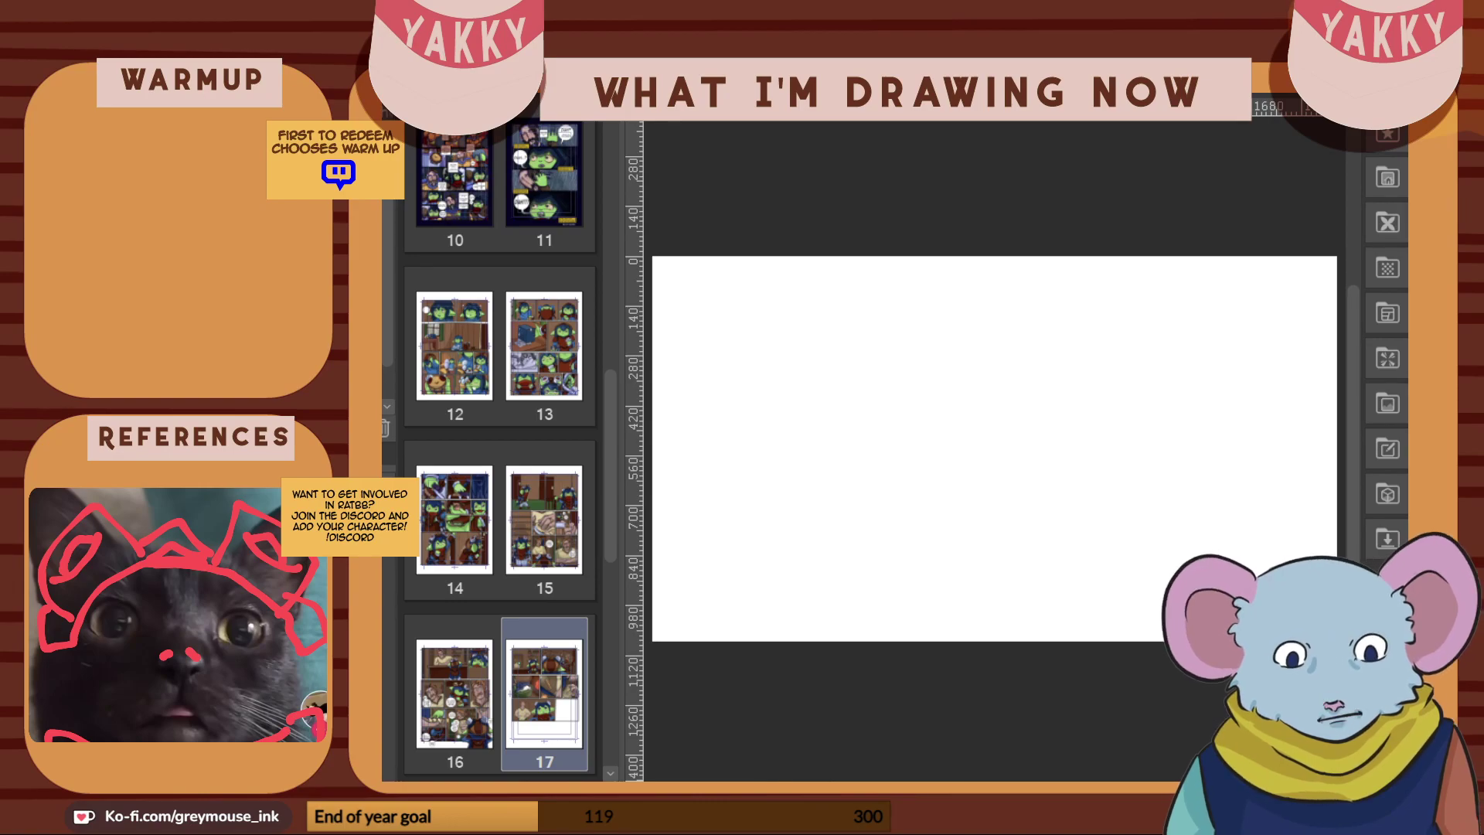
Sketch the rider's hunched torso on the blank canvas, with a rounded back, chest line and the start of an arm
left_click_drag(1351, 352, 1352, 348)
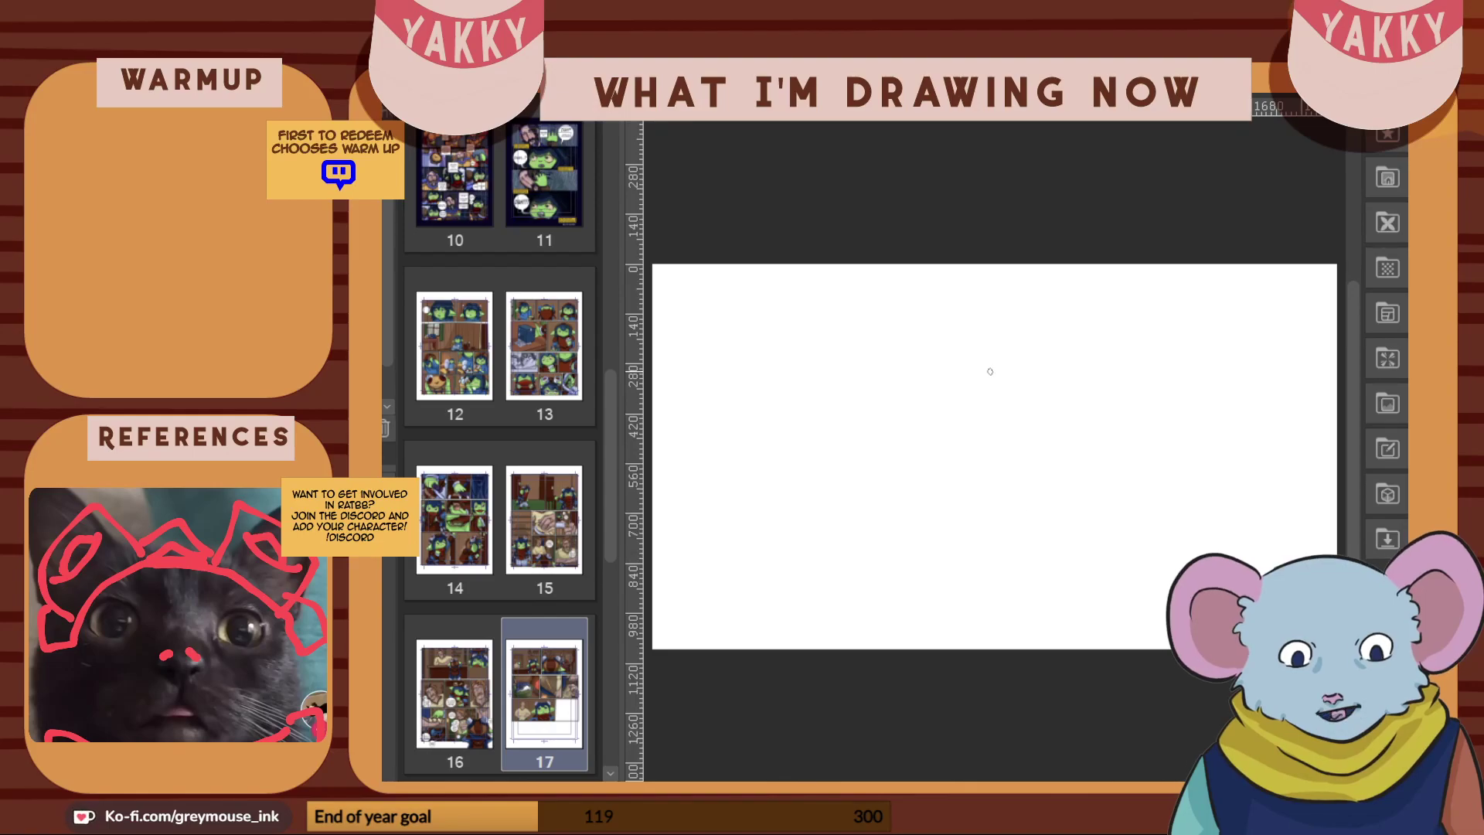
scroll(1008, 406, "up", 1)
scroll(1008, 406, "up", 2)
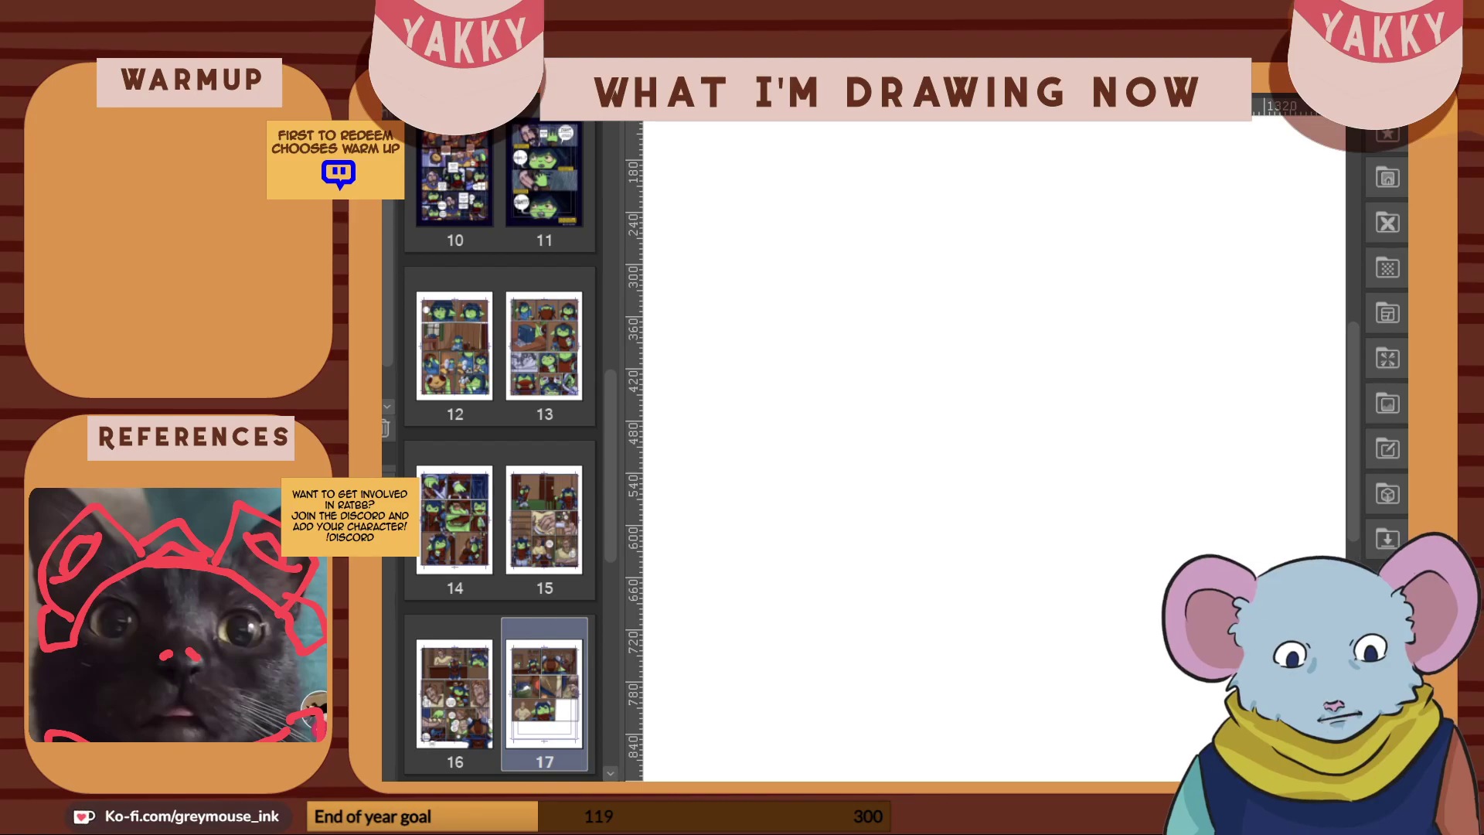
scroll(1197, 408, "down", 1)
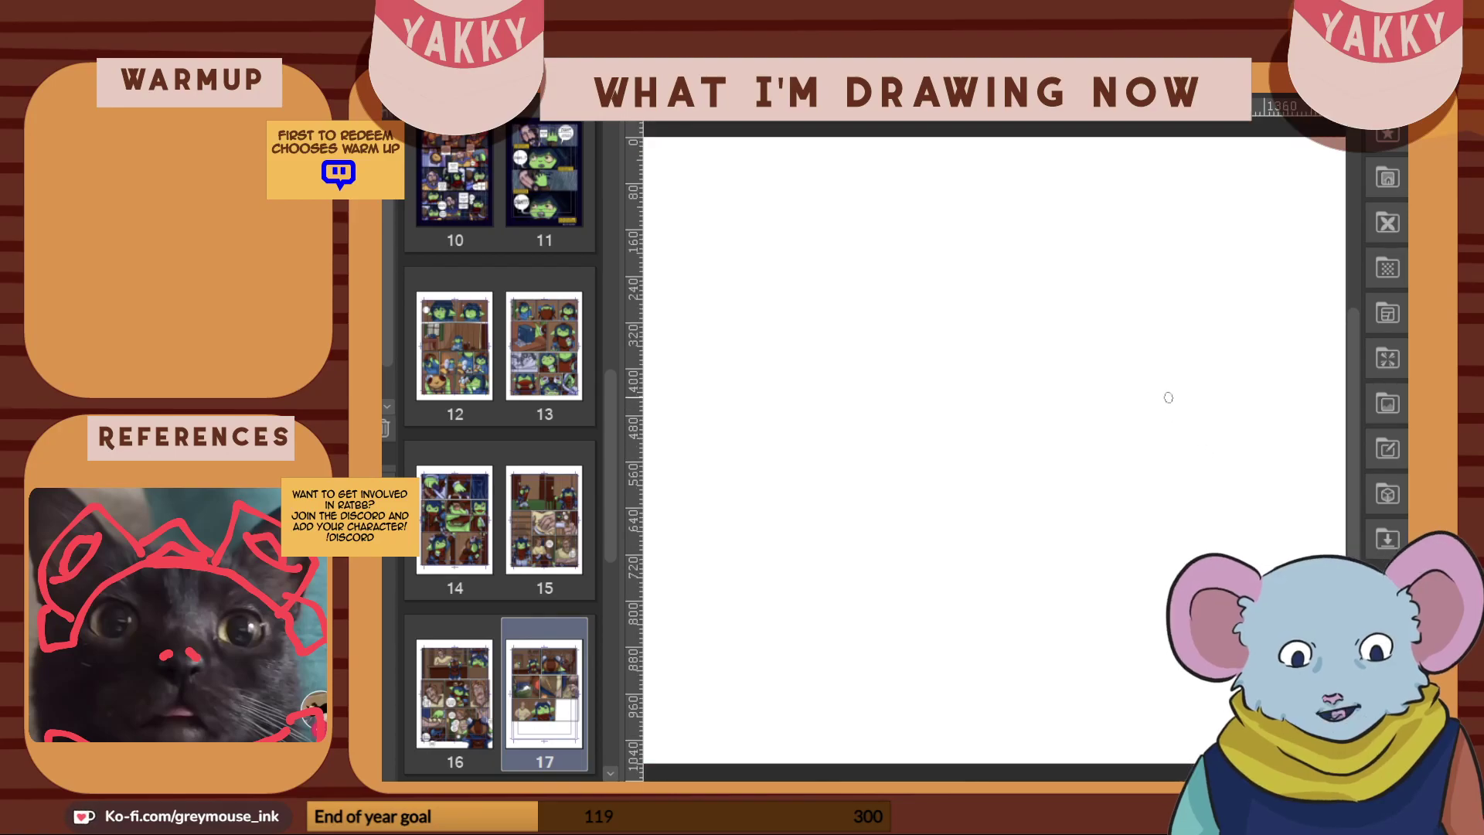
mouse_move(1046, 251)
left_mouse_down()
mouse_move(1017, 330)
mouse_move(1019, 225)
mouse_move(1059, 211)
mouse_move(1045, 215)
mouse_move(1091, 204)
mouse_move(1149, 235)
mouse_move(1185, 296)
mouse_move(1106, 410)
left_mouse_up()
left_click_drag(1152, 350, 1092, 434)
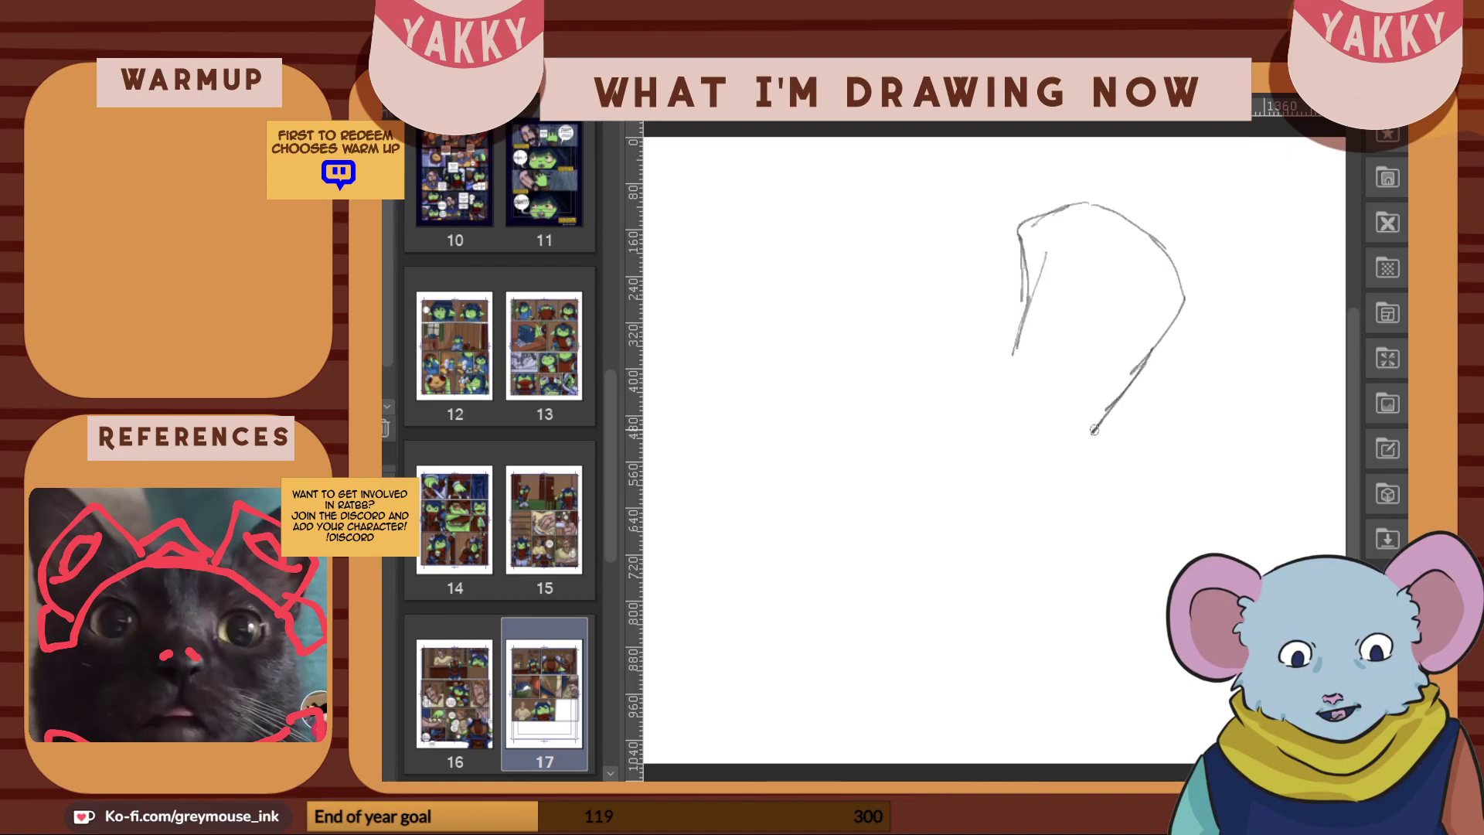
left_click_drag(1014, 354, 991, 372)
Draw the rider's hip below the back, and erase the trial sketch of the horse's head and neck
mouse_move(721, 278)
left_mouse_down()
mouse_move(807, 231)
mouse_move(887, 226)
mouse_move(872, 238)
mouse_move(890, 200)
mouse_move(915, 295)
mouse_move(985, 383)
mouse_move(1005, 367)
mouse_move(970, 363)
left_mouse_up()
left_click_drag(1093, 430, 1092, 499)
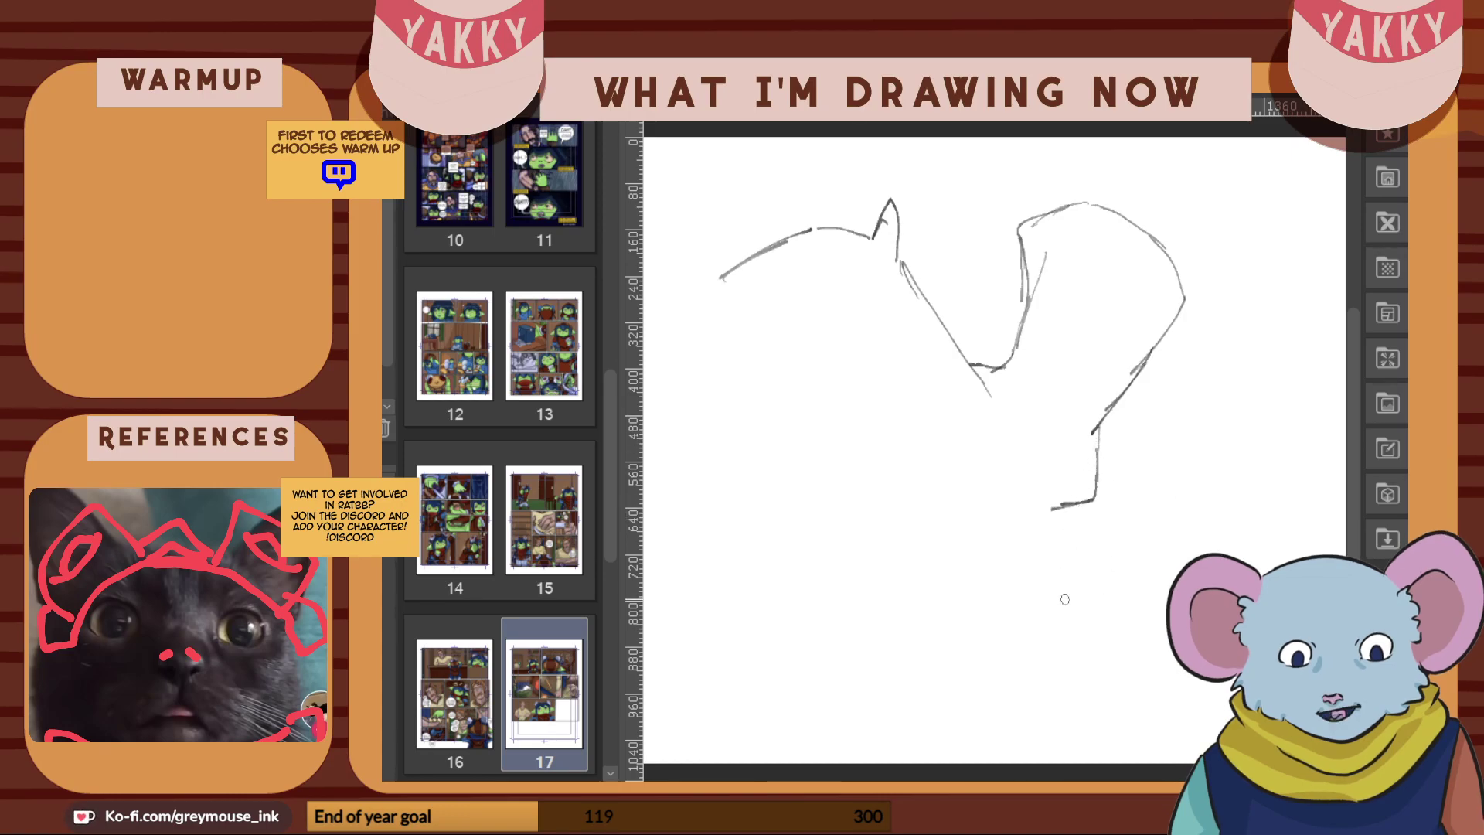
mouse_move(999, 411)
left_mouse_down()
mouse_move(901, 262)
mouse_move(888, 198)
mouse_move(887, 237)
mouse_move(868, 250)
mouse_move(872, 221)
mouse_move(727, 267)
left_mouse_up()
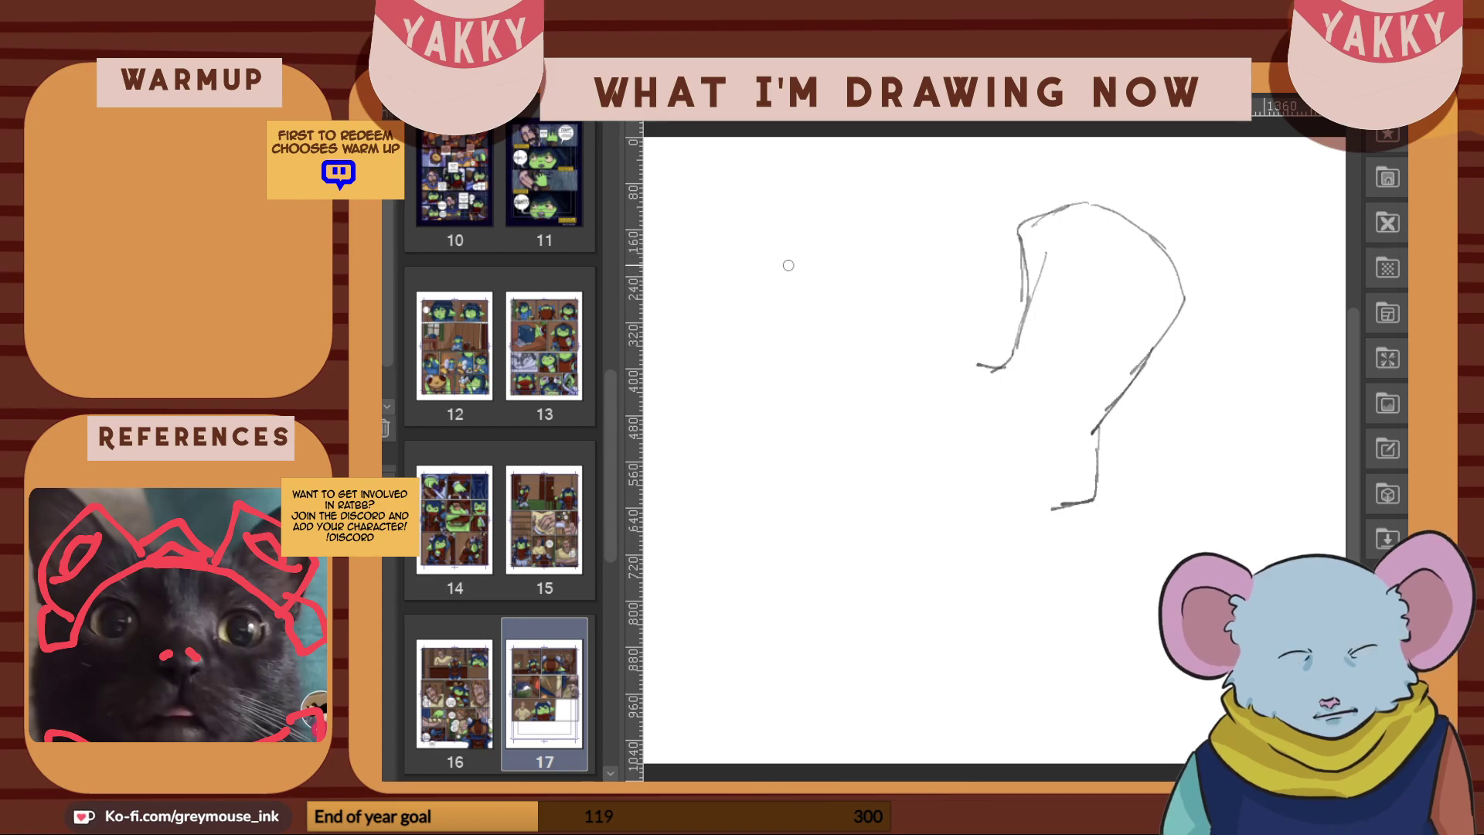
Extend the rider's arm downward and sketch the bent leg and foot in riding position
left_click_drag(1014, 356, 989, 404)
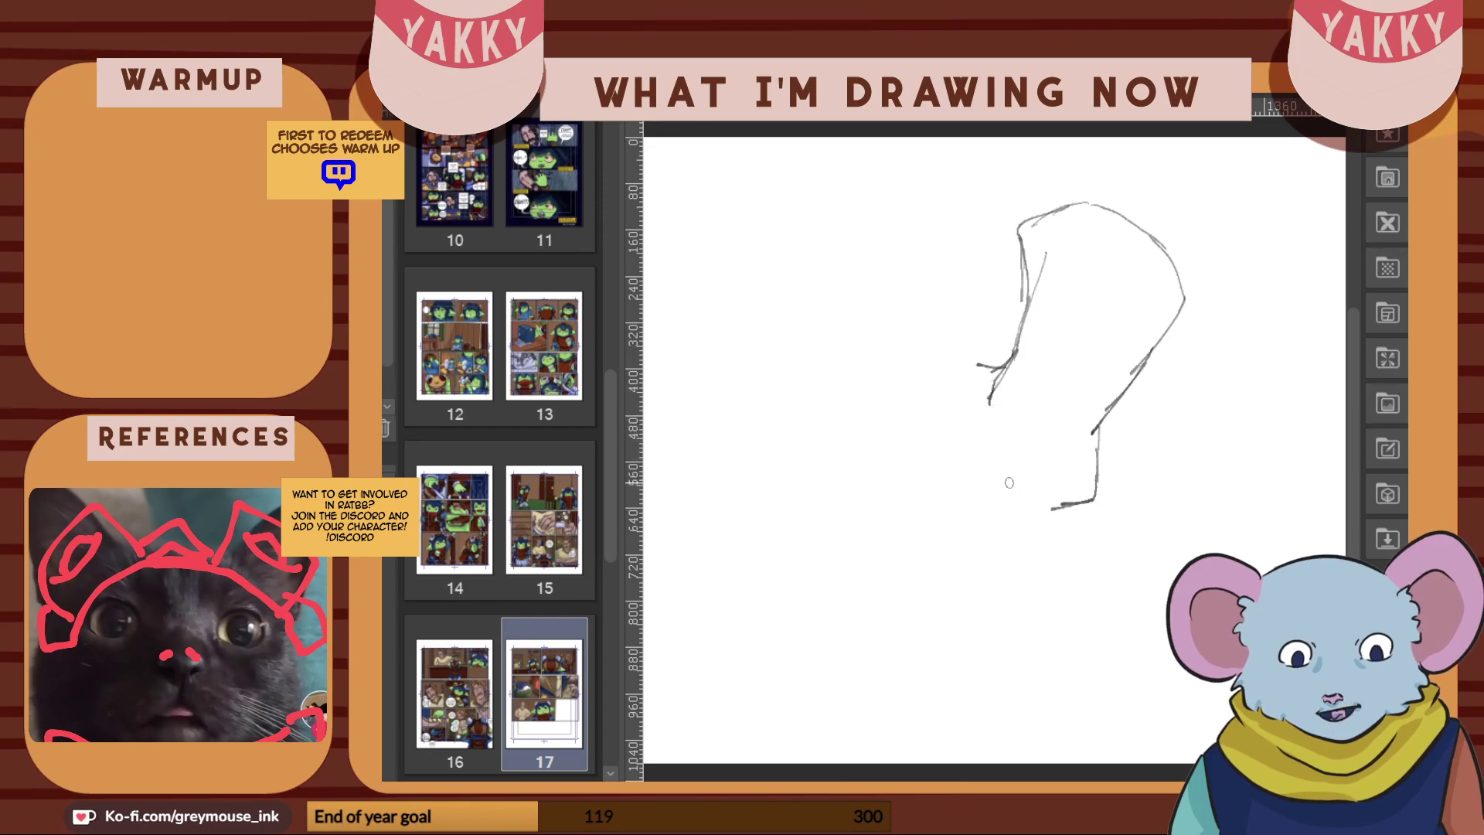
mouse_move(1035, 437)
left_mouse_down()
mouse_move(930, 489)
mouse_move(942, 625)
left_mouse_up()
mouse_move(931, 488)
left_mouse_down()
mouse_move(979, 653)
mouse_move(935, 685)
mouse_move(1013, 670)
mouse_move(1034, 633)
mouse_move(995, 584)
mouse_move(1005, 594)
mouse_move(994, 514)
mouse_move(992, 547)
mouse_move(1081, 510)
left_mouse_up()
Sketch the horse in front of the rider with a curved neck, pointed ear, blunt muzzle, throat and chest
mouse_move(941, 428)
left_mouse_down()
mouse_move(986, 449)
mouse_move(916, 414)
mouse_move(864, 354)
left_mouse_up()
mouse_move(848, 301)
left_mouse_down()
mouse_move(896, 396)
mouse_move(839, 269)
mouse_move(851, 218)
mouse_move(830, 247)
mouse_move(848, 217)
left_mouse_up()
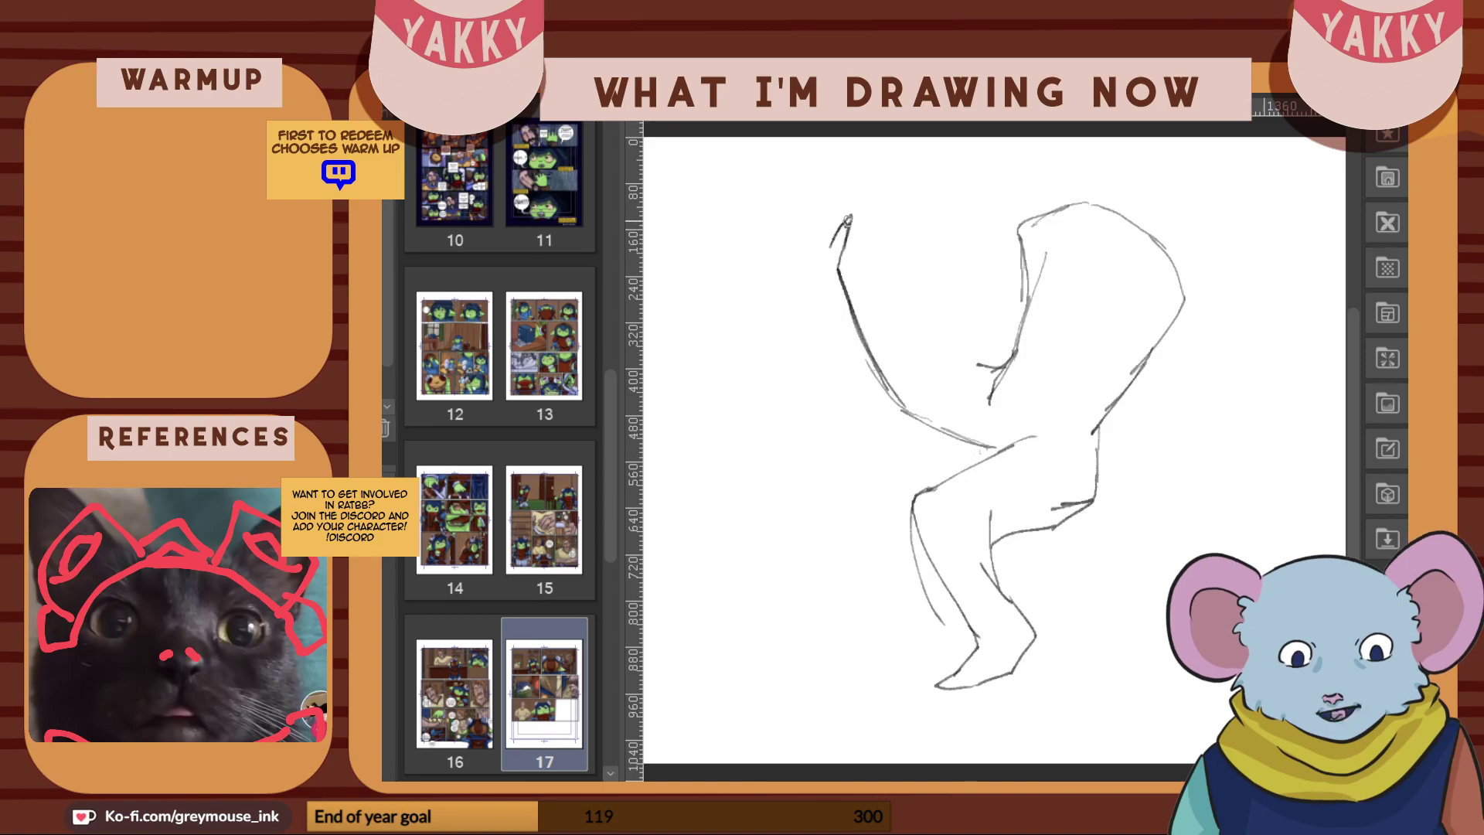
mouse_move(850, 217)
left_mouse_down()
mouse_move(812, 258)
mouse_move(758, 274)
mouse_move(672, 359)
mouse_move(669, 336)
mouse_move(671, 381)
mouse_move(698, 400)
mouse_move(763, 389)
mouse_move(807, 460)
left_mouse_up()
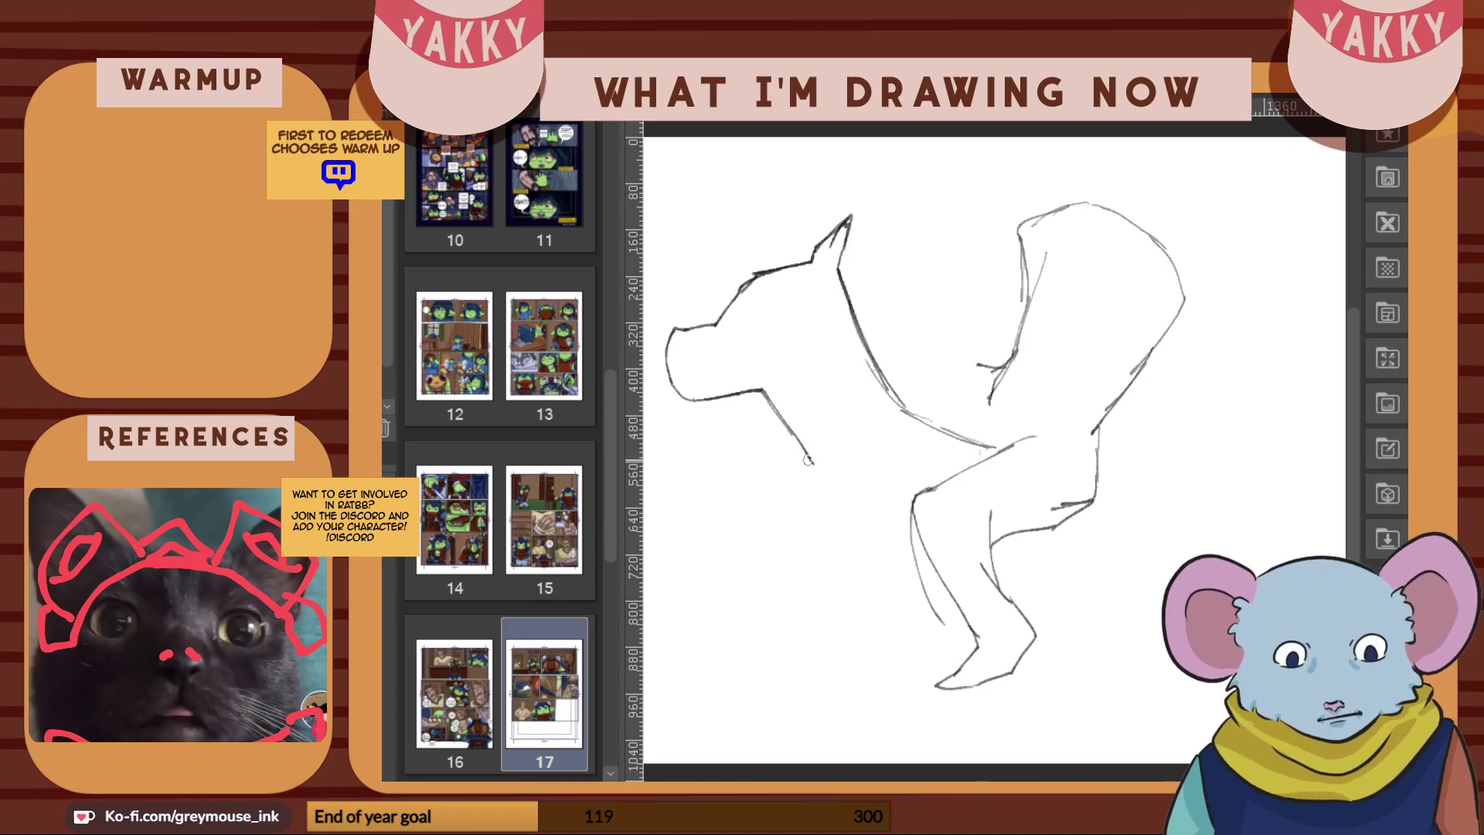
mouse_move(761, 387)
left_mouse_down()
mouse_move(797, 445)
mouse_move(829, 606)
mouse_move(801, 561)
mouse_move(872, 648)
left_mouse_up()
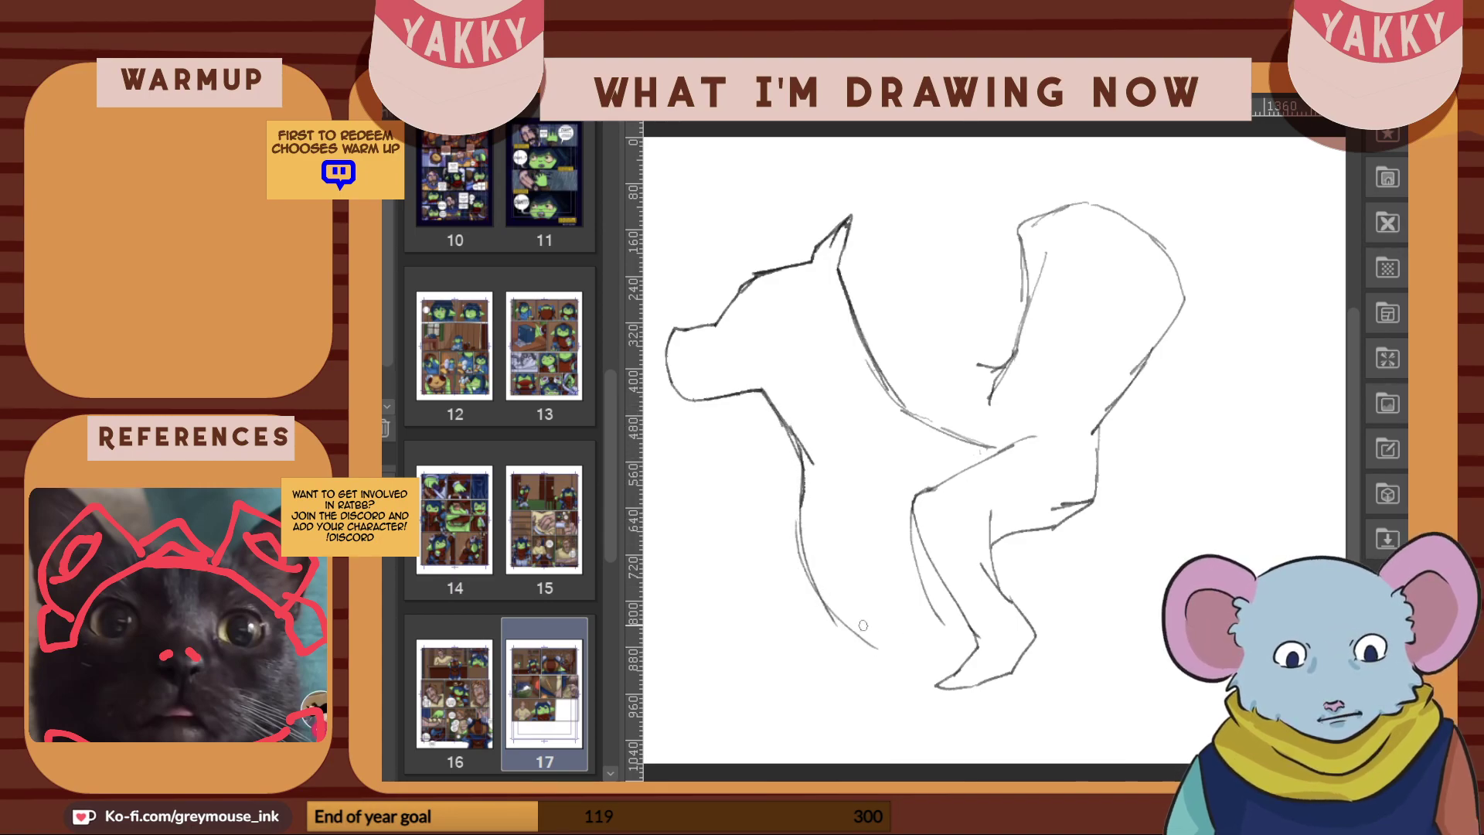
Sketch a hatched foreleg under the horse's chest, a vertical line below the rider's foot and a shoulder curve
scroll(1158, 514, "down", 3)
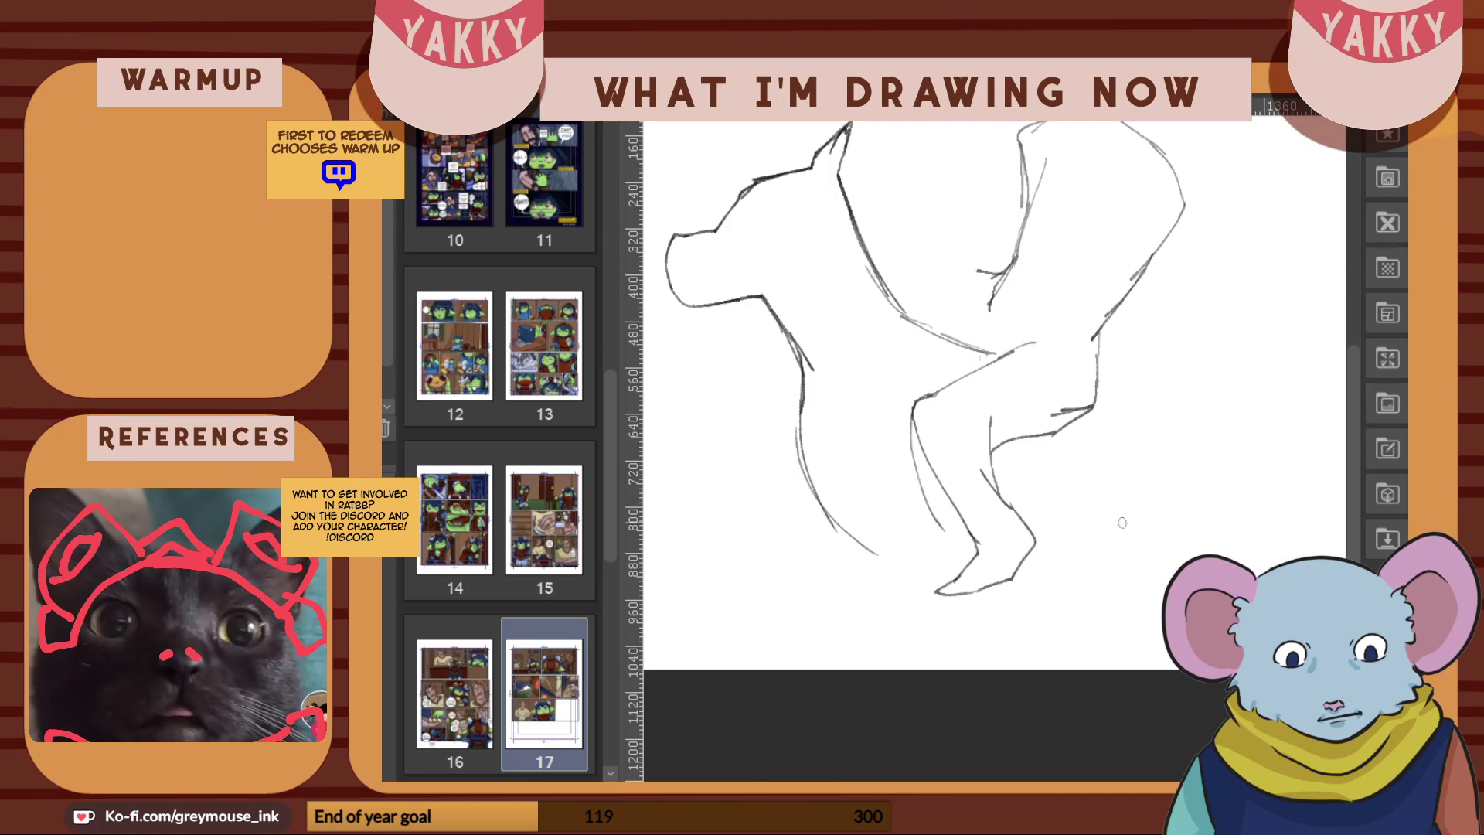
mouse_move(866, 540)
left_mouse_down()
mouse_move(895, 570)
mouse_move(868, 535)
mouse_move(912, 667)
mouse_move(865, 503)
mouse_move(882, 550)
mouse_move(864, 552)
mouse_move(884, 673)
mouse_move(885, 640)
mouse_move(909, 663)
left_mouse_up()
left_click_drag(879, 611, 910, 642)
left_click_drag(872, 568, 904, 618)
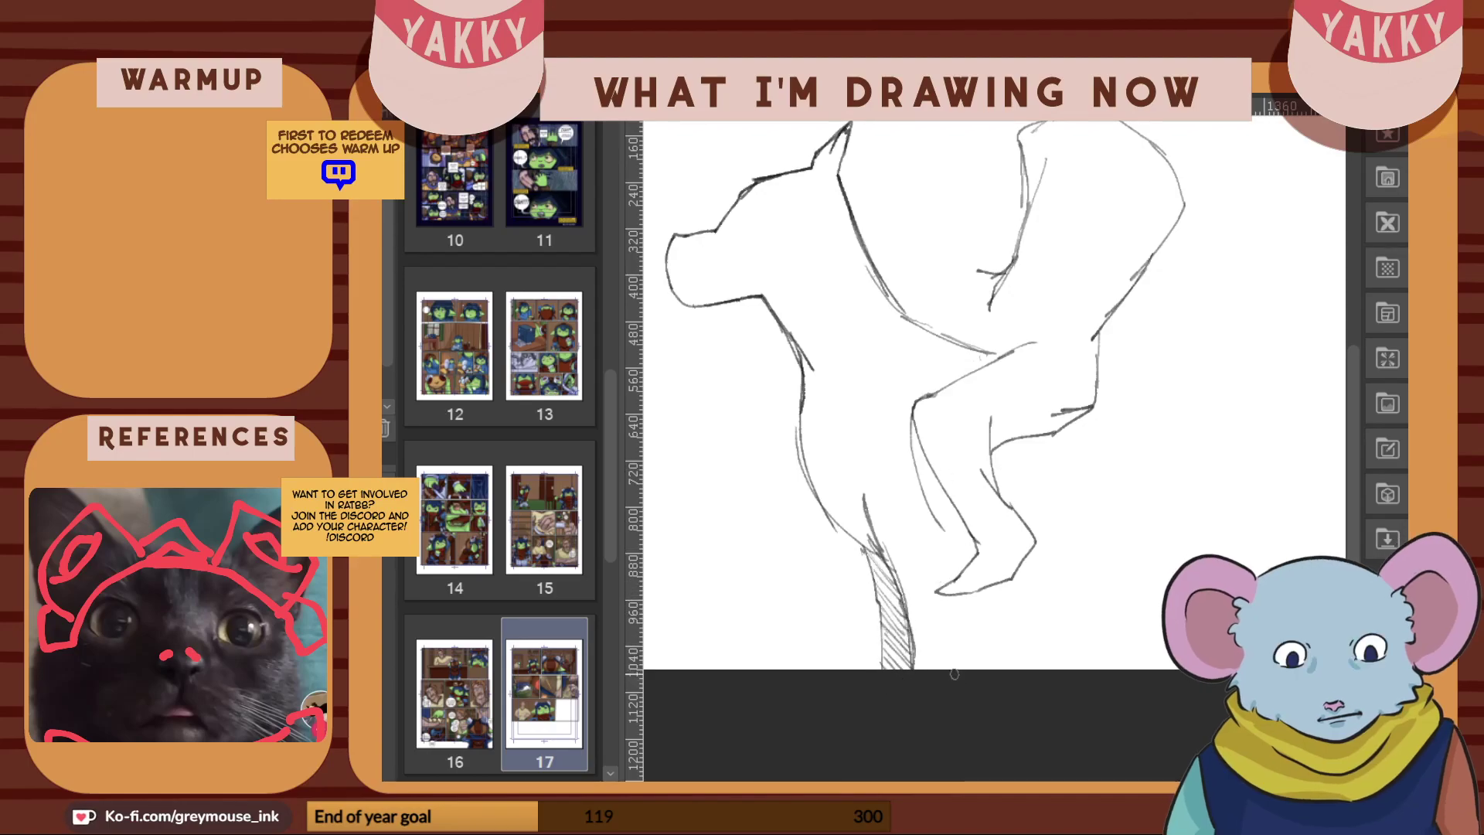
left_click_drag(956, 678, 954, 600)
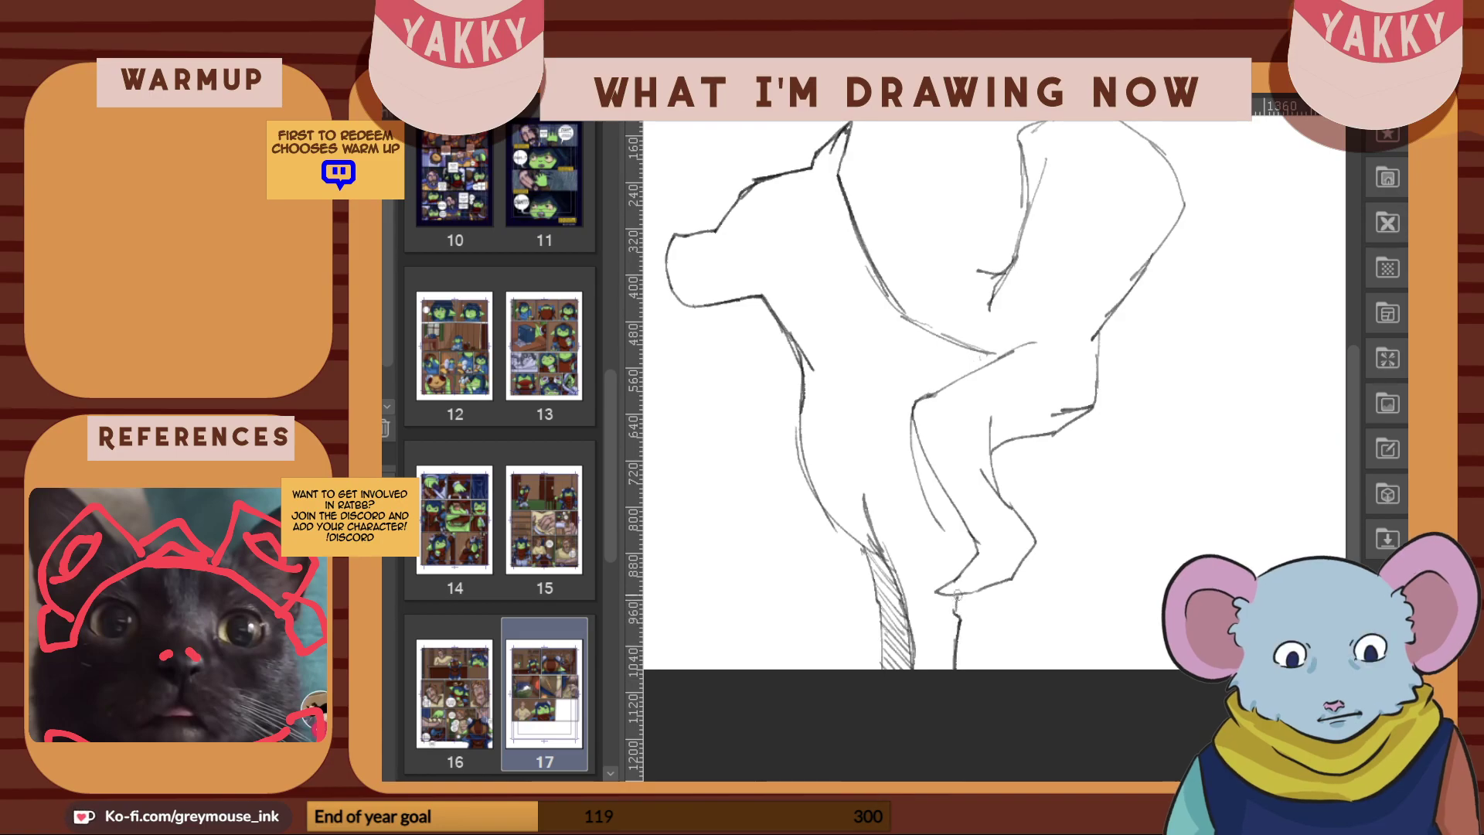
left_click_drag(863, 498, 884, 450)
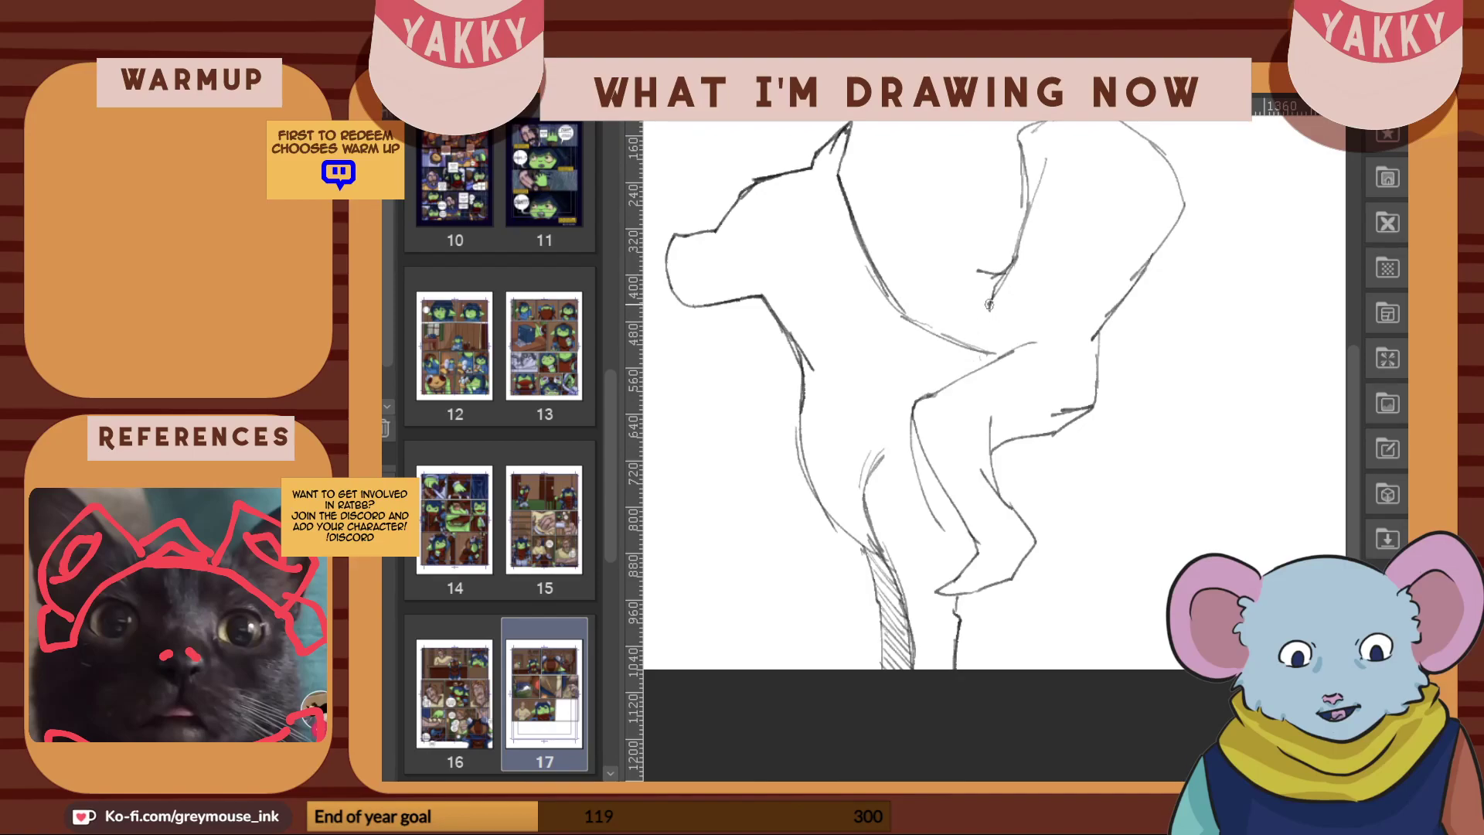
Extend the rider's forearm to the horse's neck and sketch the horse's raised near foreleg, bent at the knee
left_click_drag(993, 308, 952, 331)
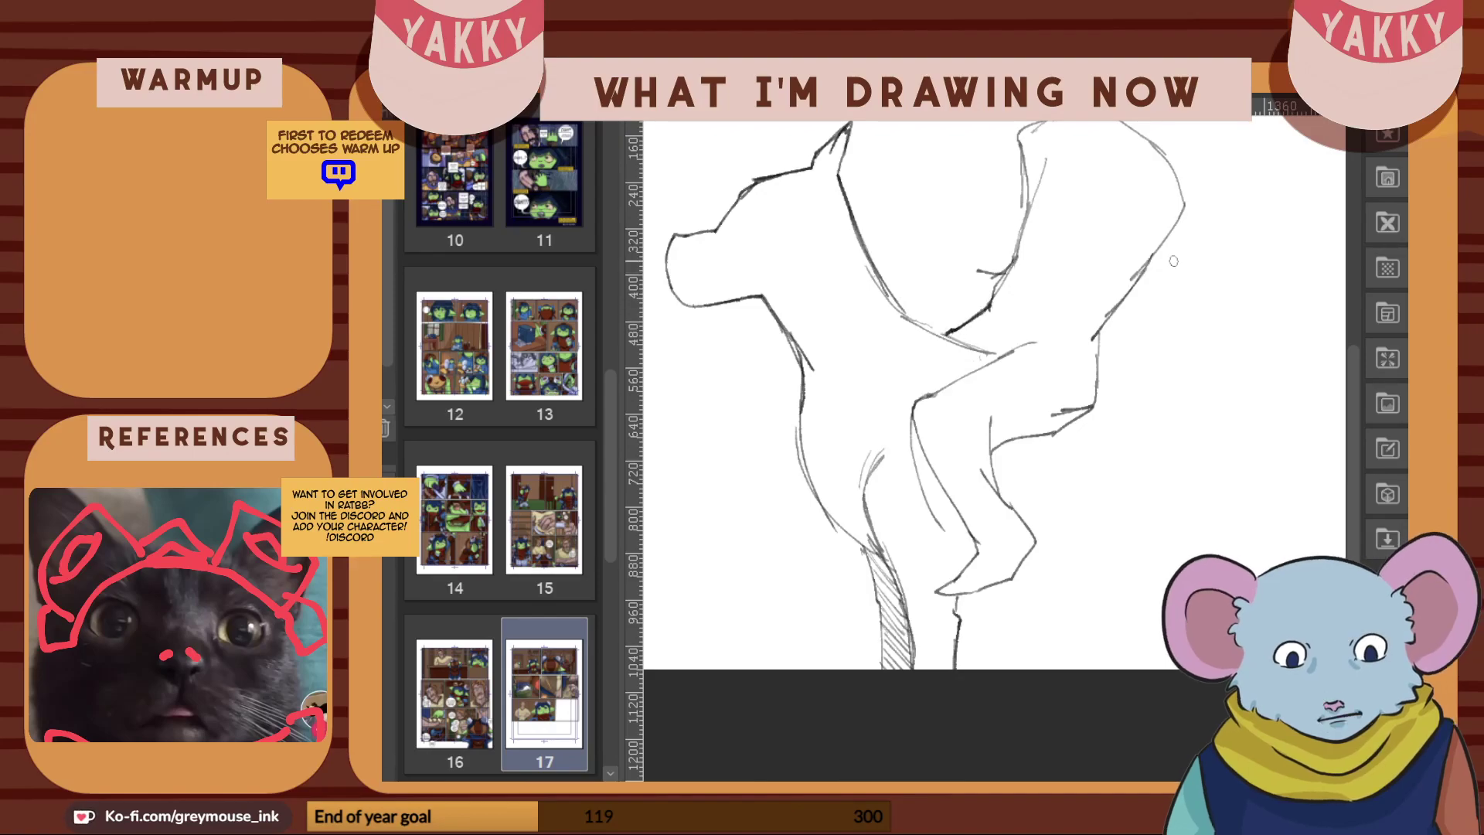
left_click_drag(1002, 352, 1014, 346)
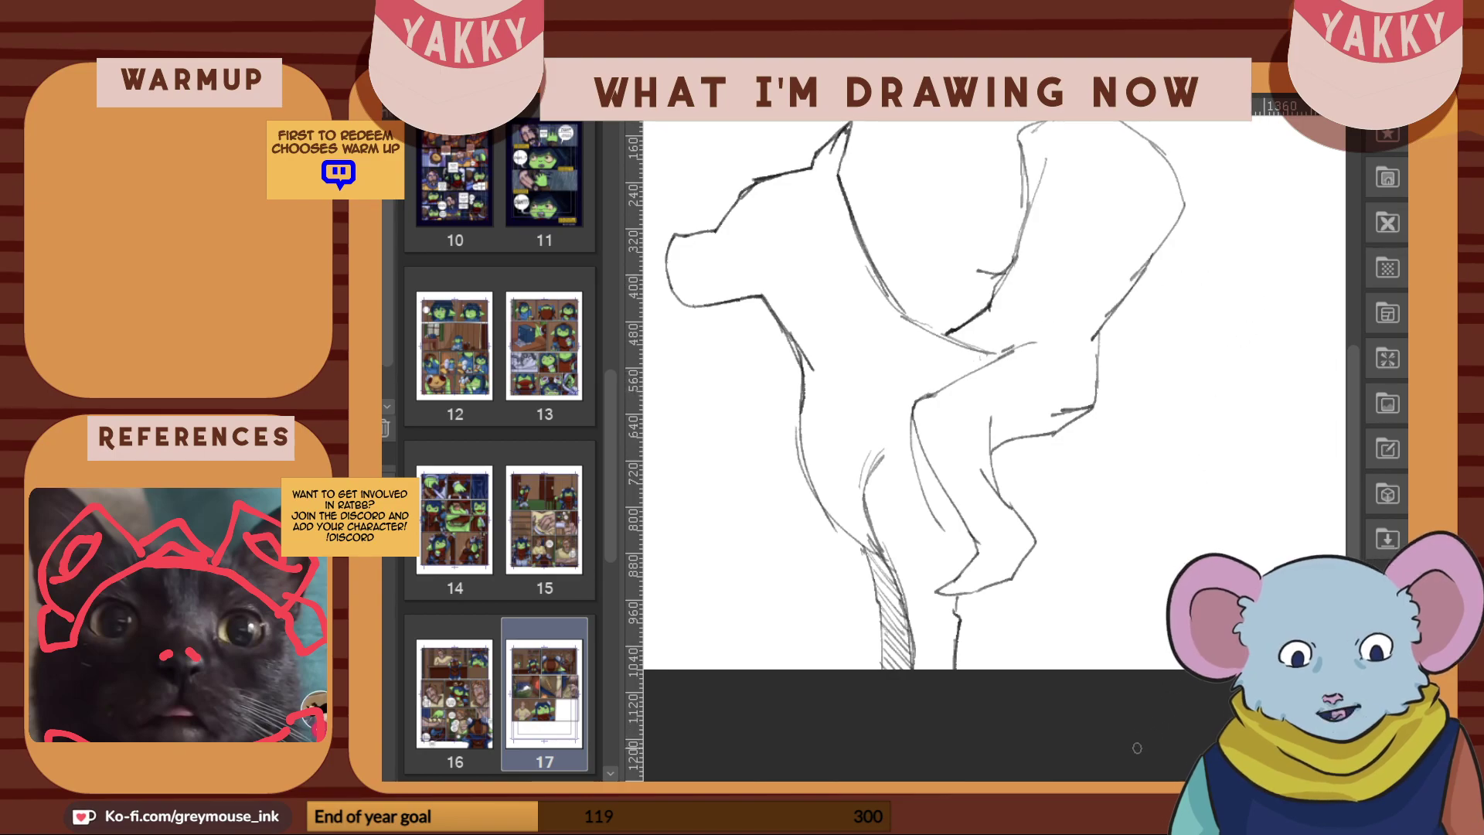
scroll(994, 395, "right", 5)
scroll(995, 395, "left", 9)
mouse_move(1003, 458)
left_mouse_down()
mouse_move(906, 539)
mouse_move(963, 657)
mouse_move(957, 646)
mouse_move(975, 660)
mouse_move(995, 633)
mouse_move(950, 554)
mouse_move(1048, 530)
left_mouse_up()
left_click_drag(952, 552, 1091, 526)
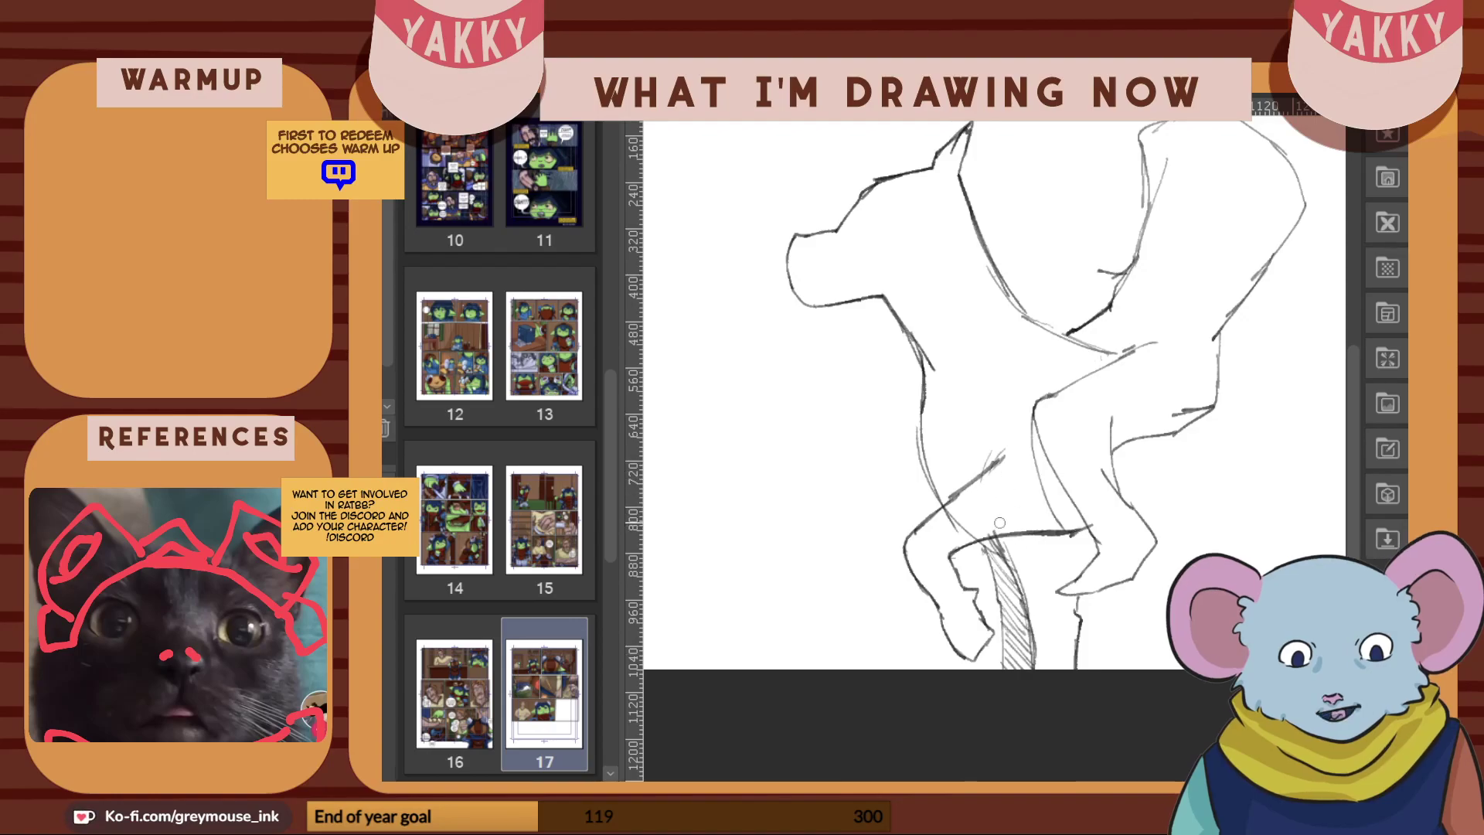
Erase the loose lines beneath the rider's foot and redraw the far foreleg as a tapered, hatched shape
mouse_move(1006, 548)
left_mouse_down()
mouse_move(1049, 690)
mouse_move(1069, 685)
mouse_move(1075, 619)
left_mouse_up()
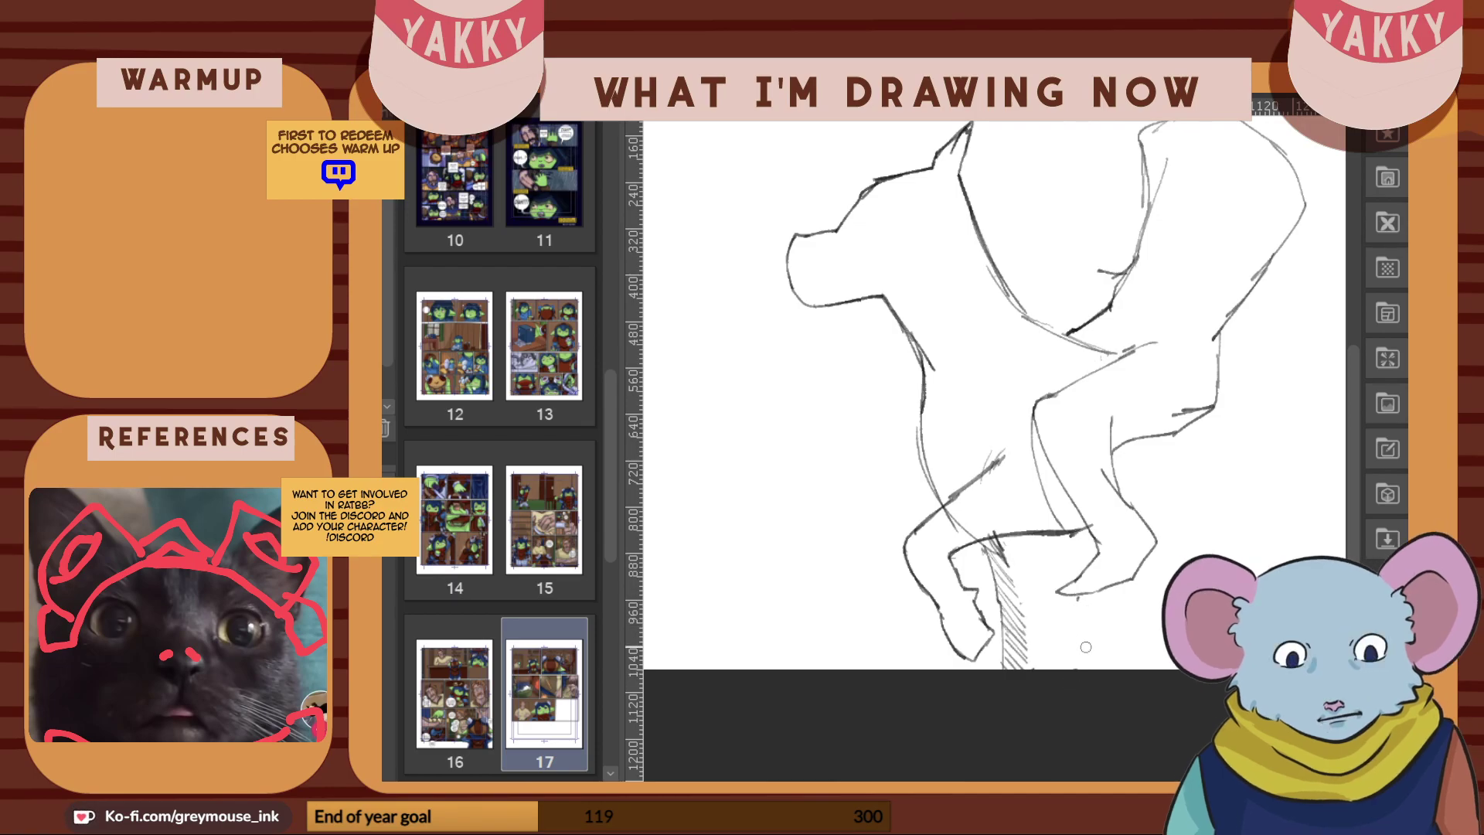
mouse_move(1007, 558)
left_mouse_down()
mouse_move(1073, 560)
mouse_move(1046, 572)
mouse_move(1030, 666)
left_mouse_up()
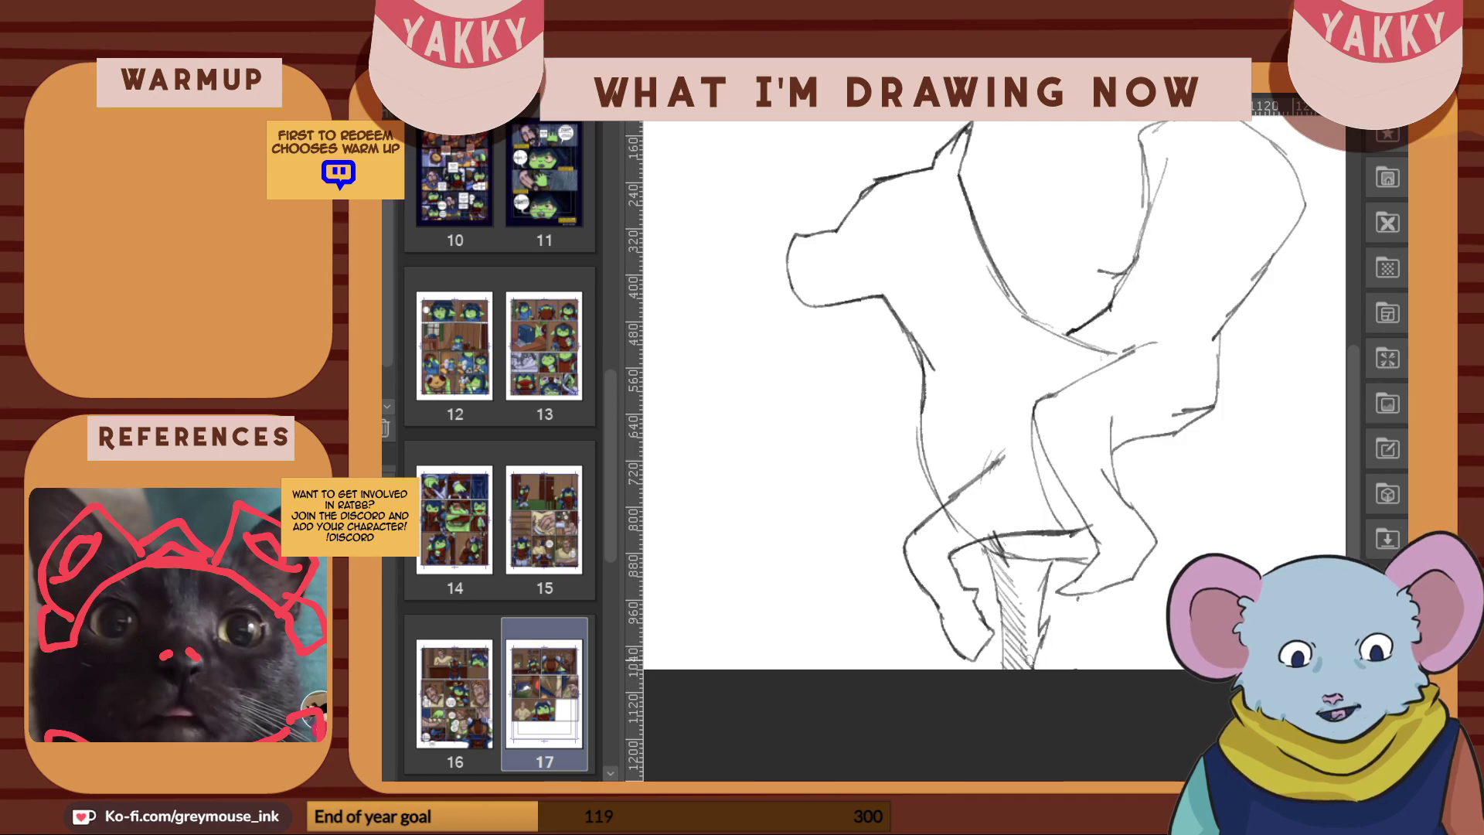
left_click_drag(1042, 612, 1019, 640)
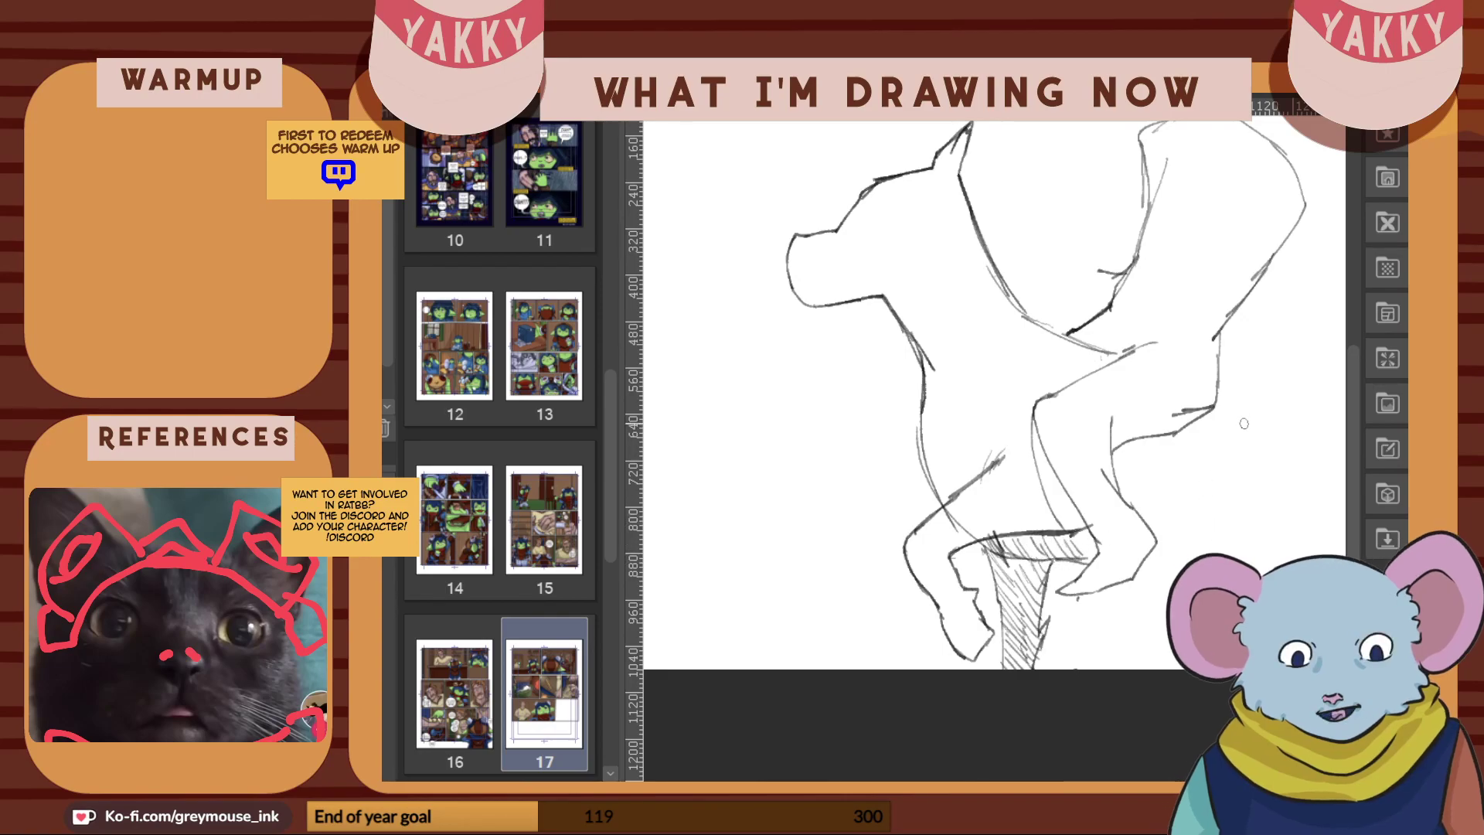
Rework the far foreleg into a bent pose reaching the canvas edge and fill it with denser hatching
mouse_move(1144, 782)
left_mouse_down()
mouse_move(1221, 782)
mouse_move(1204, 782)
left_mouse_up()
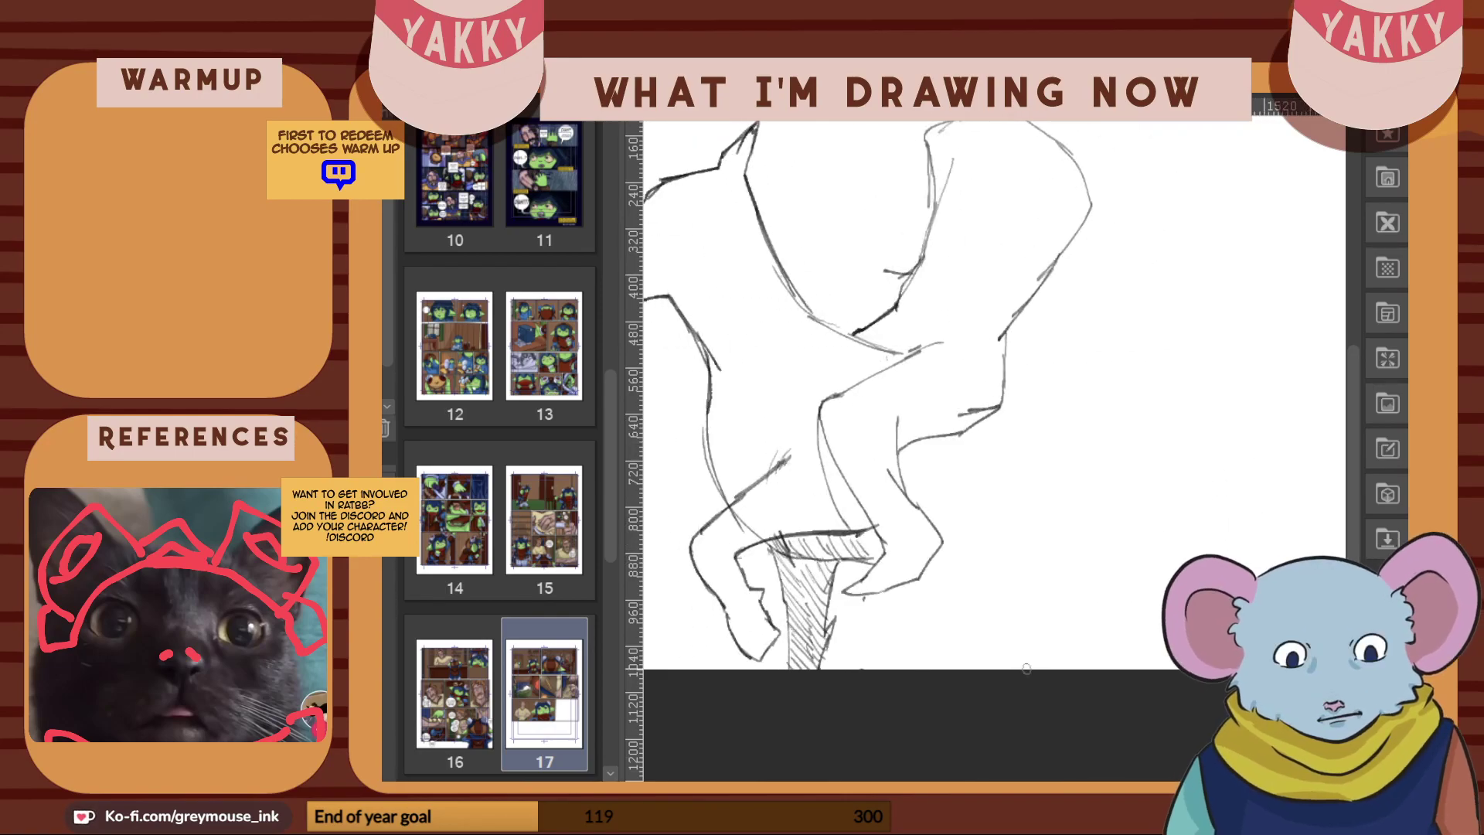
left_click_drag(793, 628, 820, 666)
left_click_drag(787, 616, 828, 667)
mouse_move(776, 597)
left_mouse_down()
mouse_move(831, 658)
mouse_move(868, 649)
mouse_move(890, 668)
left_mouse_up()
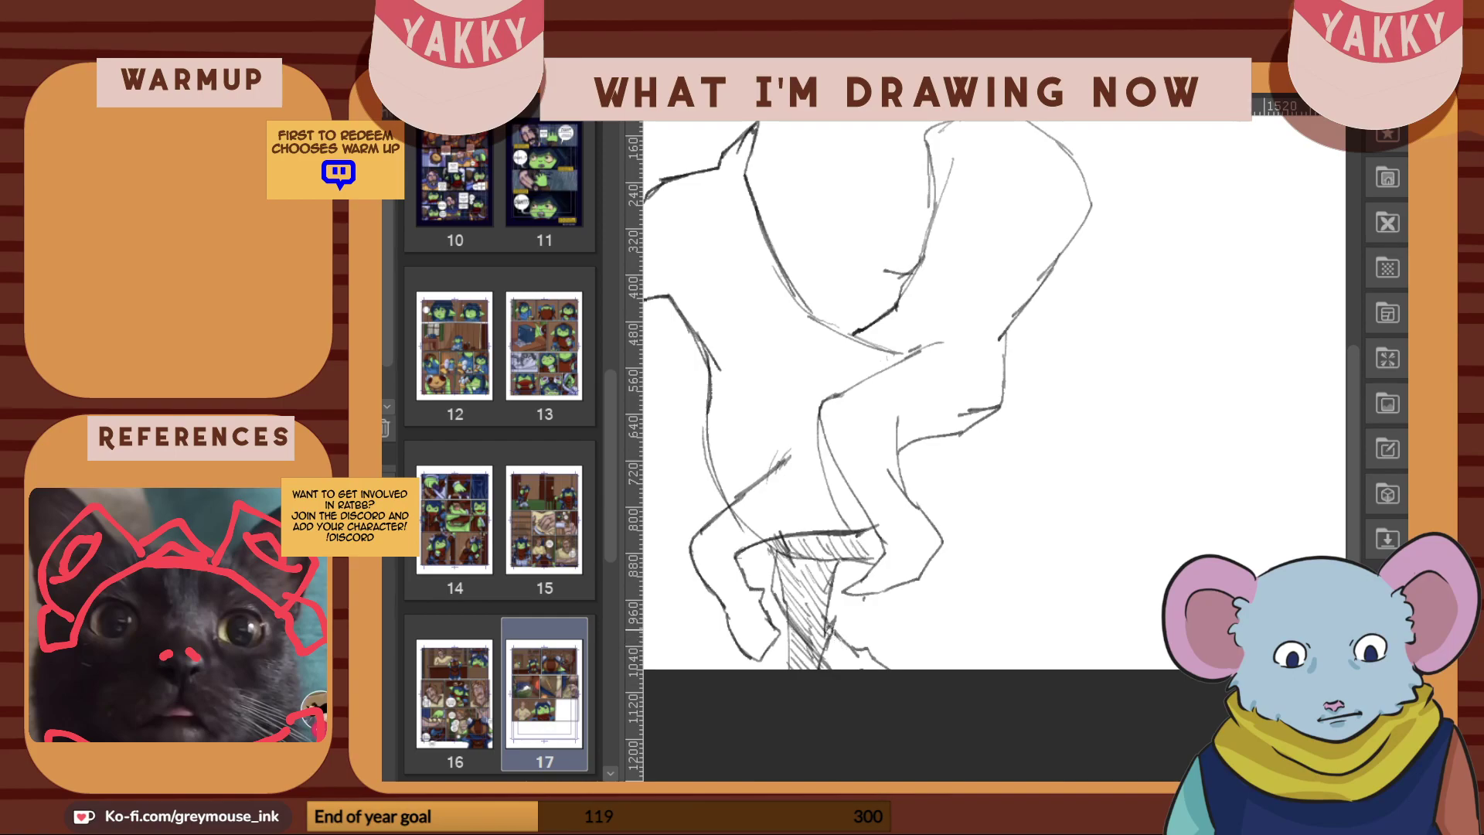
mouse_move(830, 588)
left_mouse_down()
mouse_move(812, 610)
mouse_move(875, 669)
mouse_move(797, 665)
mouse_move(789, 647)
mouse_move(820, 677)
left_mouse_up()
key("e")
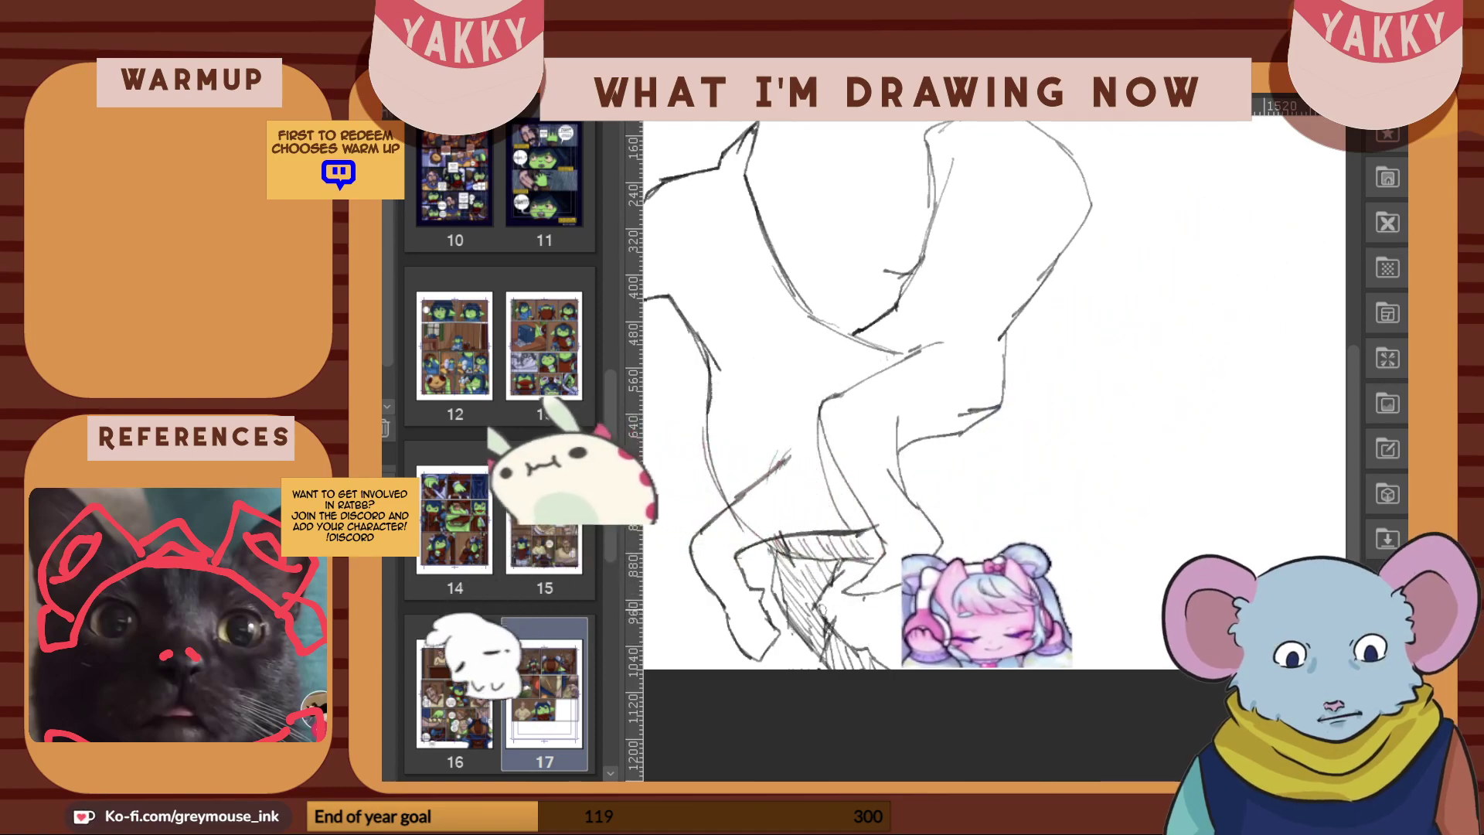
Sketch the horse's back behind the rider, continuing into a rounded rump and down the rear of the hind leg
left_click_drag(1013, 387, 1140, 440)
mouse_move(1017, 384)
left_mouse_down()
mouse_move(1157, 397)
mouse_move(1231, 451)
mouse_move(1098, 393)
mouse_move(1034, 393)
mouse_move(1246, 459)
mouse_move(1243, 512)
left_mouse_up()
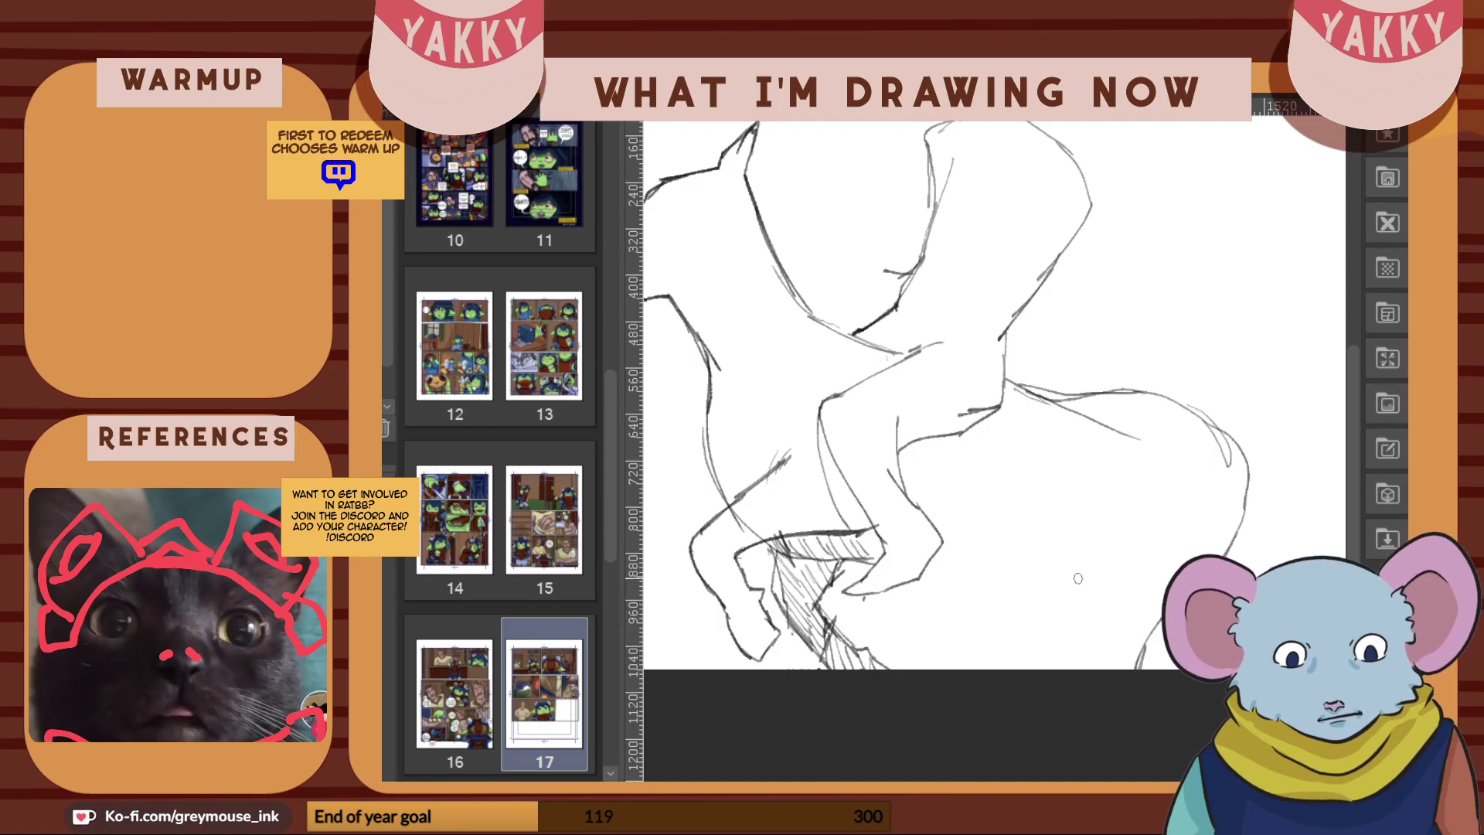
key("ctrl+z")
Draw the horse's flank crease, belly line and near hind leg, and rough in a bent far hind leg
mouse_move(1034, 510)
left_mouse_down()
mouse_move(1073, 563)
mouse_move(1050, 542)
mouse_move(1035, 478)
left_mouse_up()
mouse_move(1079, 574)
left_mouse_down()
mouse_move(1039, 473)
mouse_move(1100, 596)
mouse_move(1107, 658)
left_mouse_up()
left_click_drag(1099, 599, 1108, 648)
left_click_drag(937, 559, 1078, 580)
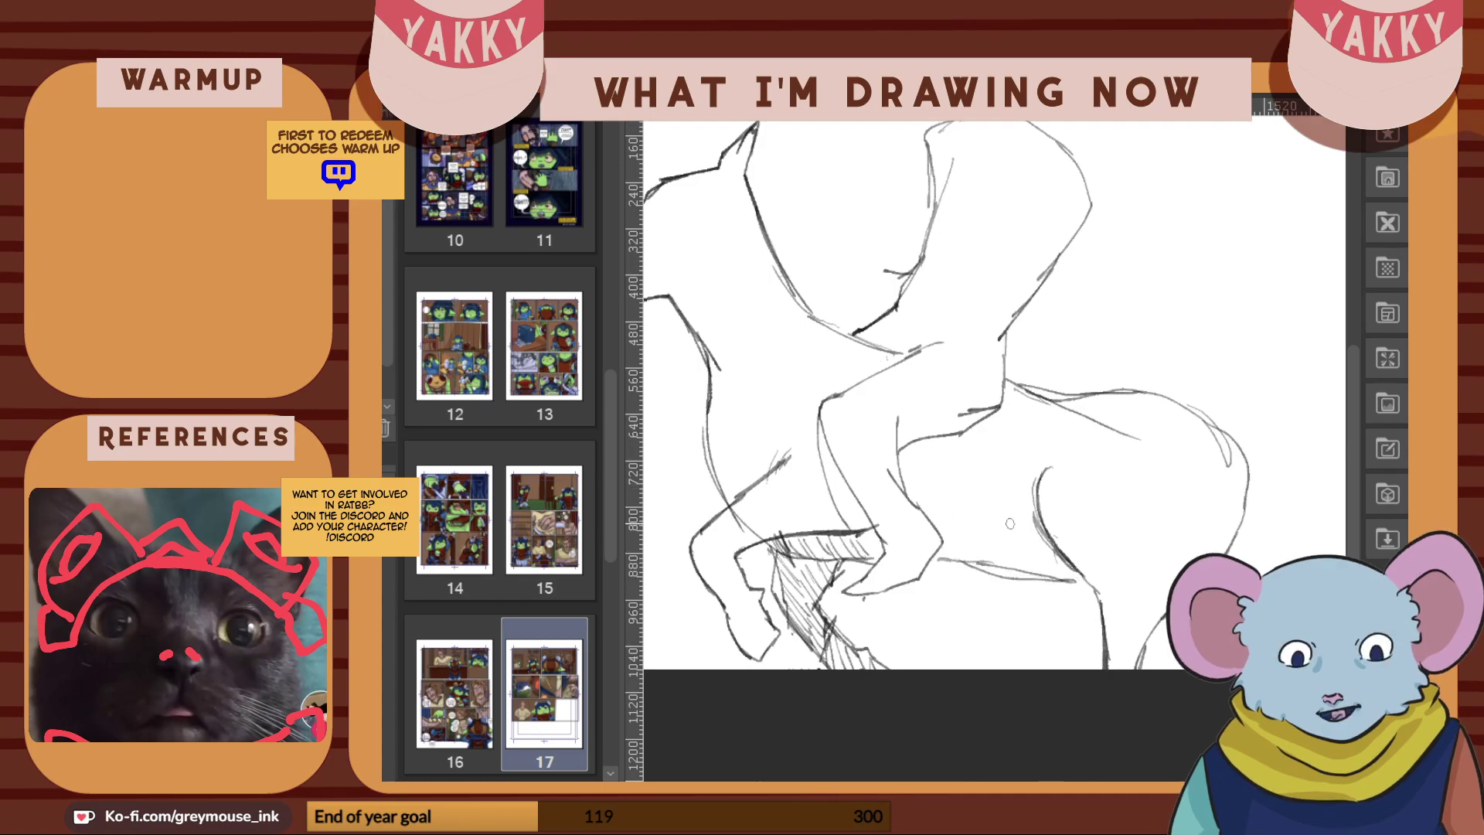
mouse_move(932, 566)
left_mouse_down()
mouse_move(1081, 595)
mouse_move(1002, 594)
mouse_move(975, 627)
mouse_move(1024, 679)
mouse_move(1041, 676)
mouse_move(1018, 650)
mouse_move(1025, 622)
mouse_move(1018, 648)
mouse_move(1016, 630)
mouse_move(1093, 601)
left_mouse_up()
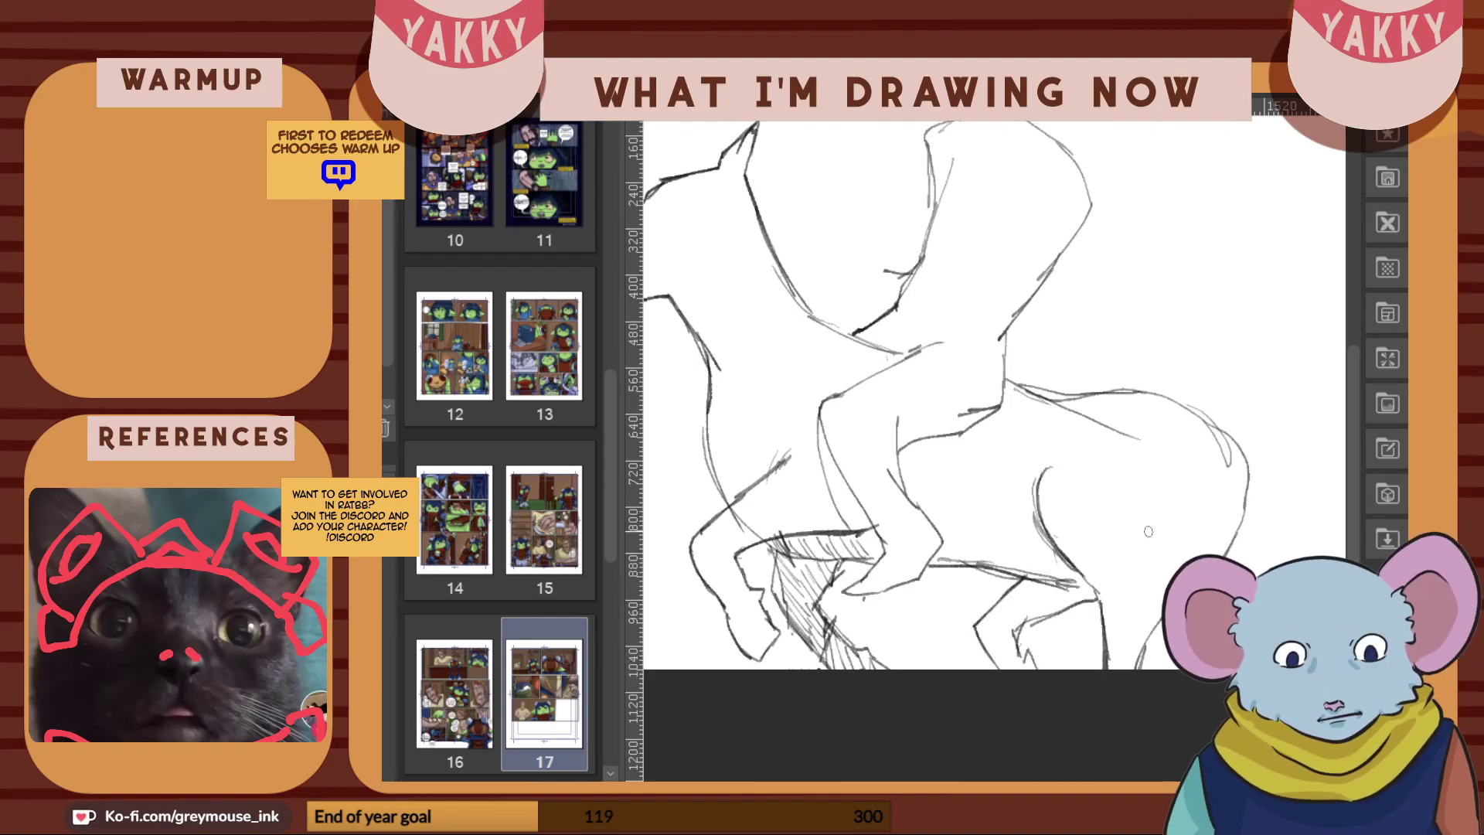
Undo the bent far hind leg and redraw it closer to the near leg, filled with hatching
key("ctrl+z")
key("ctrl+z")
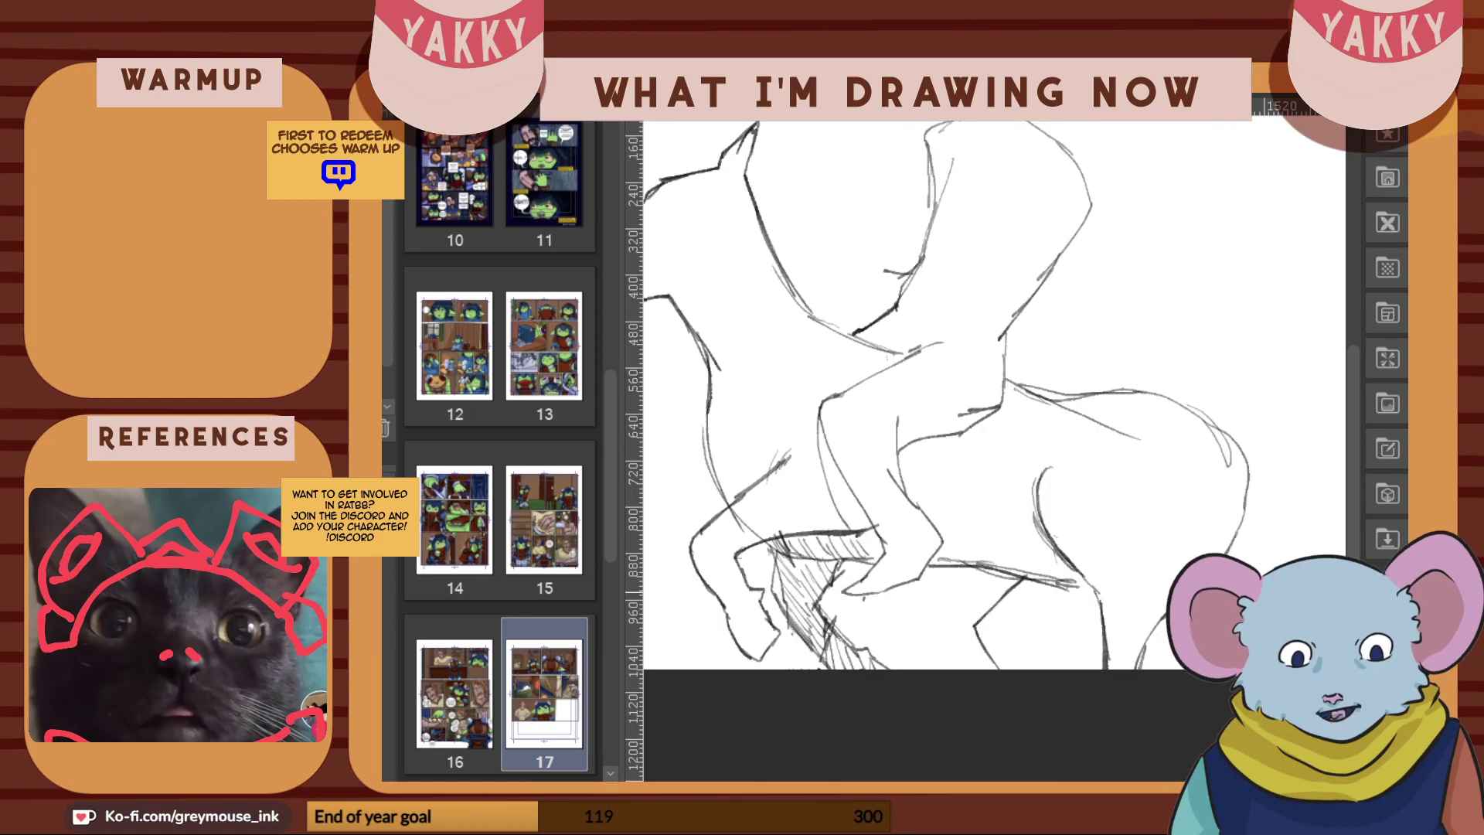
key("ctrl+z")
key("ctrl+z")
left_click_drag(1047, 603, 1022, 669)
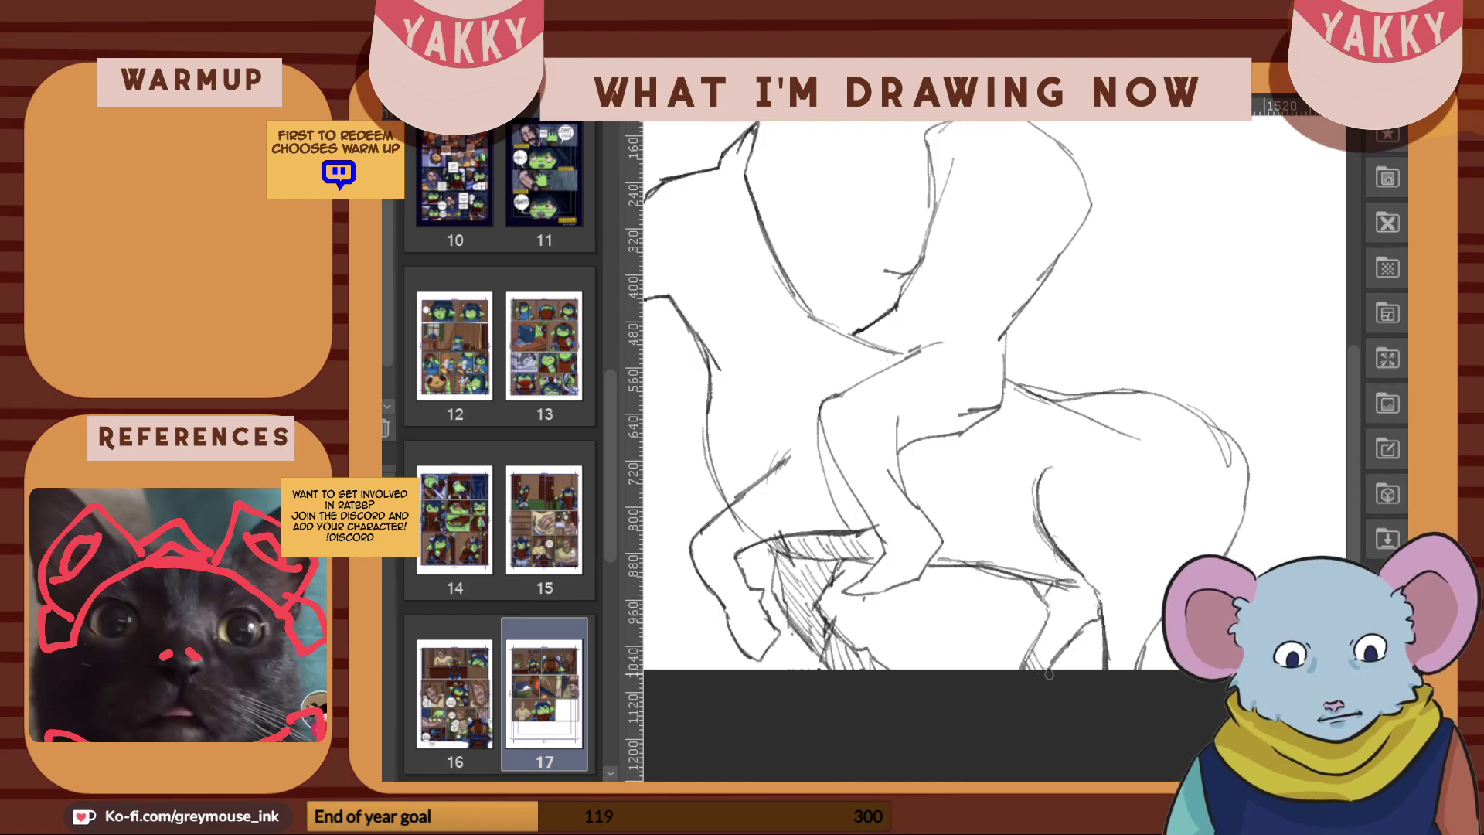
mouse_move(1043, 618)
left_mouse_down()
mouse_move(1079, 630)
mouse_move(1077, 609)
mouse_move(1097, 630)
left_mouse_up()
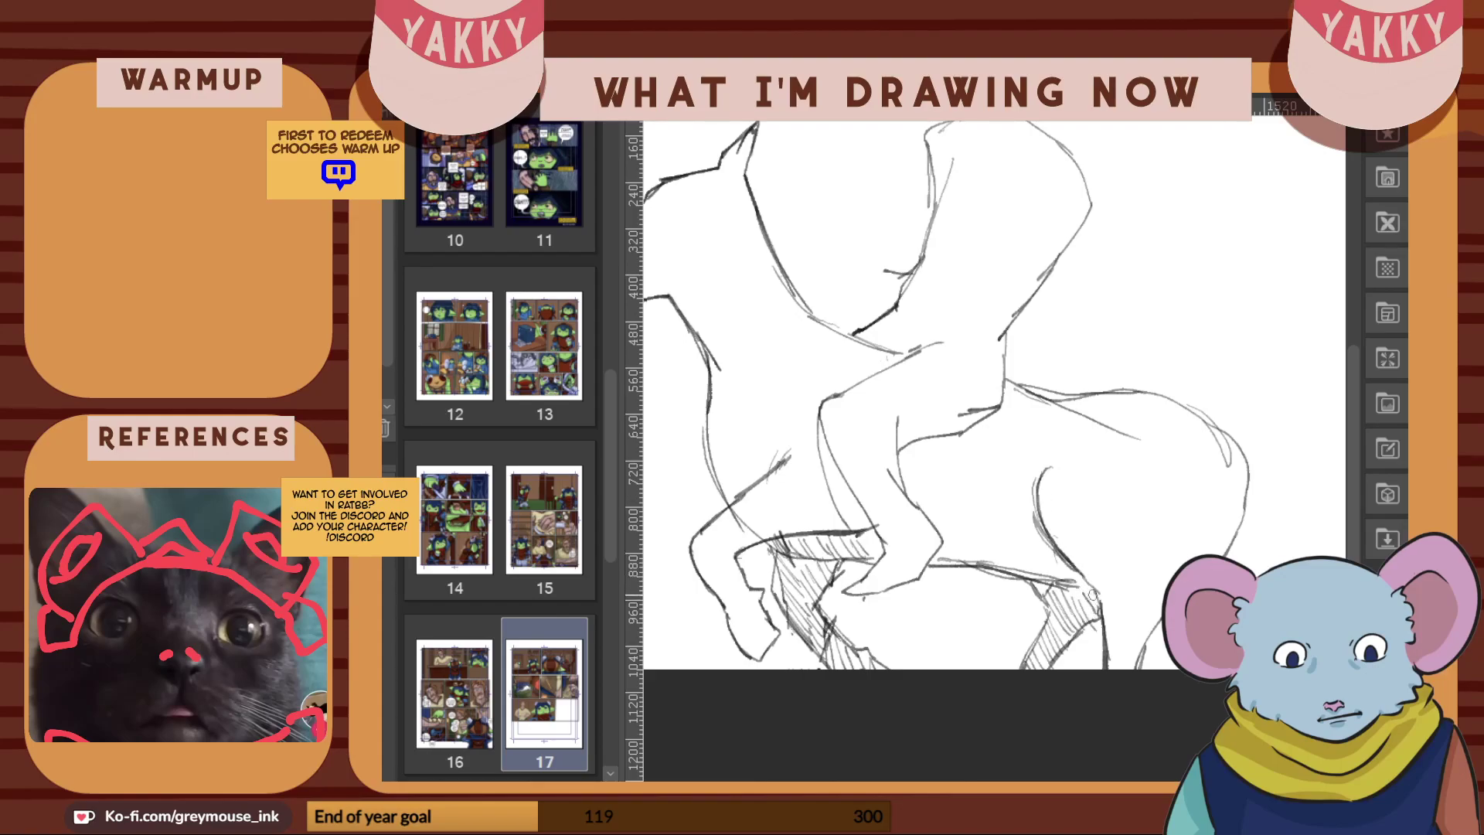
Strengthen the flank crease up toward the hip and redraw the rump as a tighter curve, erasing the old outer lines
left_click_drag(1041, 571, 1079, 589)
left_click_drag(1045, 468, 1094, 593)
mouse_move(1091, 592)
left_mouse_down()
mouse_move(1031, 520)
mouse_move(1074, 446)
left_mouse_up()
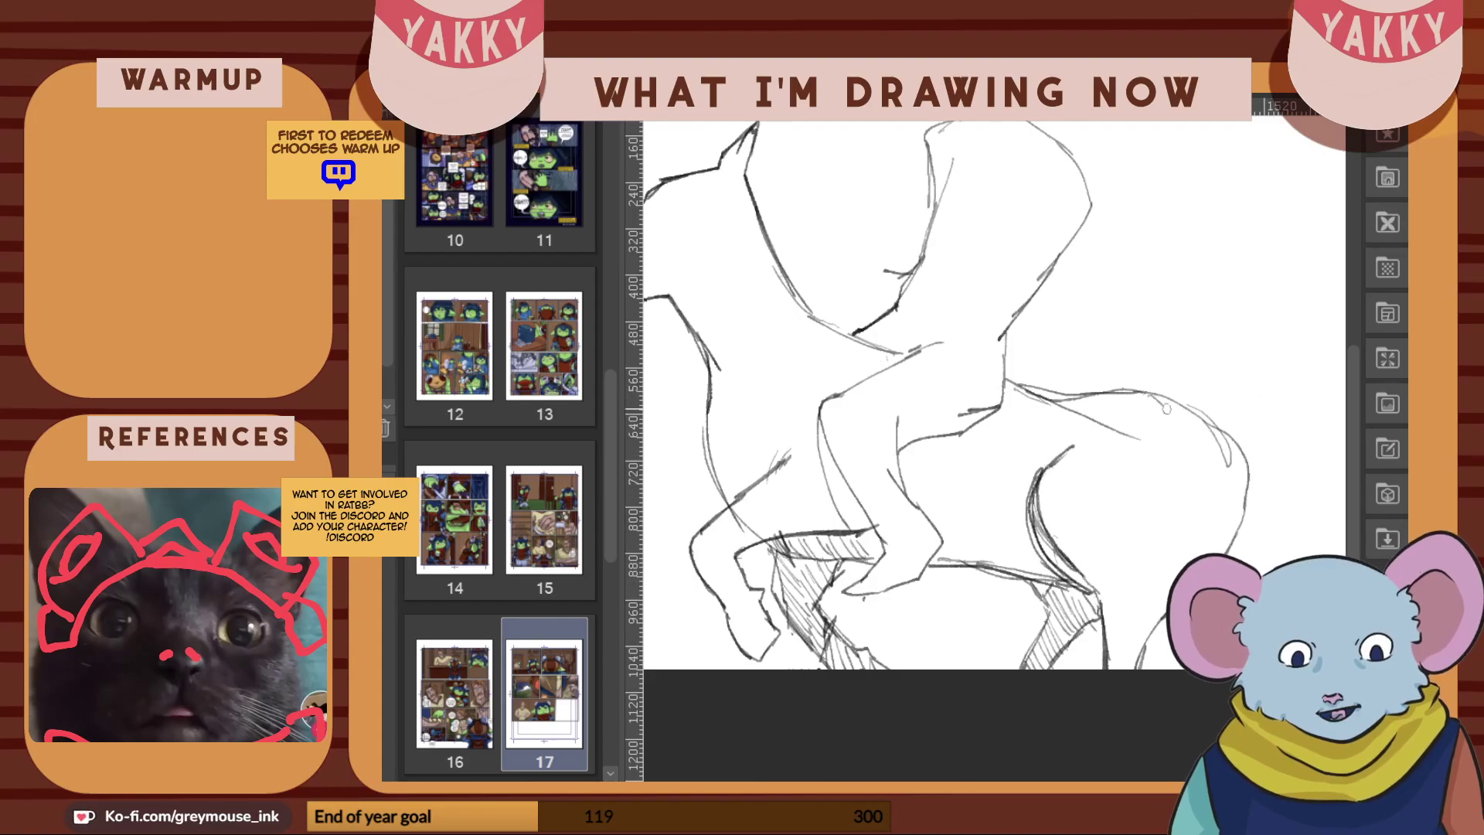
mouse_move(1219, 553)
left_mouse_down()
mouse_move(1205, 451)
mouse_move(1041, 394)
mouse_move(1181, 439)
left_mouse_up()
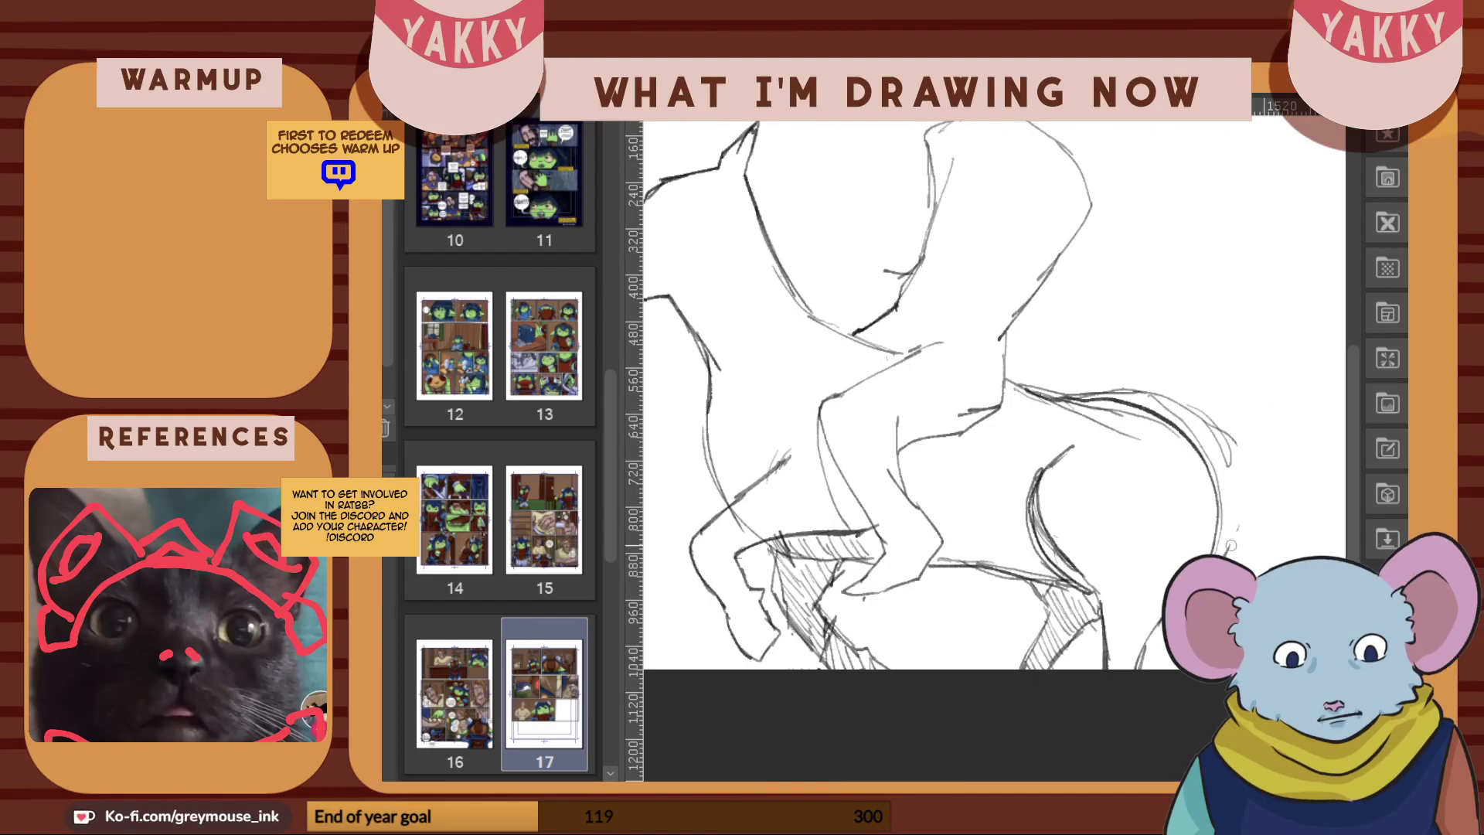
left_click_drag(1238, 537, 1226, 551)
mouse_move(1230, 462)
left_mouse_down()
mouse_move(1147, 394)
mouse_move(1110, 387)
left_mouse_up()
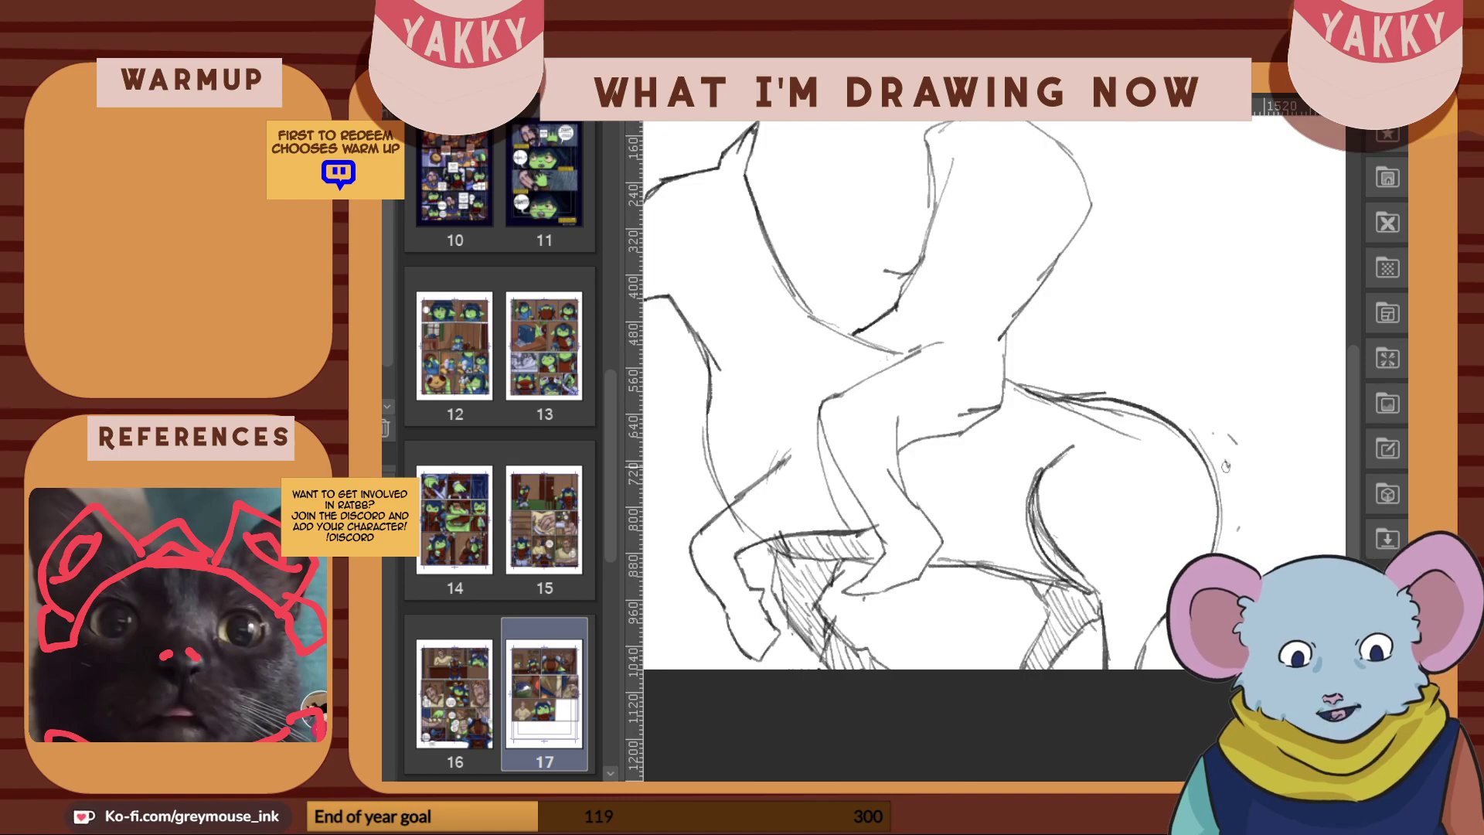
Sketch the horse's tail streaming back from the rump with a jagged tip and fill it with hatching
mouse_move(1207, 461)
left_mouse_down()
mouse_move(1250, 512)
mouse_move(1327, 518)
left_mouse_up()
scroll(995, 394, "right", 3)
mouse_move(1153, 519)
left_mouse_down()
mouse_move(1229, 499)
mouse_move(1240, 545)
mouse_move(1221, 528)
mouse_move(1244, 540)
left_mouse_up()
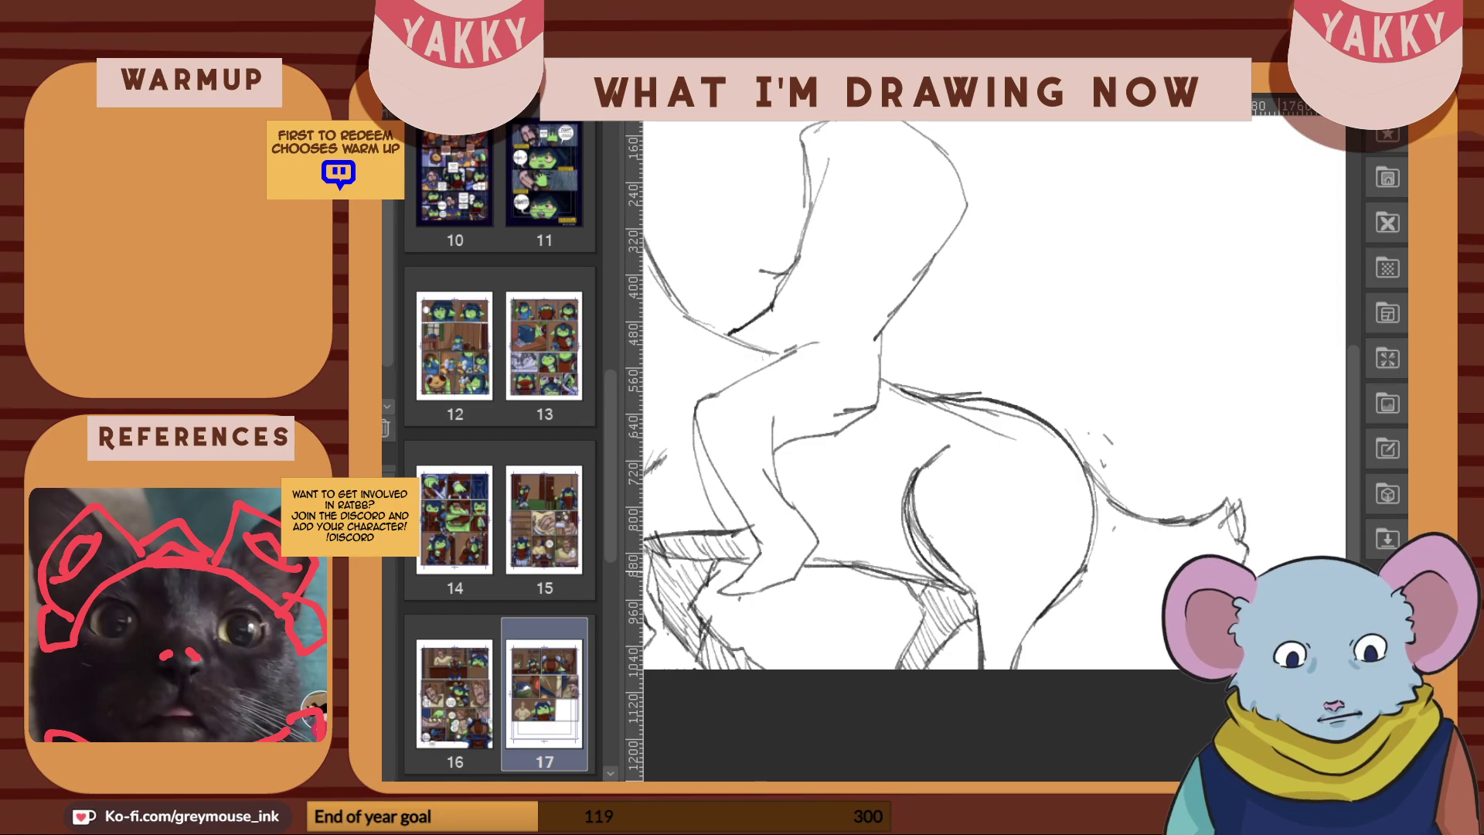
left_click_drag(1098, 523, 1166, 567)
mouse_move(1116, 541)
left_mouse_down()
mouse_move(1145, 559)
mouse_move(1104, 535)
mouse_move(1115, 500)
mouse_move(1087, 469)
mouse_move(1125, 541)
left_mouse_up()
mouse_move(1108, 503)
left_mouse_down()
mouse_move(1168, 556)
mouse_move(1191, 552)
mouse_move(1197, 532)
mouse_move(1237, 561)
left_mouse_up()
left_click_drag(1216, 513, 1245, 542)
Darken the outlines of the near hind leg down to the canvas edge
mouse_move(960, 603)
left_mouse_down()
mouse_move(976, 610)
mouse_move(979, 671)
left_mouse_up()
left_click_drag(1002, 644, 1021, 673)
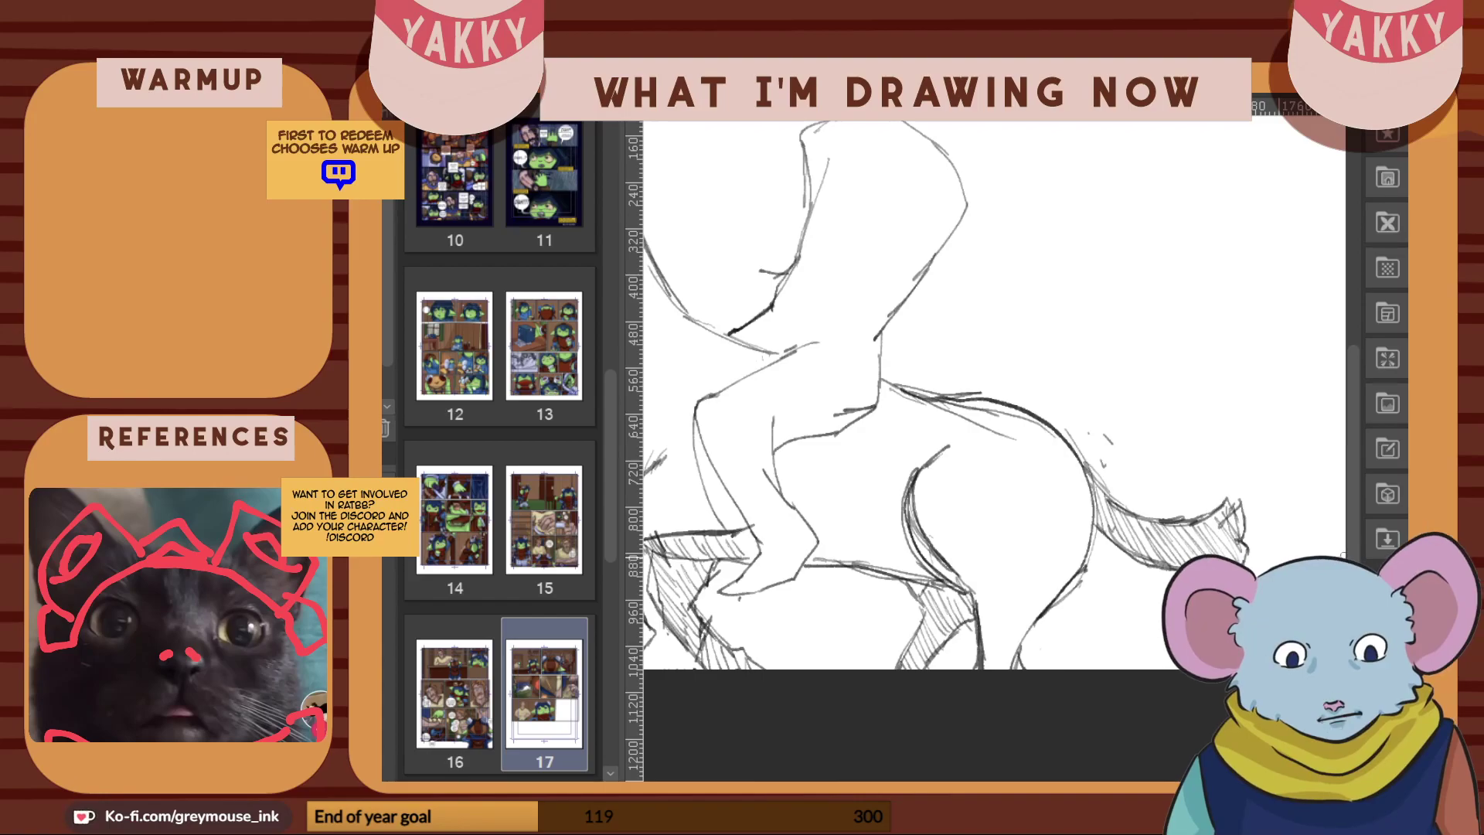
scroll(992, 450, "up", 1)
scroll(1000, 442, "left", 8)
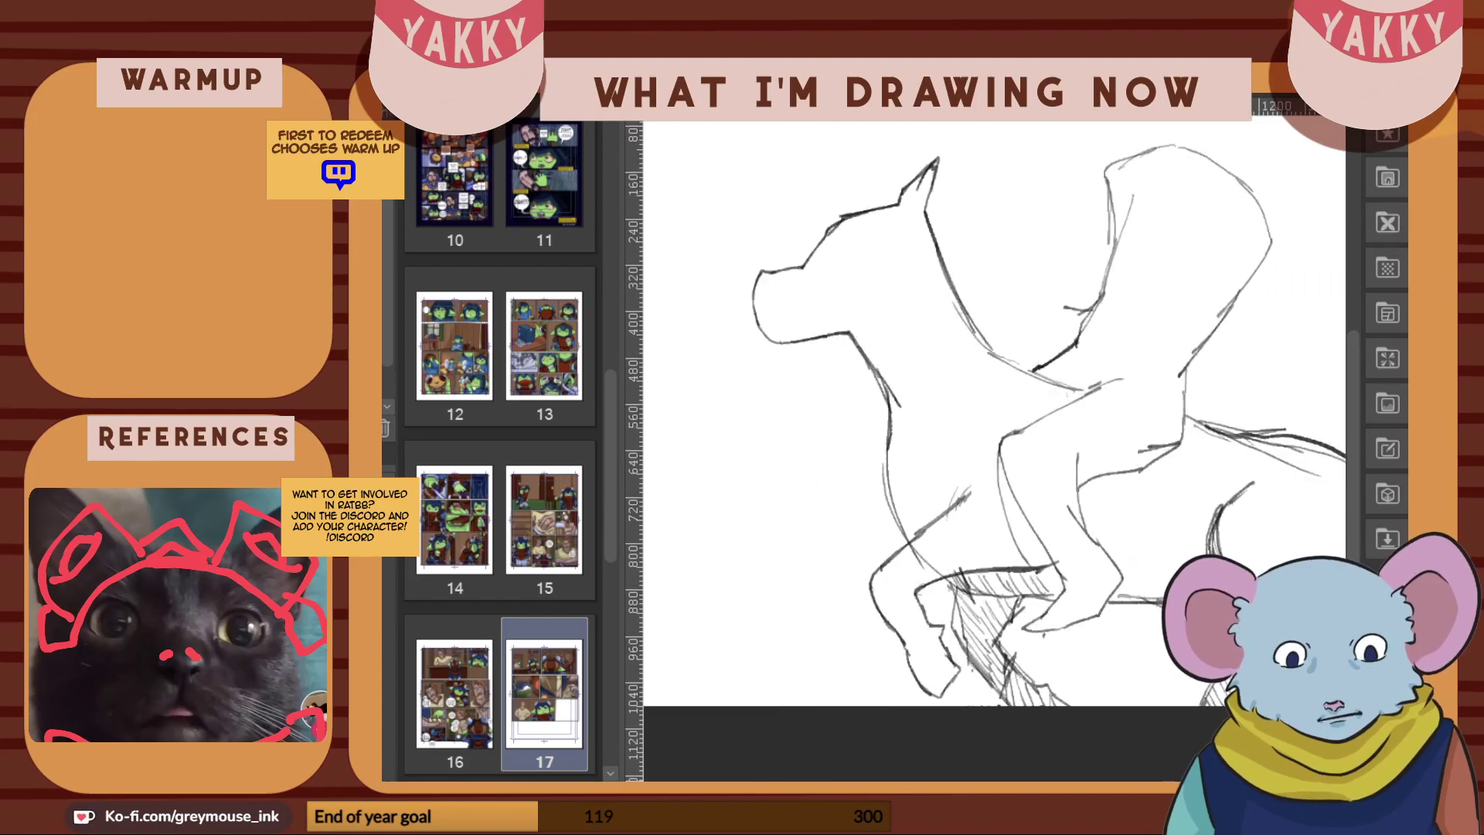
Redraw the horse's throat and chest as one smooth curve, erase the old lines, and sharpen the corner where the neck meets the withers
mouse_move(857, 334)
left_mouse_down()
mouse_move(889, 499)
mouse_move(862, 359)
mouse_move(931, 544)
left_mouse_up()
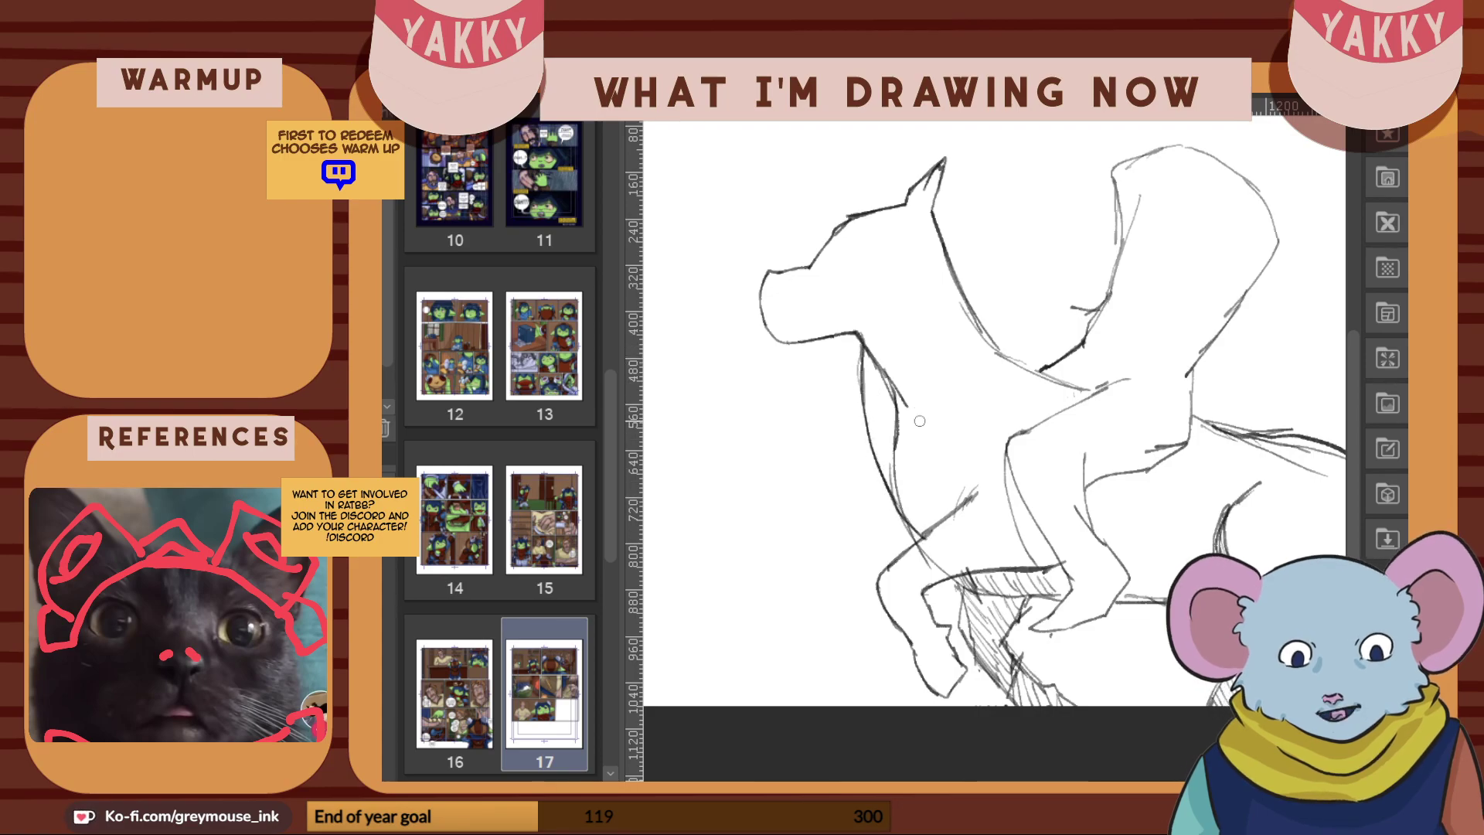
mouse_move(901, 406)
left_mouse_down()
mouse_move(874, 348)
mouse_move(893, 485)
left_mouse_up()
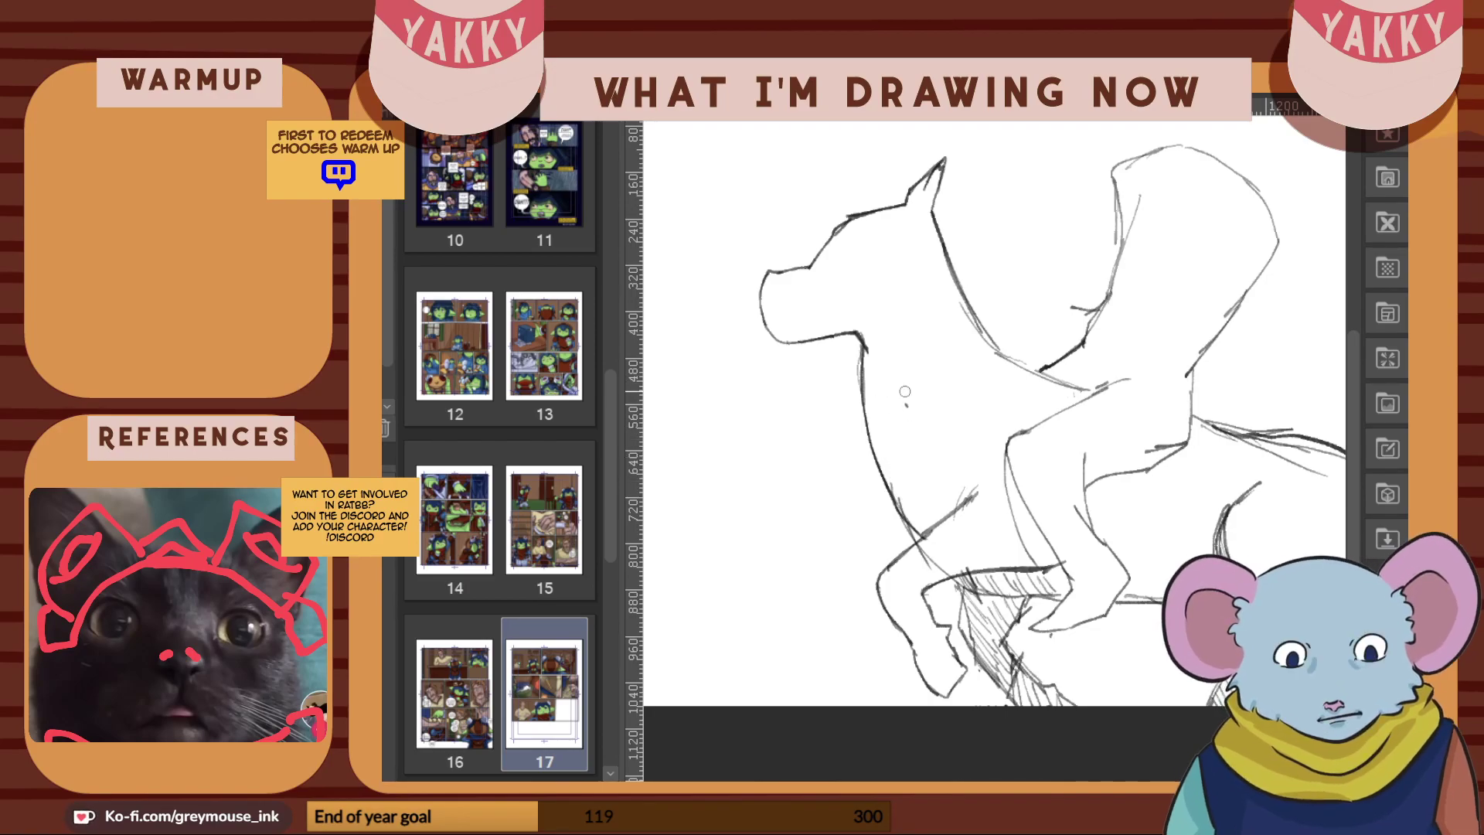
mouse_move(947, 251)
left_mouse_down()
mouse_move(968, 348)
mouse_move(1082, 398)
mouse_move(966, 338)
left_mouse_up()
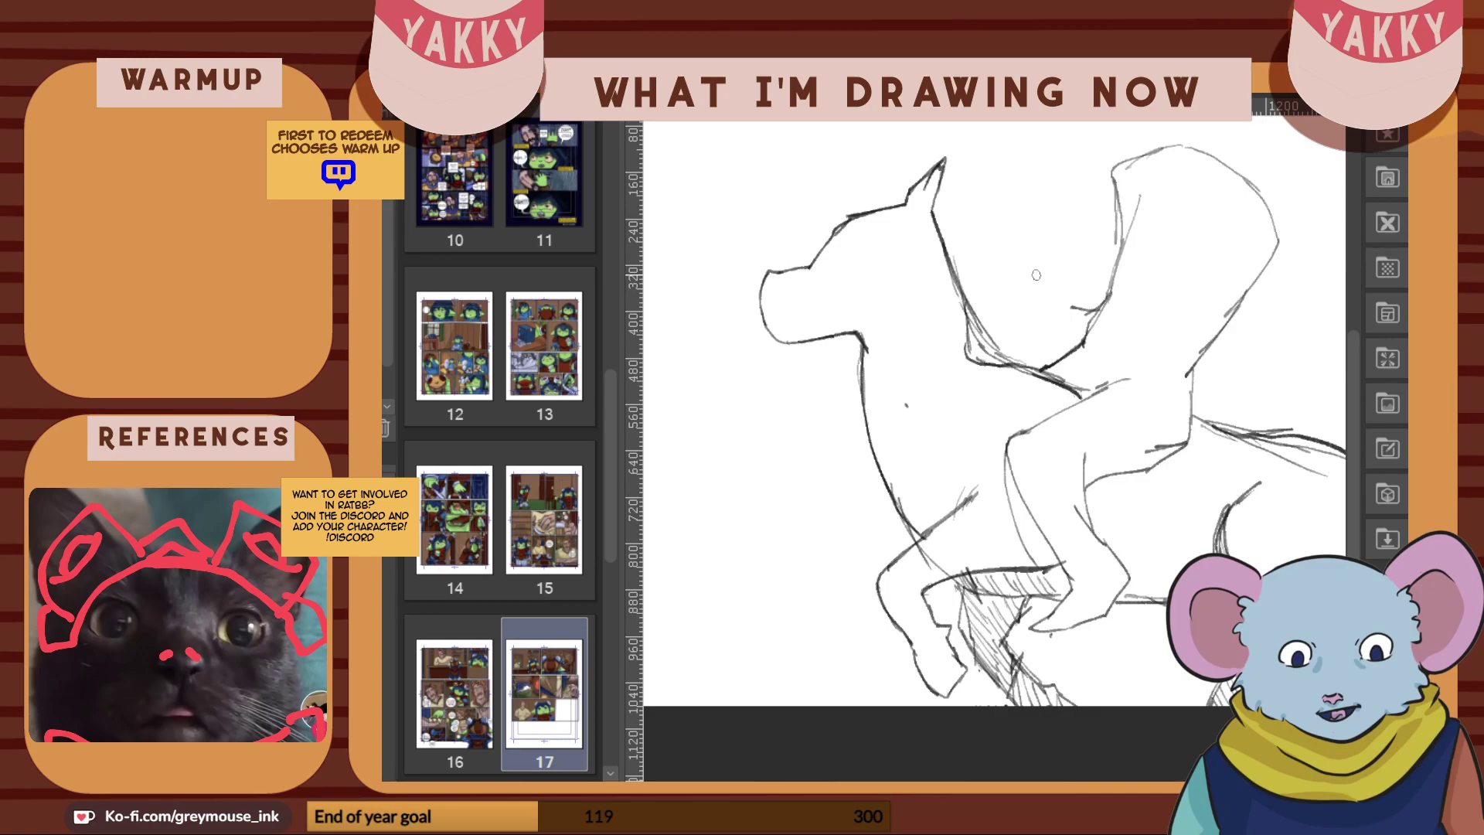
Redraw the horse's back and rump as a tighter, darker curve running down past the root of the tail
scroll(1178, 520, "down", 1)
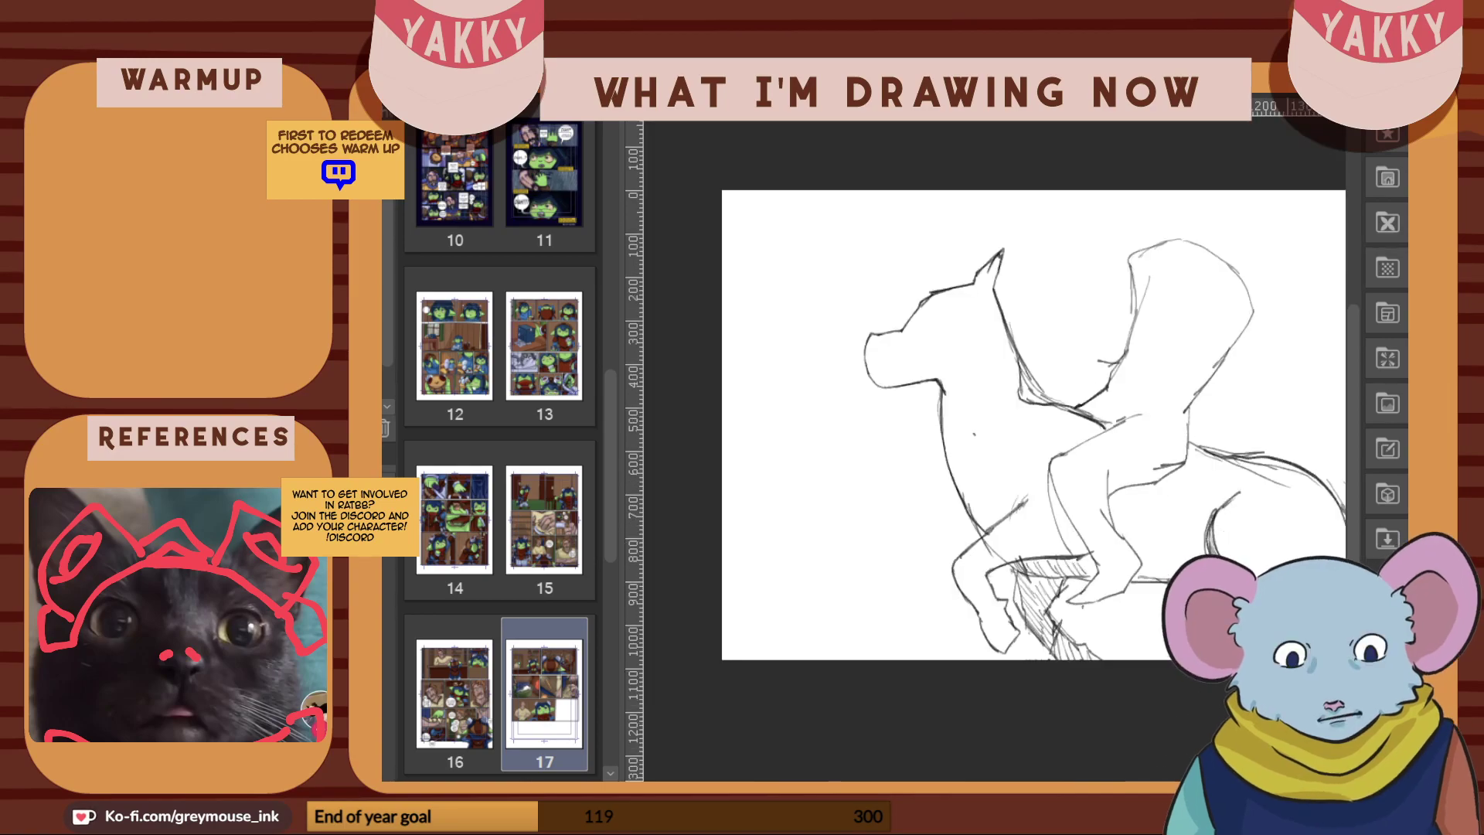
scroll(994, 425, "right", 5)
scroll(995, 425, "left", 2)
scroll(994, 424, "right", 1)
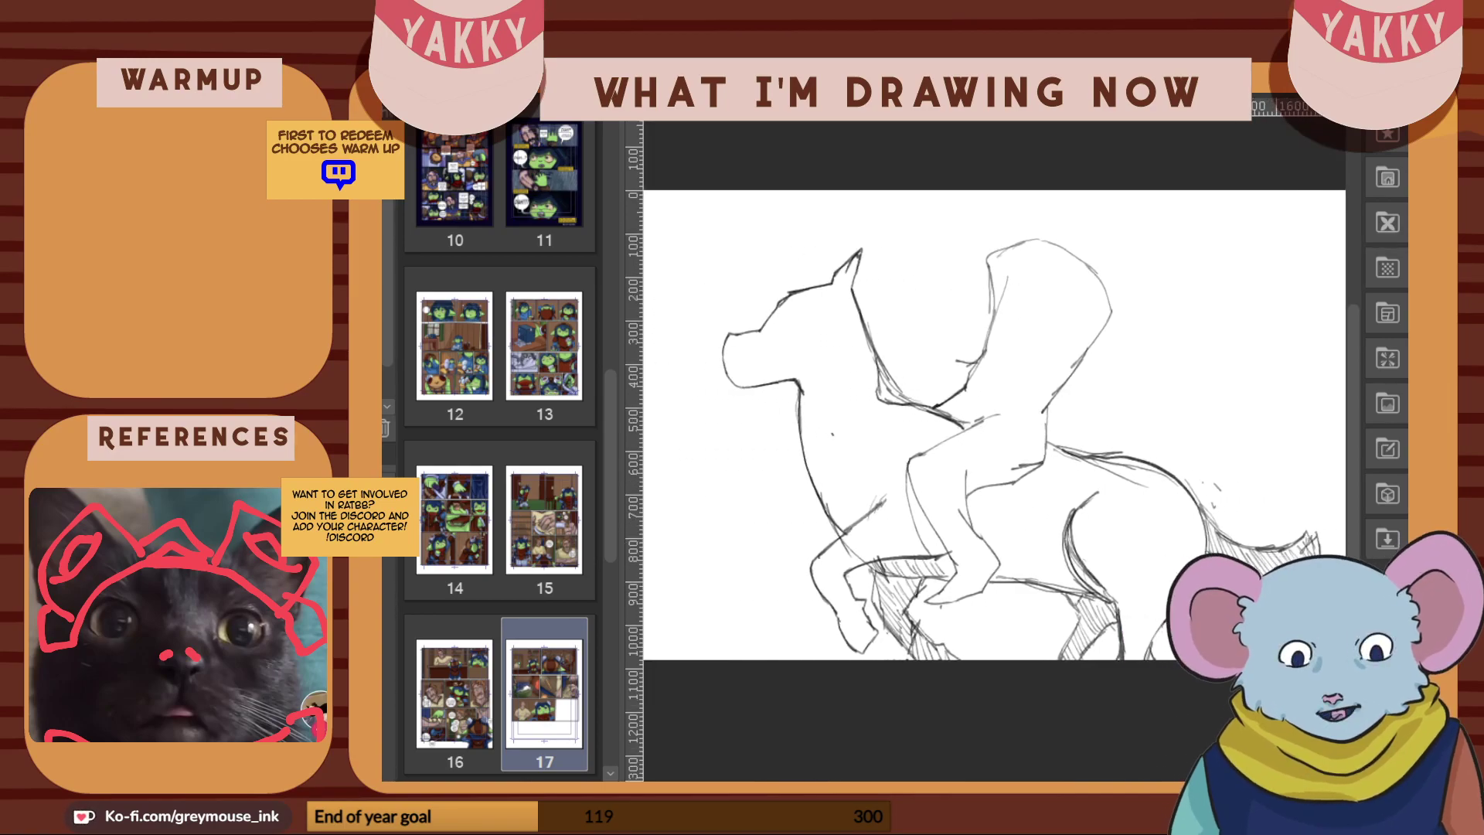
mouse_move(1042, 451)
left_mouse_down()
mouse_move(1128, 452)
mouse_move(1109, 450)
mouse_move(1159, 475)
mouse_move(1135, 450)
mouse_move(1188, 496)
left_mouse_up()
mouse_move(1127, 446)
left_mouse_down()
mouse_move(1166, 469)
mouse_move(1192, 523)
mouse_move(1191, 594)
left_mouse_up()
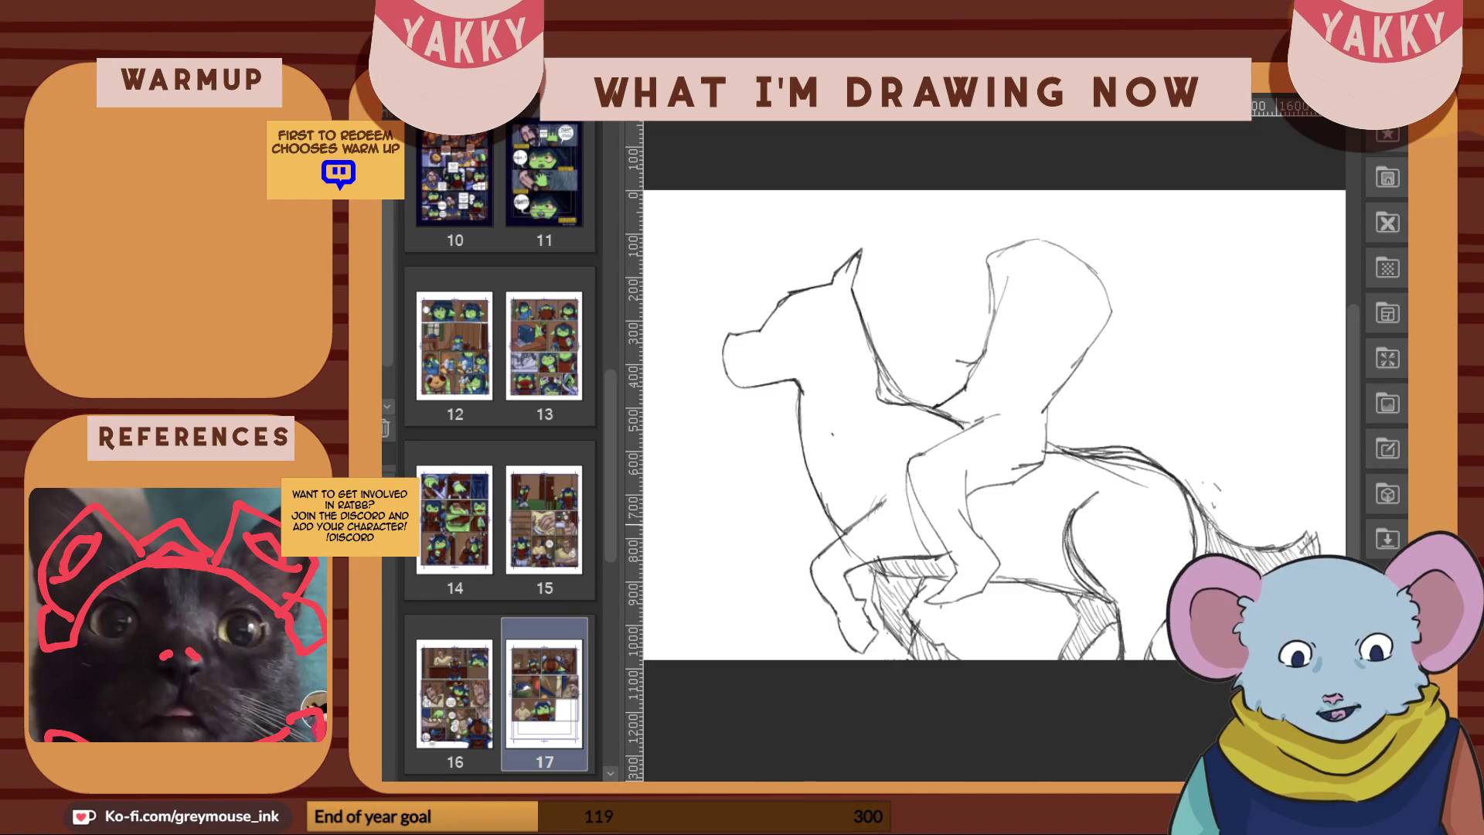
left_click_drag(1183, 489, 1223, 534)
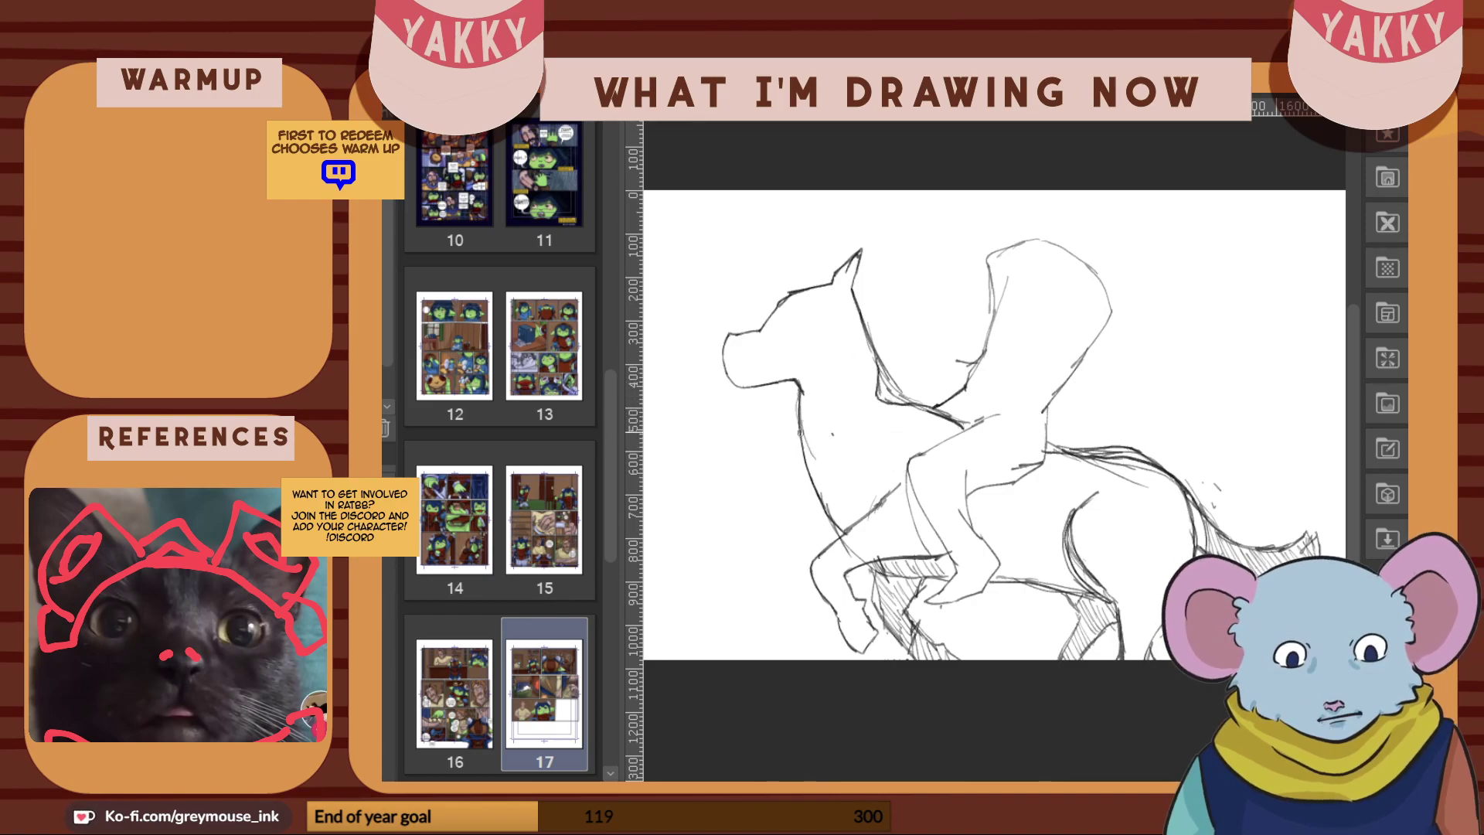
Sketch a wavy hem-like edge across the base of the horse's neck, from the chest up to the withers
mouse_move(852, 440)
left_mouse_down()
mouse_move(915, 405)
mouse_move(873, 439)
left_mouse_up()
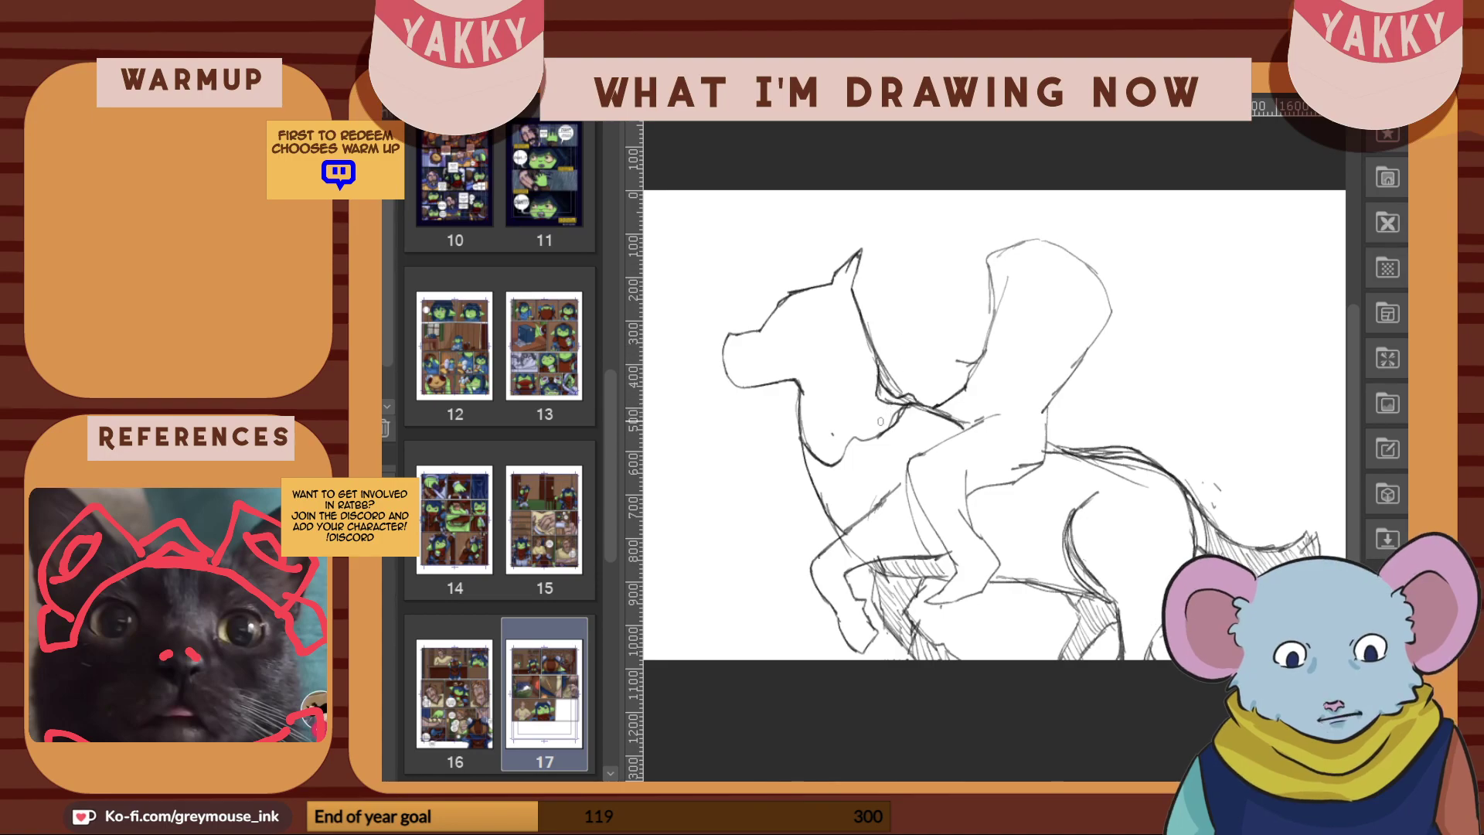
scroll(888, 408, "up", 2)
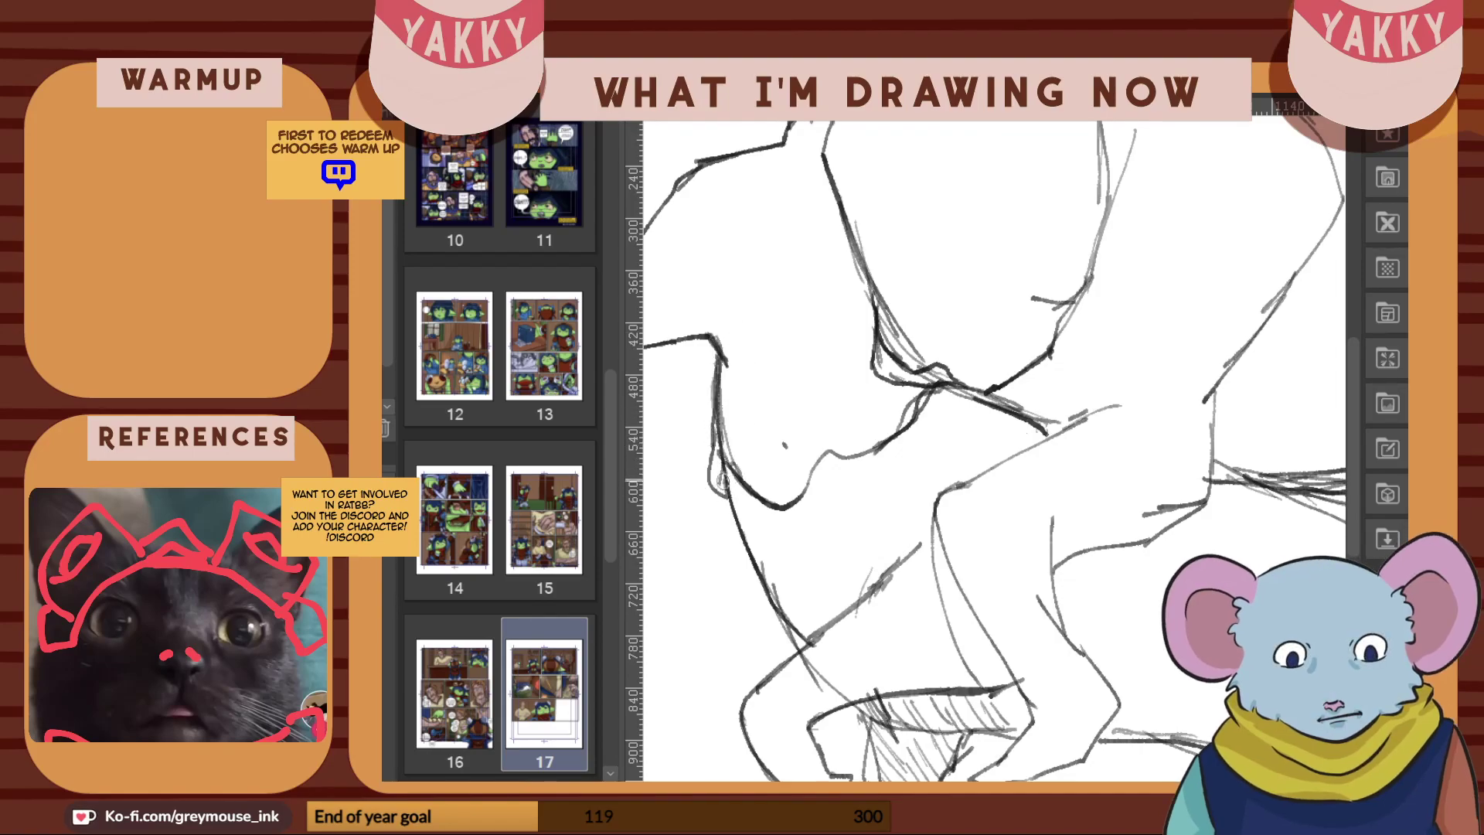
left_click_drag(722, 490, 718, 450)
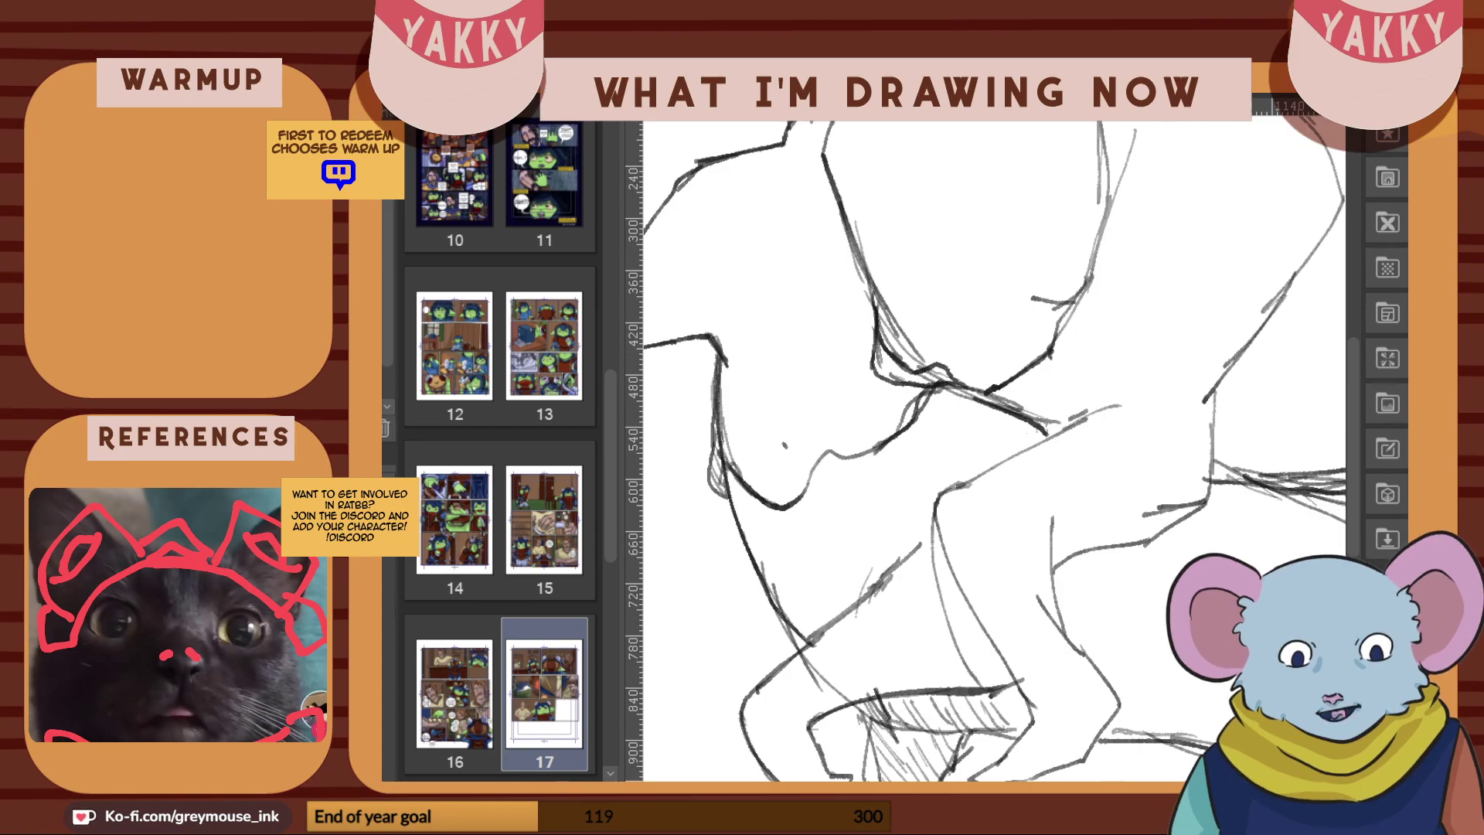
left_click_drag(1152, 788, 1078, 788)
mouse_move(995, 202)
left_mouse_down()
mouse_move(953, 267)
mouse_move(1003, 212)
left_mouse_up()
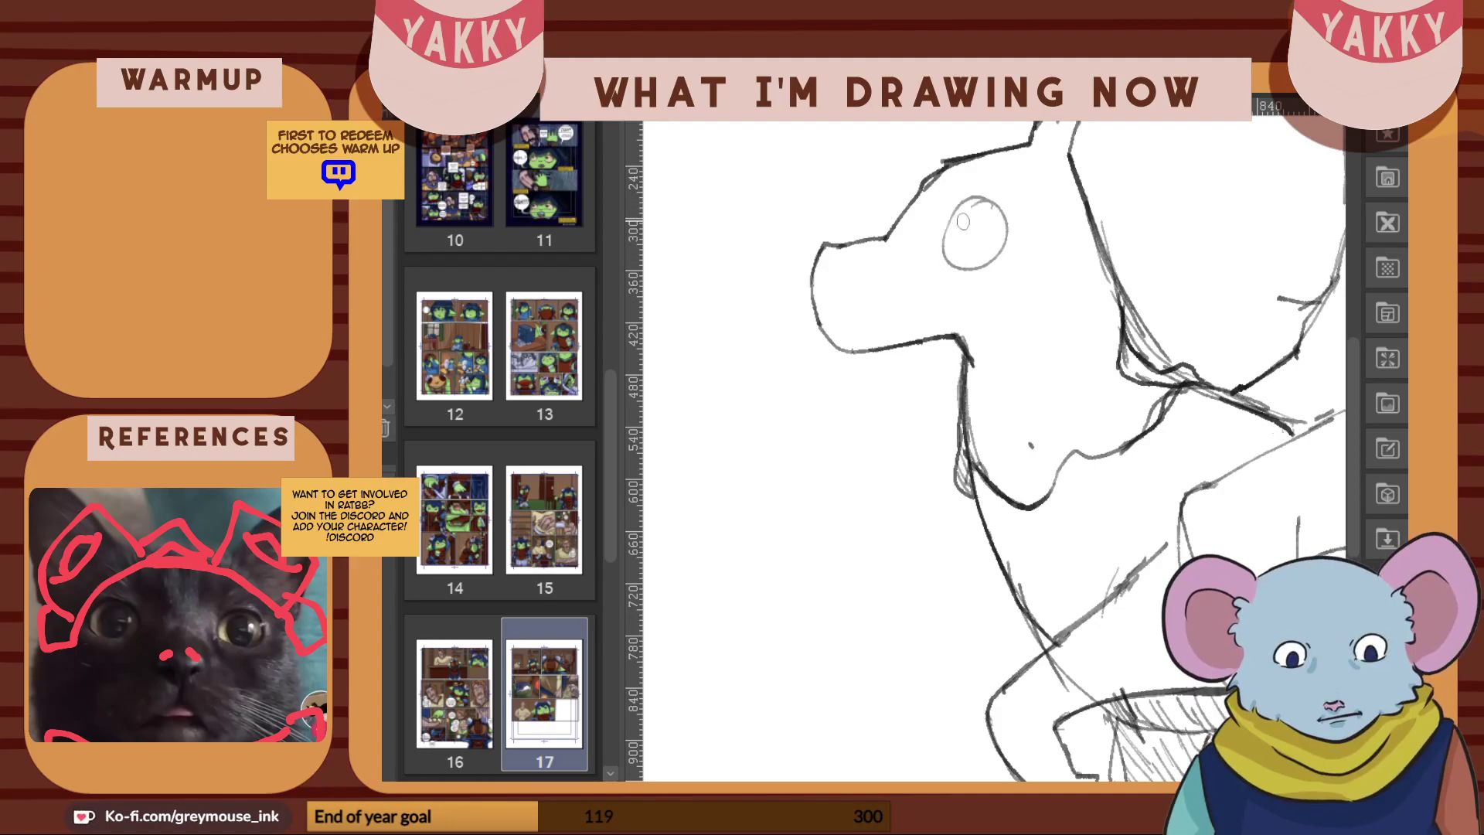
key("ctrl+z")
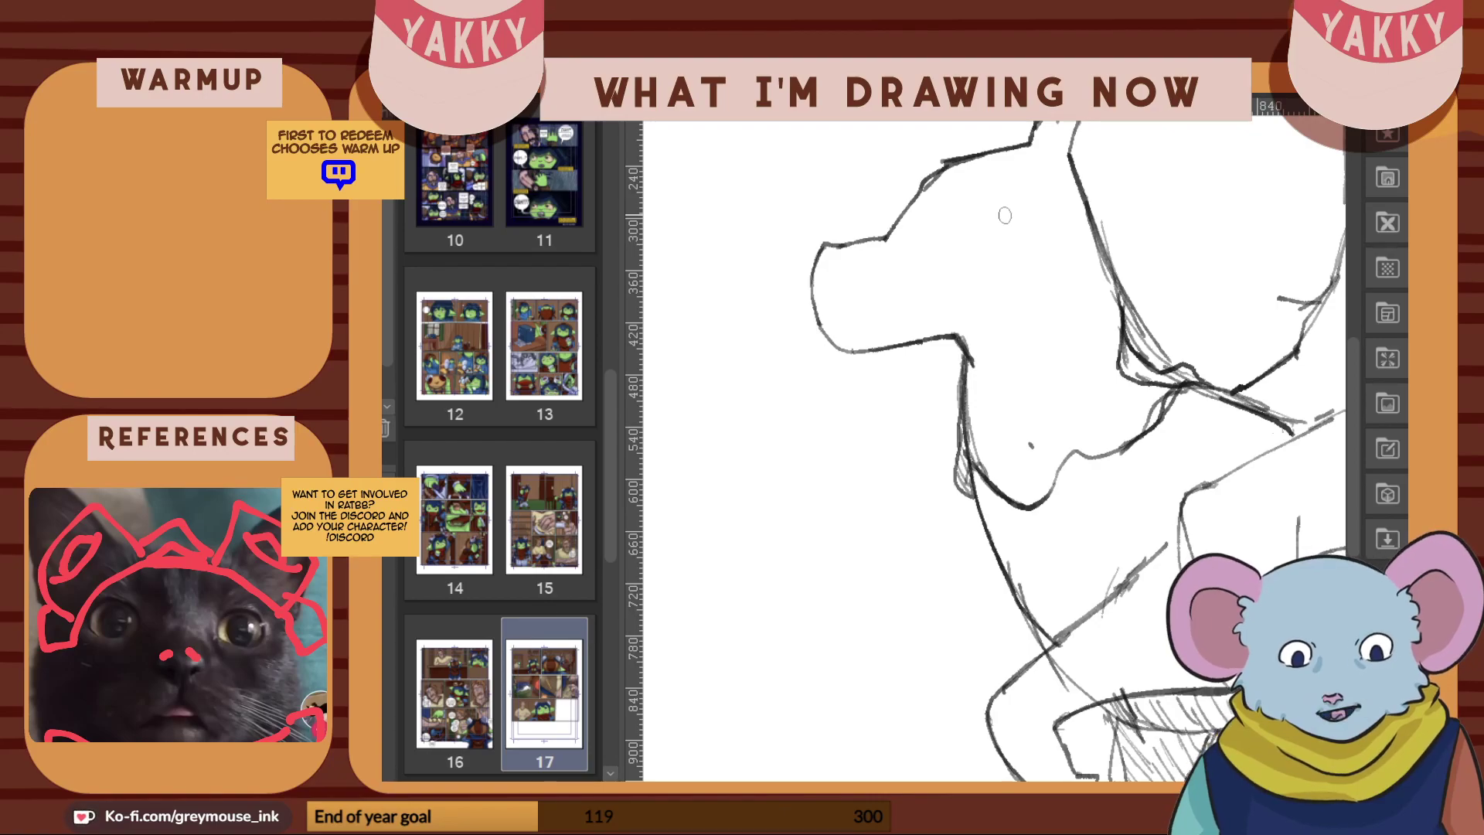
Draw a small round button eye with a stitched cross, and detail the muzzle with a nostril and a hatched front
mouse_move(953, 207)
left_mouse_down()
mouse_move(931, 246)
mouse_move(970, 217)
mouse_move(941, 242)
mouse_move(954, 239)
left_mouse_up()
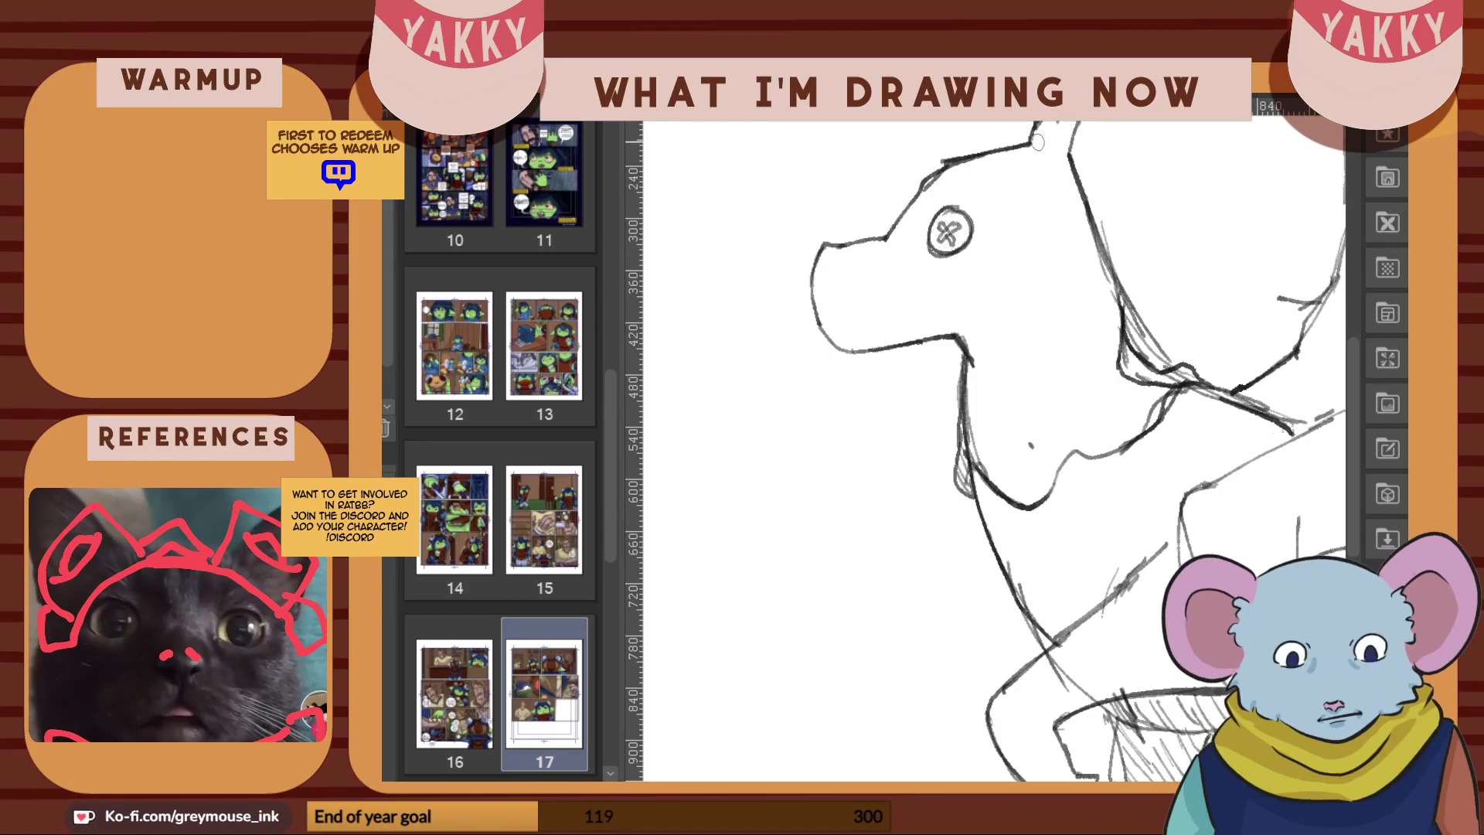
left_click_drag(836, 276, 837, 278)
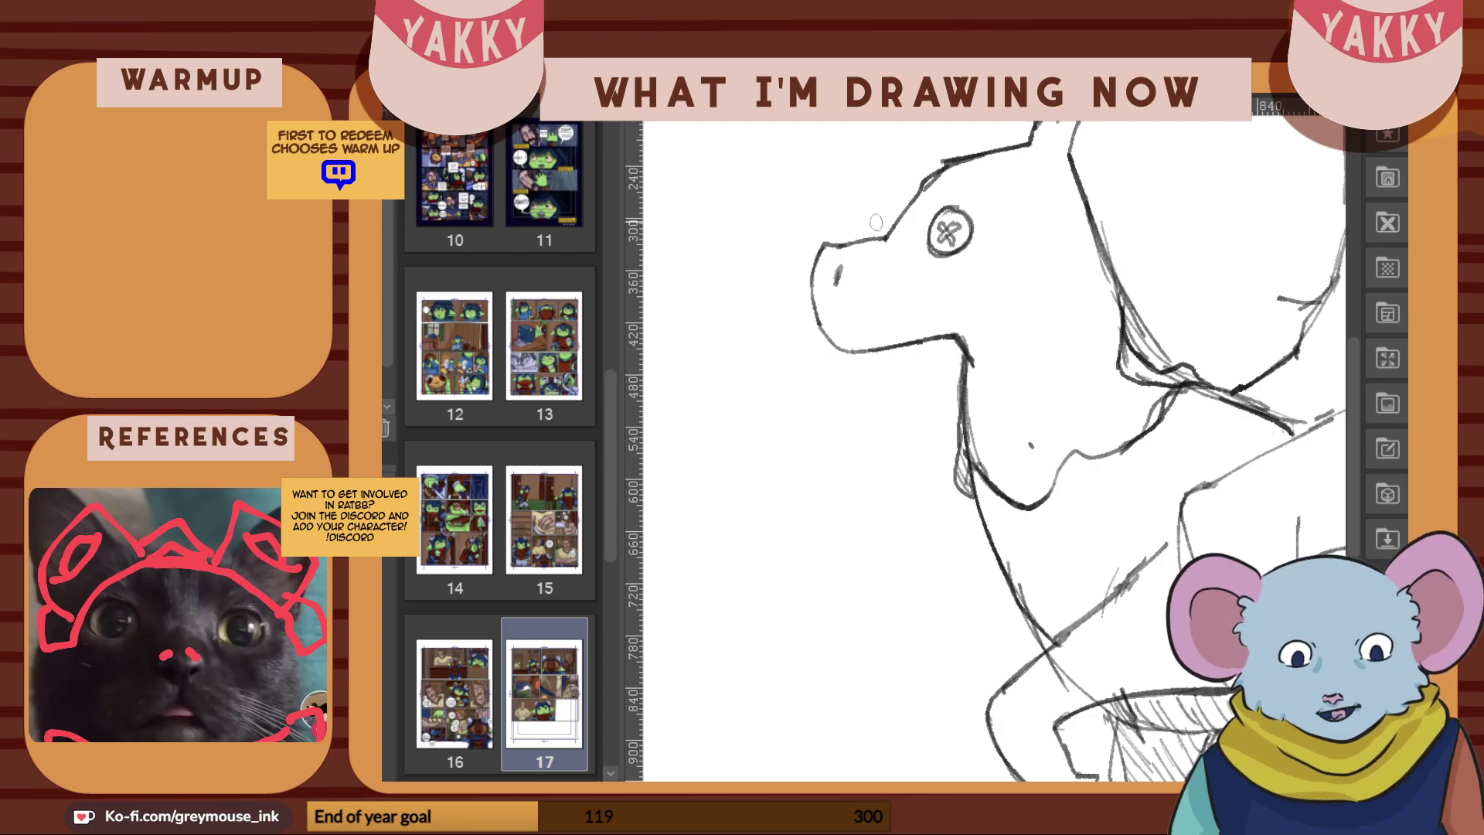
mouse_move(822, 262)
left_mouse_down()
mouse_move(853, 258)
mouse_move(862, 347)
left_mouse_up()
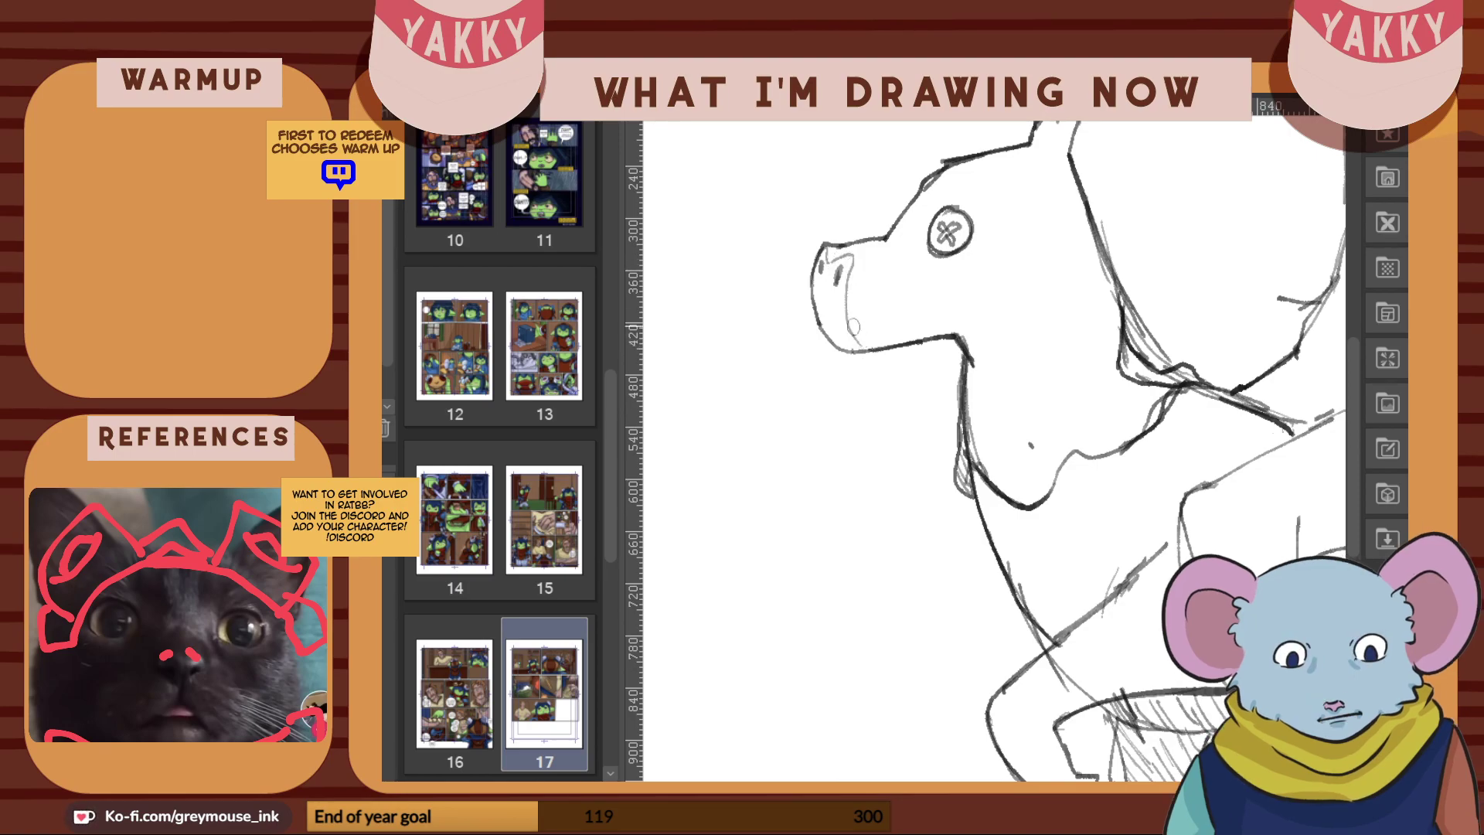
mouse_move(813, 301)
left_mouse_down()
mouse_move(846, 355)
mouse_move(843, 344)
left_mouse_up()
Outline and hatch shadows under the jaw, down the throat and along the wavy neck edge, and darken the chest line beneath
mouse_move(819, 270)
left_mouse_down()
mouse_move(850, 336)
mouse_move(822, 274)
mouse_move(840, 292)
mouse_move(841, 263)
mouse_move(840, 310)
mouse_move(899, 332)
mouse_move(996, 322)
mouse_move(987, 400)
mouse_move(1050, 487)
left_mouse_up()
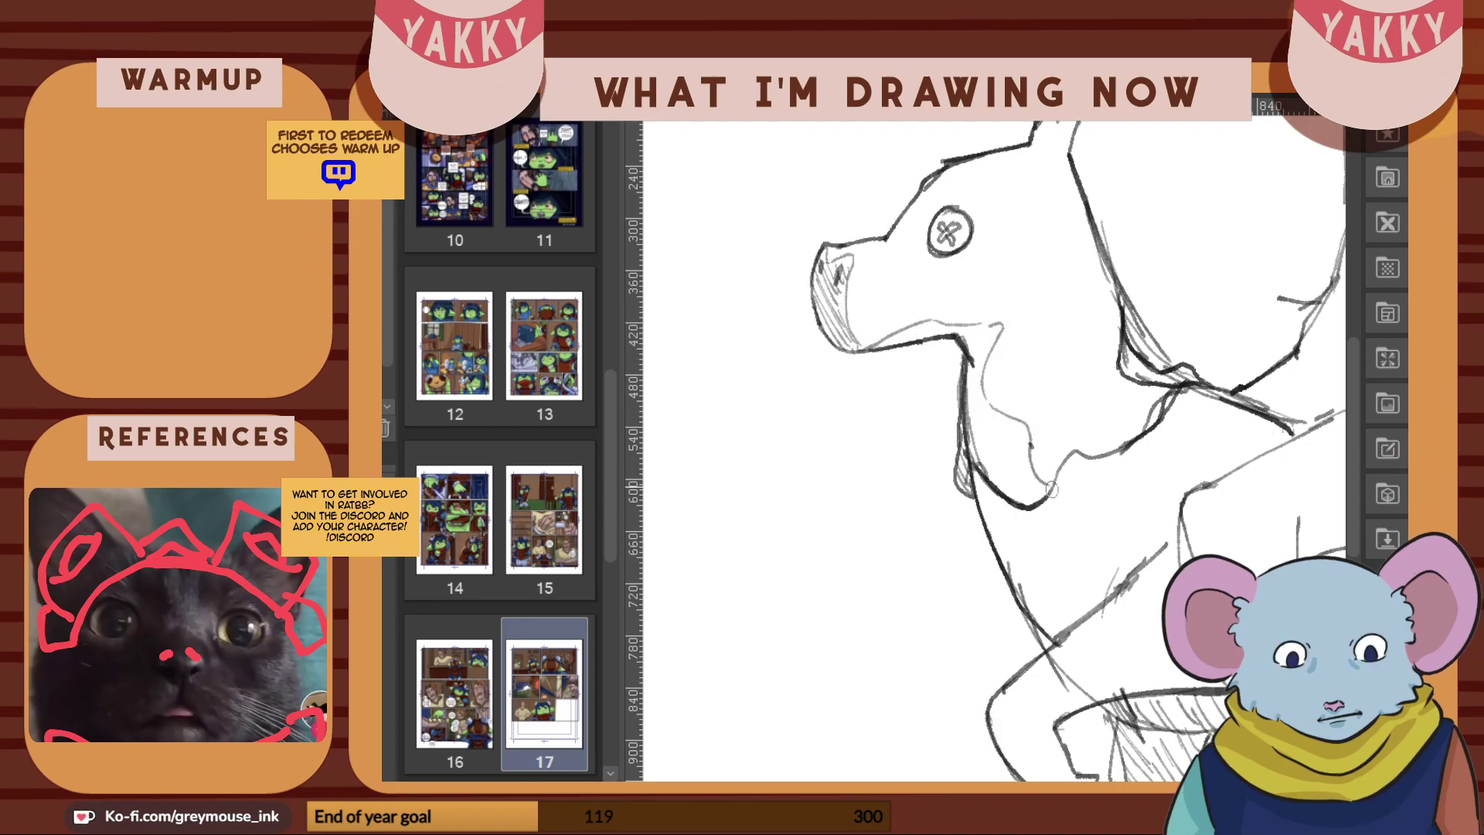
mouse_move(895, 341)
left_mouse_down()
mouse_move(994, 328)
mouse_move(968, 384)
mouse_move(985, 400)
mouse_move(975, 430)
mouse_move(1004, 424)
mouse_move(988, 461)
mouse_move(1019, 430)
mouse_move(1017, 508)
mouse_move(1036, 506)
mouse_move(1077, 438)
mouse_move(985, 456)
left_mouse_up()
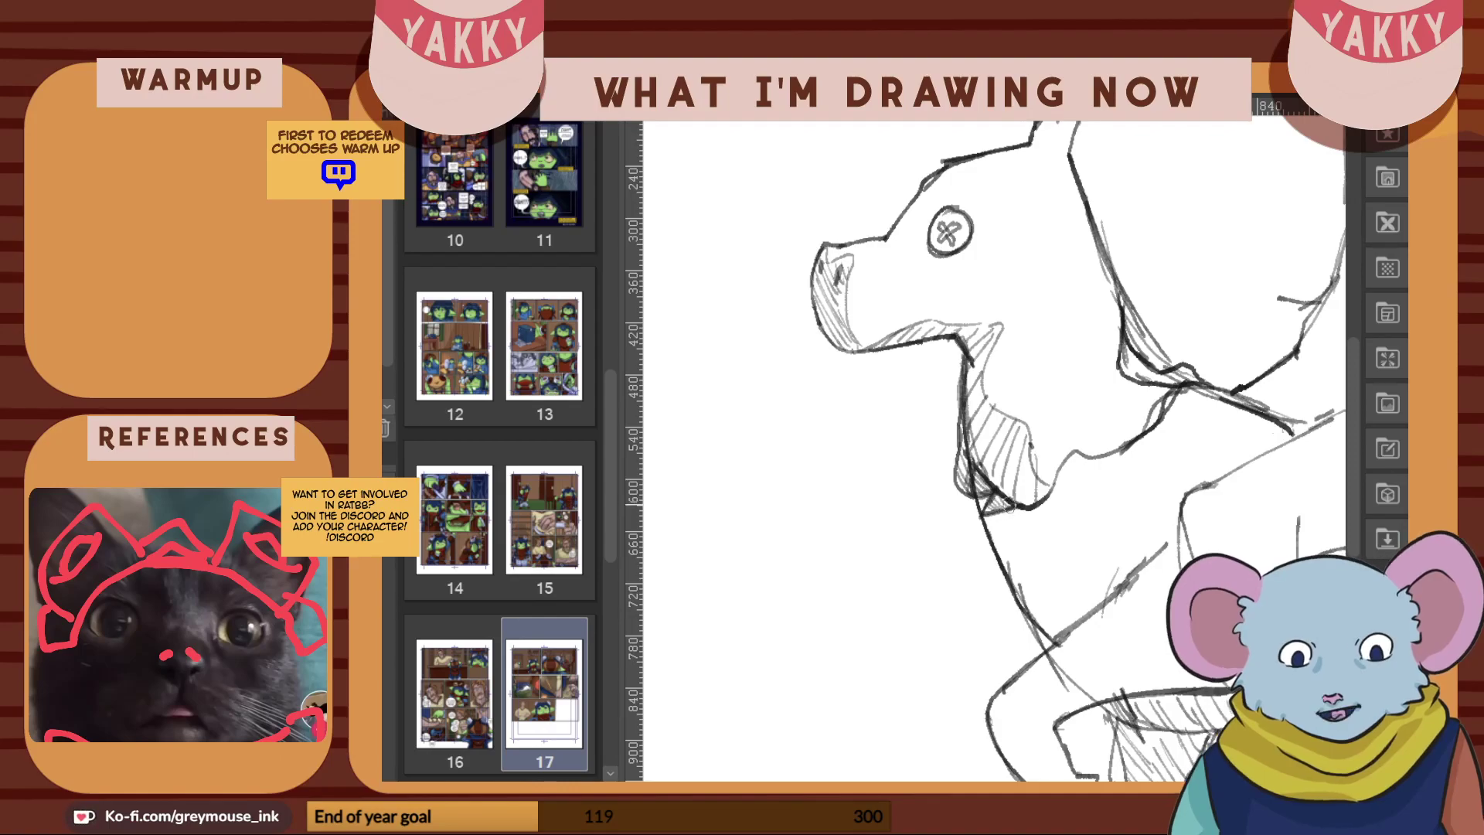
mouse_move(1040, 495)
left_mouse_down()
mouse_move(1140, 443)
mouse_move(1063, 483)
mouse_move(1137, 434)
left_mouse_up()
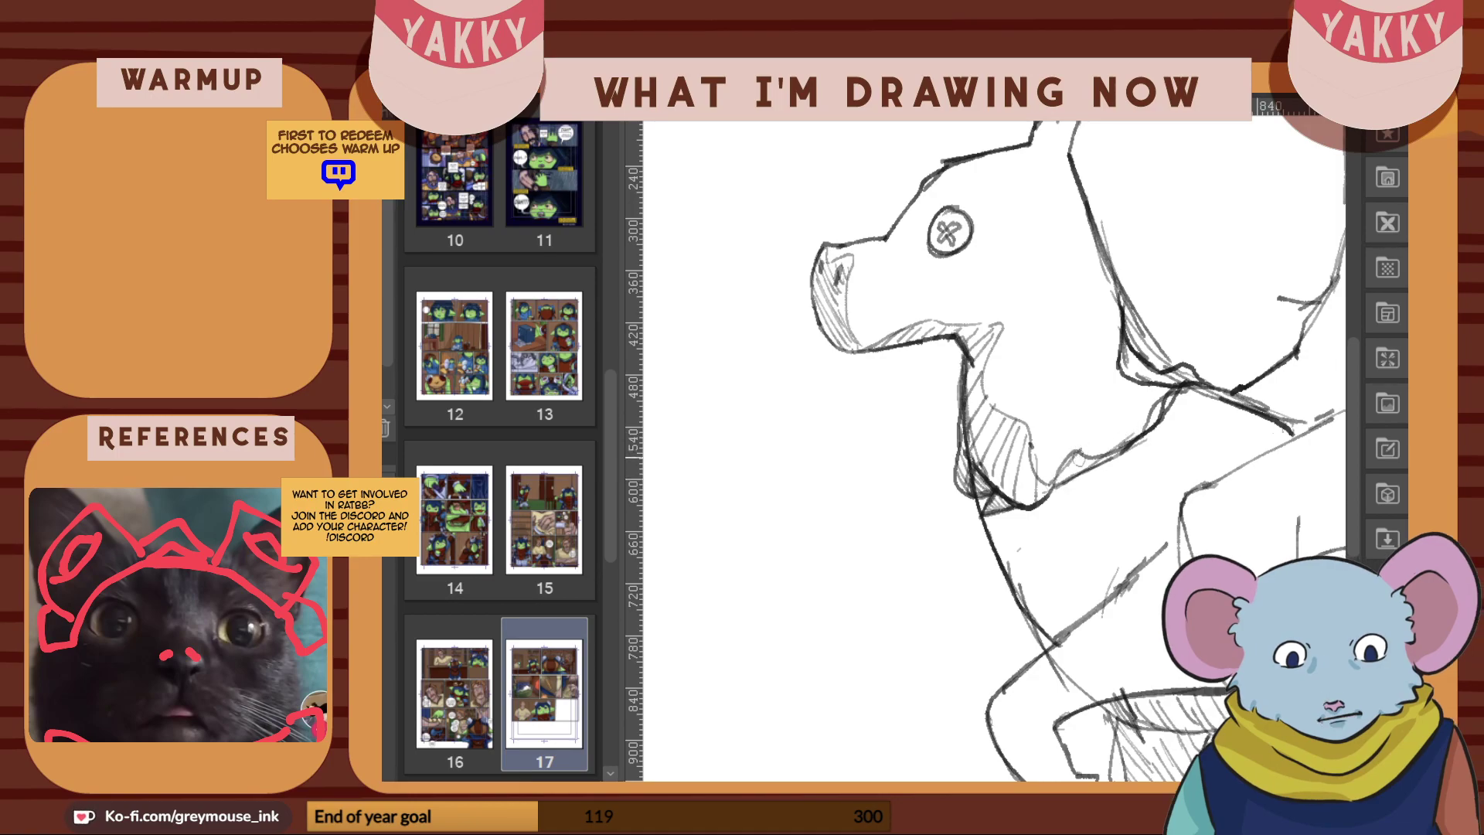
left_click_drag(1055, 487, 1131, 433)
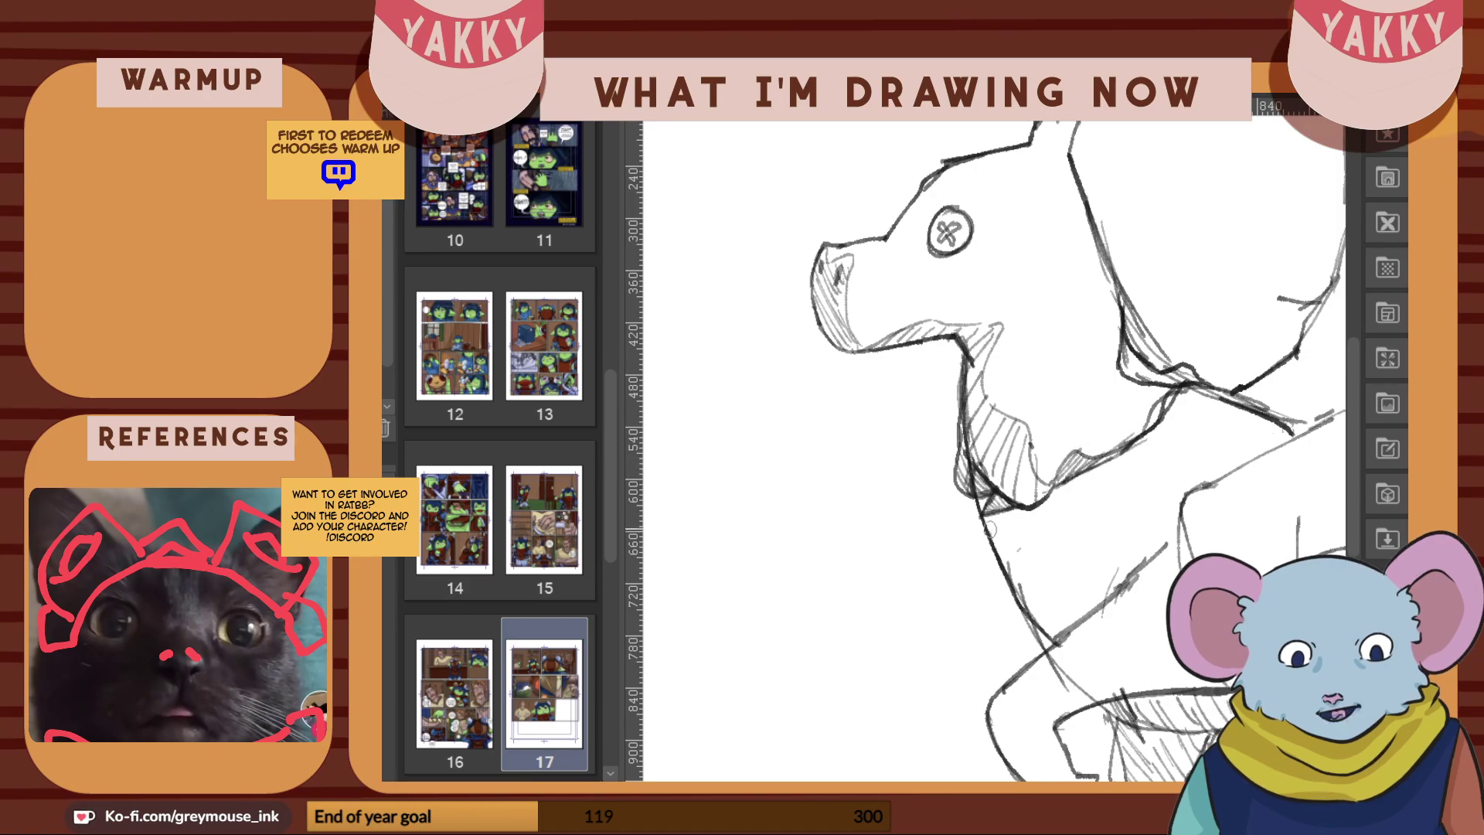
mouse_move(976, 525)
left_mouse_down()
mouse_move(1023, 585)
mouse_move(994, 554)
mouse_move(1040, 642)
left_mouse_up()
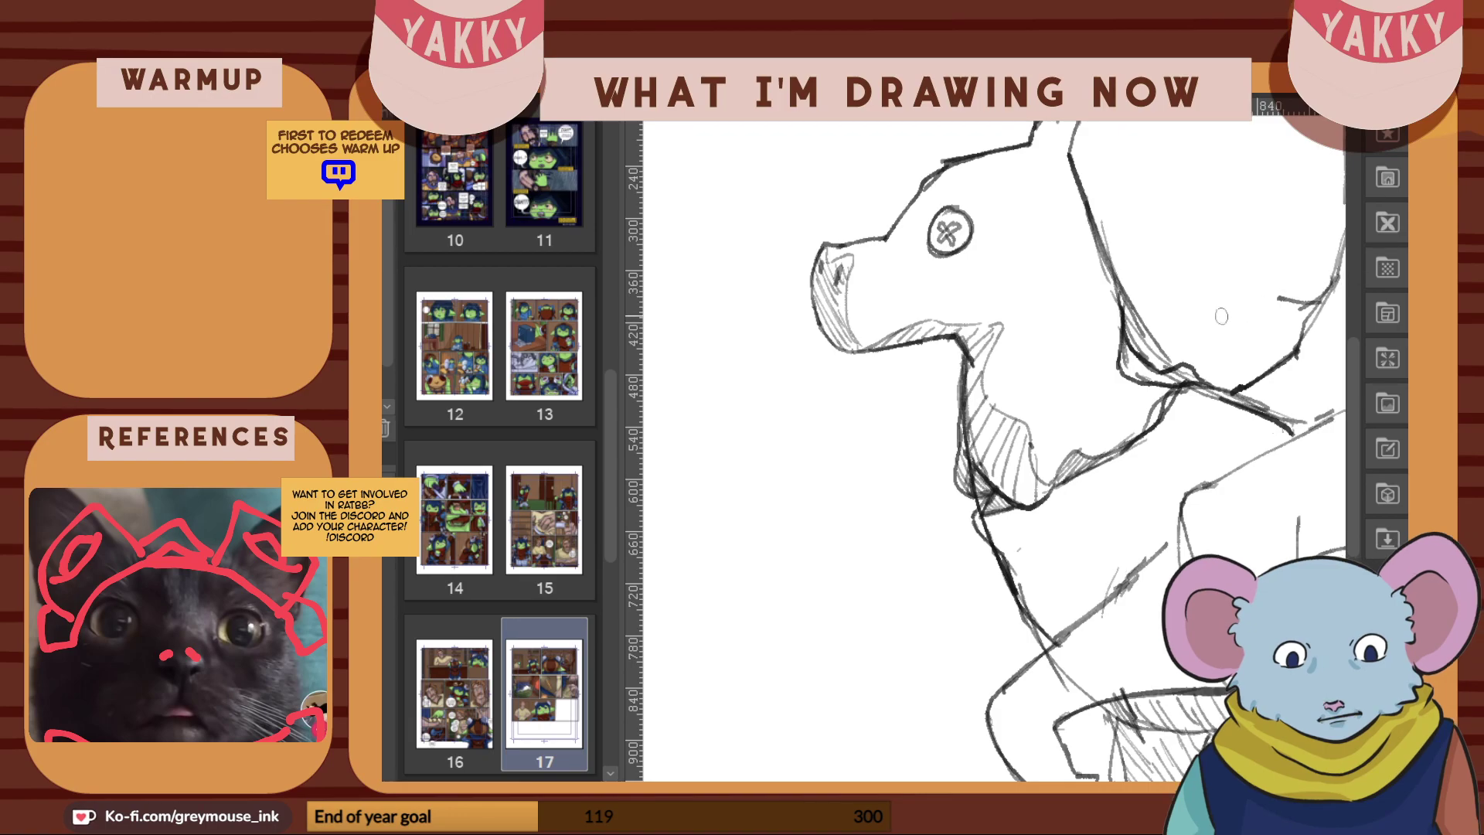
scroll(1357, 402, "up", 2)
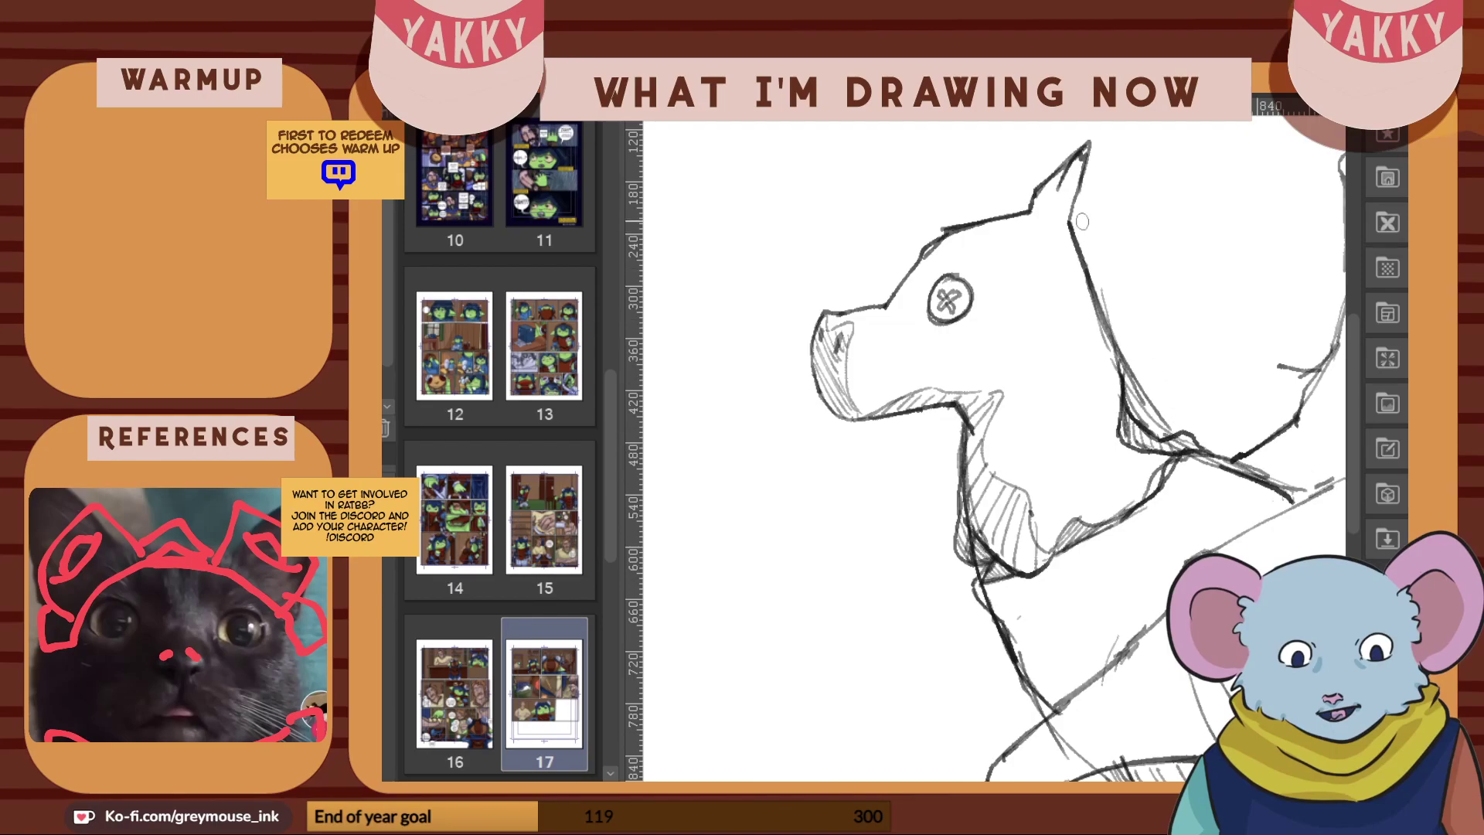
mouse_move(1073, 215)
left_mouse_down()
mouse_move(1117, 243)
mouse_move(1147, 317)
left_mouse_up()
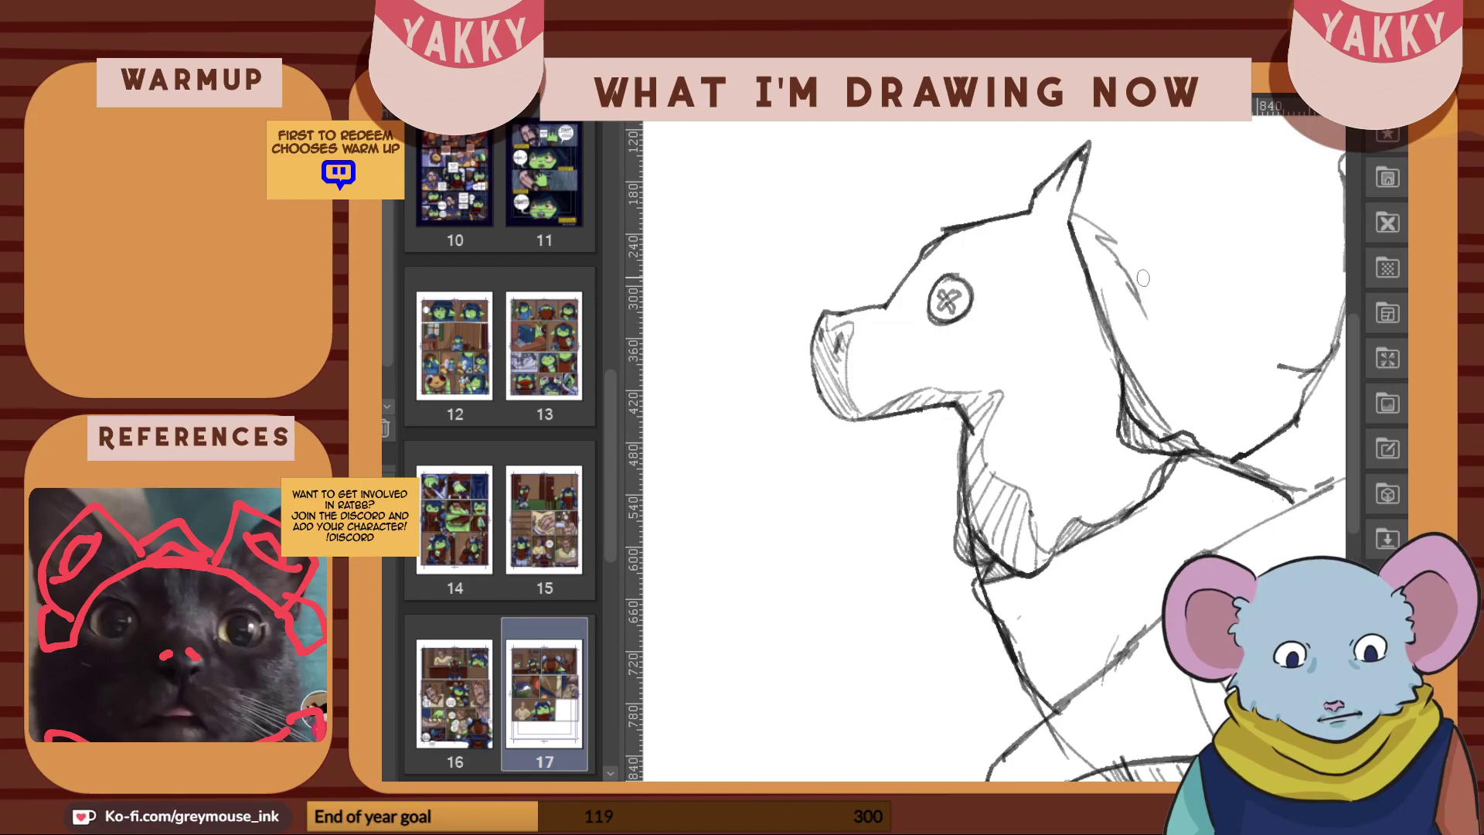
key("ctrl+z")
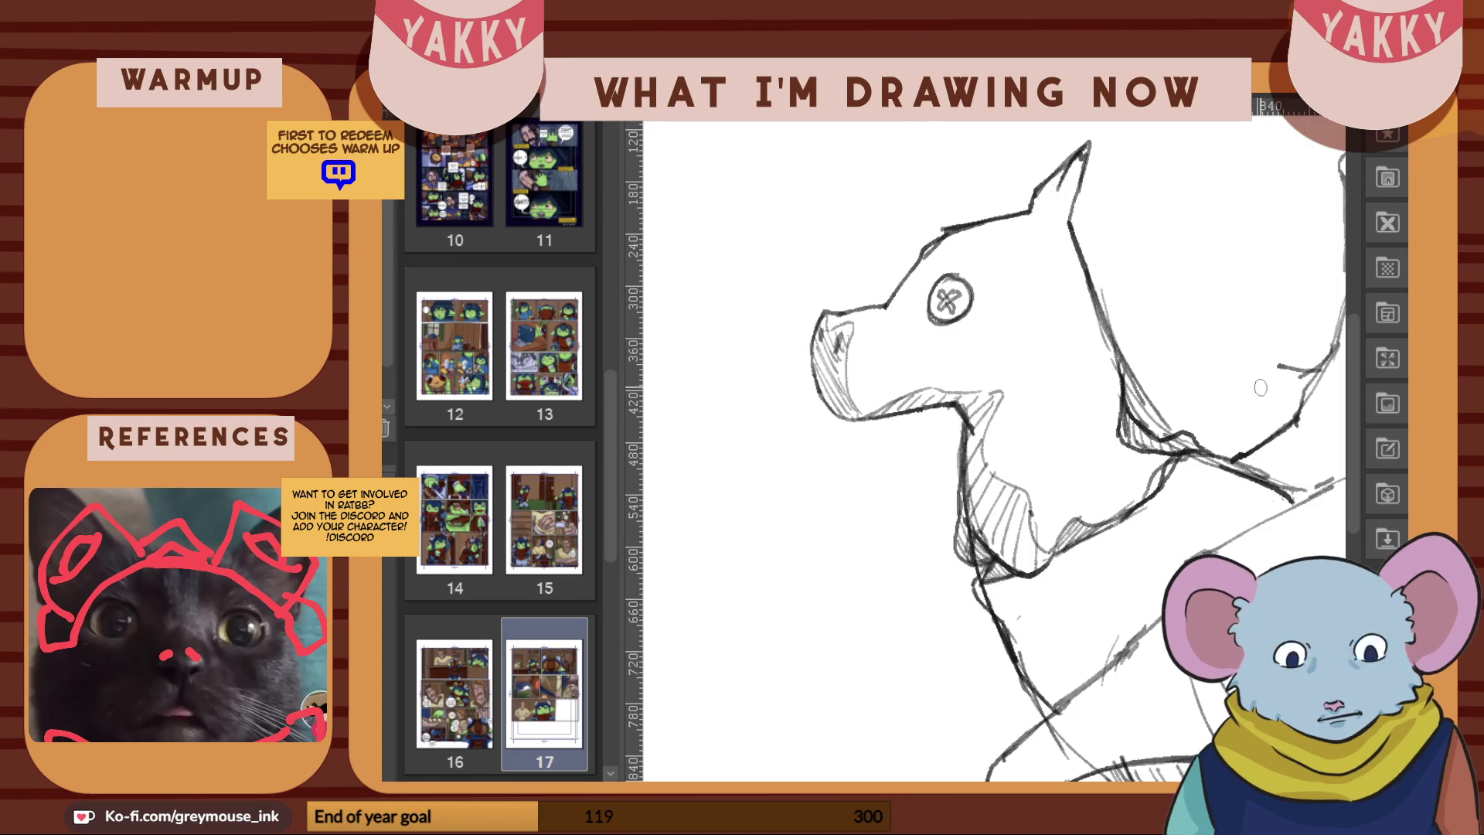
Erase the horse's pointed ear, leaving the forehead and neck lines in place
left_click_drag(1352, 394, 1351, 366)
mouse_move(1082, 232)
left_mouse_down()
mouse_move(1059, 276)
mouse_move(1079, 263)
mouse_move(1082, 302)
left_mouse_up()
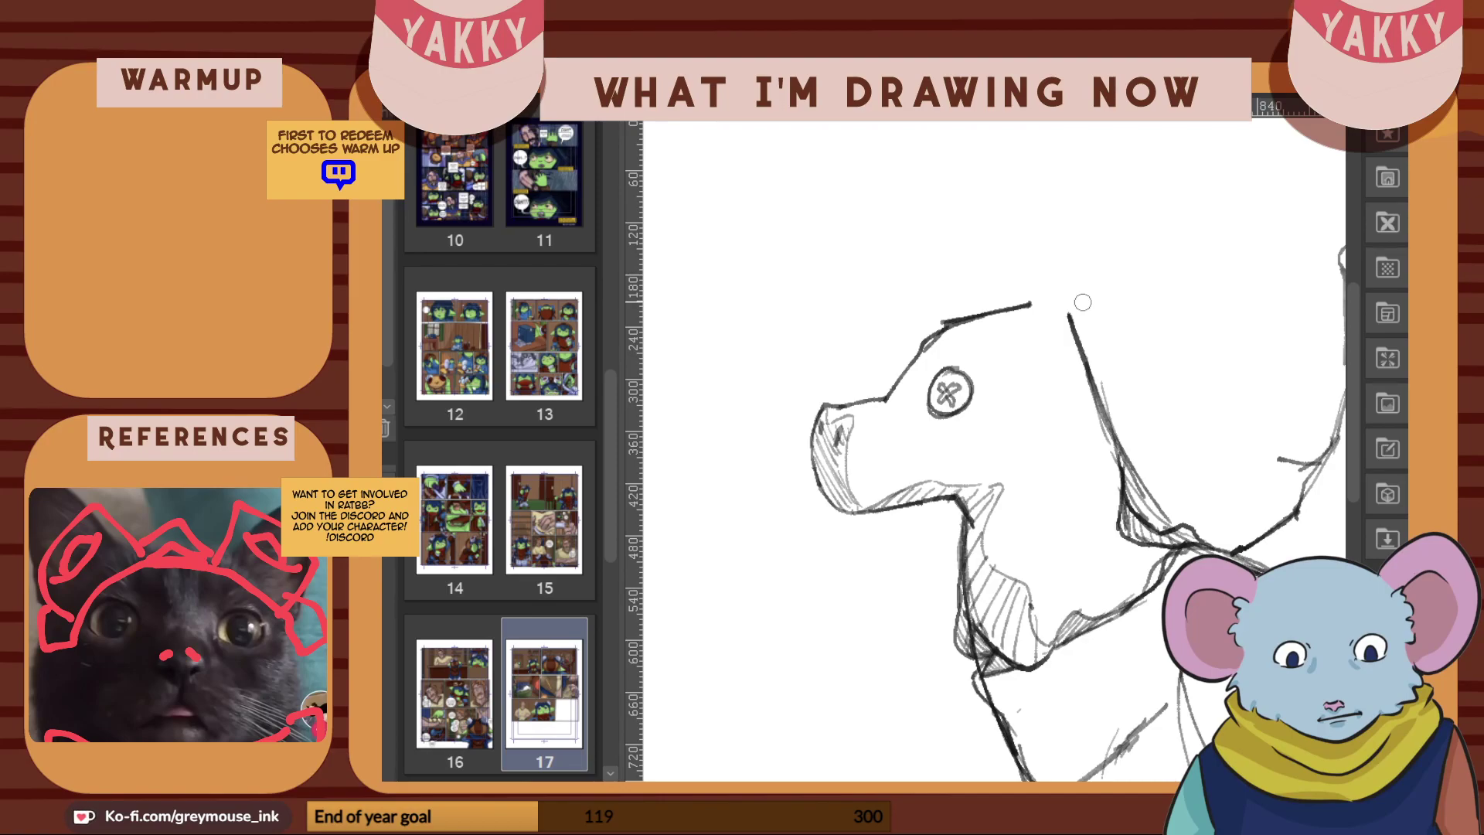
mouse_move(1041, 322)
left_mouse_down()
mouse_move(1039, 209)
mouse_move(1029, 237)
mouse_move(1067, 184)
mouse_move(1067, 330)
mouse_move(1056, 200)
mouse_move(1041, 335)
mouse_move(1036, 287)
left_mouse_up()
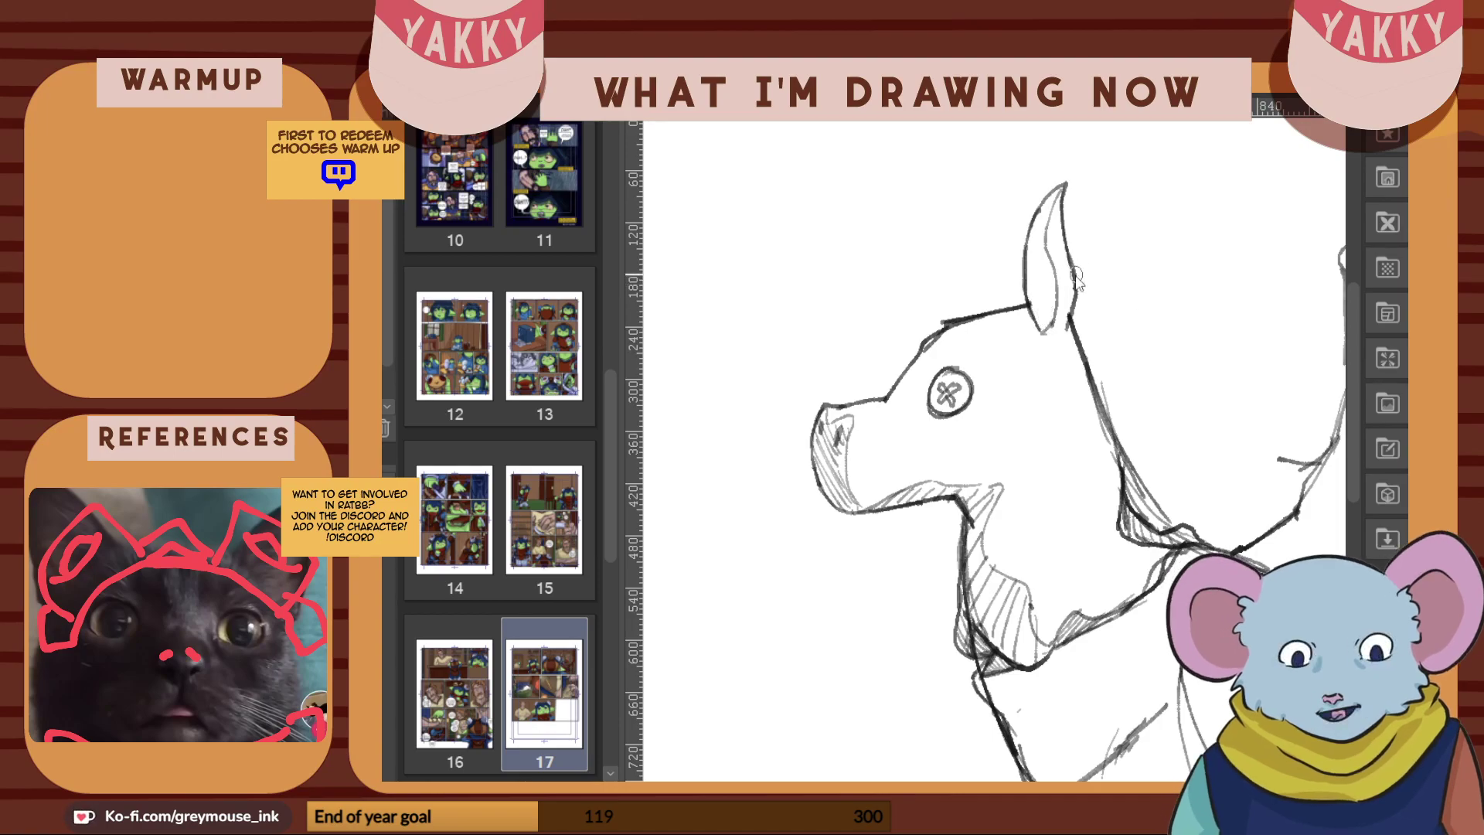
key("ctrl+z")
key("ctrl+z")
key("ctrl+z")
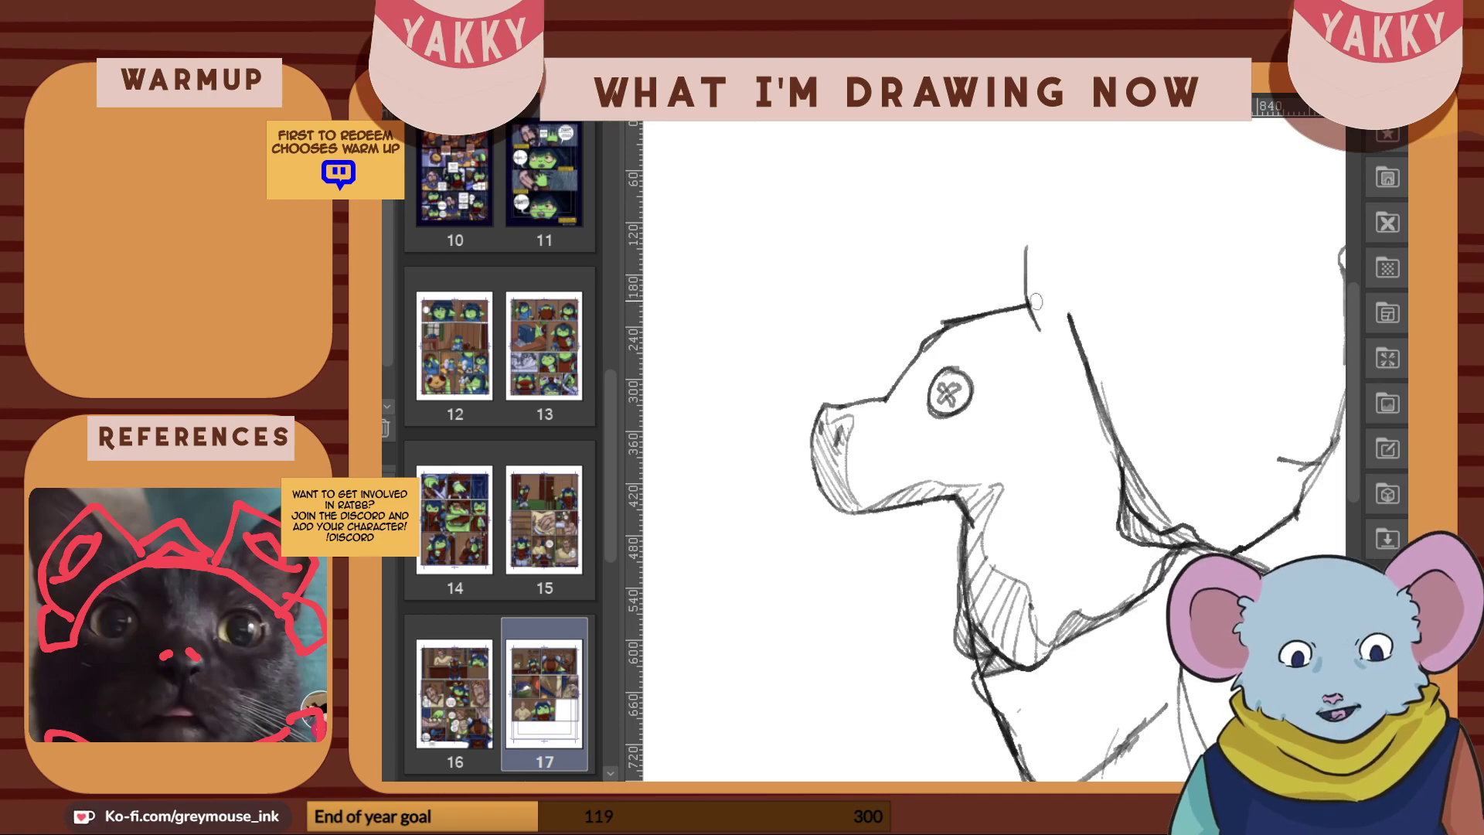
key("ctrl+z")
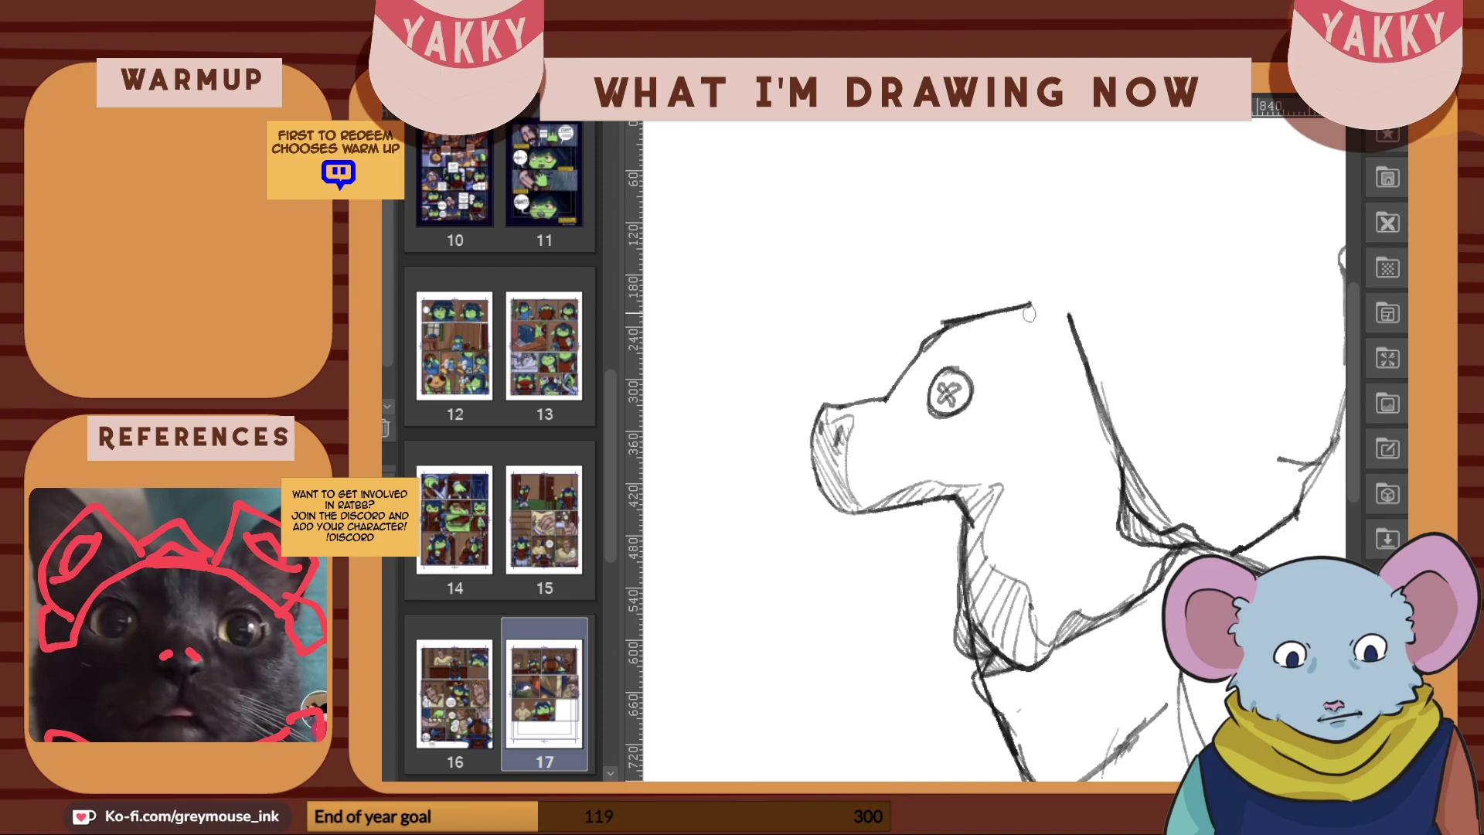
Draw two short rounded ears with hatched insides, and extend the hatched jaw shadow up the cheek and onto the upper neck
mouse_move(1028, 309)
left_mouse_down()
mouse_move(1039, 226)
mouse_move(1067, 316)
mouse_move(1038, 233)
mouse_move(1045, 325)
mouse_move(1038, 258)
mouse_move(1024, 299)
mouse_move(996, 244)
mouse_move(1005, 312)
mouse_move(1000, 241)
mouse_move(1016, 301)
mouse_move(1006, 268)
left_mouse_up()
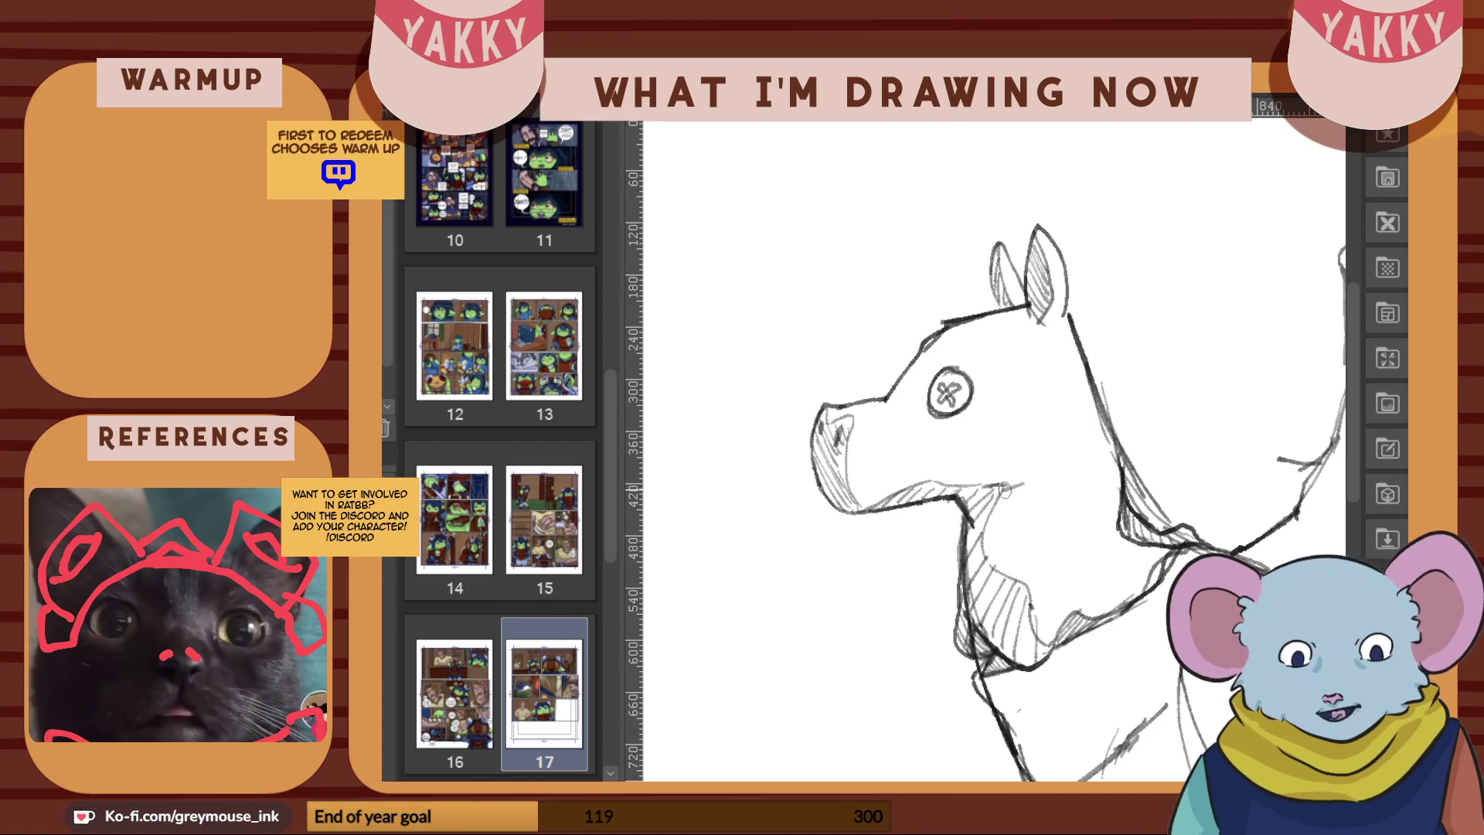
mouse_move(1027, 486)
left_mouse_down()
mouse_move(1054, 414)
mouse_move(1050, 450)
left_mouse_up()
mouse_move(978, 552)
left_mouse_down()
mouse_move(995, 521)
mouse_move(1043, 507)
left_mouse_up()
mouse_move(1044, 506)
left_mouse_down()
mouse_move(1056, 439)
mouse_move(992, 518)
left_mouse_up()
mouse_move(1015, 487)
left_mouse_down()
mouse_move(1008, 508)
mouse_move(1055, 455)
left_mouse_up()
mouse_move(983, 485)
left_mouse_down()
mouse_move(1044, 441)
mouse_move(1011, 476)
mouse_move(1056, 440)
left_mouse_up()
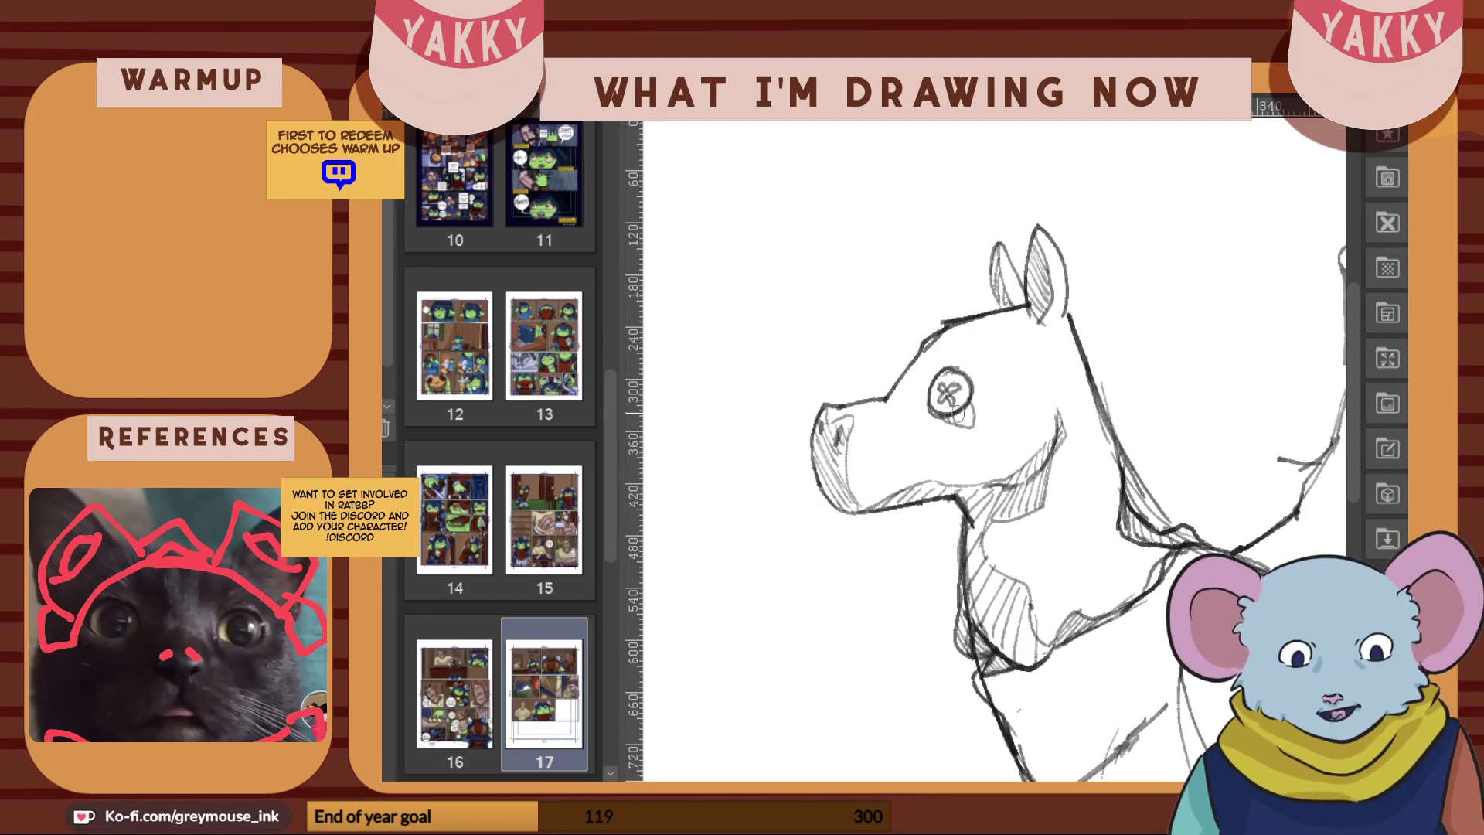
Hatch a shadow around the button eye and sketch a stitched seam across the brow down to the bridge of the snout
left_click_drag(973, 378, 972, 416)
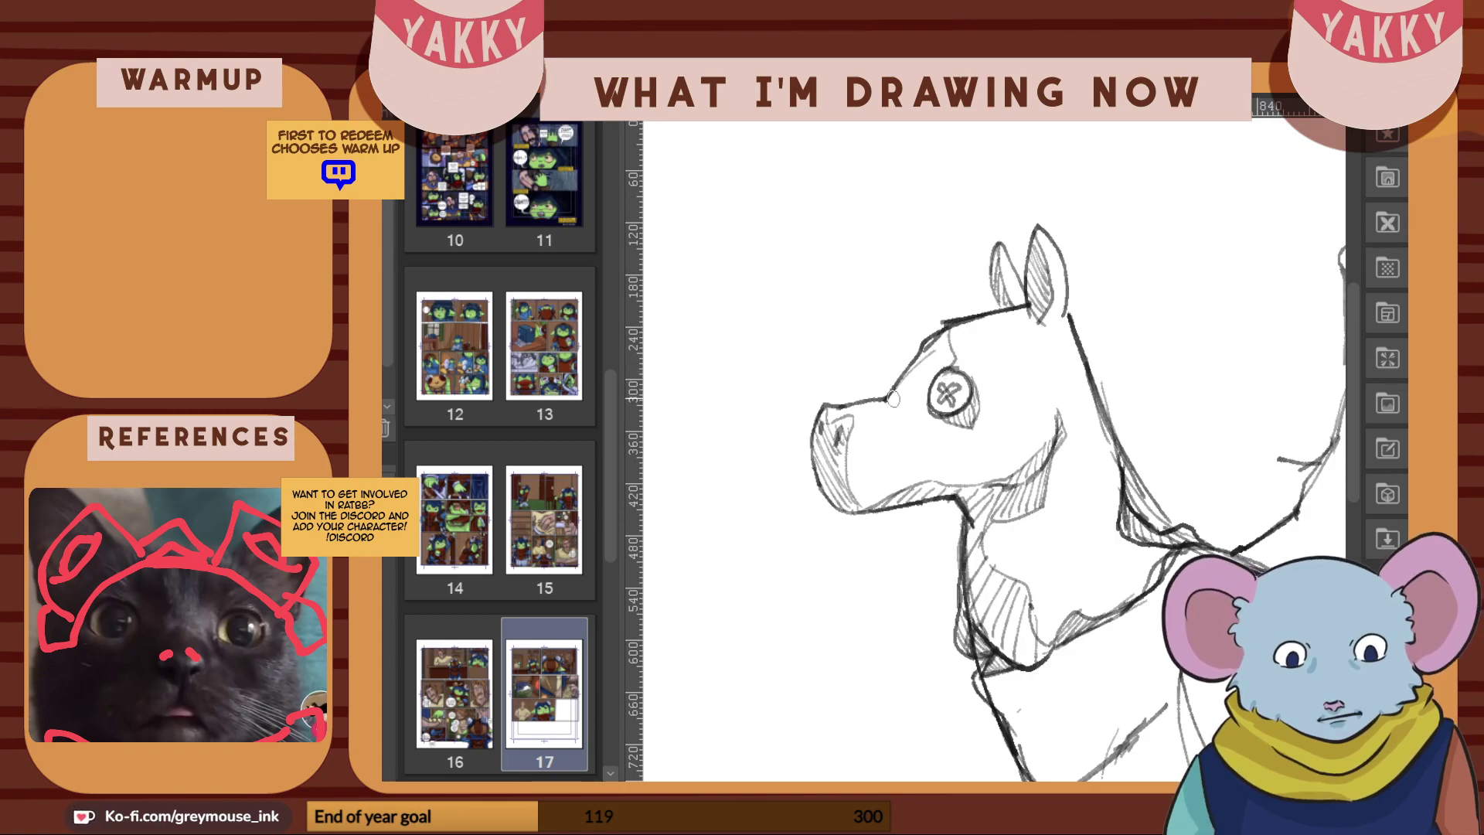
left_click_drag(905, 398, 895, 415)
mouse_move(910, 402)
left_mouse_down()
mouse_move(903, 418)
mouse_move(929, 413)
left_mouse_up()
left_click_drag(950, 361, 945, 331)
Erase the horse's tail behind the rump with an enlarged eraser, and reduce the brush size again
scroll(994, 451, "right", 4)
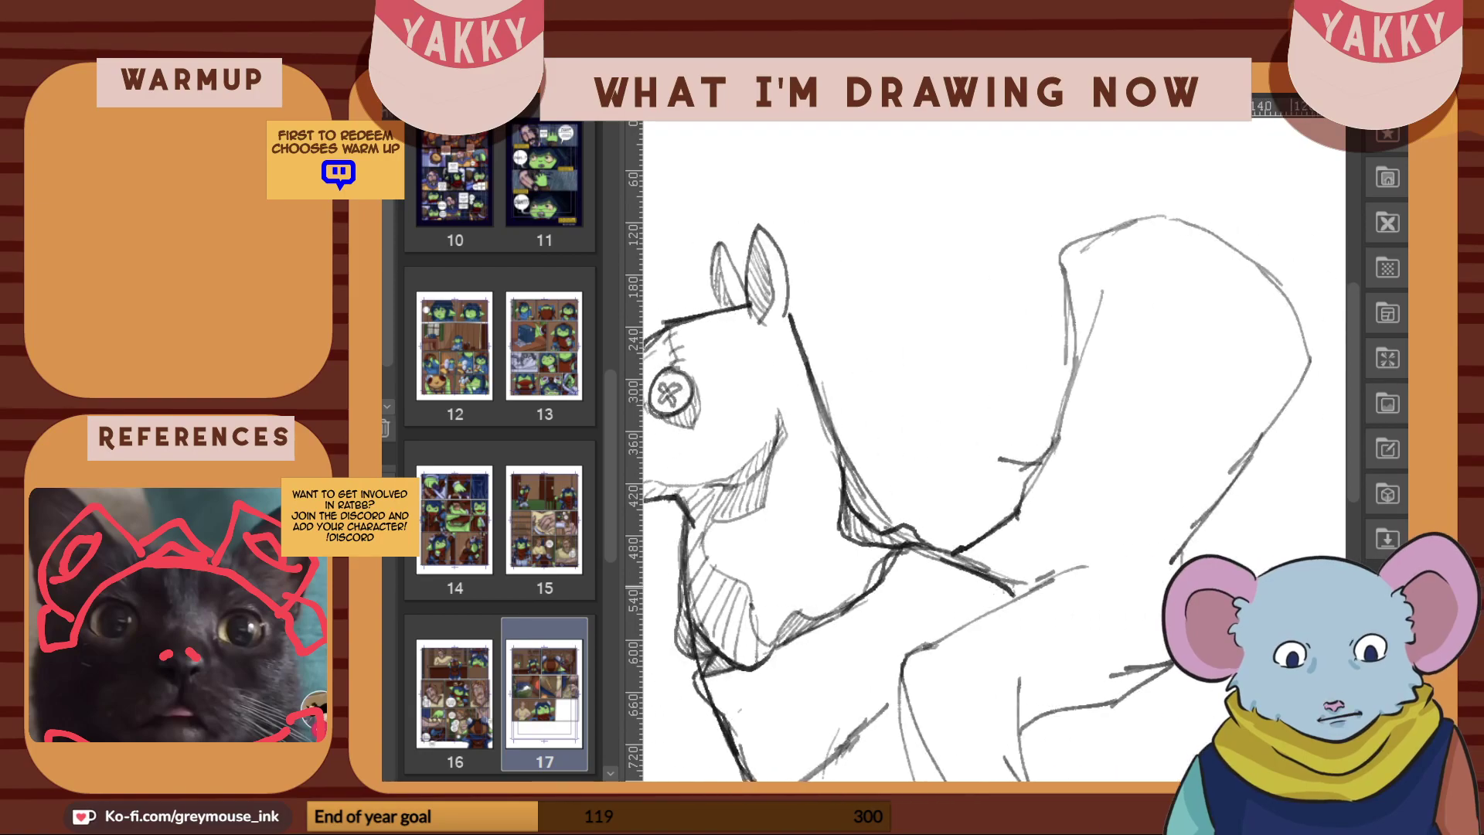
scroll(989, 448, "right", 2)
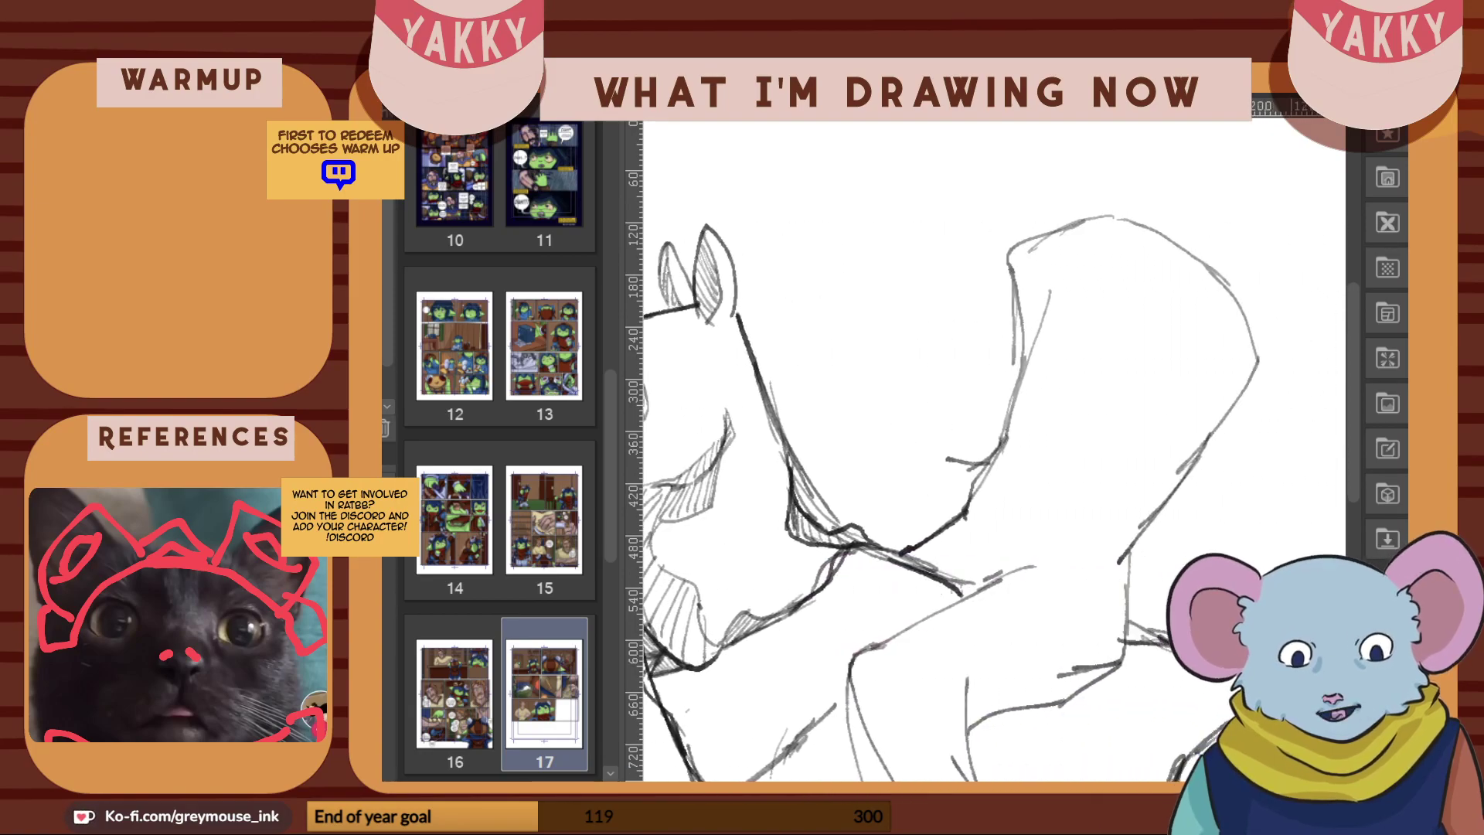
scroll(1013, 654, "down", 3)
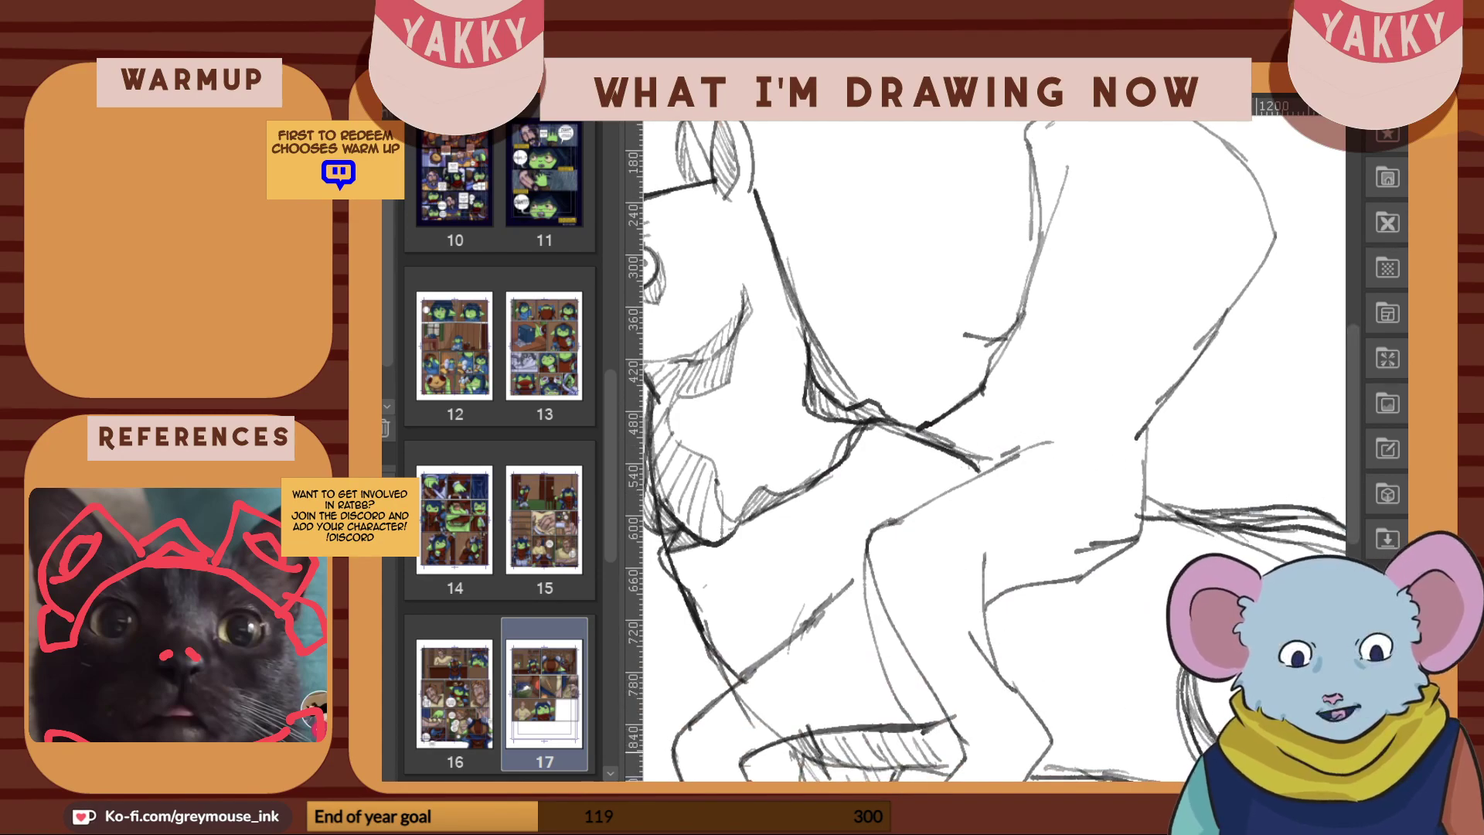
scroll(1105, 568, "down", 1)
scroll(1100, 563, "down", 1)
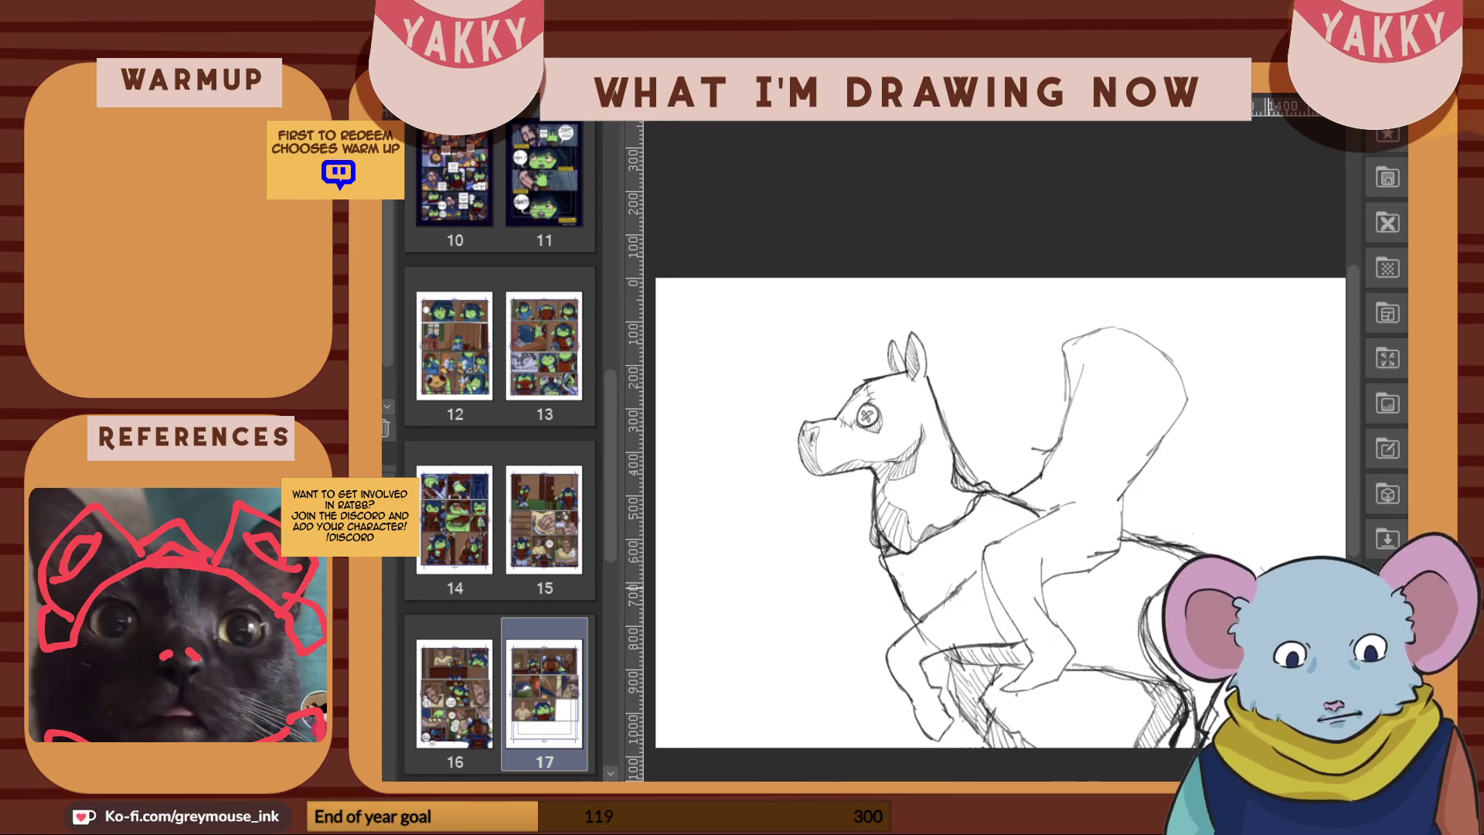
left_click_drag(1113, 786, 1202, 786)
key("]")
key("]")
key("]")
key("]")
mouse_move(1116, 652)
left_mouse_down()
mouse_move(1085, 547)
mouse_move(1156, 642)
mouse_move(1070, 554)
left_mouse_up()
key("[")
key("[")
key("[")
key("[")
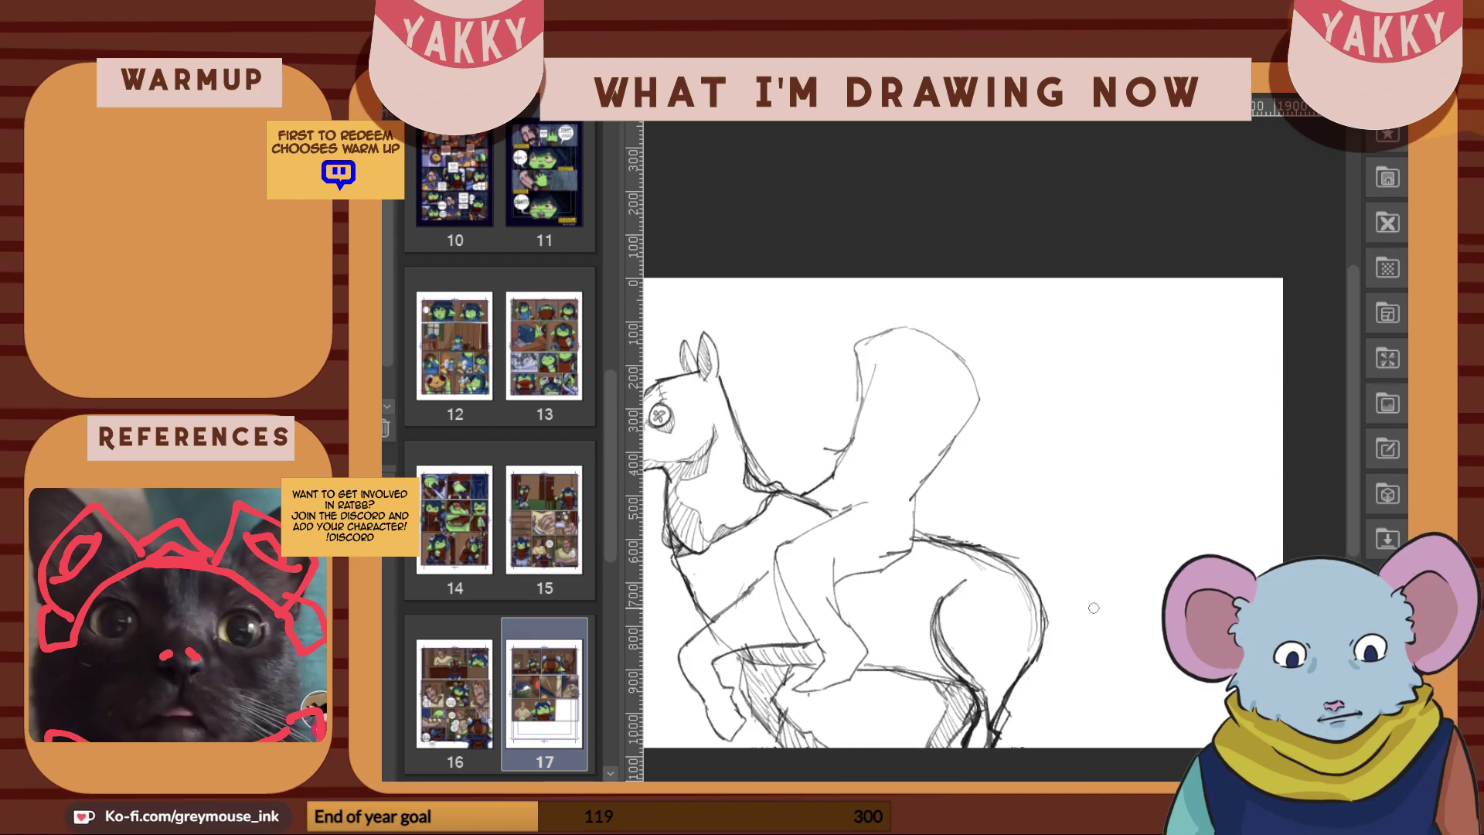
left_click_drag(1126, 780, 1059, 780)
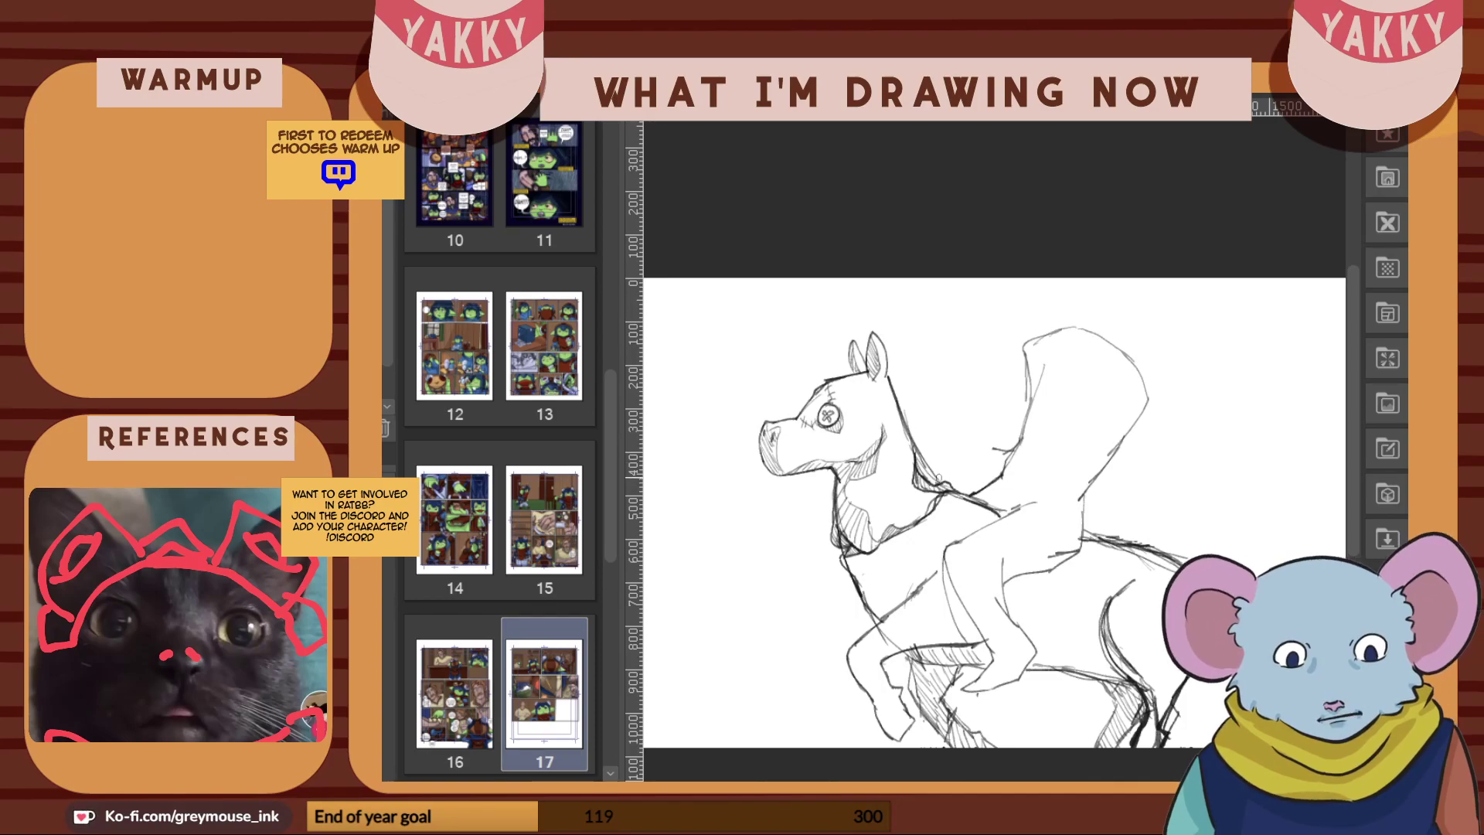
left_click_drag(941, 433, 958, 485)
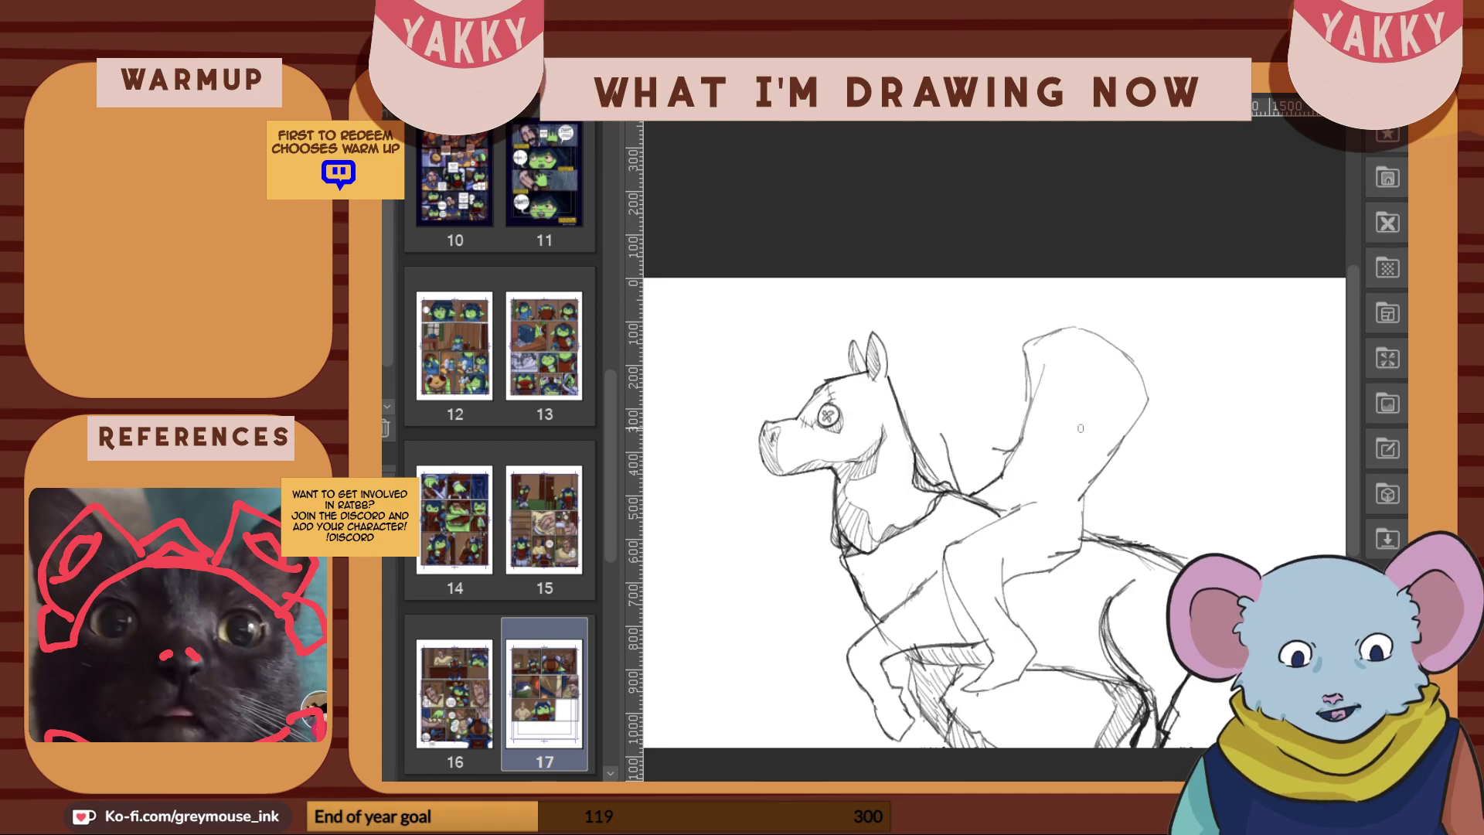
key("ctrl+z")
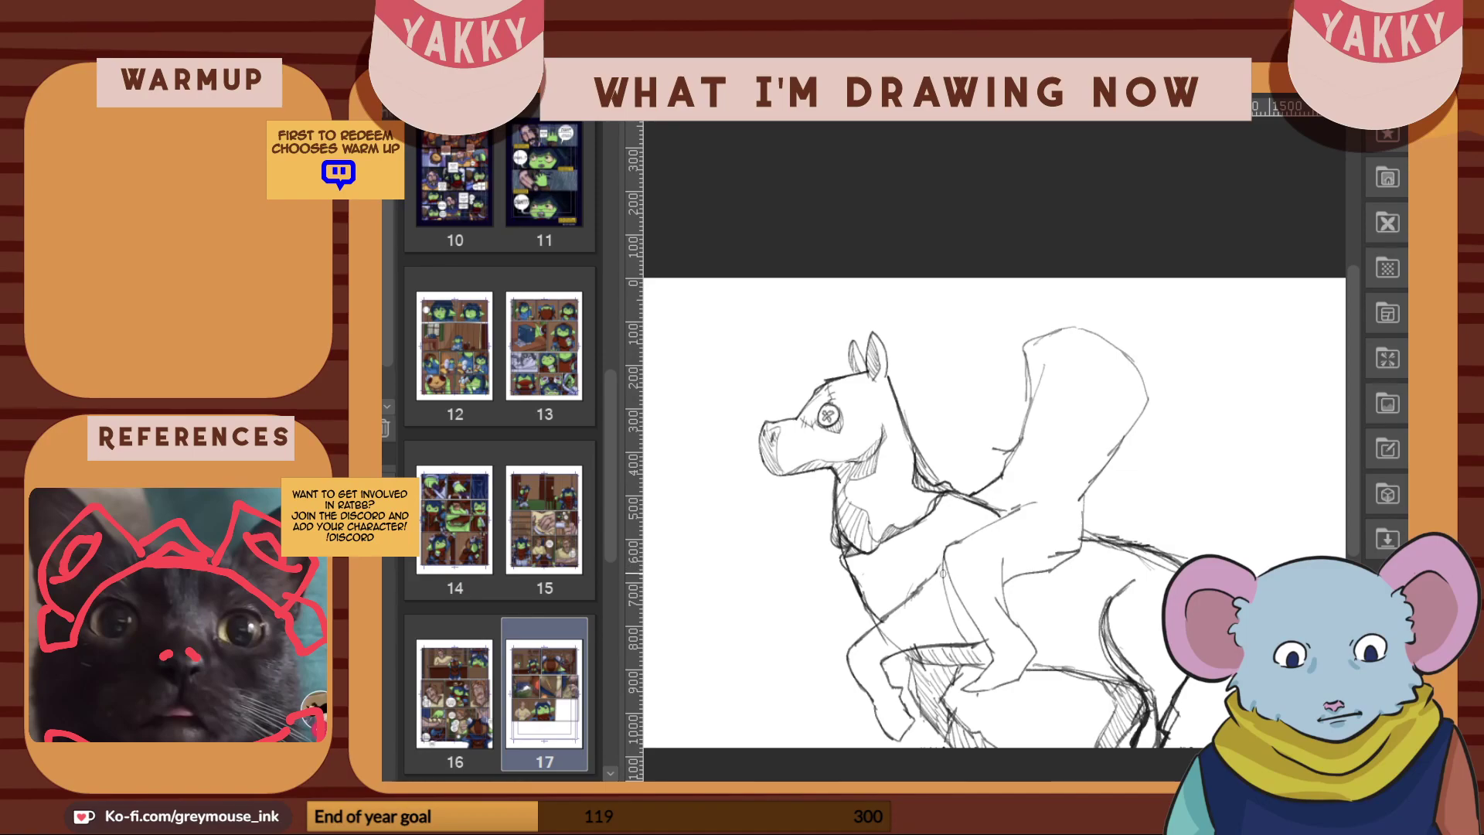
Draw the finger-like toes at the end of the horse's front leg, and add a hatched band along the saddle blanket's hem
left_click_drag(885, 715, 906, 711)
mouse_move(891, 640)
left_mouse_down()
mouse_move(874, 682)
mouse_move(986, 612)
left_mouse_up()
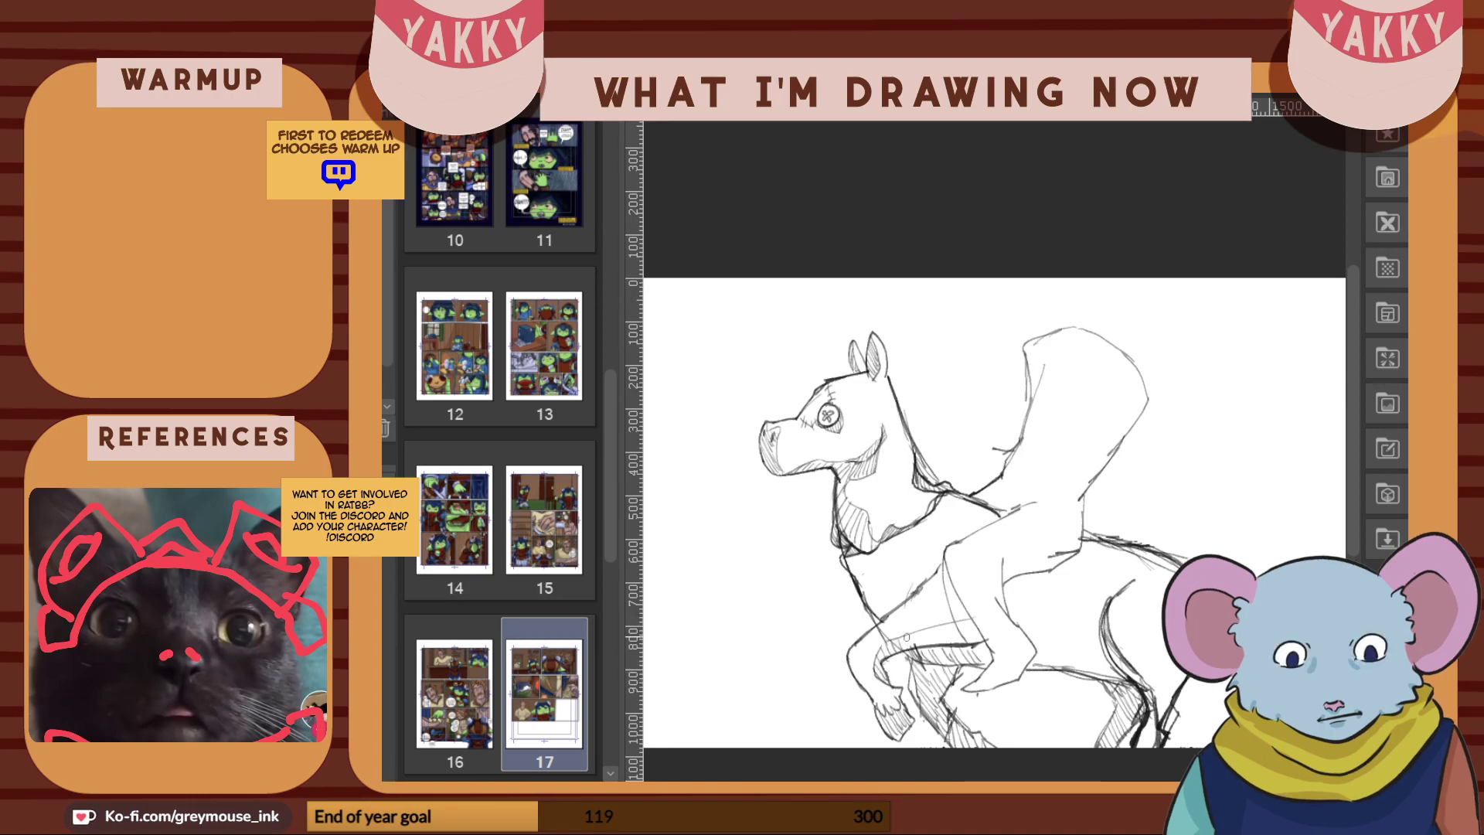
left_click_drag(898, 636, 907, 647)
left_click_drag(914, 632, 937, 646)
left_click_drag(938, 627, 959, 643)
left_click_drag(957, 623, 978, 640)
Draw the saddle's raised back behind the rider's seat and a curved double-lined rim beneath the thigh
mouse_move(1066, 591)
left_mouse_down()
mouse_move(1111, 563)
mouse_move(1111, 538)
mouse_move(1086, 539)
left_mouse_up()
left_click_drag(1082, 533, 1094, 541)
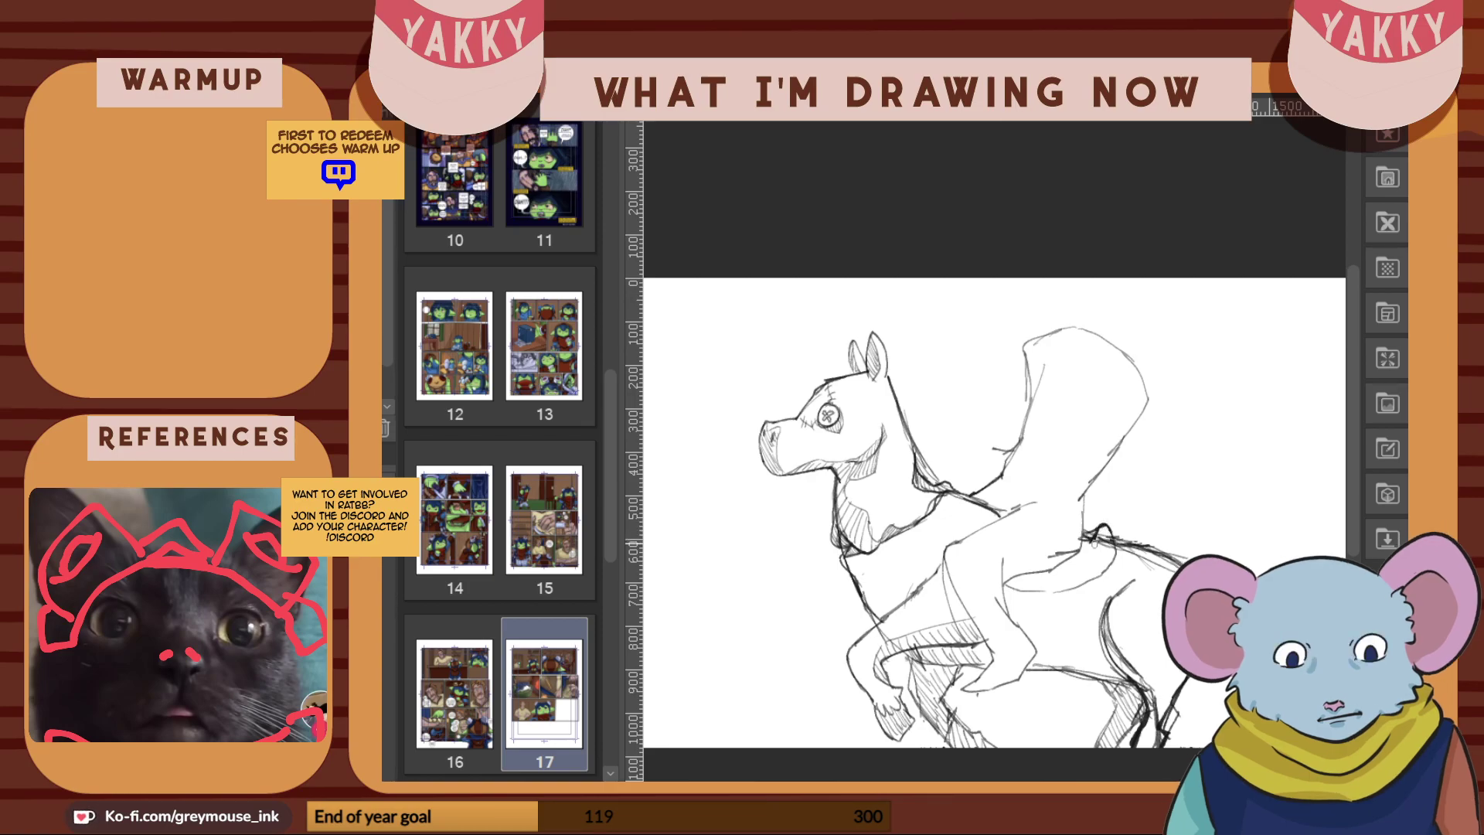
left_click_drag(1012, 582, 1114, 553)
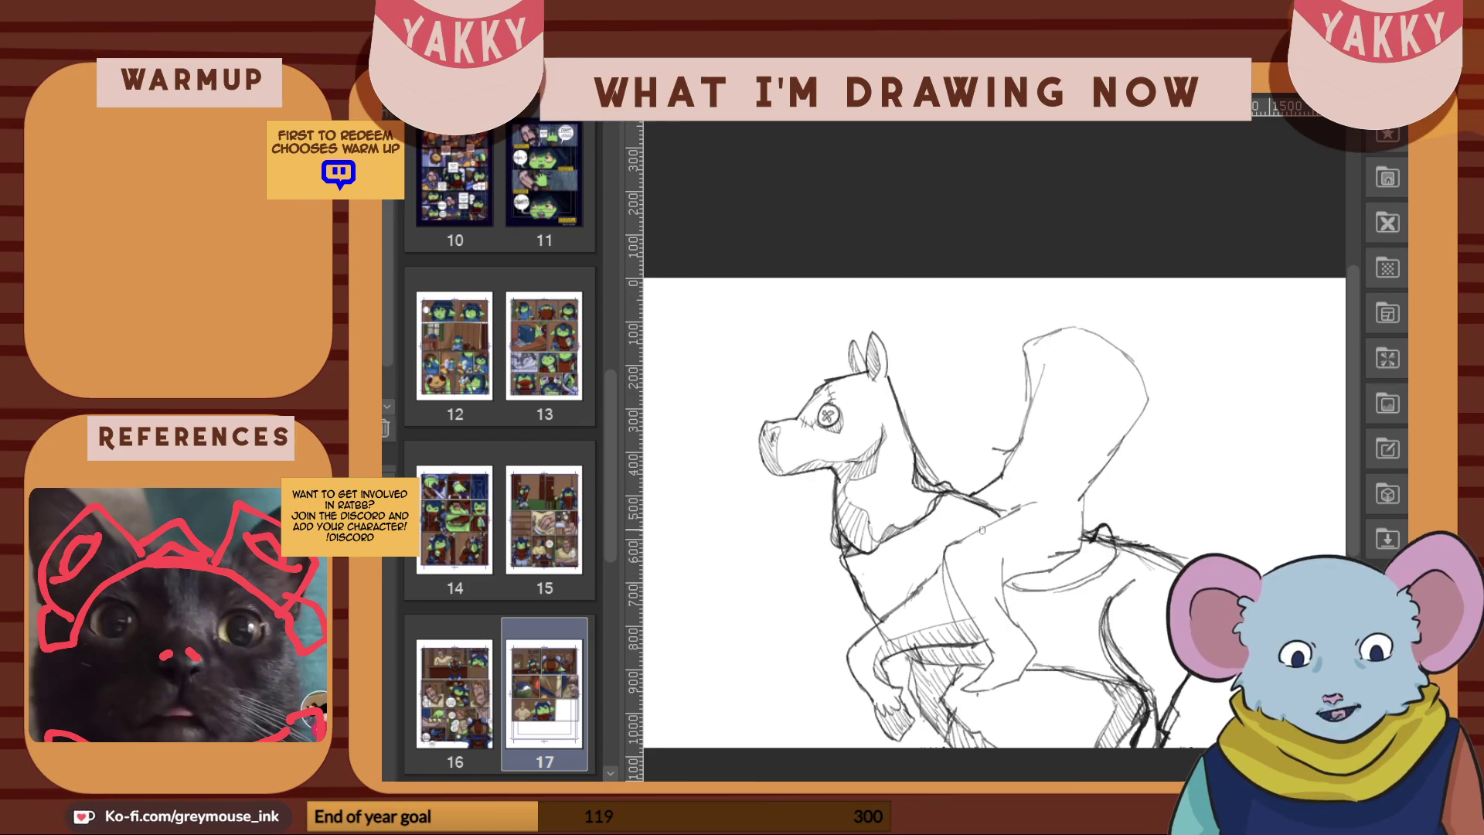
Draw a dark knotted loop with trailing strands at the base of the horse's neck, and hatch the curved saddle rim
mouse_move(954, 493)
left_mouse_down()
mouse_move(972, 535)
mouse_move(950, 515)
mouse_move(970, 533)
mouse_move(963, 470)
left_mouse_up()
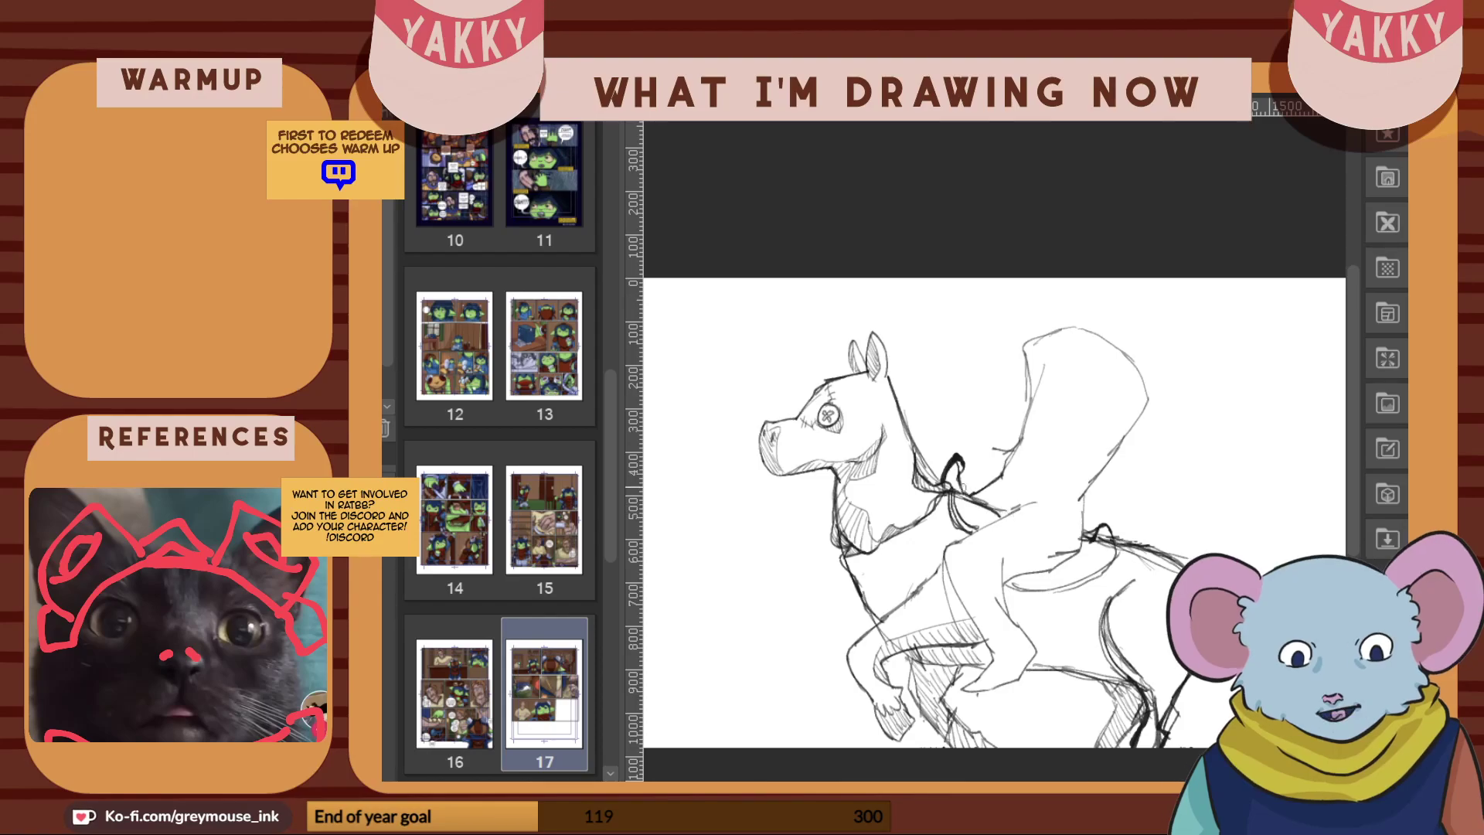
left_click_drag(946, 493, 958, 534)
mouse_move(1005, 592)
left_mouse_down()
mouse_move(1039, 610)
mouse_move(1098, 591)
mouse_move(1122, 561)
mouse_move(1115, 548)
mouse_move(1120, 561)
mouse_move(1010, 599)
left_mouse_up()
left_click_drag(1019, 591, 1025, 606)
left_click_drag(1037, 593, 1044, 608)
left_click_drag(1057, 592, 1066, 606)
mouse_move(1077, 589)
left_mouse_down()
mouse_move(1079, 601)
mouse_move(1100, 575)
left_mouse_up()
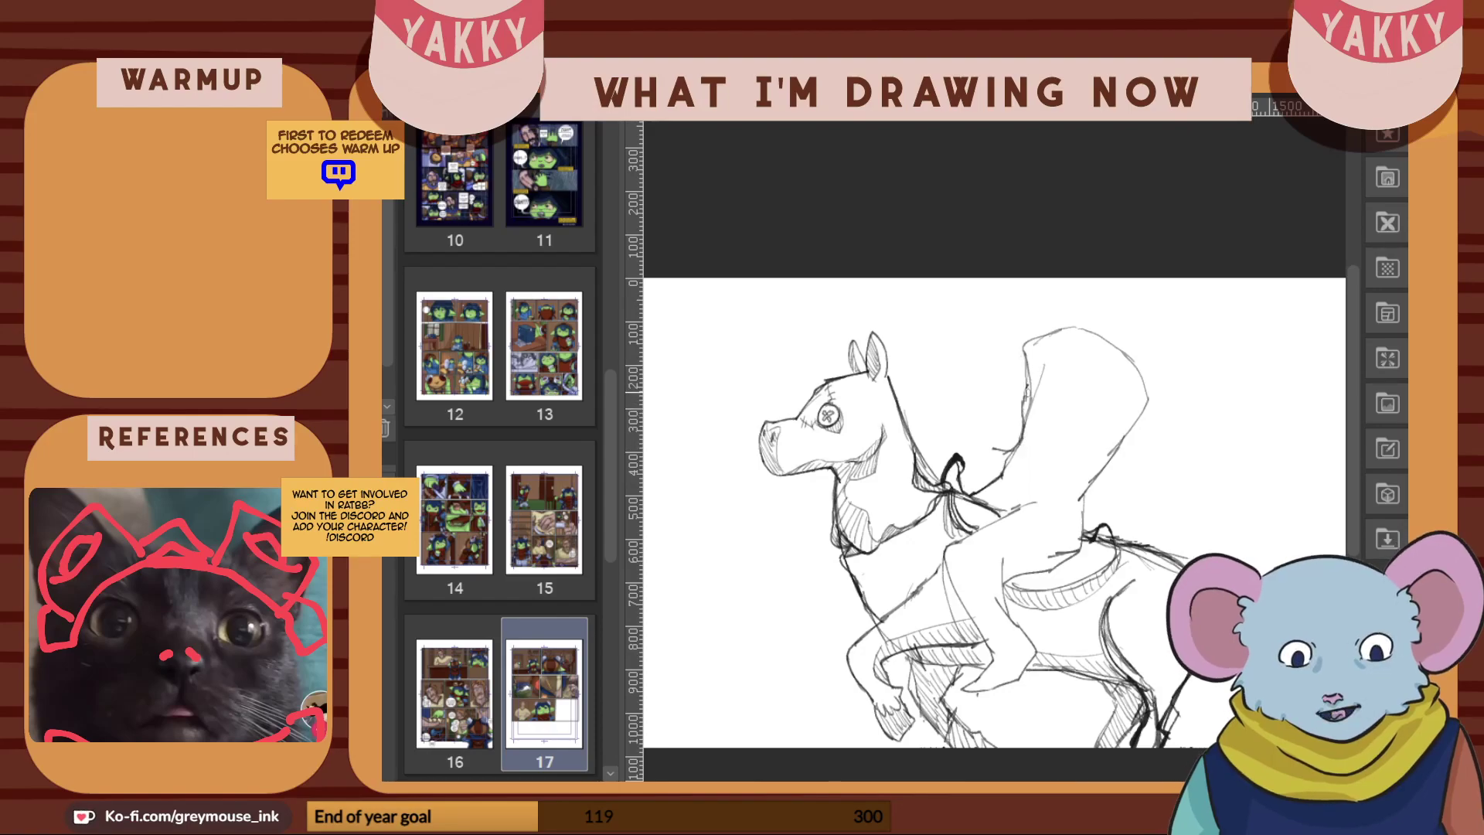
Darken the rider's upper chest line and sketch the near arm bent at the elbow, with the forearm reaching down past the saddle
left_click_drag(1022, 391, 1019, 358)
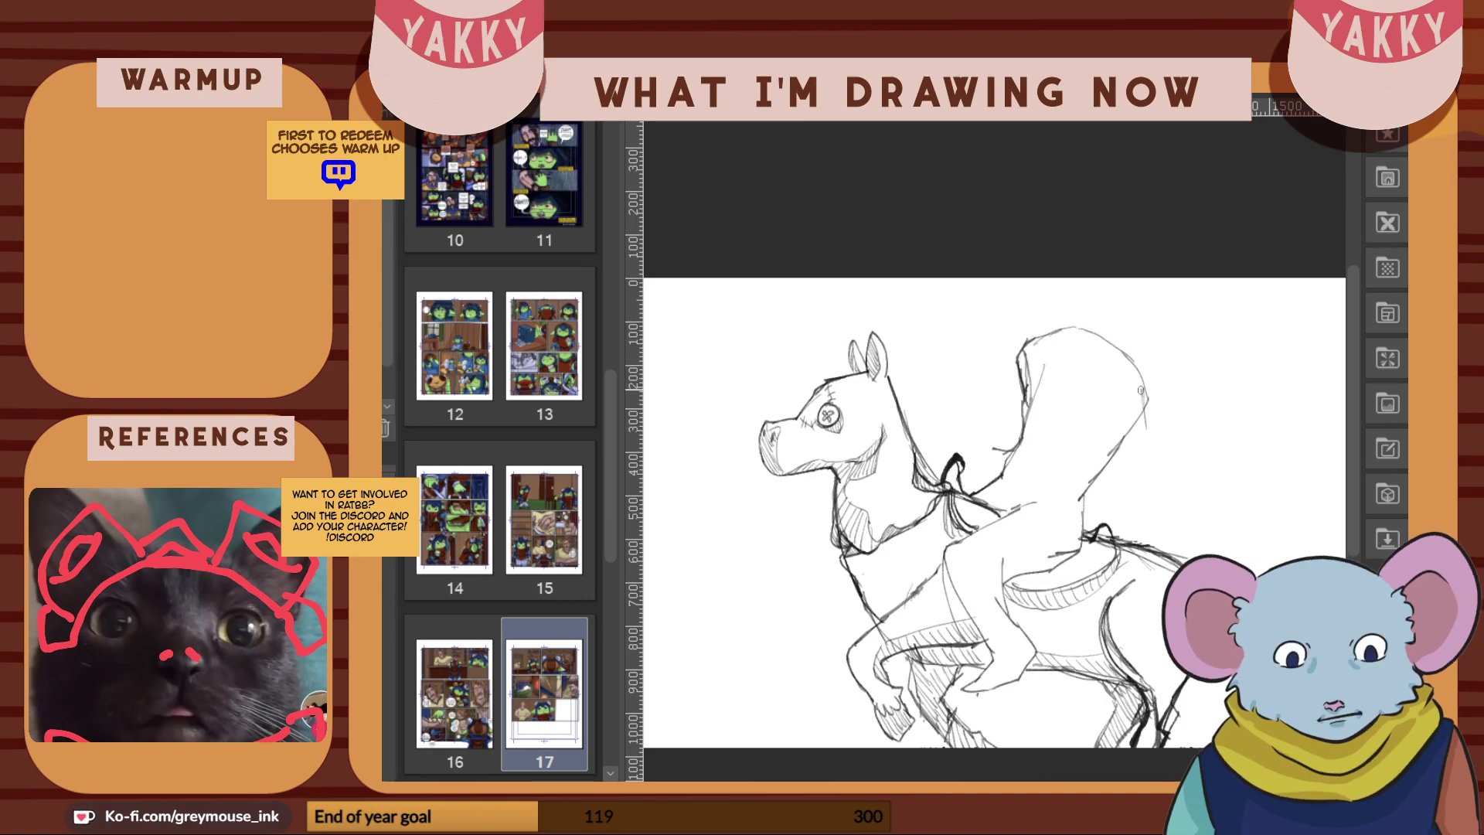
left_click_drag(1145, 396, 1159, 431)
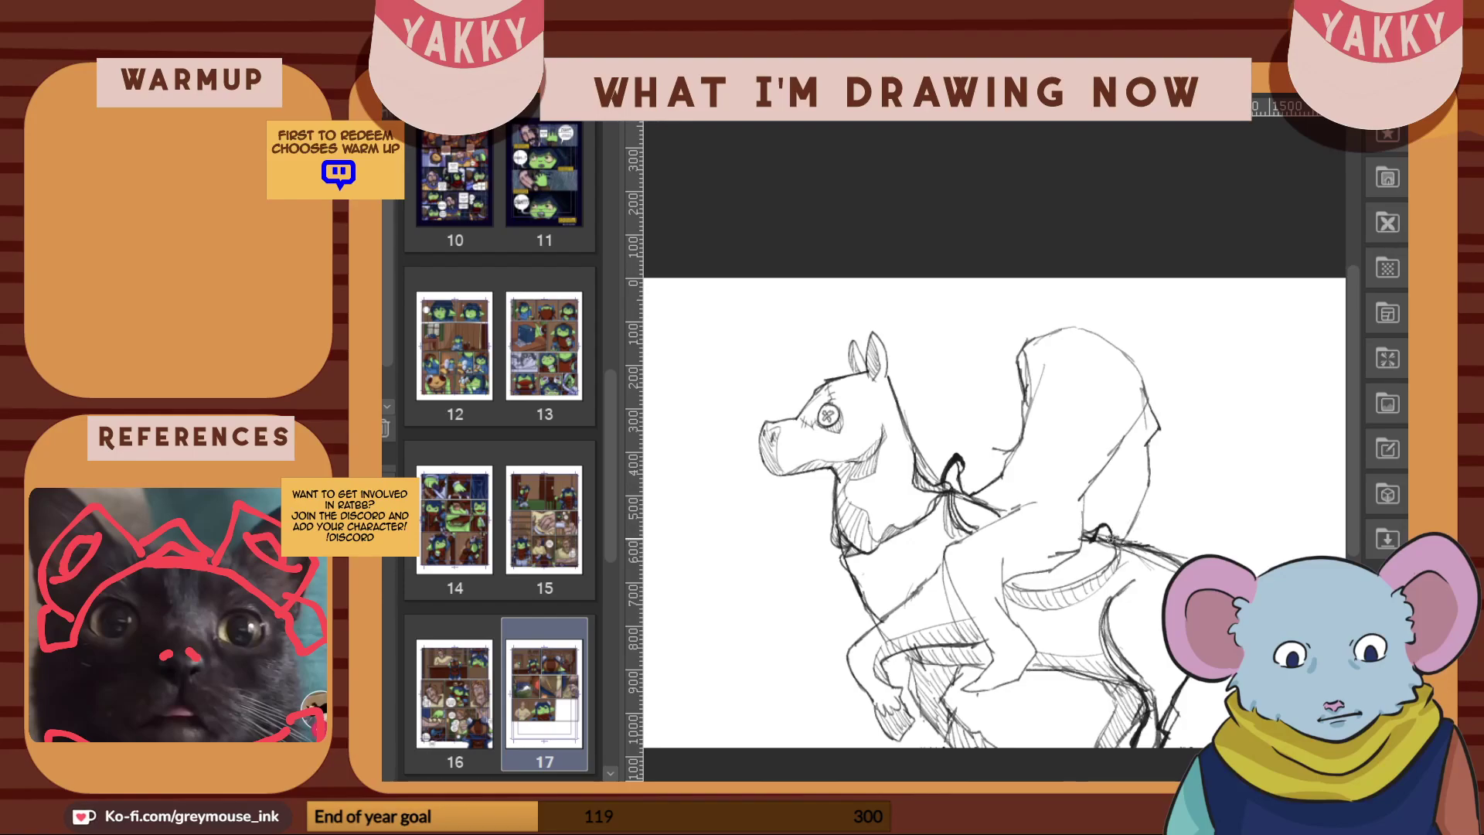
left_click_drag(1103, 506, 1114, 454)
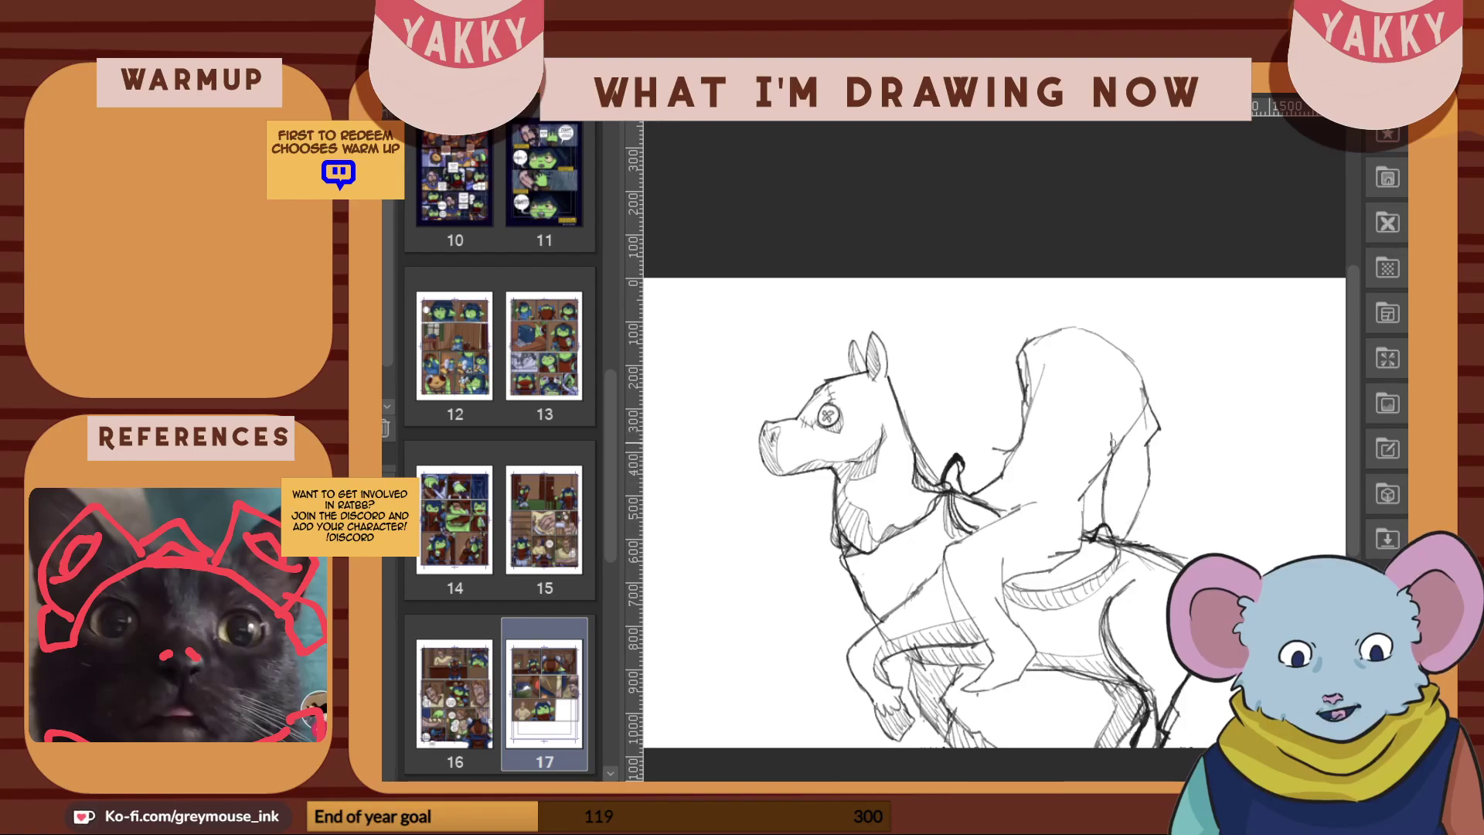
left_click_drag(1102, 529, 1075, 603)
left_click_drag(1126, 552, 1088, 612)
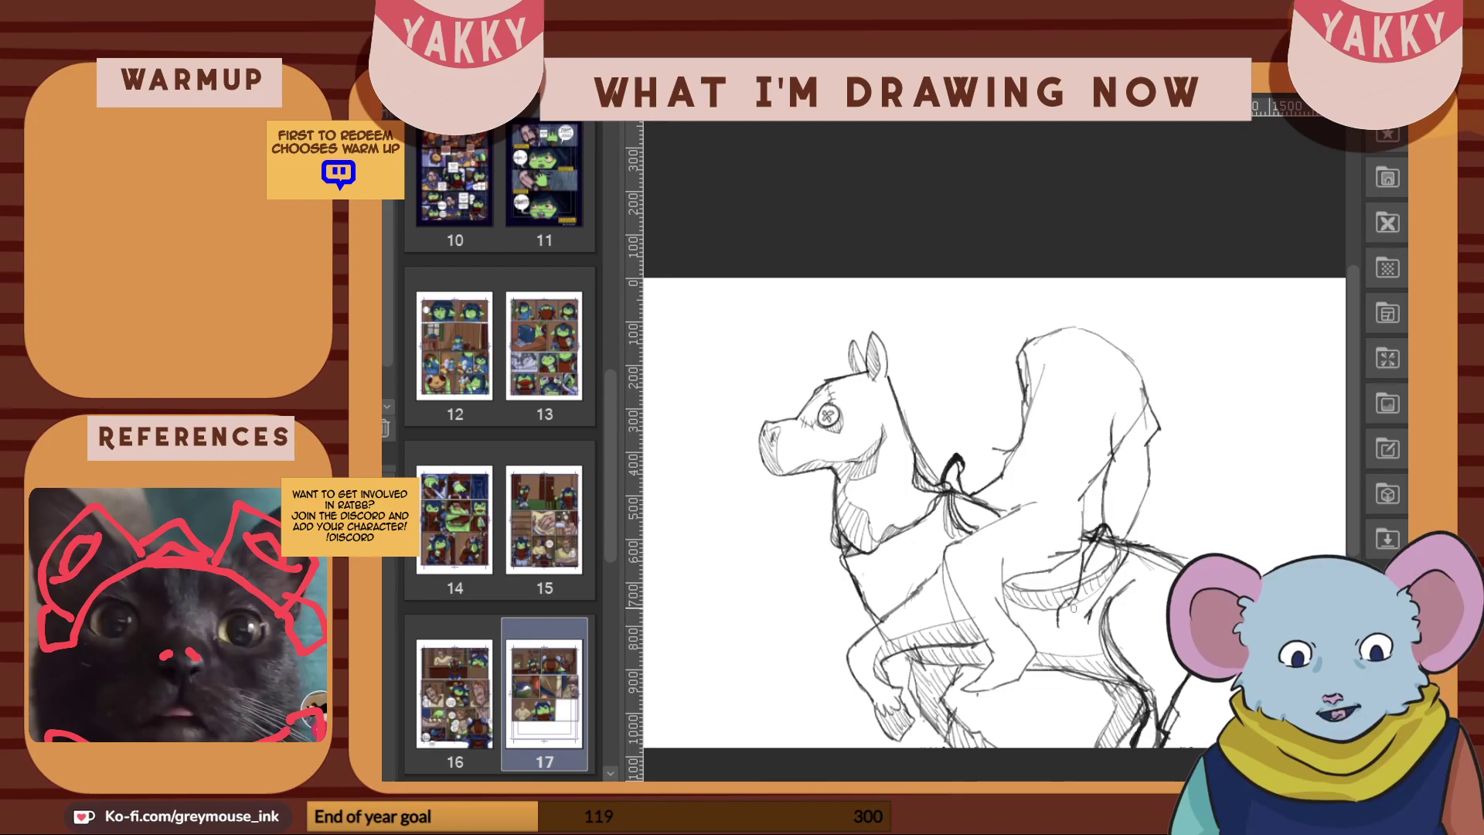
key("ctrl+z")
Draw a sword with a long hatched grip behind the rider's hand, a crossguard below it and a first blade edge
mouse_move(1146, 550)
left_mouse_down()
mouse_move(1110, 585)
mouse_move(1185, 519)
mouse_move(1147, 563)
left_mouse_up()
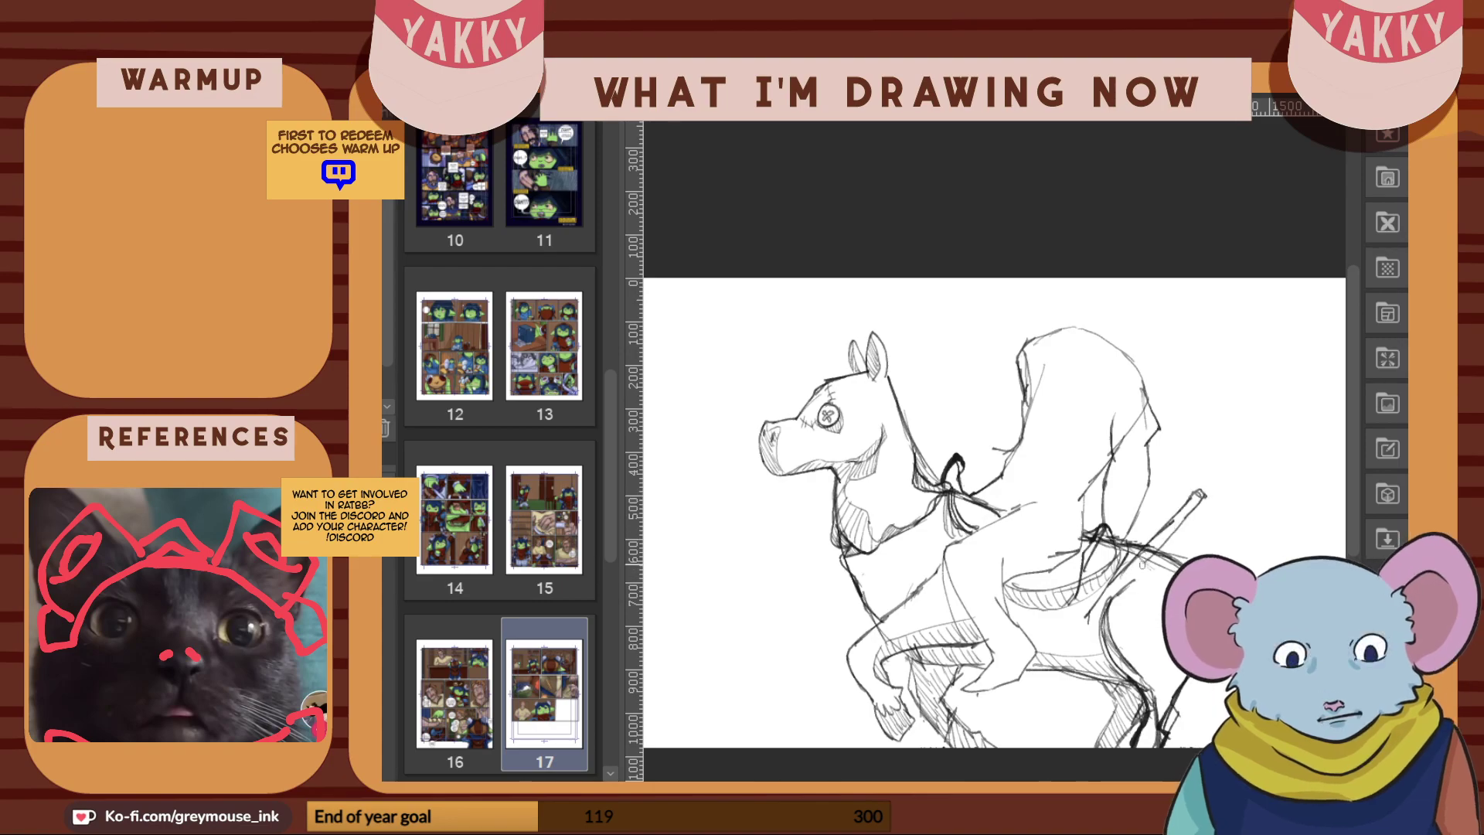
left_click_drag(1091, 619, 1183, 515)
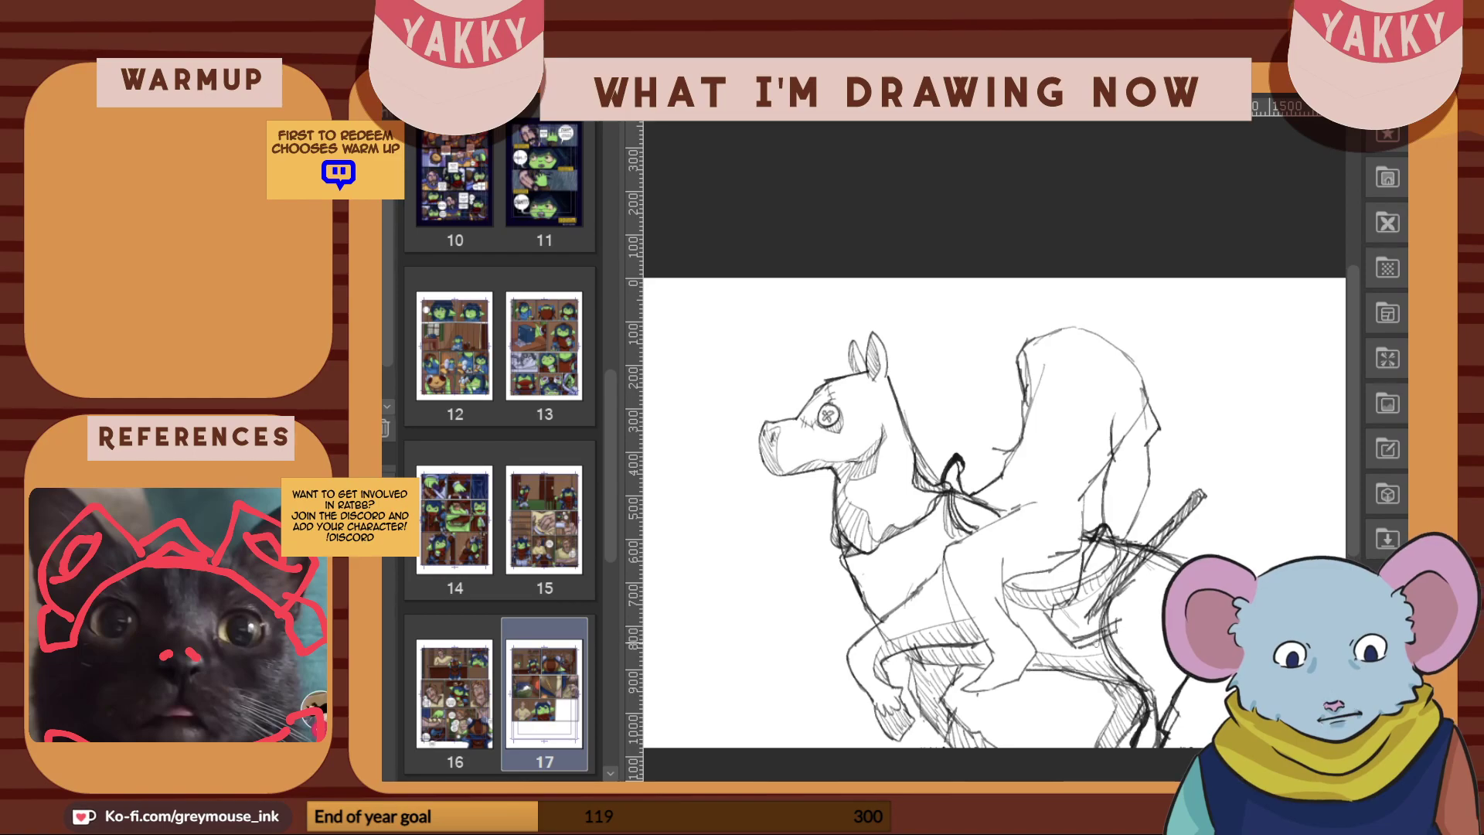
mouse_move(1047, 613)
left_mouse_down()
mouse_move(1056, 584)
mouse_move(1034, 614)
mouse_move(1073, 650)
mouse_move(1090, 644)
mouse_move(1018, 648)
mouse_move(945, 707)
left_mouse_up()
left_click_drag(1034, 633, 1028, 643)
left_click_drag(877, 753, 951, 694)
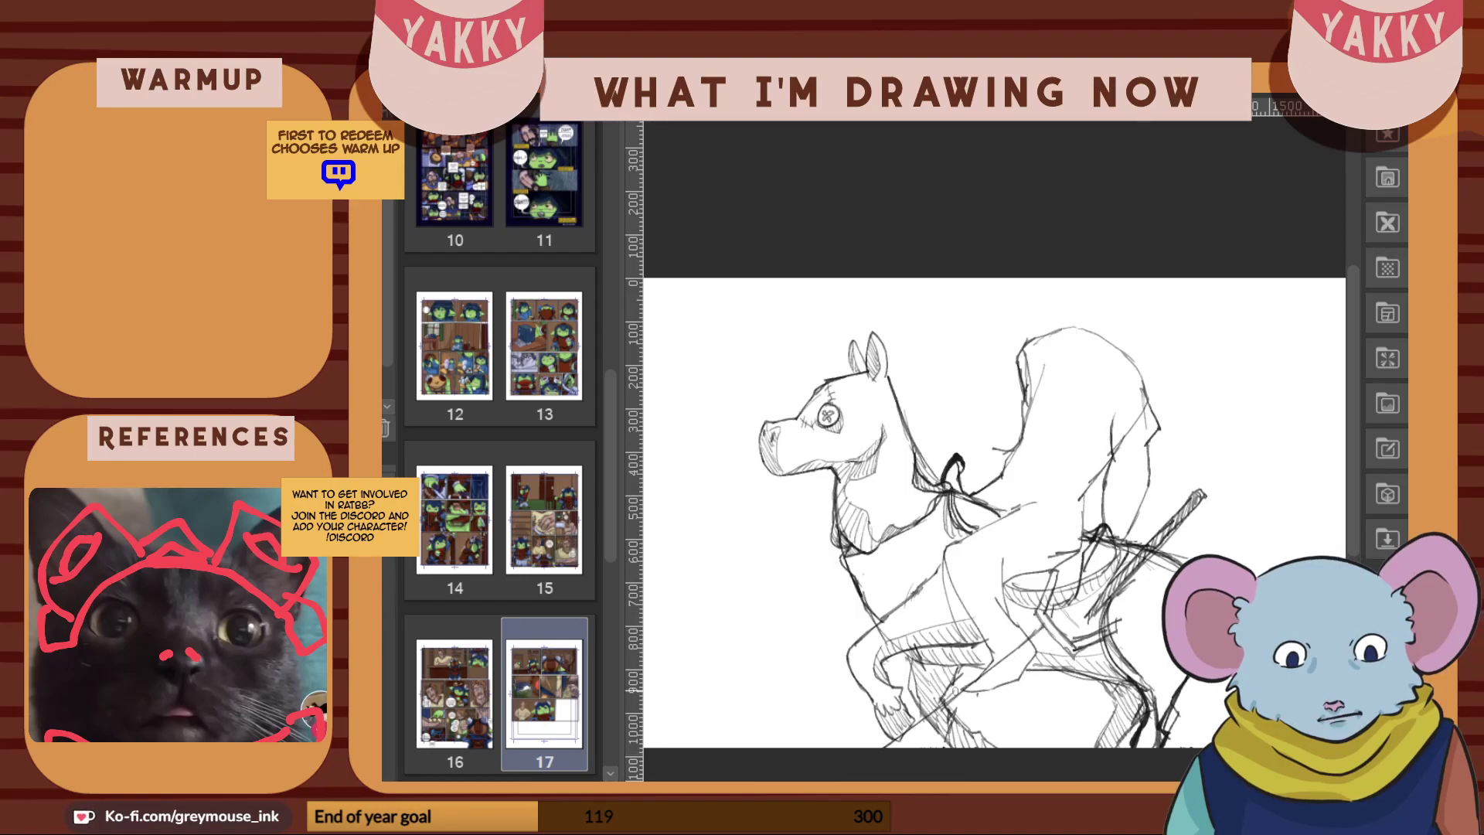
Draw the sword's wide blade diagonally down to the canvas's lower edge and hatch along its middle
left_click_drag(1049, 618, 875, 749)
mouse_move(1066, 648)
left_mouse_down()
mouse_move(937, 756)
mouse_move(1038, 667)
left_mouse_up()
left_click_drag(1063, 651, 945, 750)
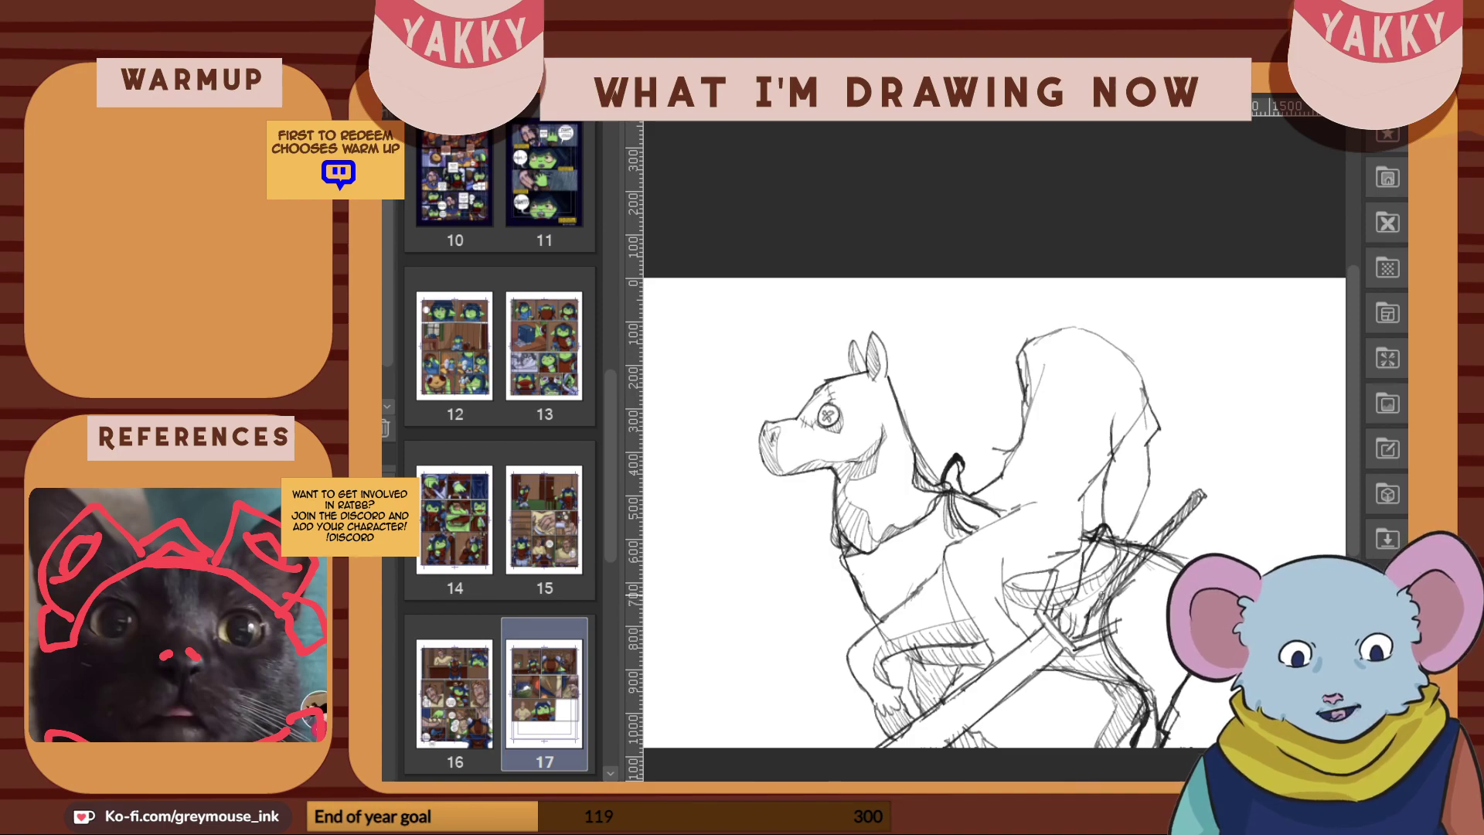
left_click_drag(1042, 643, 910, 748)
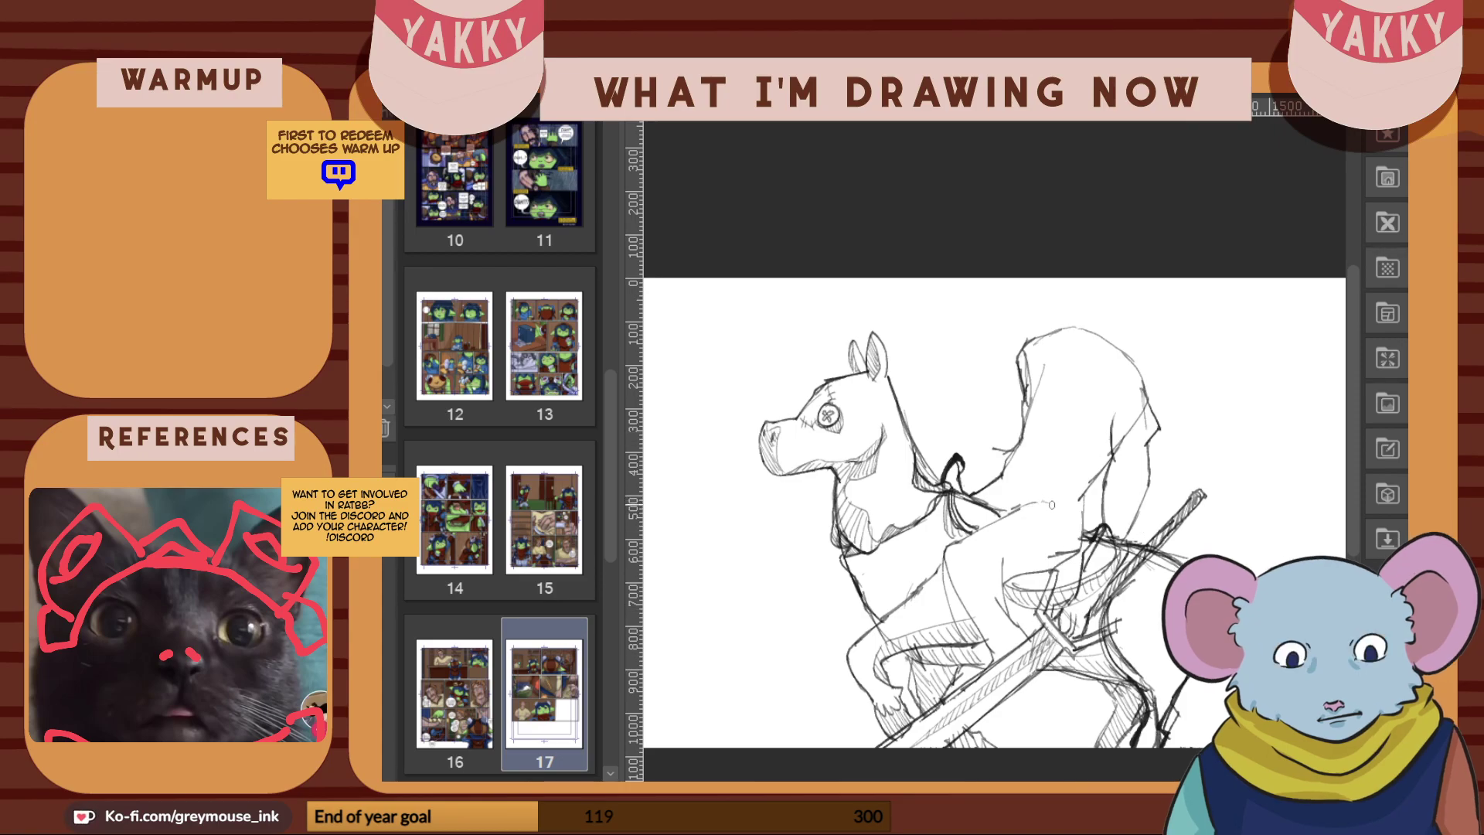
Draw the rider's far arm along the chest down to the reins and shade it with hatching
left_click_drag(1019, 359, 1005, 426)
left_click_drag(1030, 338, 1004, 360)
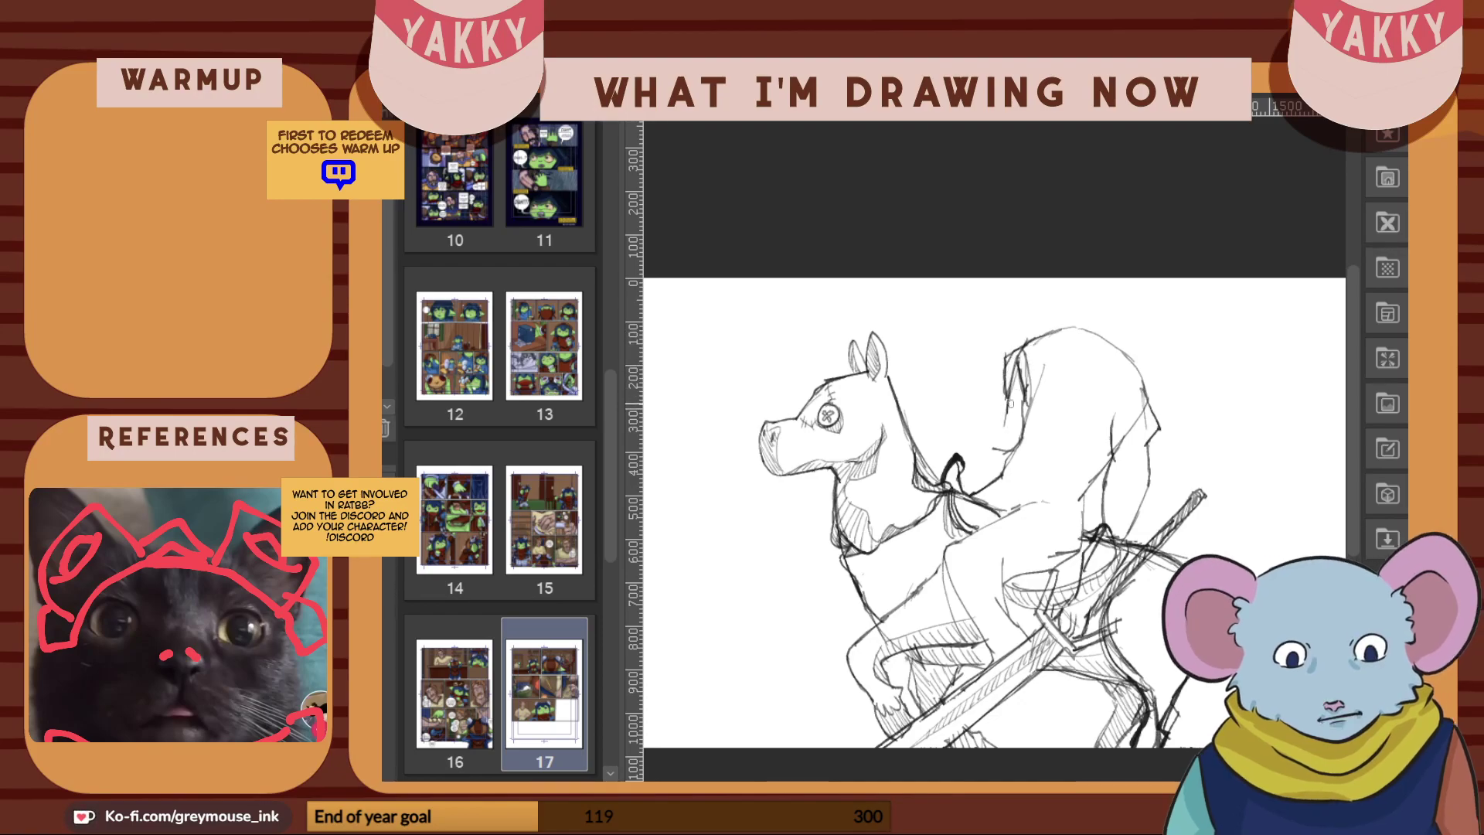
mouse_move(996, 444)
left_mouse_down()
mouse_move(981, 479)
mouse_move(1011, 422)
left_mouse_up()
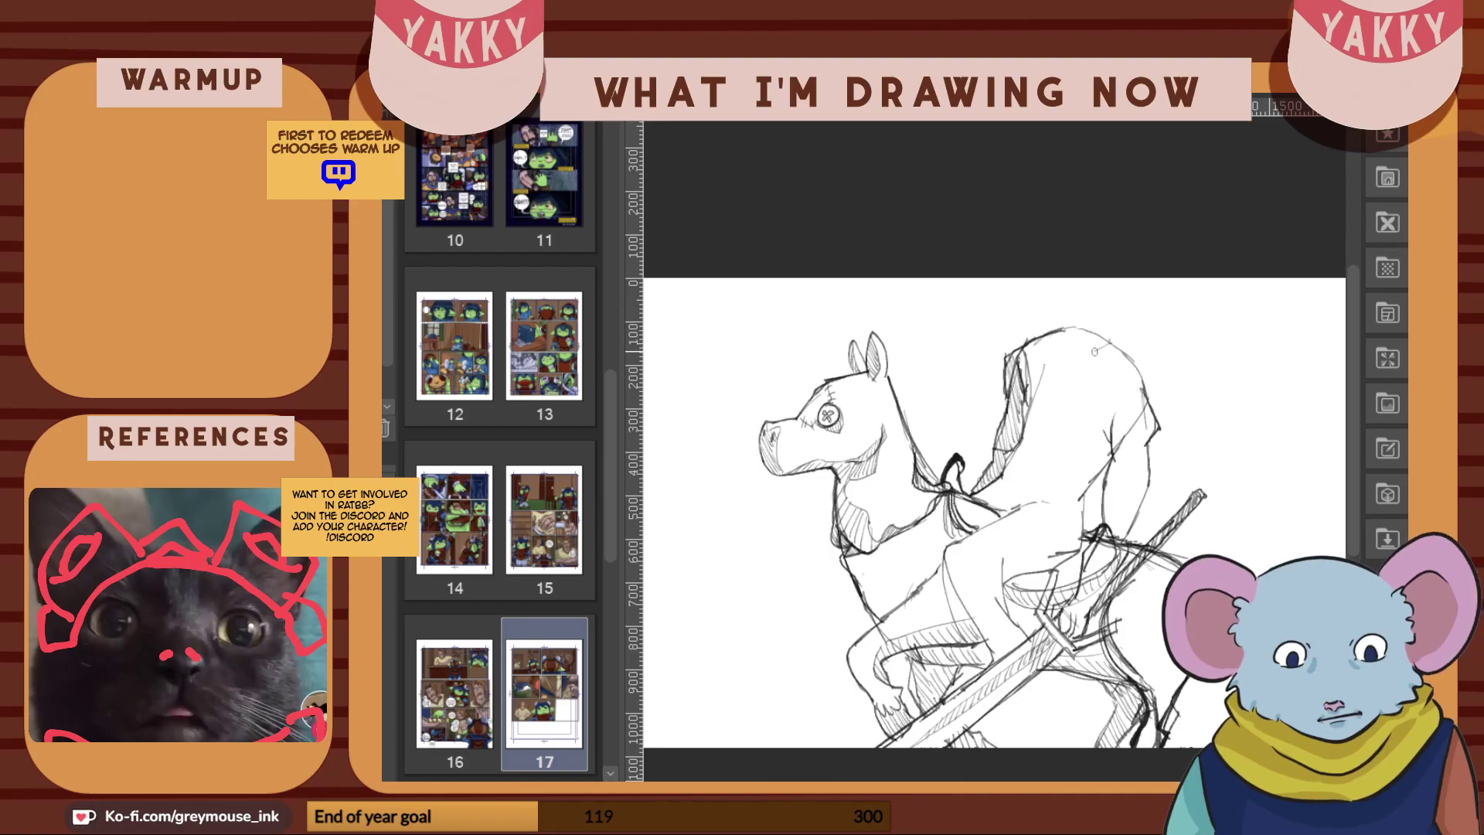
Draw an open collar with upturned points at the top of the rider's torso and hatch its inside
mouse_move(1052, 326)
left_mouse_down()
mouse_move(1043, 383)
mouse_move(1134, 324)
mouse_move(1117, 347)
mouse_move(1059, 306)
mouse_move(1068, 330)
mouse_move(1040, 361)
mouse_move(1067, 329)
mouse_move(1095, 345)
mouse_move(1055, 374)
left_mouse_up()
left_click_drag(1072, 333, 1062, 371)
left_click_drag(1079, 335, 1074, 364)
mouse_move(1093, 340)
left_mouse_down()
mouse_move(1082, 358)
mouse_move(1061, 350)
left_mouse_up()
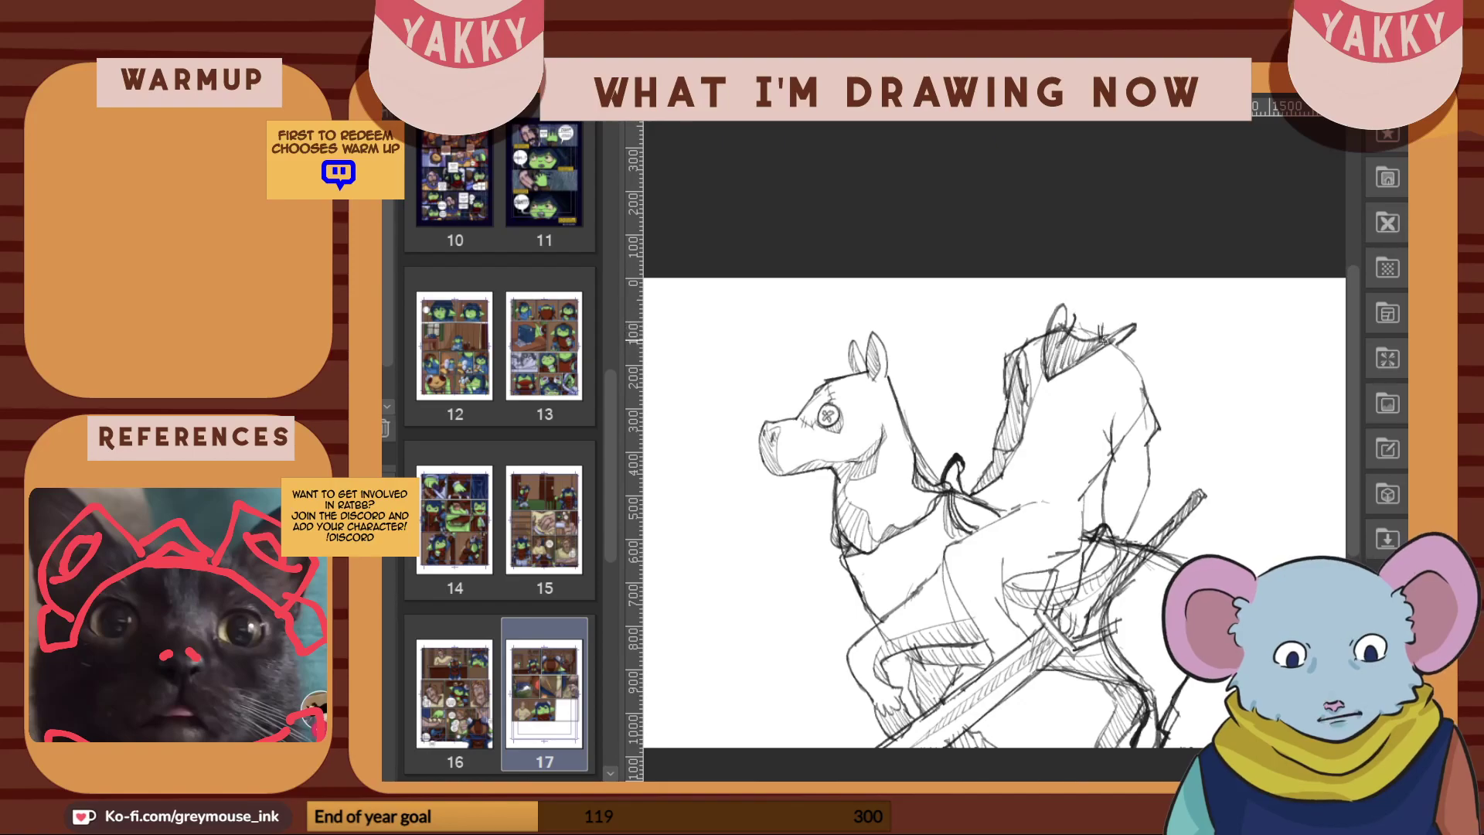
left_click_drag(1102, 321, 1077, 317)
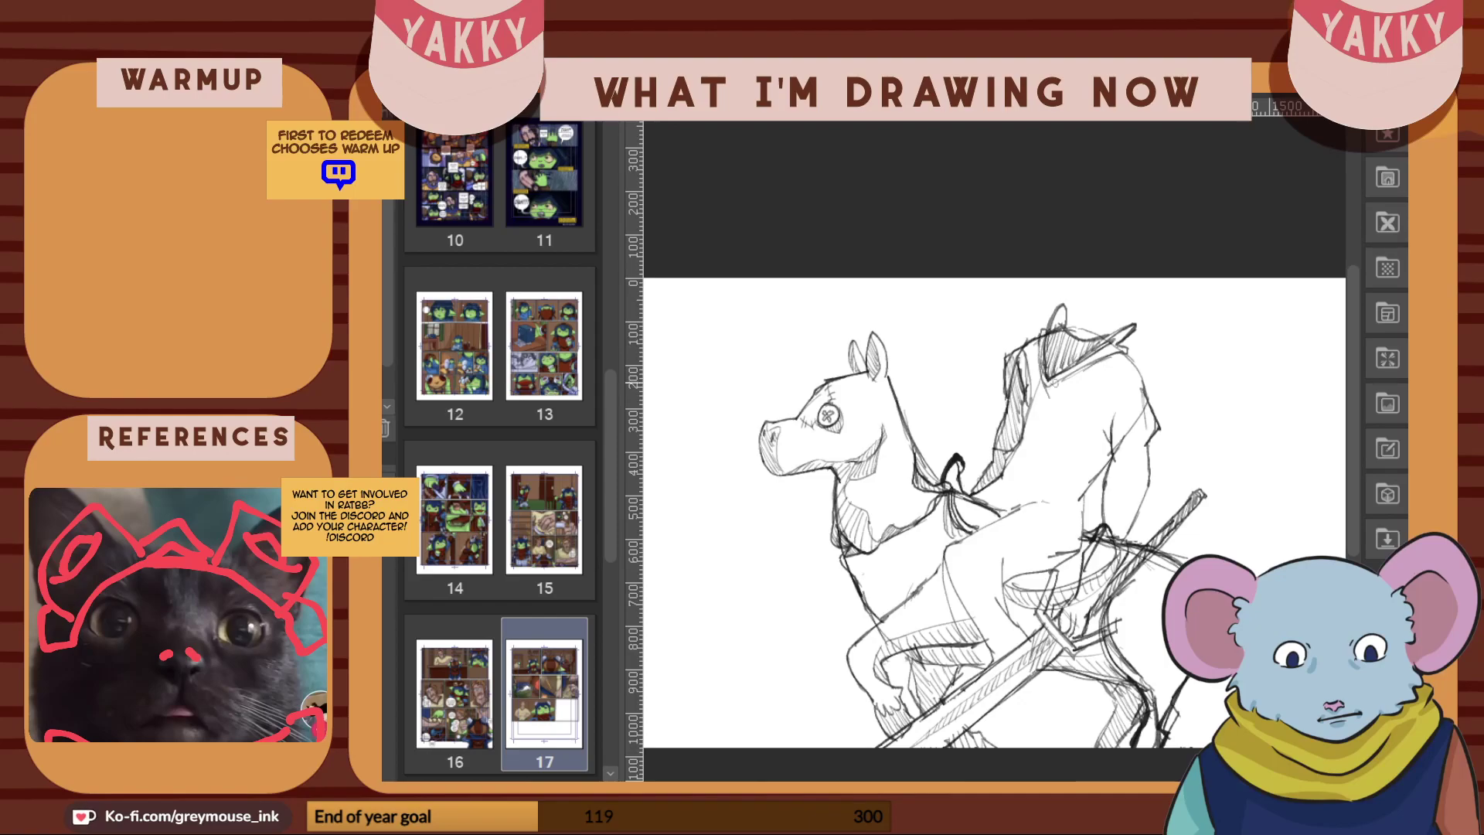
Draw a large rounded shoulder guard with a thick curved rim over the rider's near shoulder
scroll(1119, 360, "up", 3)
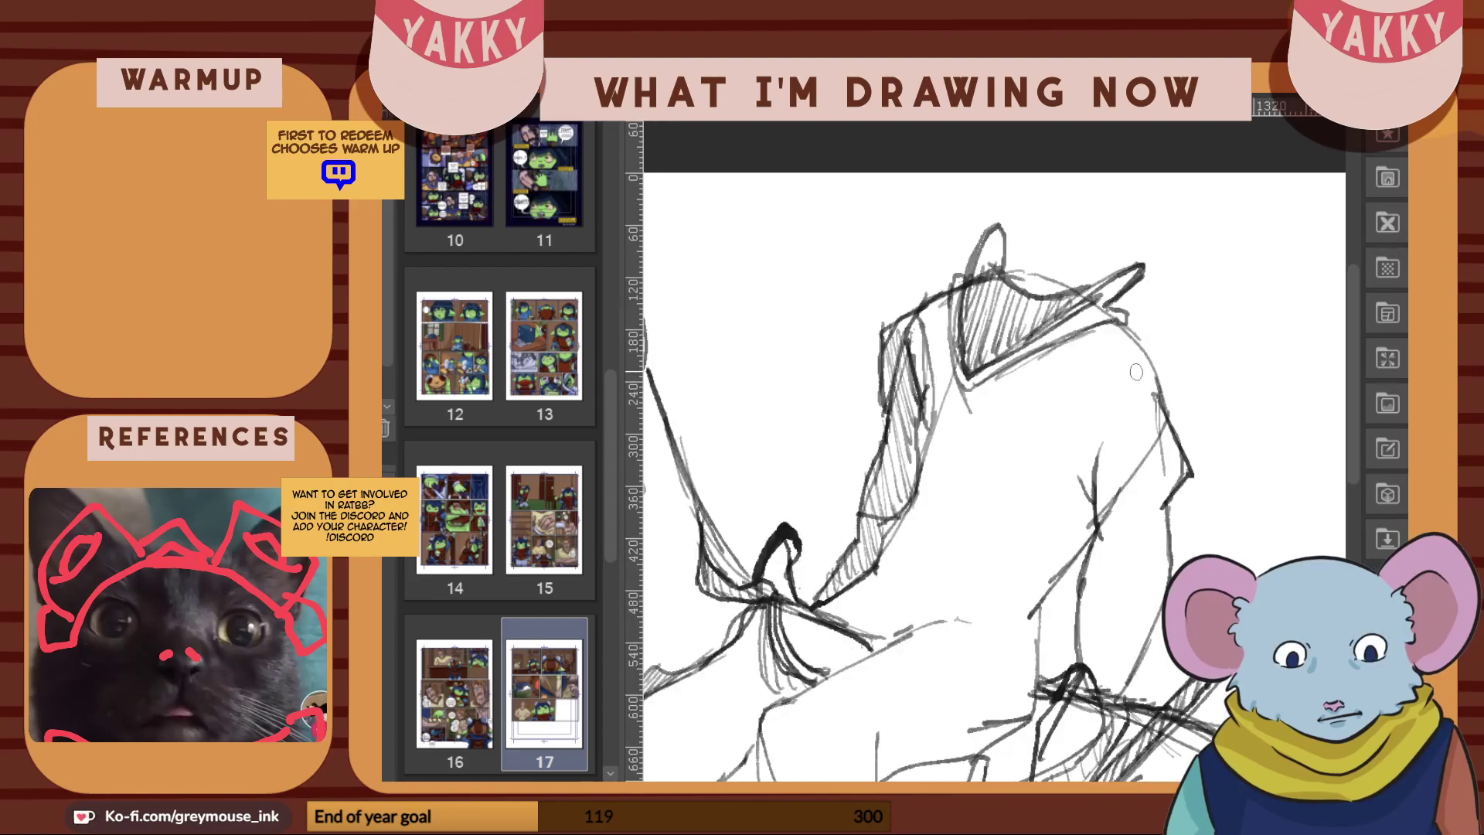
mouse_move(1157, 350)
left_mouse_down()
mouse_move(1058, 390)
mouse_move(1189, 348)
left_mouse_up()
left_click_drag(1186, 408, 1194, 354)
mouse_move(1173, 345)
left_mouse_down()
mouse_move(1201, 376)
mouse_move(1189, 407)
mouse_move(1219, 488)
mouse_move(1174, 534)
mouse_move(1219, 491)
mouse_move(1181, 405)
left_mouse_up()
mouse_move(1049, 418)
left_mouse_down()
mouse_move(1056, 497)
mouse_move(1111, 538)
mouse_move(1154, 537)
left_mouse_up()
left_click_drag(1060, 510, 1042, 419)
left_click_drag(1086, 372, 1033, 441)
mouse_move(1191, 398)
left_mouse_down()
mouse_move(1073, 430)
mouse_move(1181, 383)
mouse_move(1063, 429)
mouse_move(1152, 362)
mouse_move(1194, 379)
left_mouse_up()
mouse_move(1080, 413)
left_mouse_down()
mouse_move(1139, 373)
mouse_move(1130, 392)
mouse_move(1149, 379)
mouse_move(1178, 387)
left_mouse_up()
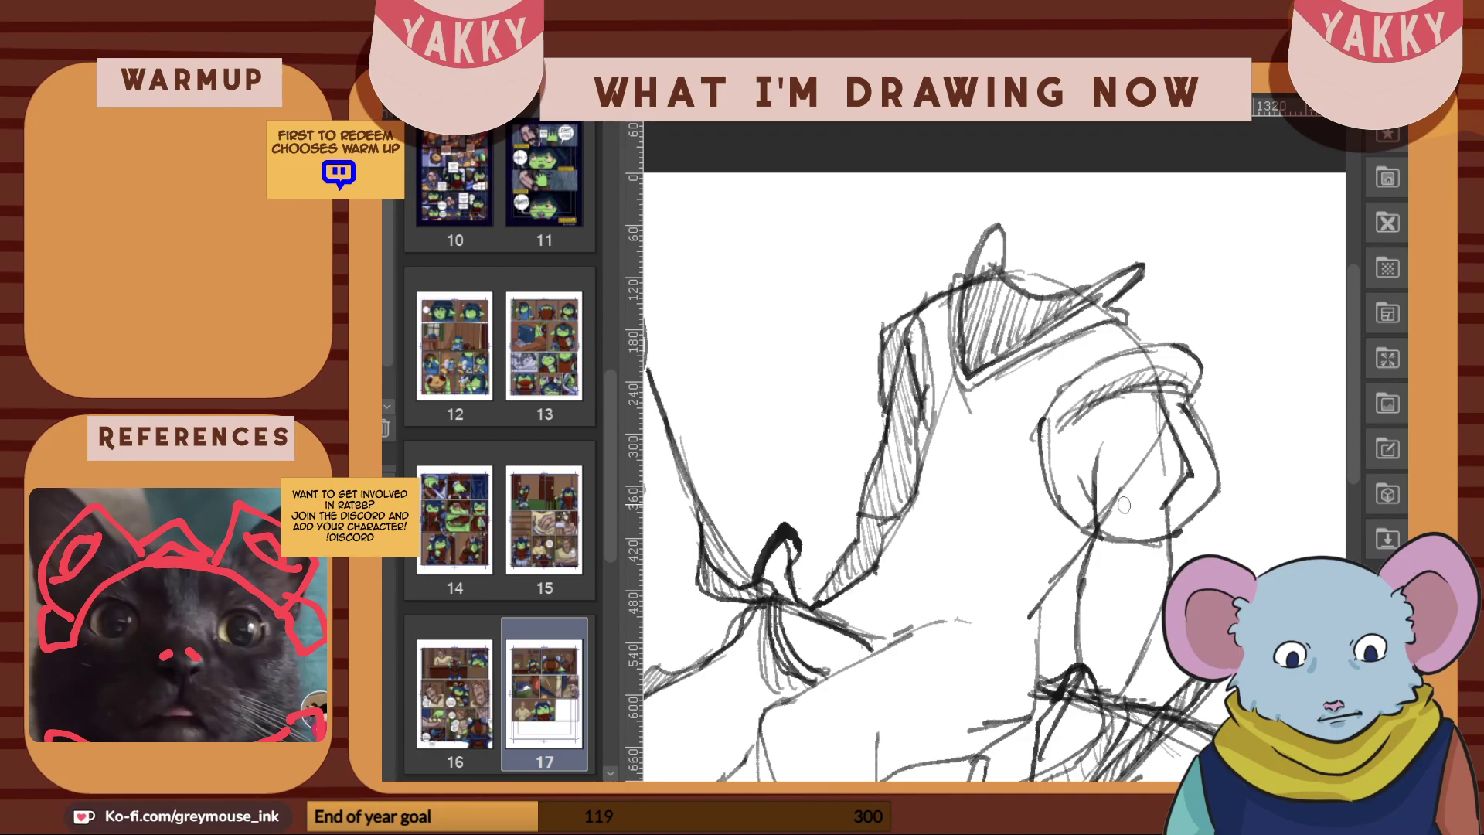
Erase the old arm lines inside the shoulder guard, and add a curved shading edge with hatching along its front
key("e")
mouse_move(1100, 446)
left_mouse_down()
mouse_move(1085, 483)
mouse_move(1081, 472)
mouse_move(1099, 517)
left_mouse_up()
mouse_move(1169, 475)
left_mouse_down()
mouse_move(1171, 517)
mouse_move(1177, 449)
mouse_move(1156, 406)
mouse_move(1155, 466)
mouse_move(1125, 485)
left_mouse_up()
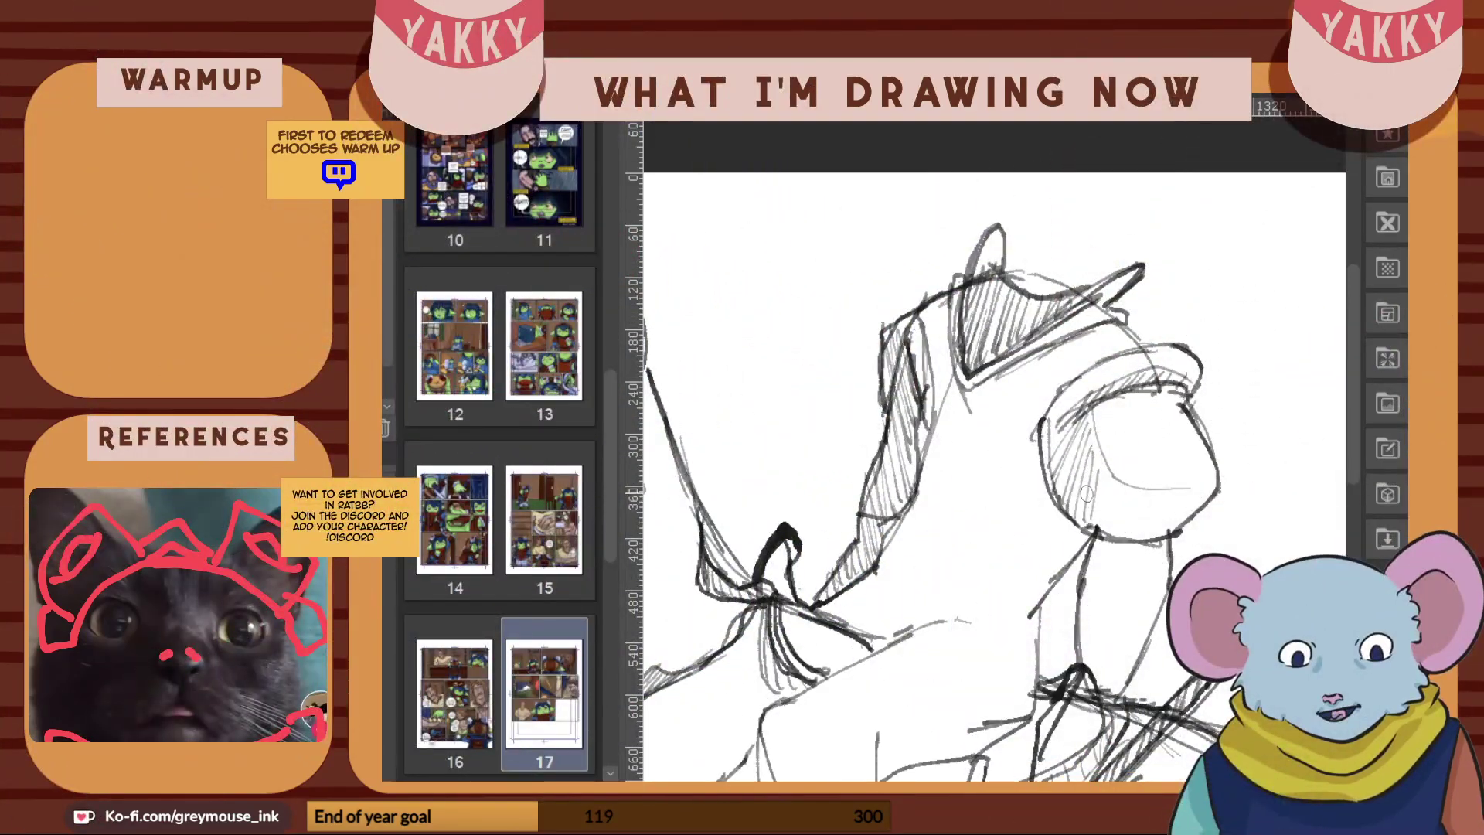
Hatch the underside of the shoulder guard and add a pointed spike projecting from its outer edge
left_click_drag(1099, 465, 1127, 545)
mouse_move(1116, 490)
left_mouse_down()
mouse_move(1147, 473)
mouse_move(1151, 543)
left_mouse_up()
left_click_drag(1174, 487, 1187, 521)
mouse_move(1200, 433)
left_mouse_down()
mouse_move(1222, 462)
mouse_move(1264, 446)
mouse_move(1187, 521)
left_mouse_up()
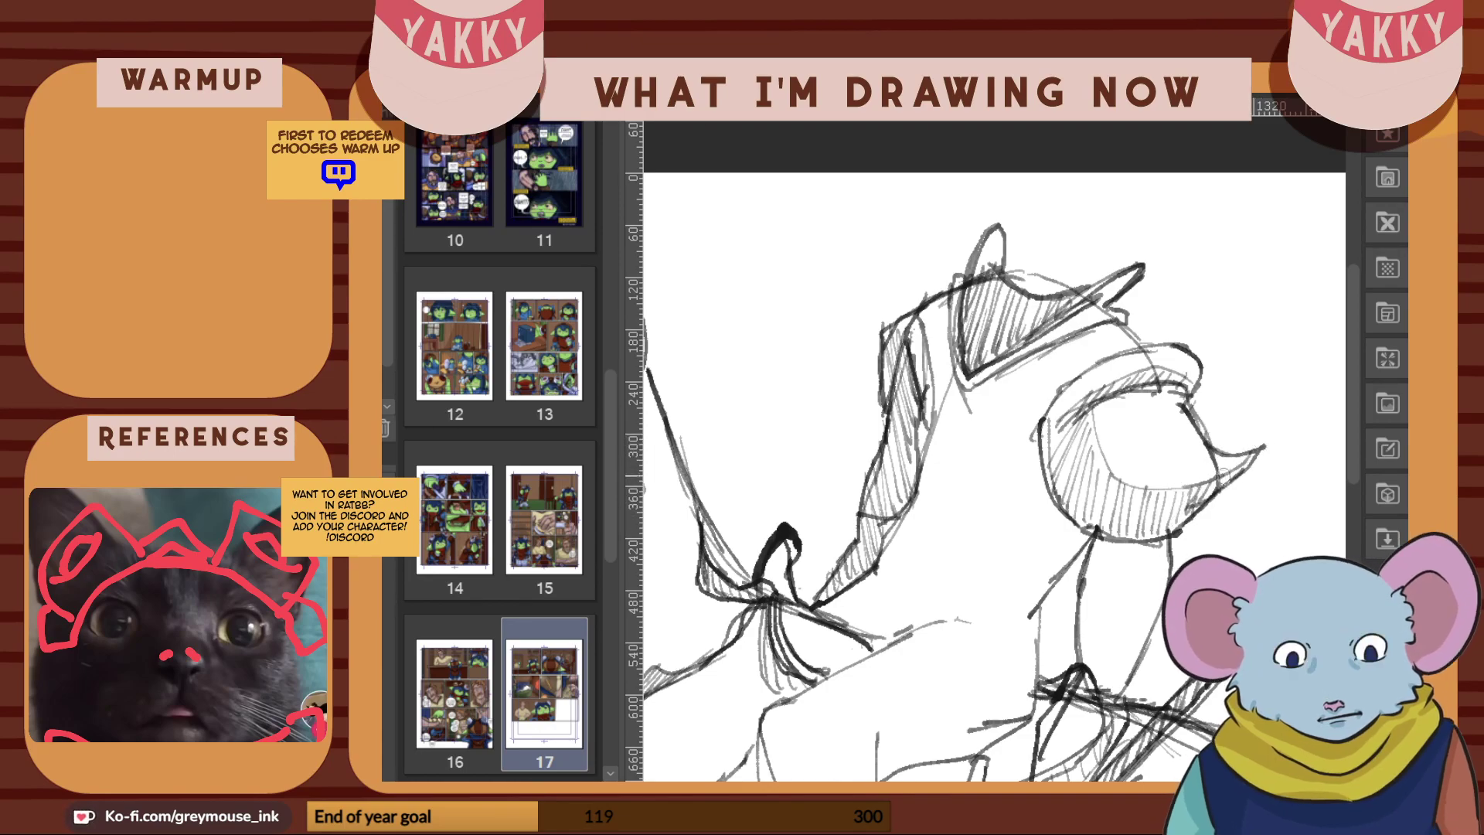
left_click_drag(1194, 446, 1153, 450)
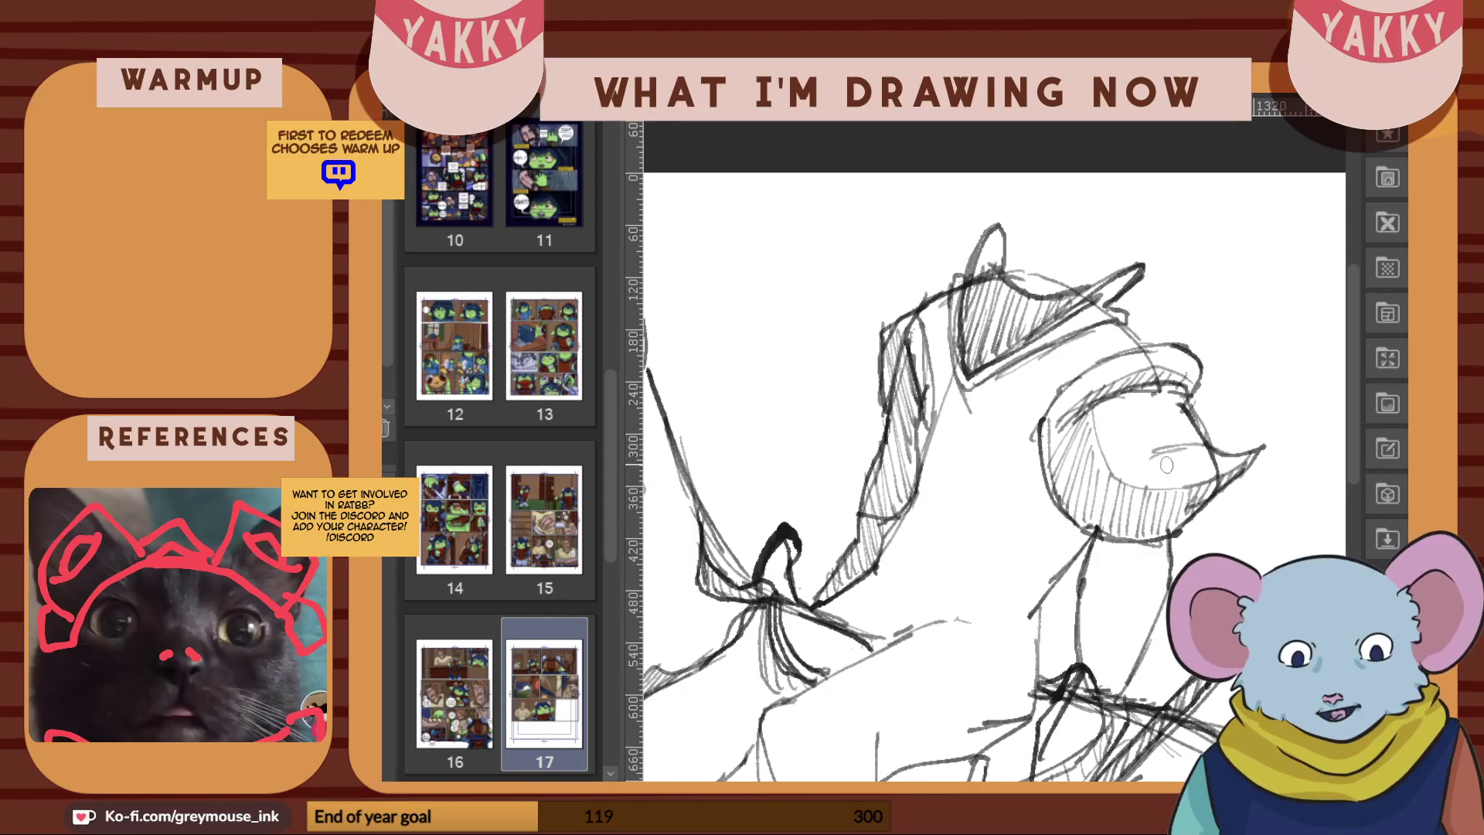
Draw a curved, hatched armour band from the rider's chest to under the shoulder guard, and add fold lines on the torso
scroll(1352, 351, "down", 2)
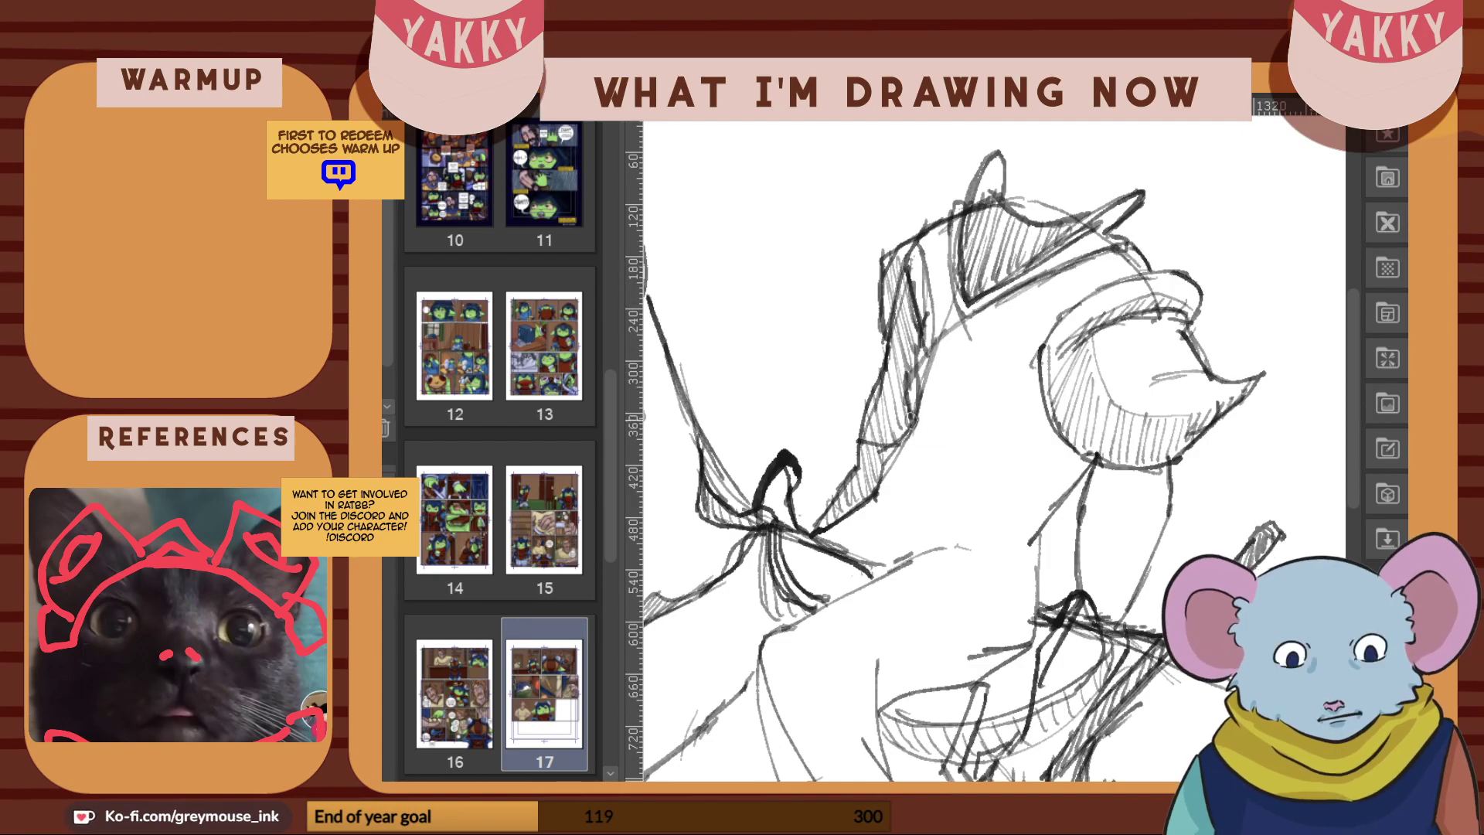
mouse_move(960, 398)
left_mouse_down()
mouse_move(1036, 365)
mouse_move(908, 433)
mouse_move(1020, 380)
mouse_move(1051, 393)
left_mouse_up()
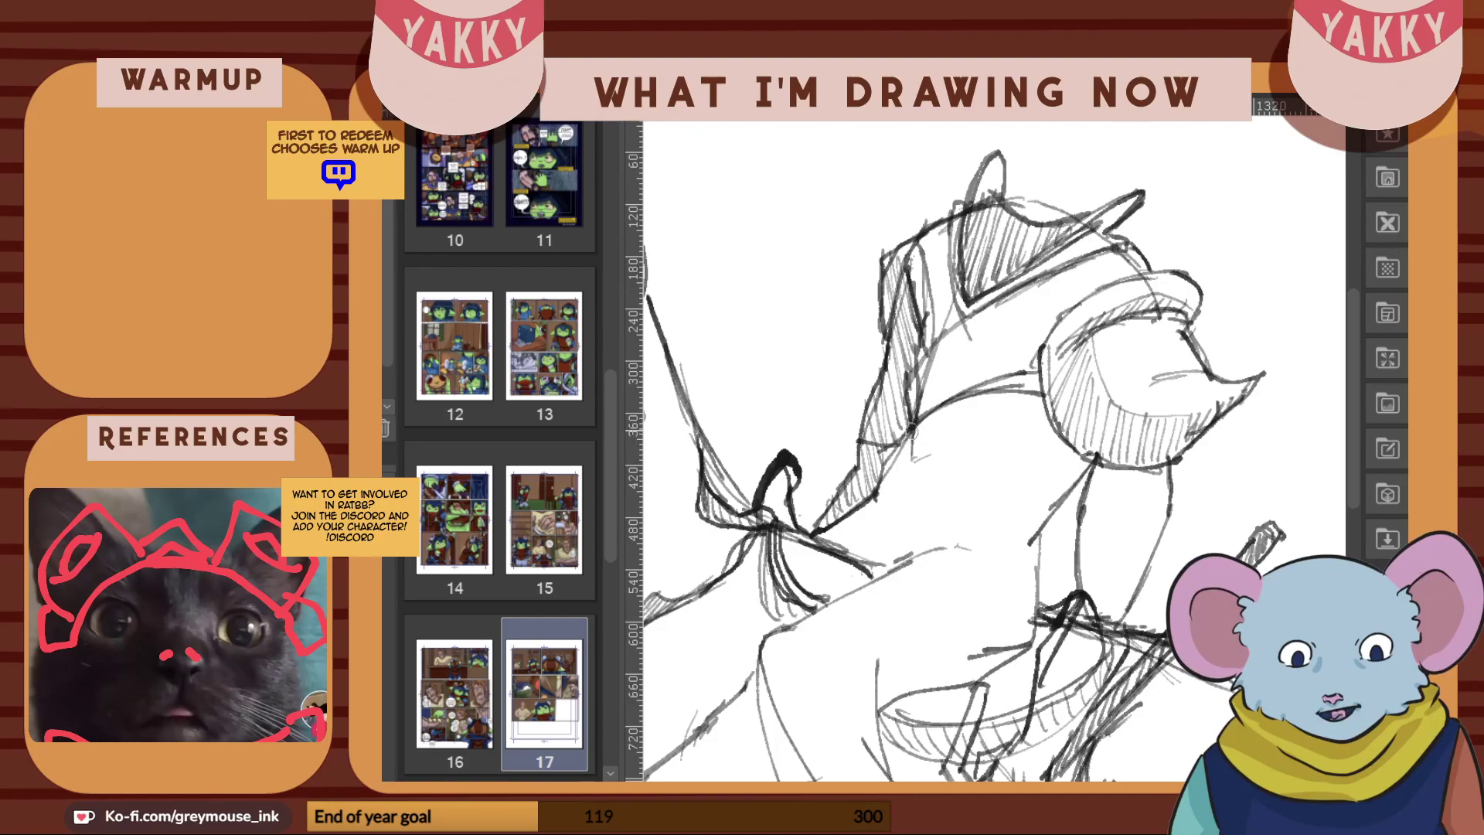
left_click_drag(910, 438, 1042, 431)
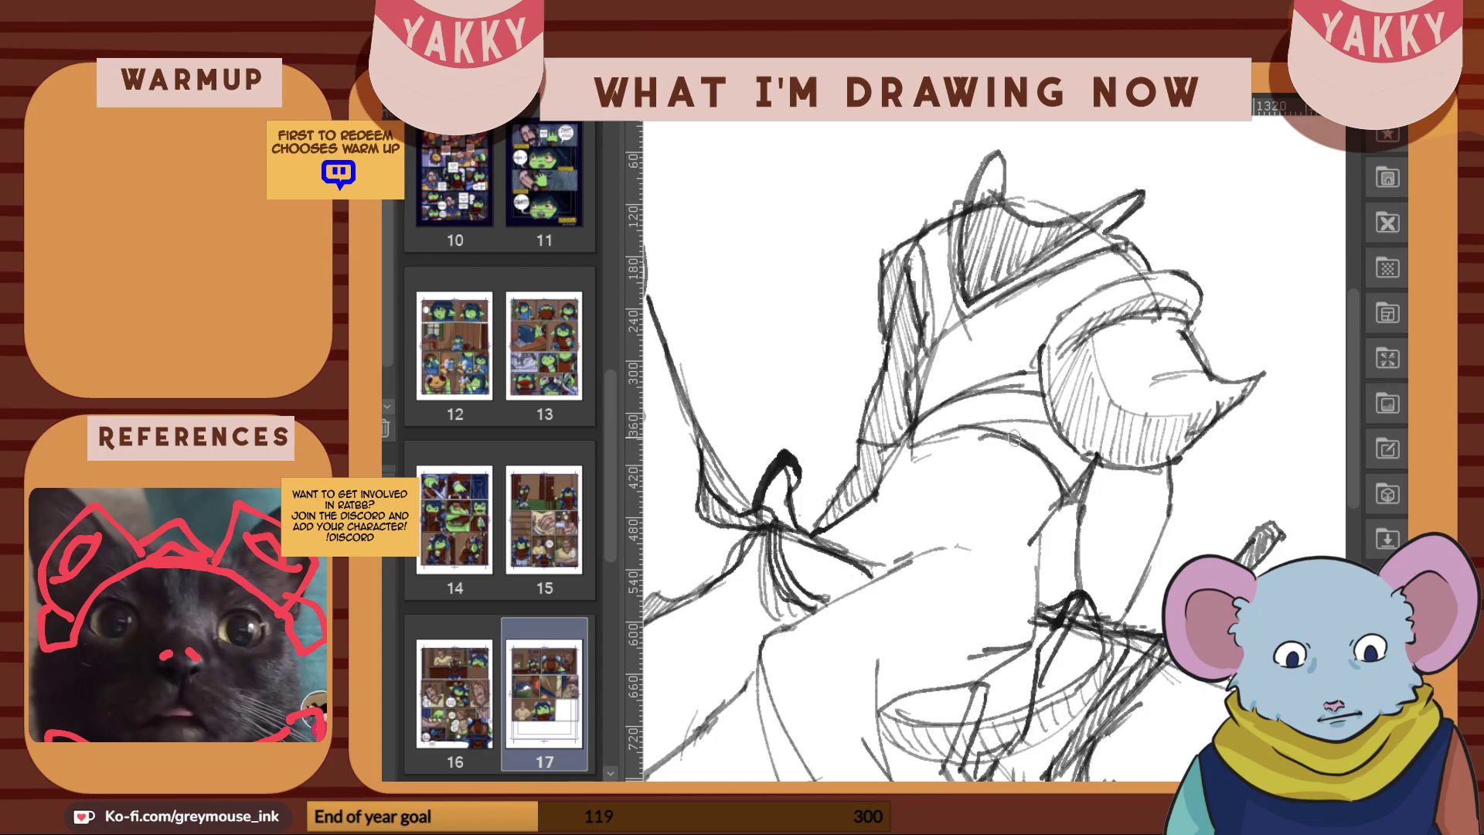
mouse_move(900, 448)
left_mouse_down()
mouse_move(893, 487)
mouse_move(970, 487)
left_mouse_up()
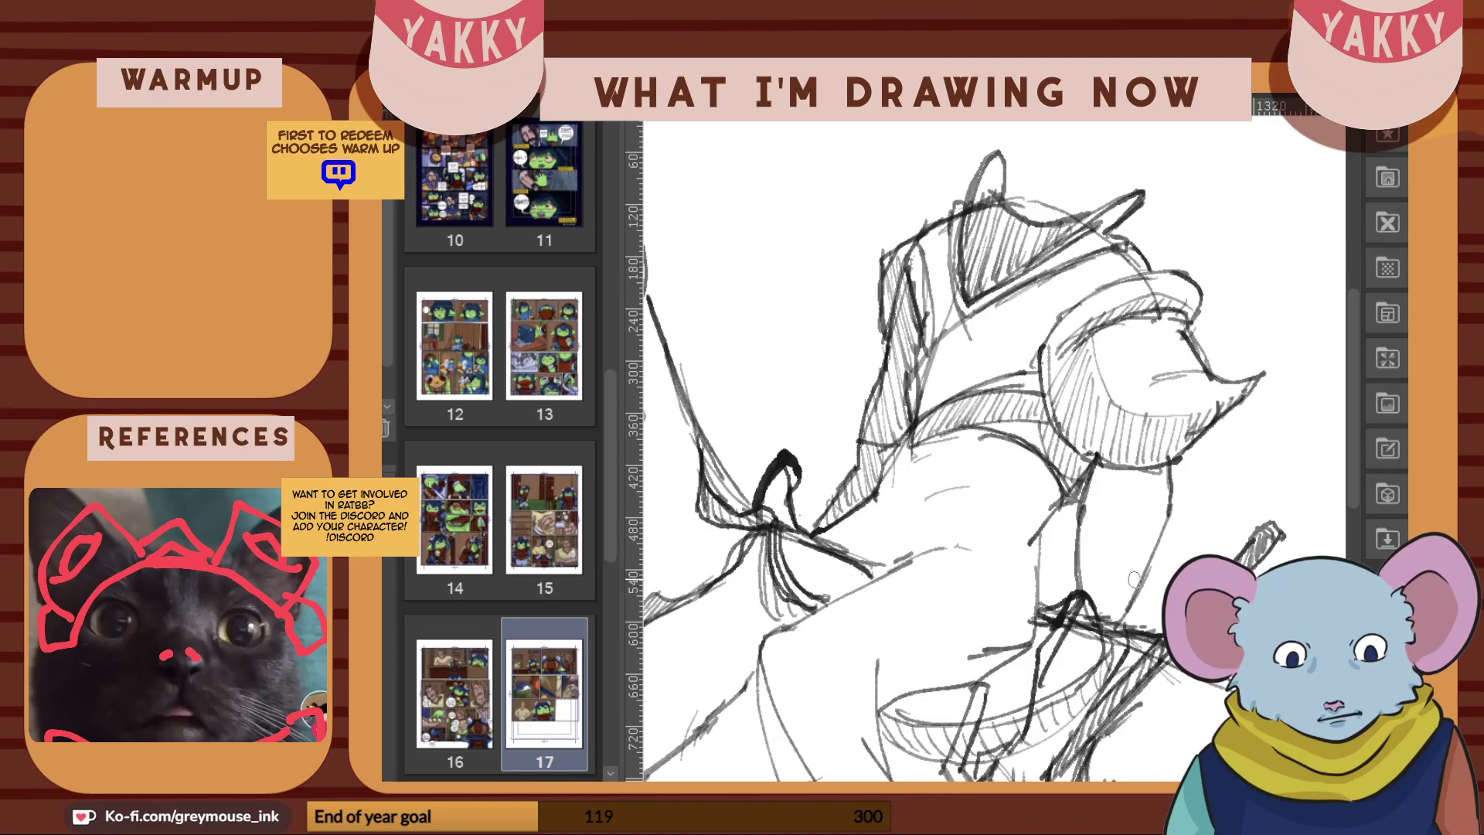
Erase the saddle and horse-back lines crossing the rider's forearm, and darken the remaining saddle edge beside the elbow
left_click_drag(1348, 406, 1339, 469)
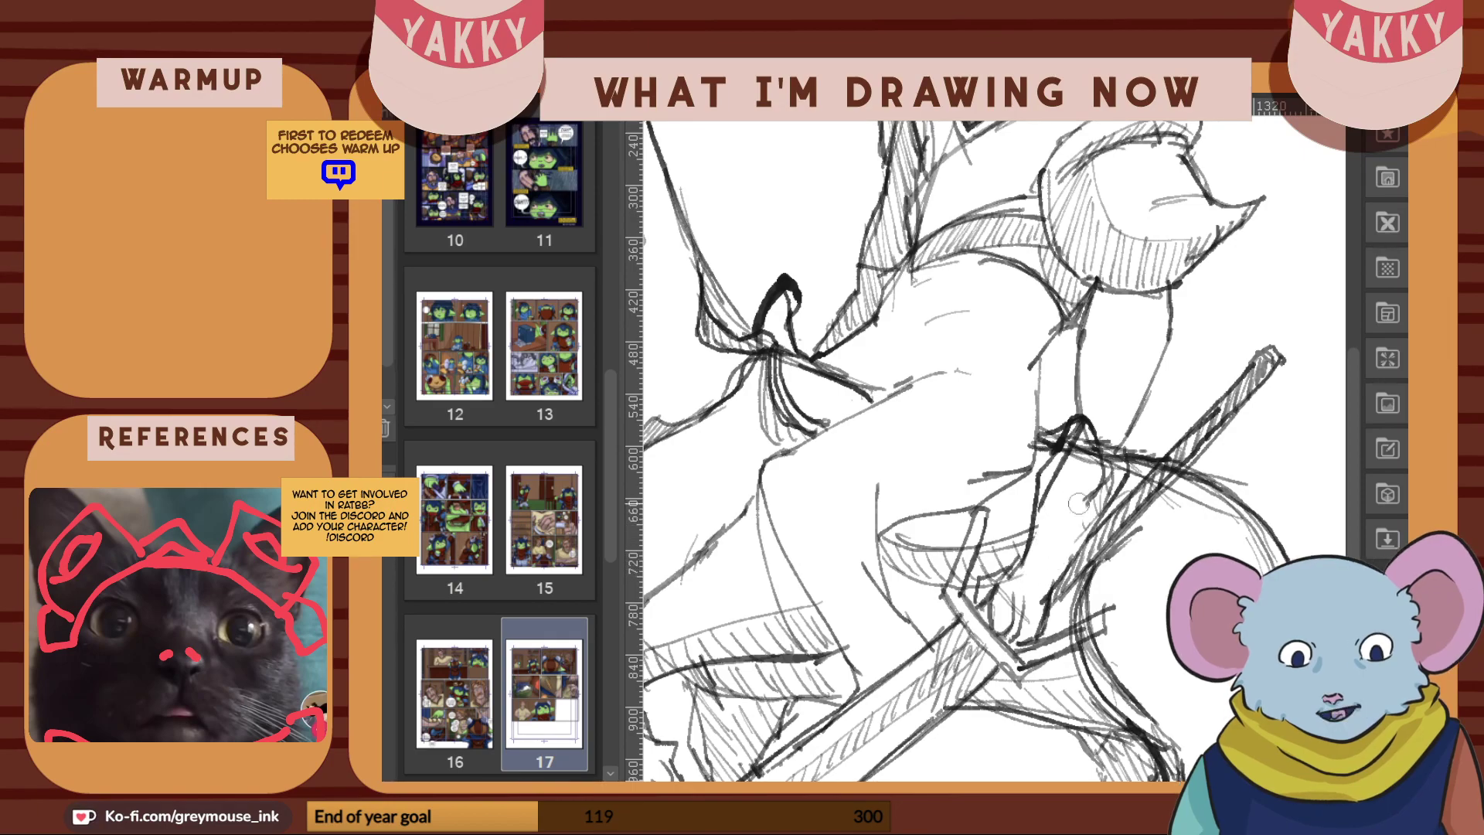
mouse_move(1107, 441)
left_mouse_down()
mouse_move(1085, 476)
mouse_move(1085, 448)
mouse_move(1071, 463)
mouse_move(1093, 419)
mouse_move(1055, 488)
left_mouse_up()
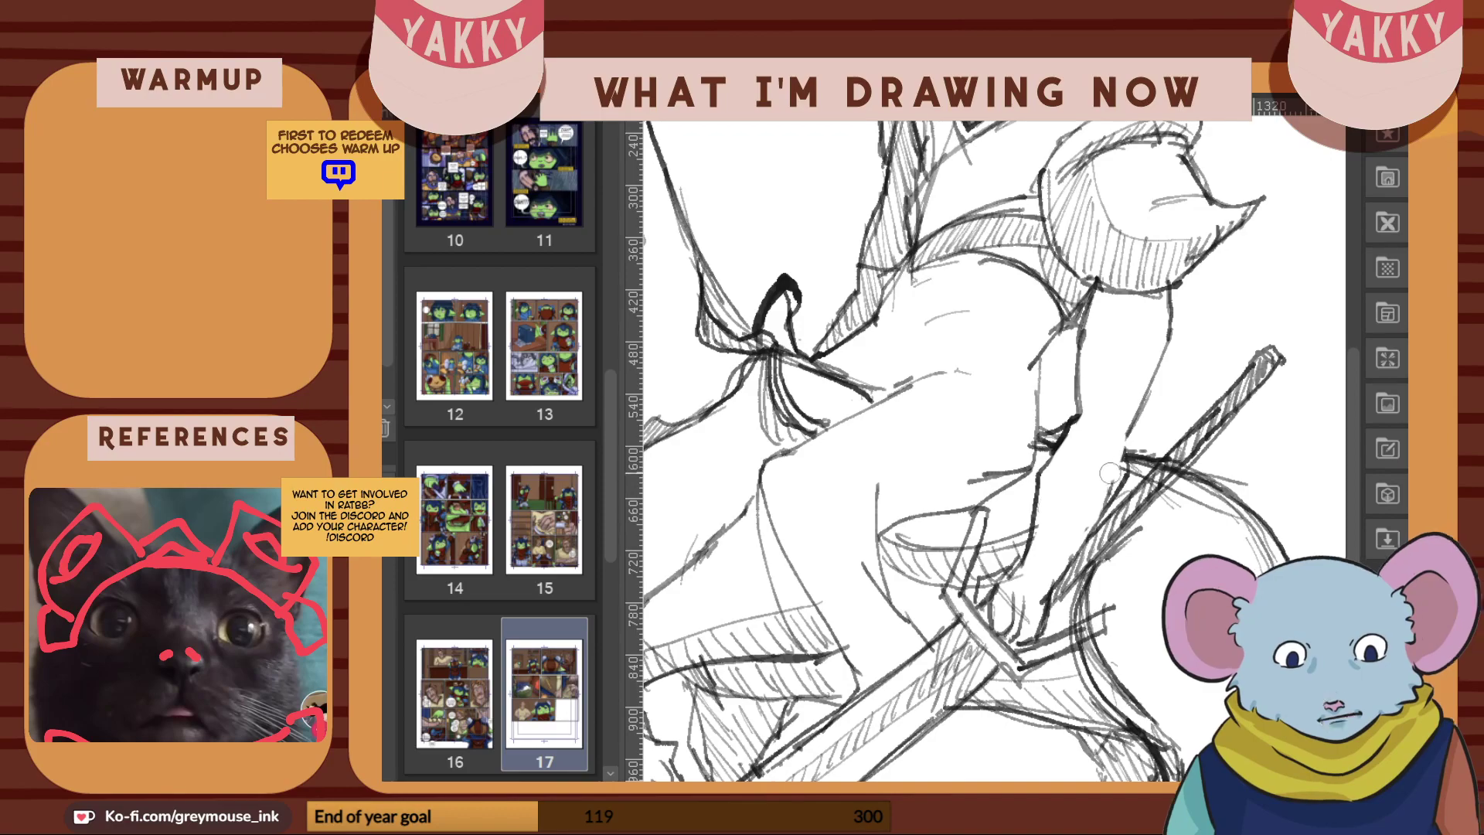
key("p")
left_click_drag(1071, 427, 1057, 451)
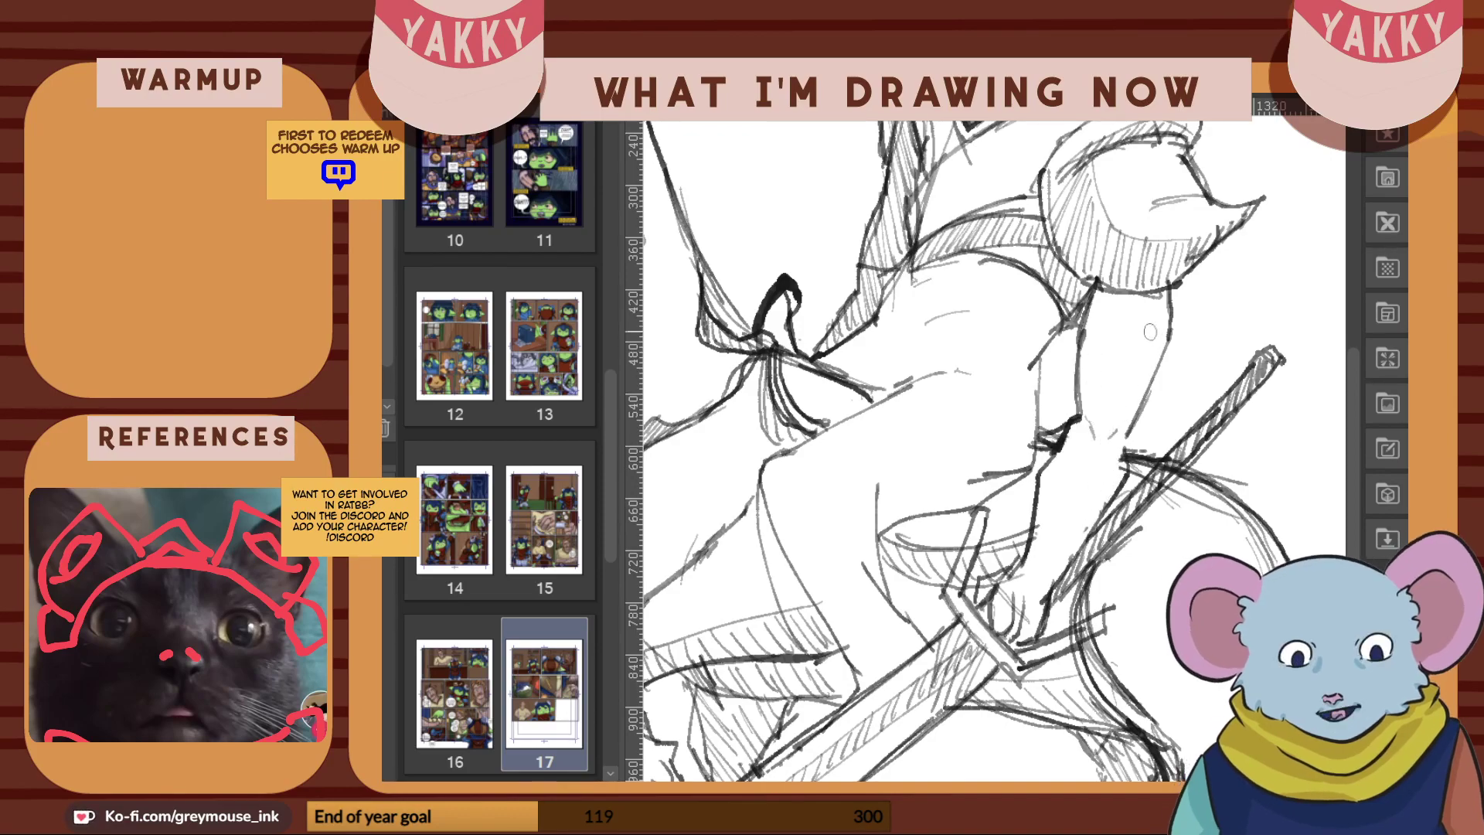
Sketch muscle and contour lines down the rider's near upper arm, elbow and forearm
left_click_drag(1138, 303, 1117, 398)
mouse_move(1151, 310)
left_mouse_down()
mouse_move(1109, 419)
mouse_move(1143, 416)
mouse_move(1127, 461)
left_mouse_up()
left_click_drag(1154, 398, 1114, 455)
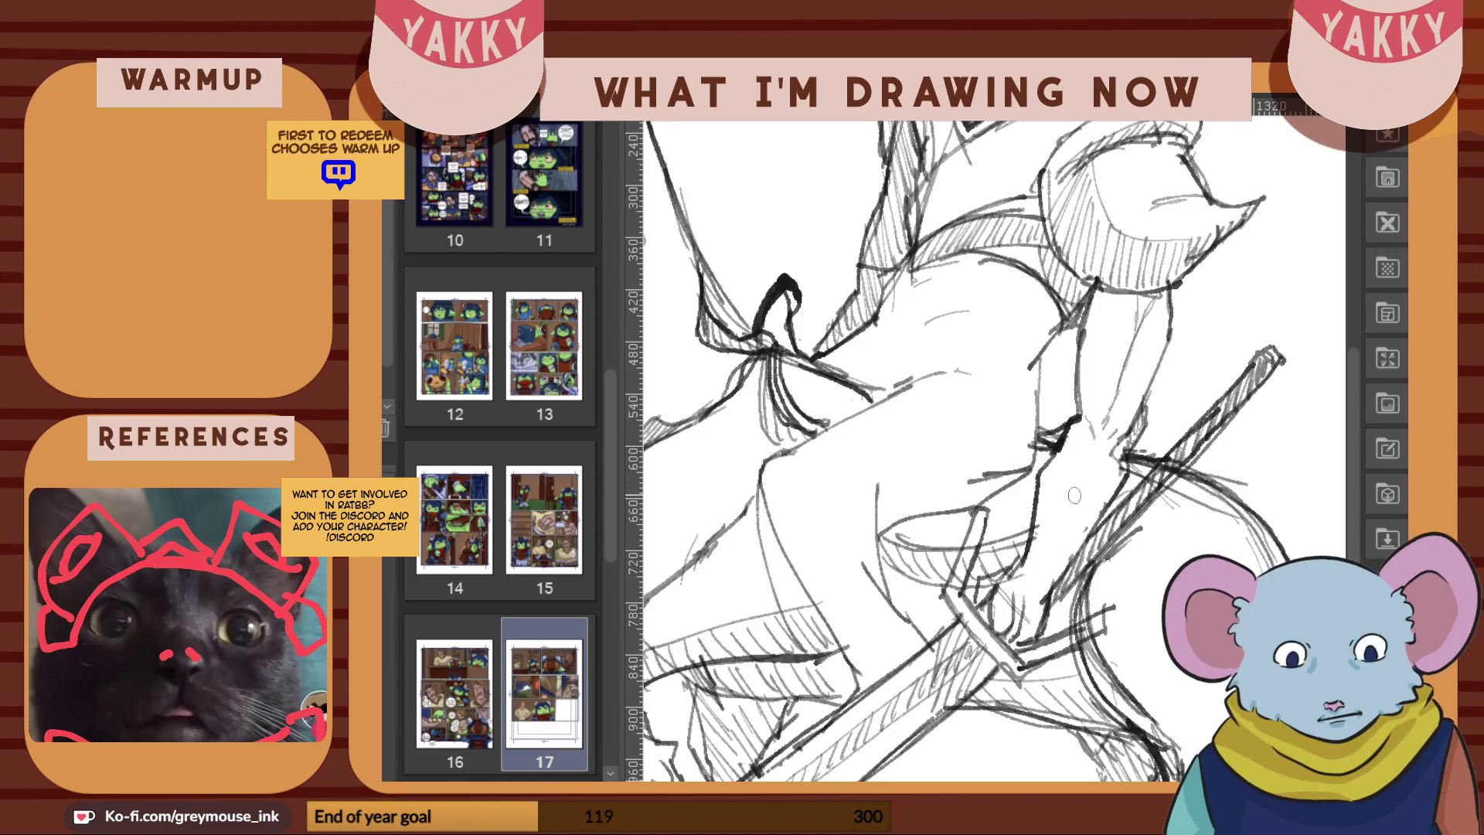
left_click_drag(1090, 481, 1058, 550)
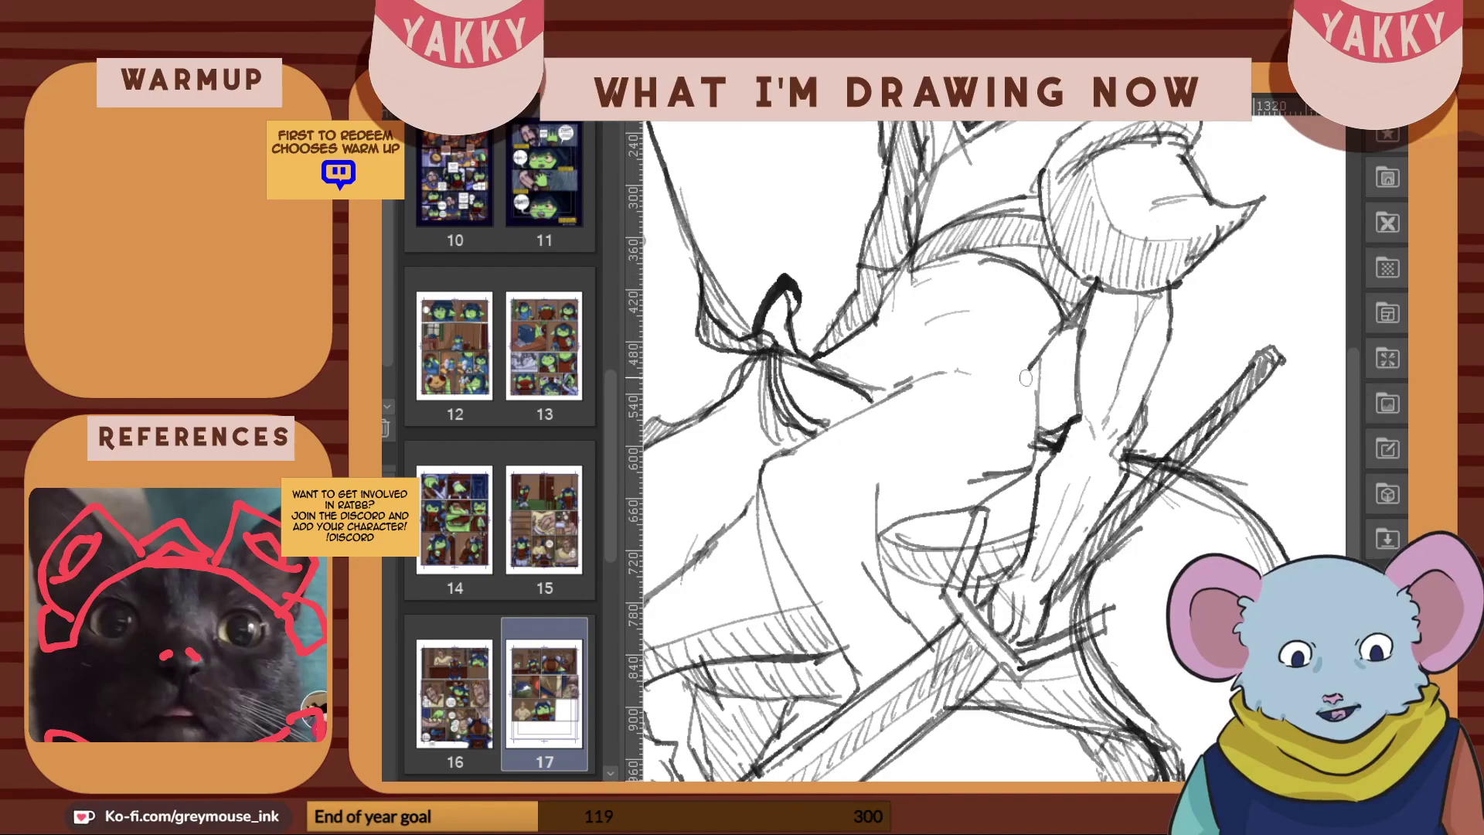
Outline the lower edge of the rider's rounded belly and draw a narrow hatched belt around the waist beneath it
left_click_drag(1032, 361, 925, 378)
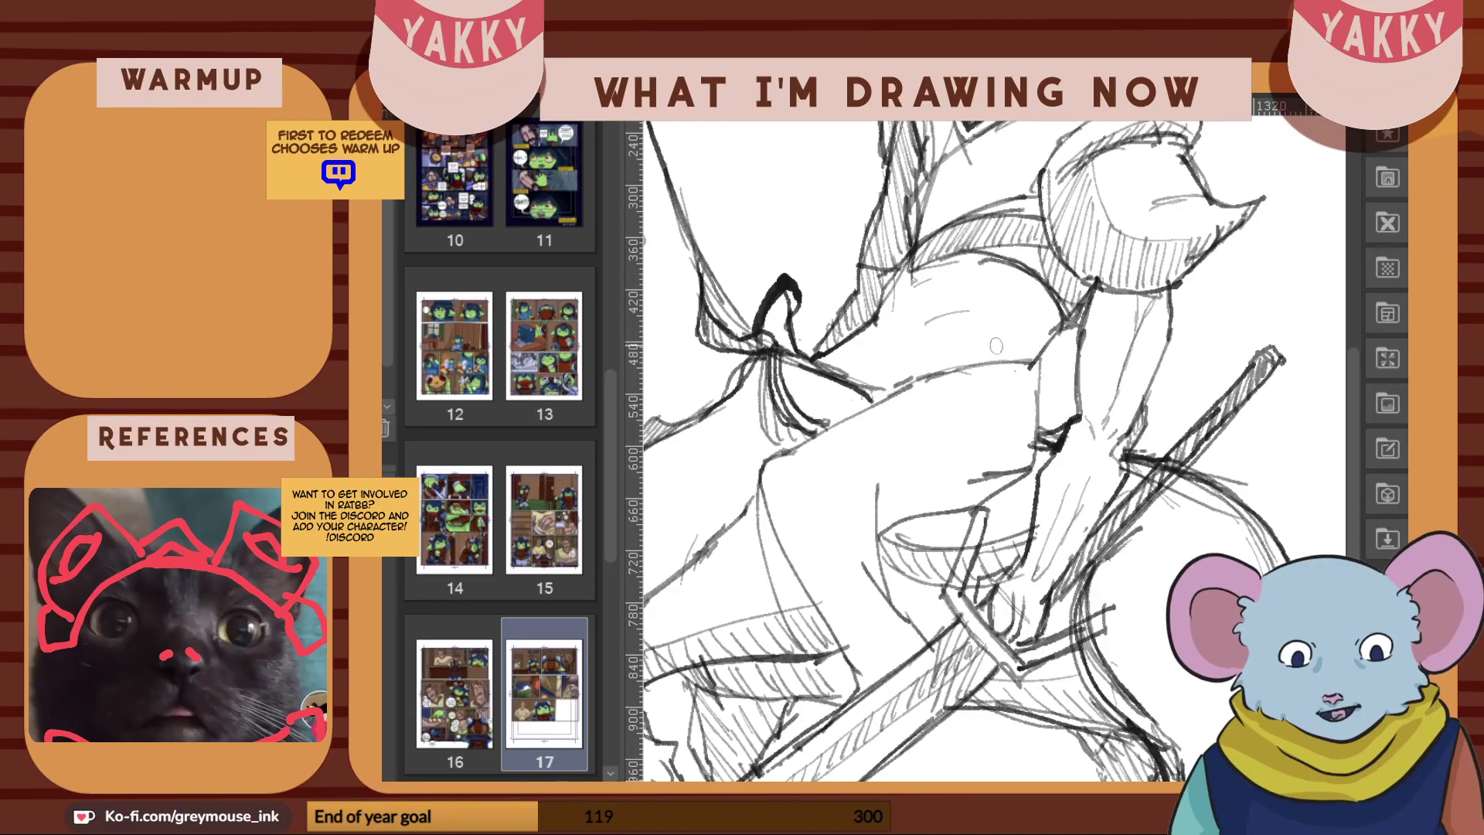
mouse_move(880, 319)
left_mouse_down()
mouse_move(903, 346)
mouse_move(993, 359)
left_mouse_up()
left_click_drag(1053, 338, 954, 358)
mouse_move(883, 321)
left_mouse_down()
mouse_move(1049, 352)
mouse_move(1010, 359)
mouse_move(1059, 343)
mouse_move(1040, 371)
left_mouse_up()
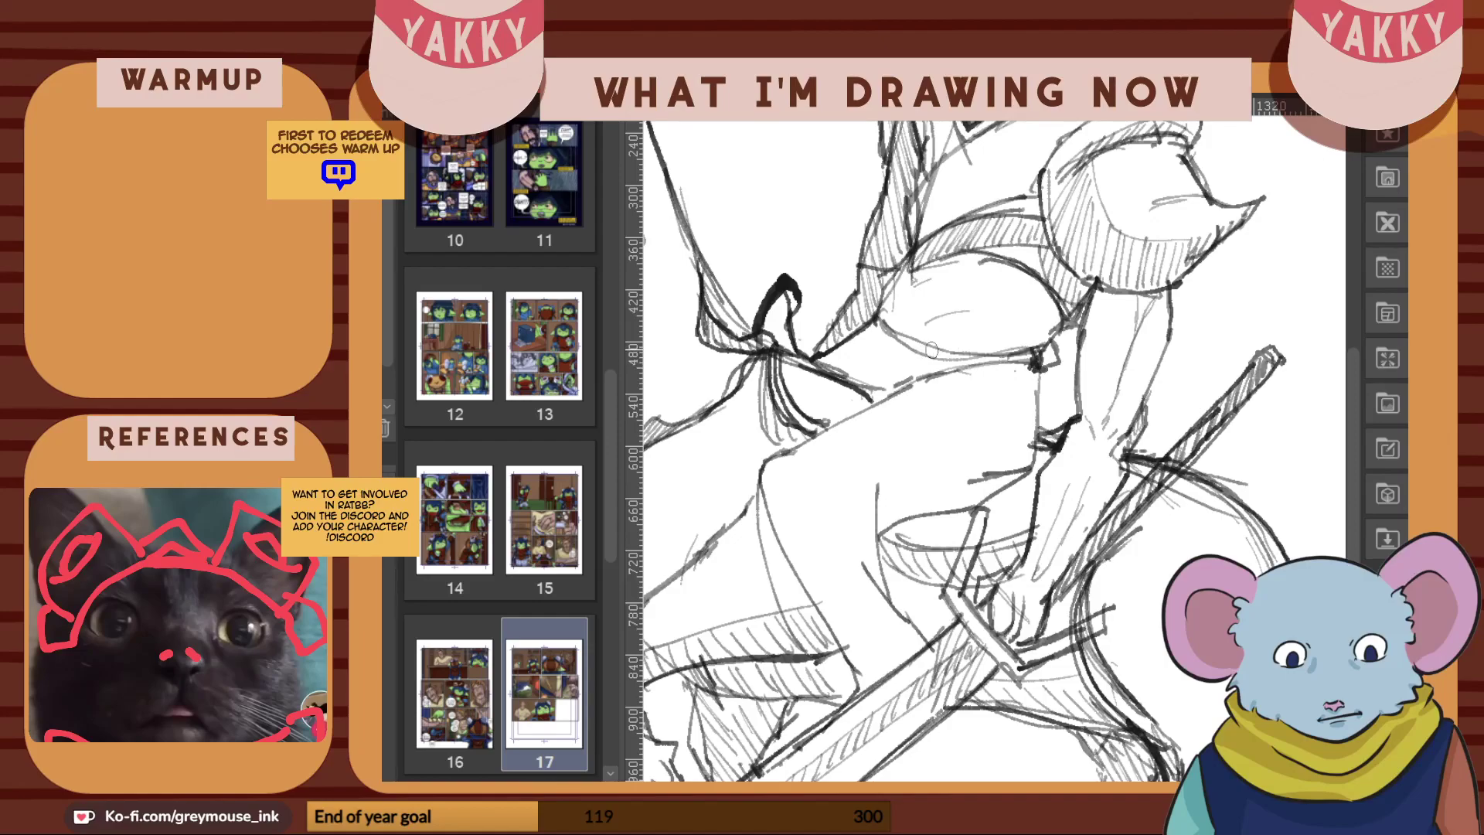
left_click_drag(943, 353, 938, 371)
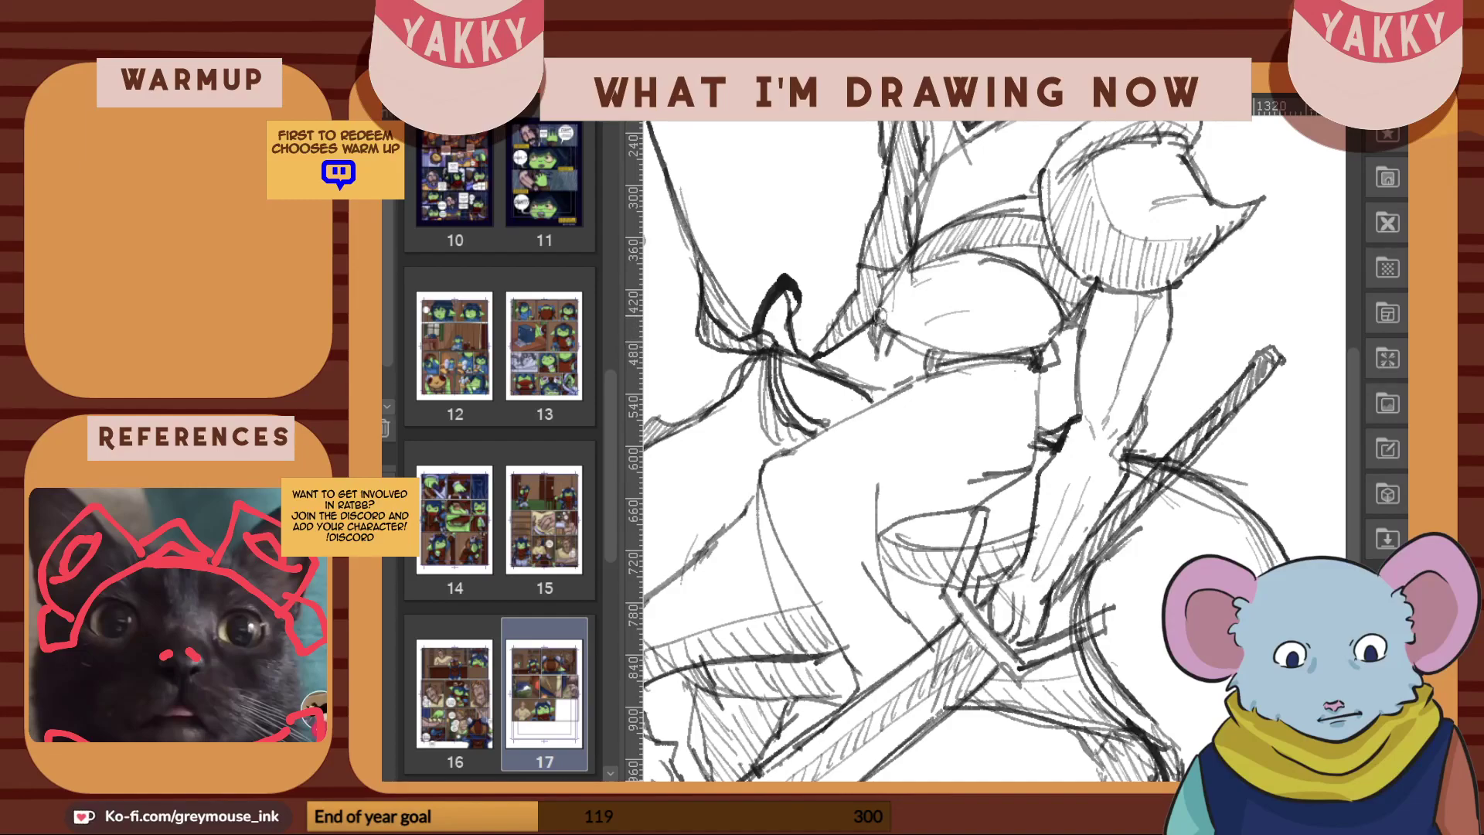
left_click_drag(892, 339, 924, 363)
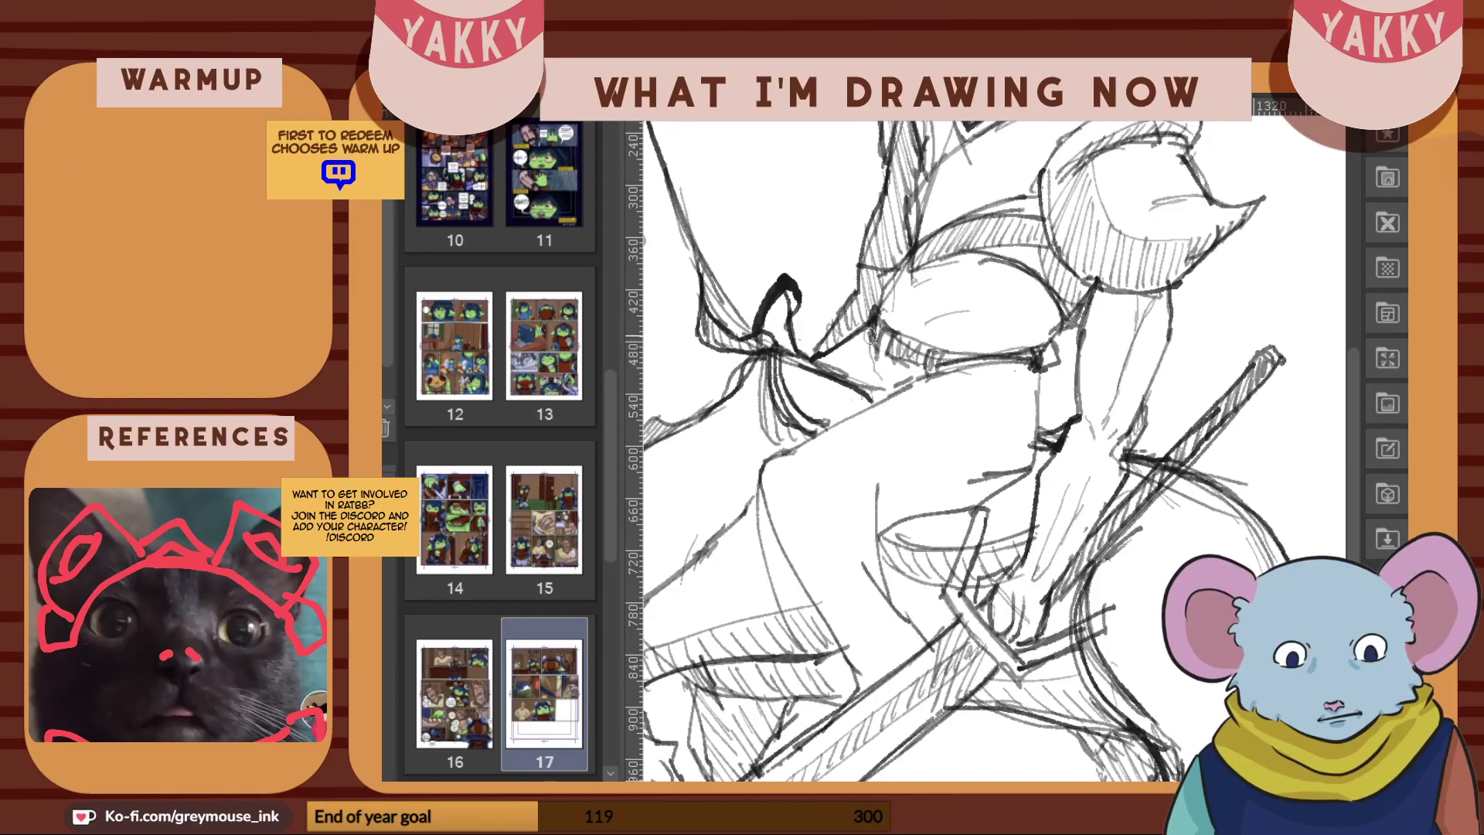
Define the rider's thigh armour with curved contour lines and draw a long dark-edged flap hanging from the belt to the sword hand
mouse_move(920, 384)
left_mouse_down()
mouse_move(979, 373)
mouse_move(1004, 389)
left_mouse_up()
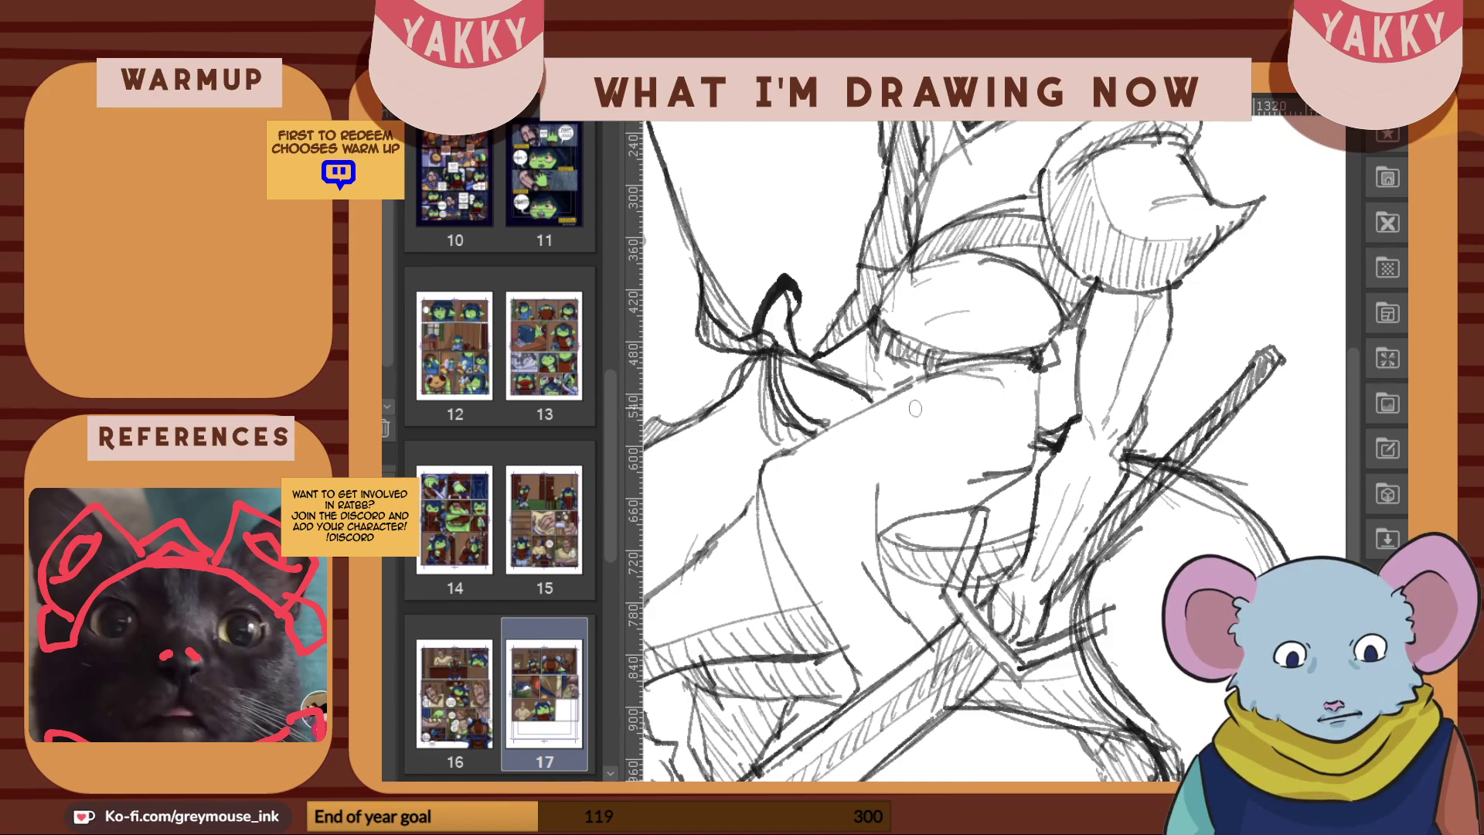
left_click_drag(821, 470, 916, 467)
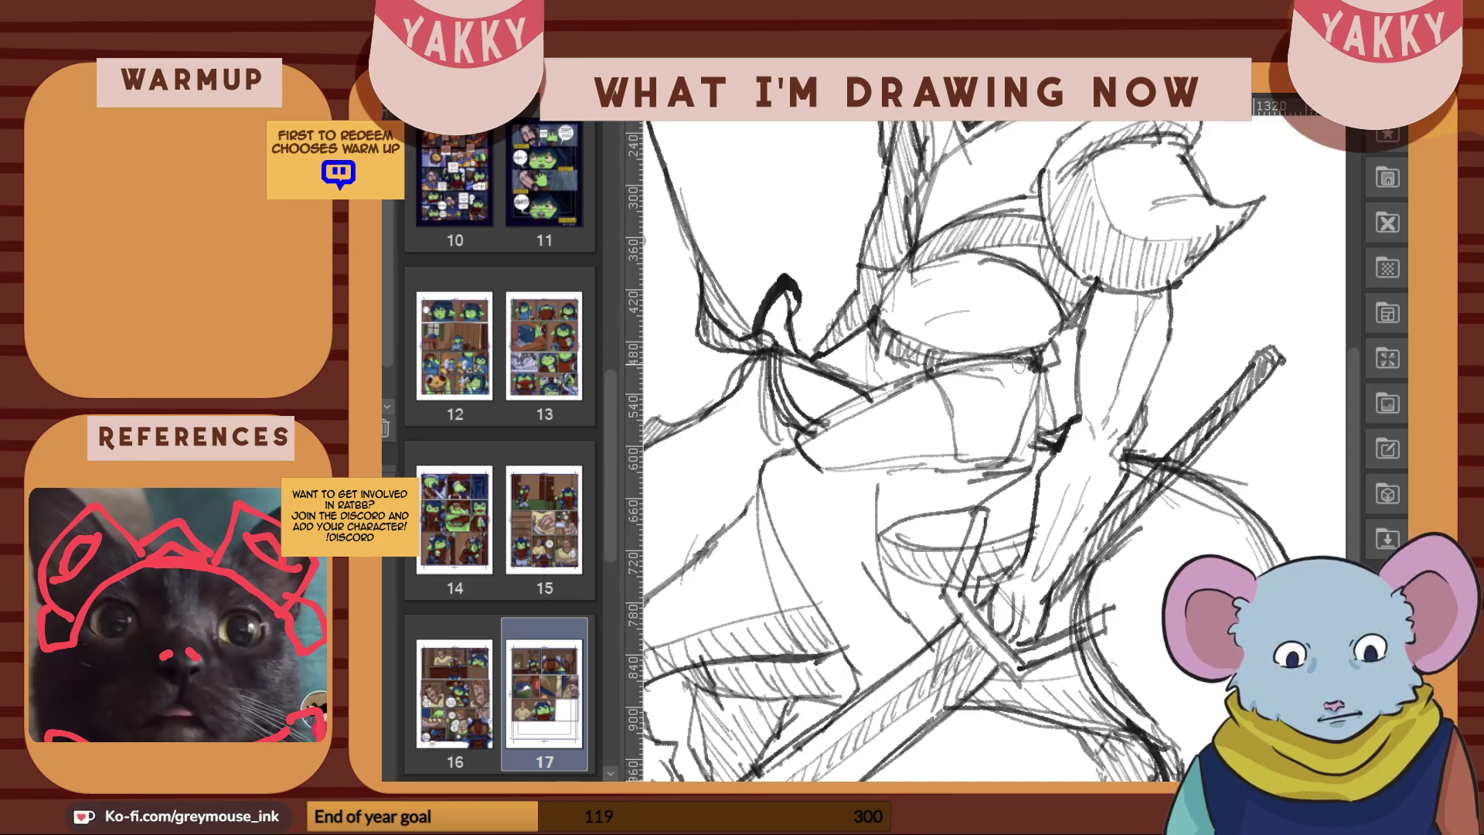
left_click_drag(1013, 424, 1005, 498)
left_click_drag(1002, 357, 995, 545)
left_click_drag(1002, 415, 987, 568)
left_click_drag(985, 572, 1027, 541)
mouse_move(1044, 366)
left_mouse_down()
mouse_move(1062, 433)
mouse_move(1028, 398)
mouse_move(1016, 455)
mouse_move(1021, 438)
mouse_move(1023, 468)
mouse_move(1036, 433)
mouse_move(1028, 468)
left_mouse_up()
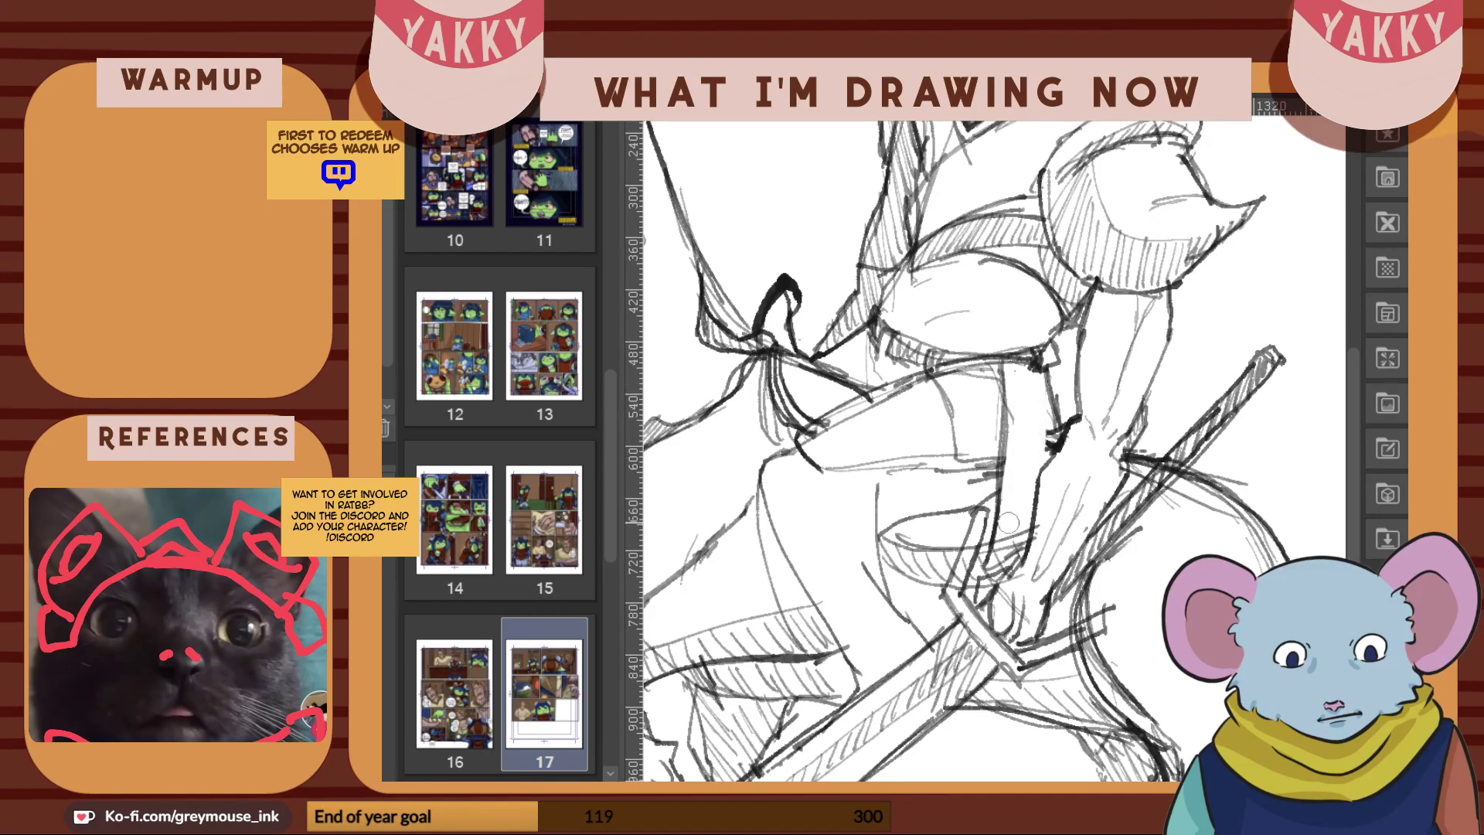
mouse_move(1012, 527)
left_mouse_down()
mouse_move(1006, 545)
mouse_move(997, 506)
left_mouse_up()
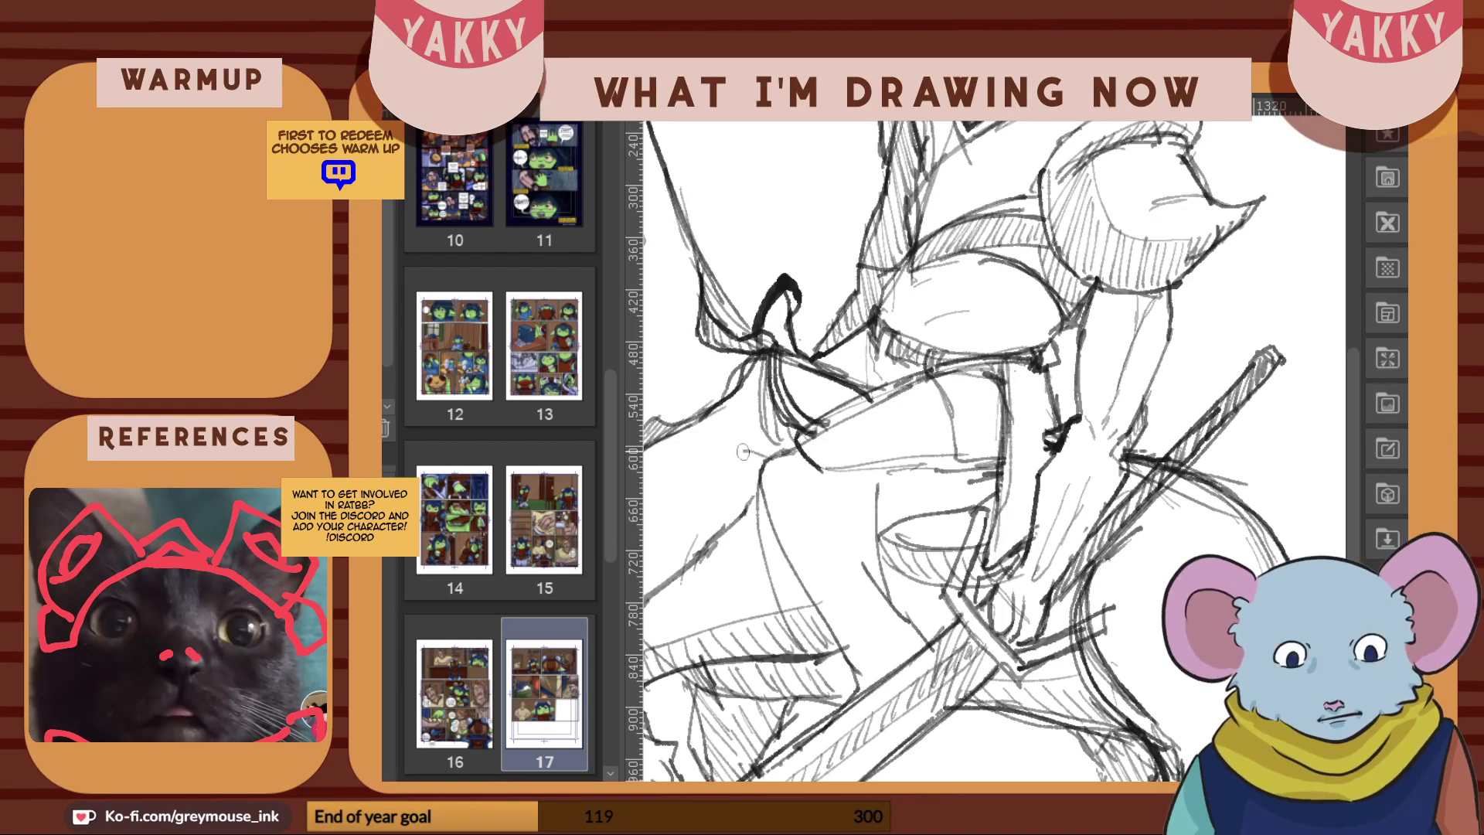
Sketch a pointed knee guard in front of the thigh and draw the rider's lower leg down to the sword
left_click_drag(761, 454, 748, 506)
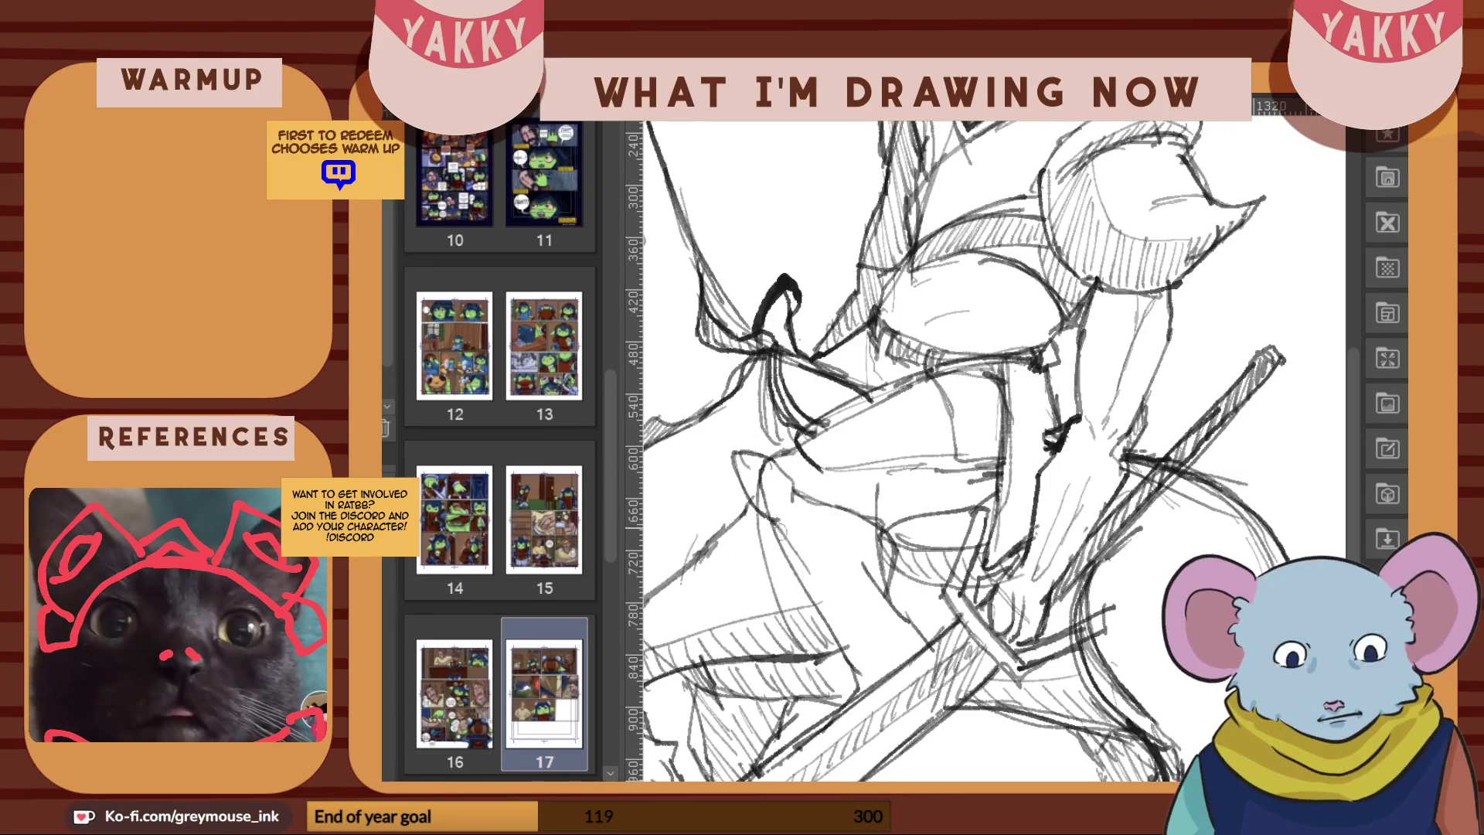
scroll(990, 448, "down", 3)
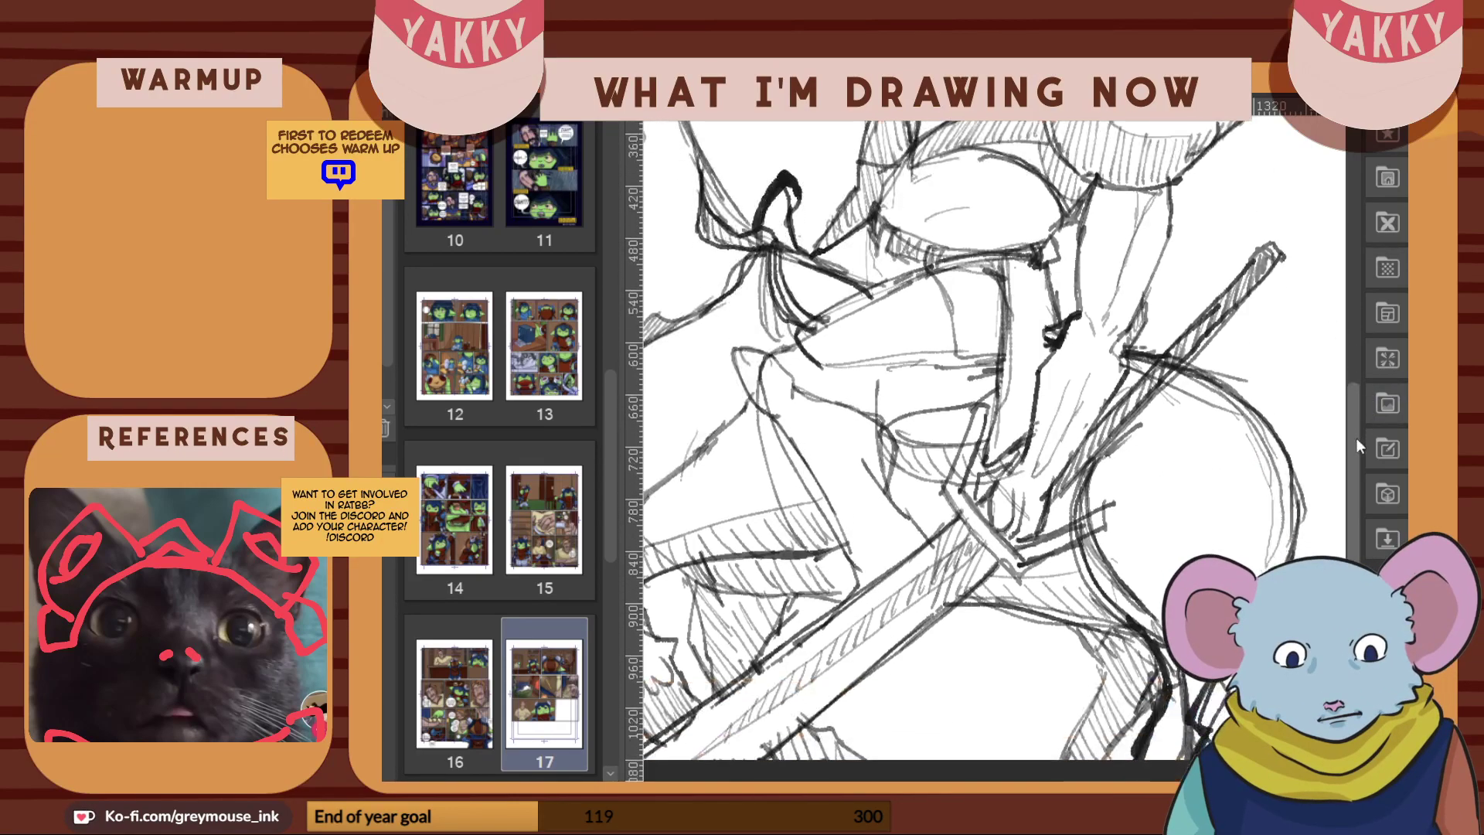
left_click_drag(796, 448, 851, 557)
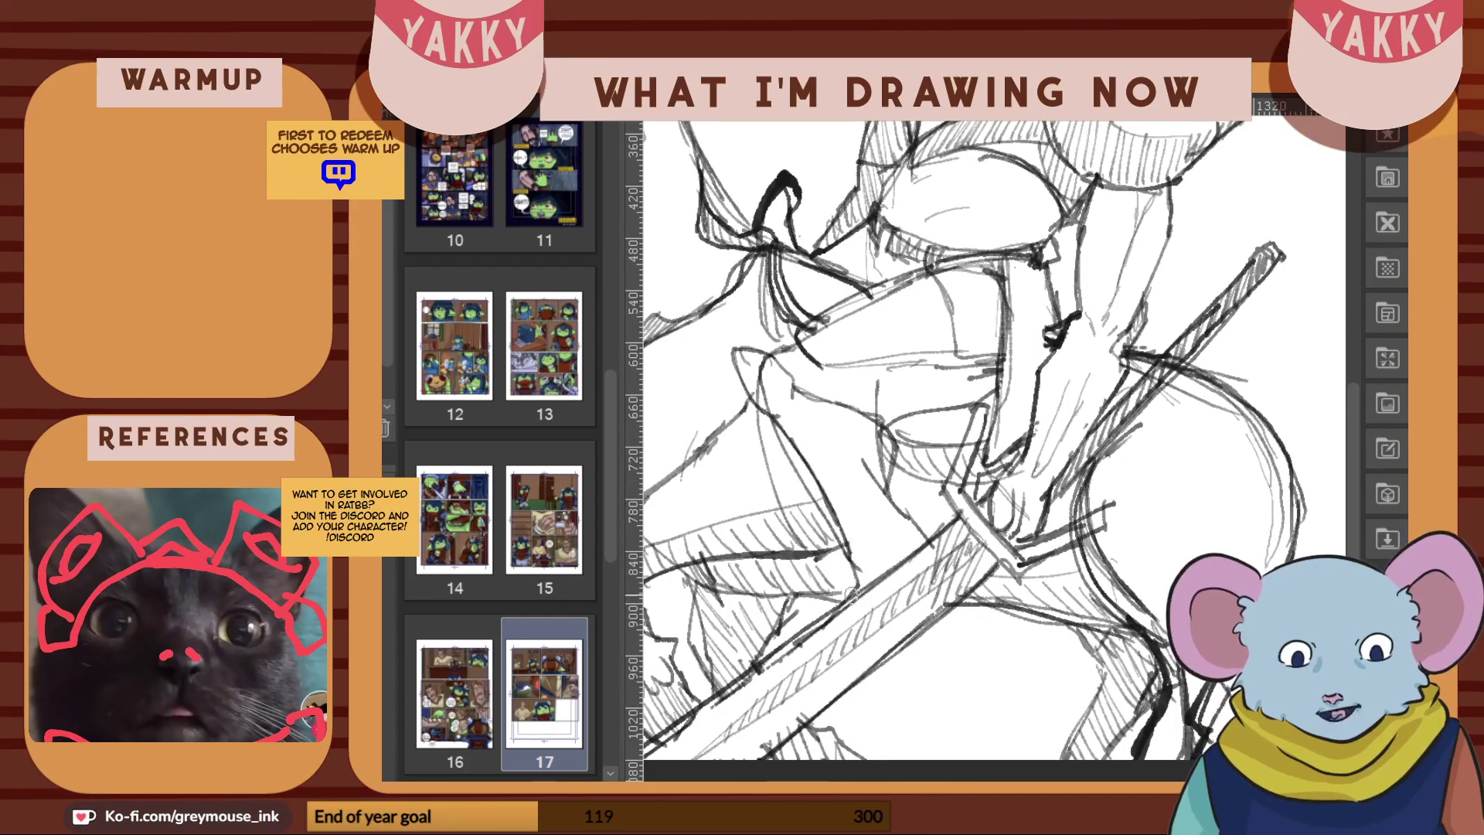
mouse_move(887, 489)
left_mouse_down()
mouse_move(895, 539)
mouse_move(916, 541)
left_mouse_up()
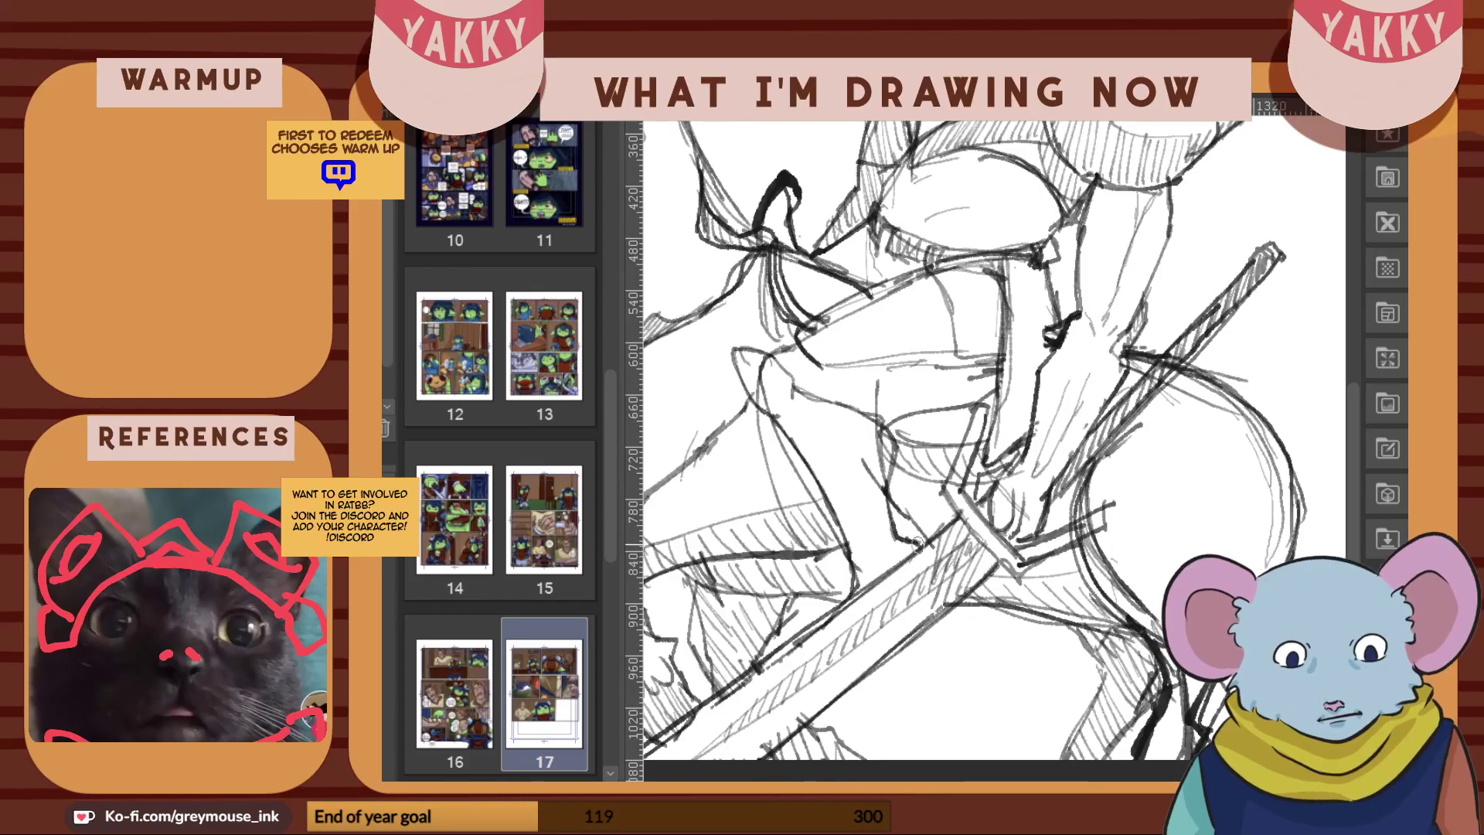
Draw the rider's hatched foot below the sword blade, and reinforce the blade's upper edge and the vertical edge meeting it
left_click_drag(1354, 442, 1354, 481)
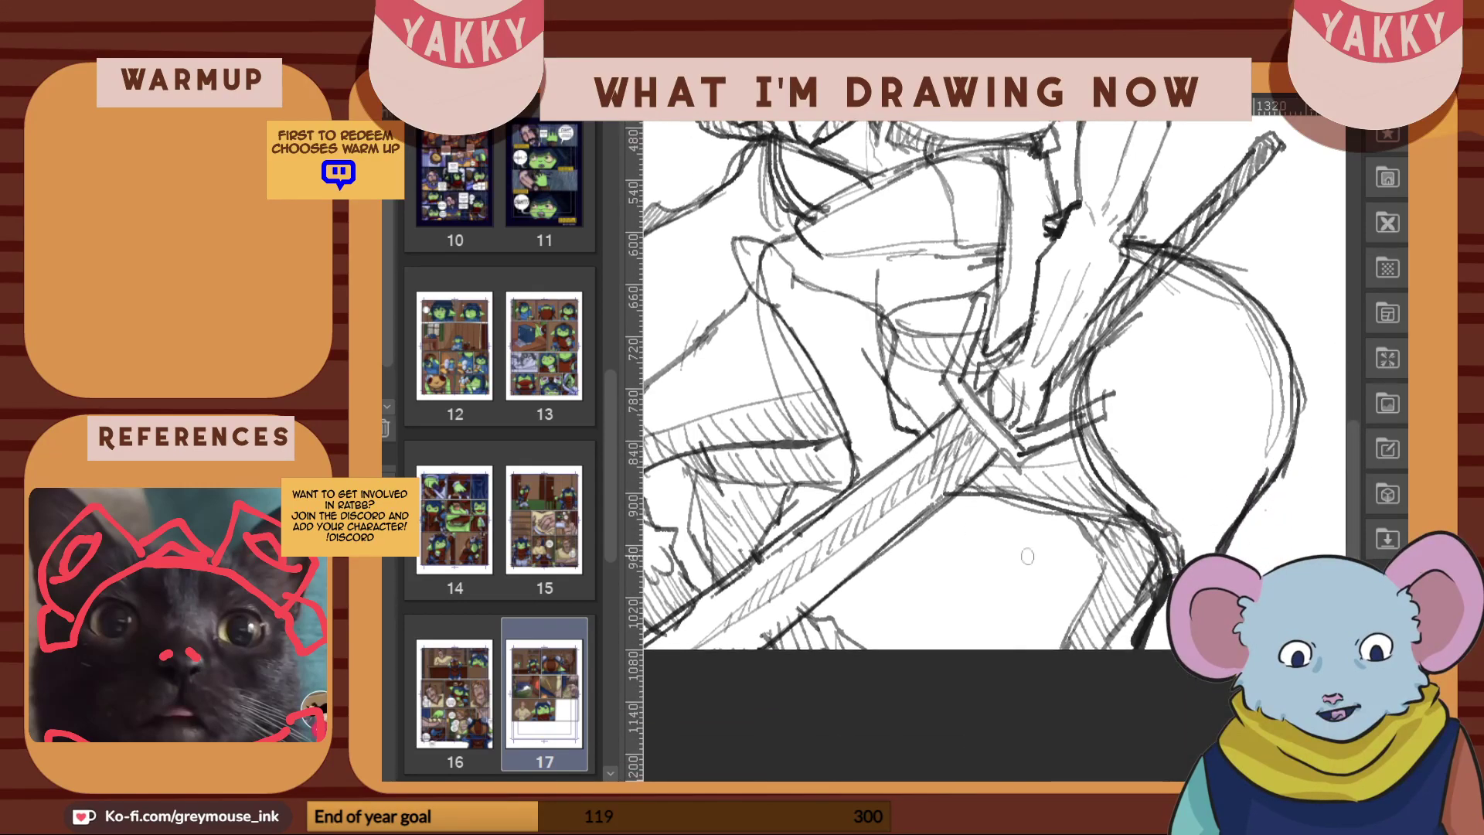
mouse_move(840, 586)
left_mouse_down()
mouse_move(904, 565)
mouse_move(895, 574)
mouse_move(911, 530)
left_mouse_up()
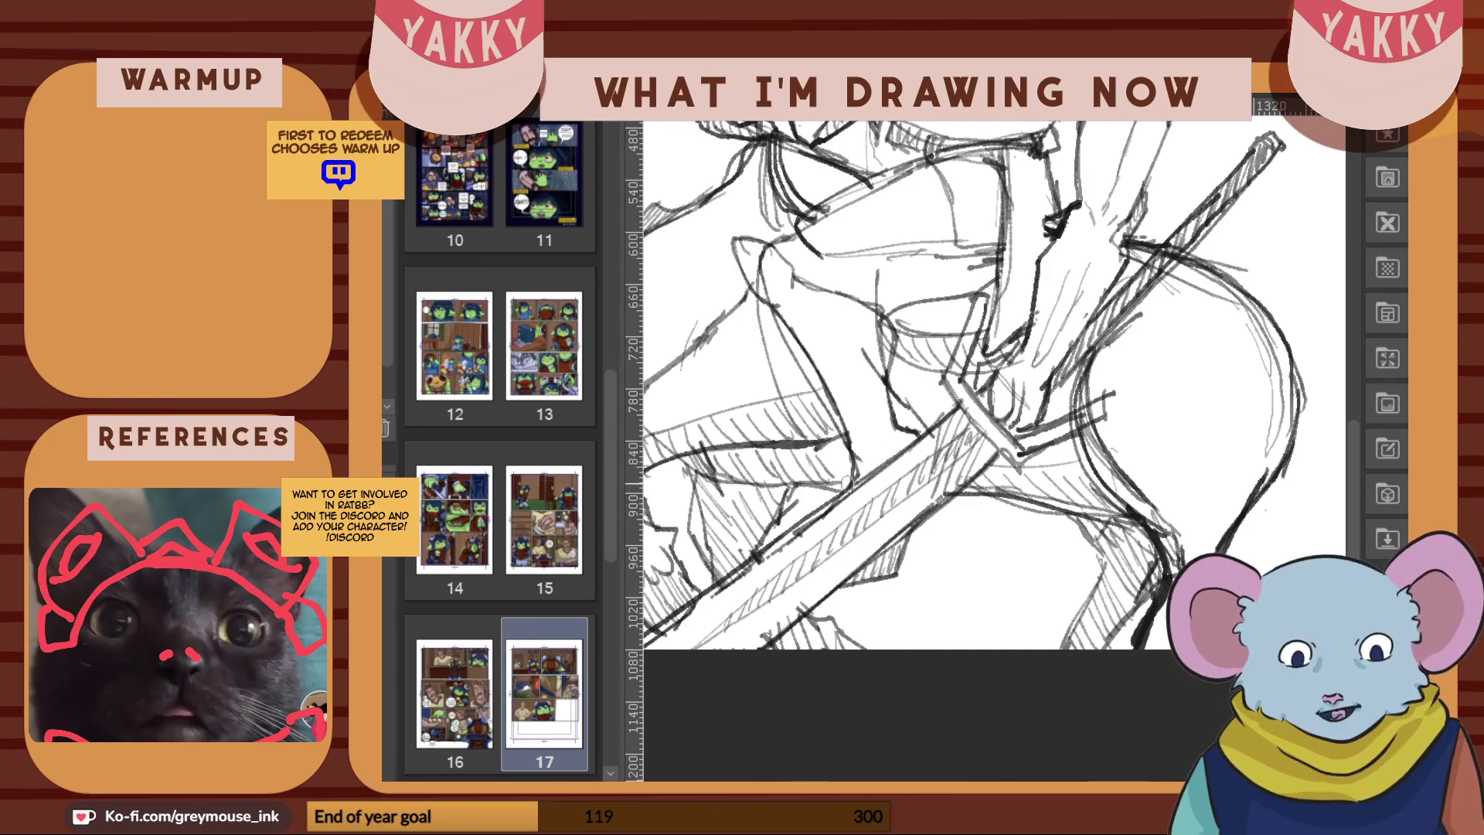
left_click_drag(866, 464, 886, 466)
left_click_drag(888, 446, 910, 449)
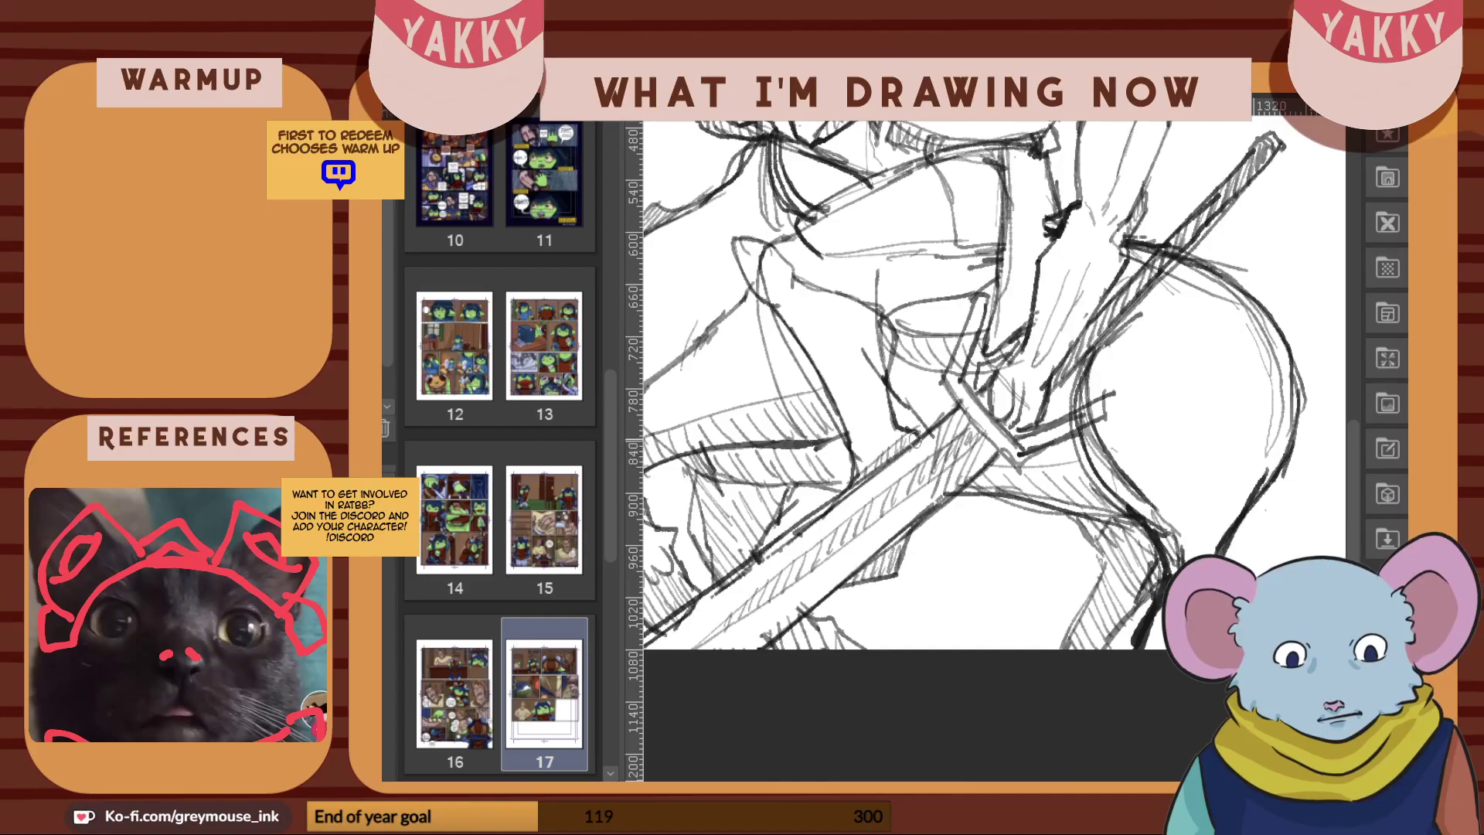
left_click_drag(775, 520, 793, 533)
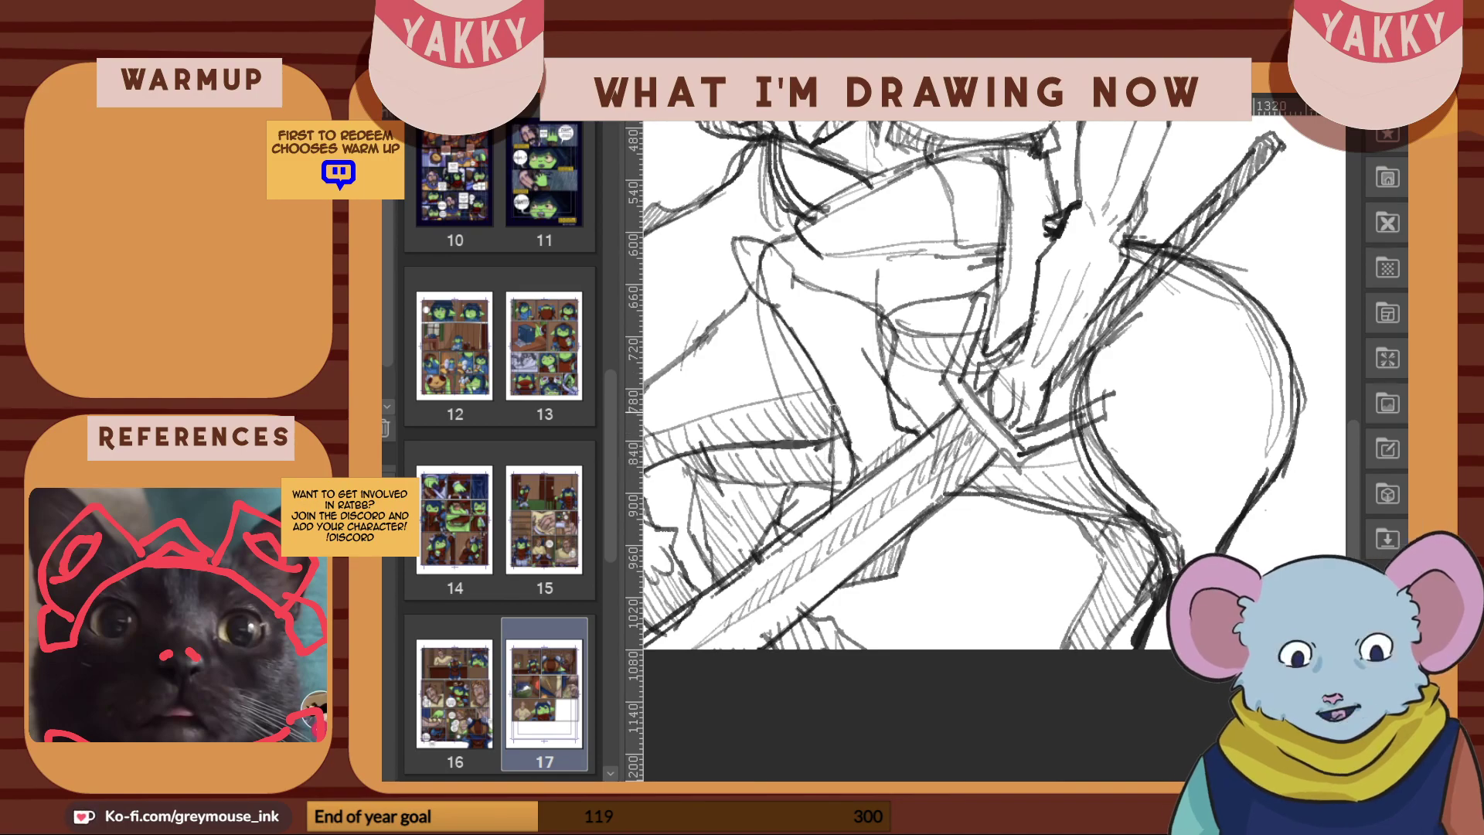
left_click_drag(837, 409, 832, 506)
left_click_drag(835, 410, 833, 477)
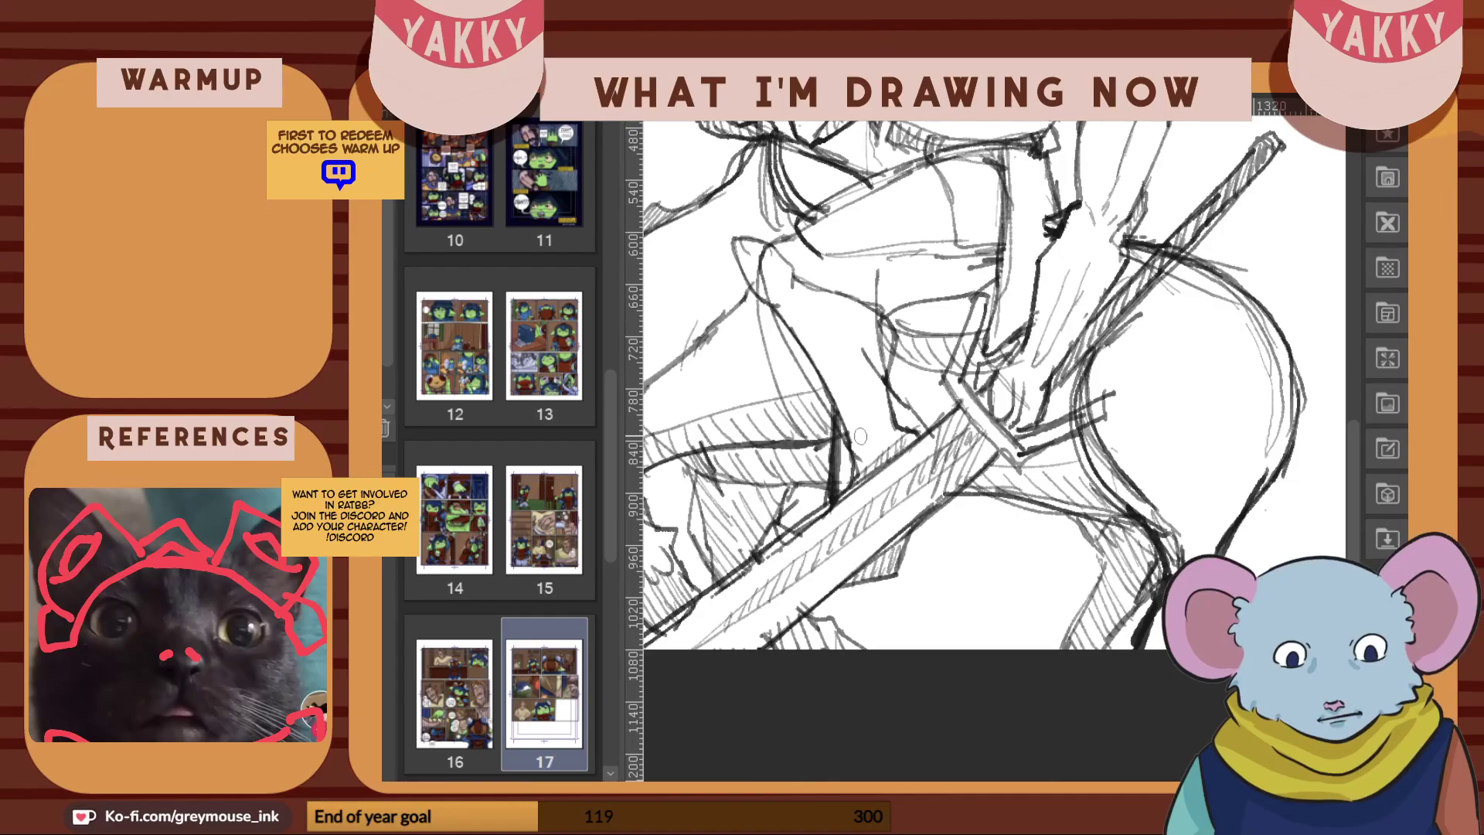
Hatch a shadow band along the underside of the pointed knee guard and back beneath the thigh
left_click_drag(1353, 487, 1353, 408)
key("ctrl+minus")
key("ctrl+minus")
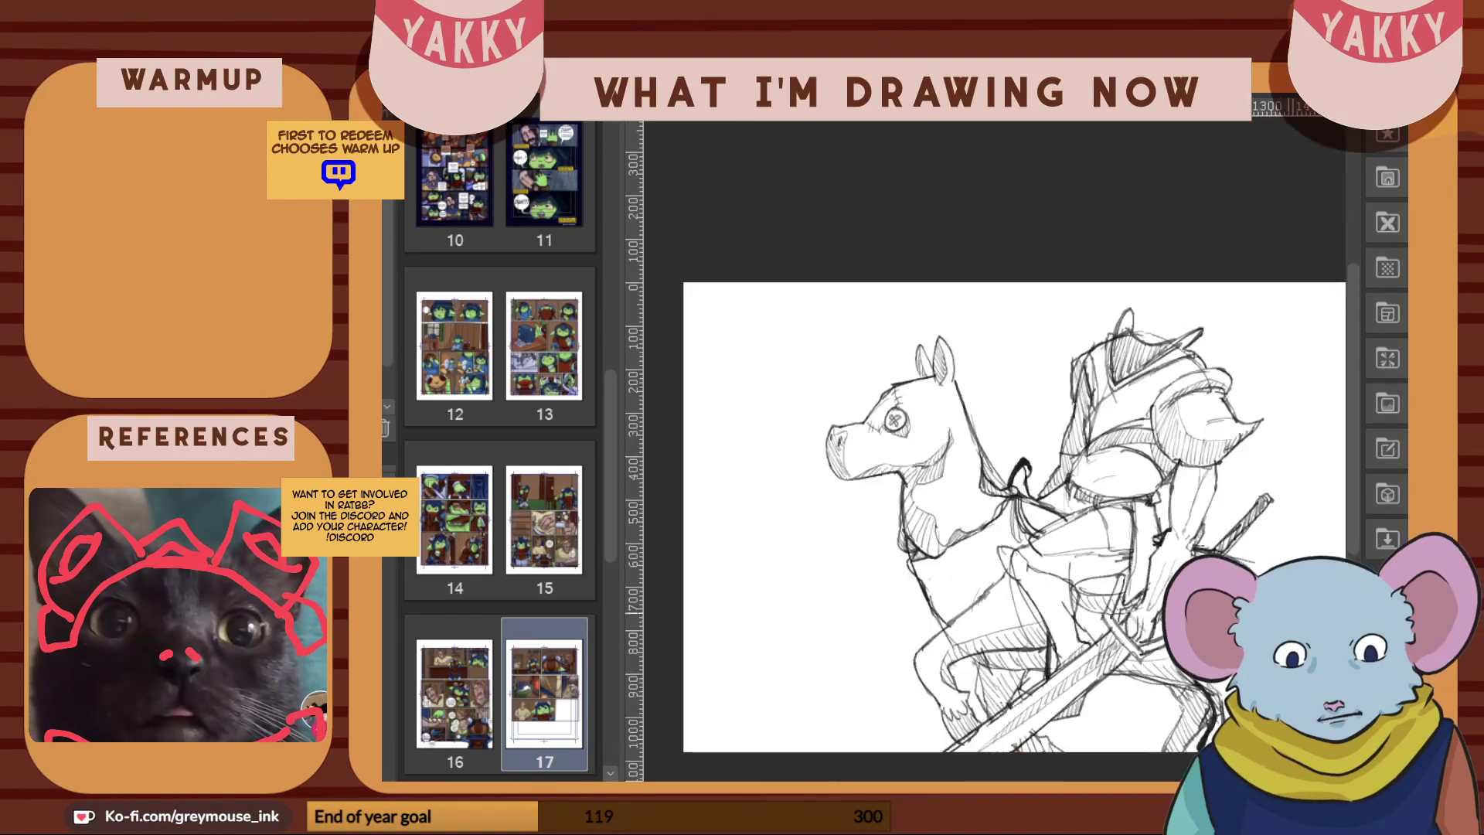
key("ctrl+plus")
key("ctrl+plus")
key("ctrl+plus")
key("ctrl+plus")
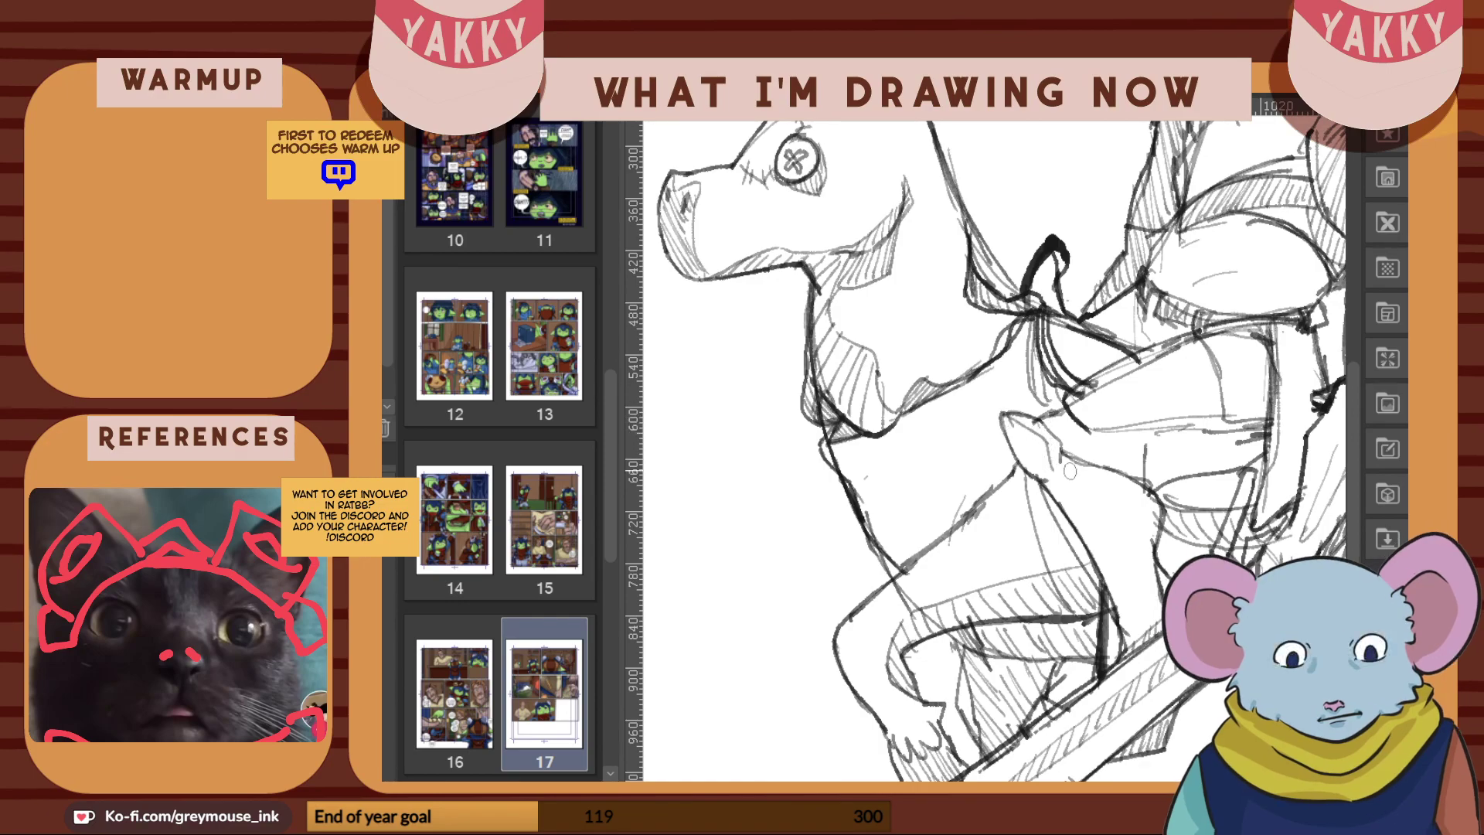
left_click_drag(1059, 474, 1137, 503)
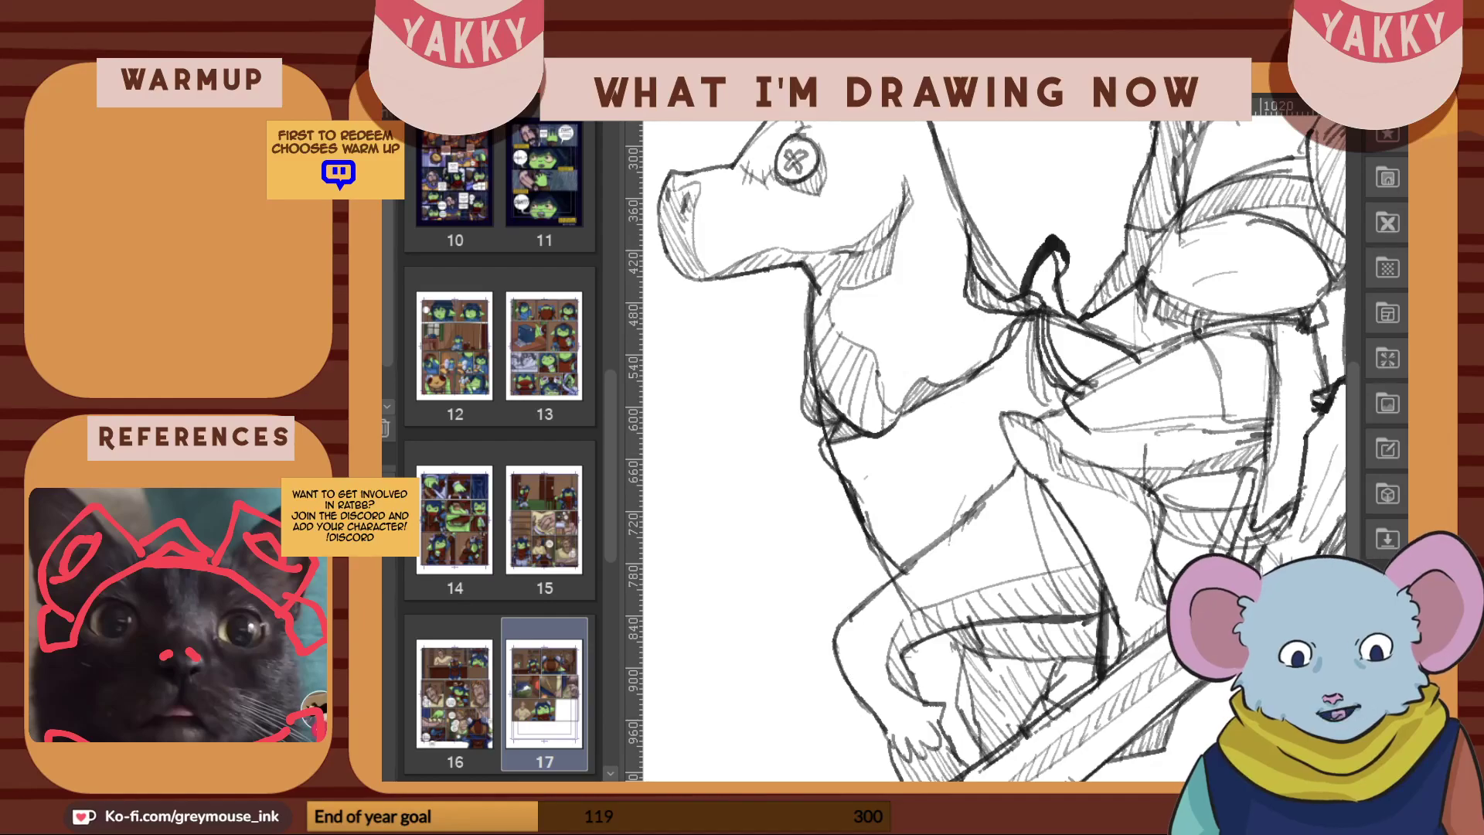
Draw the rider's far shoulder guard with a curved rim, hatched shading and an upward-pointing spike
scroll(995, 451, "right", 5)
scroll(1333, 415, "up", 3)
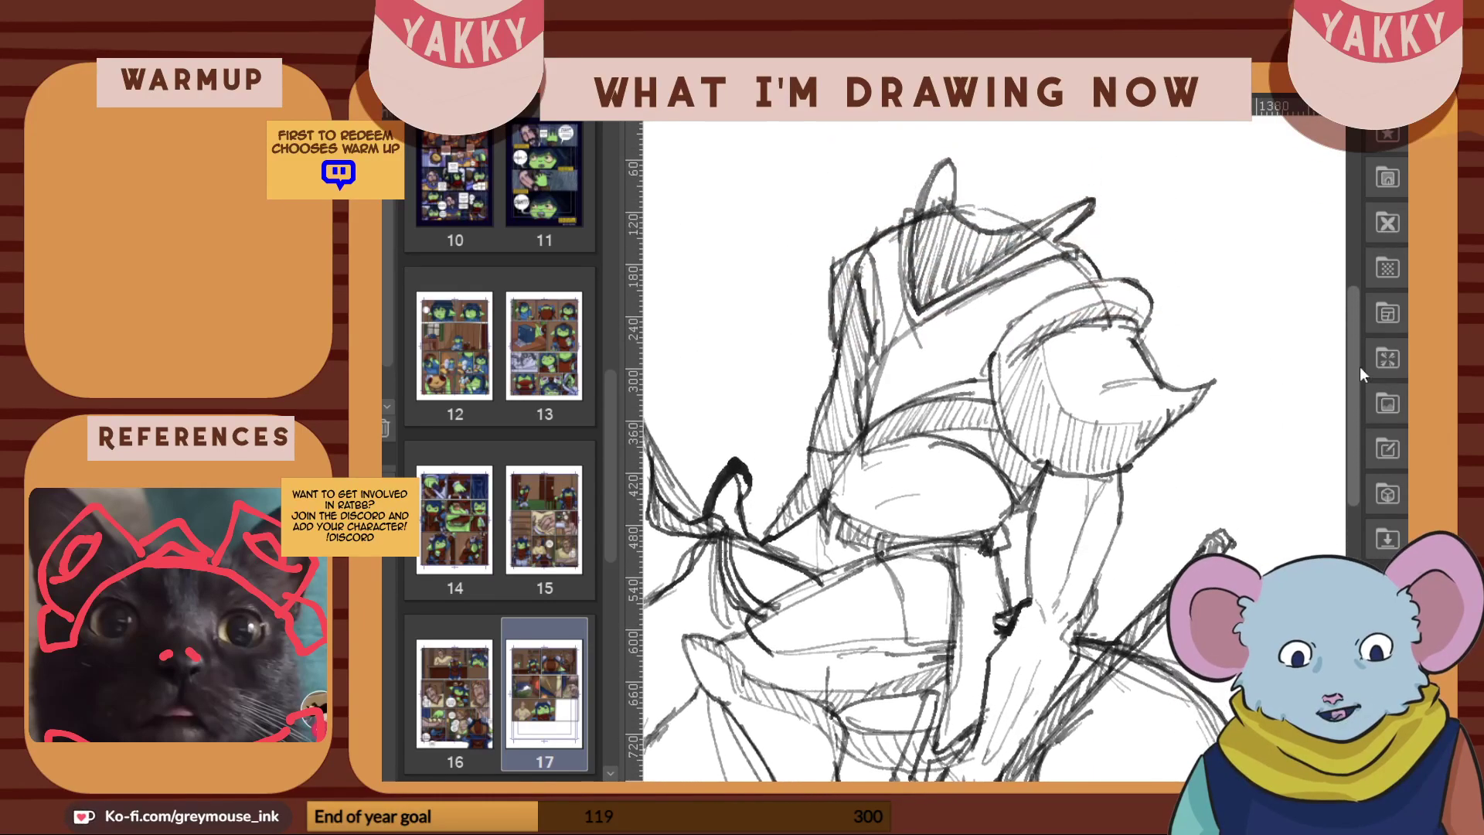
scroll(1334, 415, "down", 4)
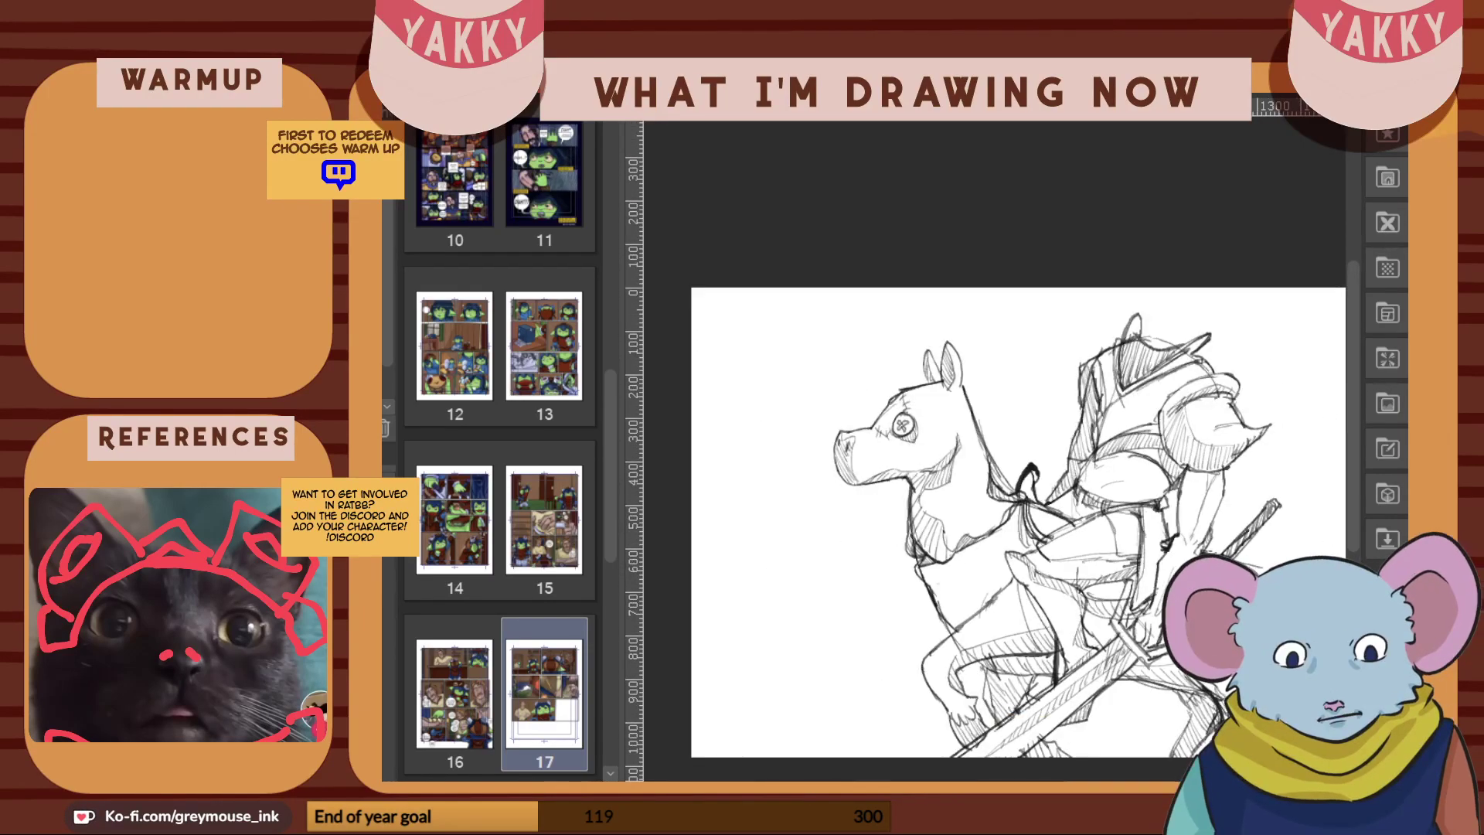
scroll(995, 451, "left", 1)
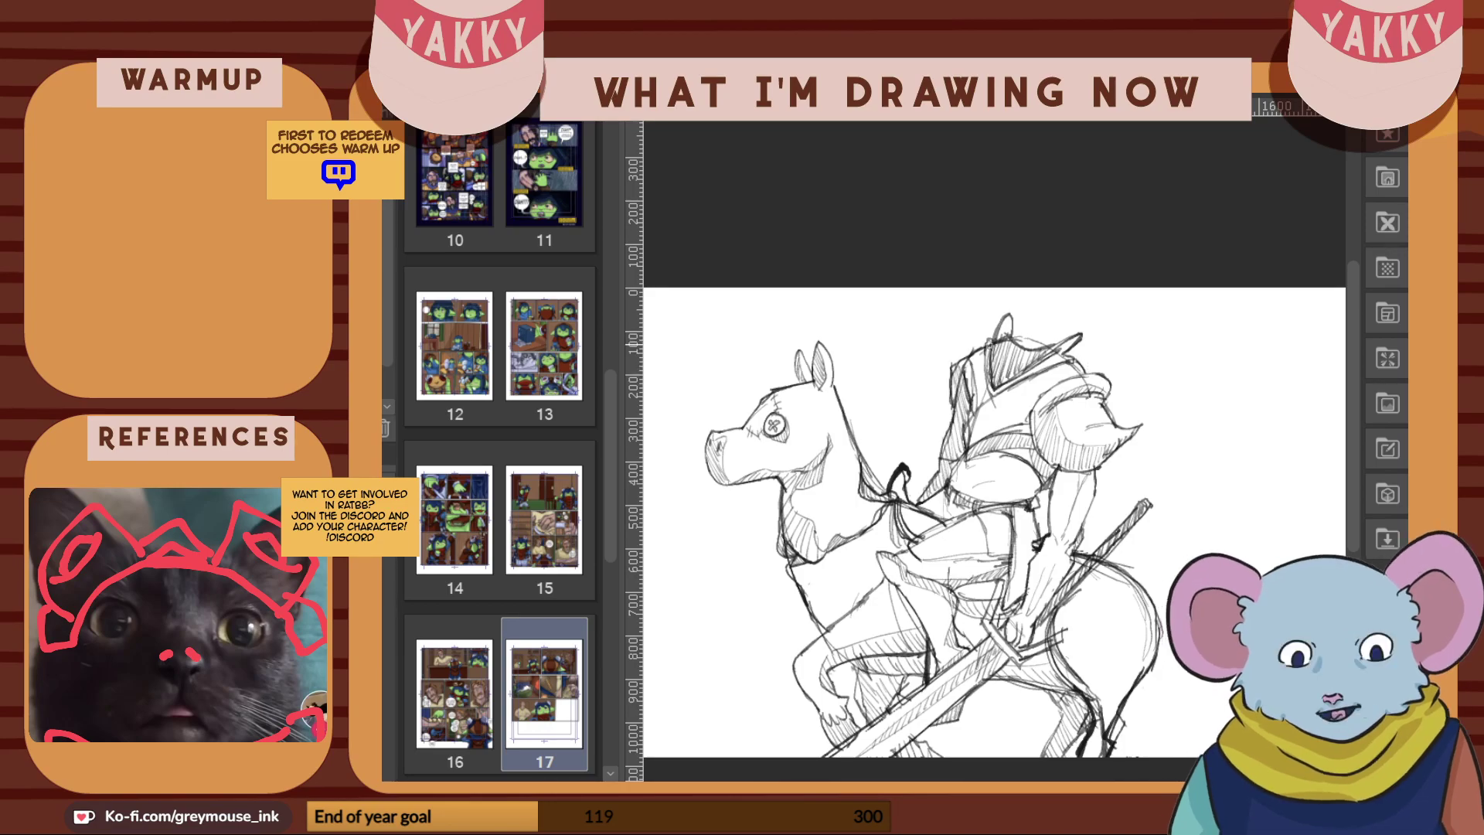
mouse_move(989, 338)
left_mouse_down()
mouse_move(971, 388)
mouse_move(976, 341)
left_mouse_up()
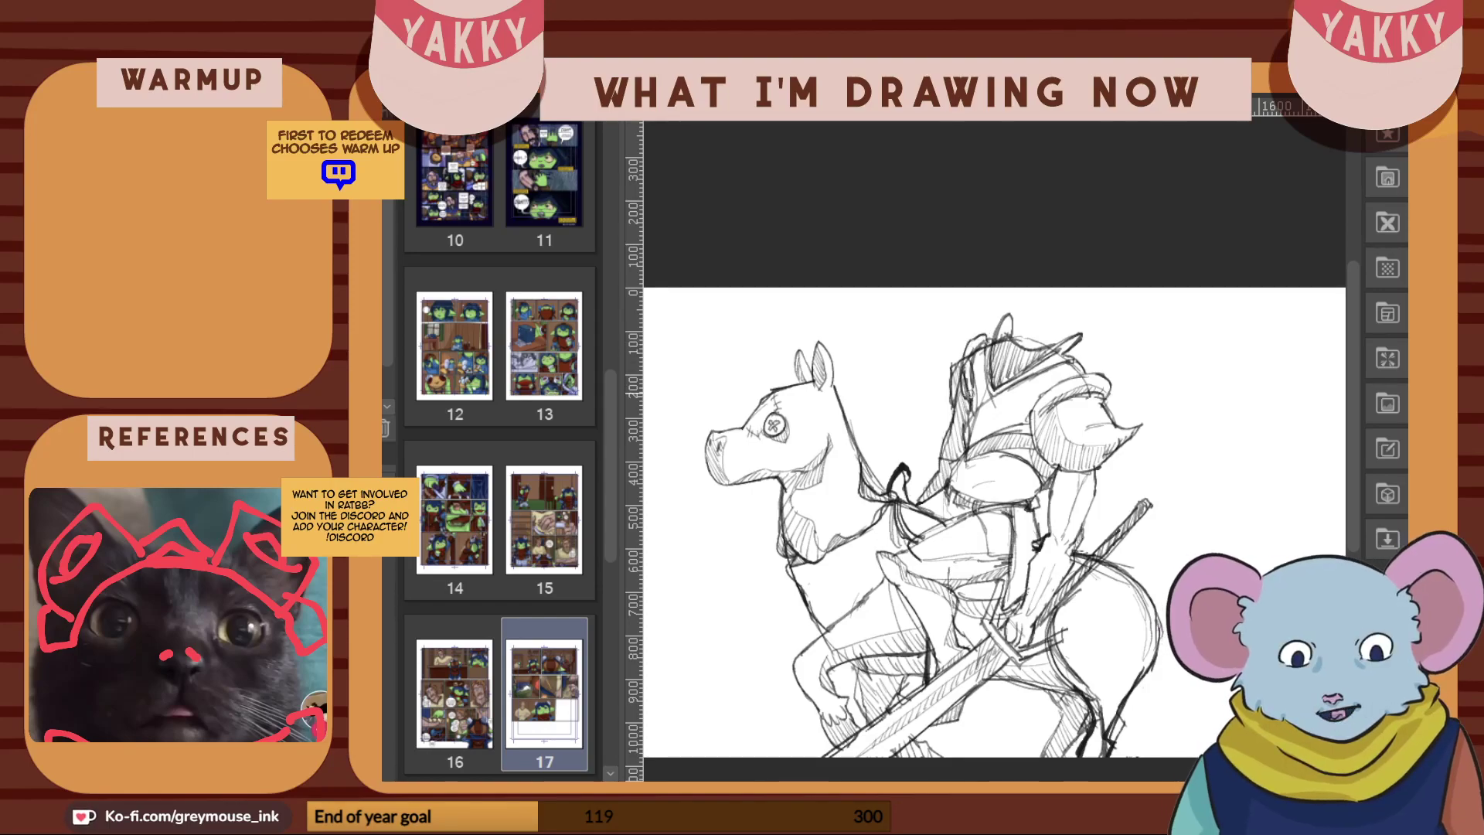
scroll(971, 512, "up", 2)
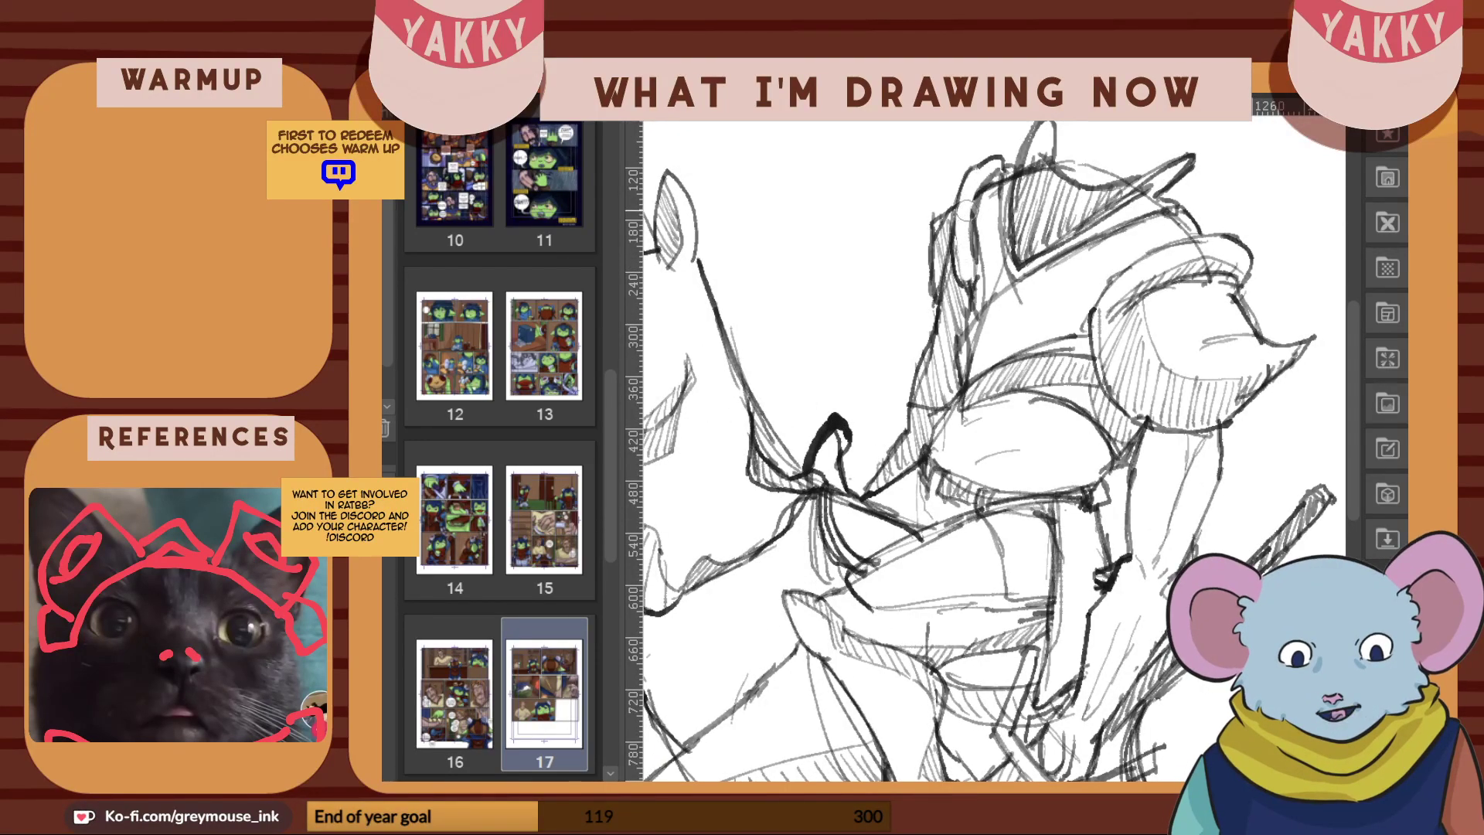
key("ctrl+z")
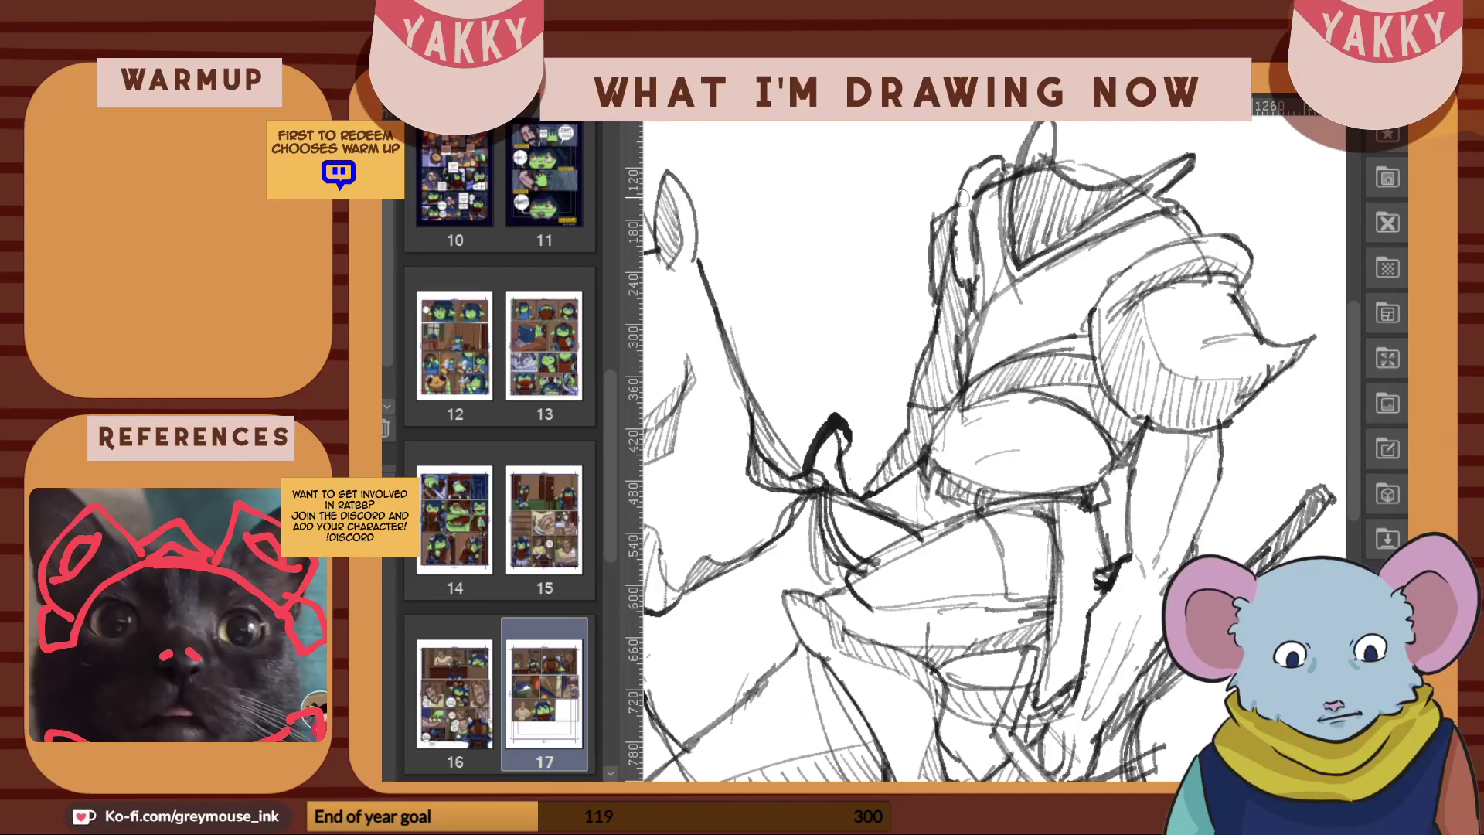
left_click_drag(959, 223, 963, 264)
left_click_drag(958, 203, 952, 260)
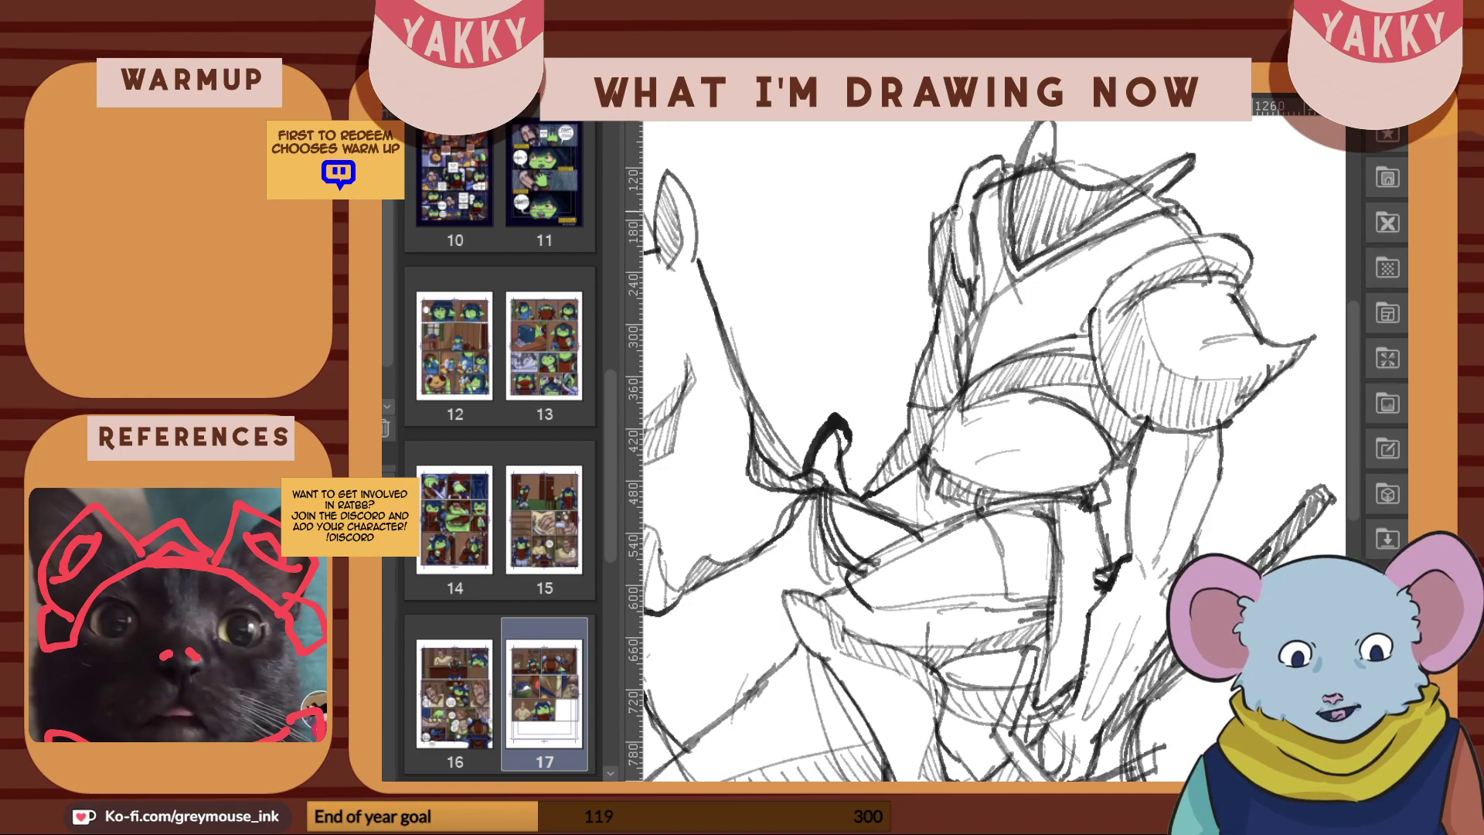
mouse_move(961, 184)
left_mouse_down()
mouse_move(906, 221)
mouse_move(882, 188)
mouse_move(904, 303)
mouse_move(945, 311)
mouse_move(969, 289)
mouse_move(925, 313)
left_mouse_up()
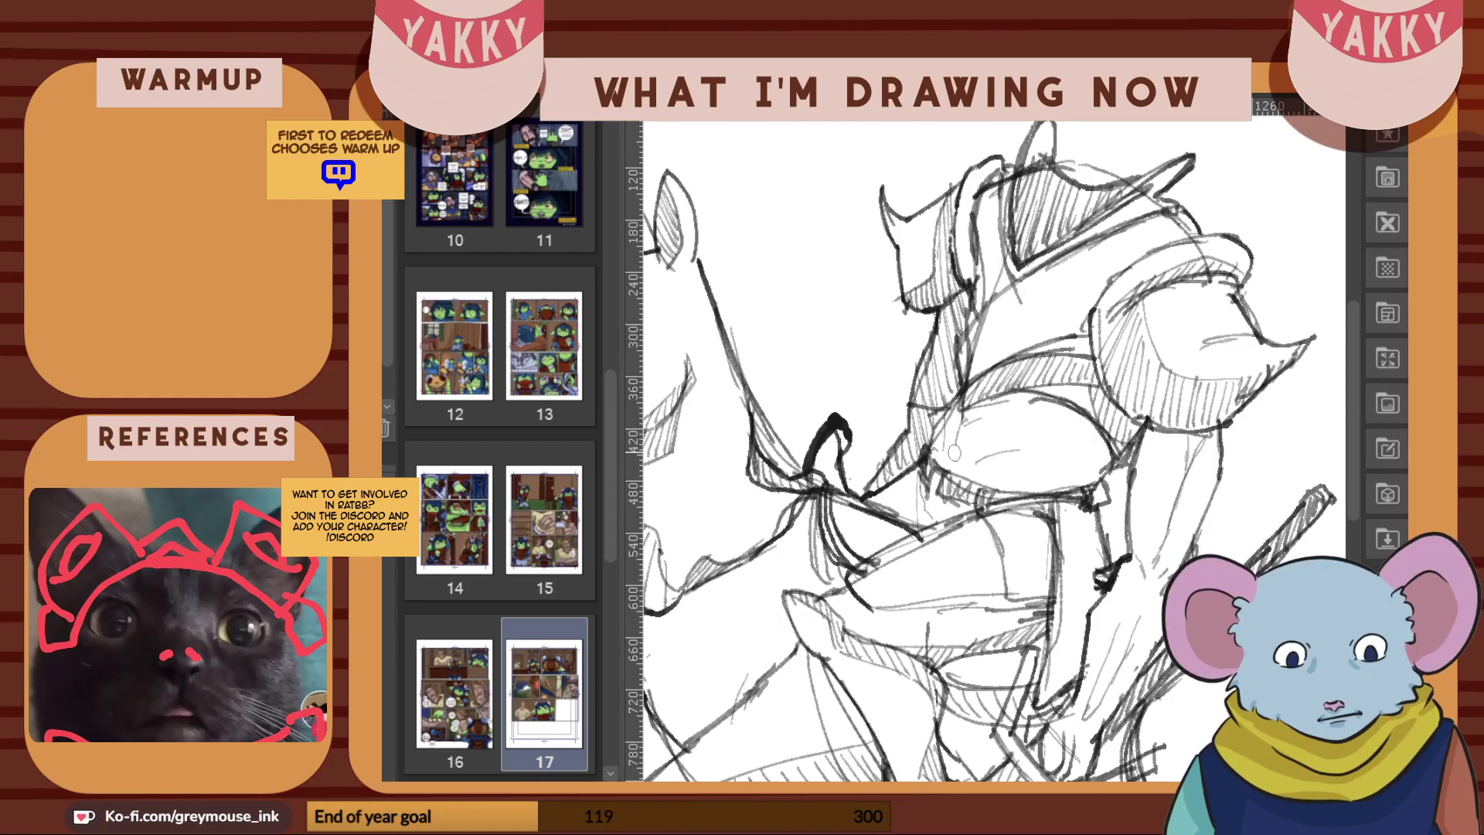
Add curved, hatched armour bands across the rider's belly and fill the area above the belt with scribbled texture
left_click_drag(955, 444, 1103, 457)
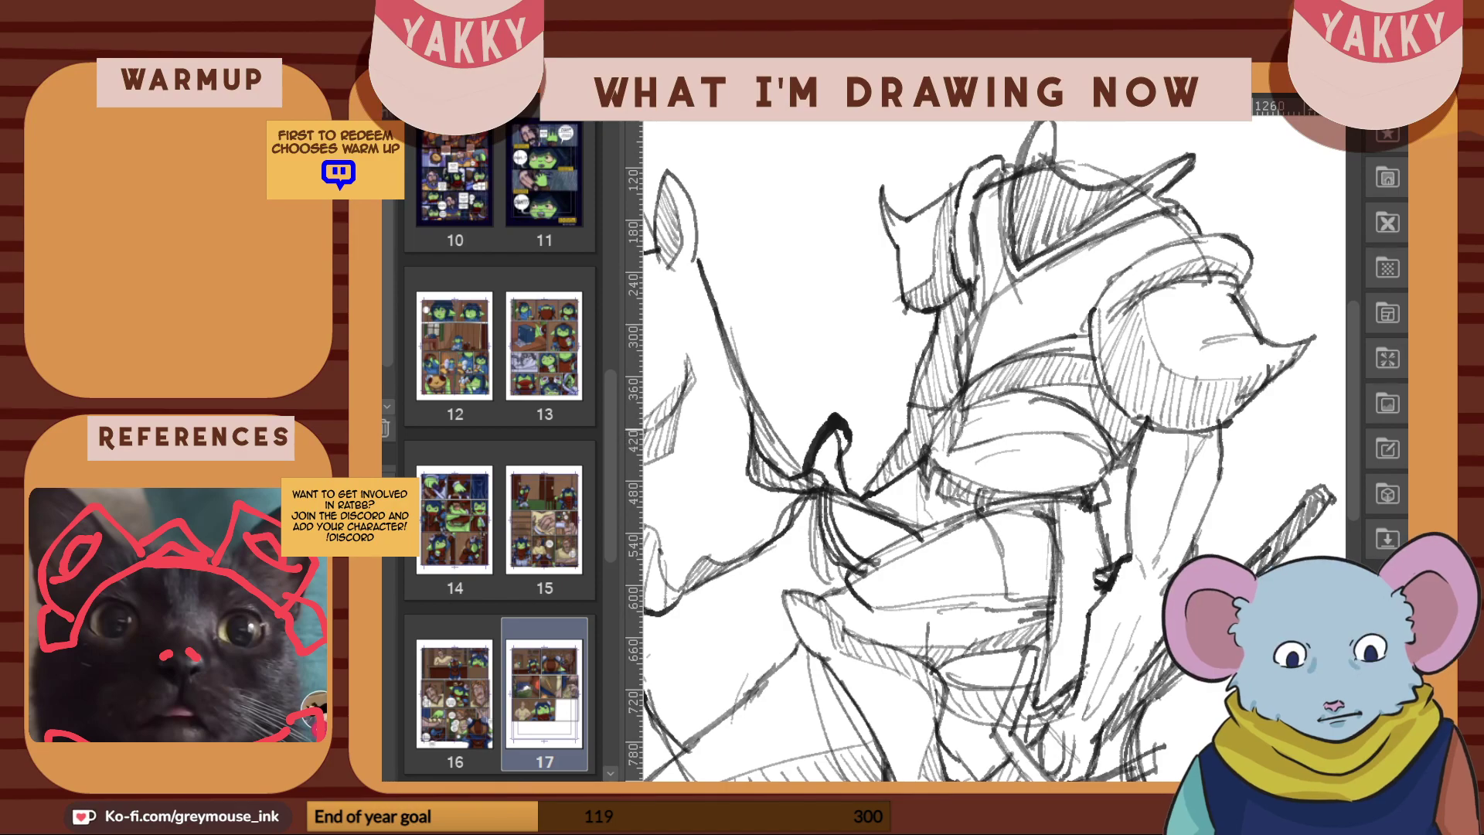
mouse_move(972, 425)
left_mouse_down()
mouse_move(1098, 404)
mouse_move(1107, 418)
left_mouse_up()
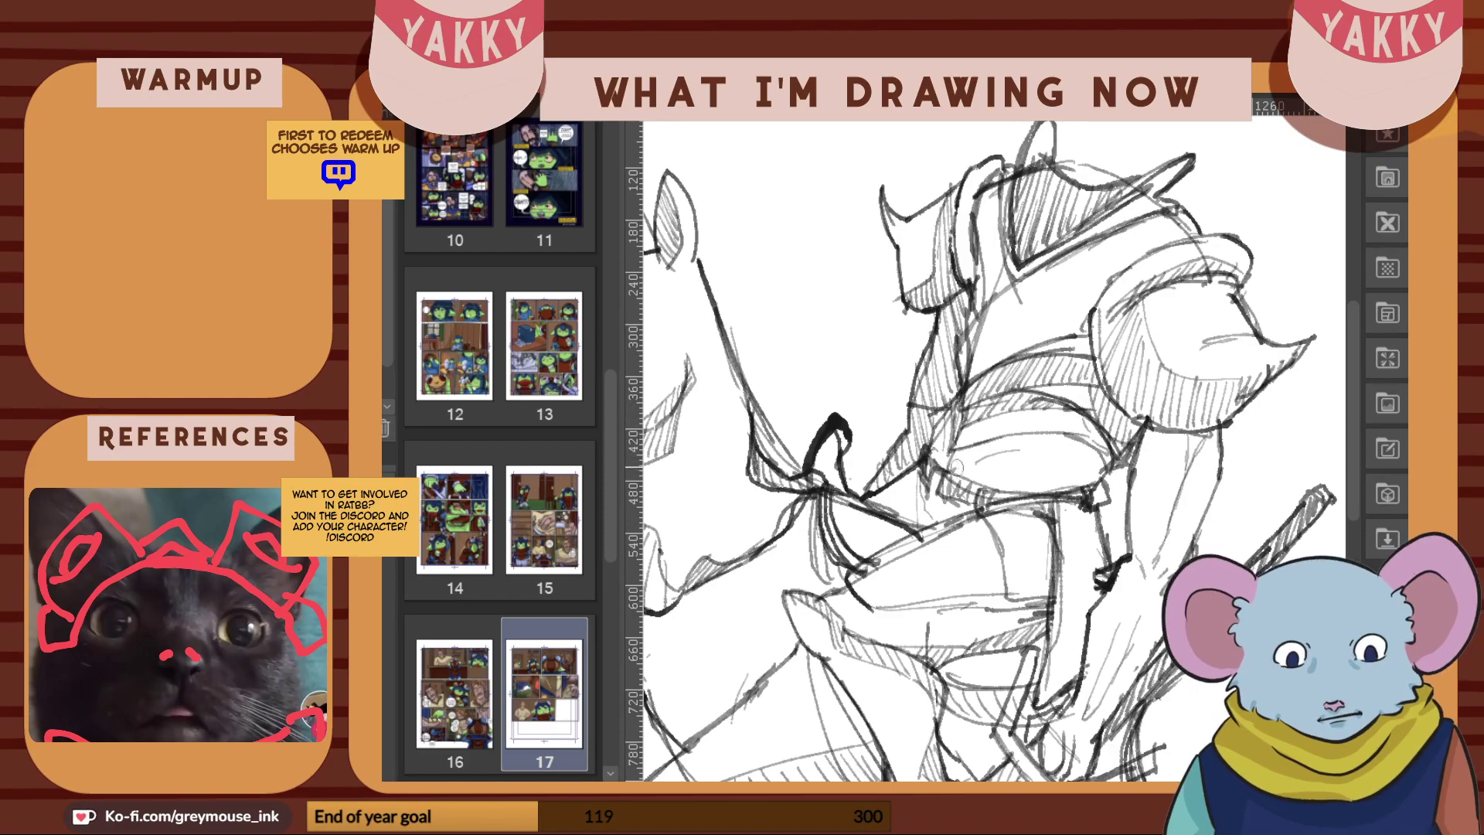
left_click_drag(993, 460, 1072, 460)
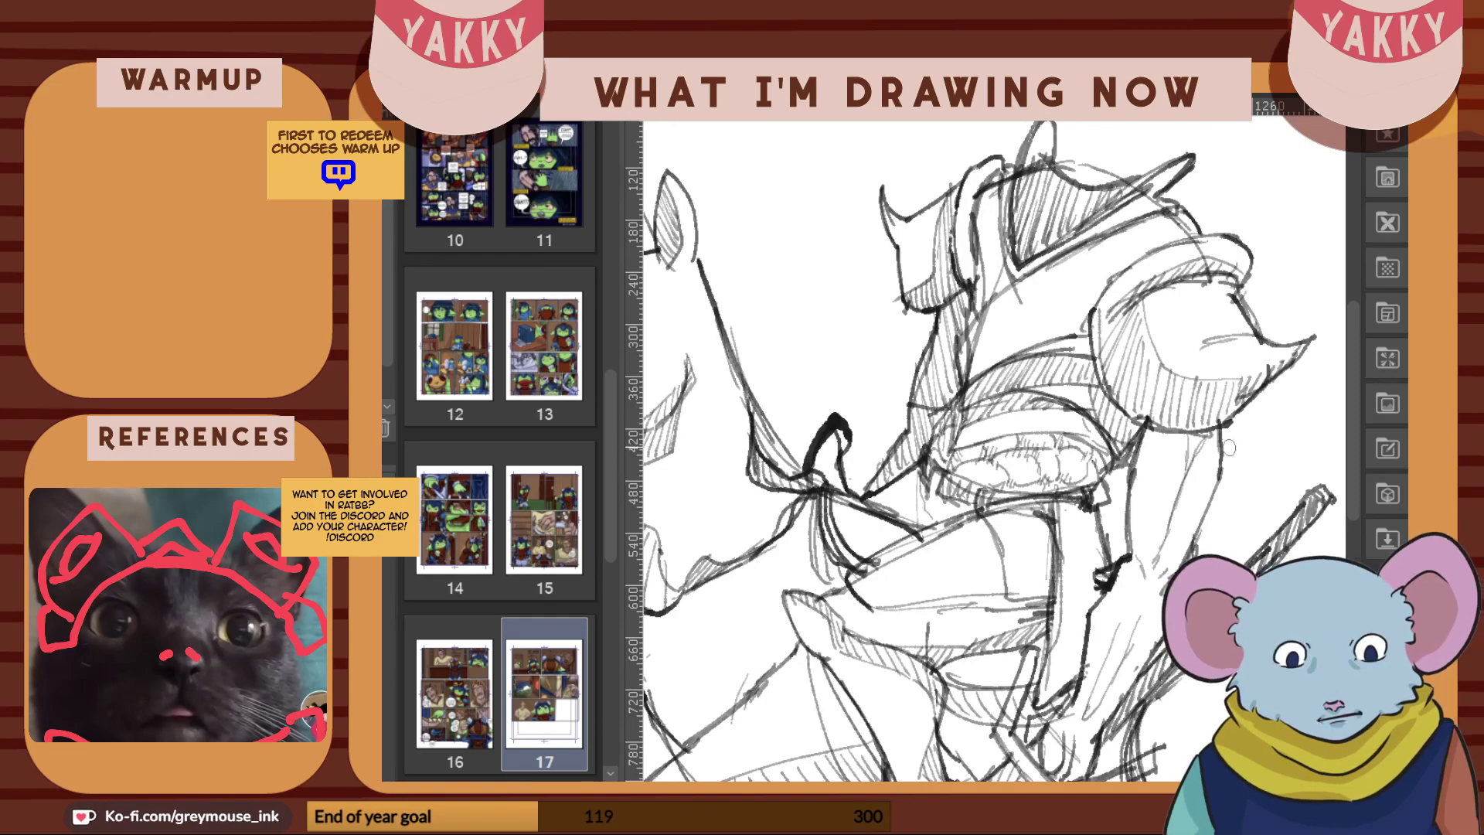
scroll(1123, 480, "down", 2)
mouse_move(997, 786)
left_mouse_down()
mouse_move(1059, 787)
mouse_move(1034, 787)
left_mouse_up()
scroll(995, 521, "right", 1)
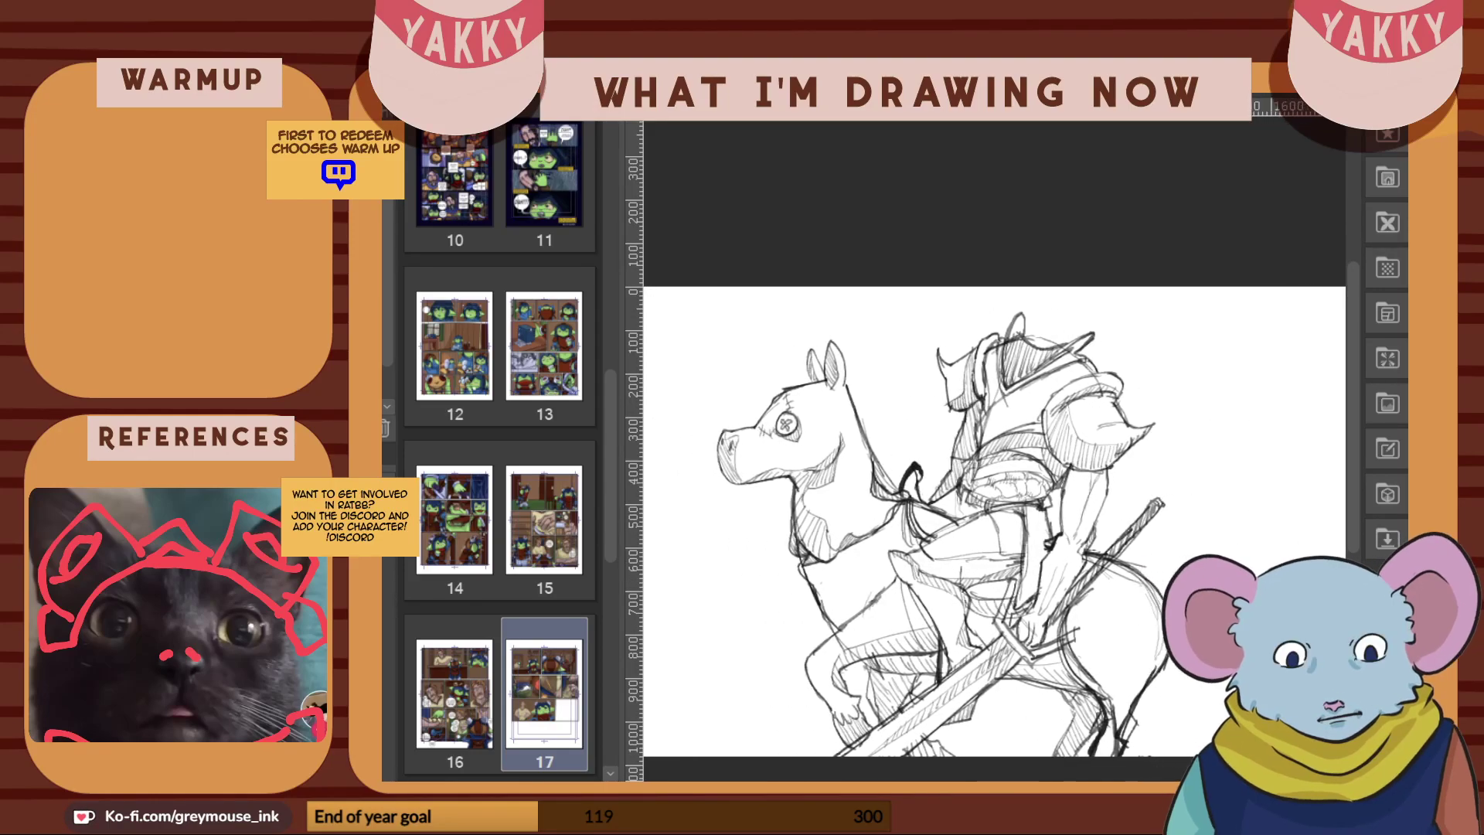
mouse_move(1353, 464)
left_mouse_down()
mouse_move(1357, 498)
mouse_move(1357, 473)
left_mouse_up()
scroll(932, 413, "up", 2)
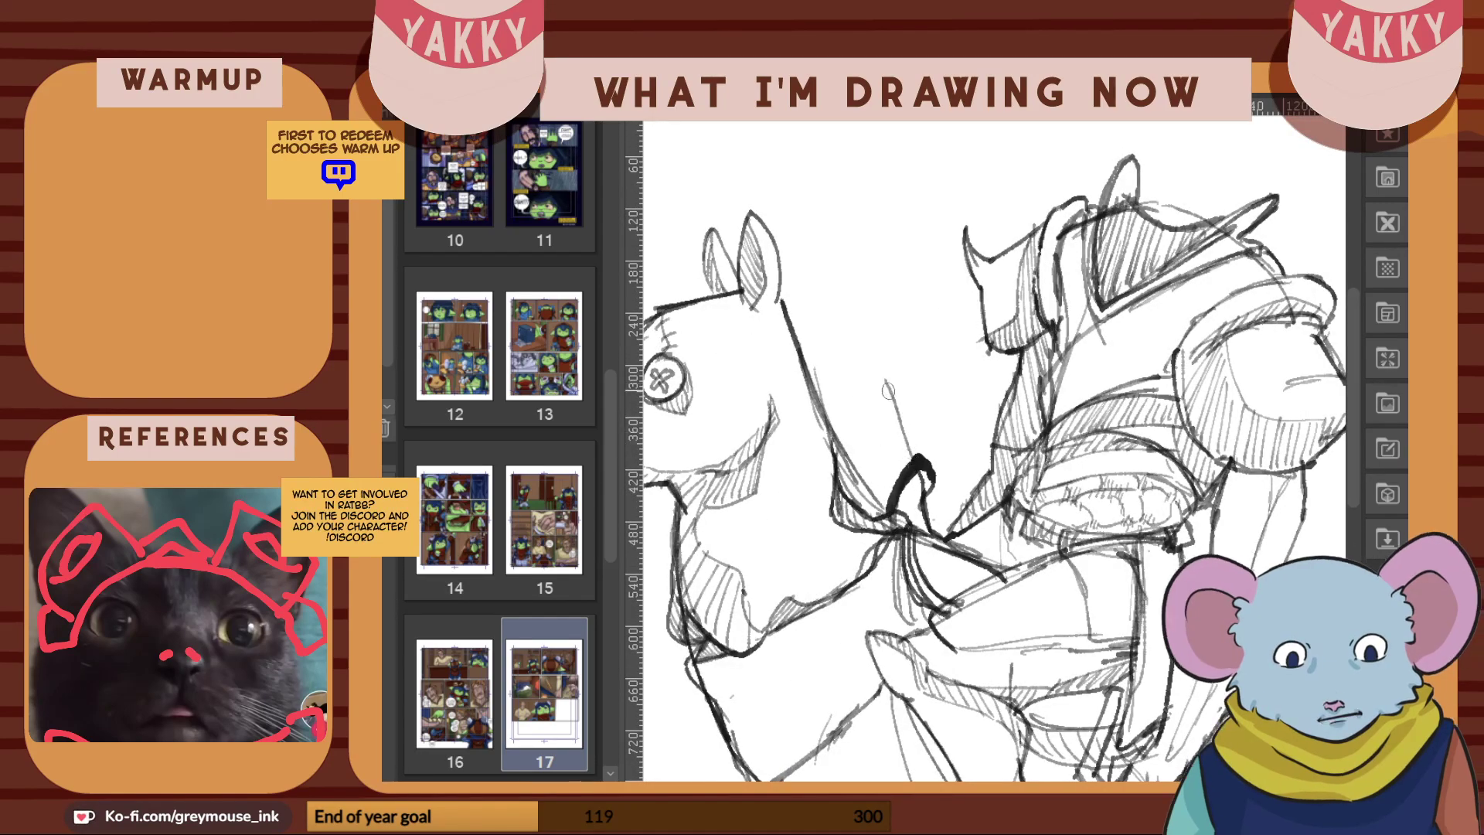
left_click_drag(861, 321, 908, 451)
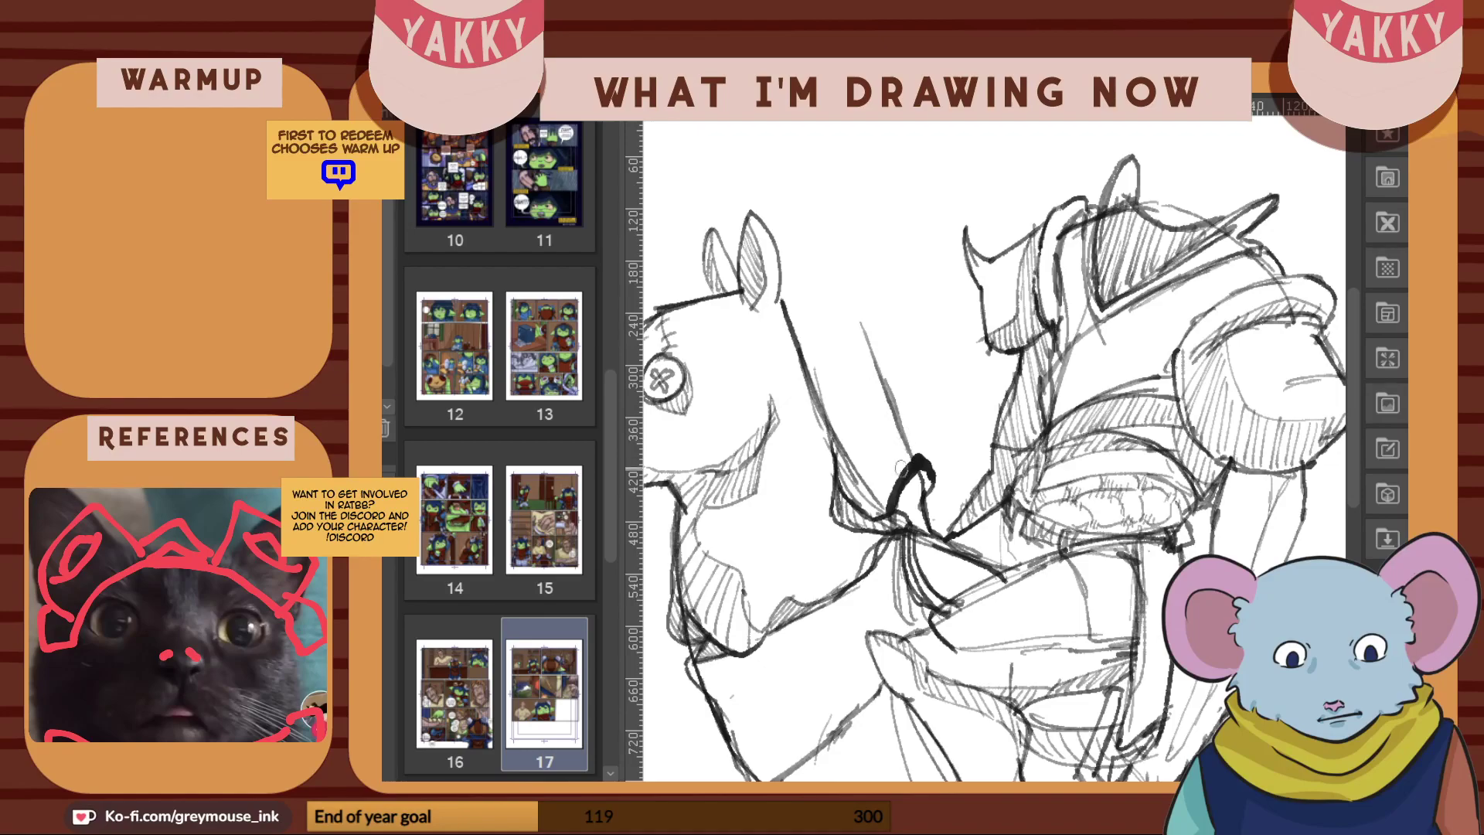
key("ctrl+z")
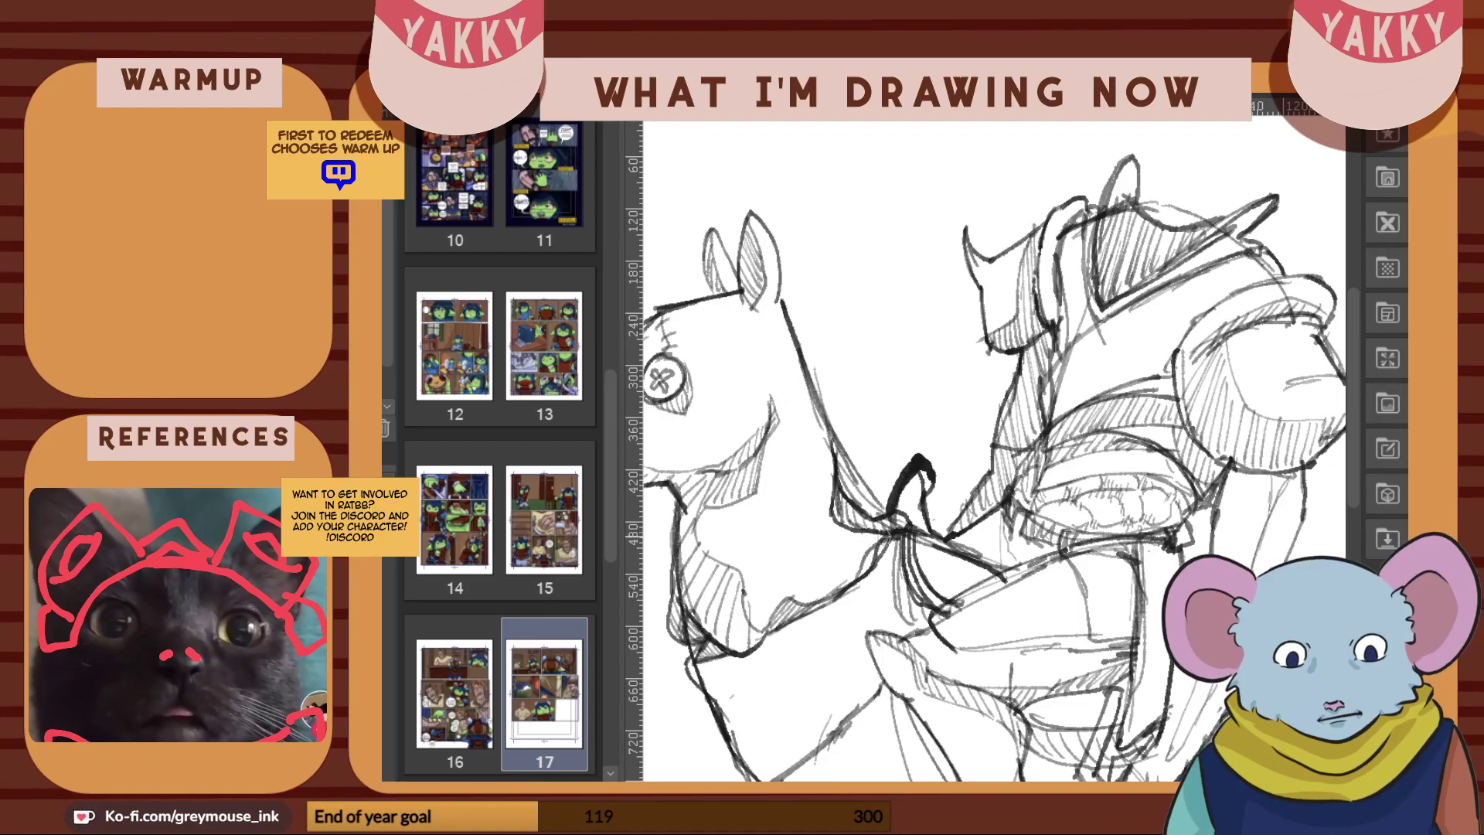
Draw an upright arrow with a barbed shaft and round tip standing at the base of the horse's neck
left_click_drag(1357, 426, 1356, 468)
scroll(1291, 641, "down", 1)
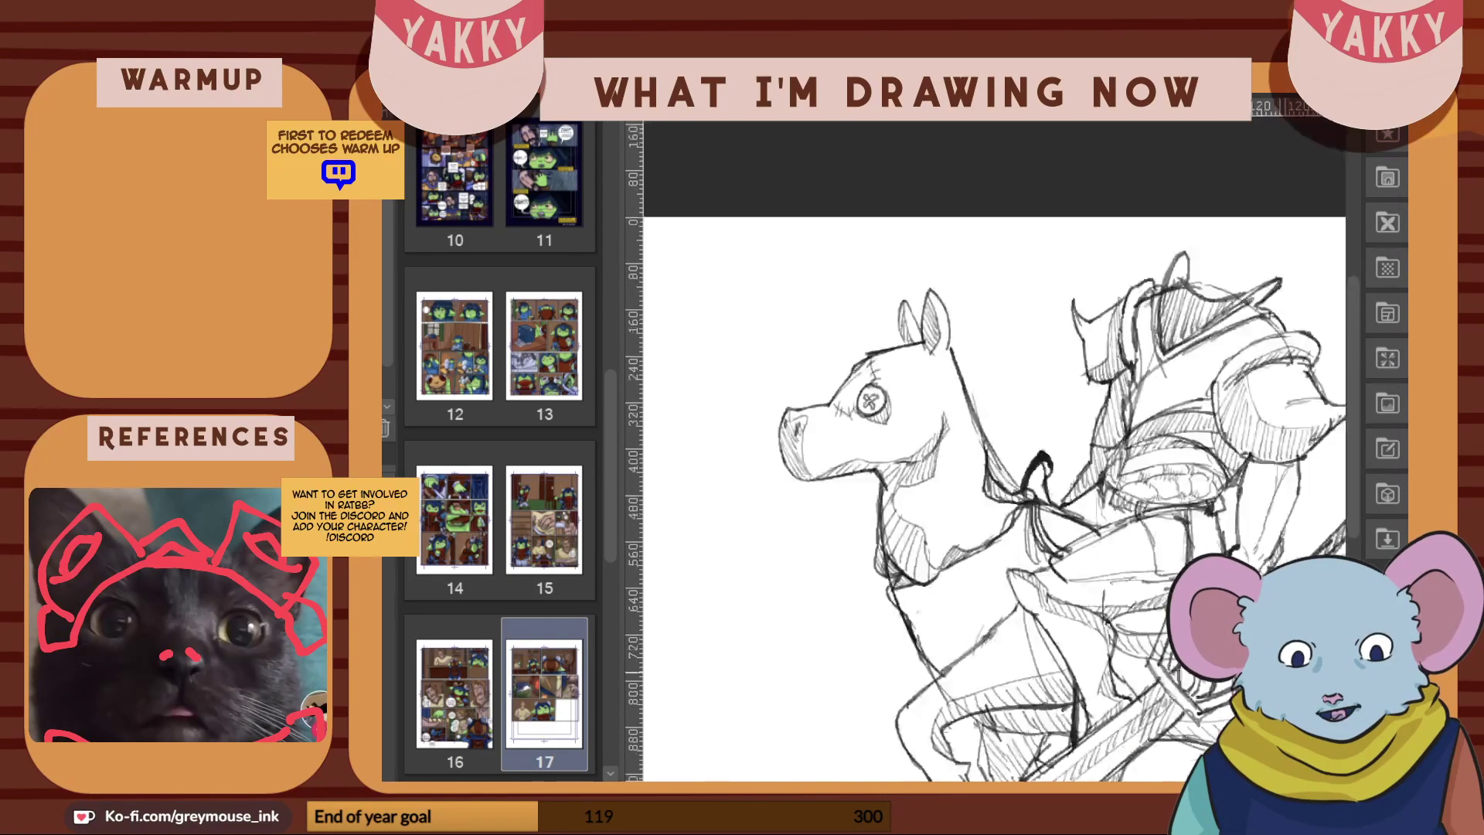
left_click_drag(1005, 494, 1004, 417)
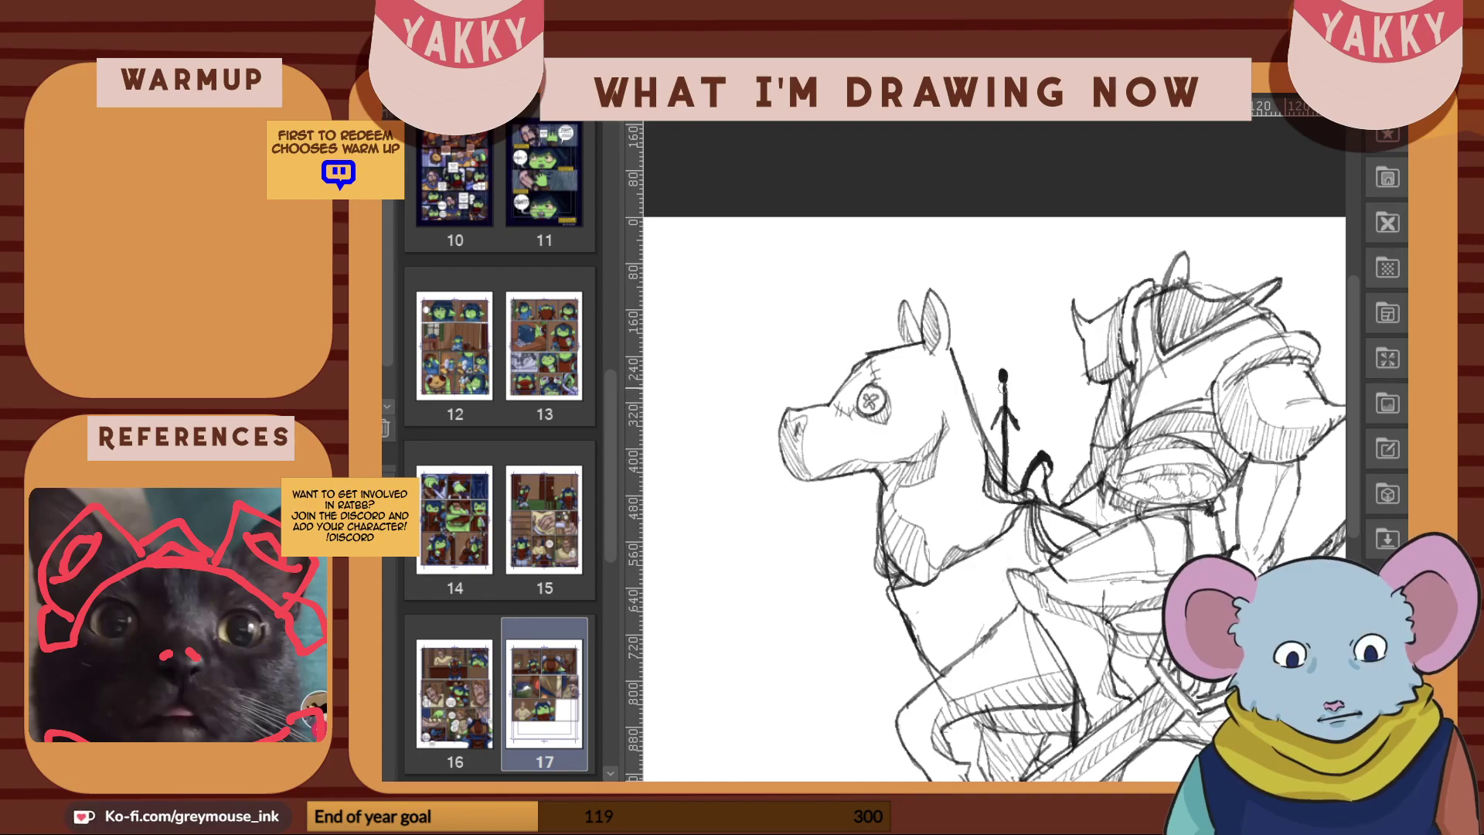
scroll(1341, 481, "down", 2)
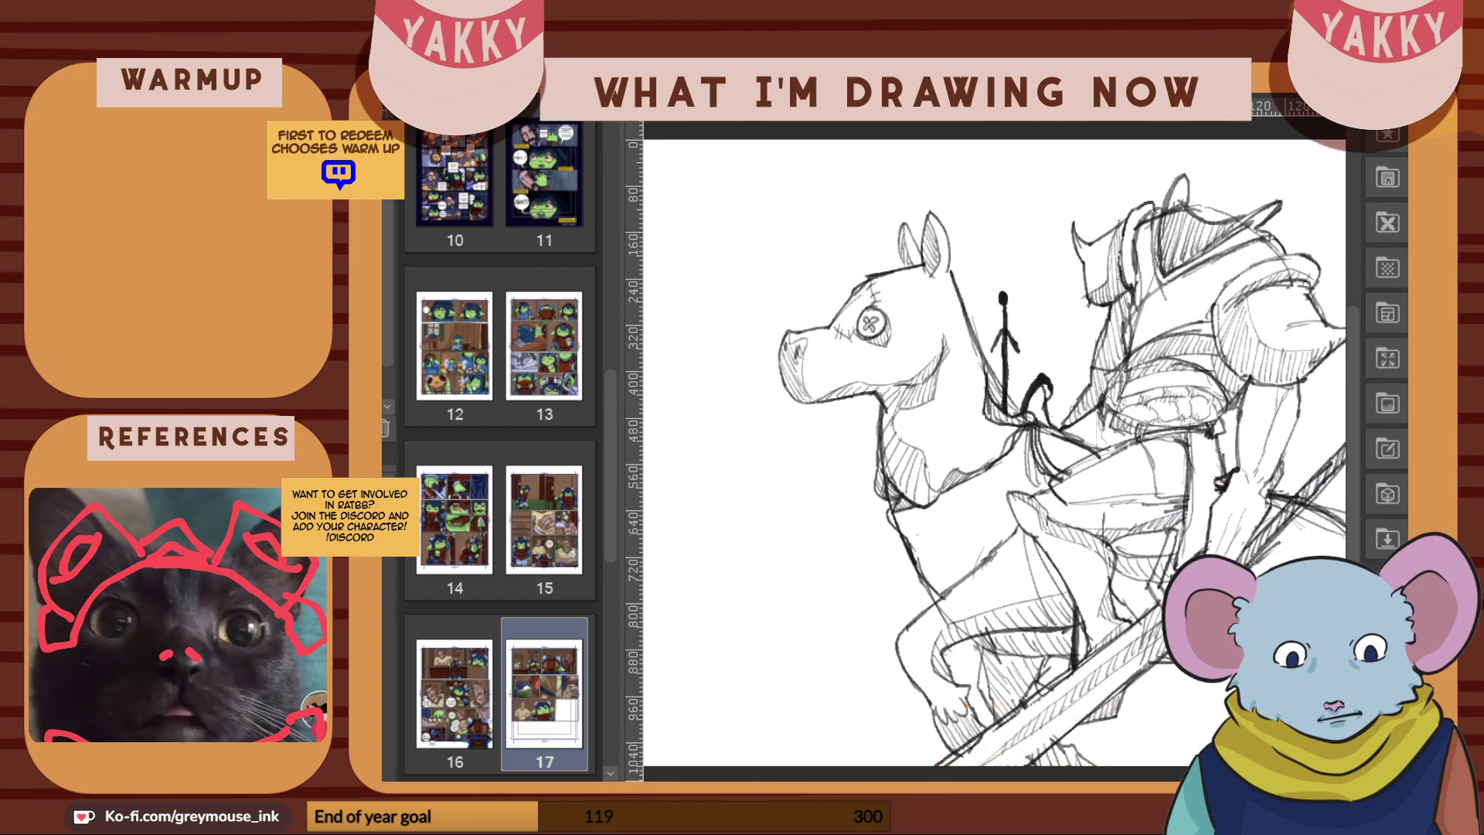
scroll(995, 469, "right", 5)
mouse_move(978, 565)
left_mouse_down()
mouse_move(1044, 504)
mouse_move(1041, 539)
mouse_move(1045, 523)
mouse_move(1030, 550)
mouse_move(1046, 503)
left_mouse_up()
key("ctrl+z")
key("ctrl+z")
key("ctrl+z")
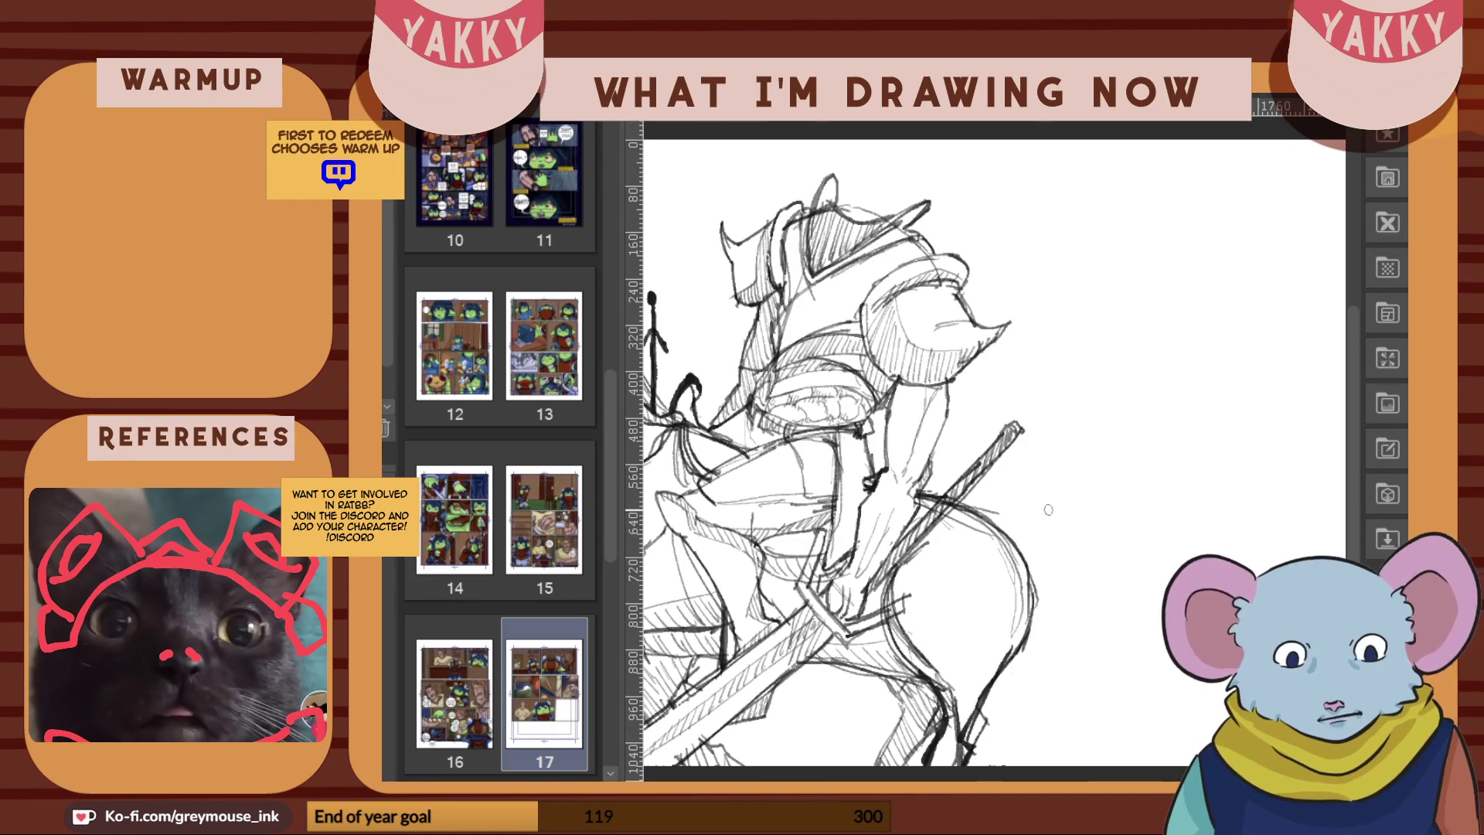
Draw two more round-tipped, barbed arrows, one slanting up from the horse's rump and one slanting down through its chest
mouse_move(980, 567)
left_mouse_down()
mouse_move(1045, 503)
mouse_move(1038, 550)
left_mouse_up()
mouse_move(1020, 497)
left_mouse_down()
mouse_move(1044, 502)
mouse_move(1074, 469)
left_mouse_up()
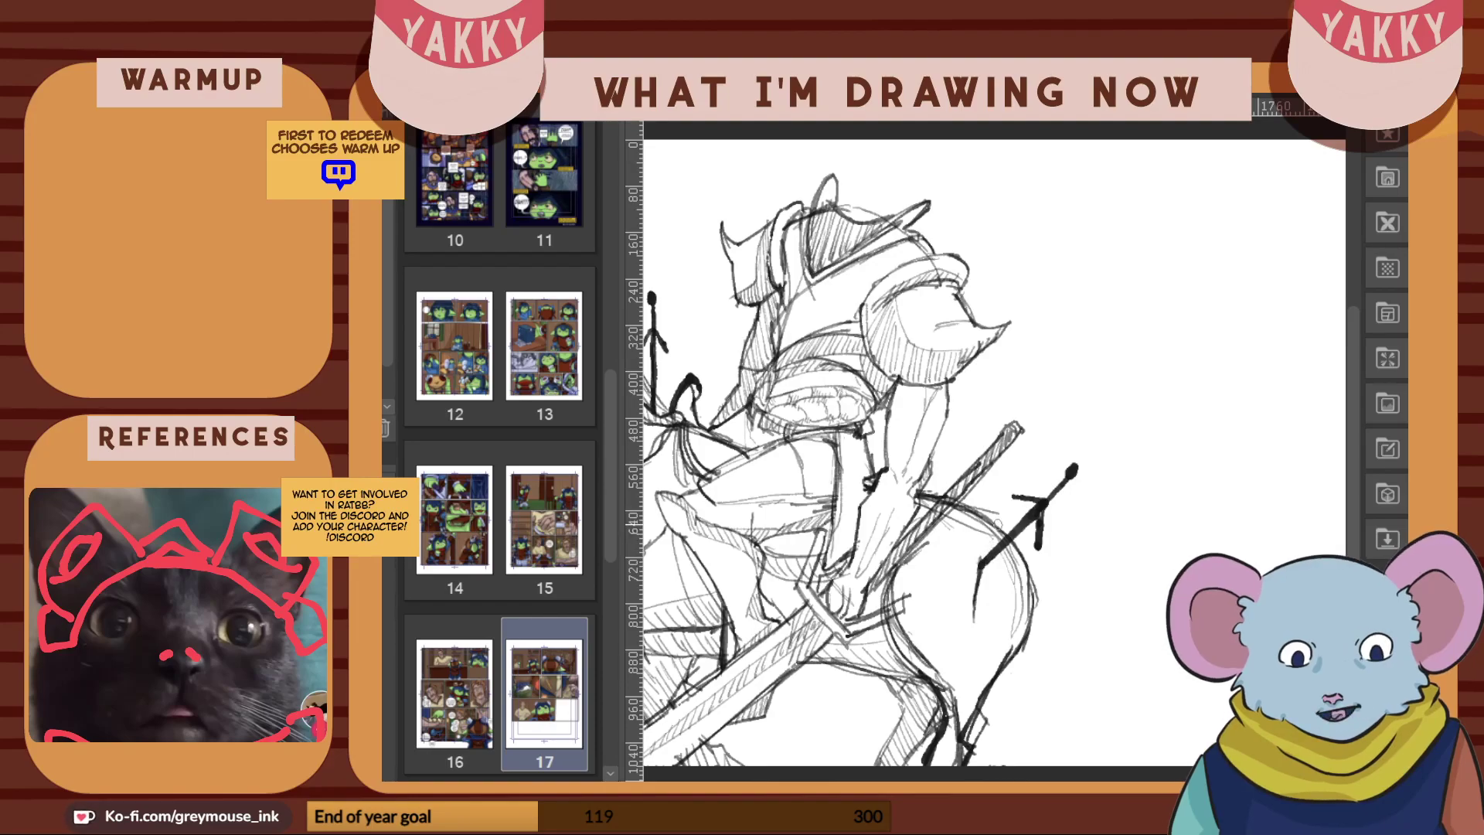
scroll(841, 437, "left", 3)
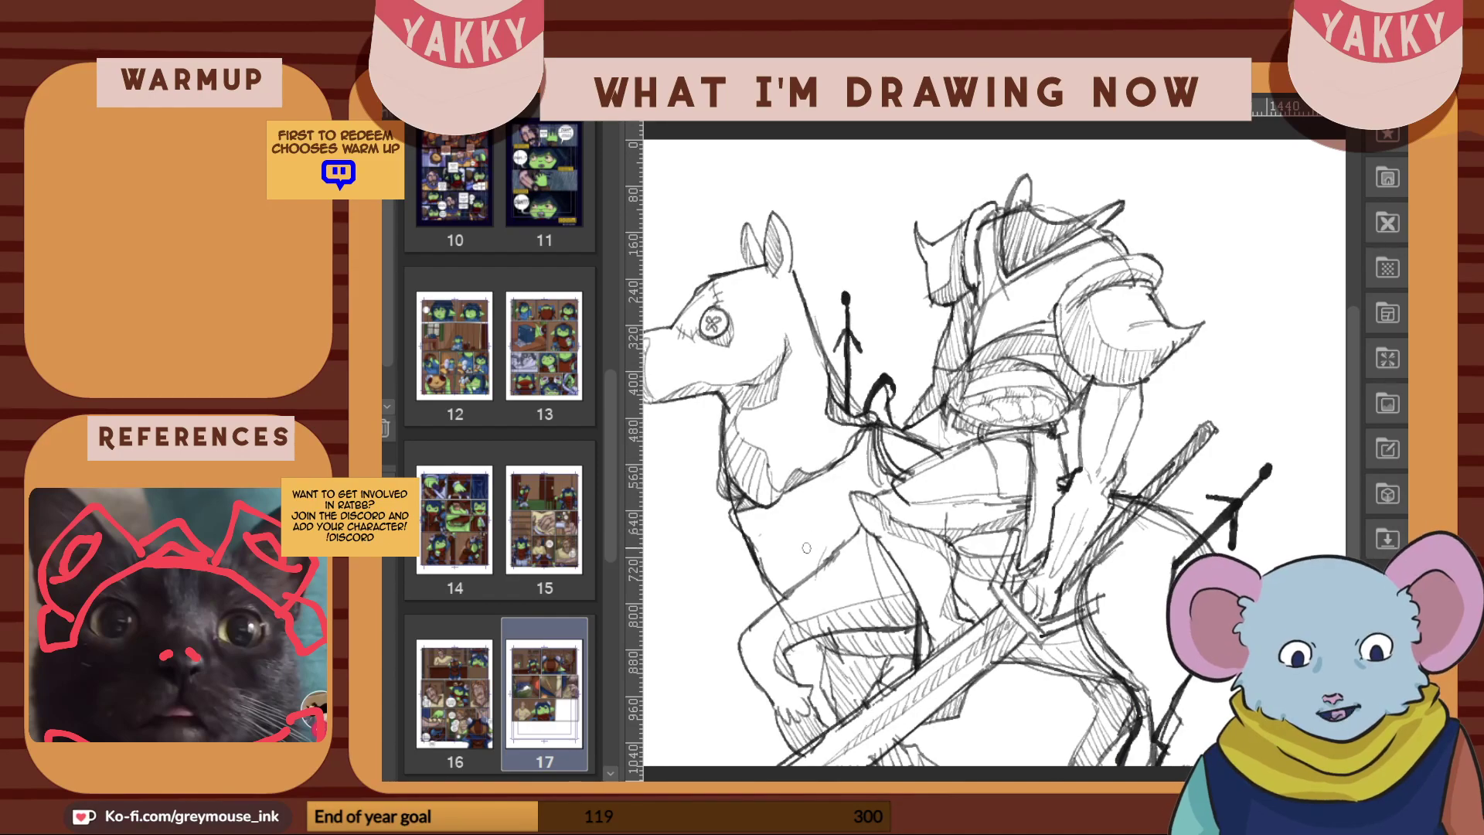
left_click_drag(809, 541, 771, 589)
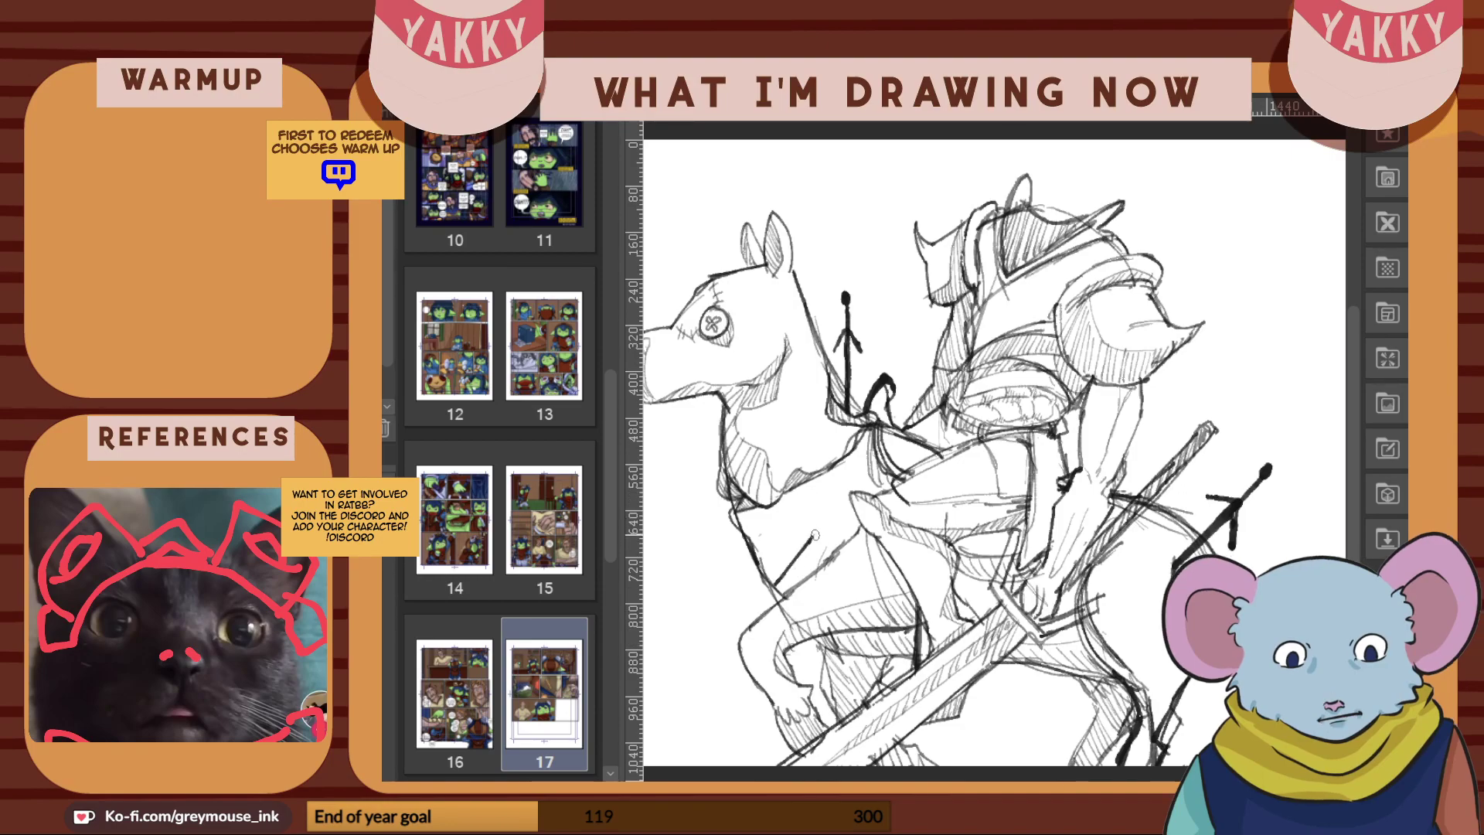
mouse_move(815, 533)
left_mouse_down()
mouse_move(823, 516)
mouse_move(777, 582)
left_mouse_up()
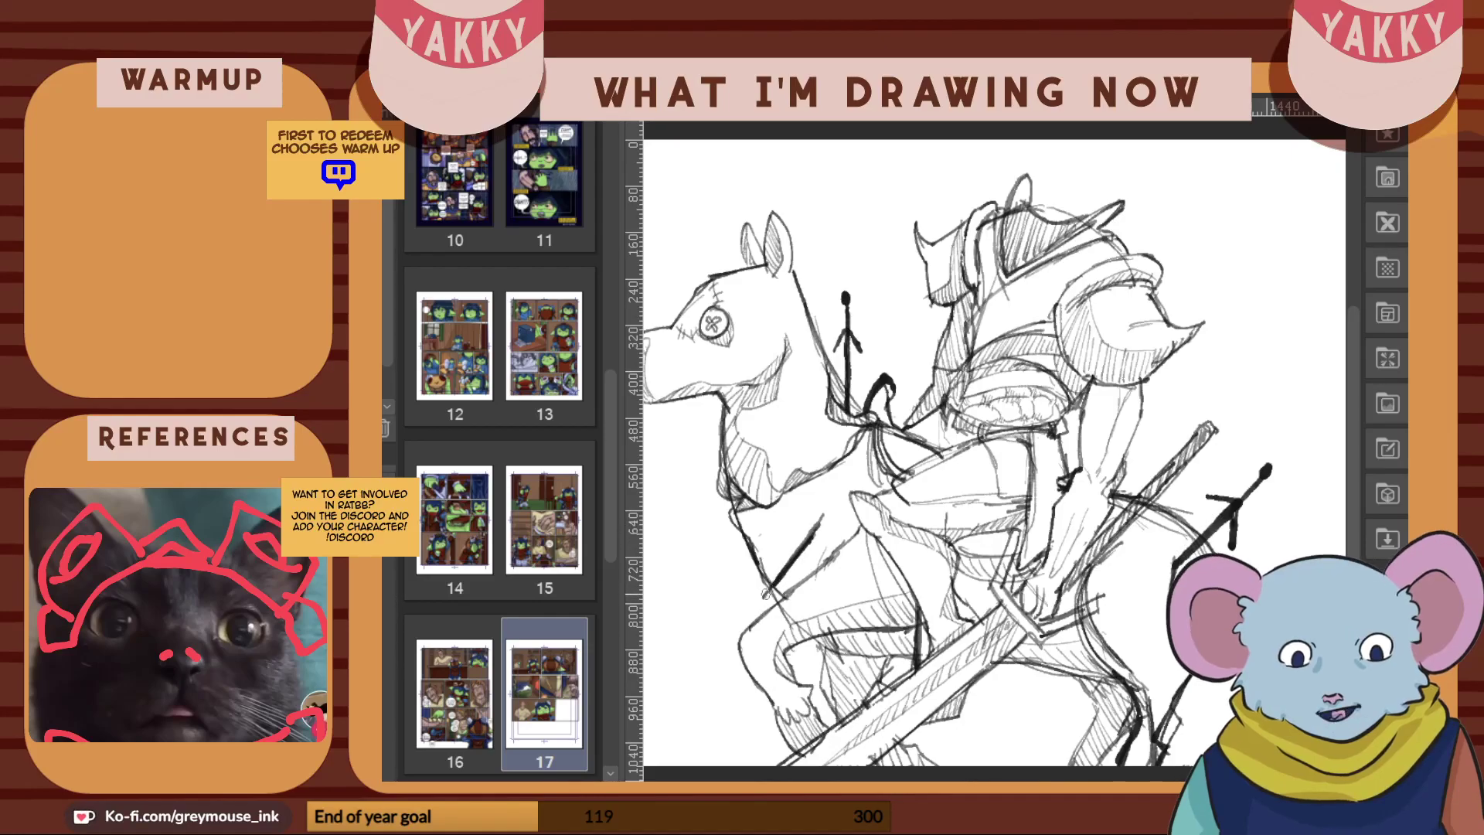
mouse_move(767, 581)
left_mouse_down()
mouse_move(764, 599)
mouse_move(788, 592)
mouse_move(765, 598)
left_mouse_up()
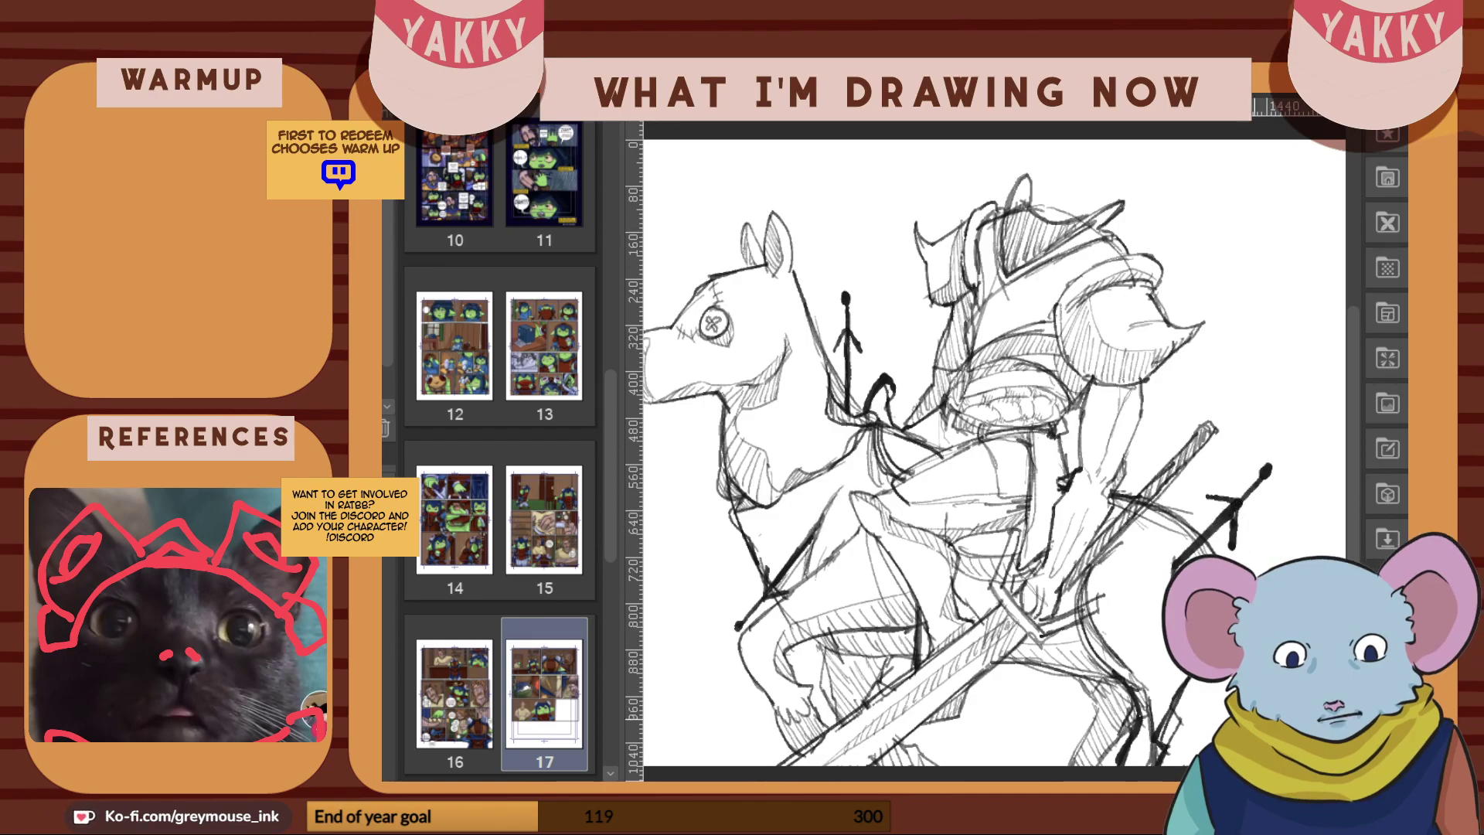
scroll(994, 453, "right", 2)
scroll(994, 453, "left", 1)
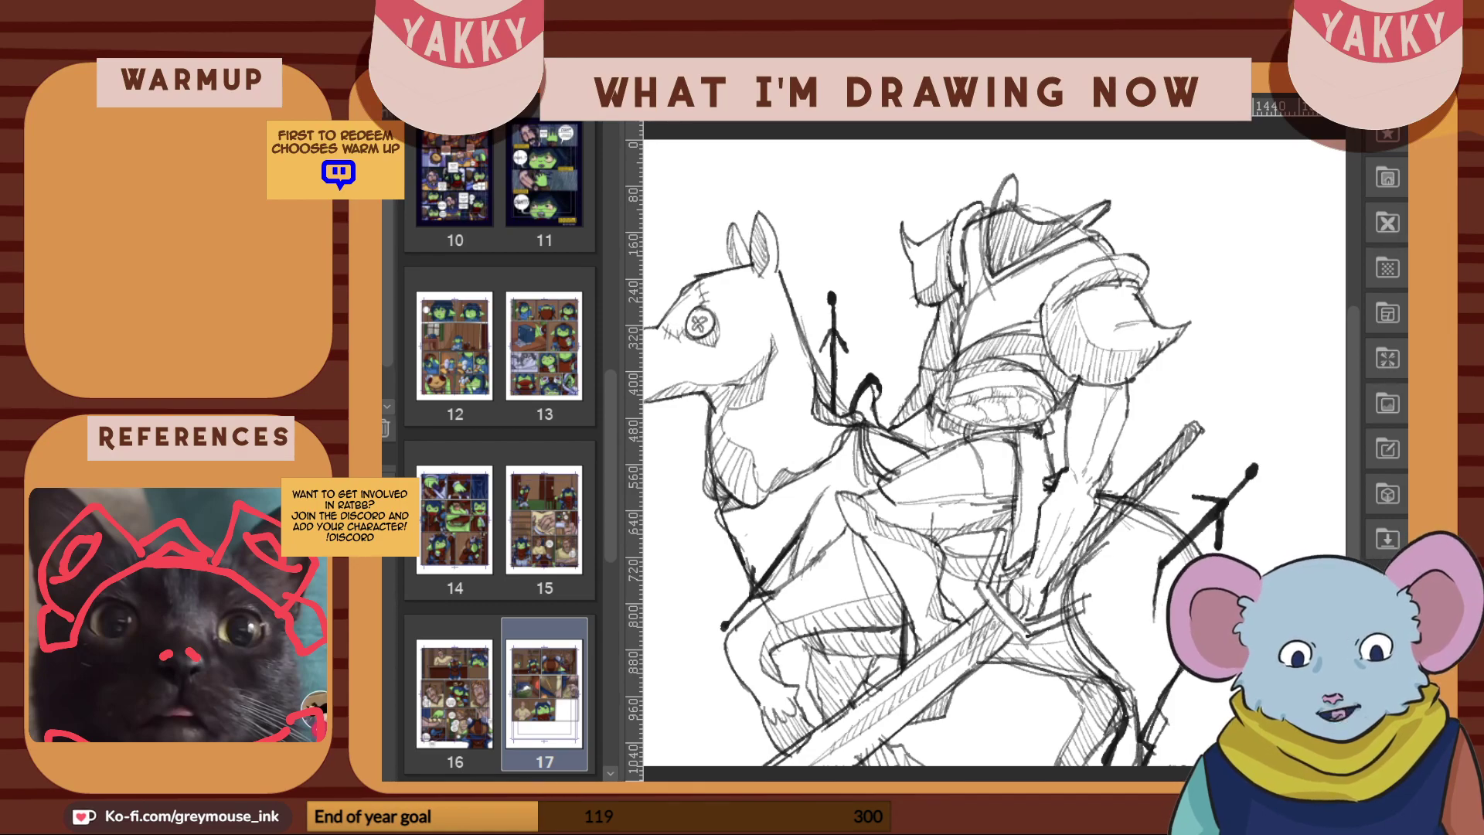
scroll(995, 453, "right", 3)
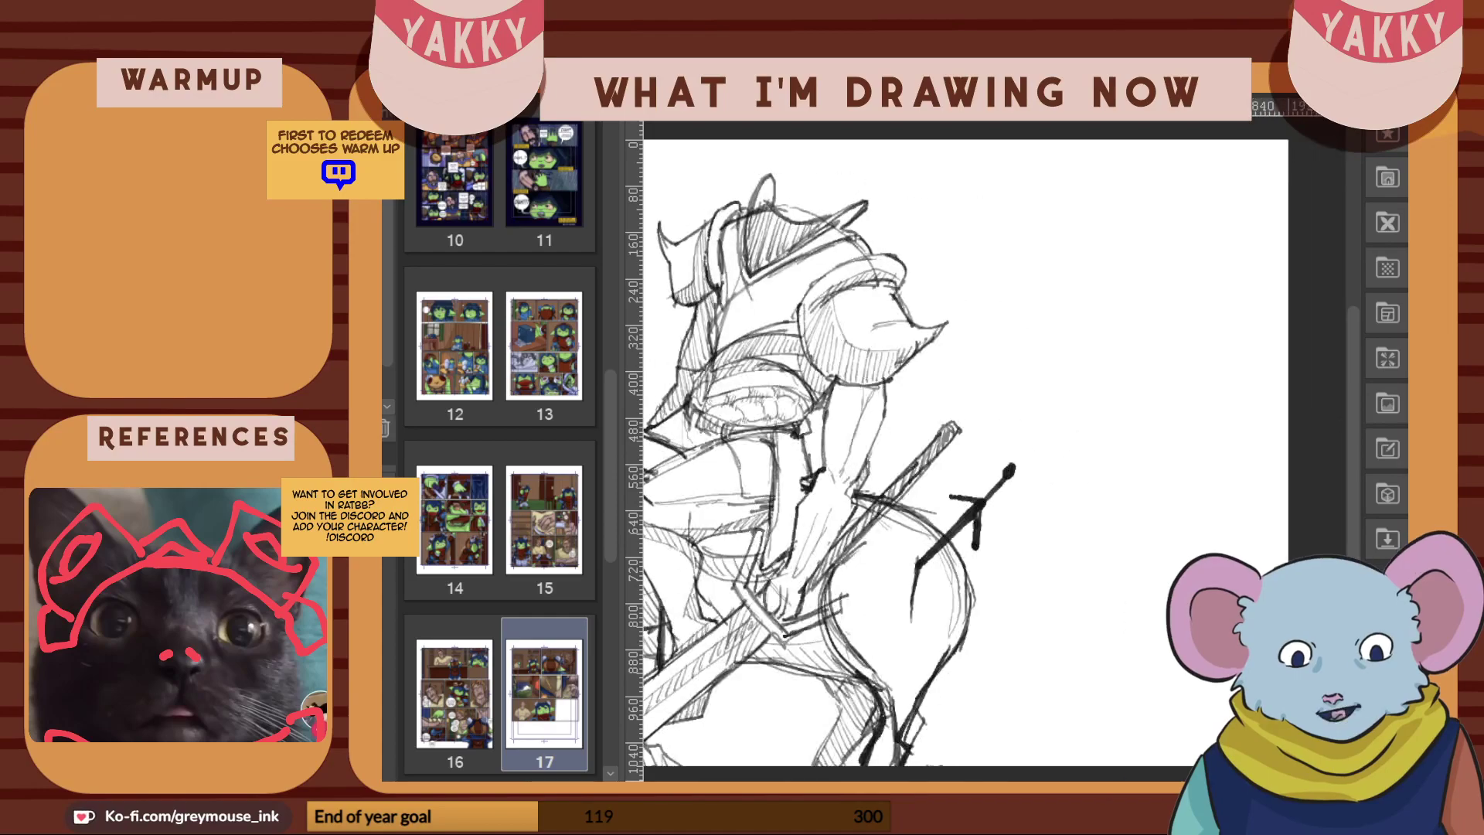
scroll(995, 452, "left", 4)
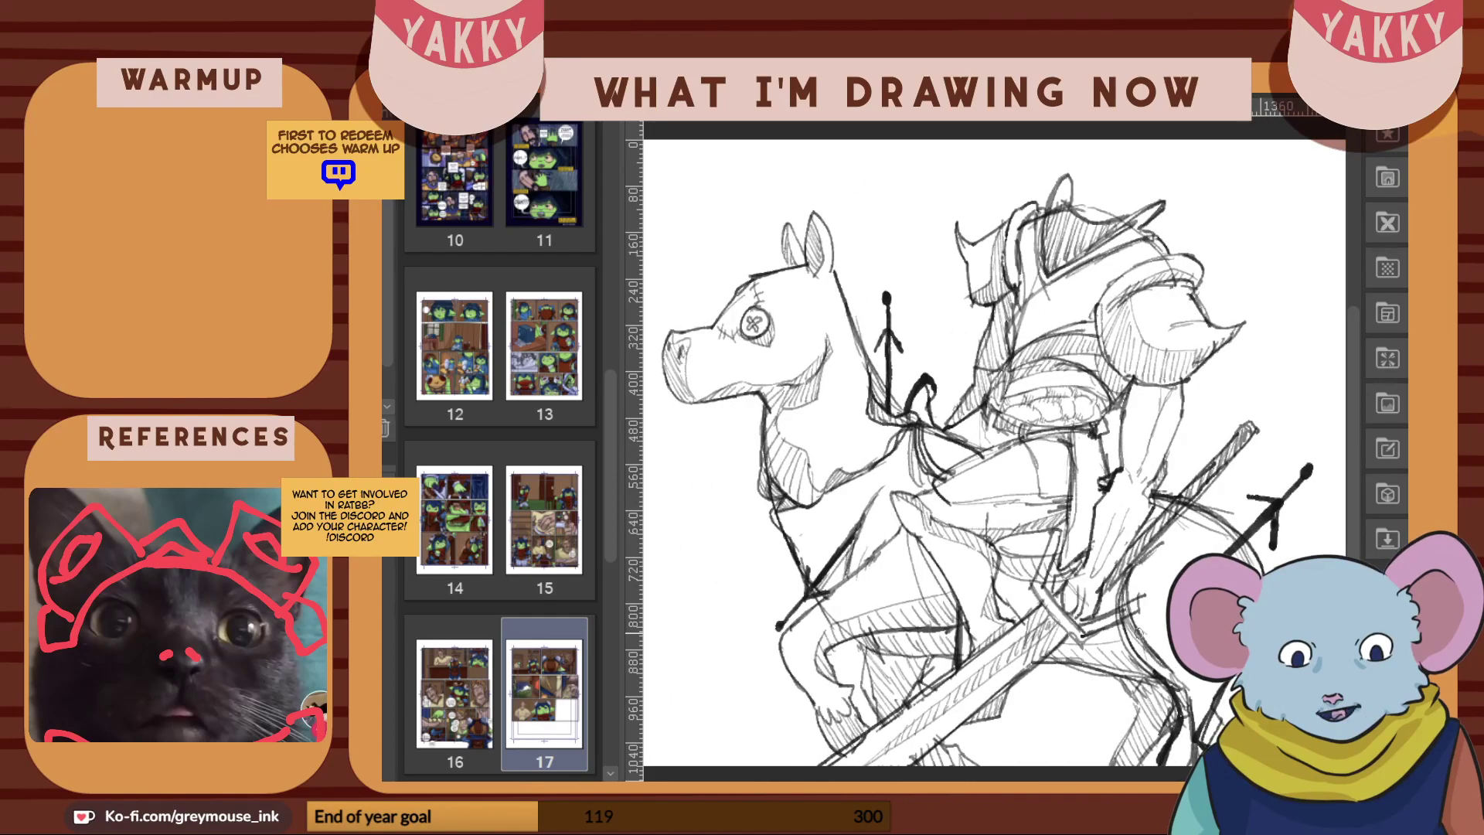
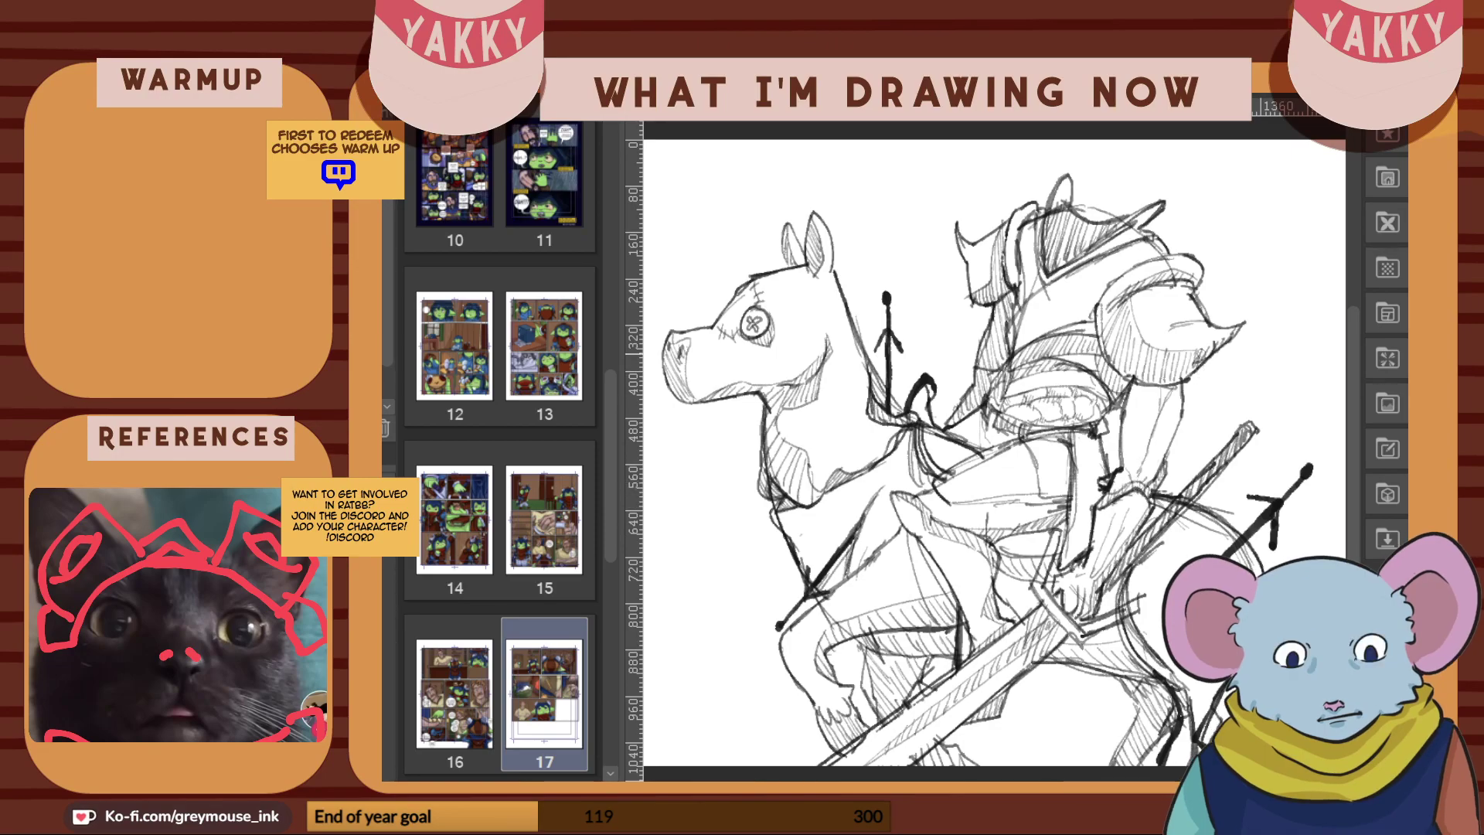
Draw a dark, hatched diagonal blade emerging from the rider's belly above the saddle and pointing down toward the horse's chest
scroll(997, 452, "right", 3)
scroll(997, 452, "left", 2)
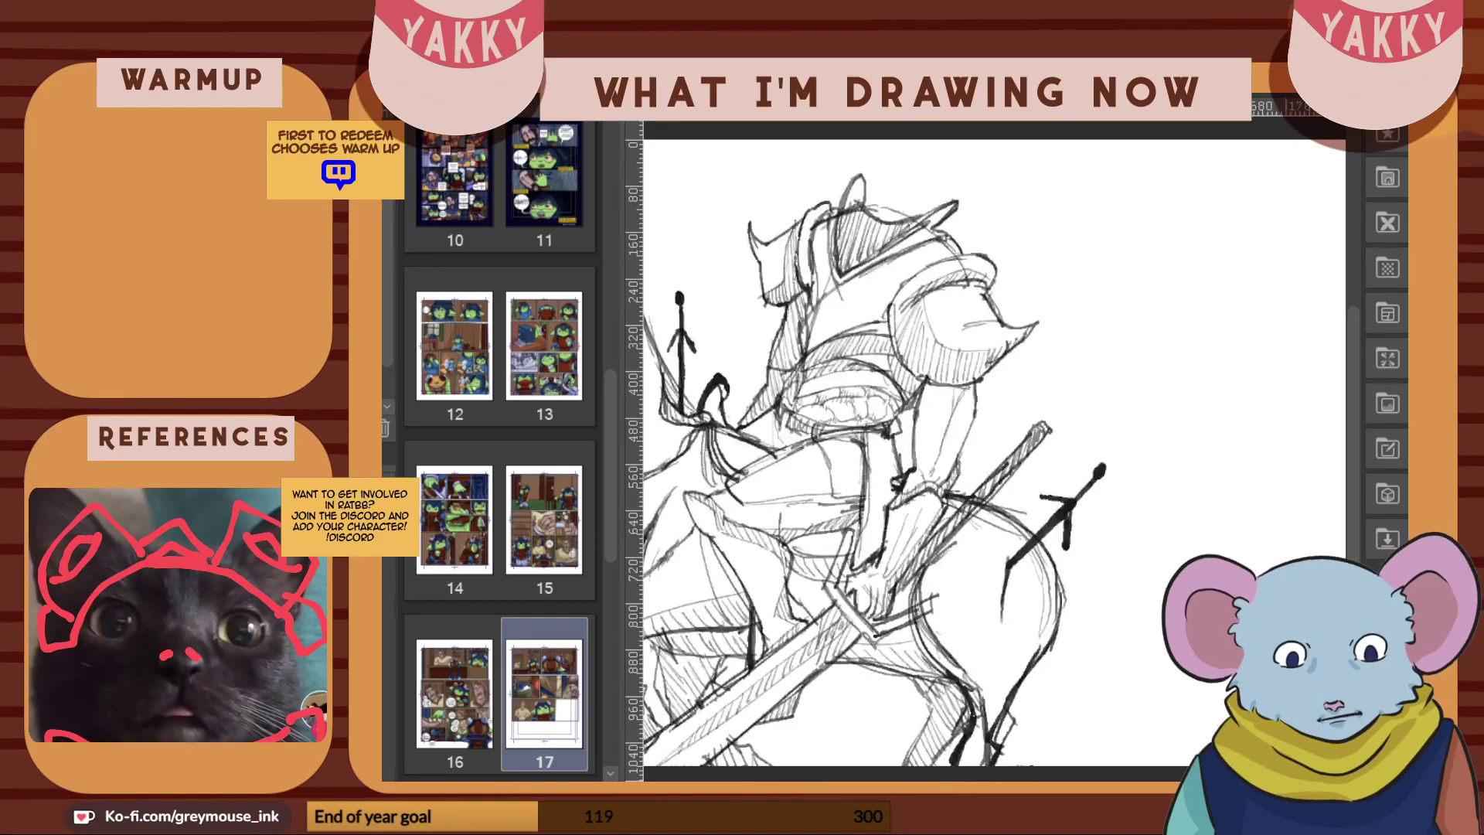
scroll(997, 452, "left", 1)
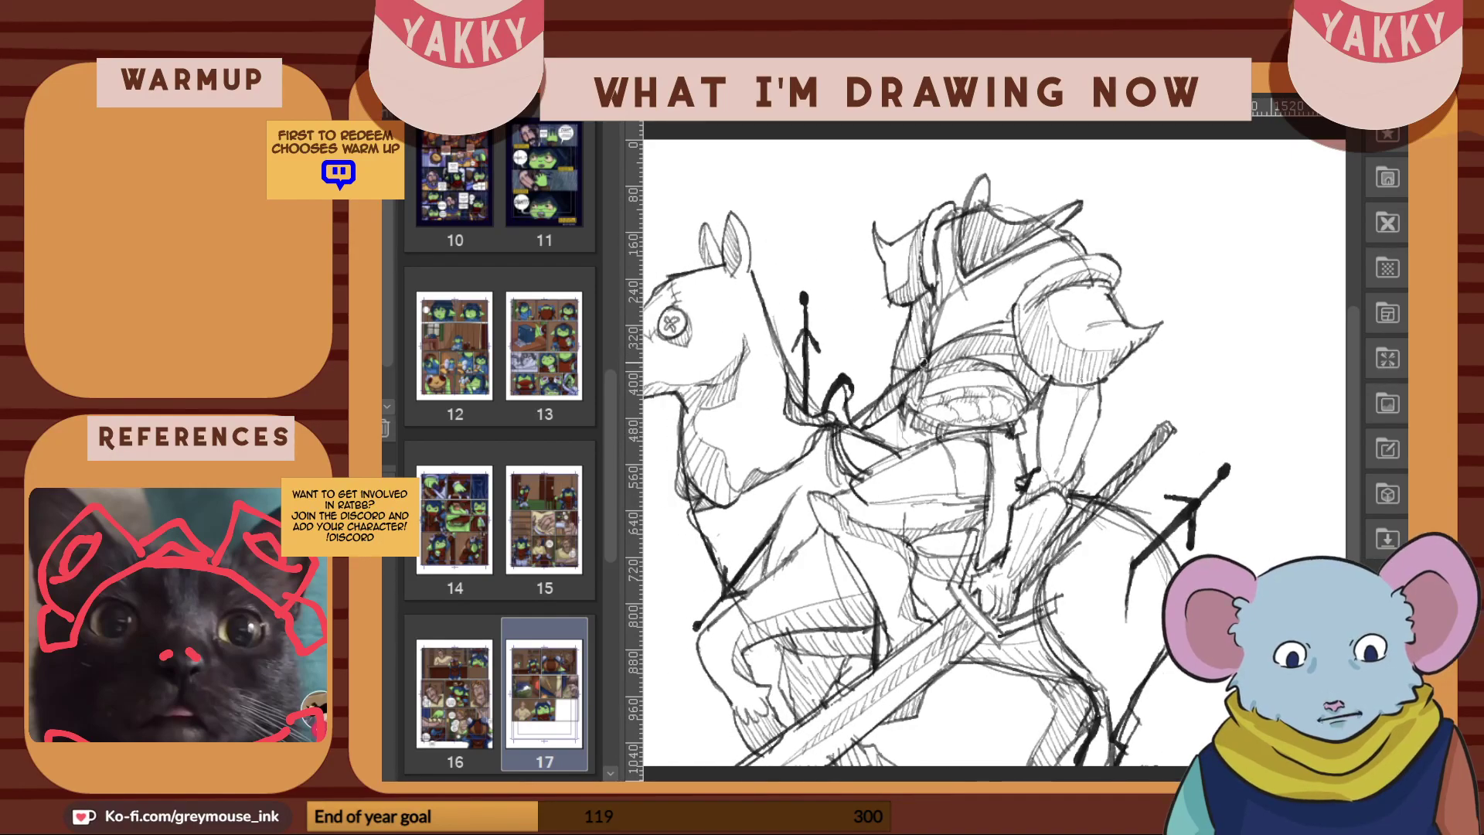
left_click_drag(807, 466, 927, 386)
mouse_move(812, 466)
left_mouse_down()
mouse_move(932, 357)
mouse_move(931, 380)
left_mouse_up()
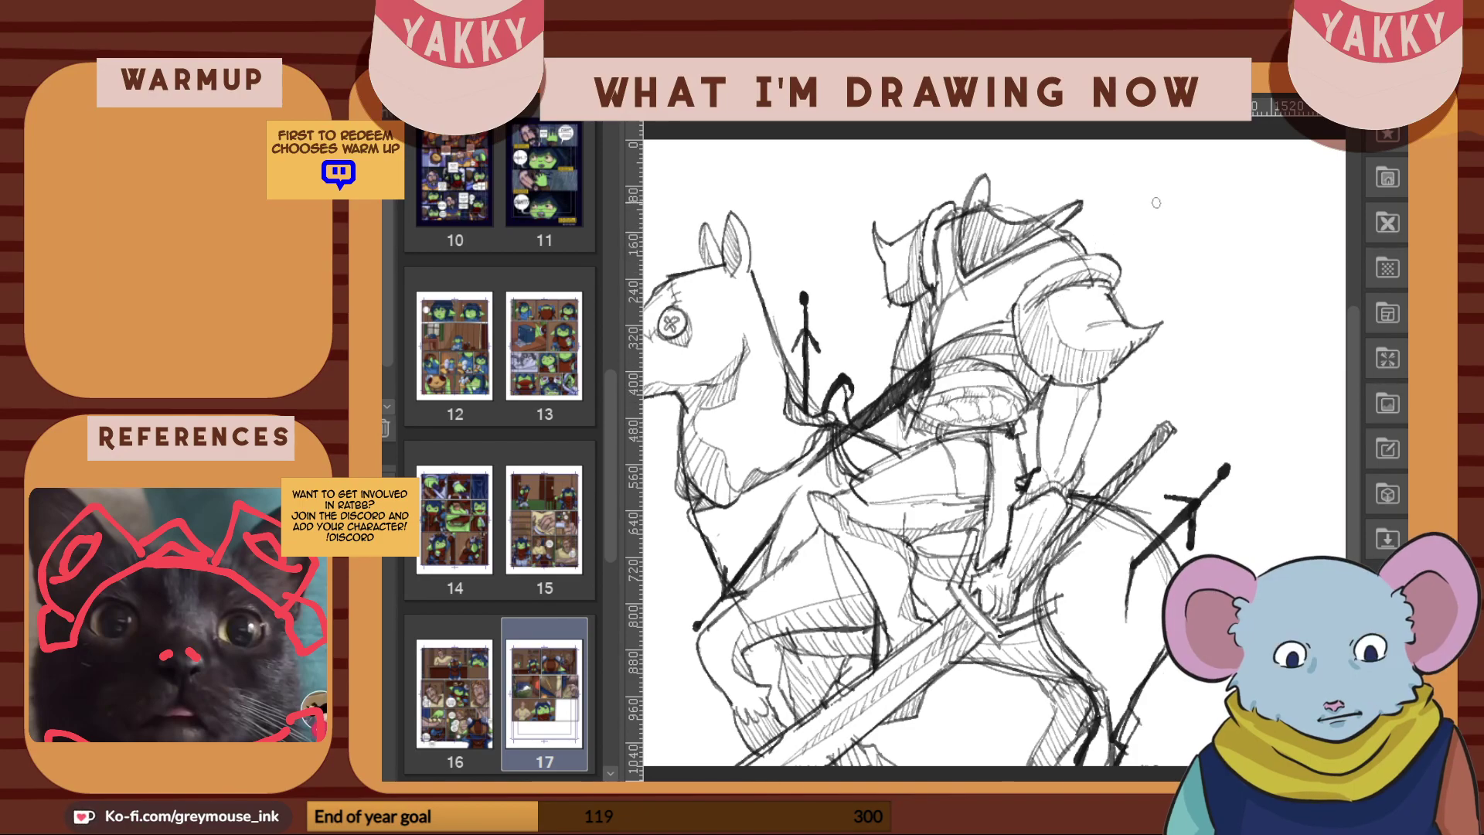
Draw the impaling sword's hatched blade behind the rider's shoulder, with a curved crossguard, banded grip and small pommel
mouse_move(1113, 170)
left_mouse_down()
mouse_move(1161, 224)
mouse_move(1151, 214)
mouse_move(1167, 259)
mouse_move(1151, 301)
mouse_move(1150, 217)
mouse_move(1079, 257)
mouse_move(1151, 218)
left_mouse_up()
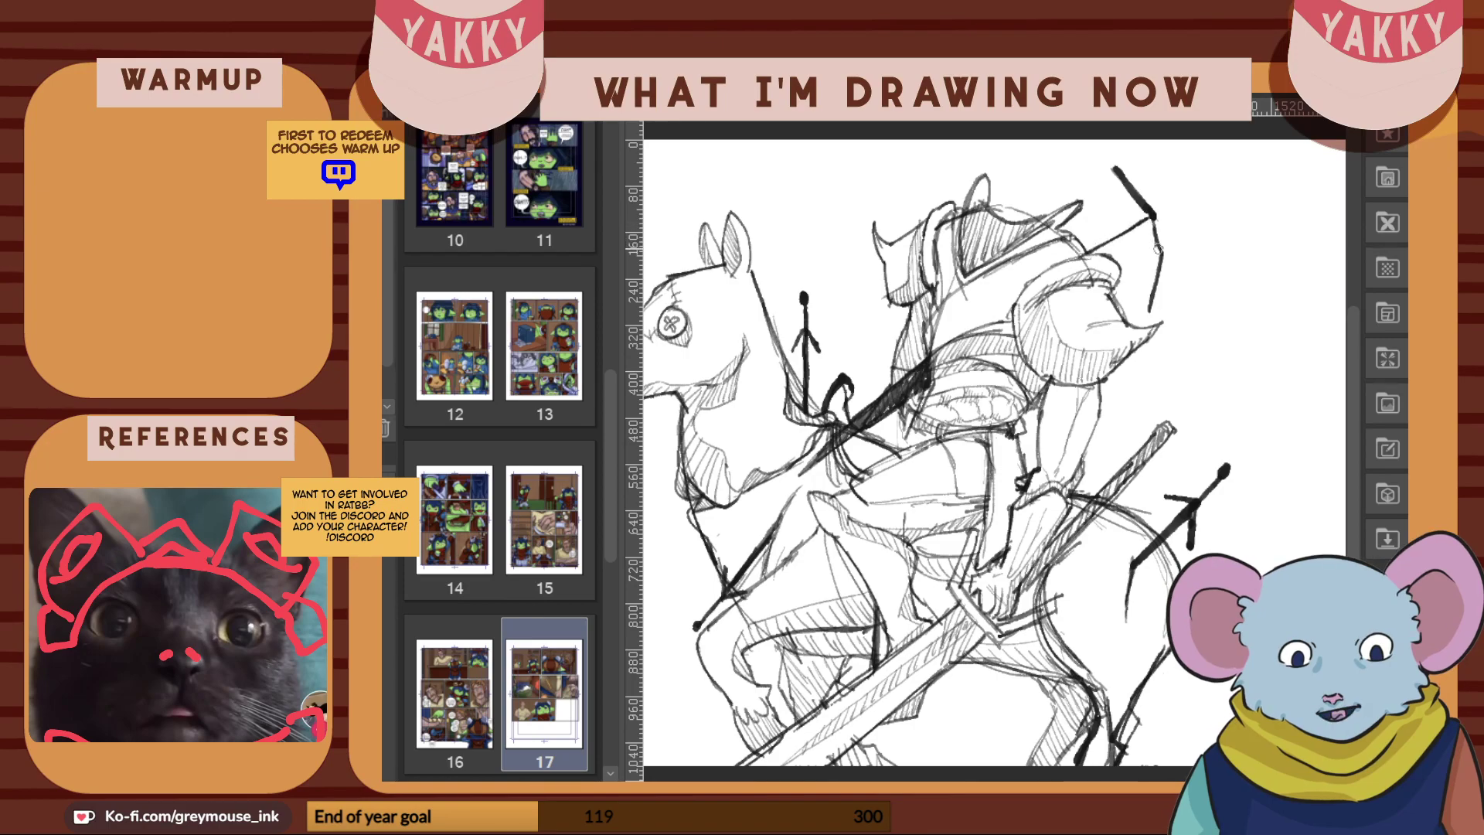
mouse_move(1114, 286)
left_mouse_down()
mouse_move(1158, 243)
mouse_move(1109, 243)
mouse_move(1140, 223)
mouse_move(1136, 247)
left_mouse_up()
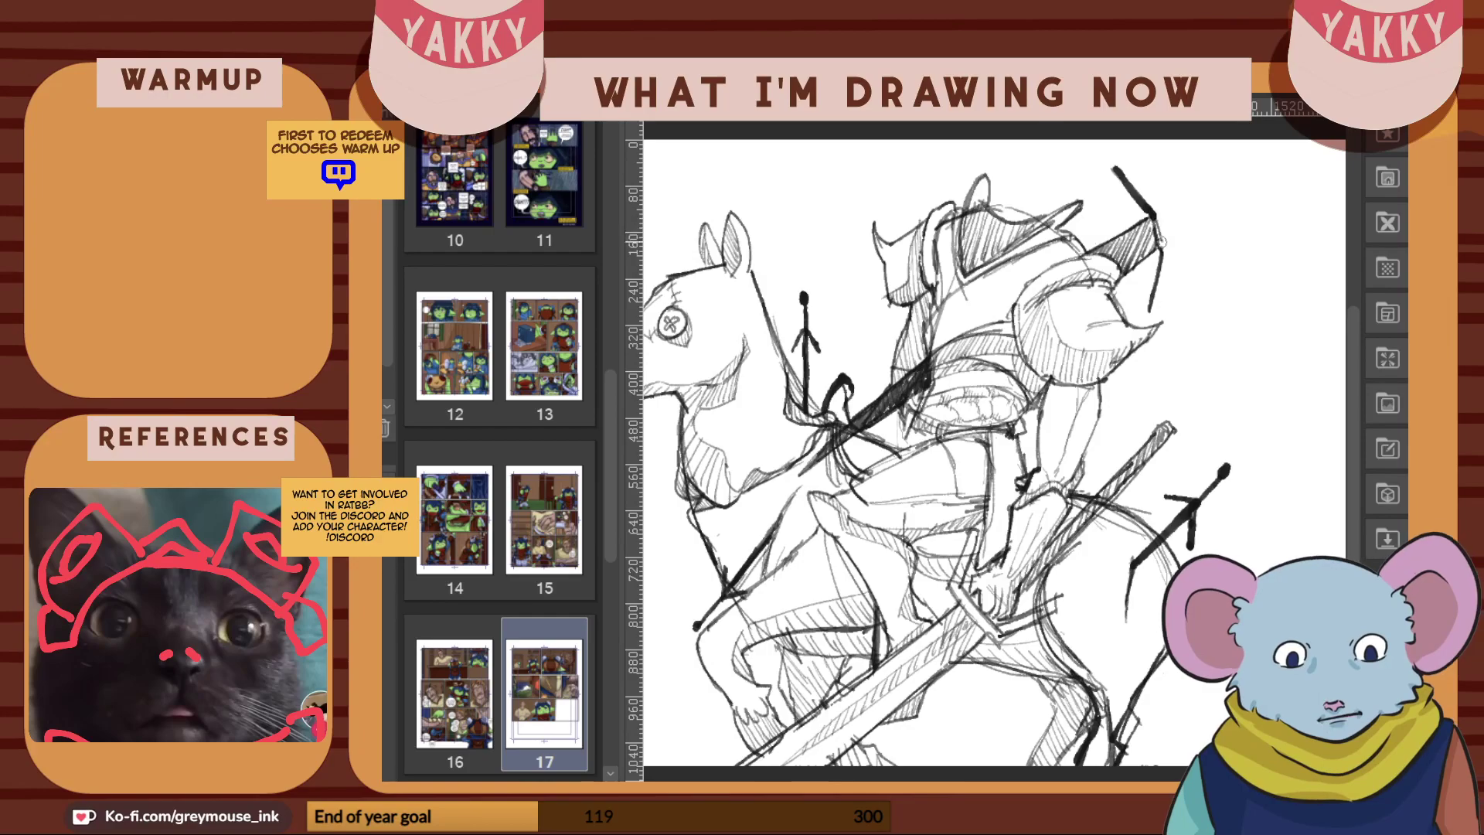
left_click_drag(1162, 247, 1151, 310)
mouse_move(1157, 223)
left_mouse_down()
mouse_move(1230, 175)
mouse_move(1167, 225)
left_mouse_up()
left_click_drag(1178, 209, 1180, 216)
left_click_drag(1189, 202, 1191, 208)
left_click_drag(1201, 194, 1198, 203)
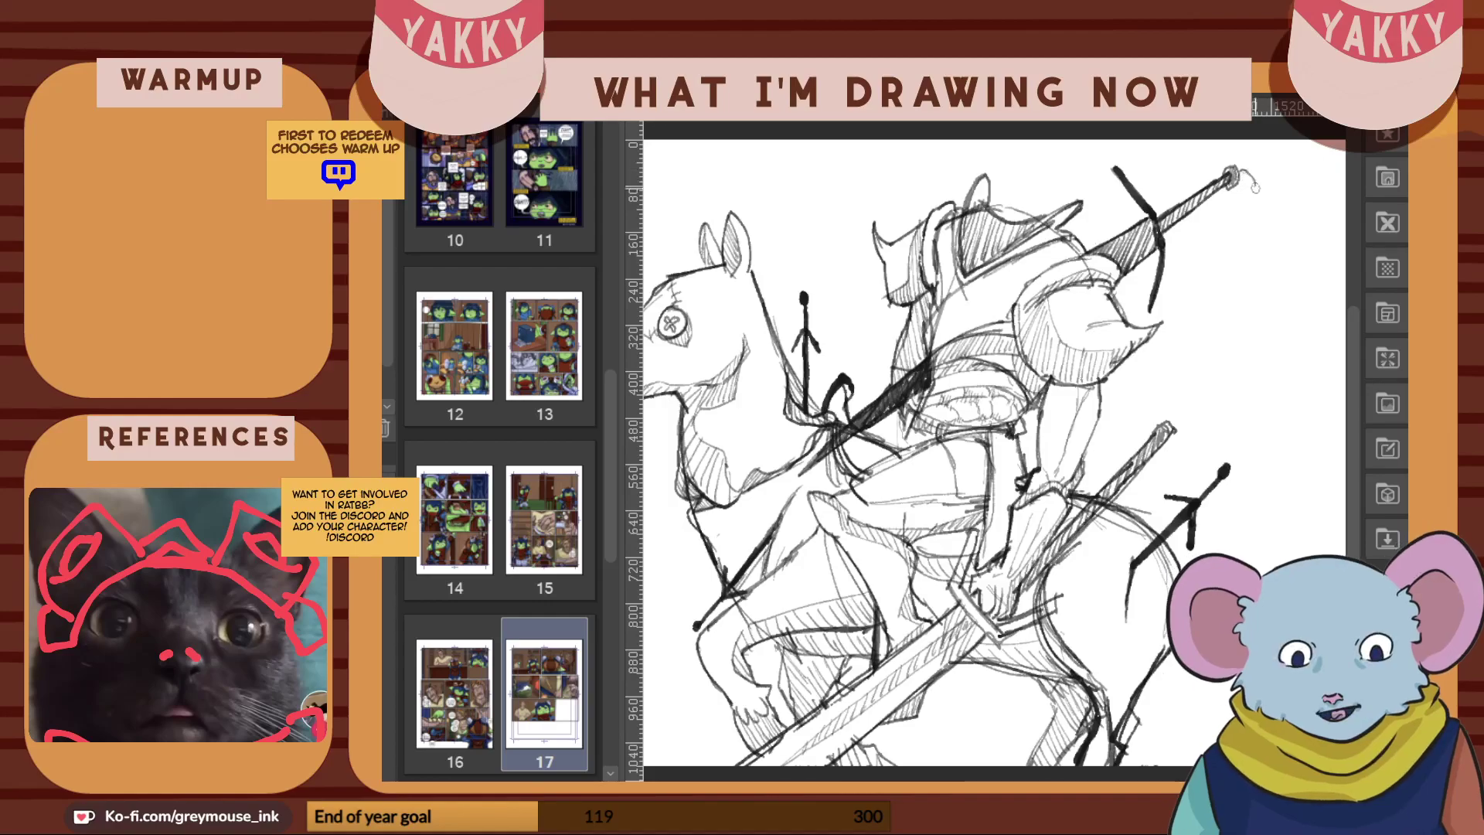
Try a long, wavy tassel trailing from the impaling sword's pommel, and erase it
left_click_drag(1257, 181, 1242, 265)
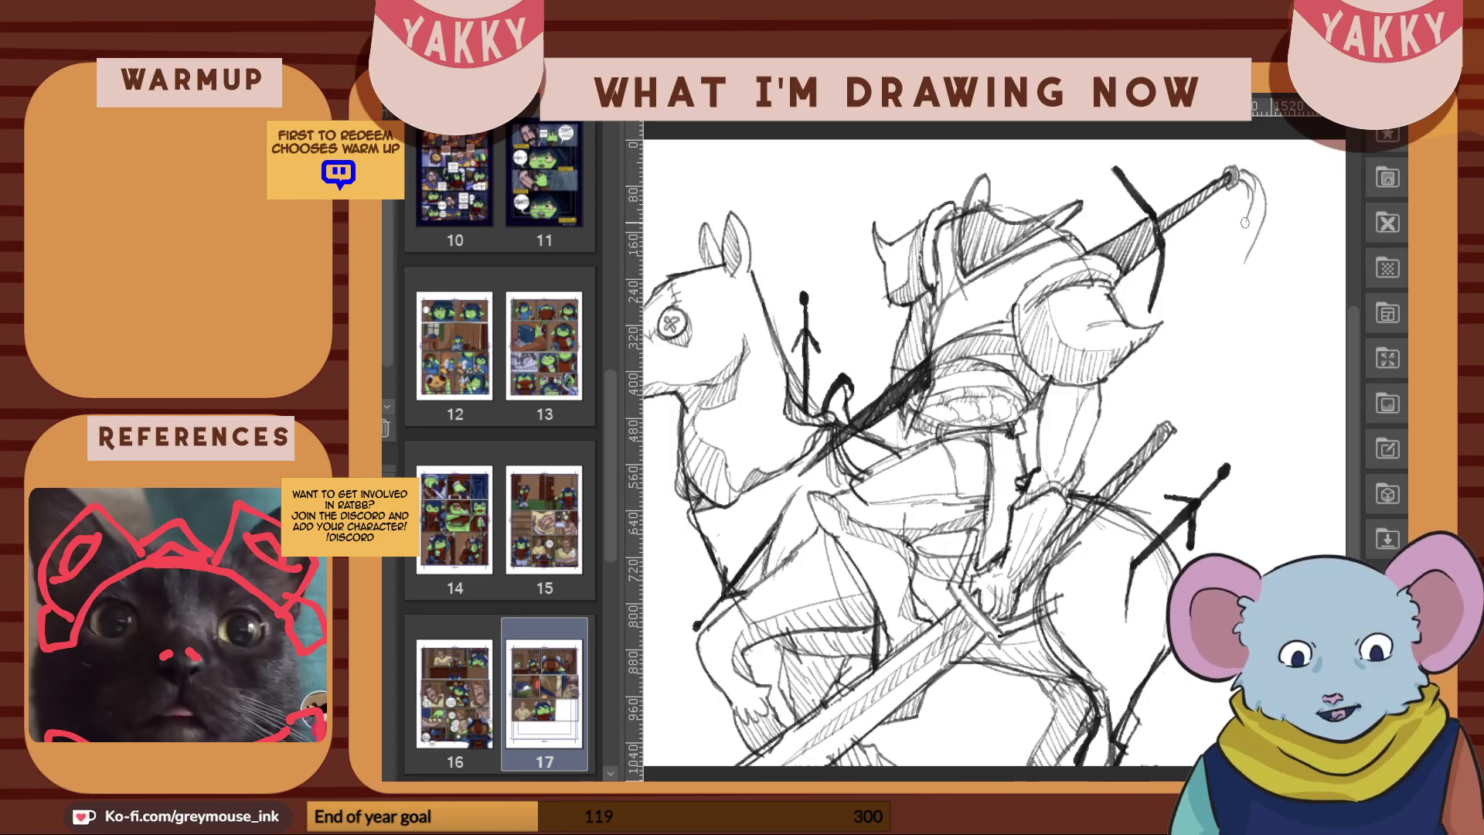
left_click_drag(1253, 199, 1235, 267)
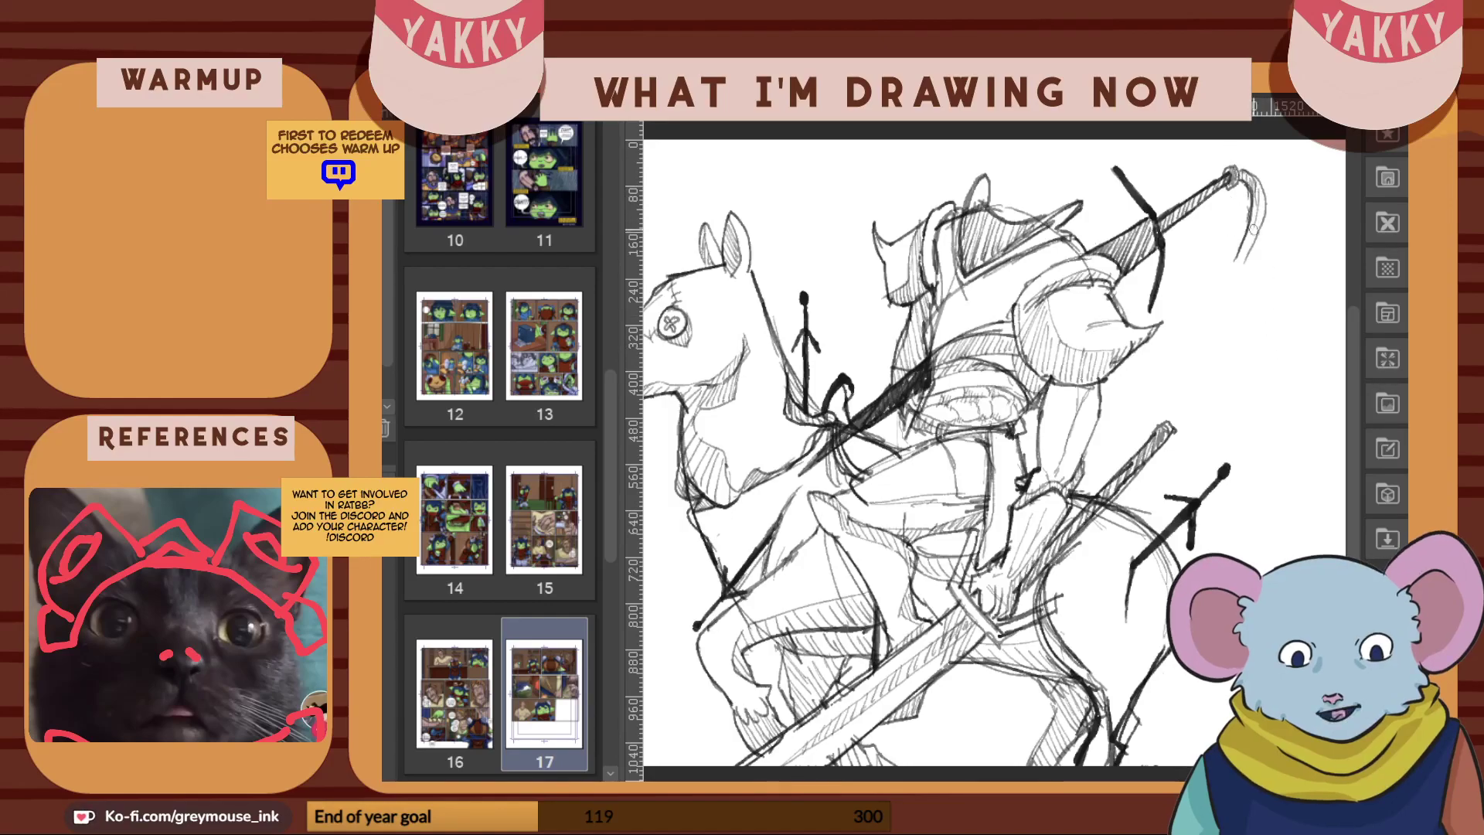
mouse_move(1252, 206)
left_mouse_down()
mouse_move(1233, 251)
mouse_move(1237, 300)
left_mouse_up()
mouse_move(1253, 248)
left_mouse_down()
mouse_move(1242, 304)
mouse_move(1251, 283)
left_mouse_up()
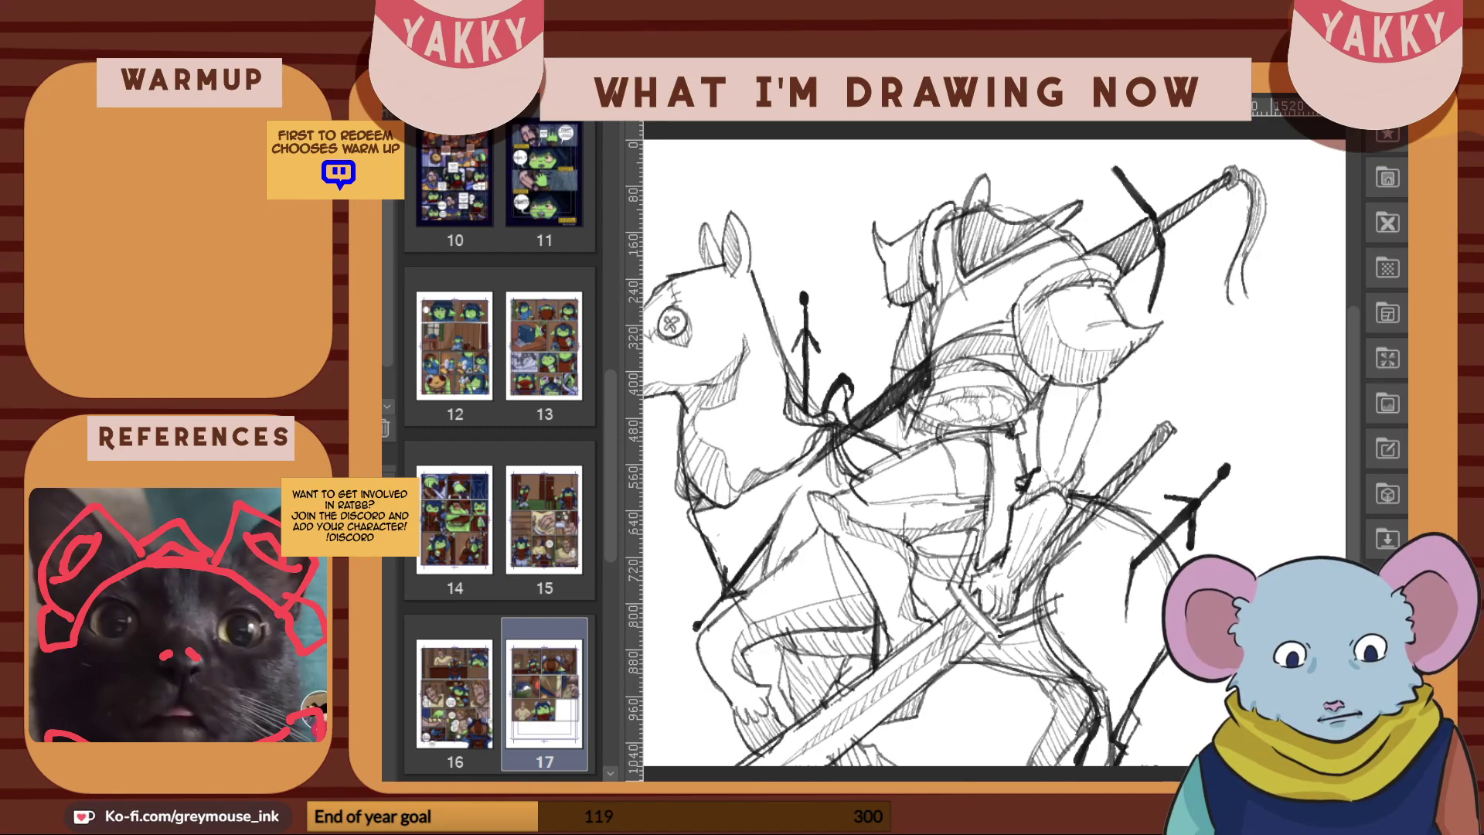
scroll(995, 453, "right", 3)
scroll(995, 452, "left", 2)
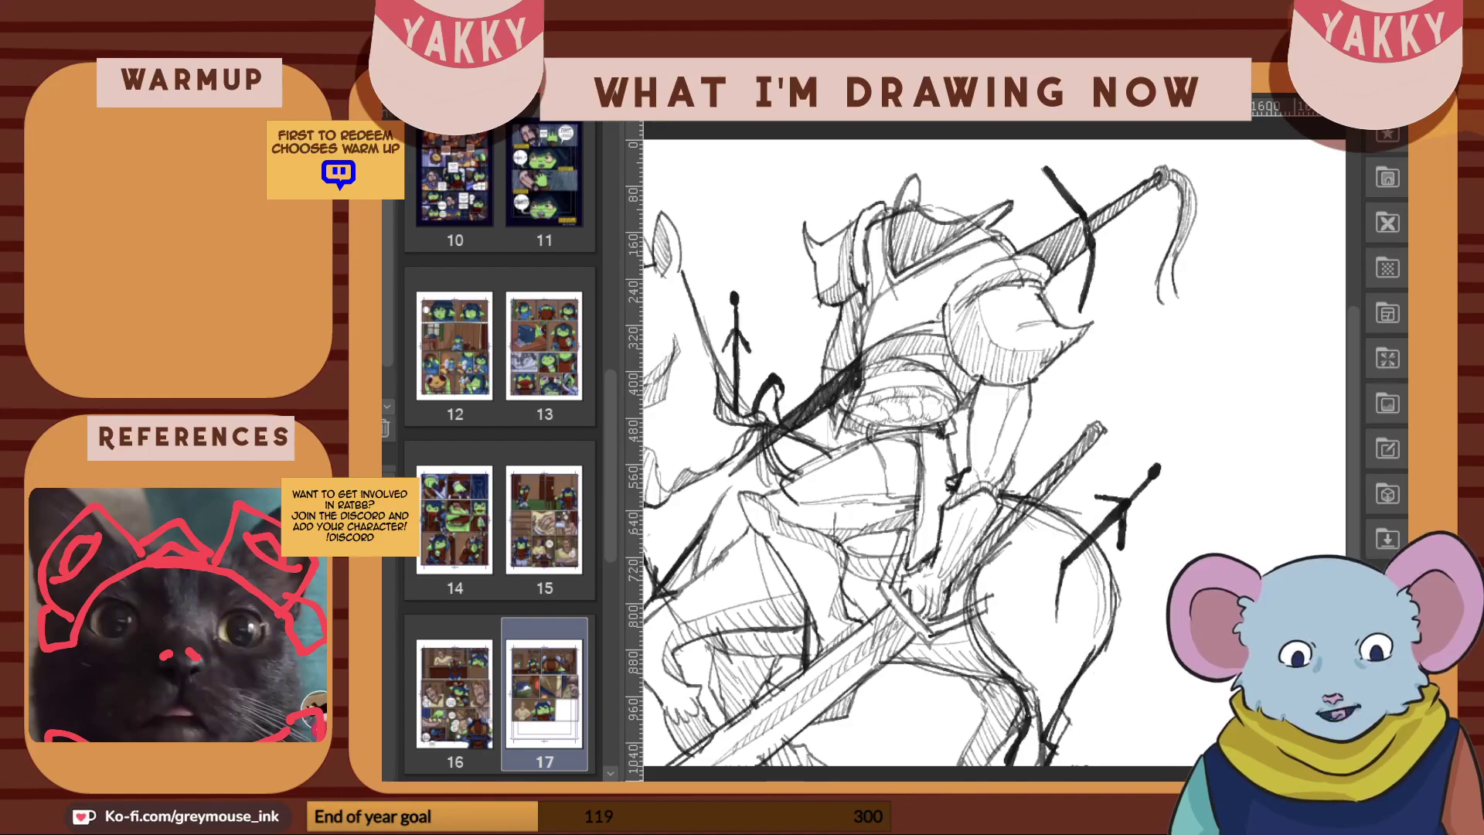
mouse_move(1165, 300)
left_mouse_down()
mouse_move(1190, 250)
mouse_move(1173, 302)
left_mouse_up()
mouse_move(1155, 293)
left_mouse_down()
mouse_move(1183, 215)
mouse_move(1190, 227)
mouse_move(1176, 167)
left_mouse_up()
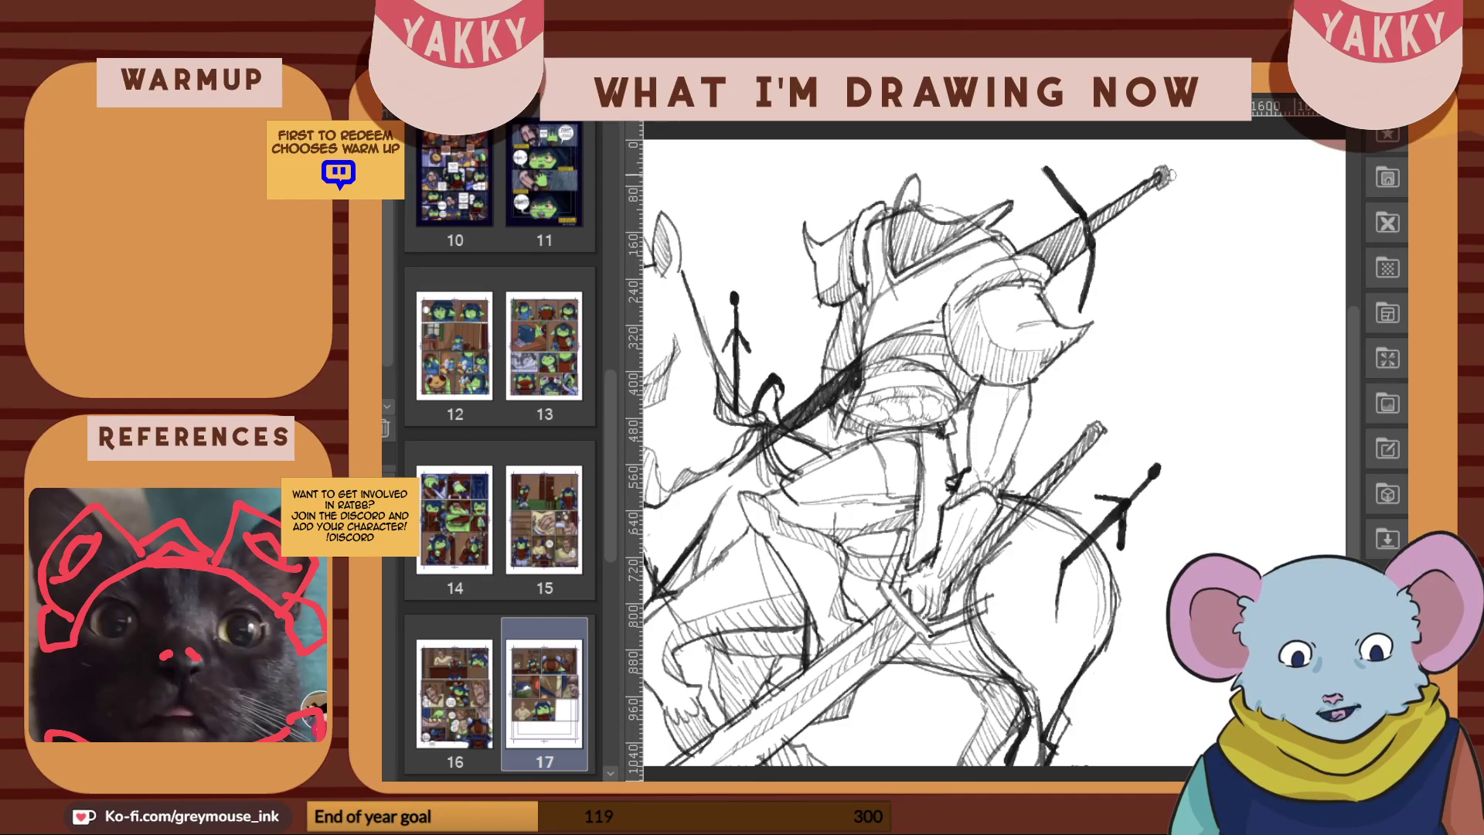
Hang a straight, narrow hatched cord from the sword's pommel and rework the rider's far shoulder spike with rounded outlines
left_click_drag(1168, 172, 1177, 267)
left_click_drag(1166, 199, 1170, 274)
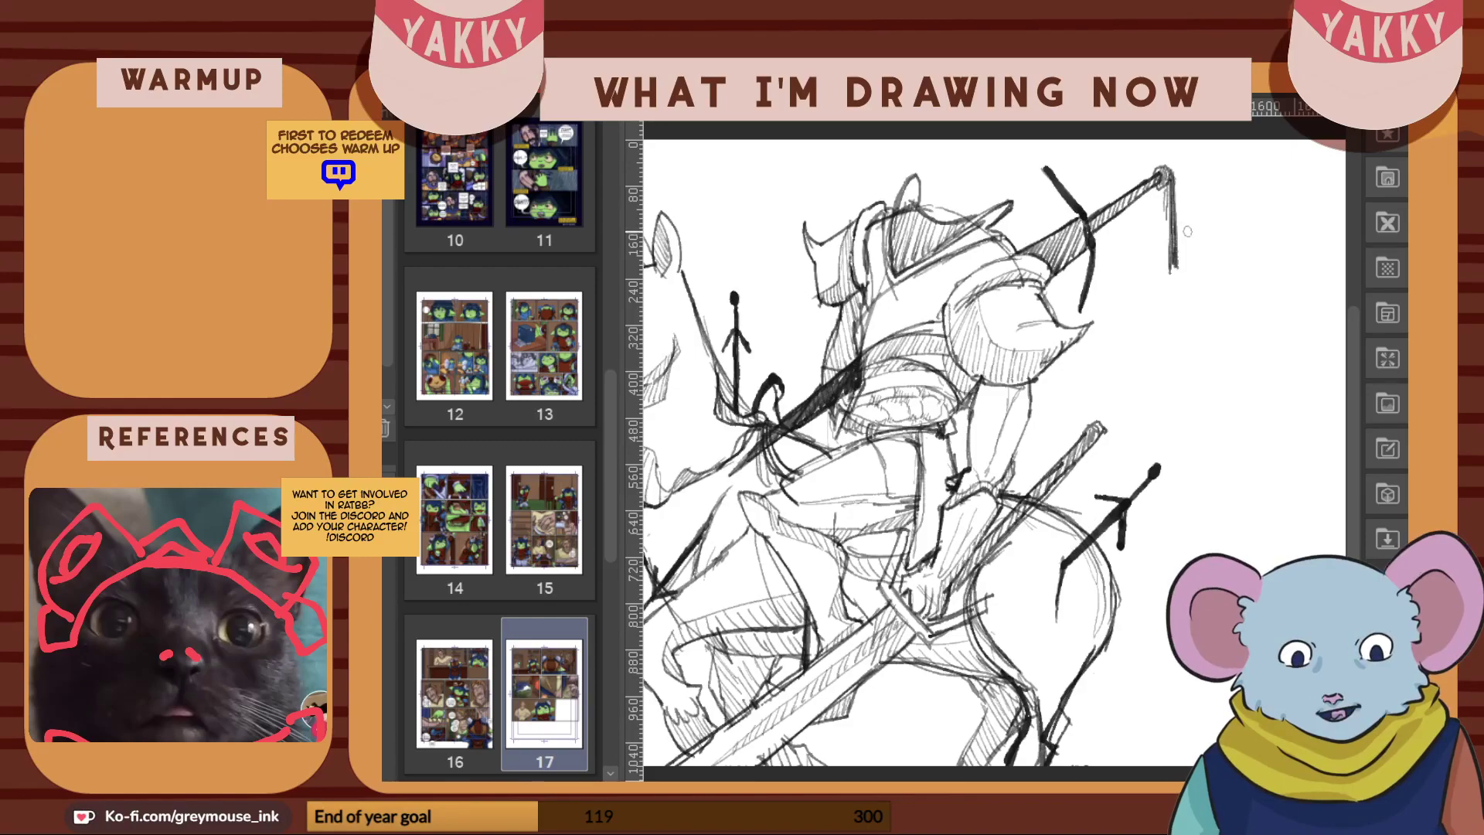
mouse_move(1165, 206)
left_mouse_down()
mouse_move(1174, 278)
mouse_move(1134, 317)
mouse_move(1130, 348)
left_mouse_up()
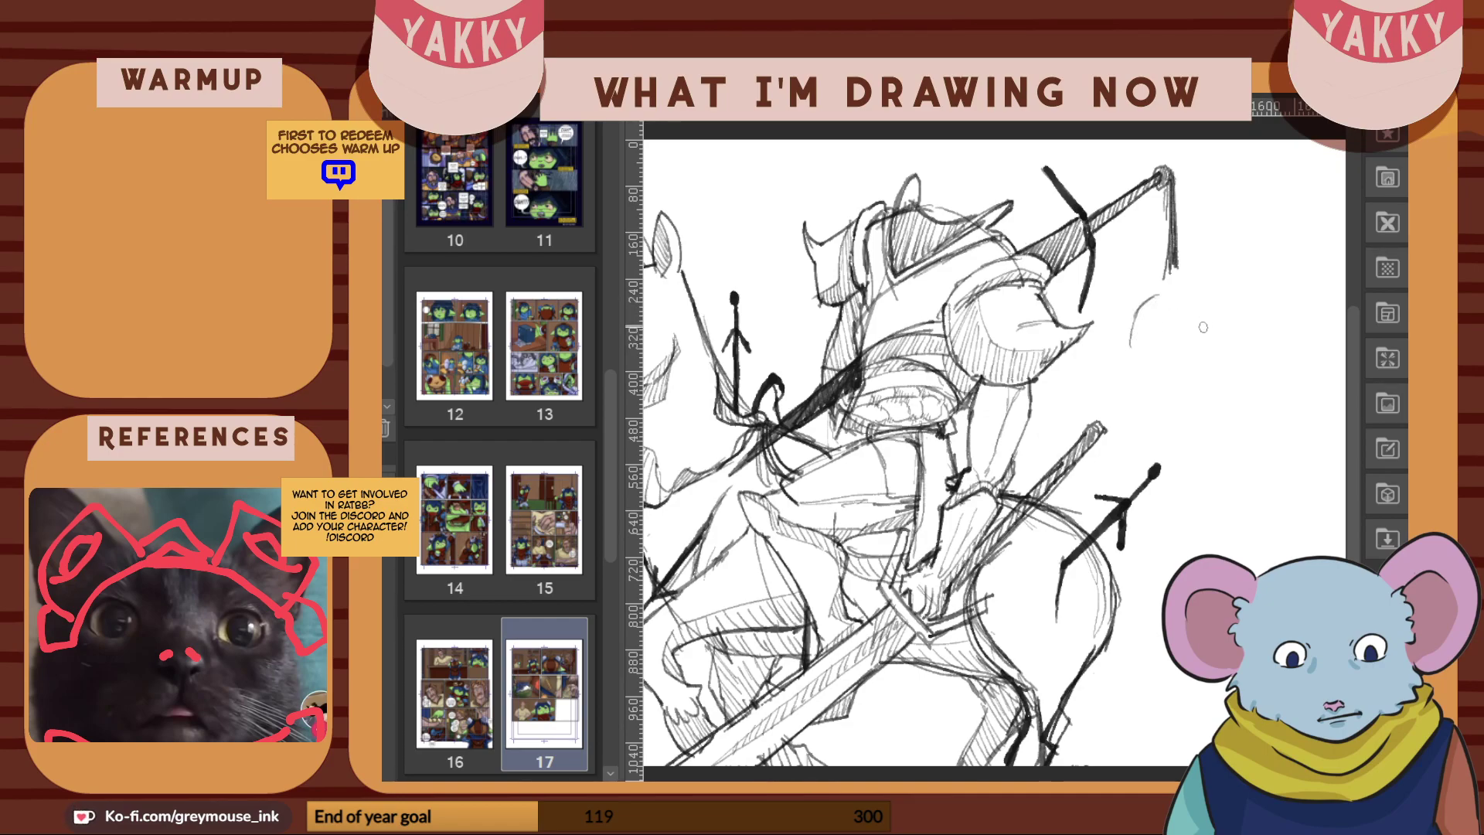
key("ctrl+z")
mouse_move(974, 222)
left_mouse_down()
mouse_move(997, 230)
mouse_move(983, 202)
mouse_move(976, 224)
left_mouse_up()
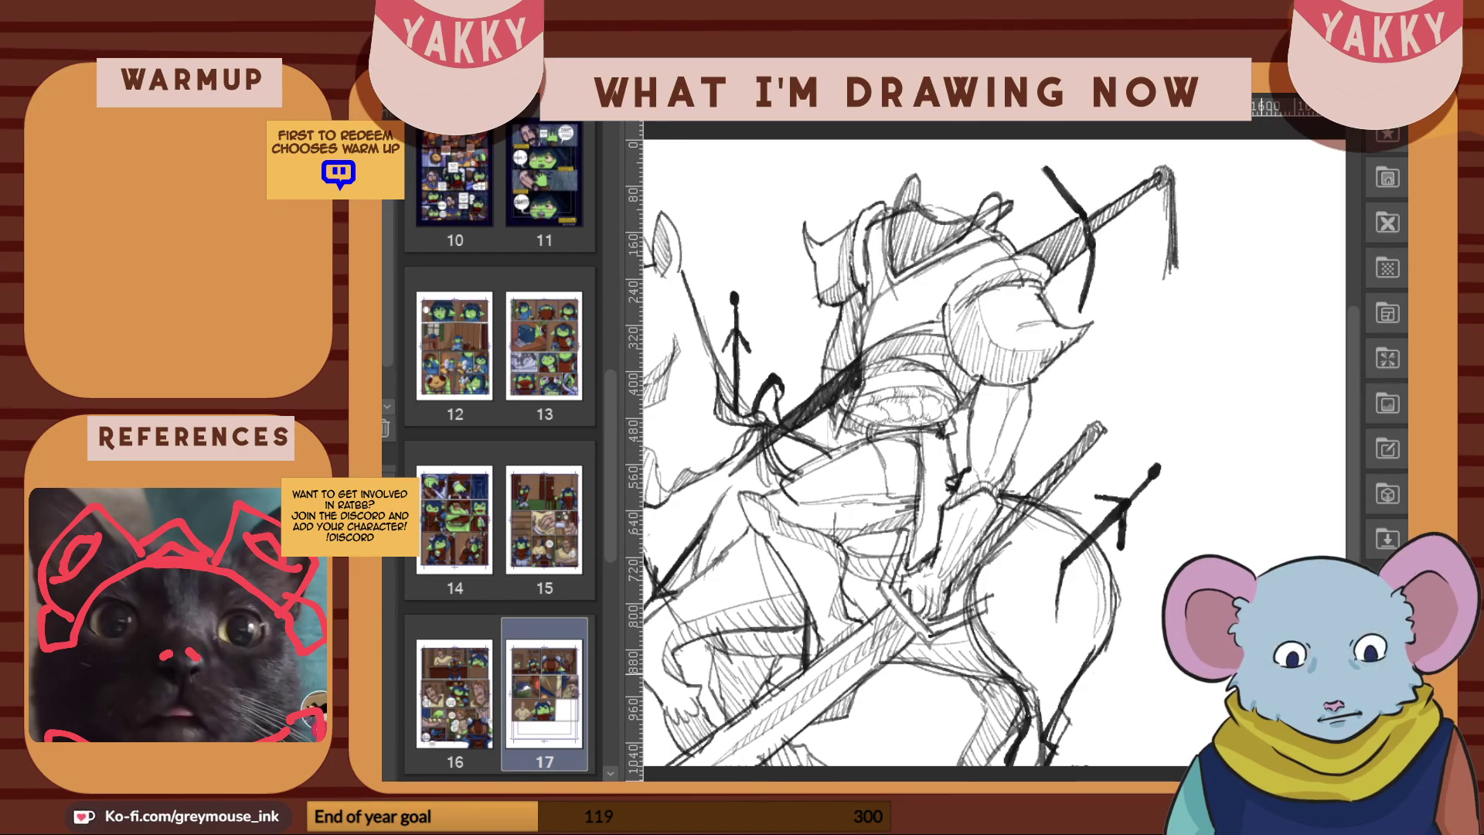
Sketch the arched top of a small head at the cord's lower end, with a rounded, hatched shape beside it
scroll(1053, 311, "right", 2)
scroll(1053, 311, "left", 1)
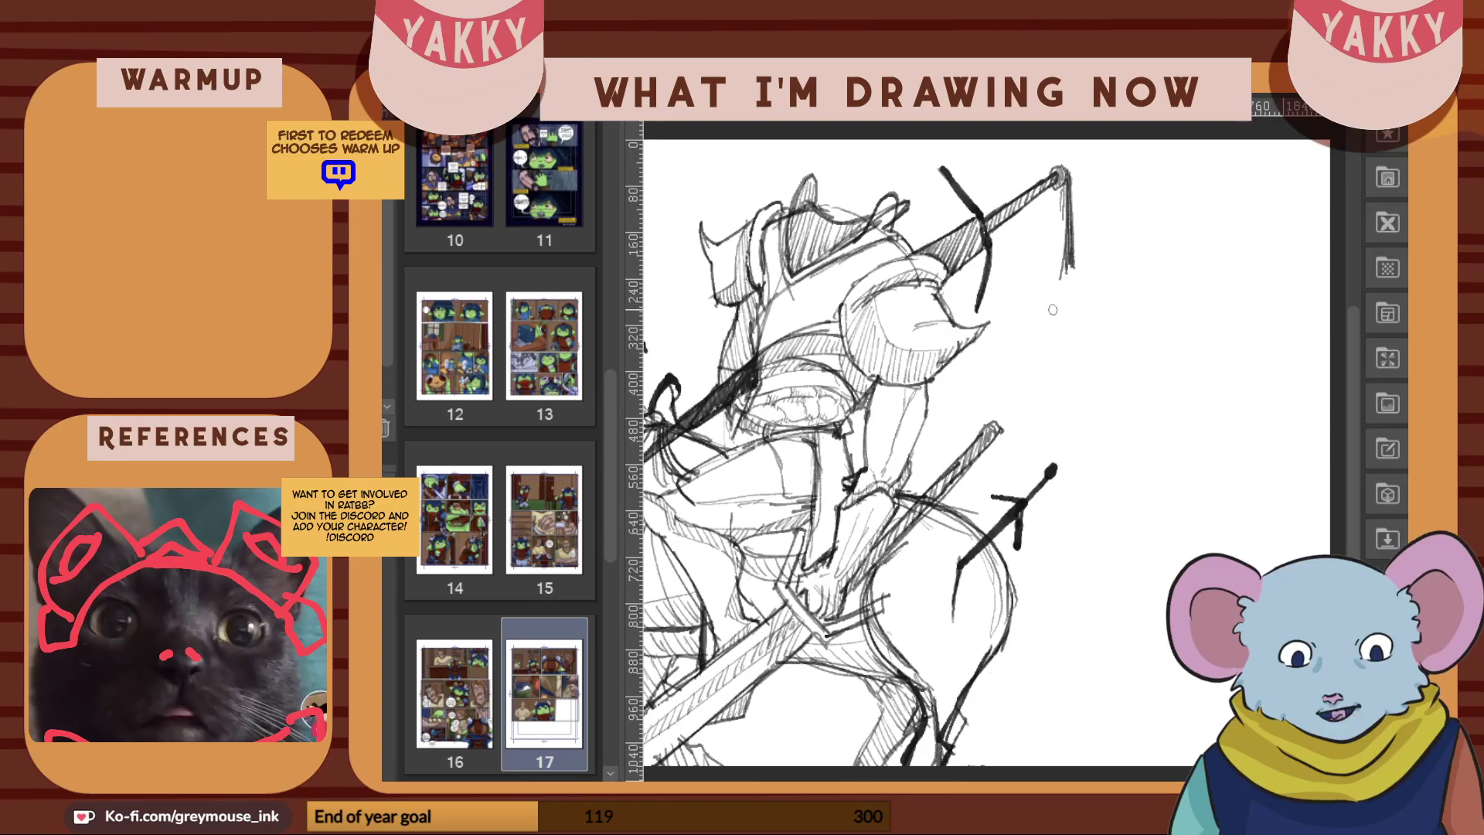
mouse_move(1048, 317)
left_mouse_down()
mouse_move(1074, 288)
mouse_move(1088, 321)
mouse_move(1083, 287)
mouse_move(1049, 321)
mouse_move(1078, 288)
mouse_move(1046, 329)
mouse_move(1071, 296)
mouse_move(1093, 298)
mouse_move(1090, 319)
mouse_move(1083, 283)
mouse_move(1059, 283)
mouse_move(1043, 325)
left_mouse_up()
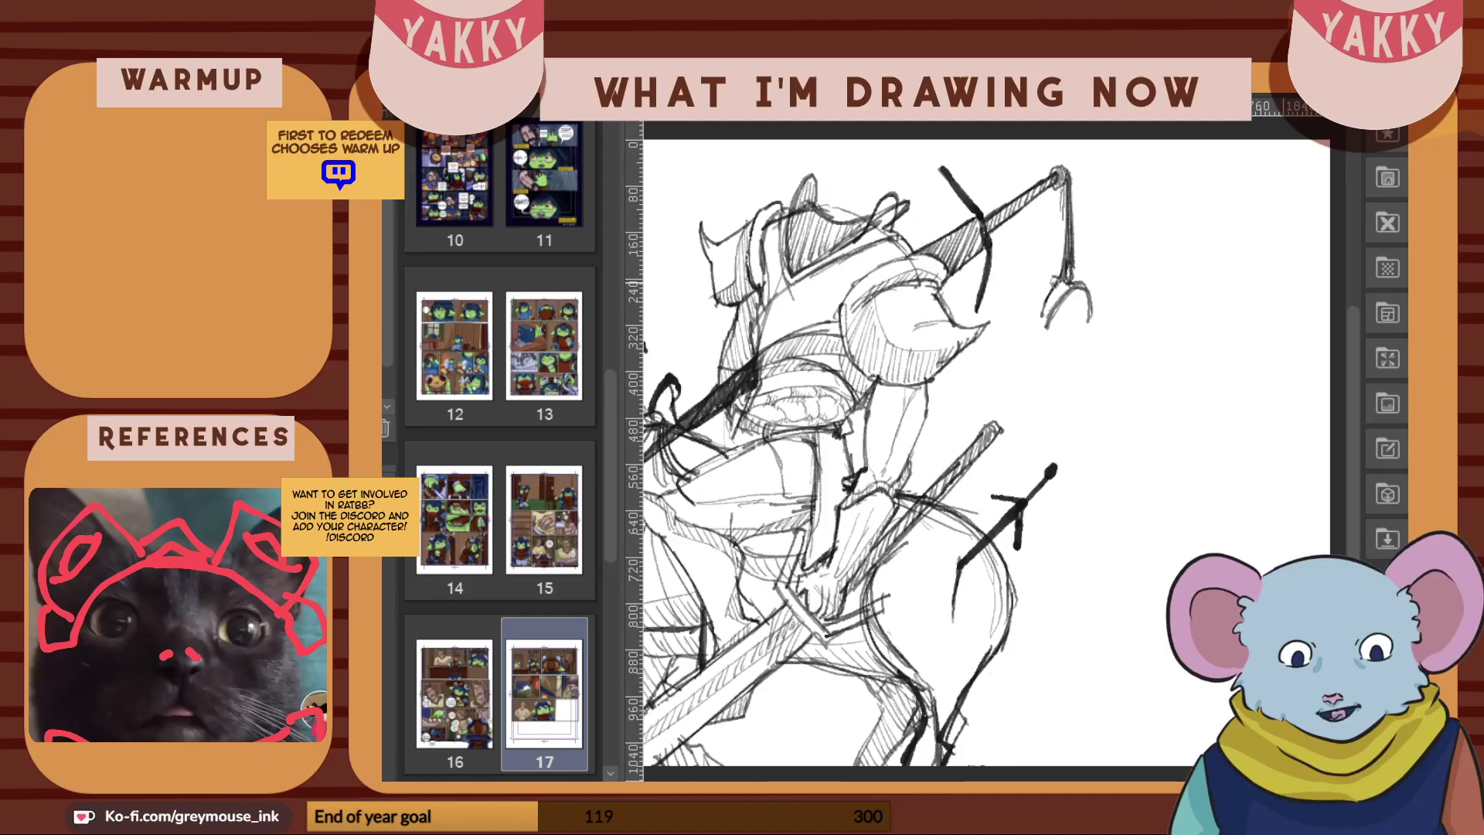
mouse_move(1043, 283)
left_mouse_down()
mouse_move(1040, 320)
mouse_move(1051, 309)
left_mouse_up()
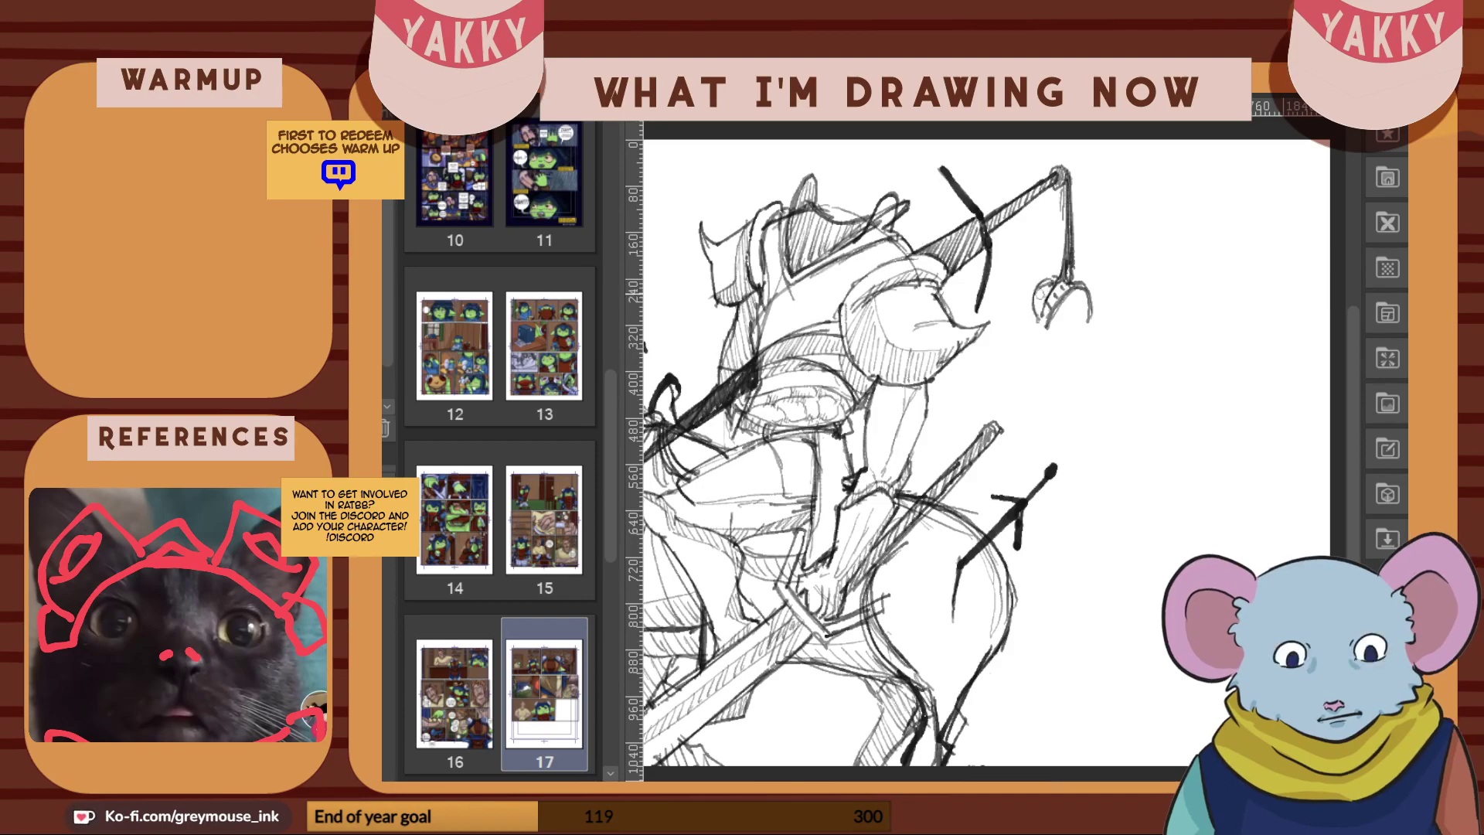
left_click_drag(1042, 306, 1037, 315)
left_click_drag(1062, 199, 1062, 224)
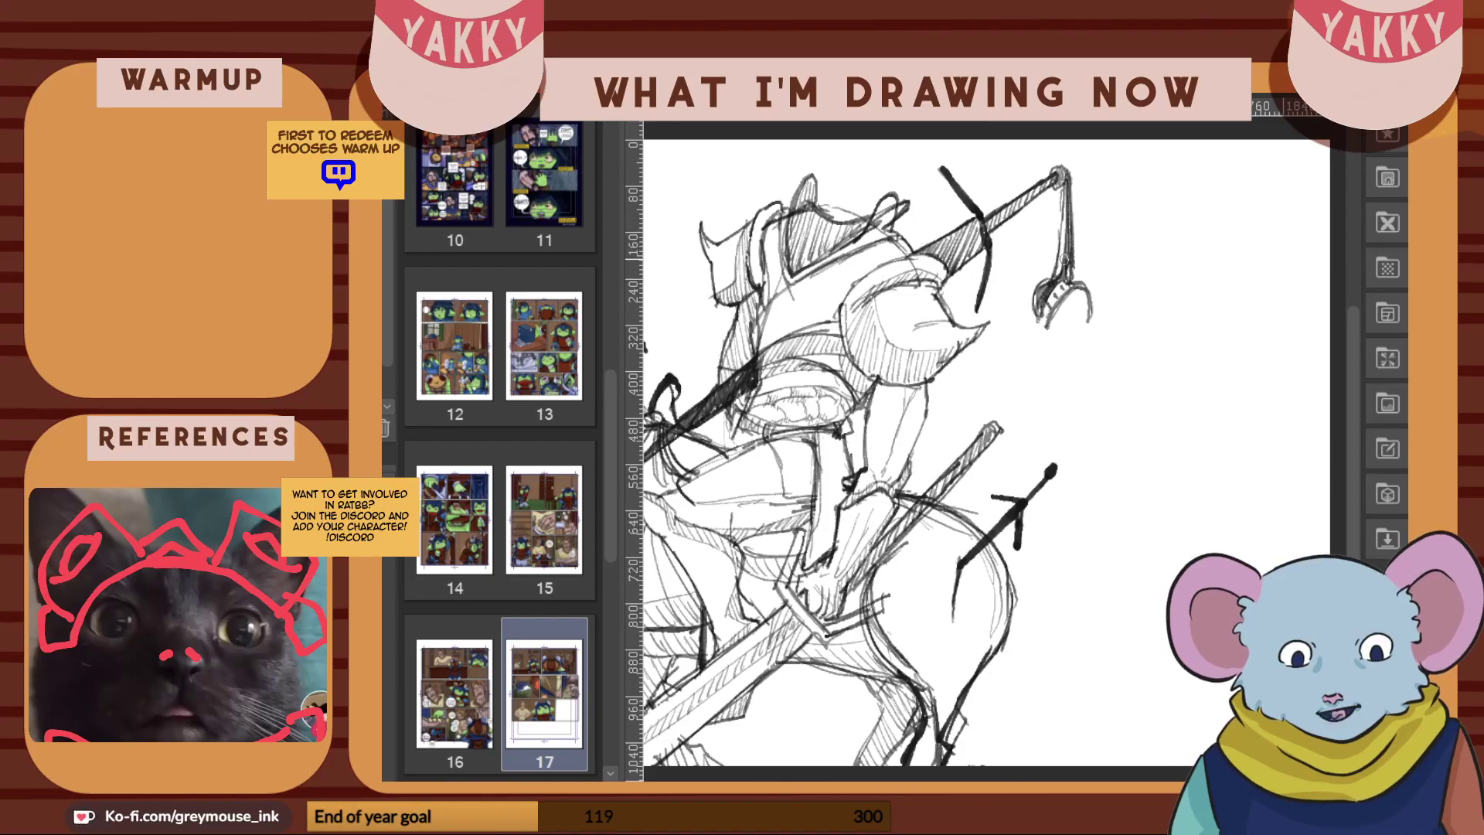
Add a looping outer curve, hatched crown, face profile with eye and mouth, and short neck lines to the hanging head
mouse_move(1067, 187)
left_mouse_down()
mouse_move(1045, 290)
mouse_move(1041, 274)
mouse_move(1022, 306)
mouse_move(1042, 273)
mouse_move(1021, 282)
mouse_move(1021, 330)
left_mouse_up()
mouse_move(1029, 333)
left_mouse_down()
mouse_move(1026, 285)
mouse_move(1013, 294)
mouse_move(1023, 334)
left_mouse_up()
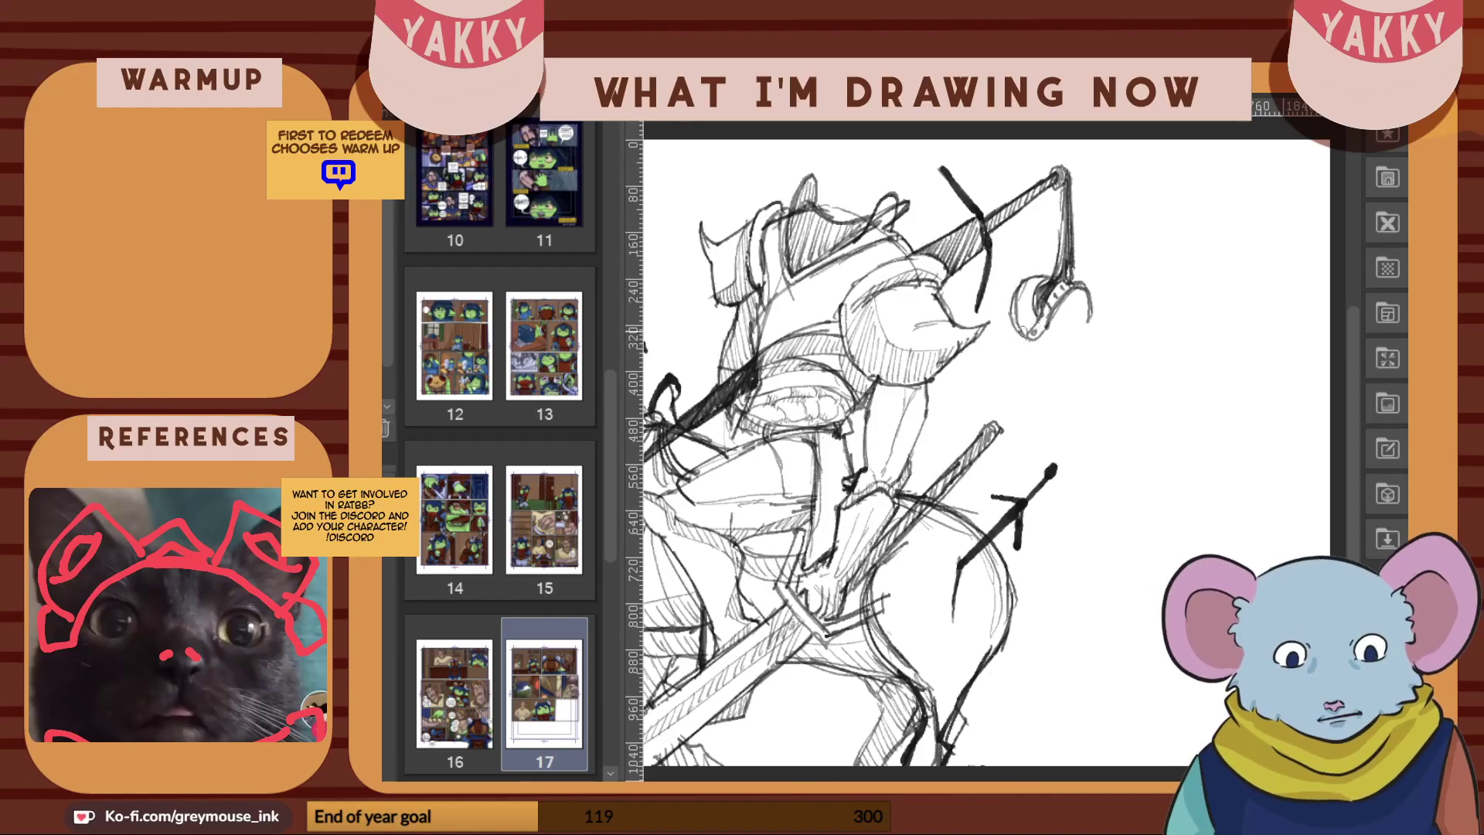
left_click_drag(1022, 283, 1005, 307)
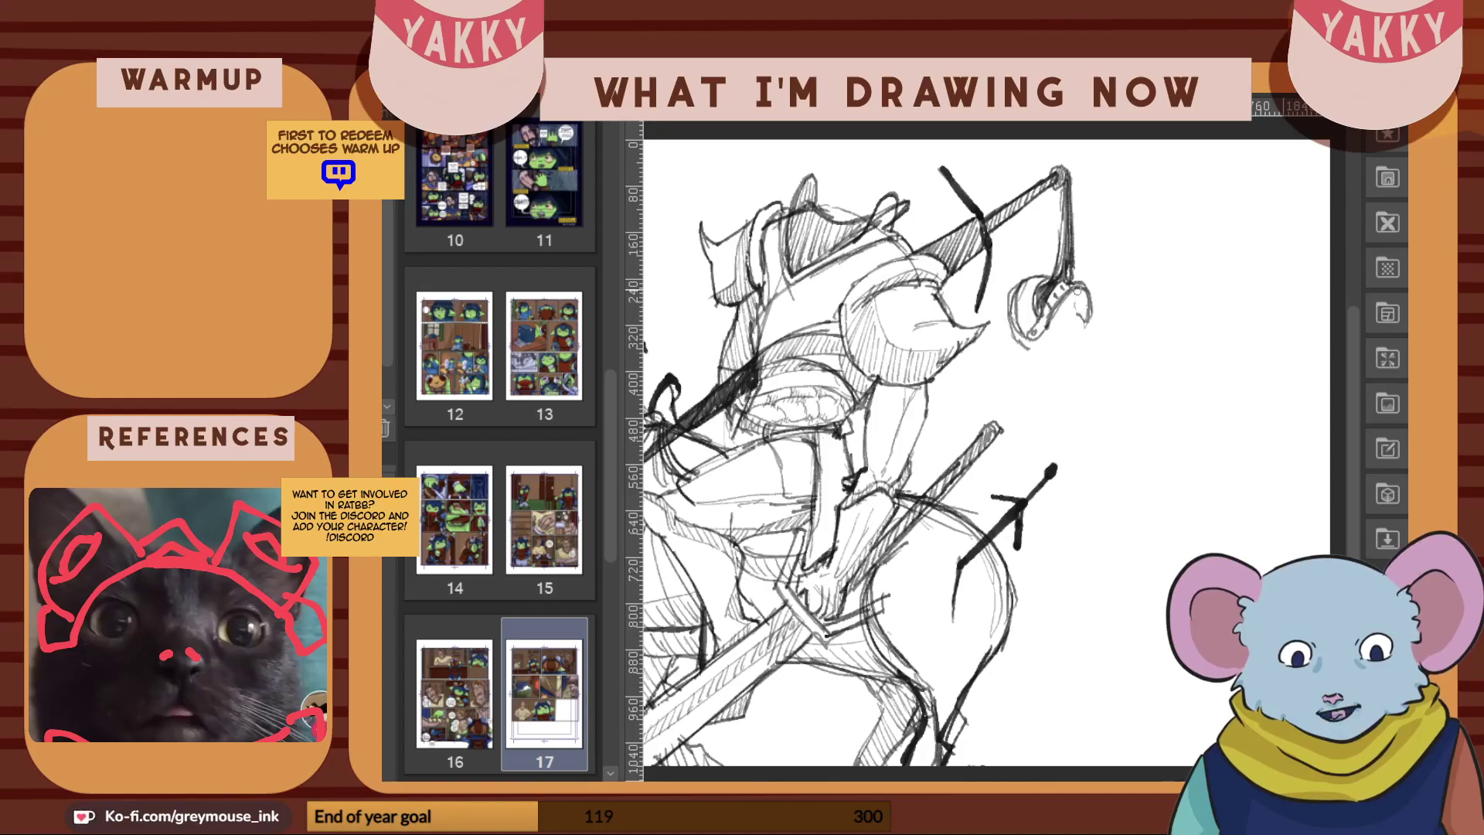
left_click_drag(1076, 289, 1082, 313)
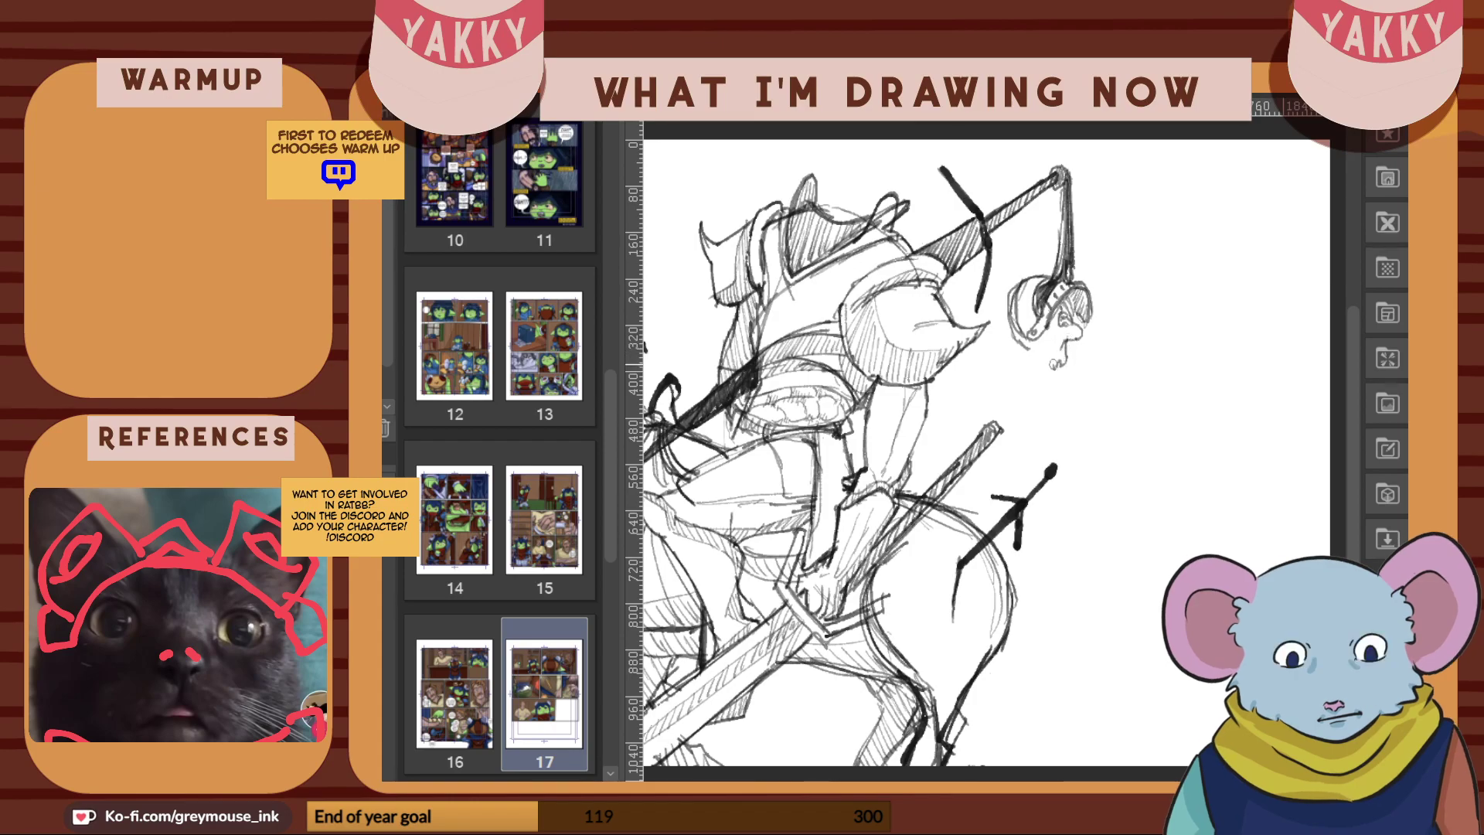
left_click_drag(1036, 354, 1038, 371)
scroll(1062, 375, "up", 3)
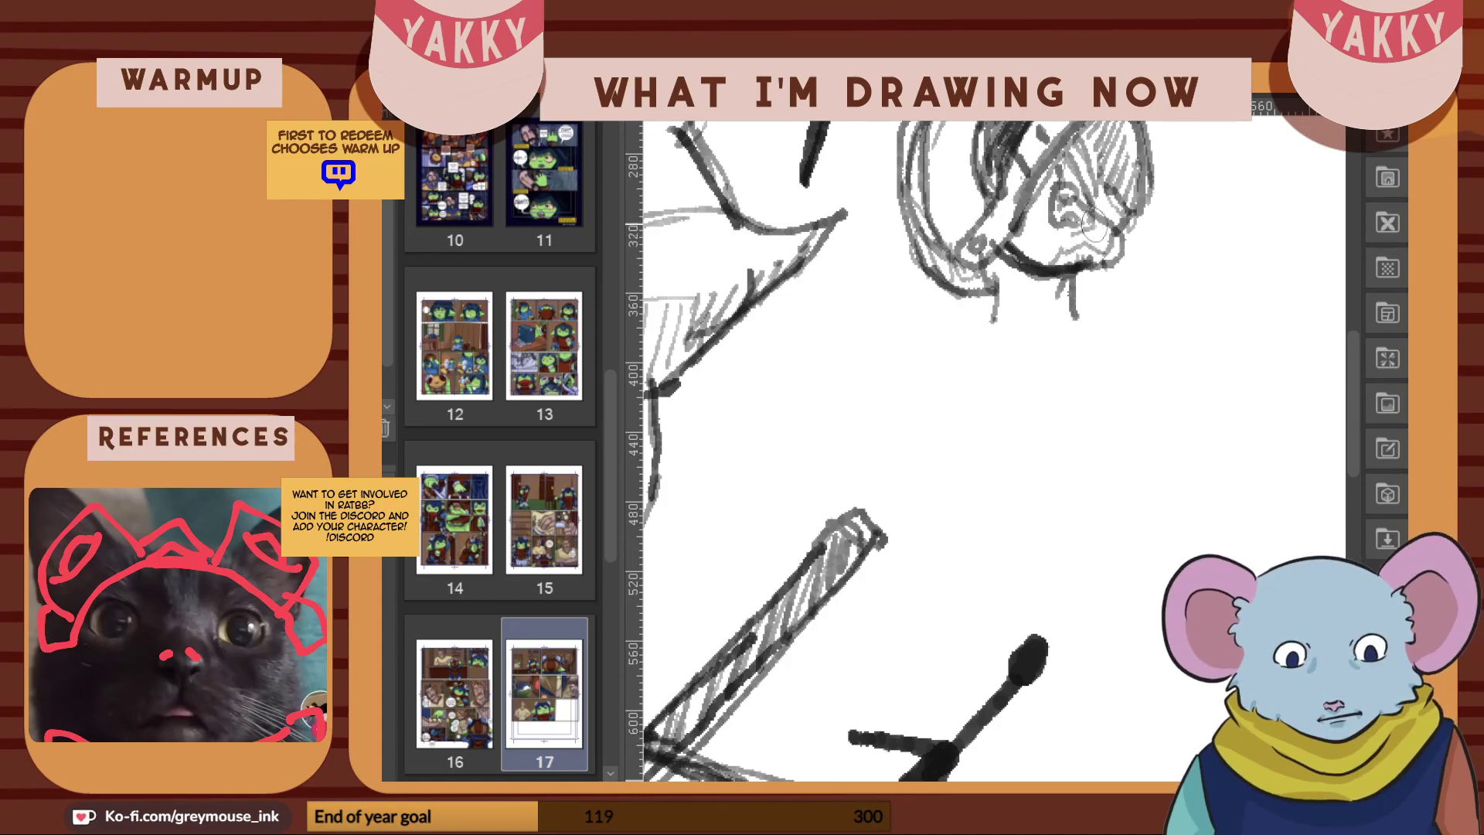
Close off the hanging head's neck stump and add long vertical drips beneath it, plus small shading strokes on the neck
mouse_move(1068, 342)
left_mouse_down()
mouse_move(996, 313)
mouse_move(1057, 341)
mouse_move(997, 320)
mouse_move(1033, 340)
mouse_move(1071, 342)
mouse_move(1065, 302)
mouse_move(1087, 325)
mouse_move(1024, 353)
left_mouse_up()
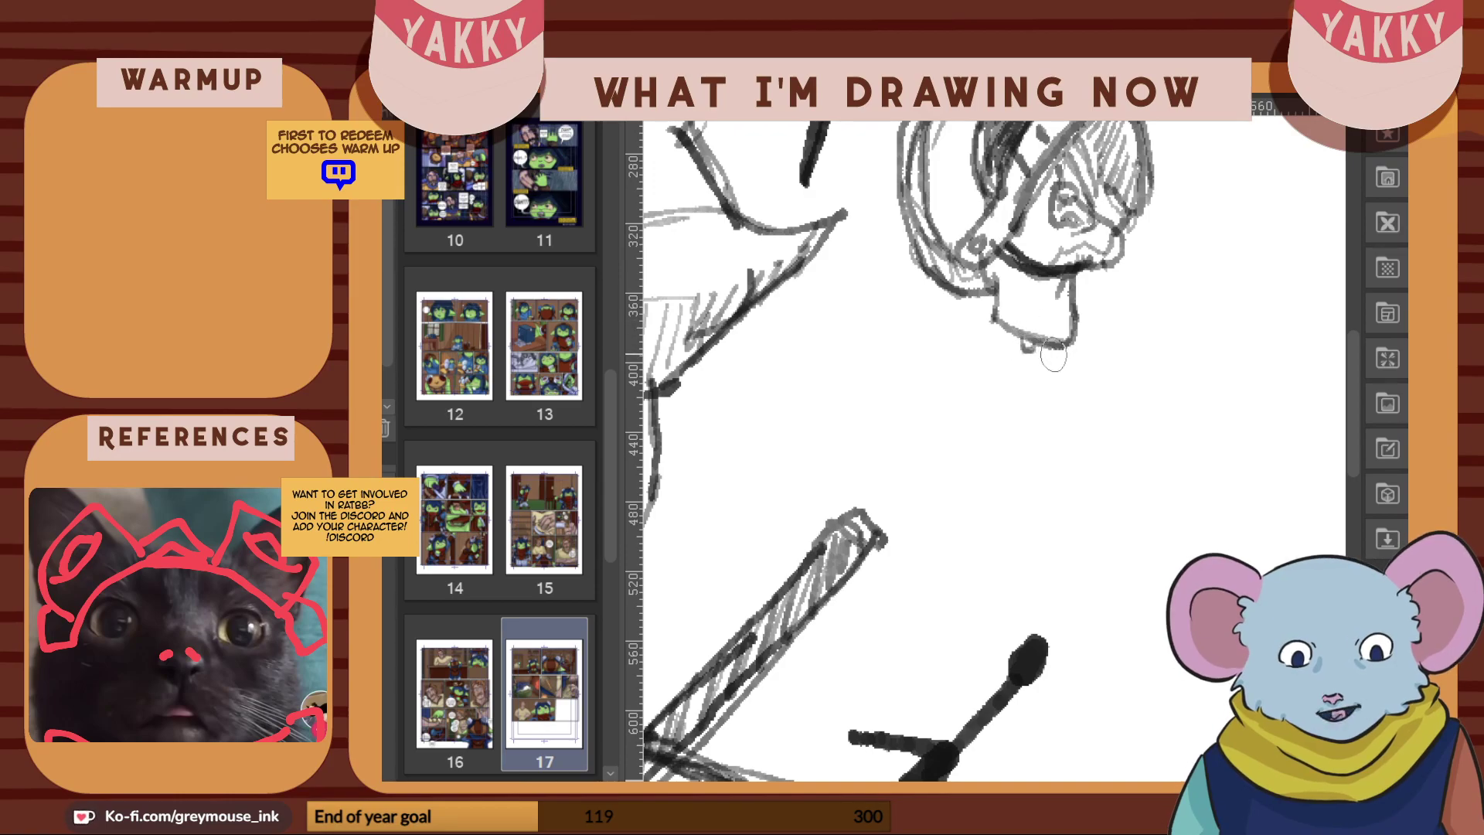
left_click_drag(1034, 343, 1037, 422)
left_click_drag(1045, 340, 1046, 442)
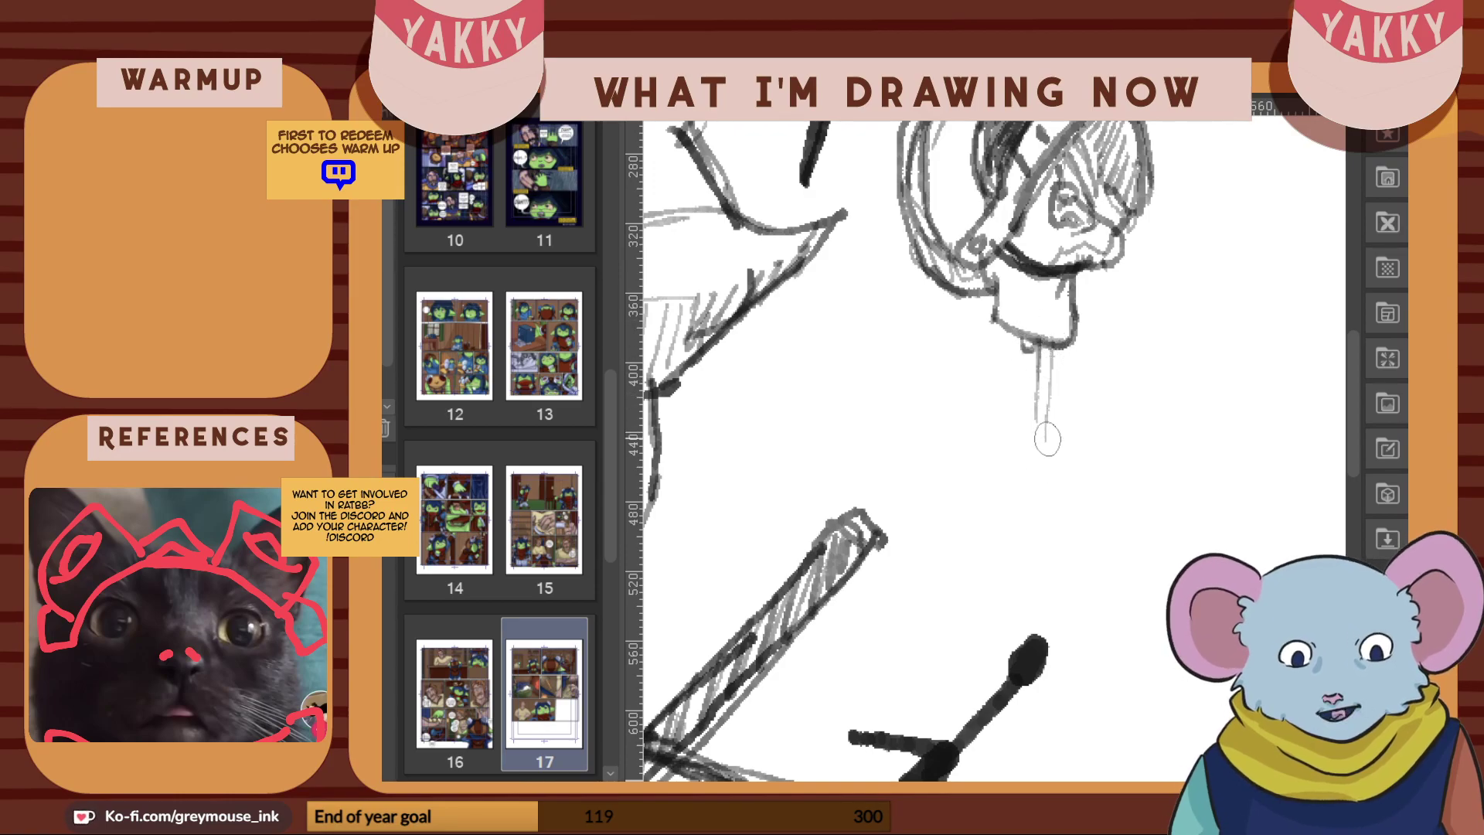
mouse_move(1047, 354)
left_mouse_down()
mouse_move(1045, 449)
mouse_move(1056, 410)
left_mouse_up()
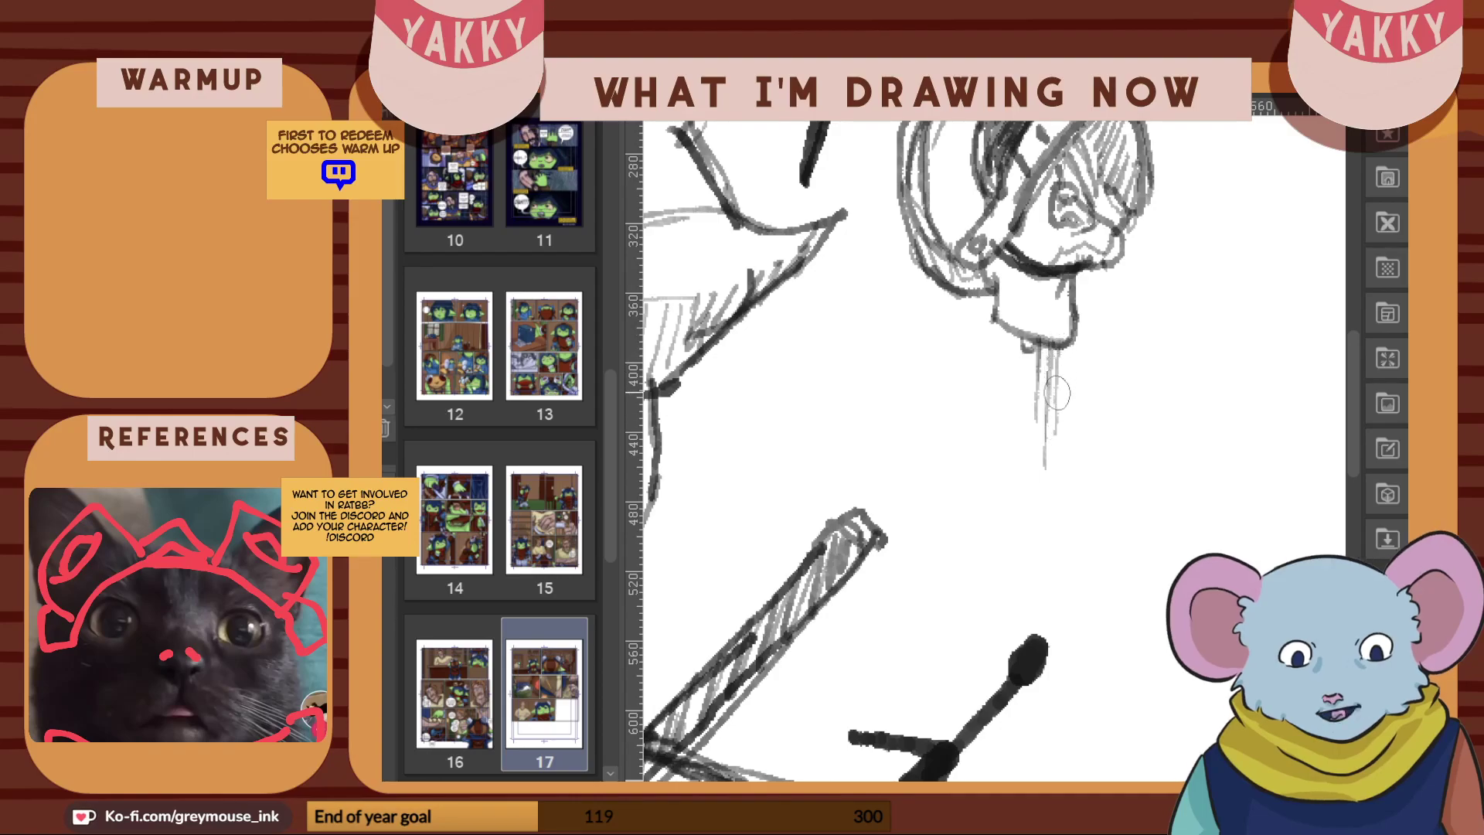
left_click_drag(1007, 338, 1004, 445)
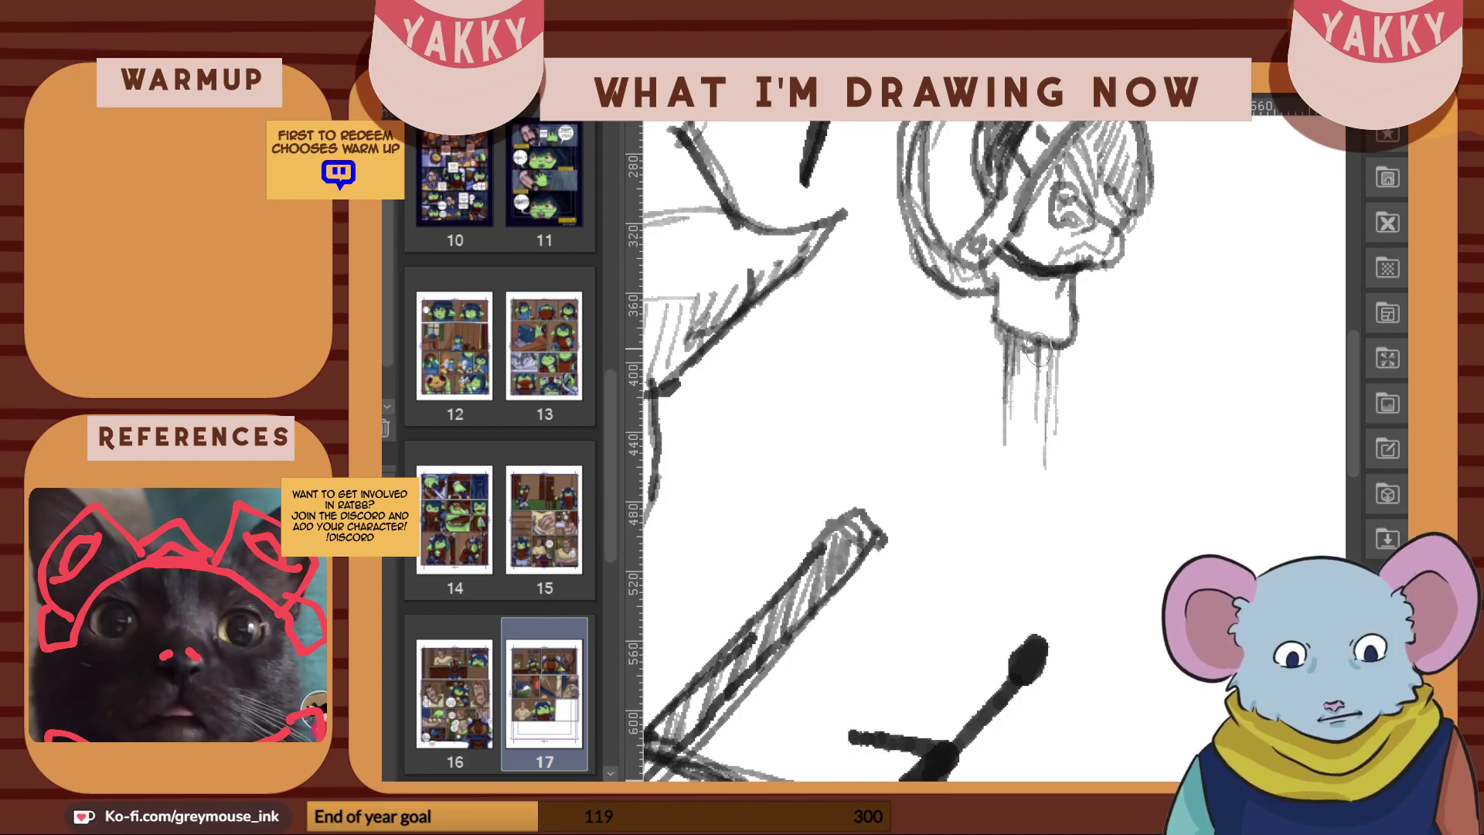
mouse_move(1049, 346)
left_mouse_down()
mouse_move(1067, 371)
mouse_move(1067, 464)
left_mouse_up()
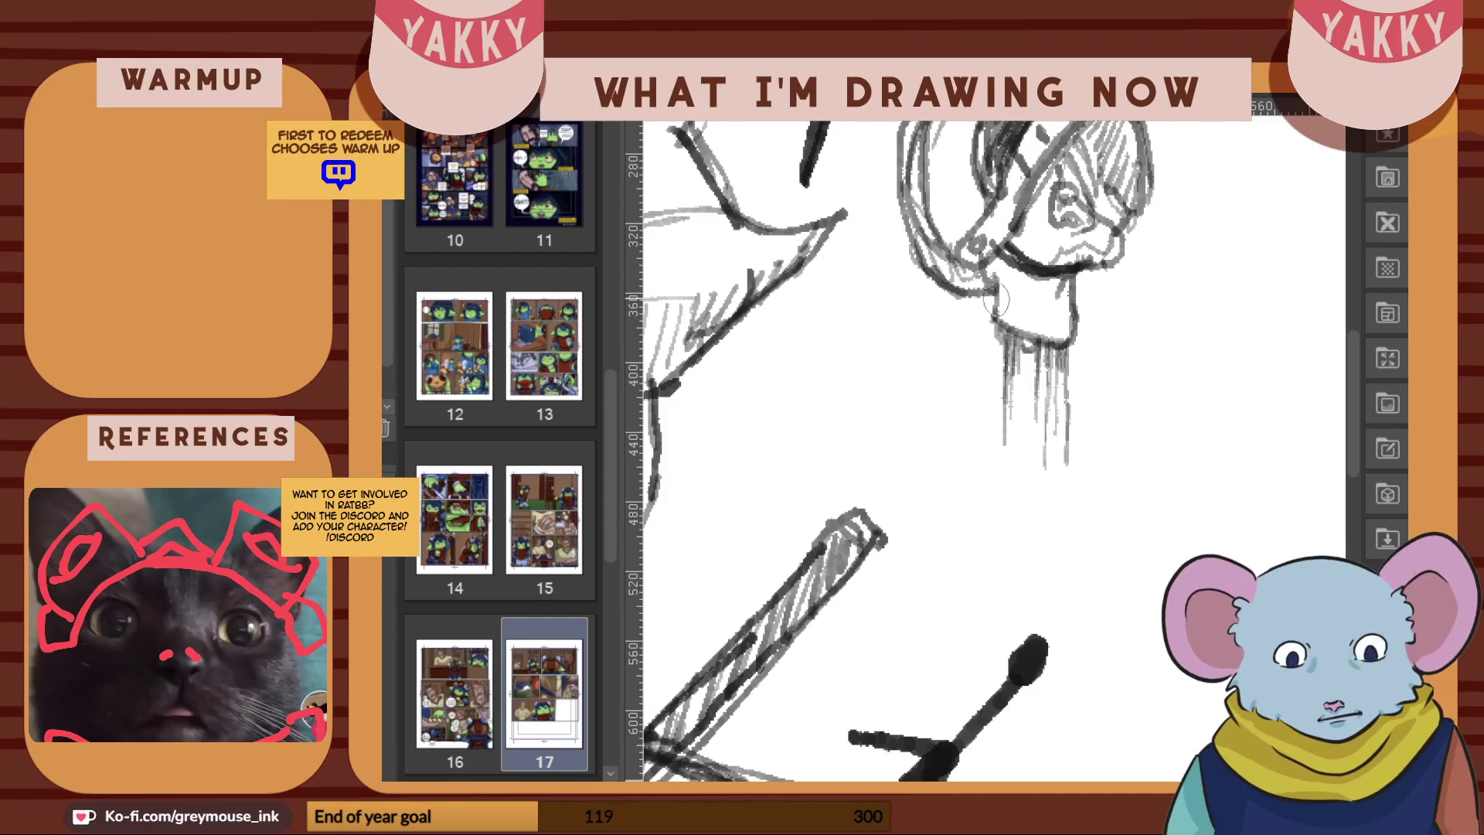
mouse_move(994, 263)
left_mouse_down()
mouse_move(1055, 251)
mouse_move(1029, 210)
mouse_move(1022, 252)
left_mouse_up()
mouse_move(1032, 235)
left_mouse_down()
mouse_move(1066, 242)
mouse_move(1062, 265)
mouse_move(1087, 269)
mouse_move(1042, 307)
left_mouse_up()
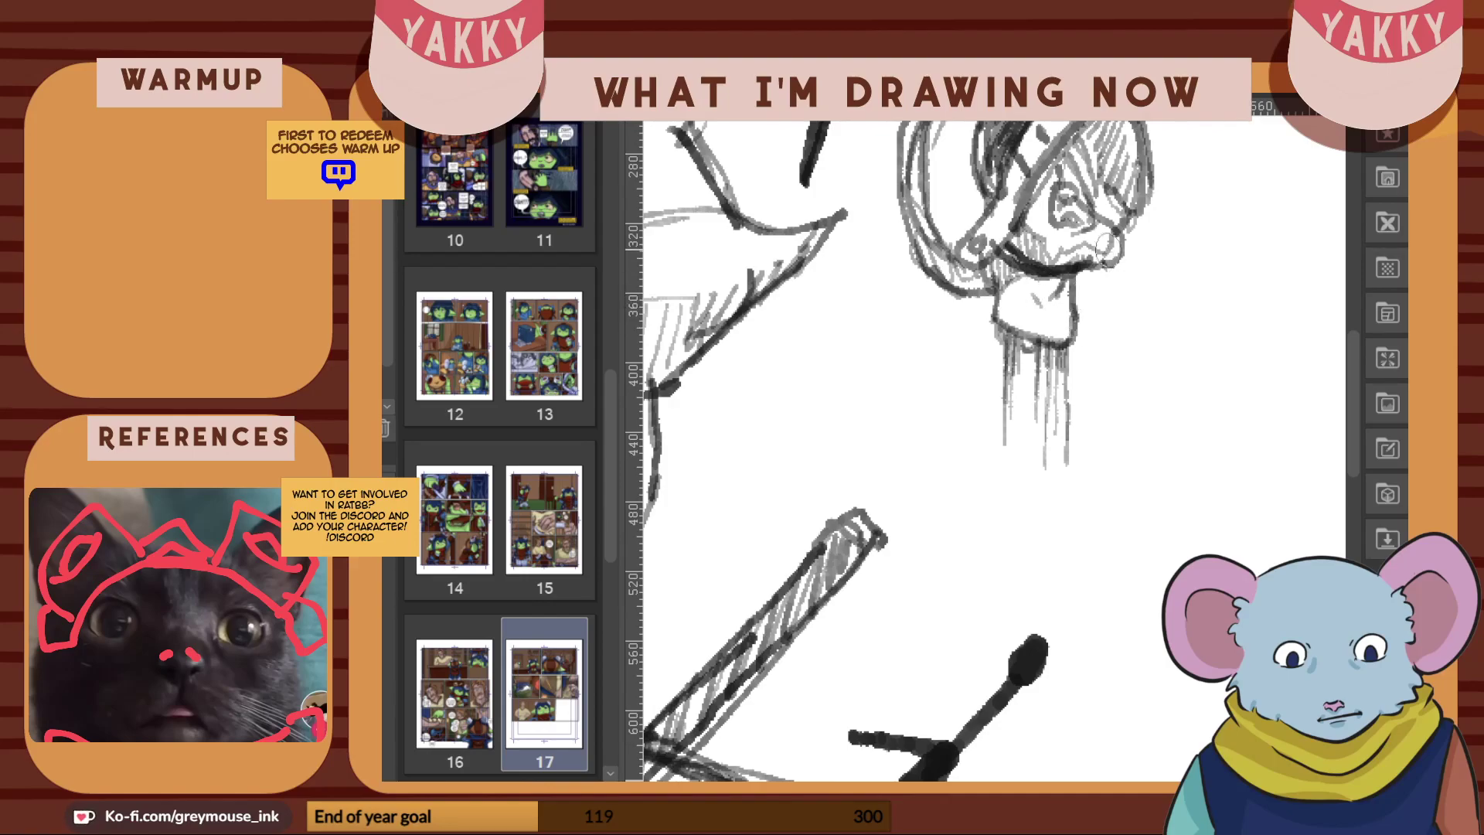
Rework the hanging head's face, replacing its muzzle with a gaping mouth and a dropped, pointed lower jaw
scroll(1073, 324, "up", 3)
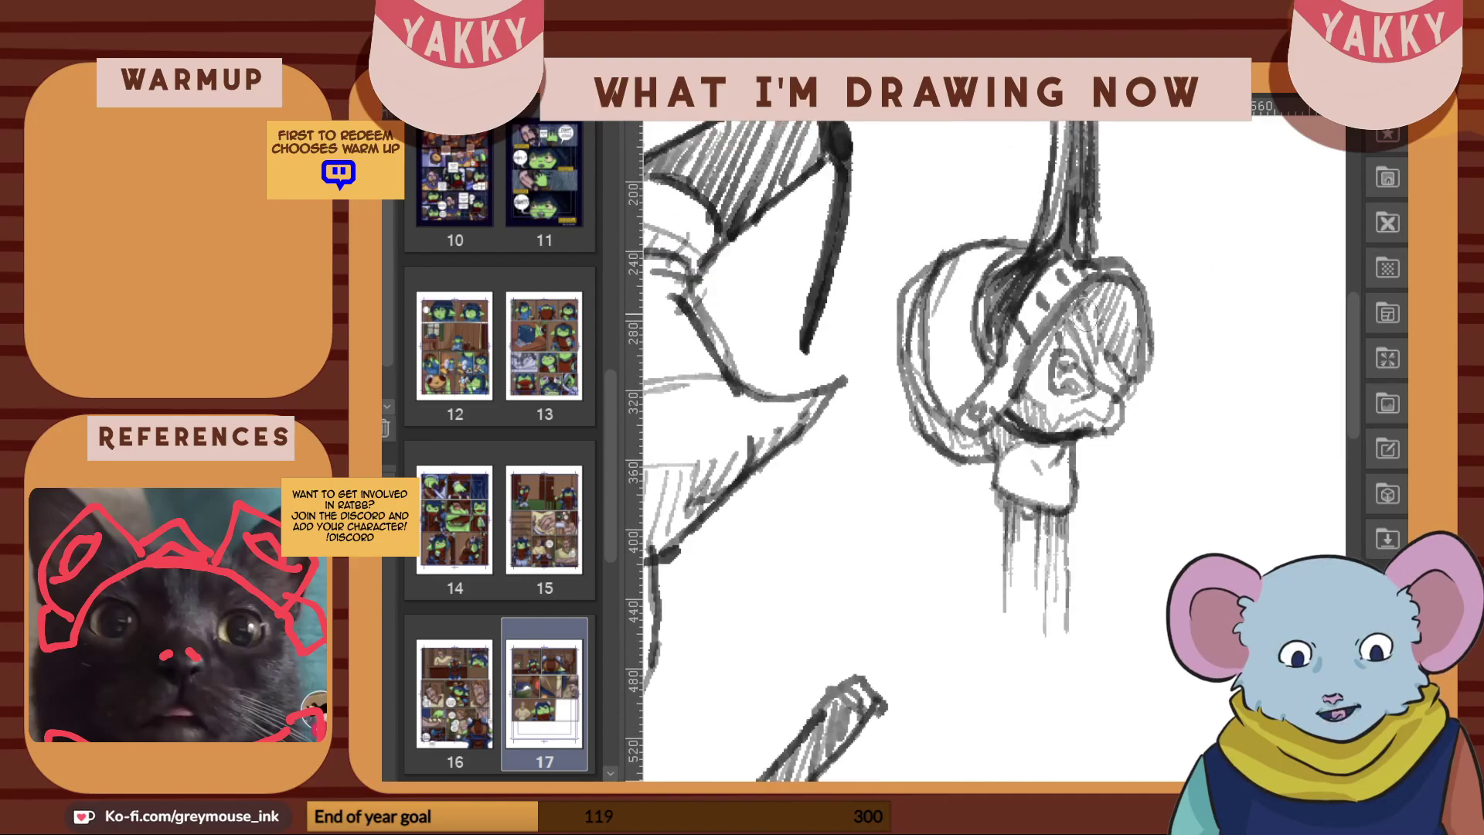
mouse_move(1068, 318)
left_mouse_down()
mouse_move(1126, 373)
mouse_move(1095, 363)
left_mouse_up()
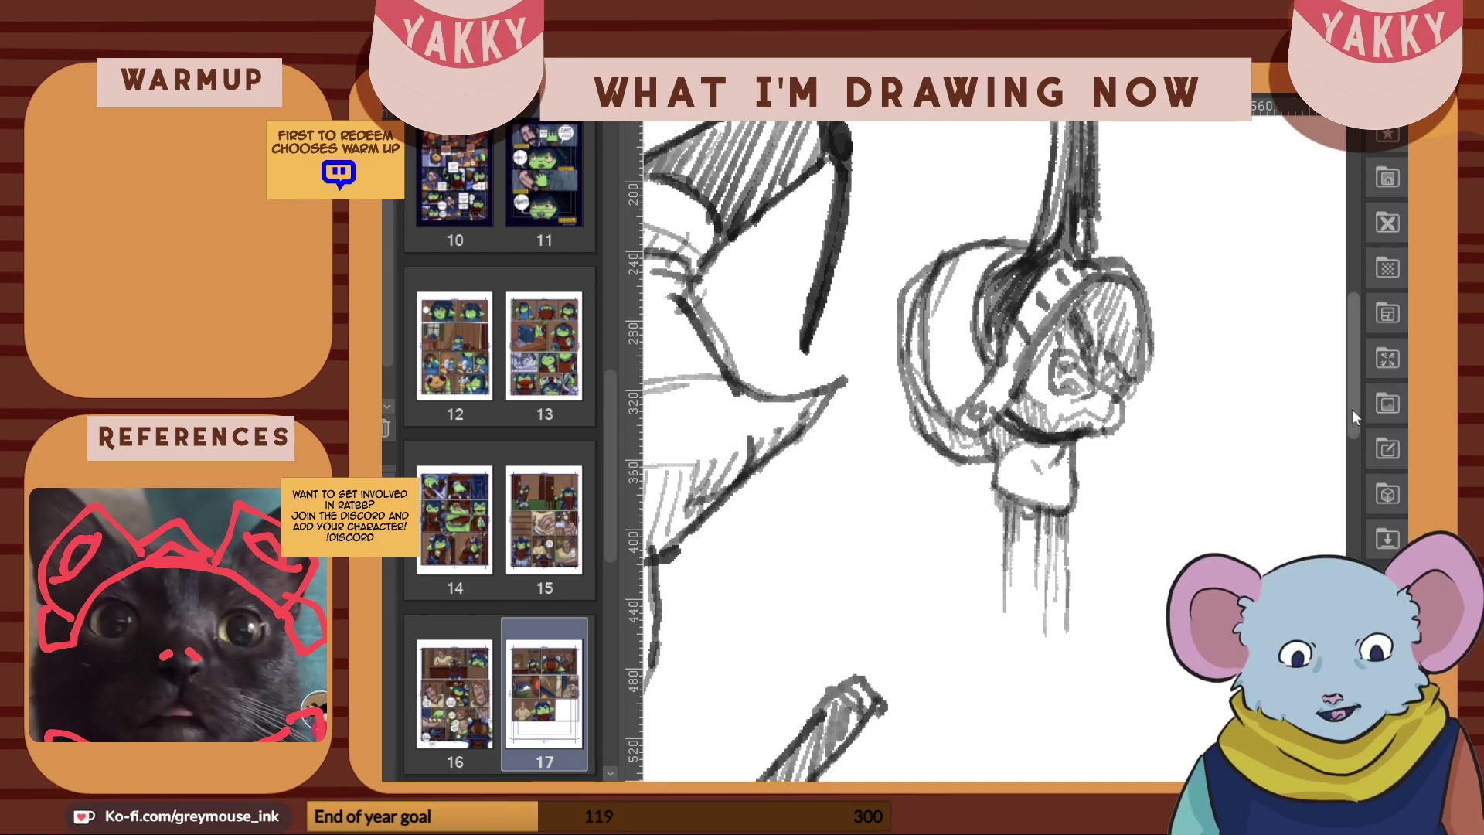
left_click_drag(1356, 403, 1355, 423)
scroll(1305, 406, "down", 2)
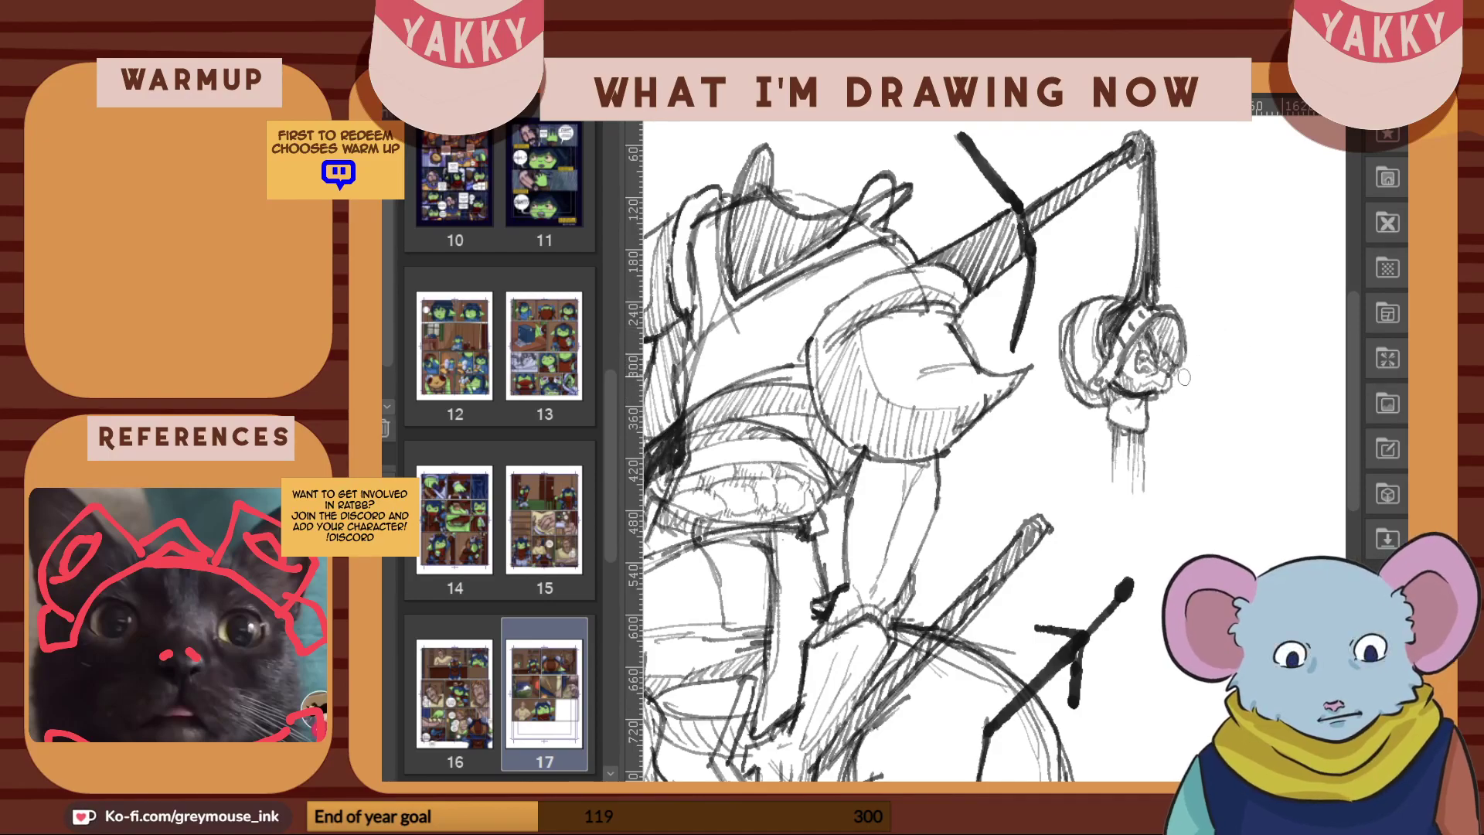
scroll(1183, 381, "down", 1)
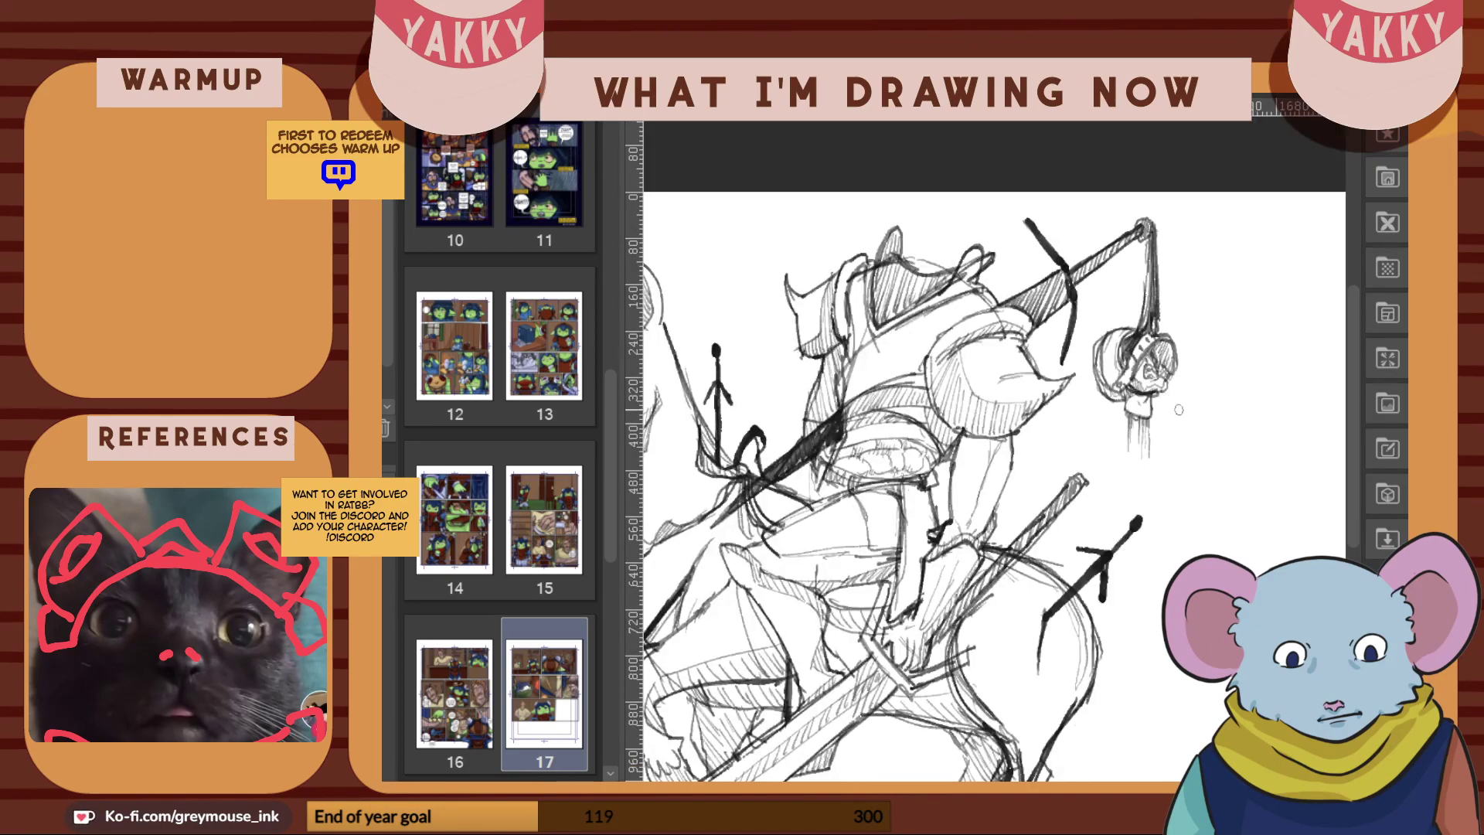
scroll(1194, 510, "up", 1)
scroll(1199, 527, "up", 1)
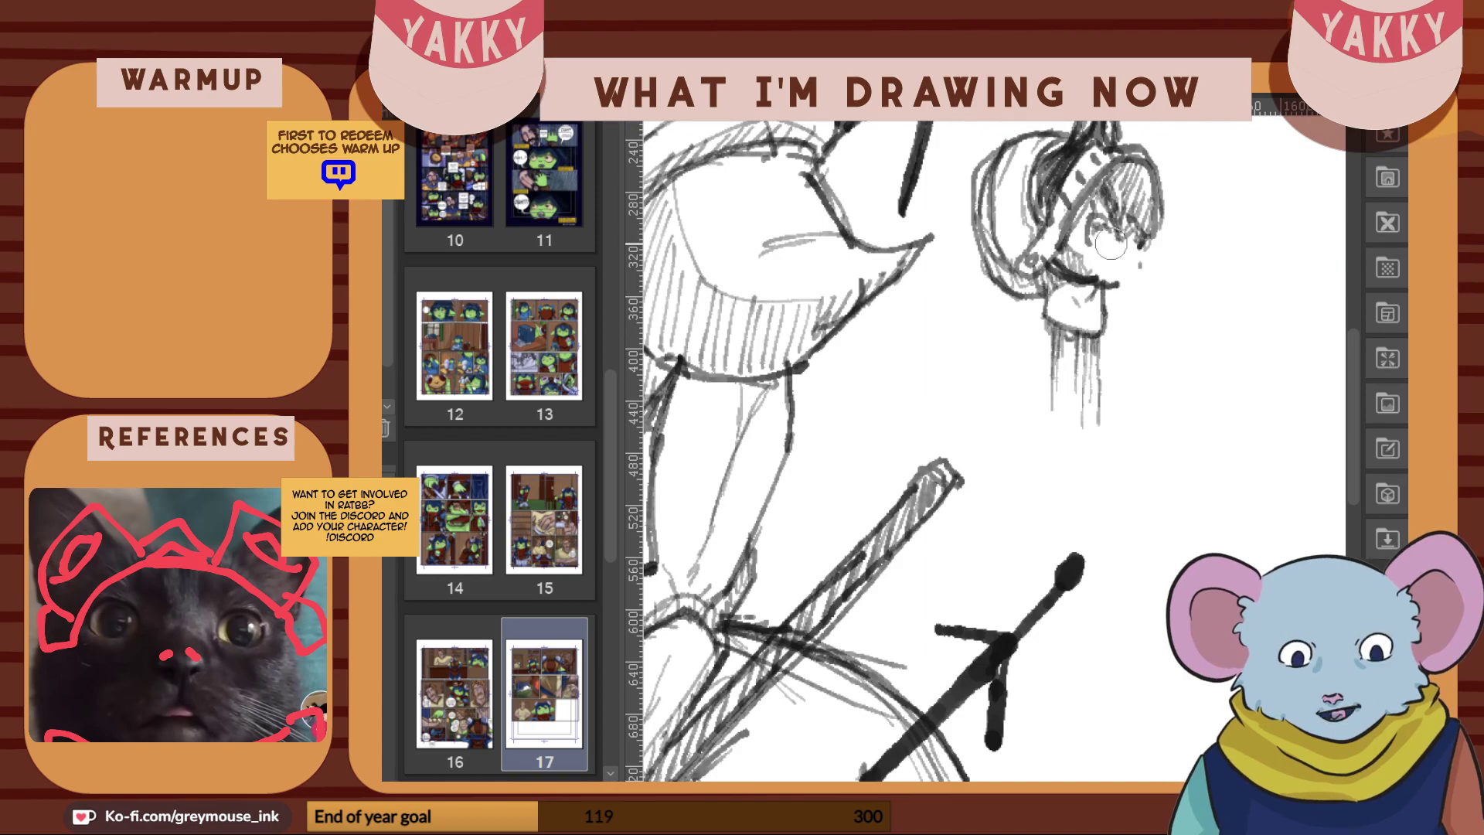
mouse_move(1088, 238)
left_mouse_down()
mouse_move(1137, 294)
mouse_move(1093, 248)
mouse_move(1098, 270)
mouse_move(1110, 292)
mouse_move(1131, 290)
mouse_move(1096, 241)
mouse_move(1112, 253)
mouse_move(1120, 236)
mouse_move(1092, 242)
mouse_move(1110, 233)
mouse_move(1111, 272)
mouse_move(1150, 312)
mouse_move(1129, 286)
mouse_move(1147, 298)
mouse_move(1132, 315)
mouse_move(1099, 303)
mouse_move(1071, 269)
mouse_move(1131, 313)
left_mouse_up()
left_click_drag(1105, 232, 1098, 258)
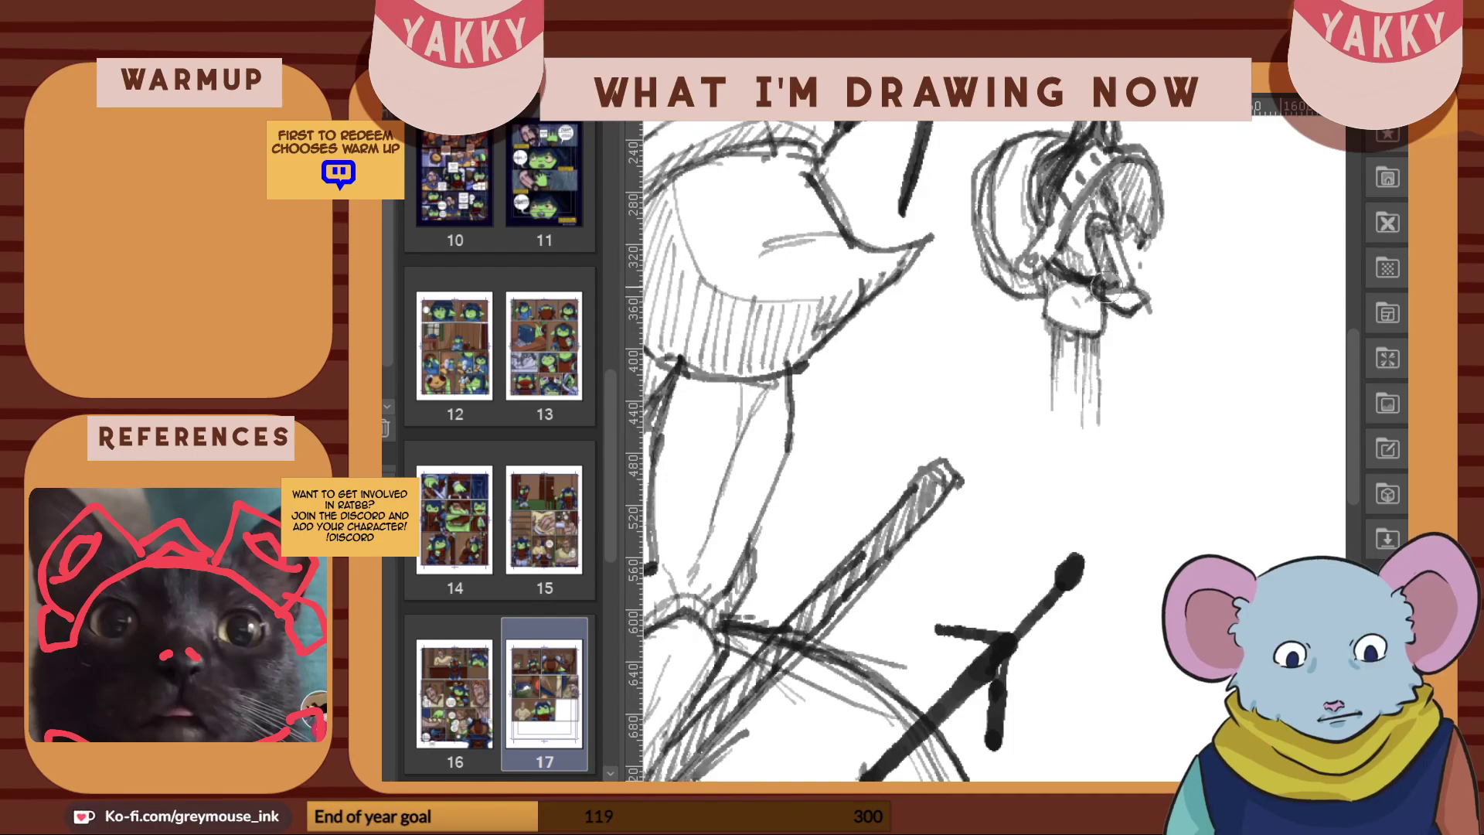
Shade inside the hanging head's open mouth, add short drips under the jaw, and darken the curved outline around the face
left_click_drag(1082, 268, 1088, 277)
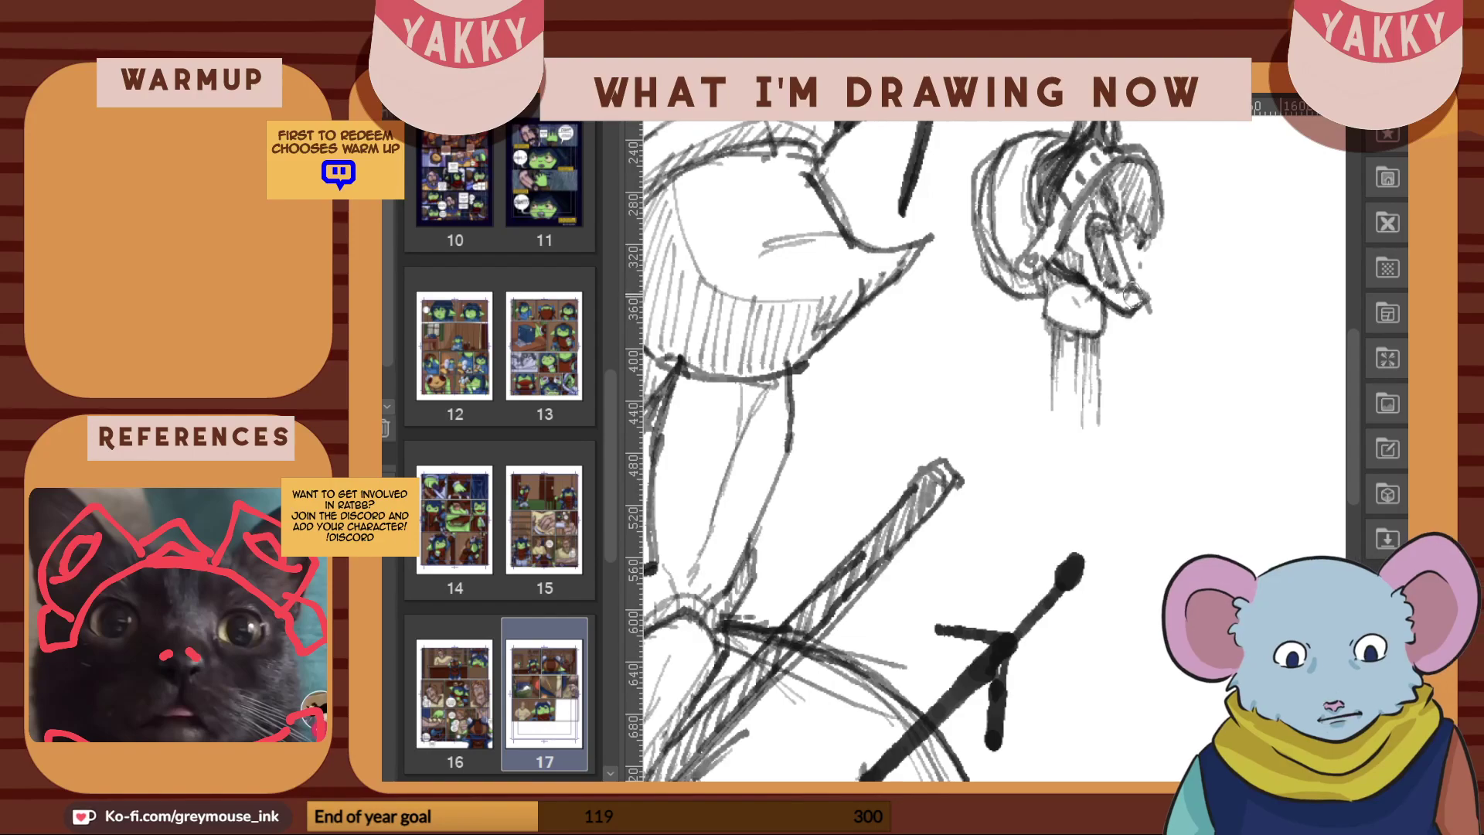
left_click_drag(1113, 292, 1138, 300)
mouse_move(1083, 218)
left_mouse_down()
mouse_move(1093, 270)
mouse_move(1100, 249)
mouse_move(1123, 264)
left_mouse_up()
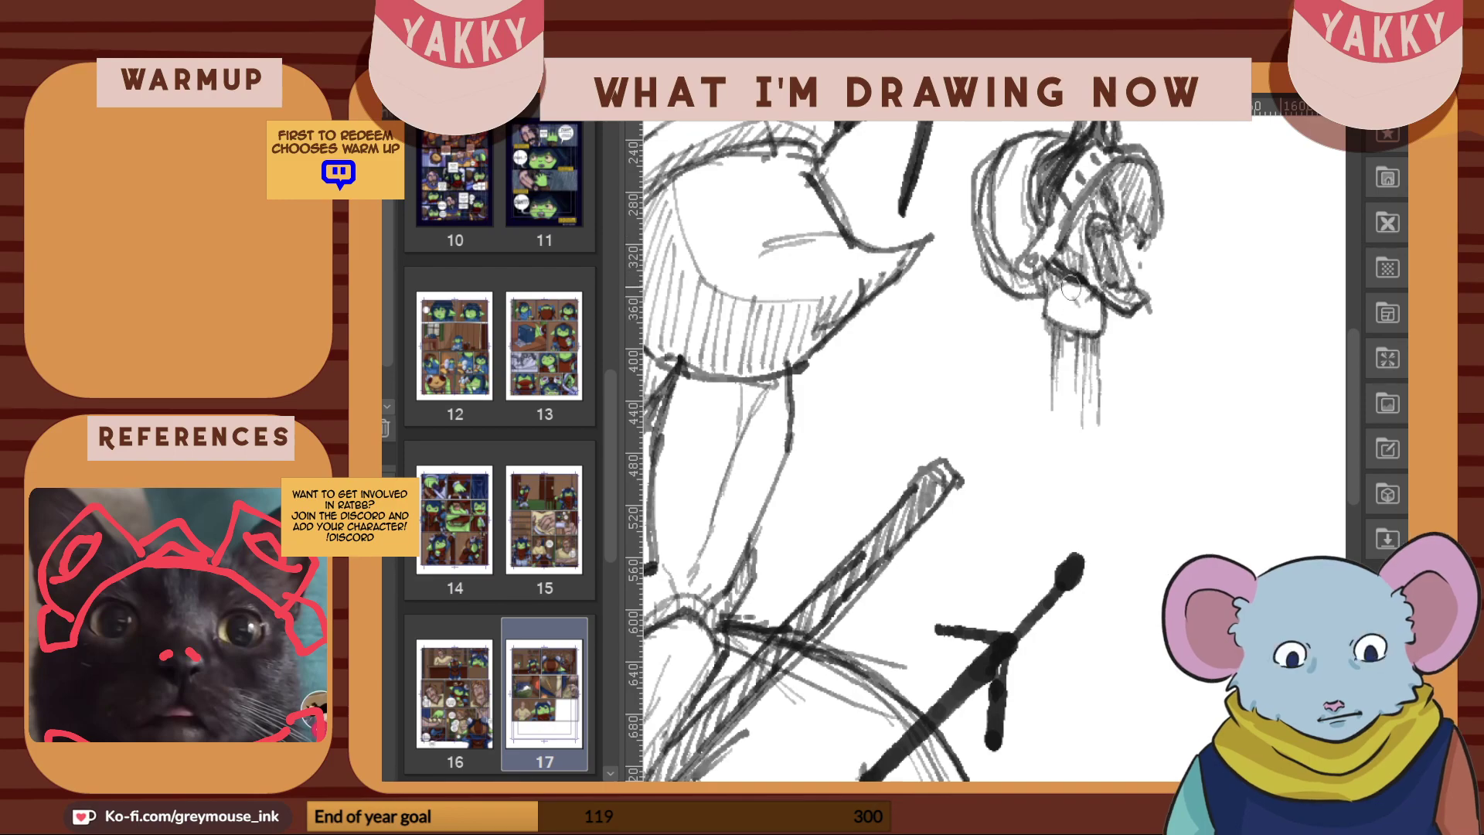
mouse_move(1131, 314)
left_mouse_down()
mouse_move(1135, 334)
mouse_move(1101, 309)
left_mouse_up()
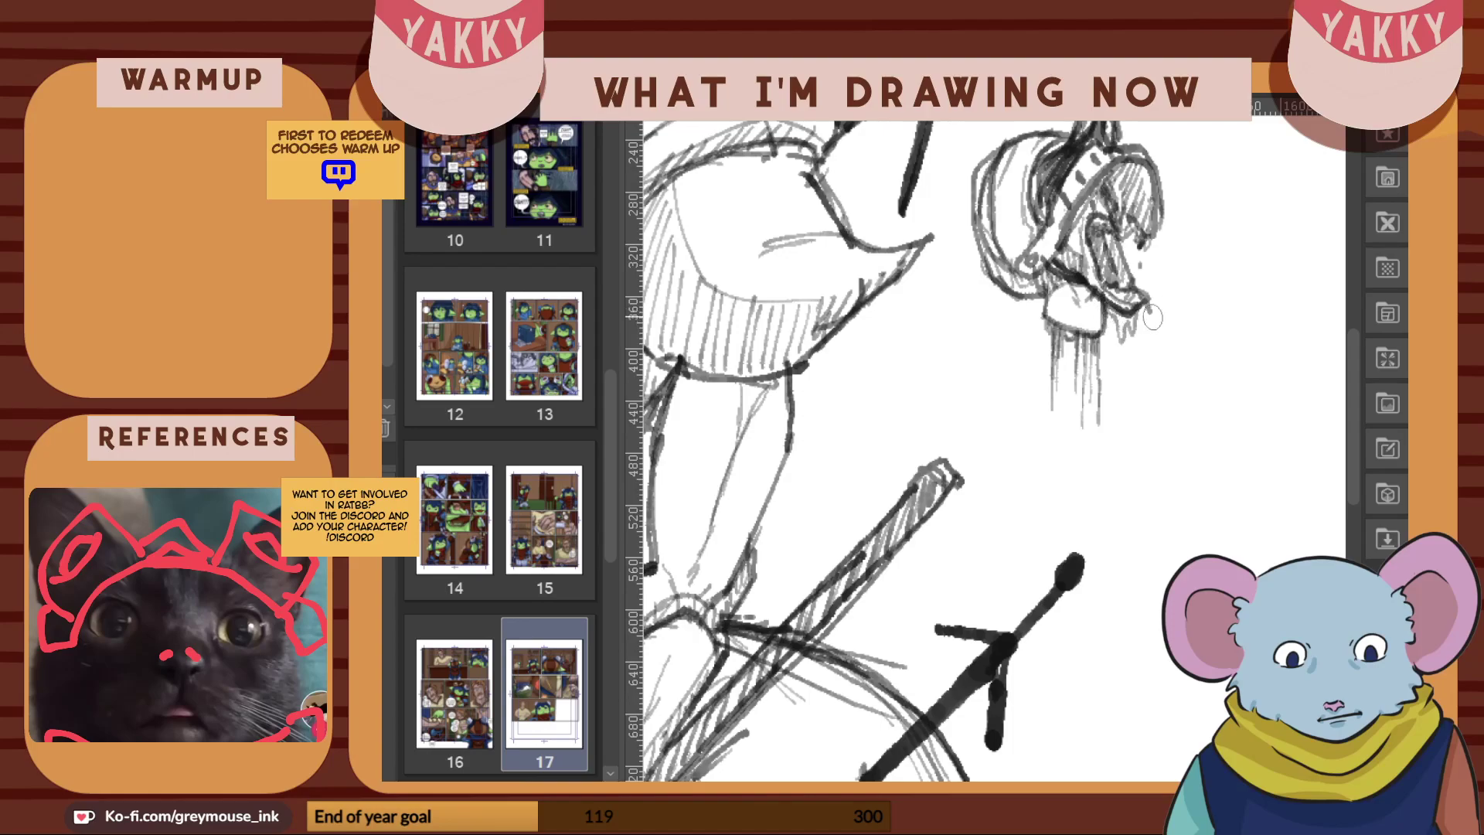
mouse_move(1150, 242)
left_mouse_down()
mouse_move(1132, 224)
mouse_move(1156, 228)
mouse_move(1148, 167)
mouse_move(1030, 262)
mouse_move(1052, 226)
left_mouse_up()
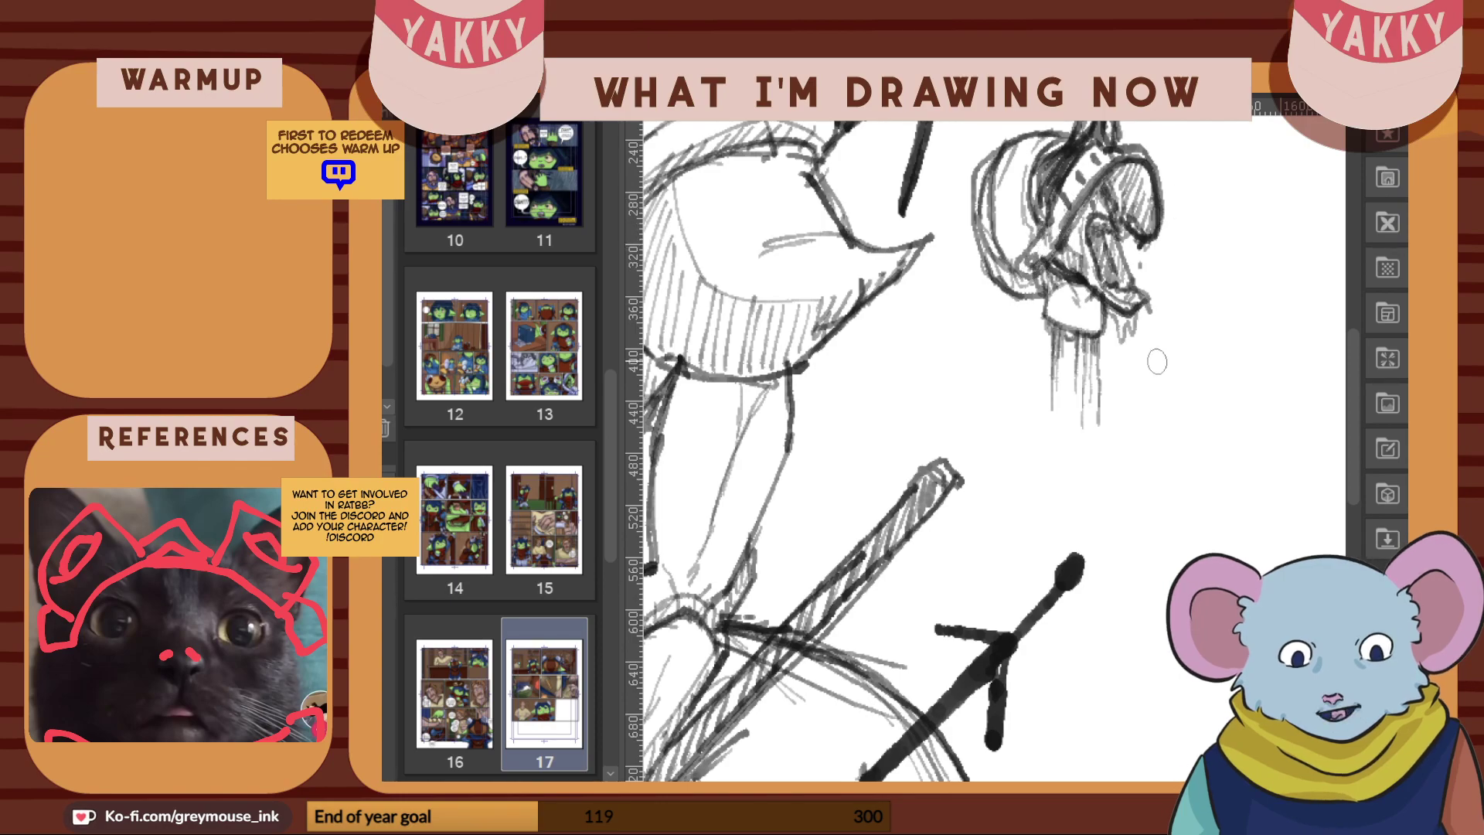
Draw a blade piercing the horse's neck, with its tip jutting from the throat and hilt behind the nape, and another weapon at the rump
scroll(1202, 431, "down", 3)
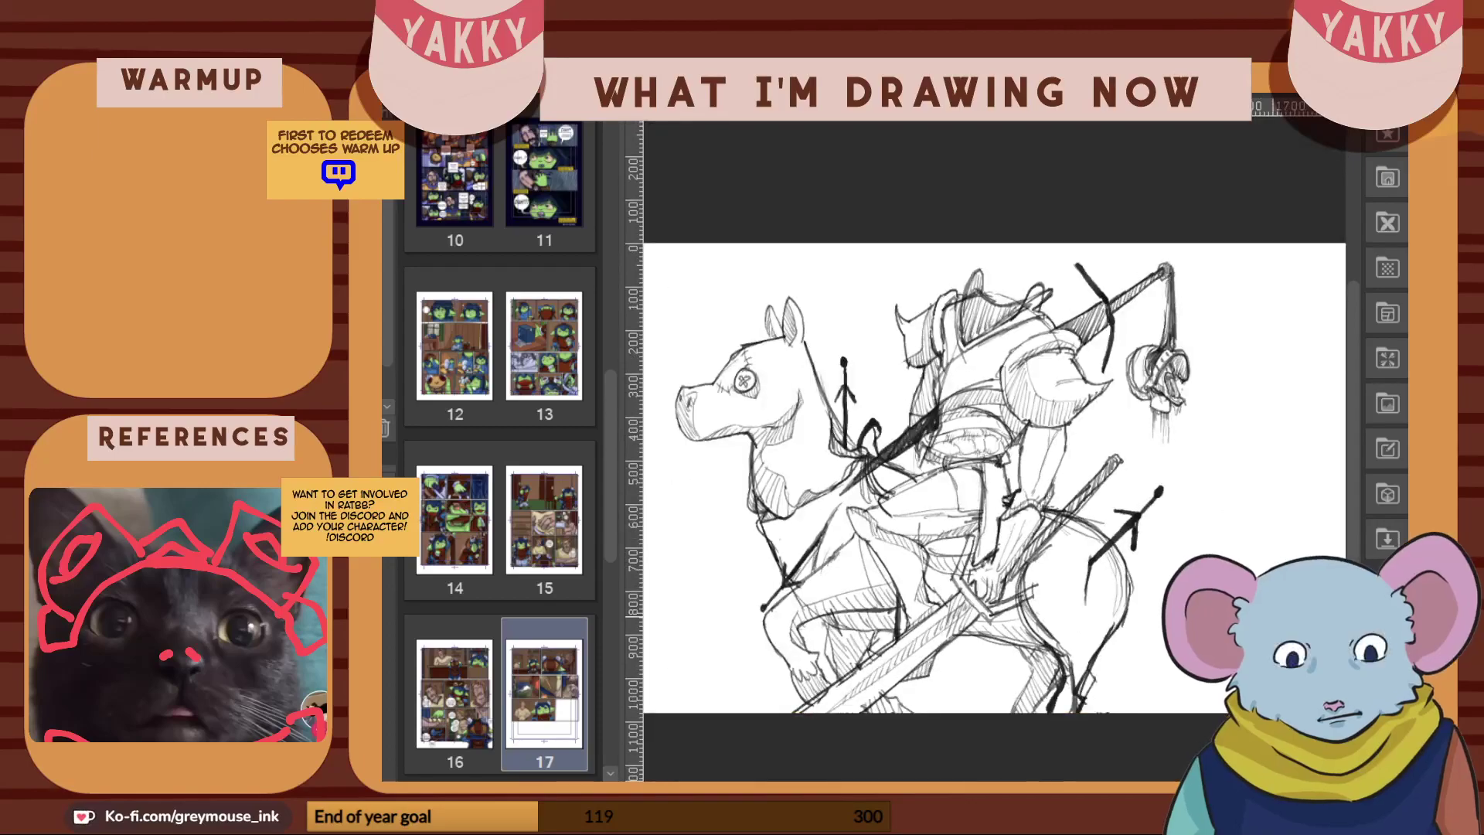
scroll(994, 478, "left", 2)
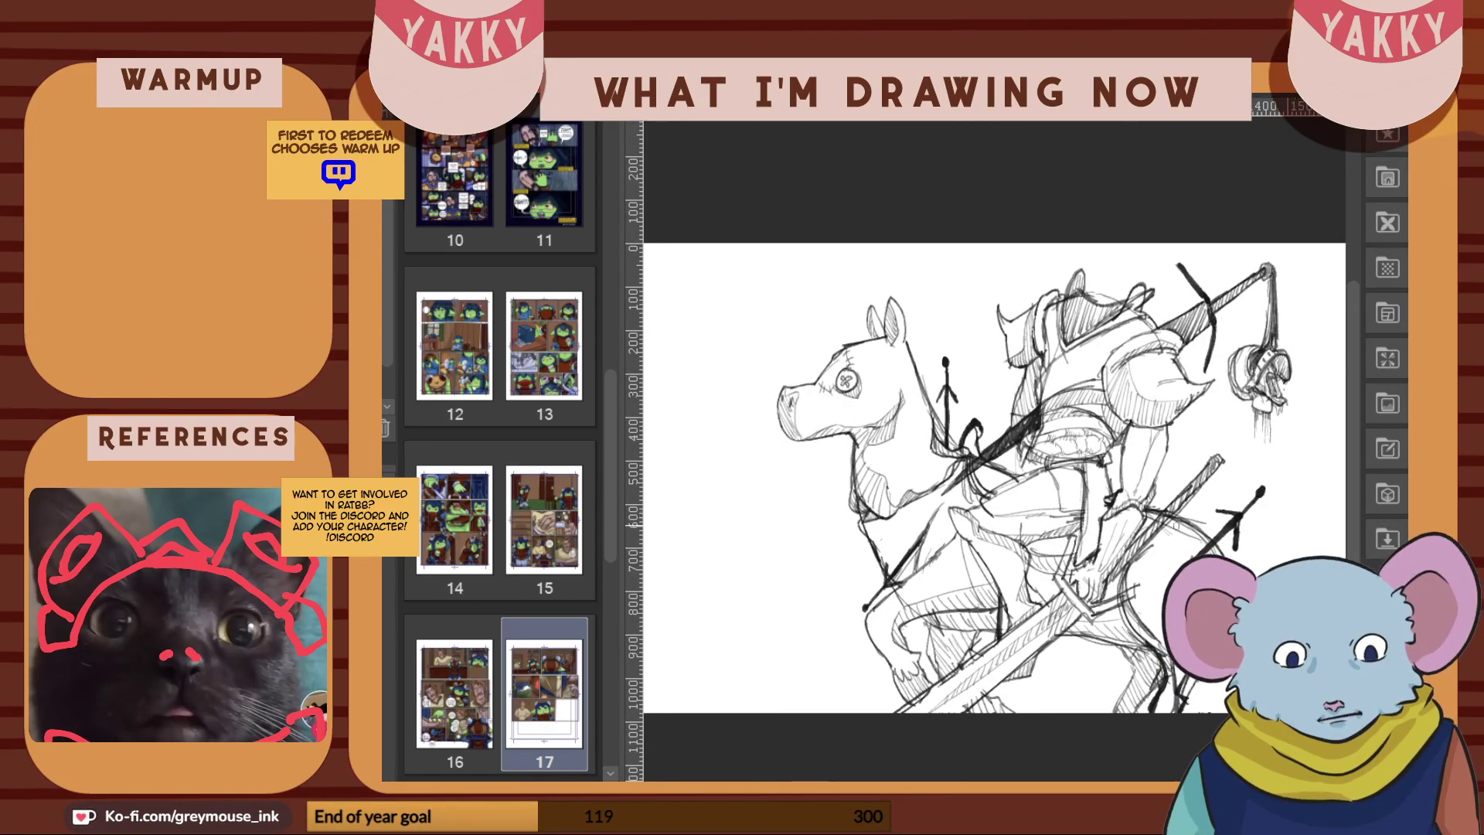
scroll(1202, 524, "up", 1)
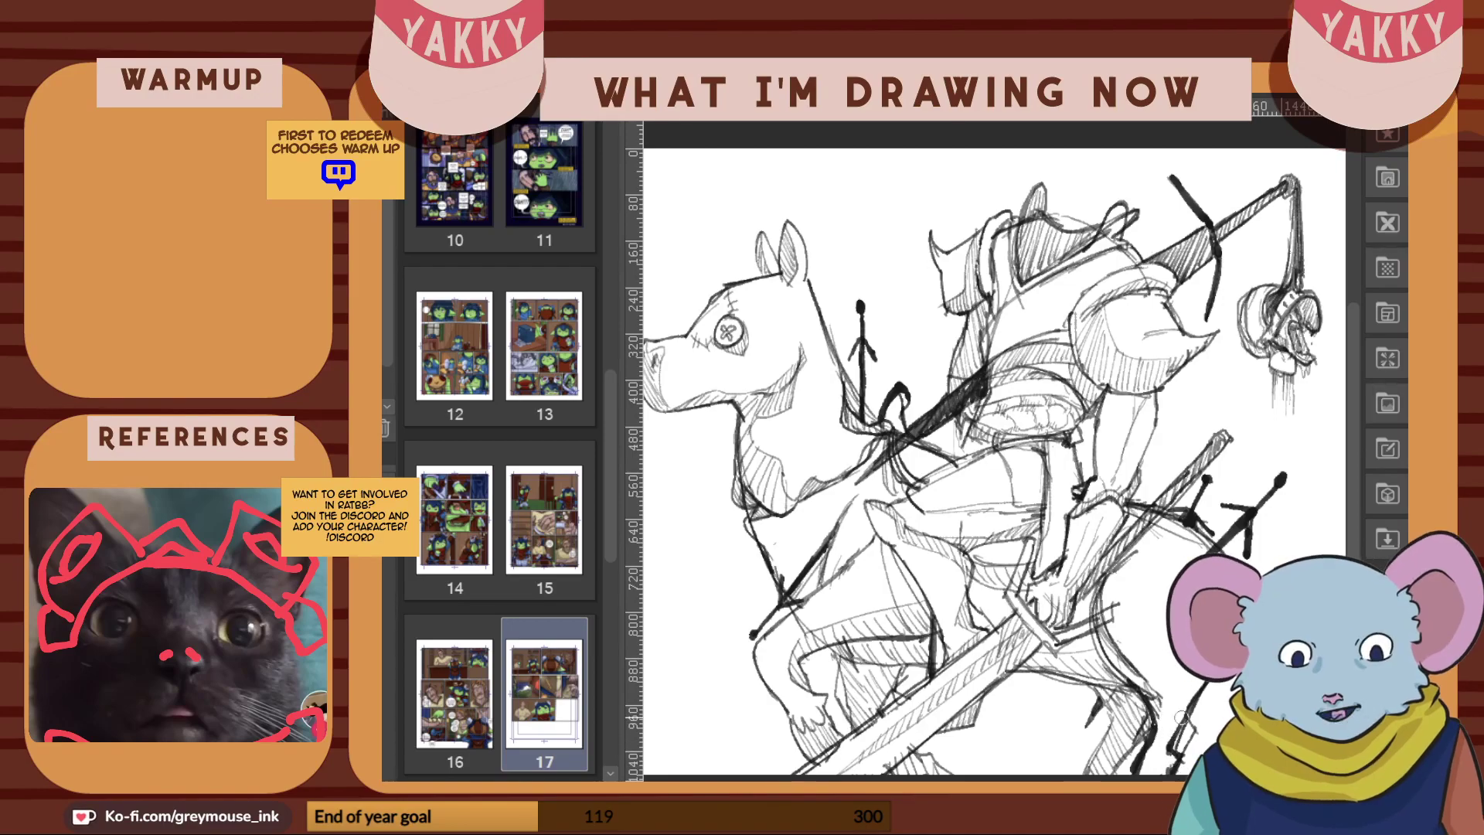
scroll(1182, 717, "left", 4)
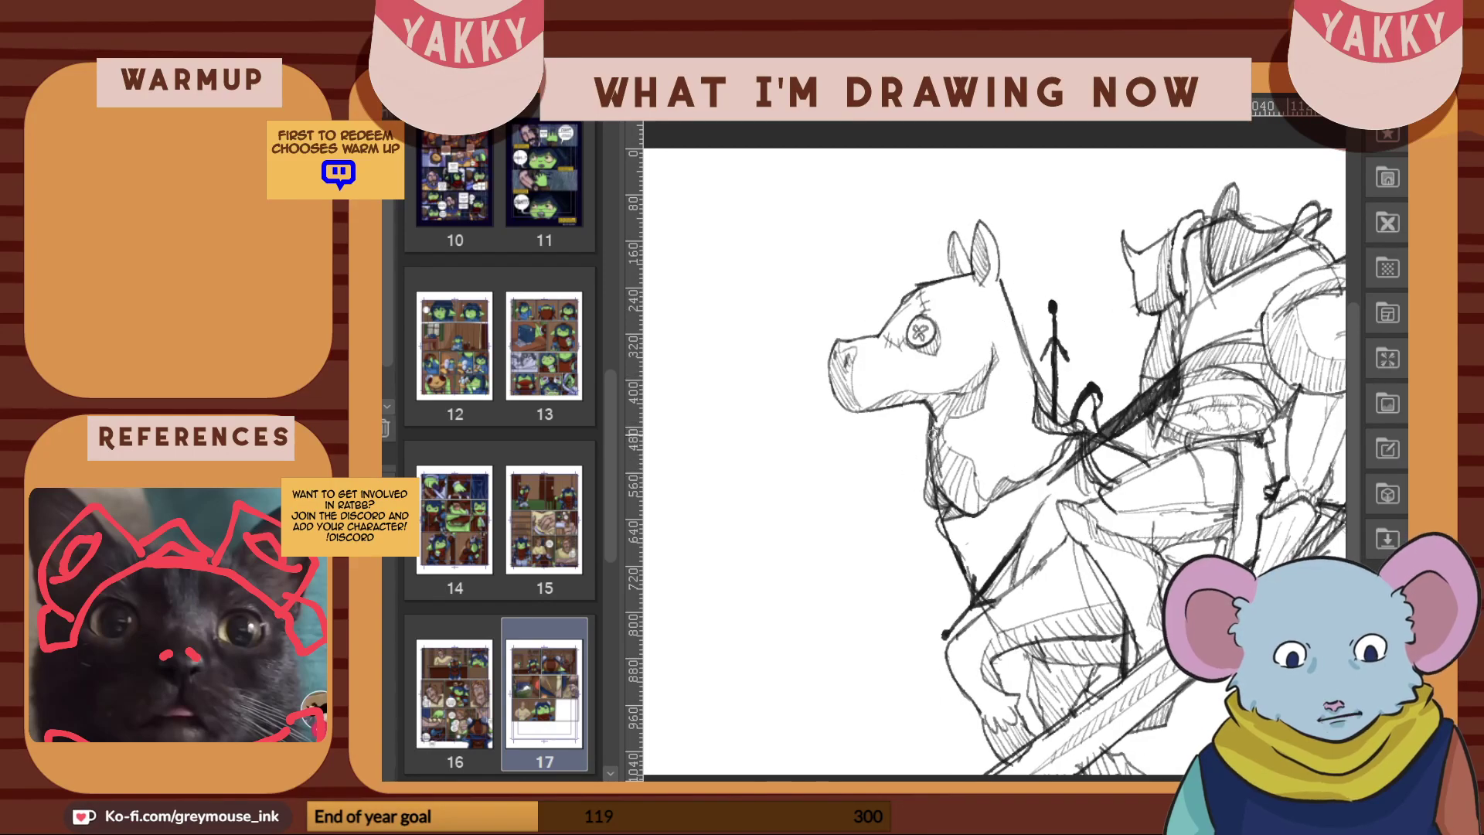
mouse_move(932, 441)
left_mouse_down()
mouse_move(847, 581)
mouse_move(928, 470)
left_mouse_up()
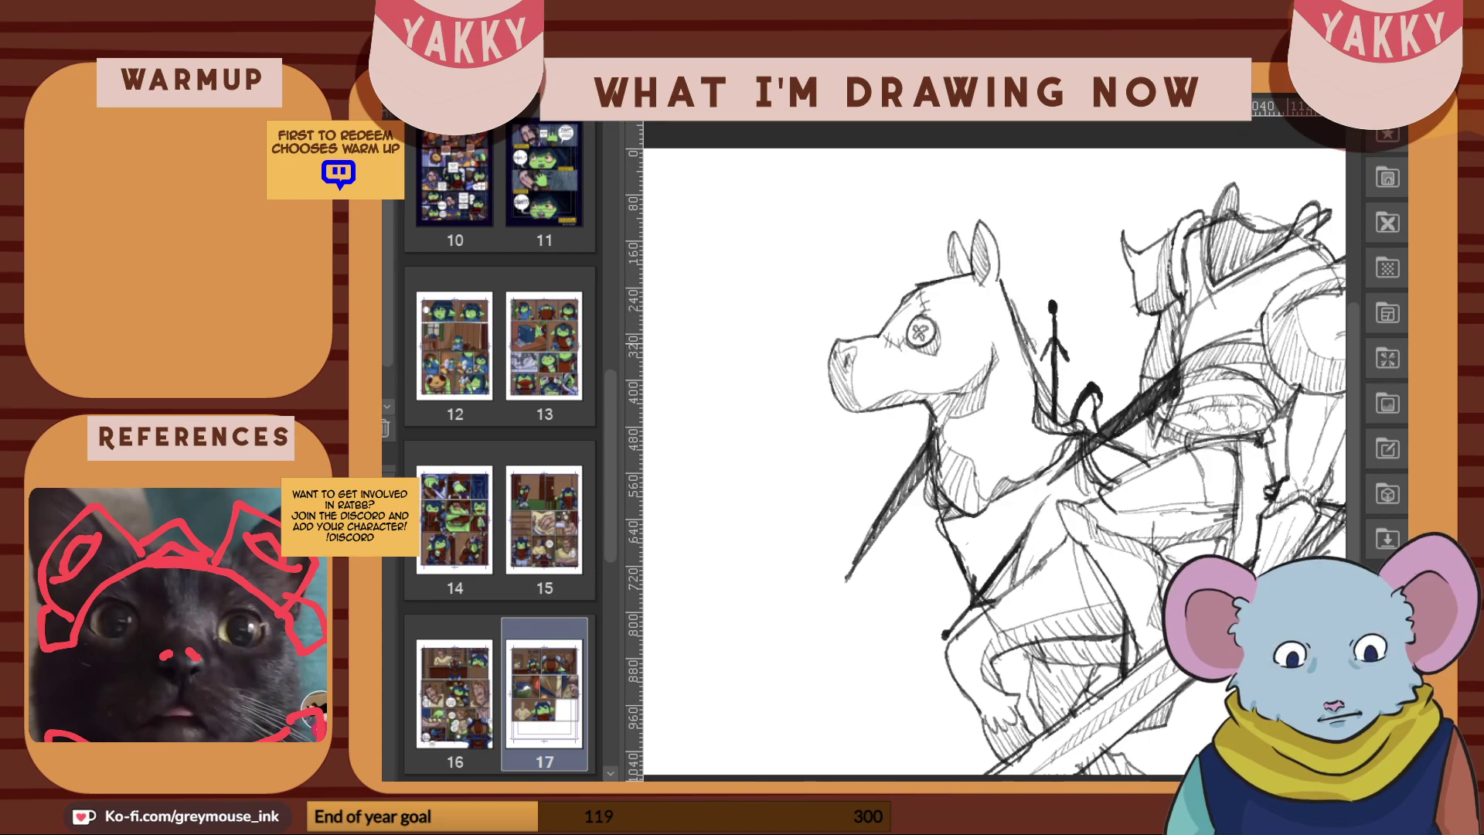
mouse_move(1011, 298)
left_mouse_down()
mouse_move(1042, 367)
mouse_move(1015, 300)
mouse_move(1029, 328)
mouse_move(1071, 276)
mouse_move(1017, 302)
mouse_move(1024, 320)
mouse_move(1010, 294)
mouse_move(1025, 350)
left_mouse_up()
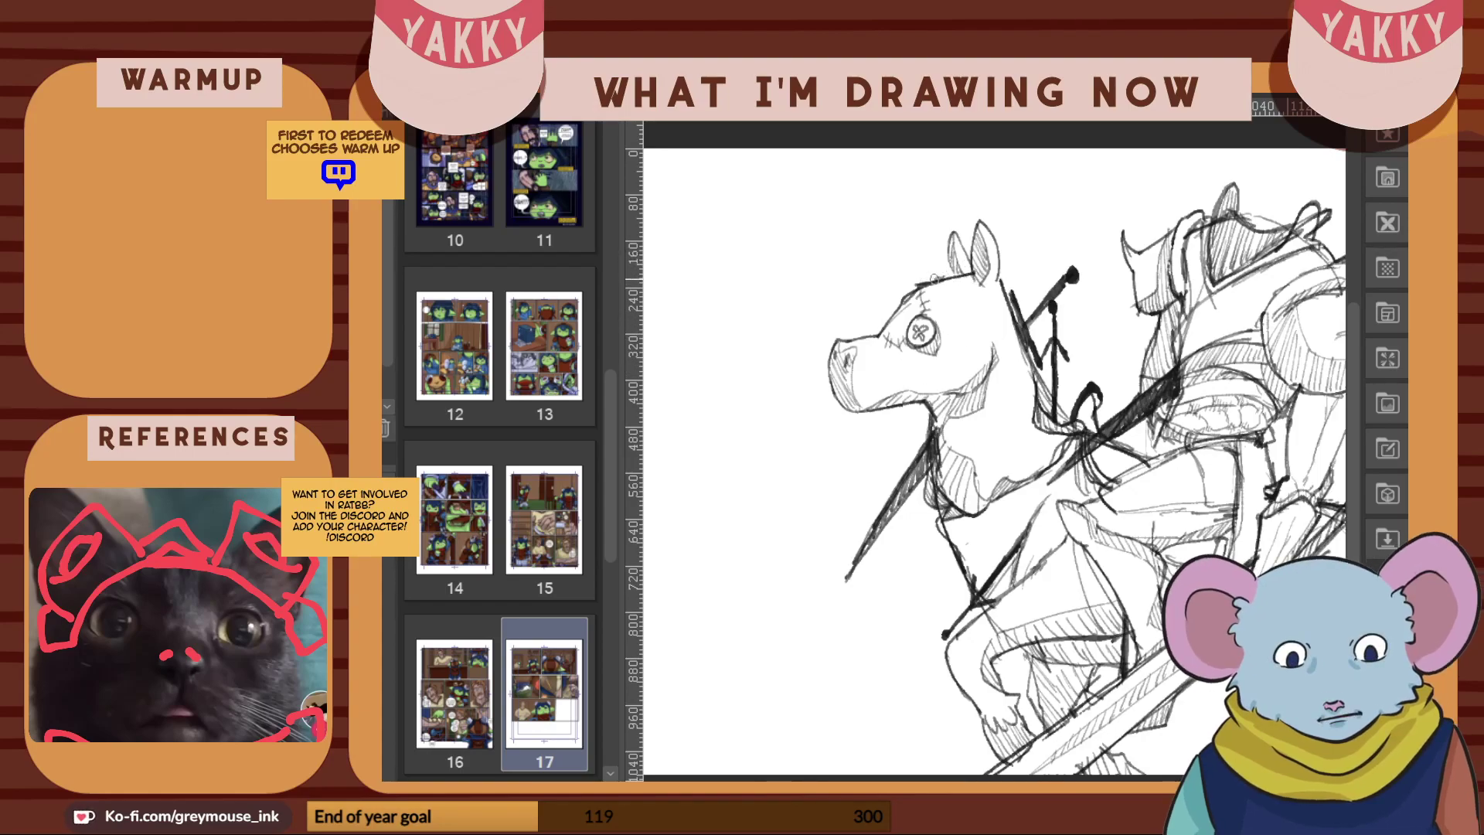
Sketch a jagged, wavy mane behind the horse's neck and fill it with vertical hatching around the embedded weapons
mouse_move(935, 280)
left_mouse_down()
mouse_move(1035, 253)
mouse_move(1082, 264)
mouse_move(1102, 395)
left_mouse_up()
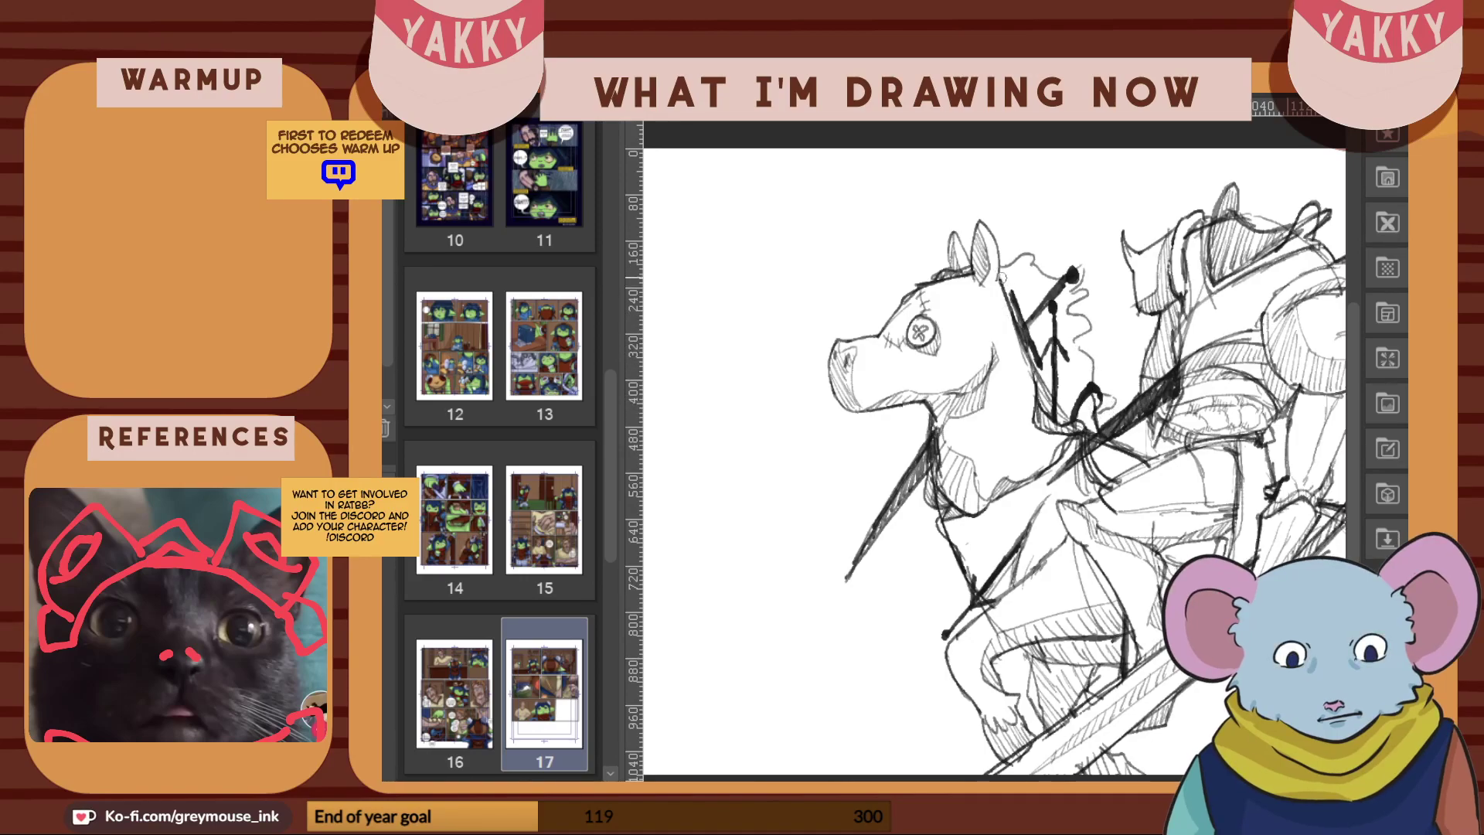
mouse_move(1008, 267)
left_mouse_down()
mouse_move(1016, 313)
mouse_move(1034, 275)
mouse_move(1045, 376)
left_mouse_up()
left_click_drag(1068, 284, 1065, 334)
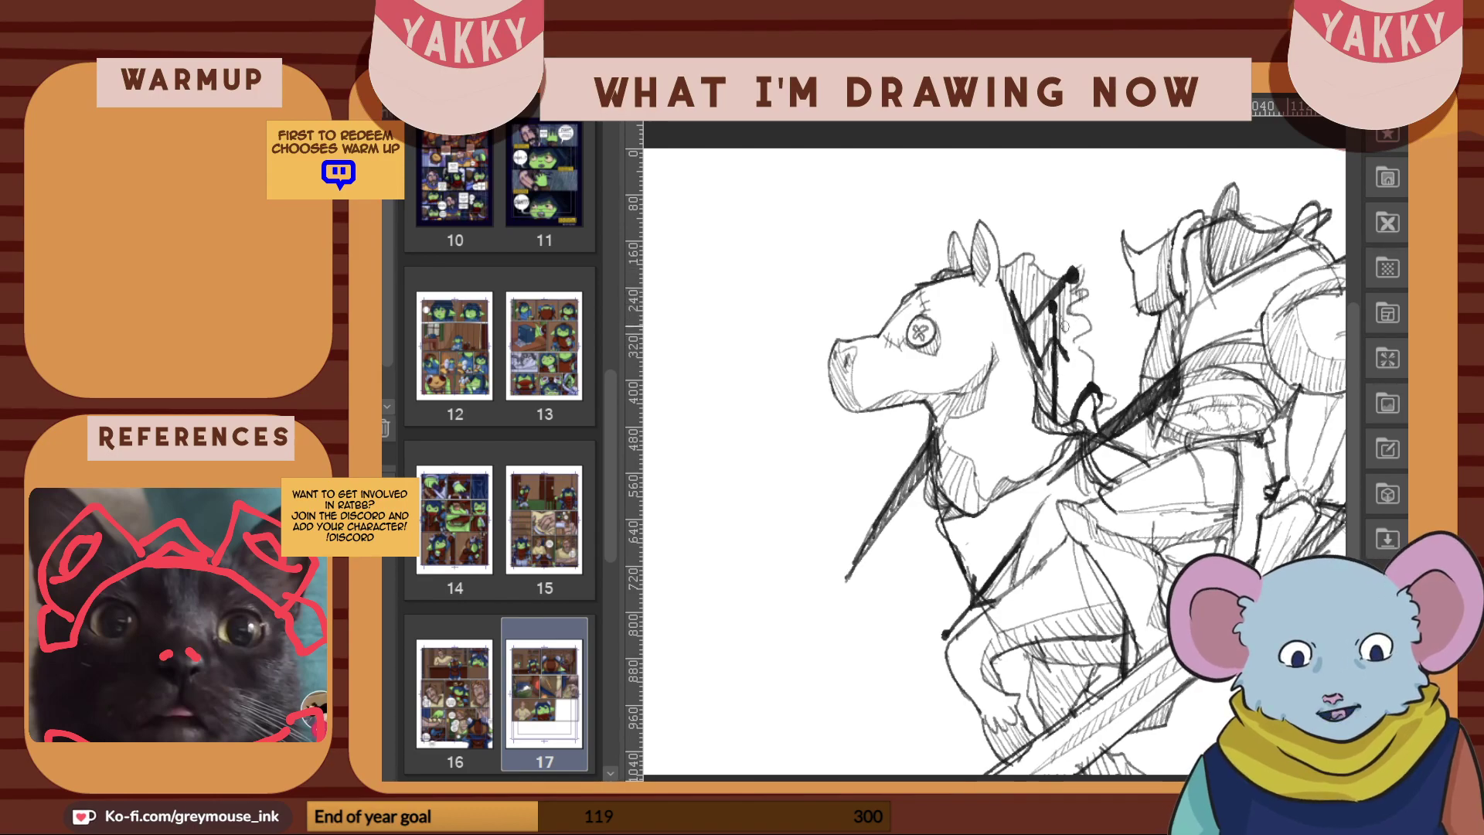
left_click_drag(1068, 381, 1067, 410)
left_click_drag(1078, 319, 1074, 420)
left_click_drag(1082, 354, 1081, 425)
left_click_drag(1088, 355, 1087, 429)
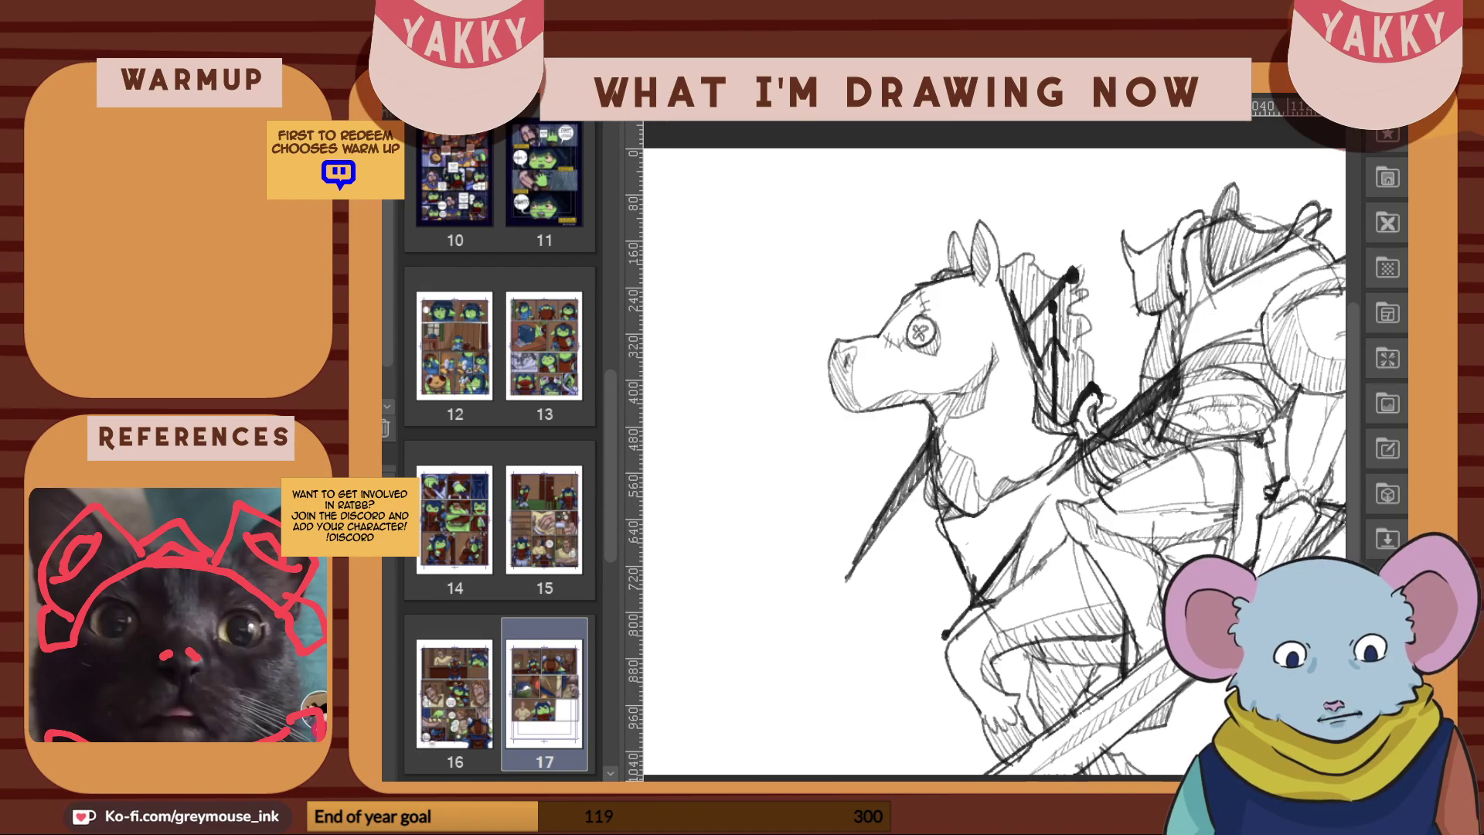
Examine the overall composition of the rider, horse and hanging head
scroll(995, 462, "right", 4)
scroll(994, 461, "left", 3)
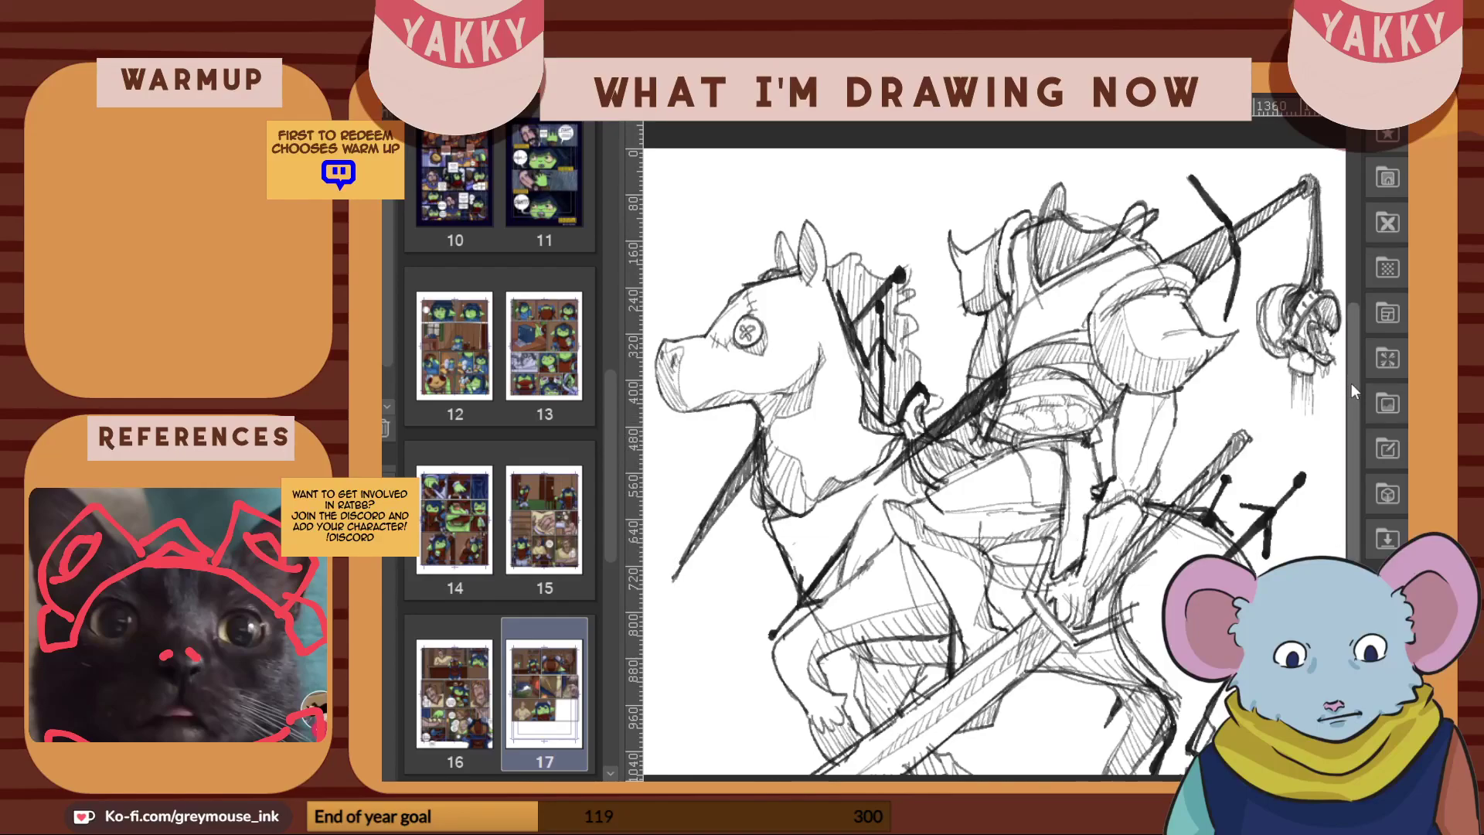
scroll(1351, 382, "down", 2)
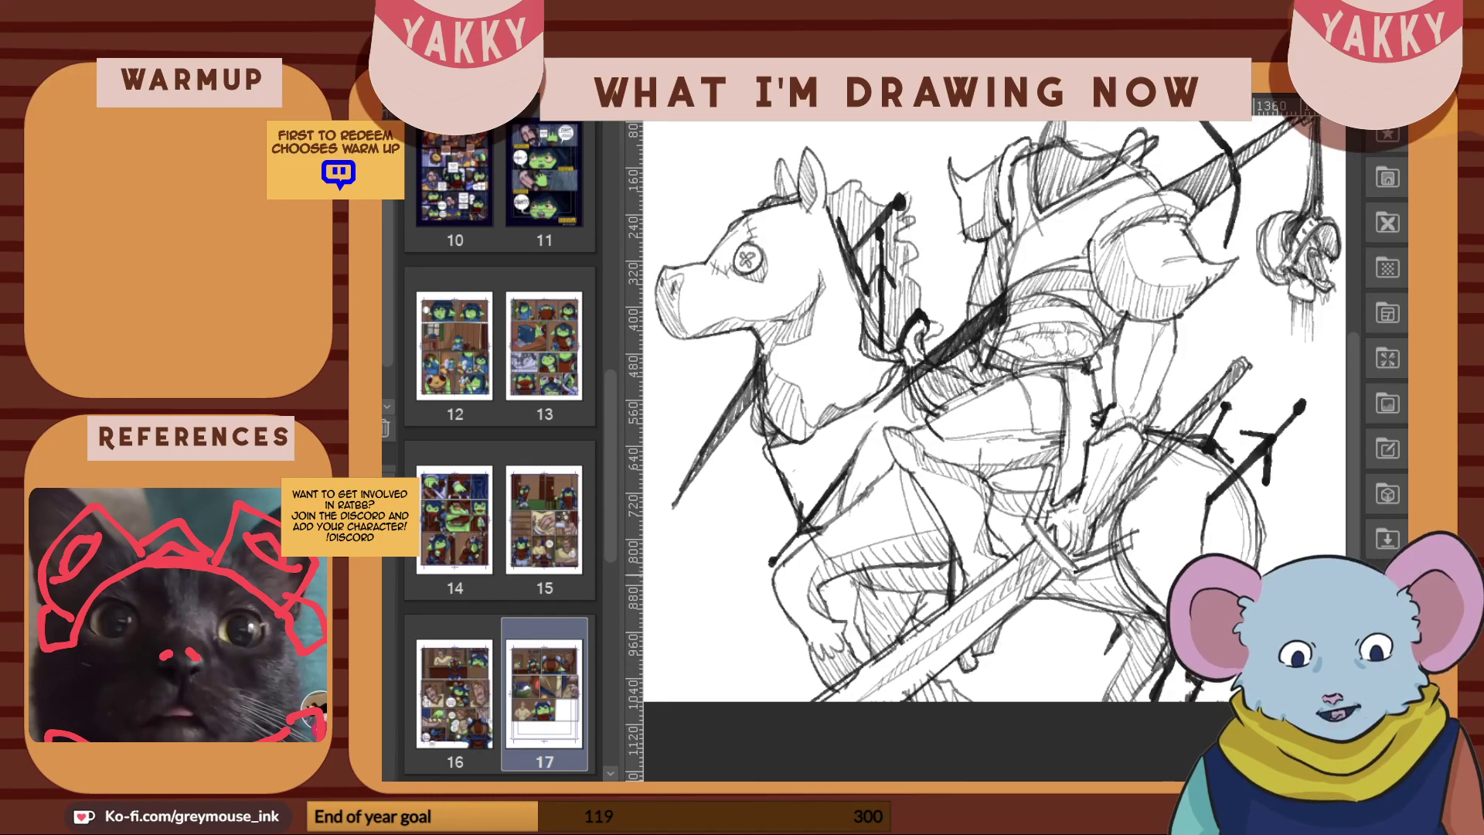
key("ctrl+minus")
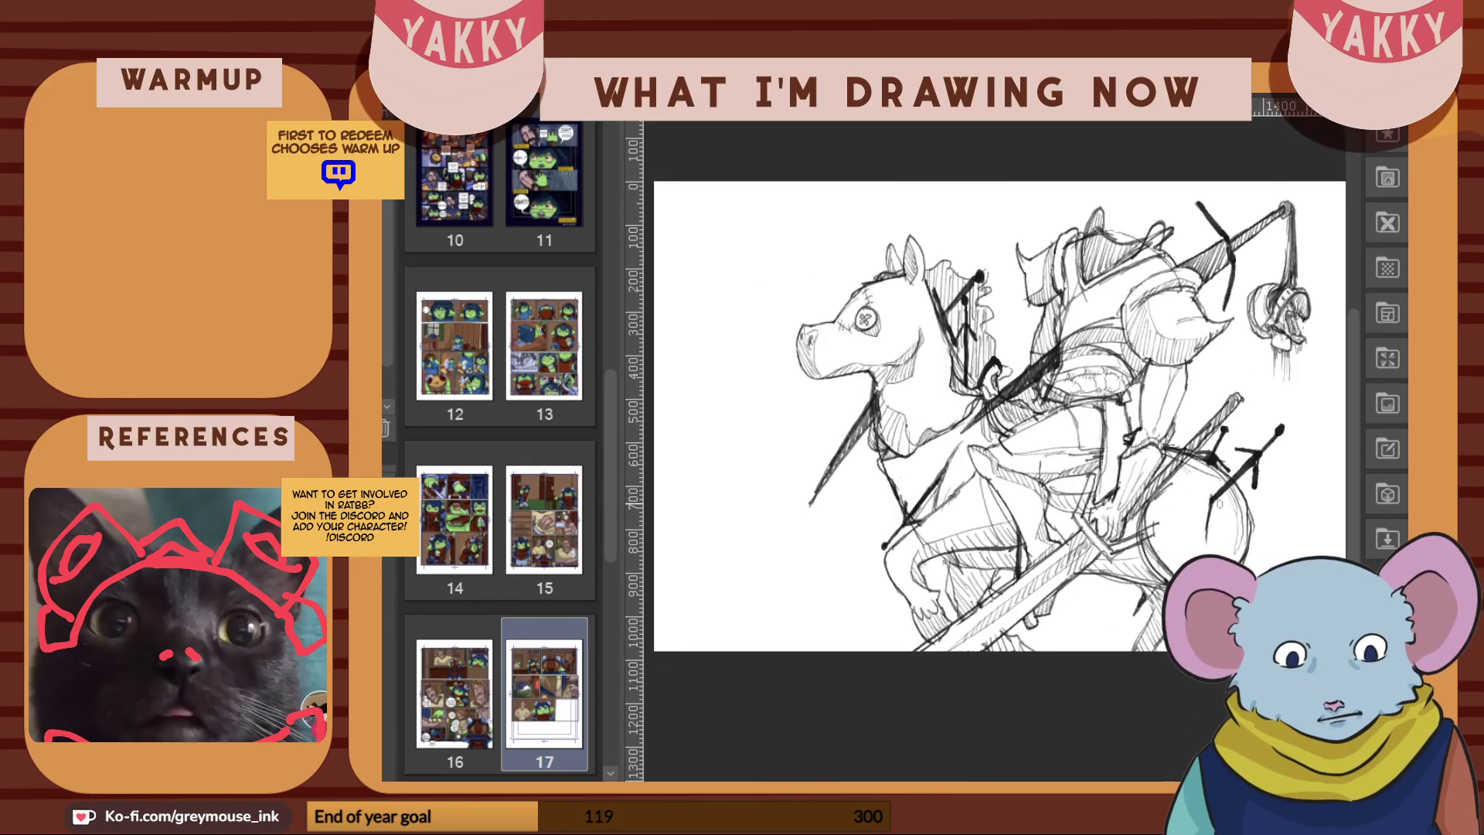
key("ctrl+minus")
scroll(997, 433, "left", 3)
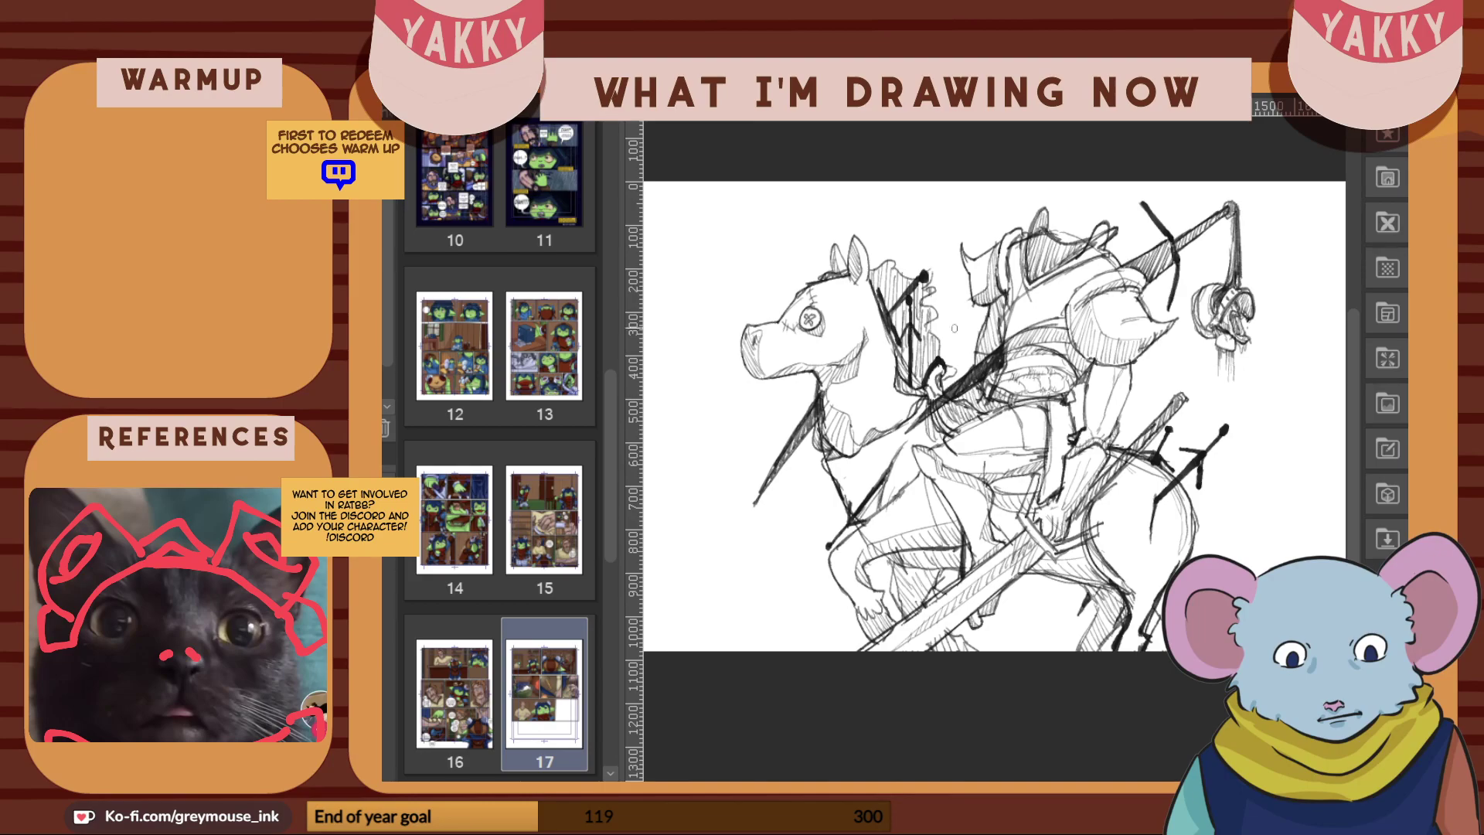
left_click_drag(858, 202, 861, 209)
key("ctrl+z")
scroll(995, 417, "left", 4)
scroll(995, 417, "right", 3)
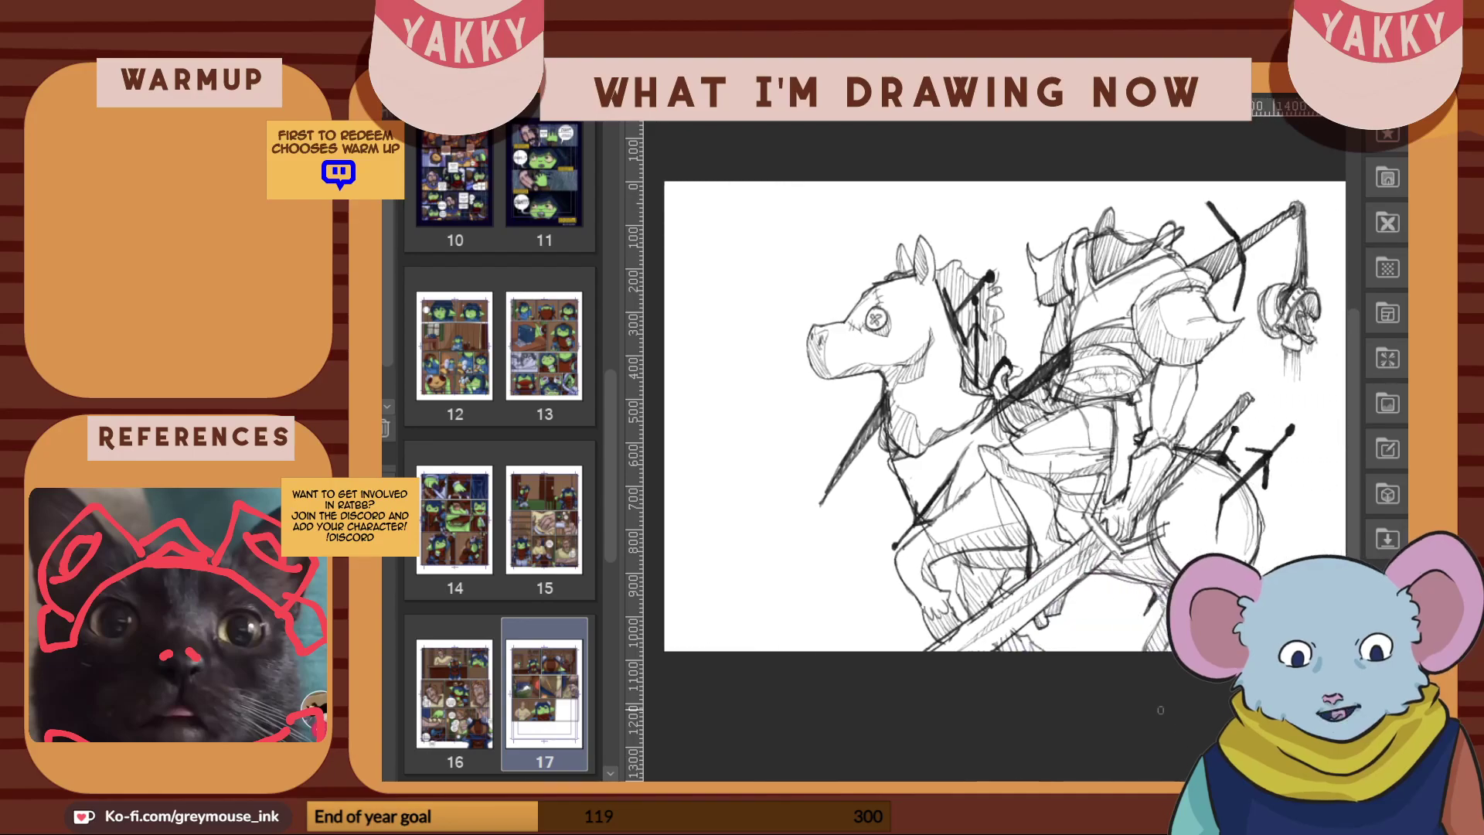
Add small curly tufts on the horse's forehead and beneath its jaw, with short strokes along the brow
scroll(987, 374, "up", 2)
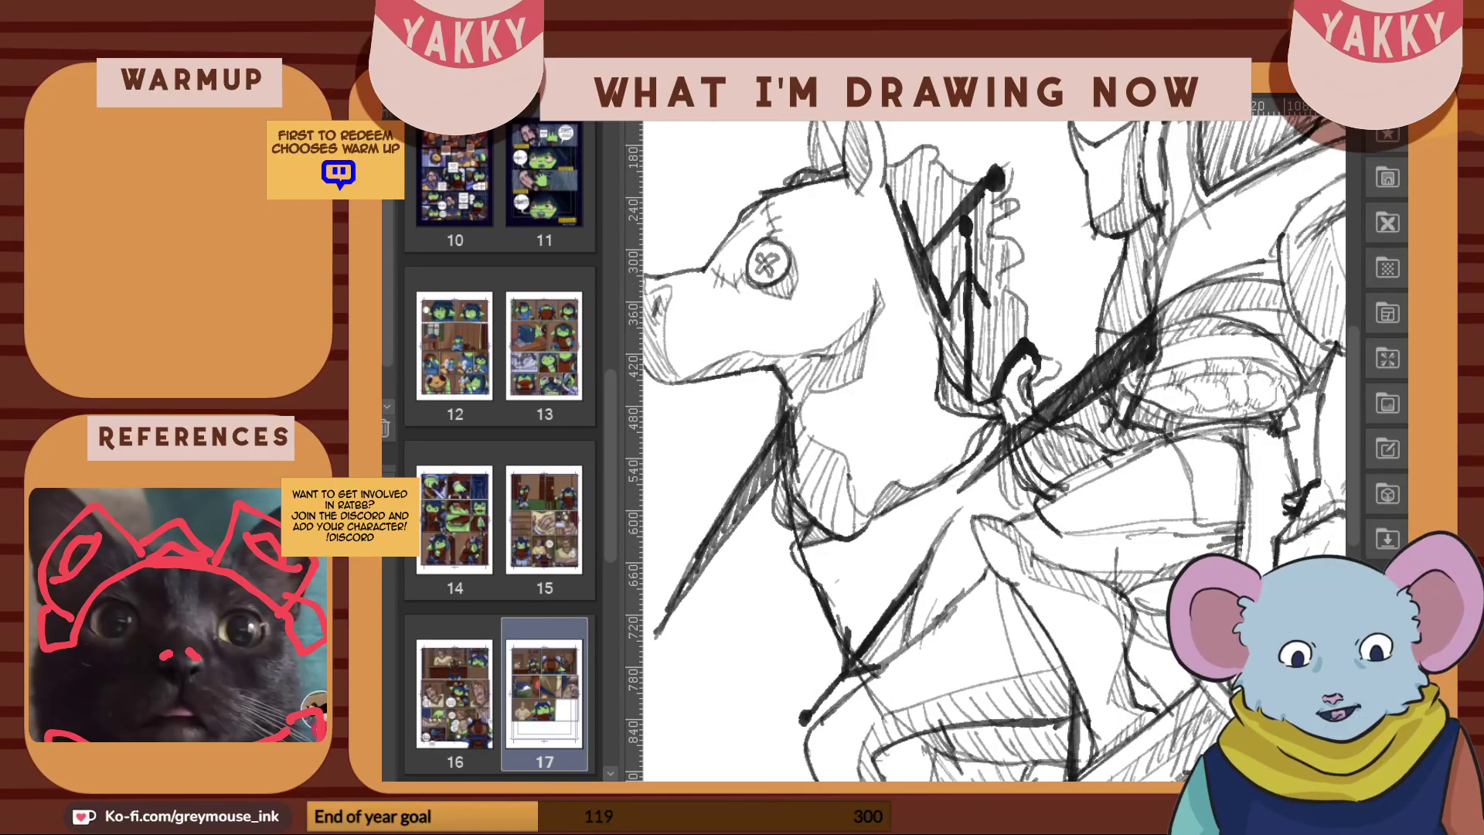
scroll(996, 485, "left", 2)
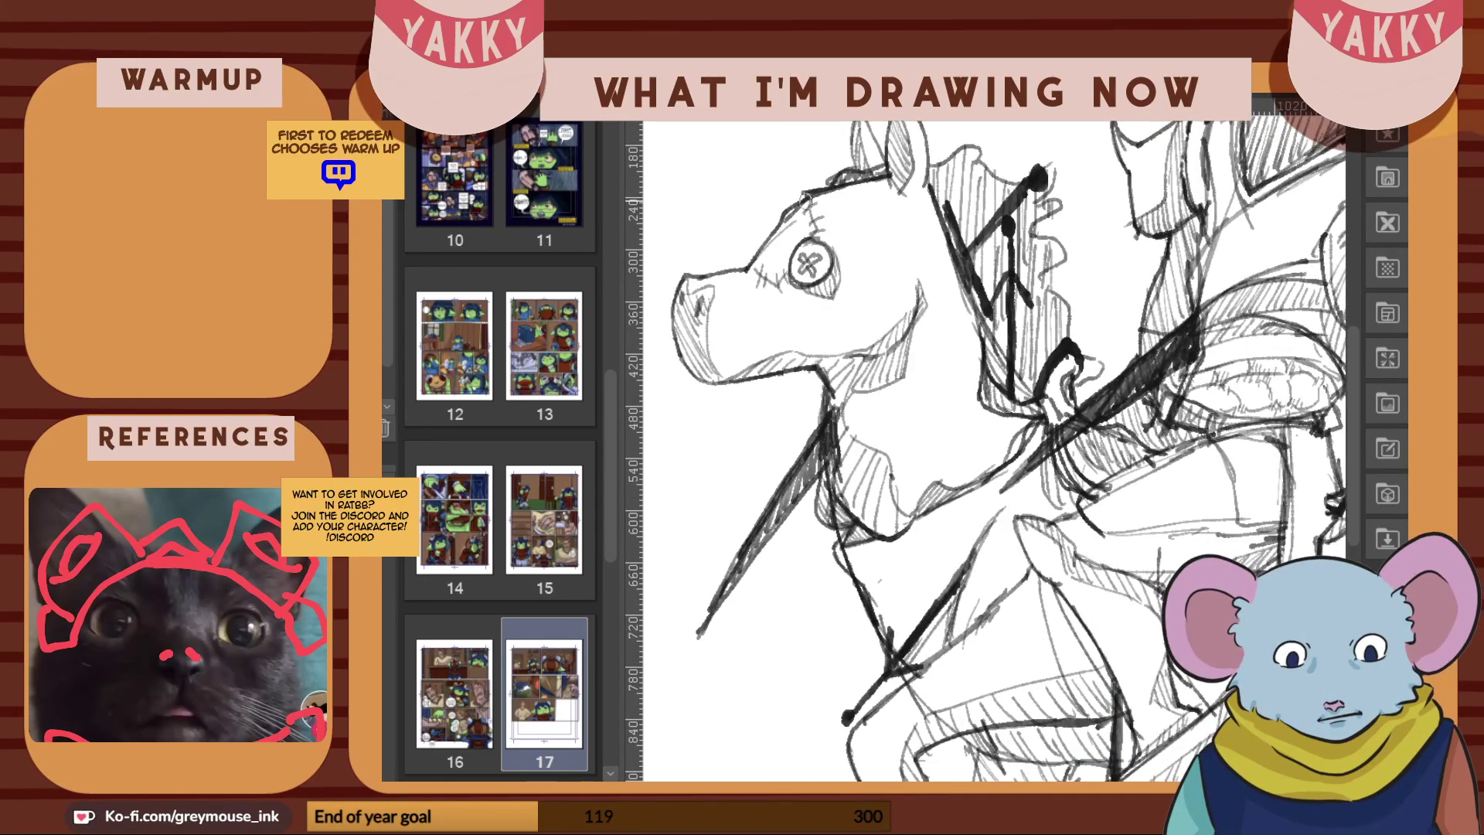
left_click_drag(792, 179, 817, 170)
left_click_drag(817, 374, 810, 415)
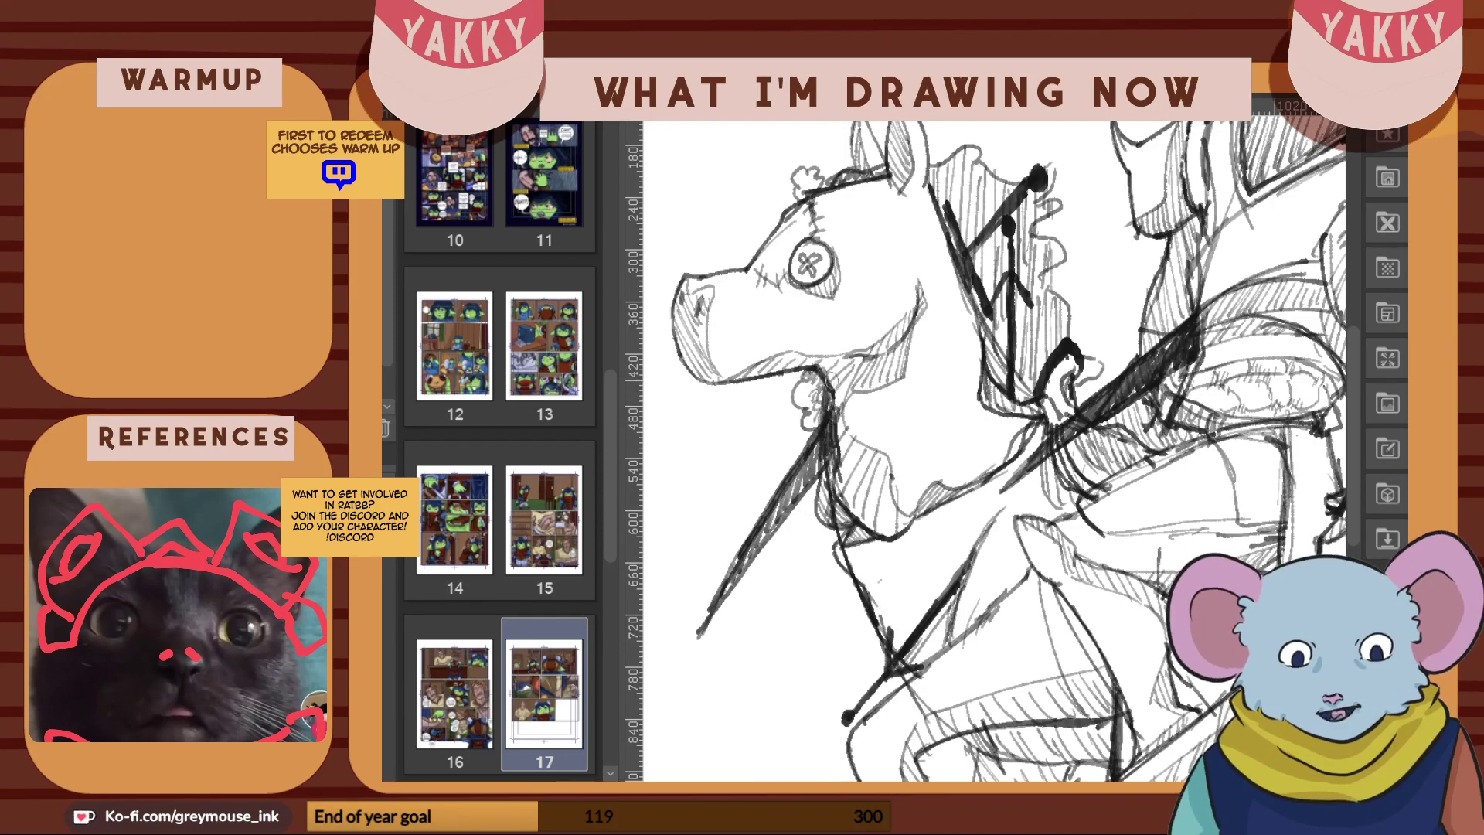
left_click_drag(808, 200, 821, 224)
scroll(1093, 507, "down", 2)
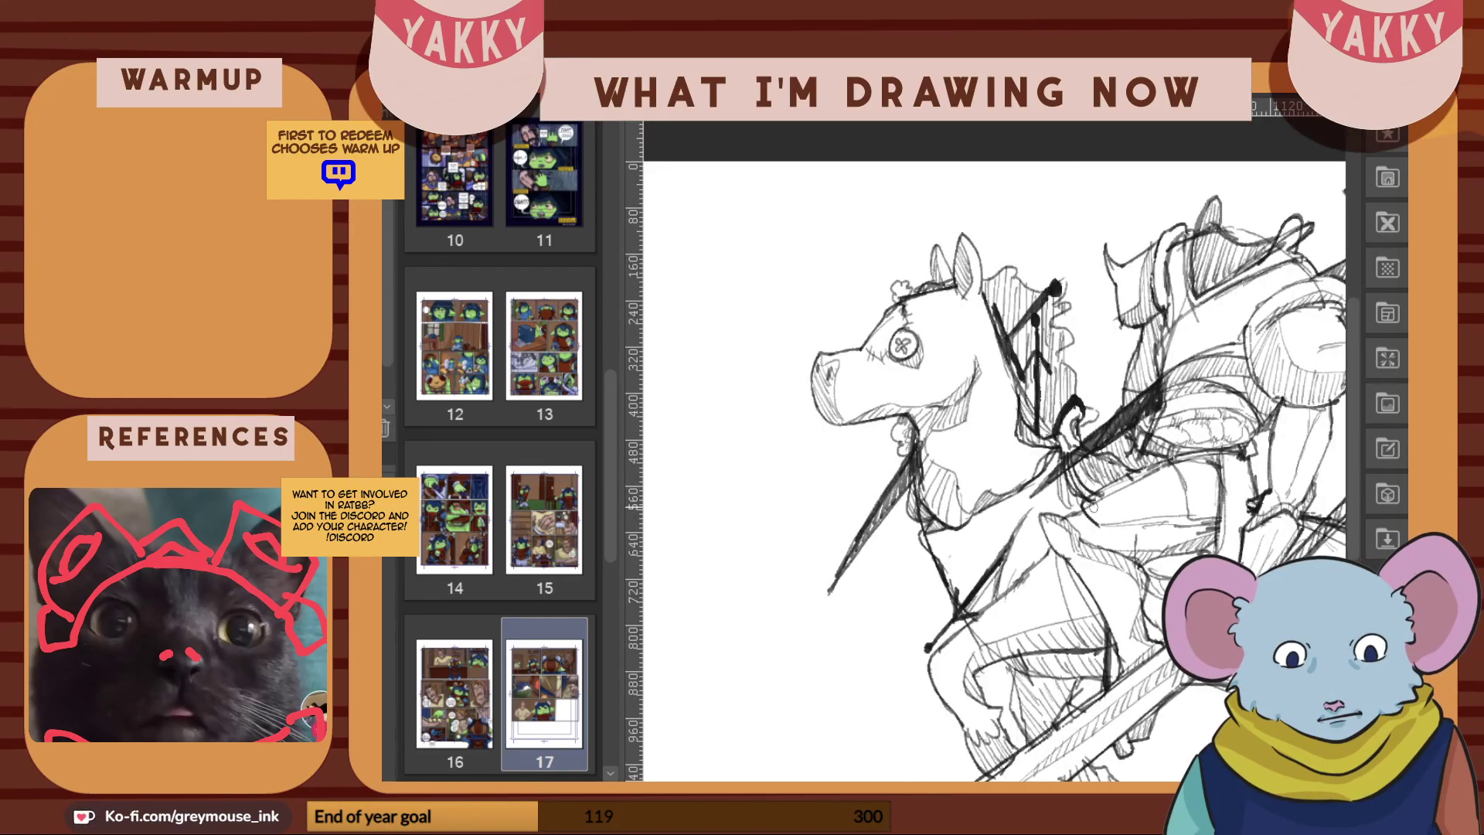
left_click_drag(1353, 430, 1352, 461)
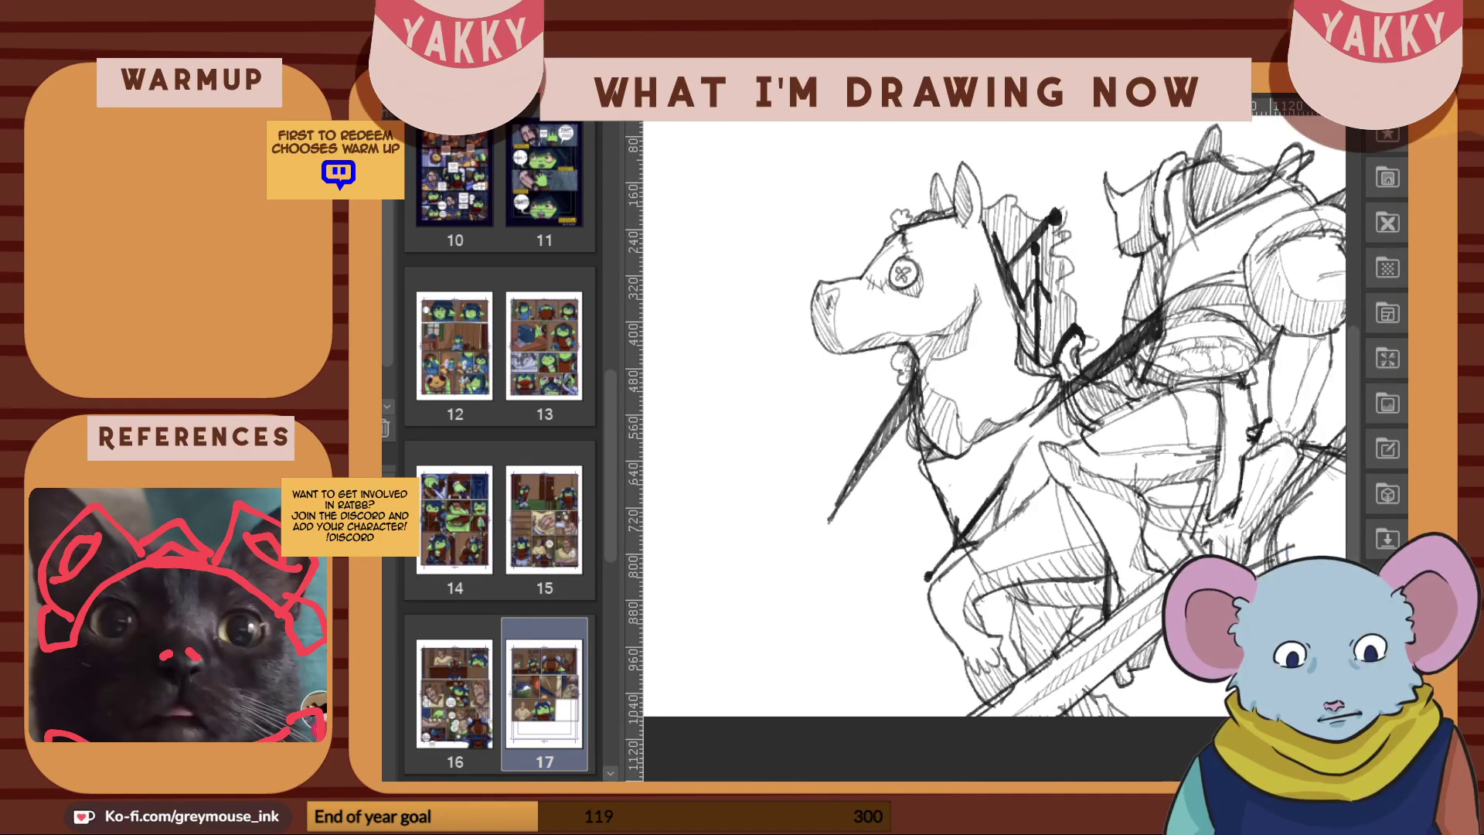
scroll(995, 418, "right", 3)
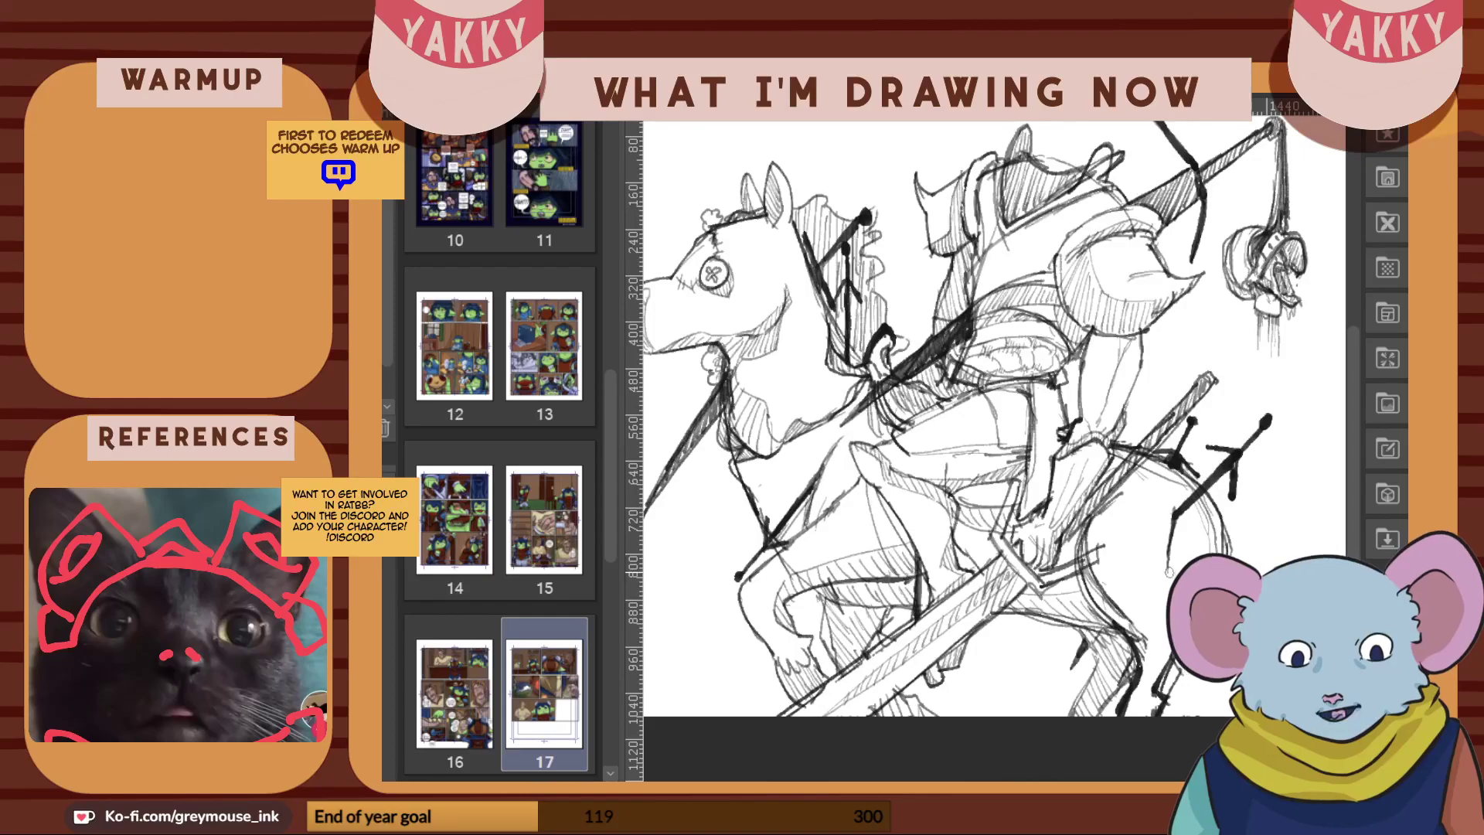
scroll(1028, 512, "right", 5)
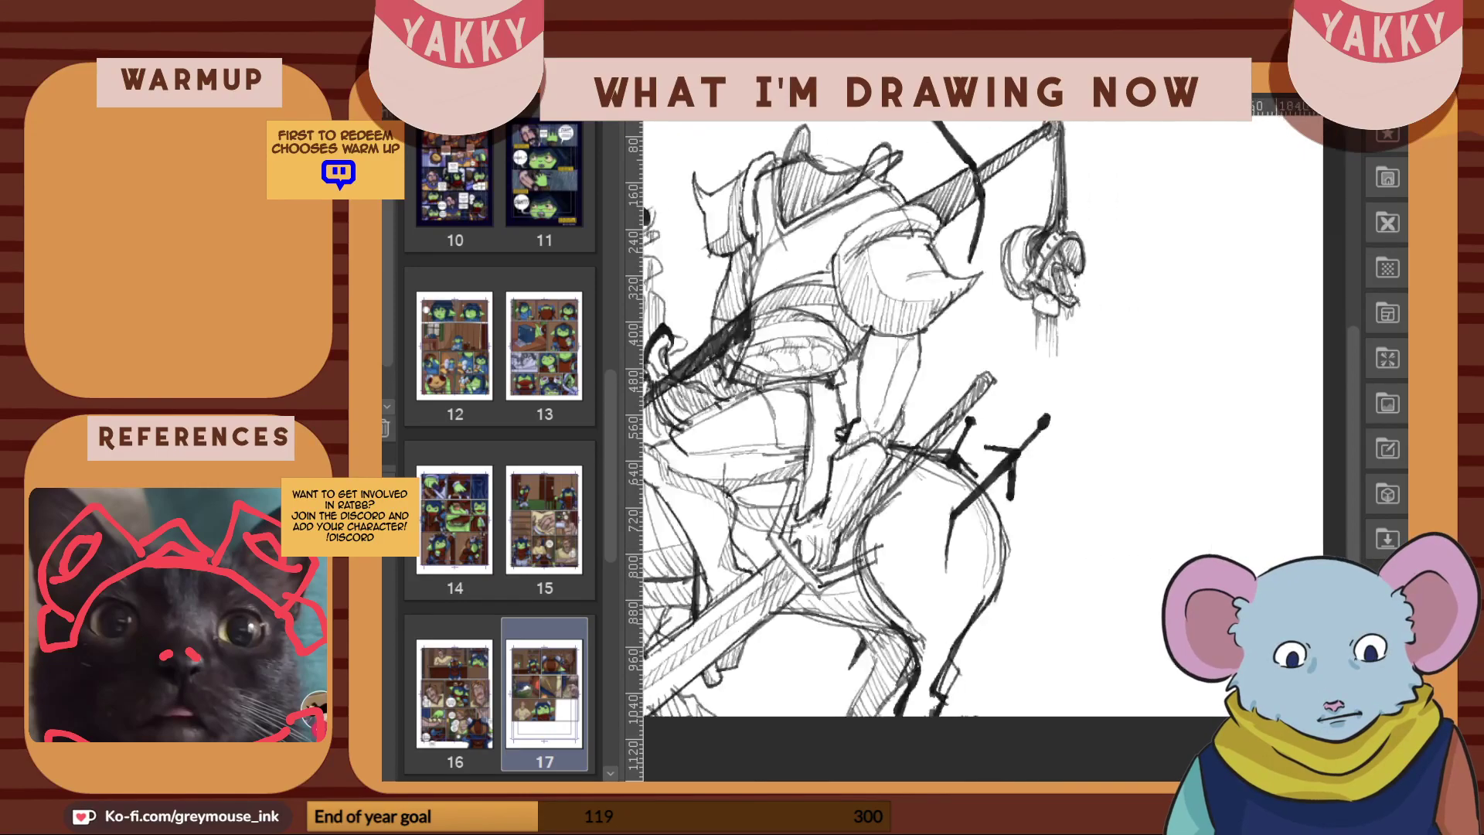
left_click_drag(1052, 536, 1058, 563)
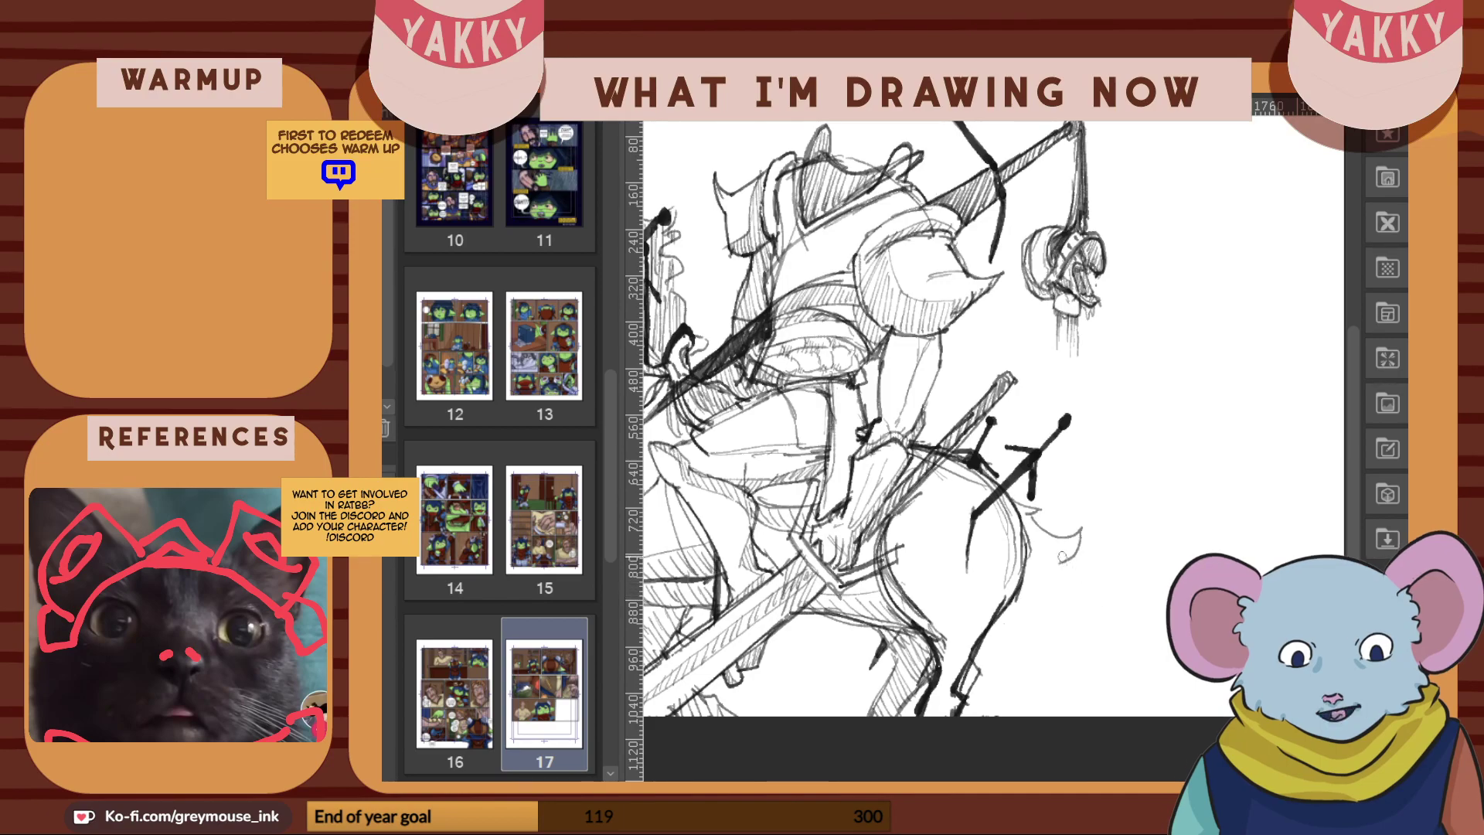
key("ctrl+z")
mouse_move(1018, 500)
left_mouse_down()
mouse_move(1046, 555)
mouse_move(1114, 602)
mouse_move(1130, 594)
mouse_move(1077, 673)
mouse_move(1074, 634)
mouse_move(1024, 671)
mouse_move(1031, 600)
left_mouse_up()
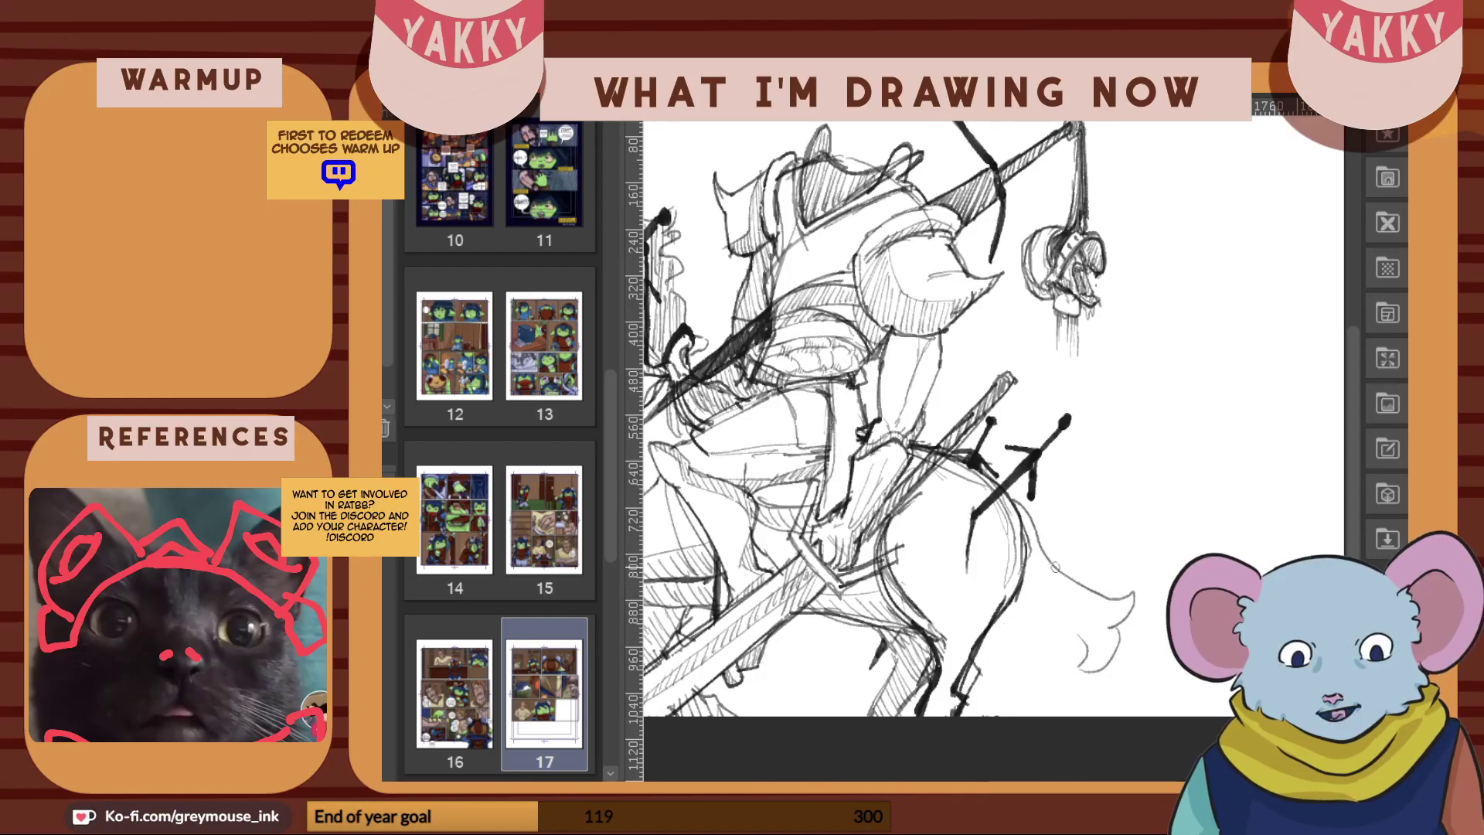
key("ctrl+z")
key("ctrl+z")
key("ctrl+z")
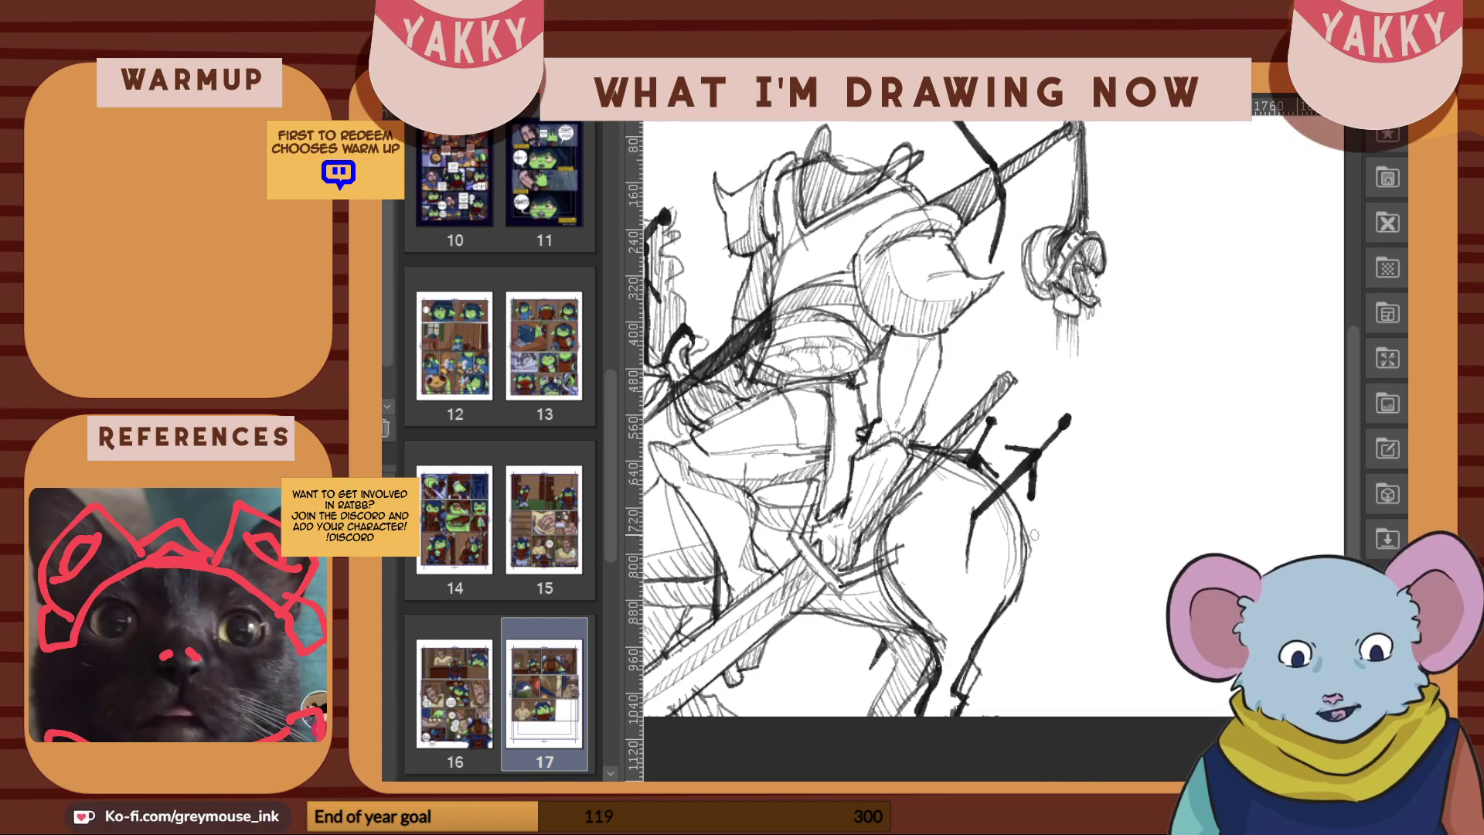
Sketch a long, tapering tail hanging from the horse's rump with its tip curving backward, and add hair strands along its length
left_click_drag(1025, 530, 1033, 578)
mouse_move(1053, 632)
left_mouse_down()
mouse_move(1122, 689)
mouse_move(1099, 706)
mouse_move(1014, 616)
mouse_move(1020, 653)
mouse_move(1073, 712)
left_mouse_up()
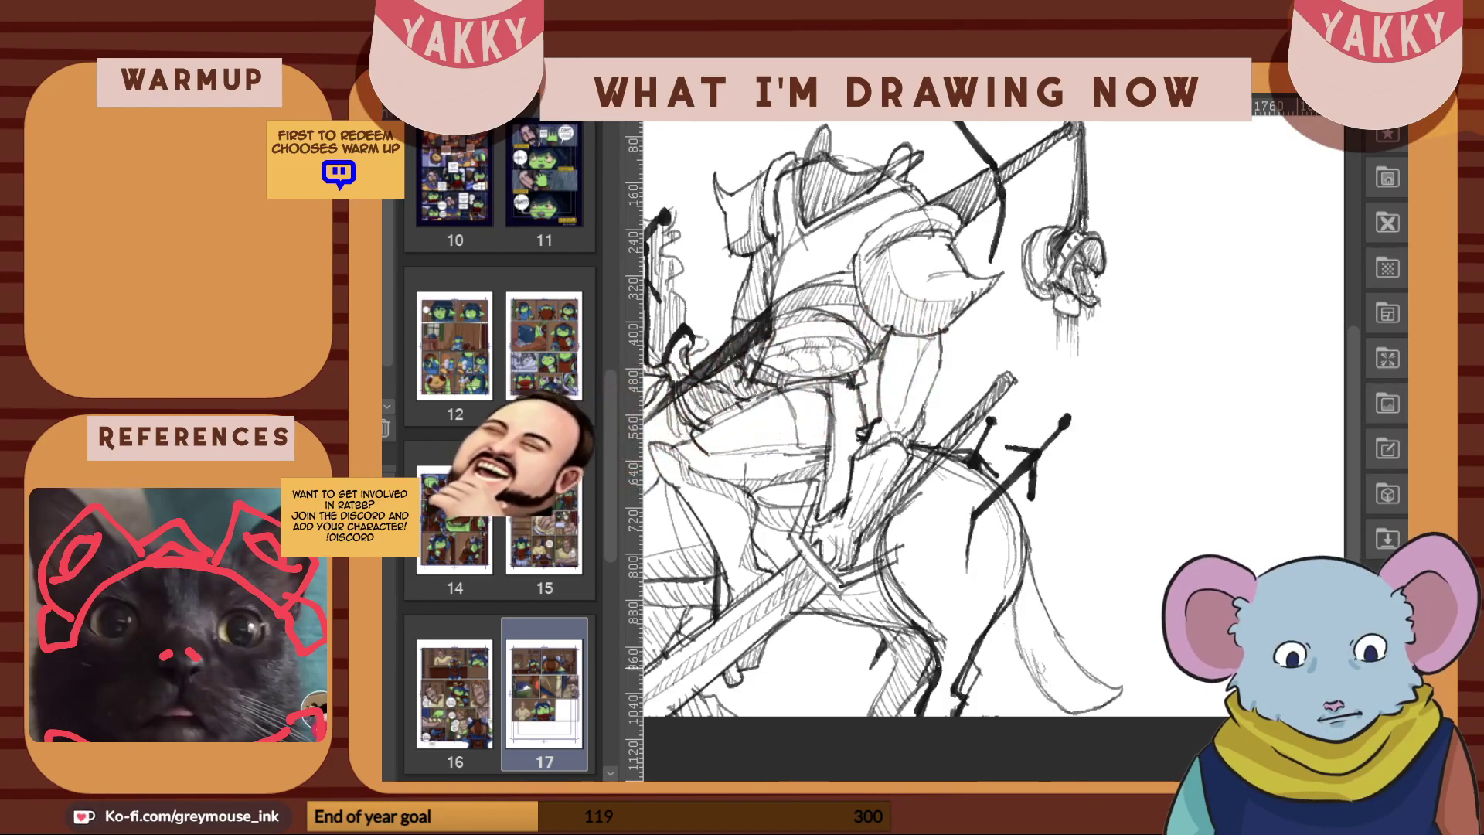
mouse_move(1031, 593)
left_mouse_down()
mouse_move(1044, 630)
mouse_move(1031, 672)
mouse_move(1020, 570)
left_mouse_up()
left_click_drag(1037, 628, 1026, 558)
mouse_move(1059, 697)
left_mouse_down()
mouse_move(1032, 651)
mouse_move(1057, 699)
left_mouse_up()
left_click_drag(1042, 666, 1069, 706)
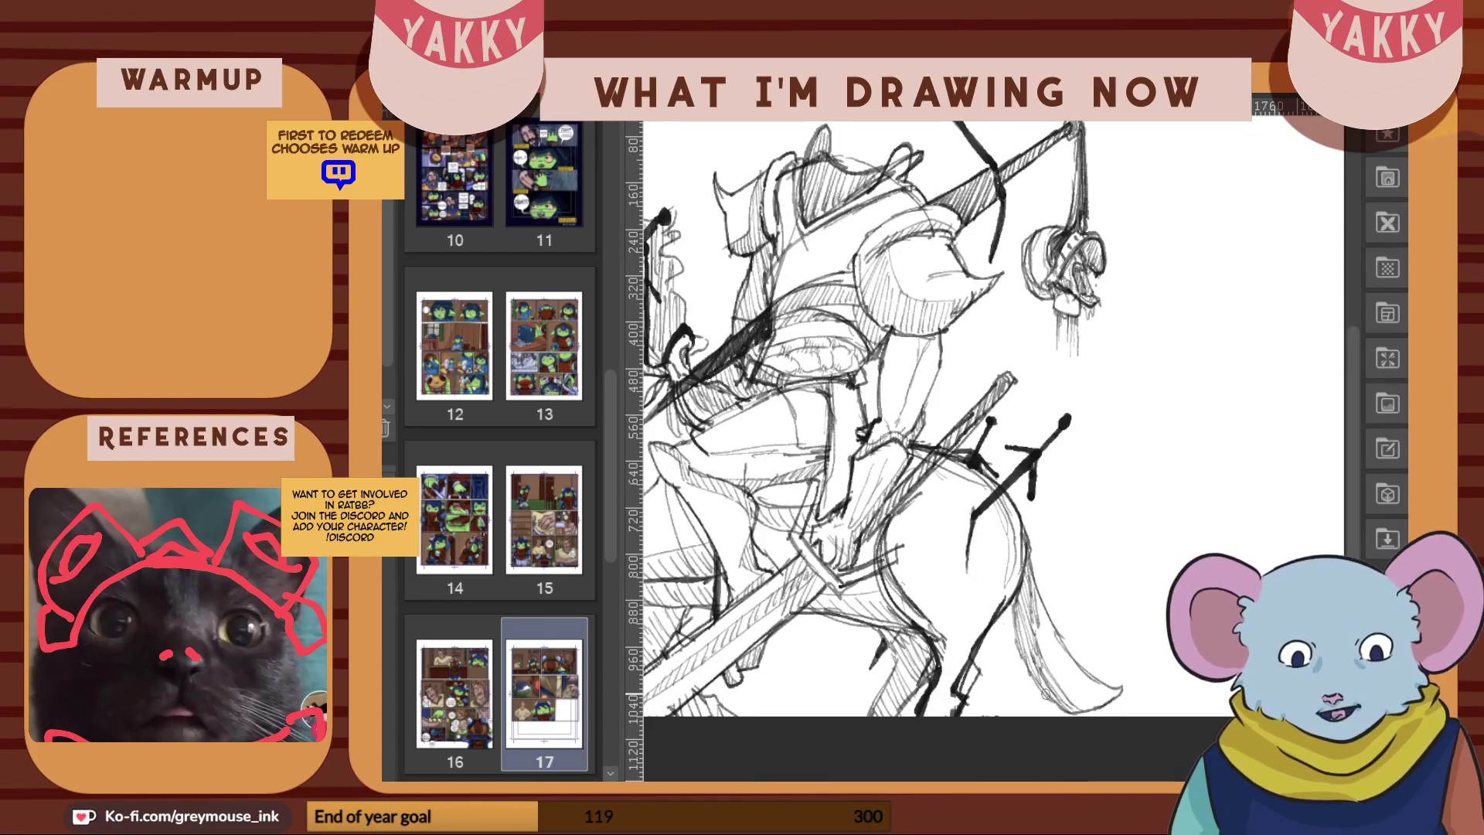
scroll(995, 448, "left", 3)
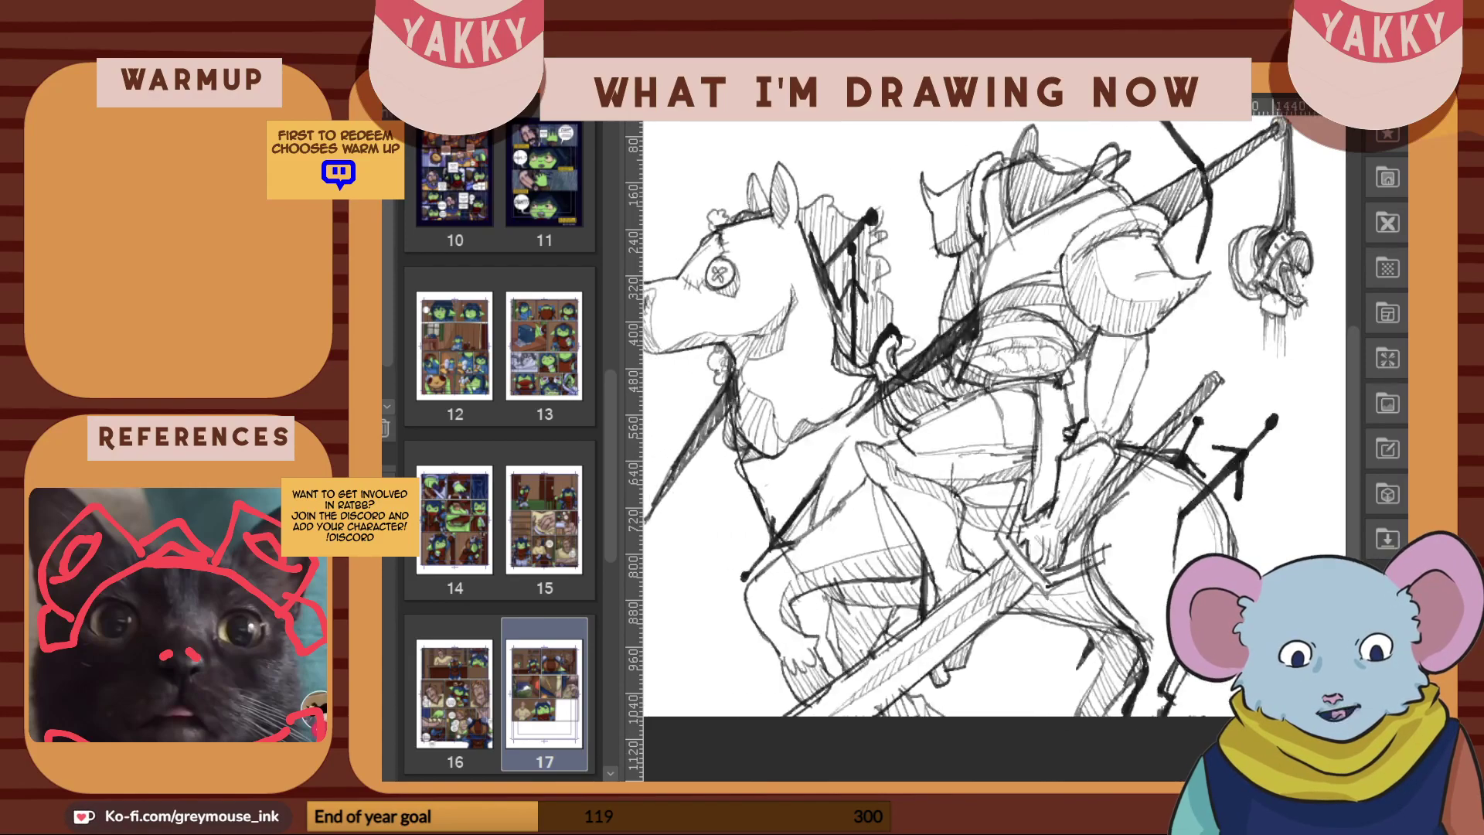
Draw a vertical frame line on each side of the horse-and-rider sketch, spanning the full height of the canvas
key("ctrl+minus")
scroll(1110, 762, "up", 2)
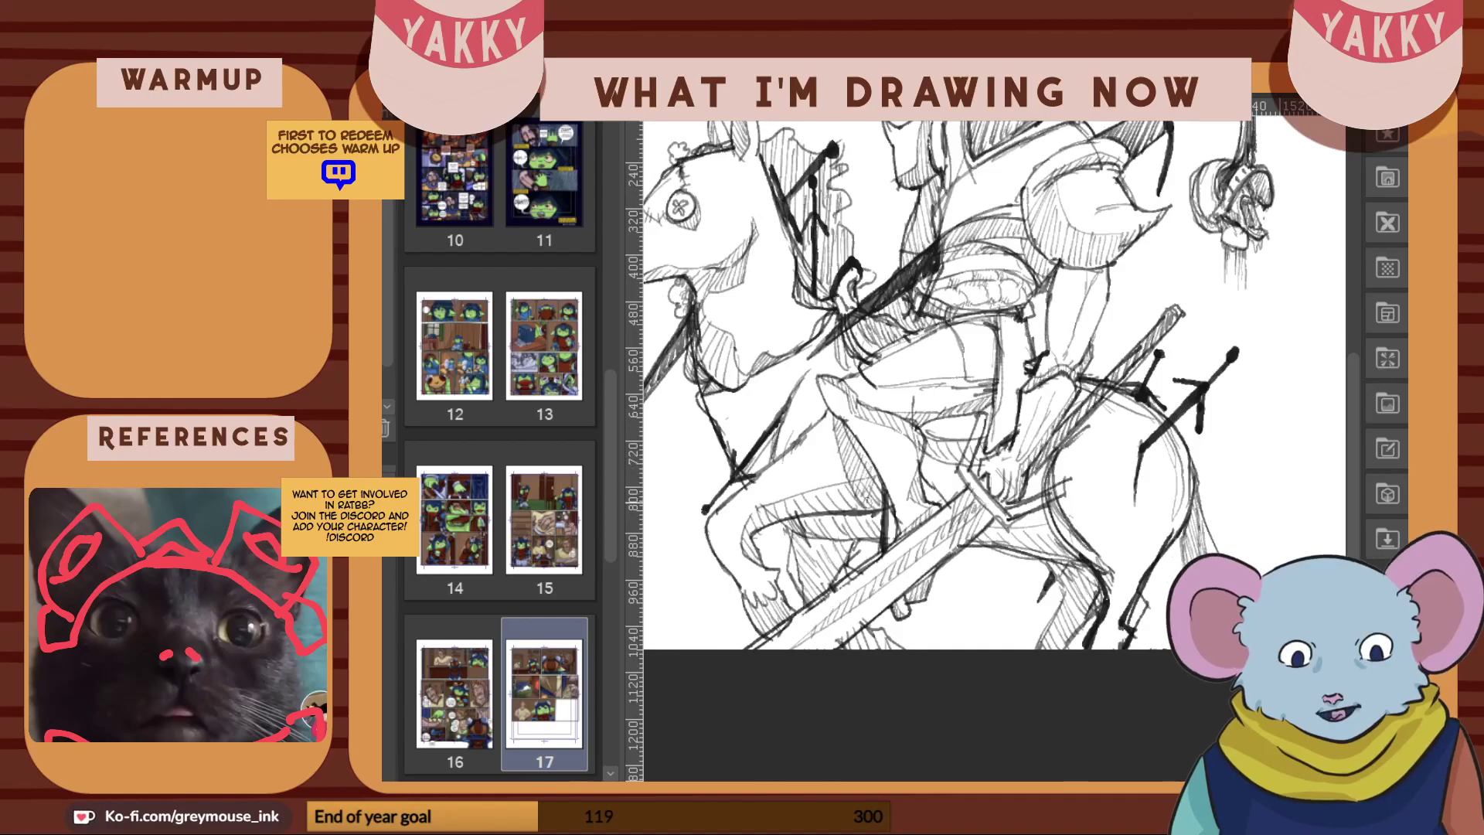
scroll(1144, 704, "down", 1)
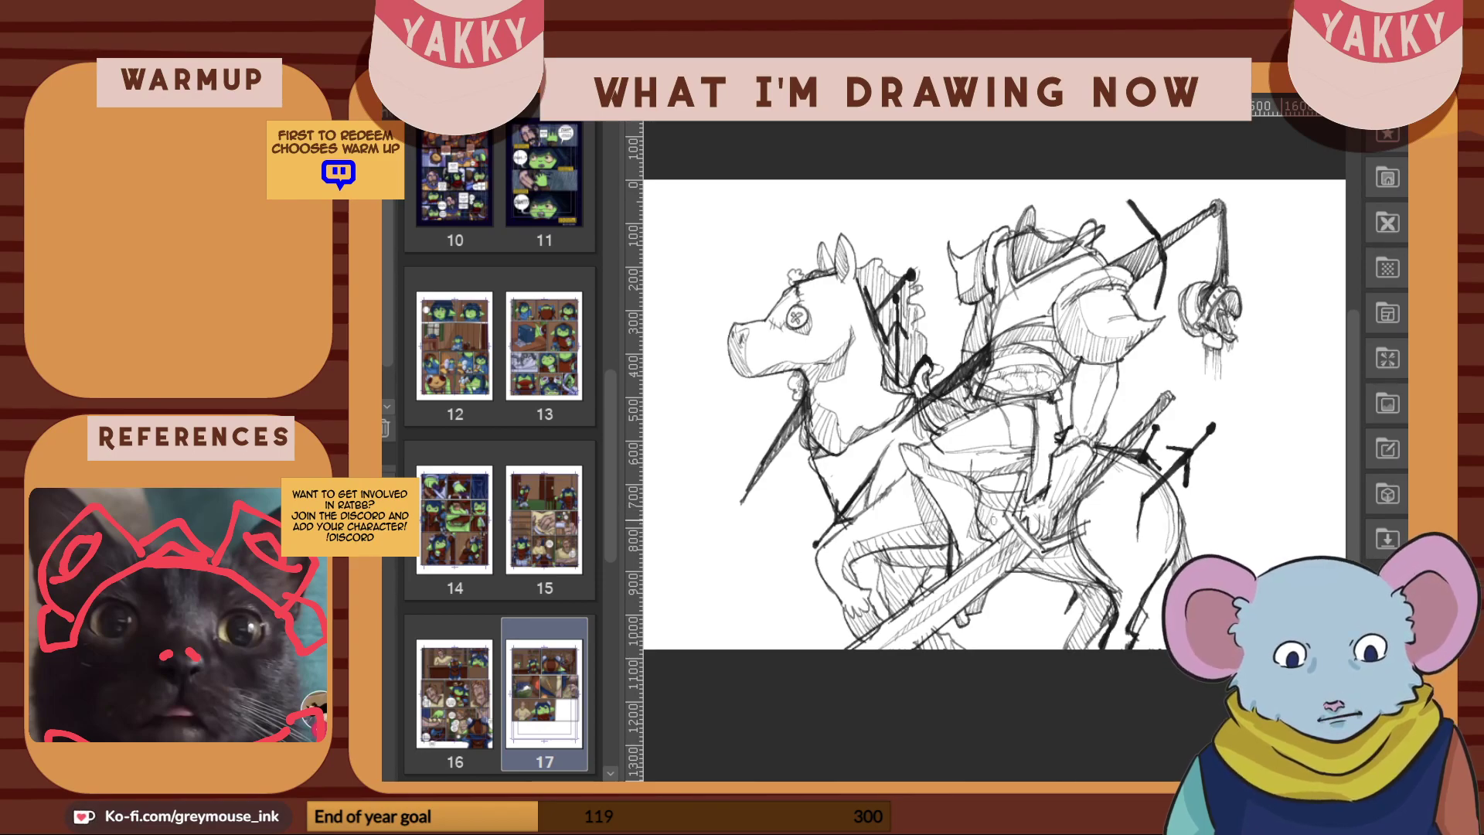
scroll(1237, 746, "down", 1)
scroll(1219, 743, "up", 1)
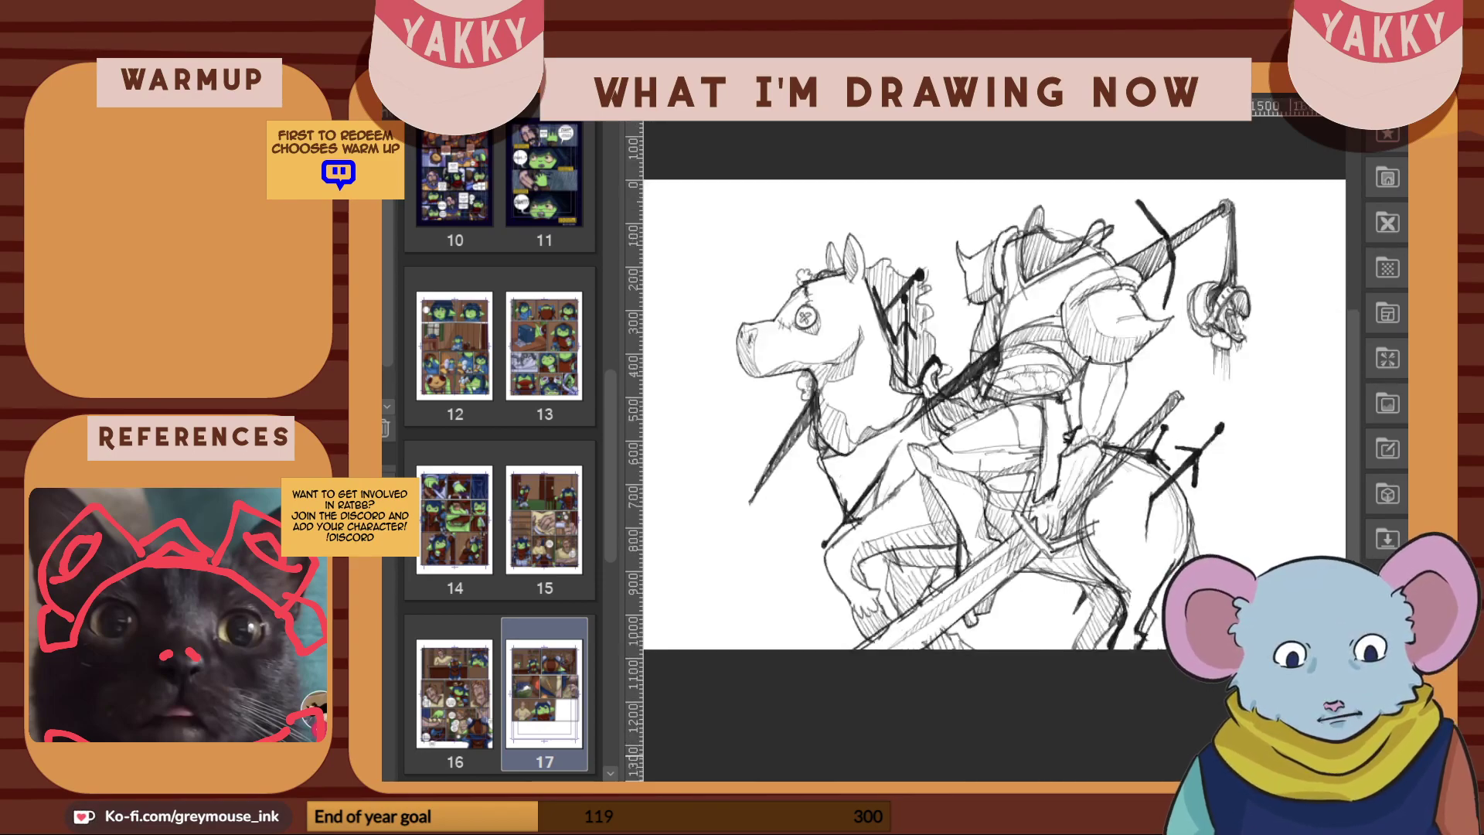
scroll(995, 414, "down", 1)
scroll(994, 415, "up", 1)
scroll(995, 414, "right", 2)
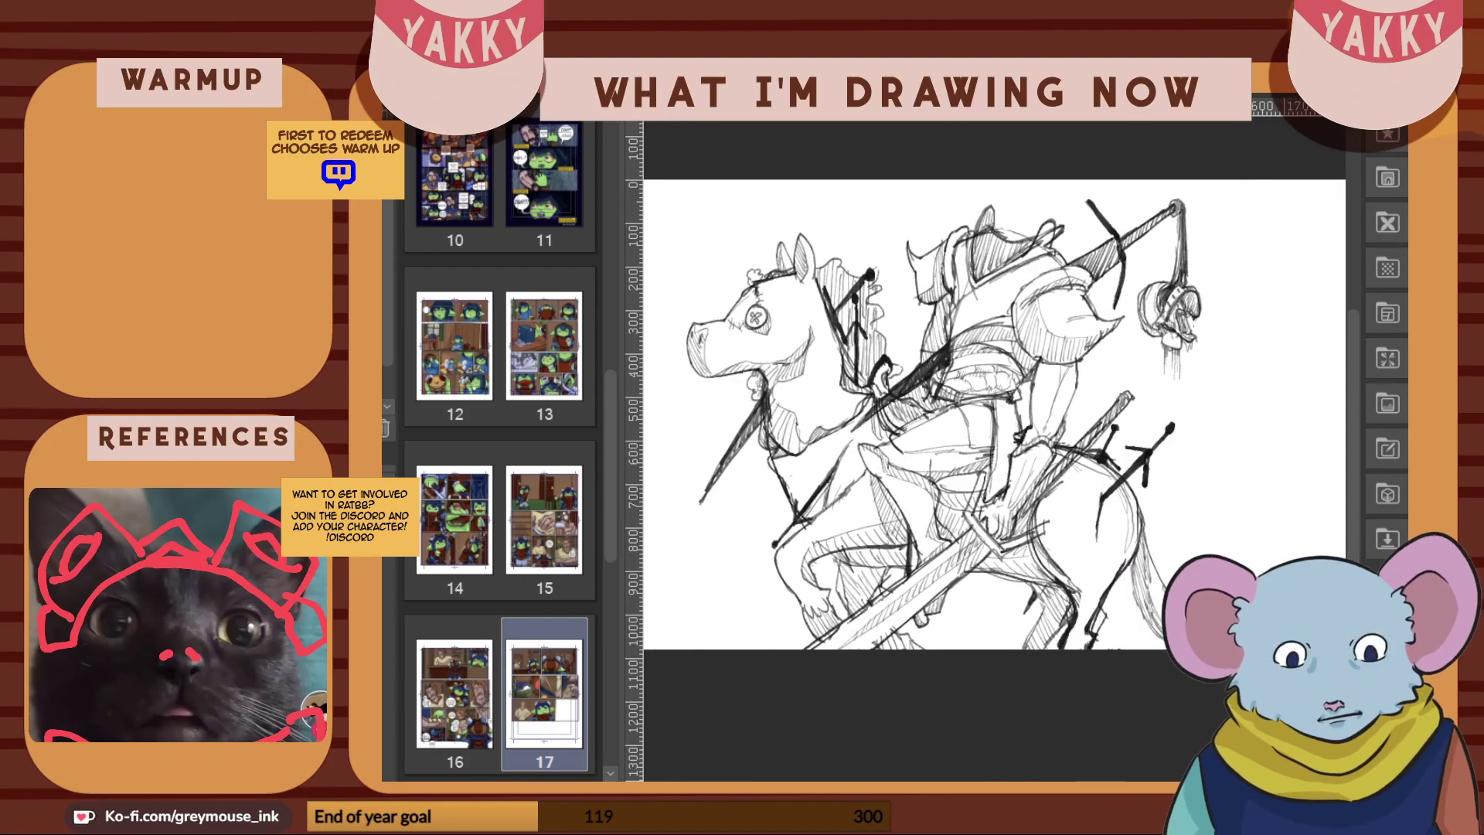
scroll(994, 415, "left", 6)
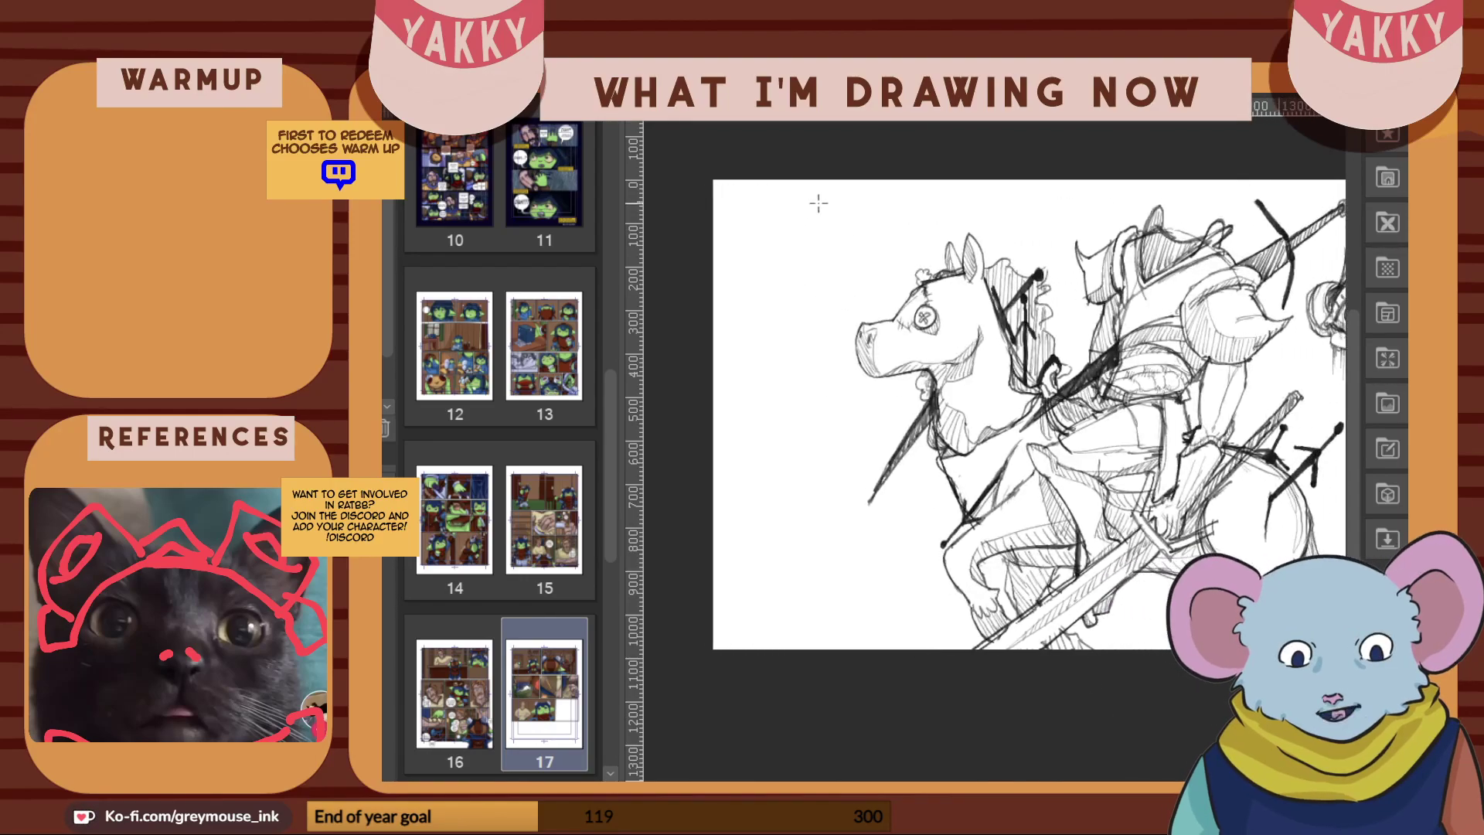
left_click_drag(830, 175, 830, 688)
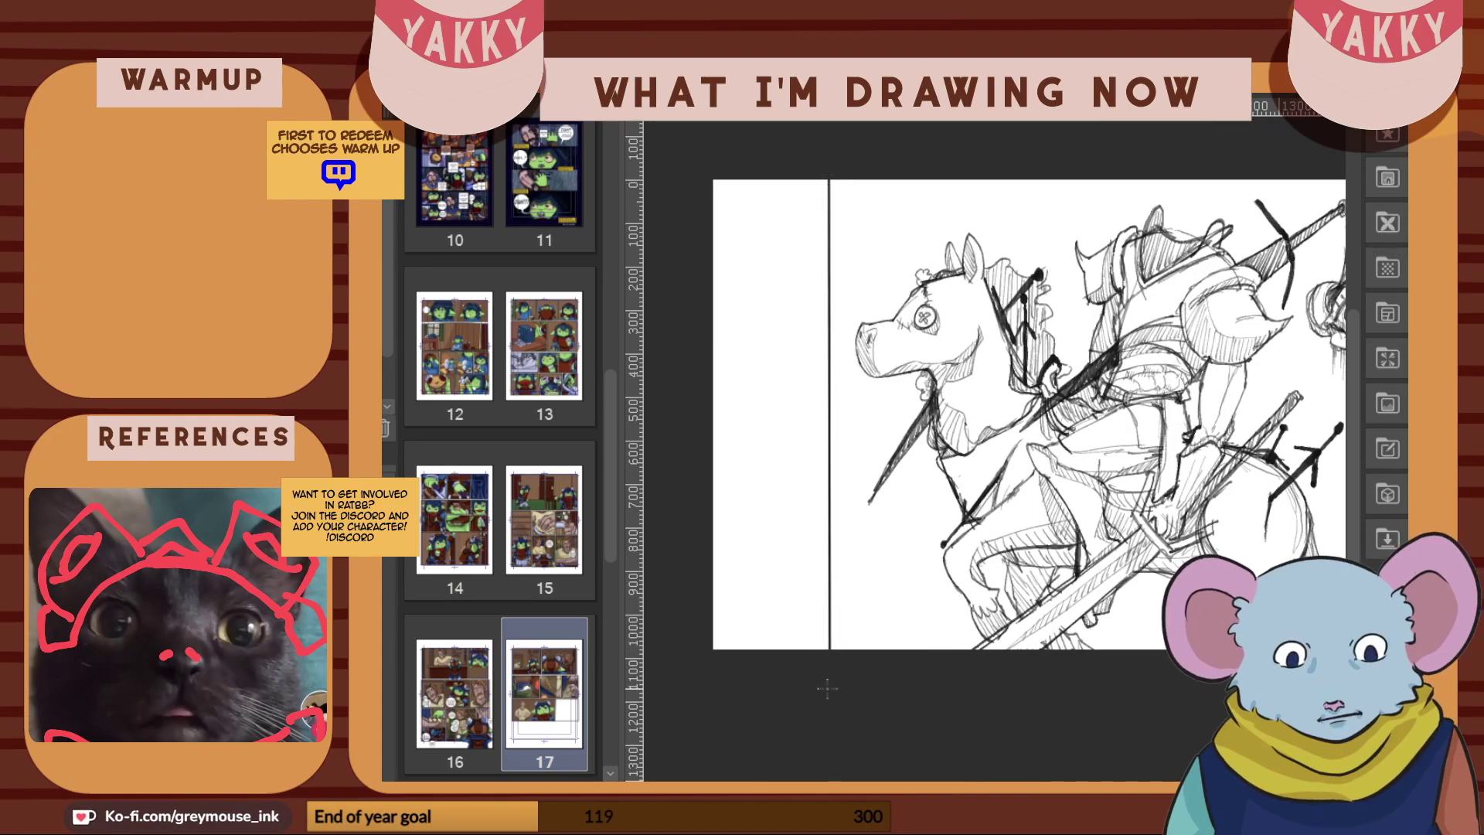
scroll(827, 688, "right", 7)
left_click_drag(1192, 158, 1183, 687)
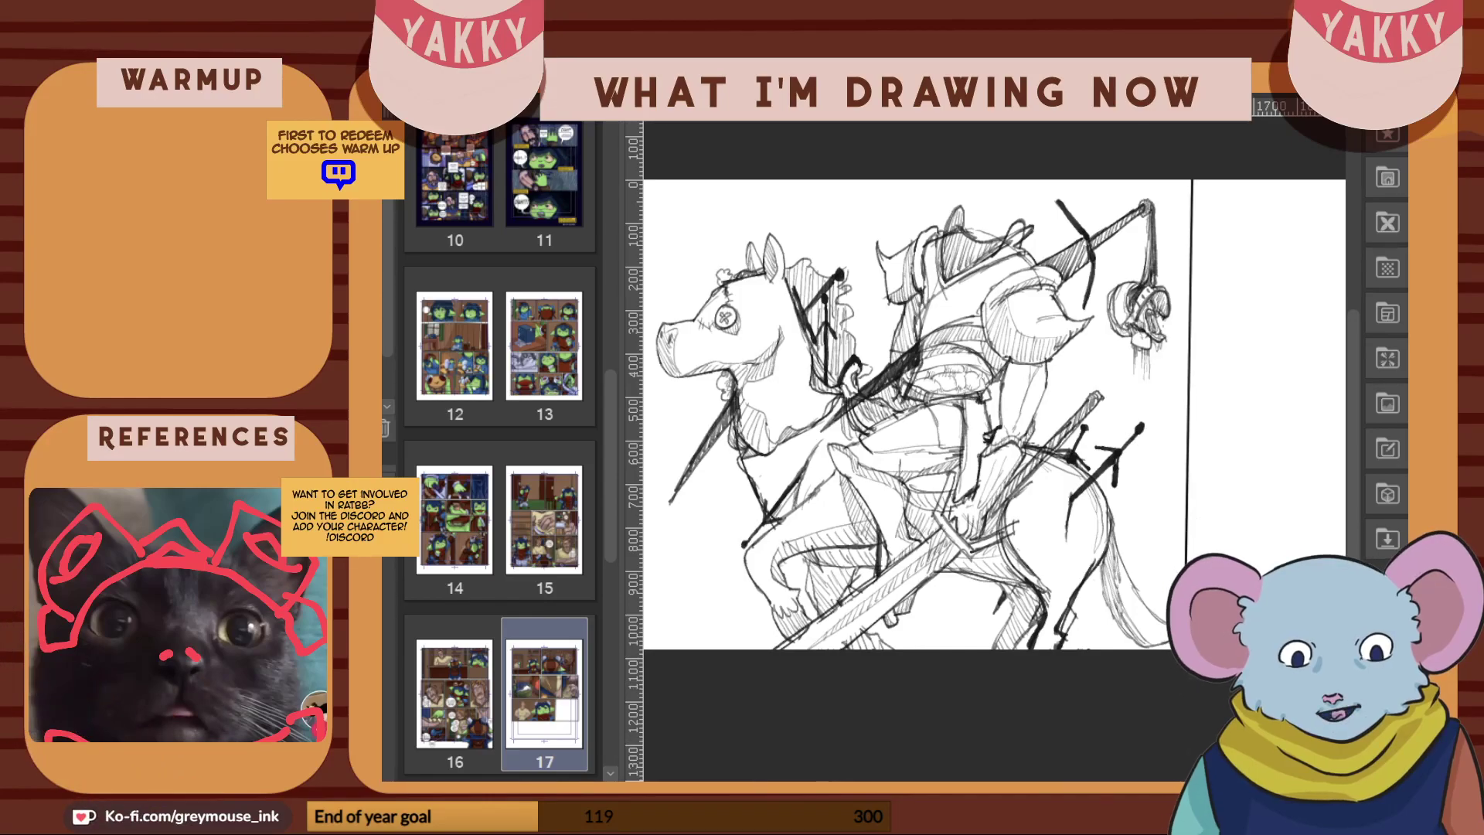
Double the frame with a second vertical line close to the right of each existing border line
scroll(994, 414, "left", 7)
scroll(994, 414, "right", 7)
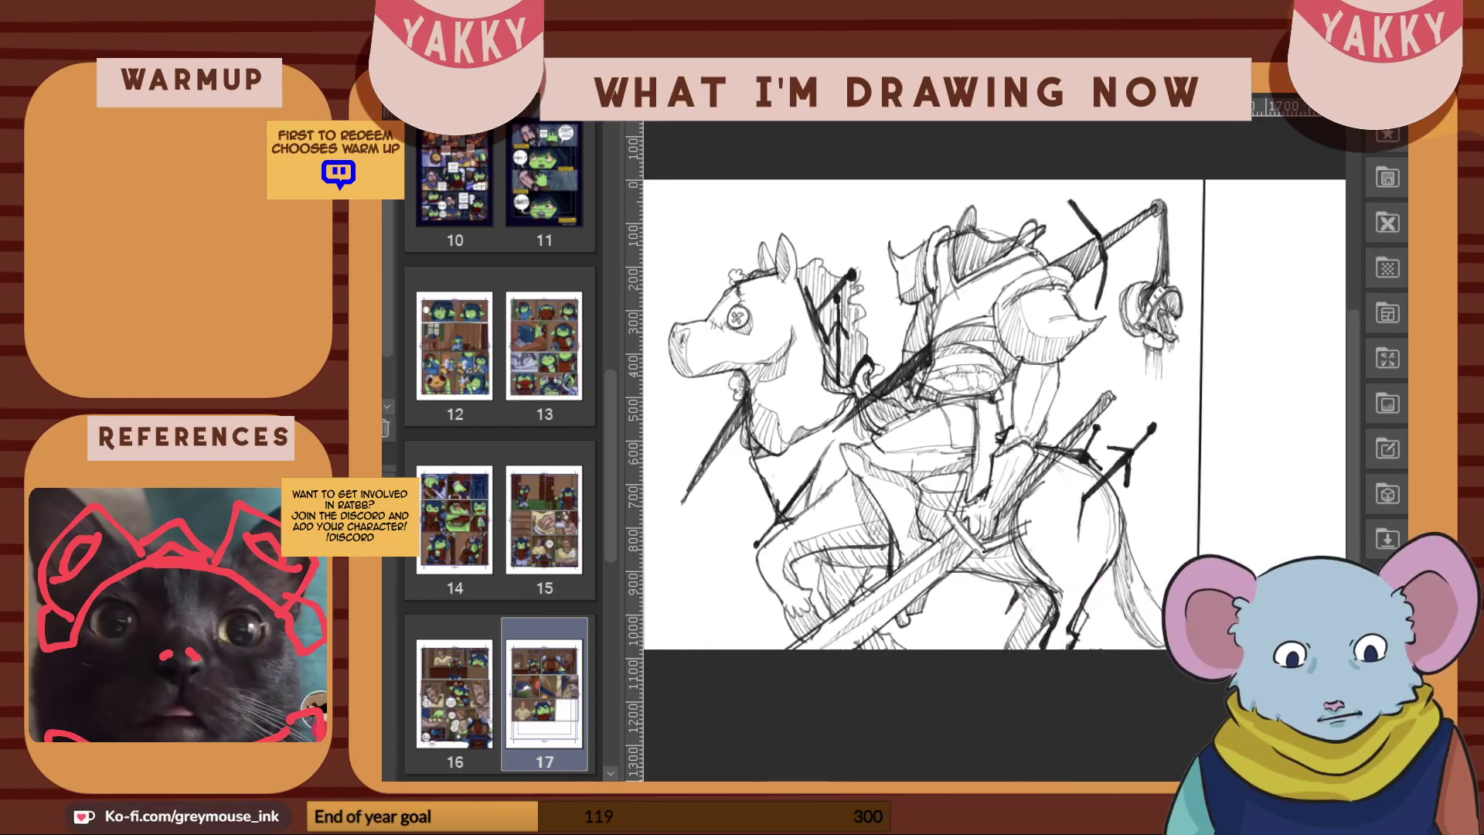
left_click_drag(1223, 156, 1210, 694)
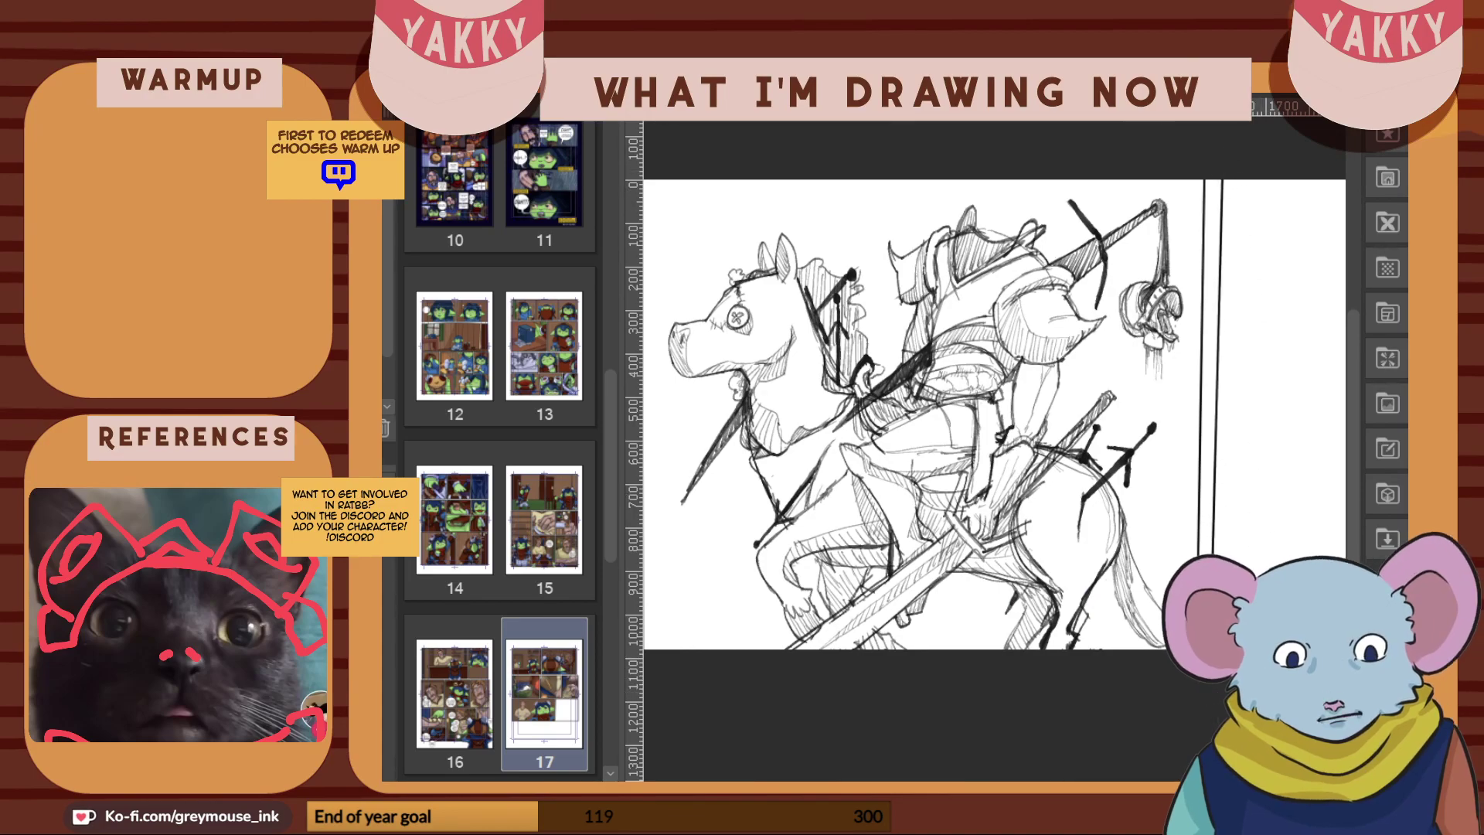
scroll(993, 415, "left", 5)
left_click_drag(903, 165, 899, 672)
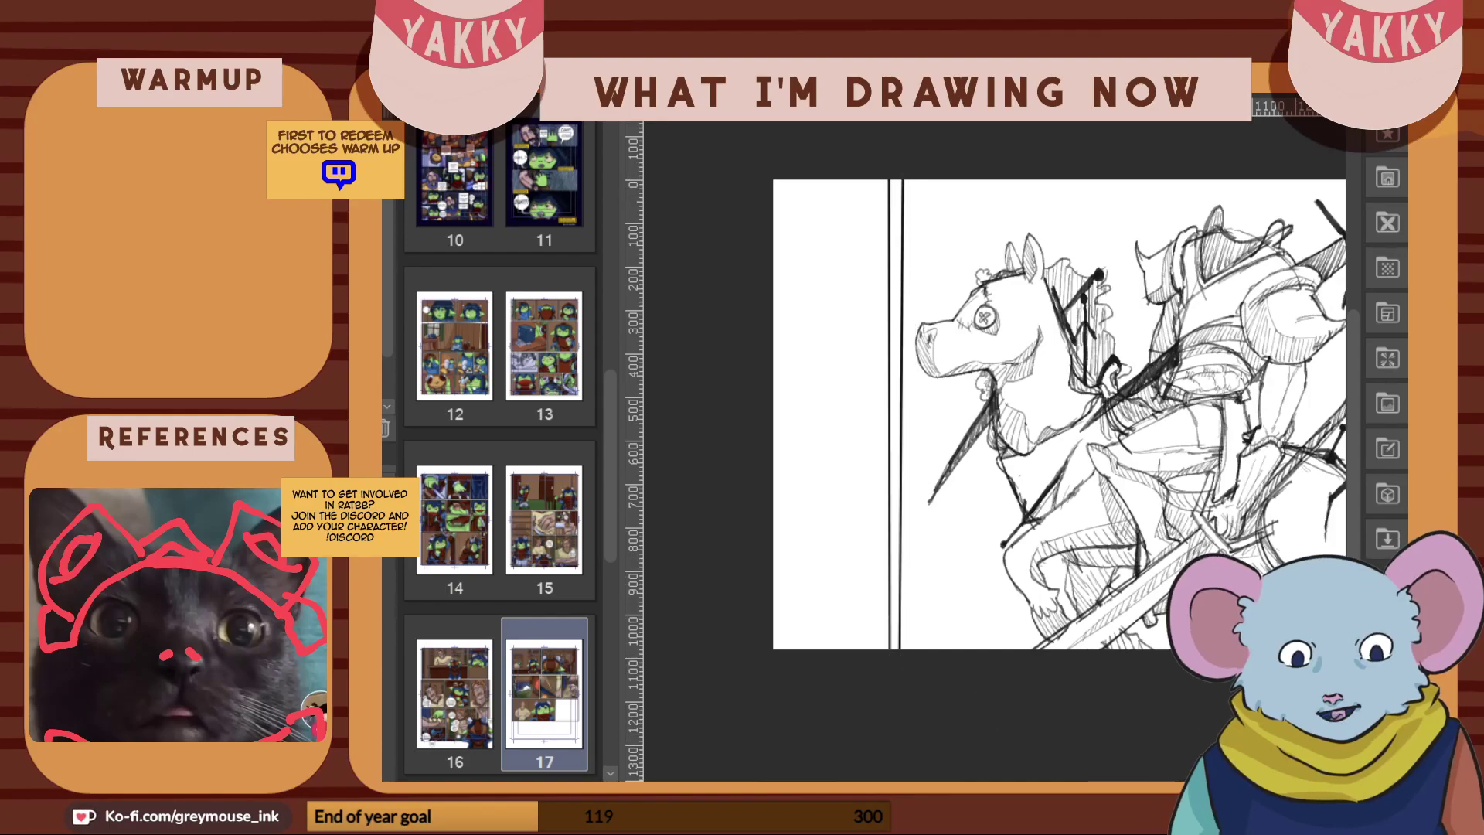
scroll(995, 414, "right", 3)
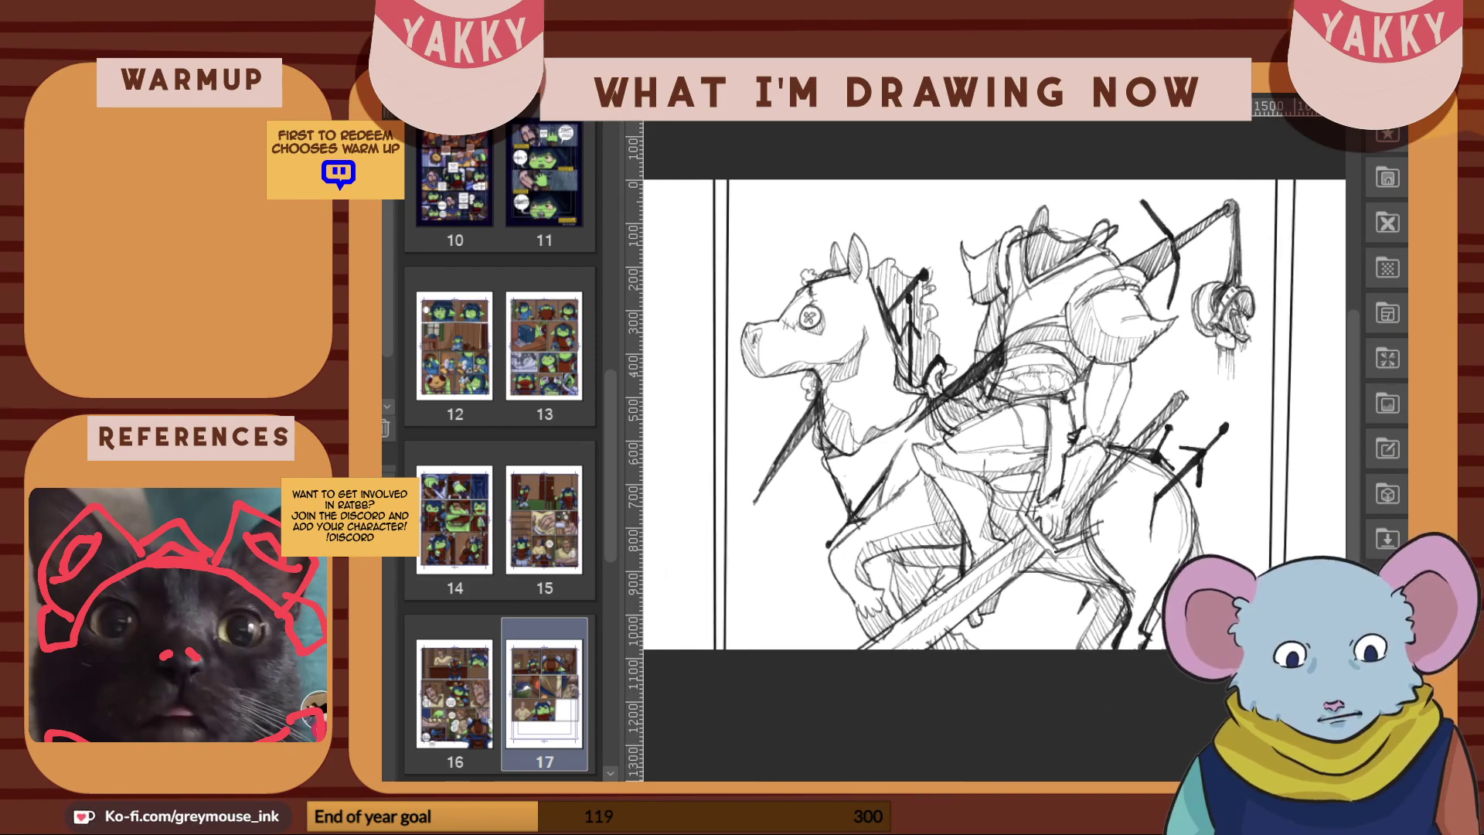
Hatch the background above the horse and rider with thin diagonal strokes, from the left frame line to the weapon's shaft
left_click_drag(748, 176, 729, 196)
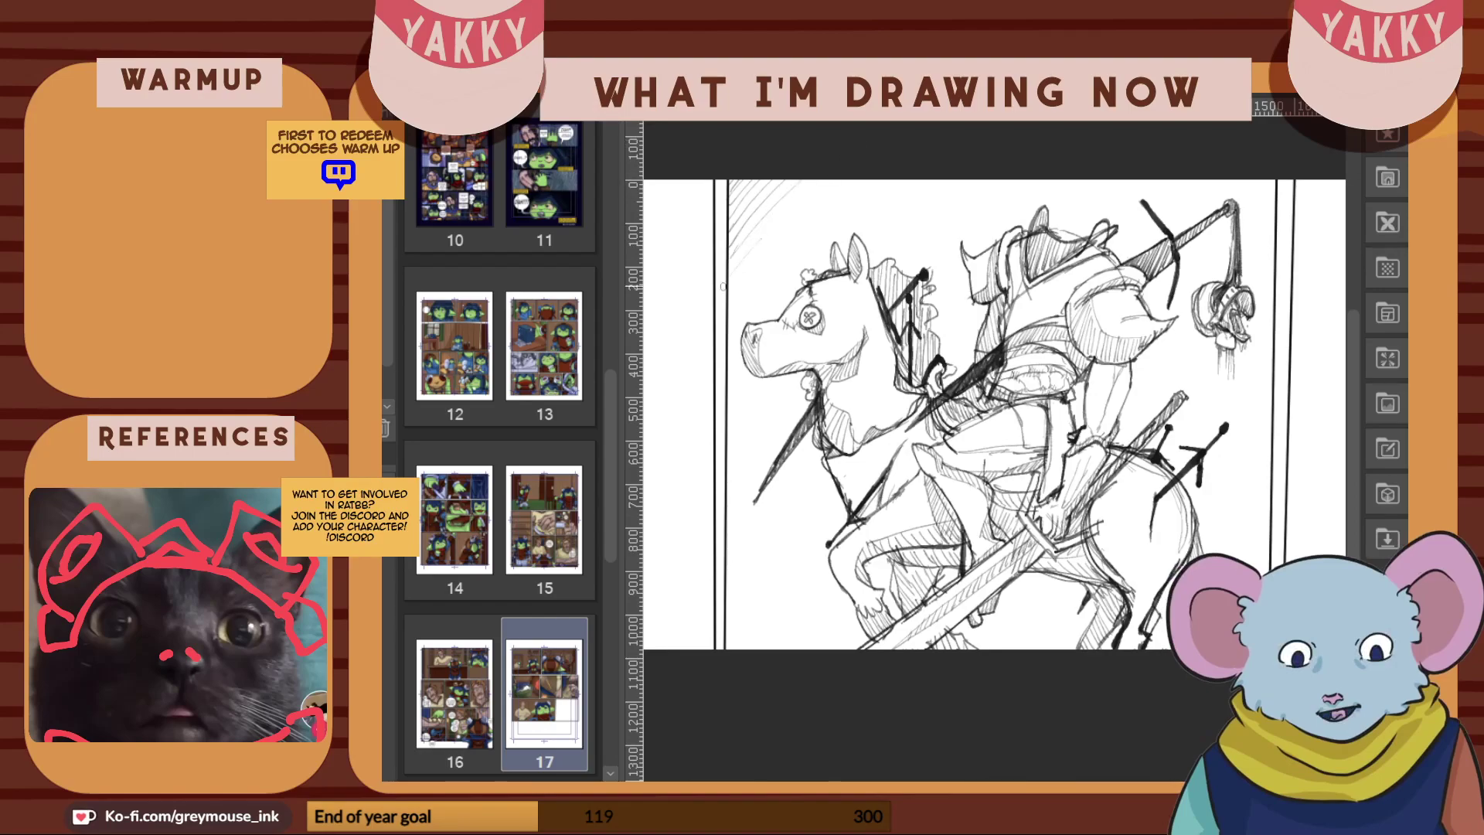
mouse_move(730, 282)
left_mouse_down()
mouse_move(808, 183)
mouse_move(808, 201)
left_mouse_up()
left_click_drag(727, 309, 831, 198)
left_click_drag(746, 318, 916, 180)
mouse_move(935, 265)
left_mouse_down()
mouse_move(1052, 177)
mouse_move(997, 233)
mouse_move(1088, 164)
mouse_move(1055, 219)
mouse_move(1092, 182)
left_mouse_up()
left_click_drag(1077, 219, 1140, 181)
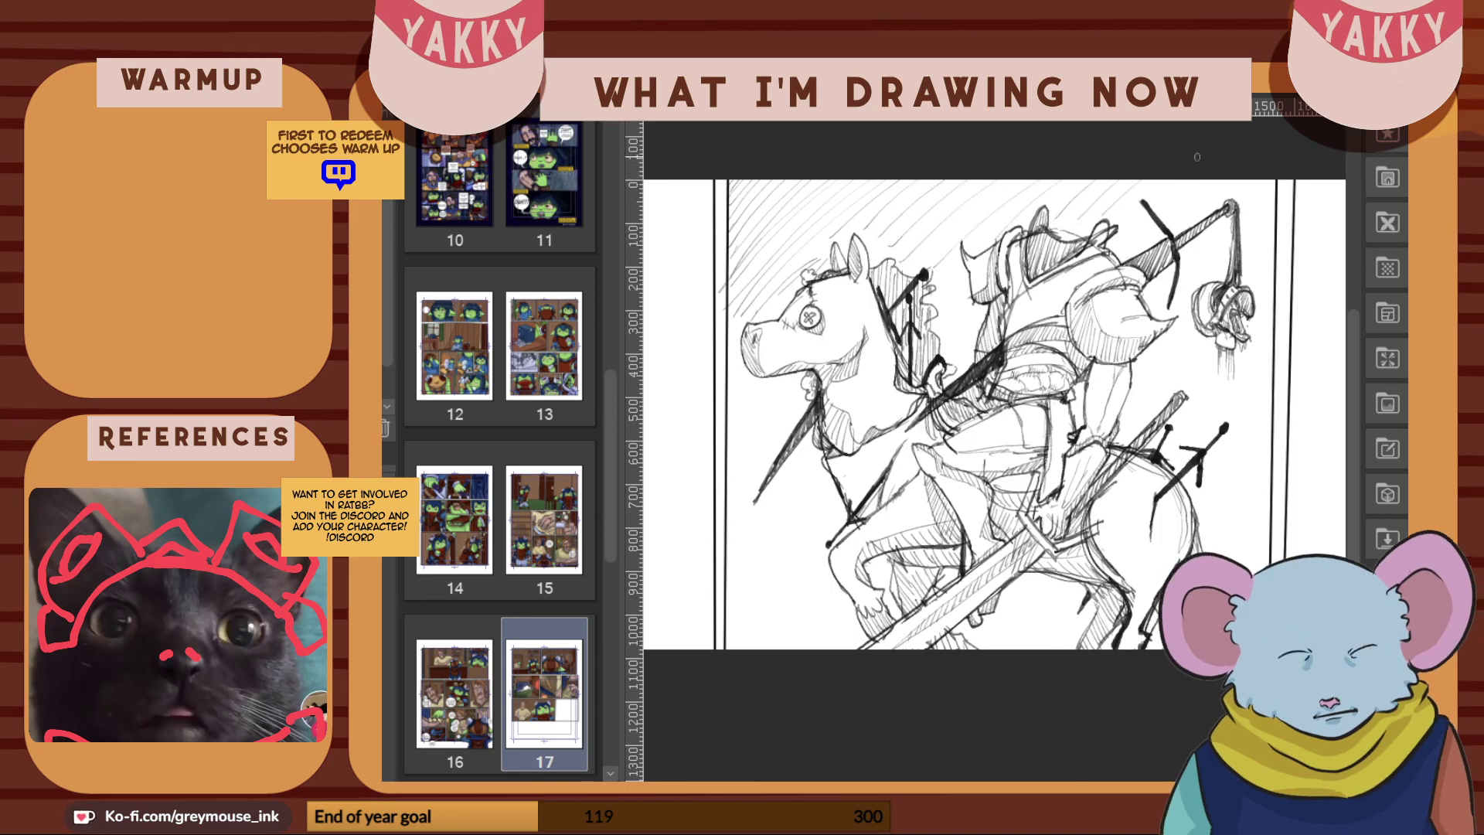
left_click_drag(1121, 257, 1205, 178)
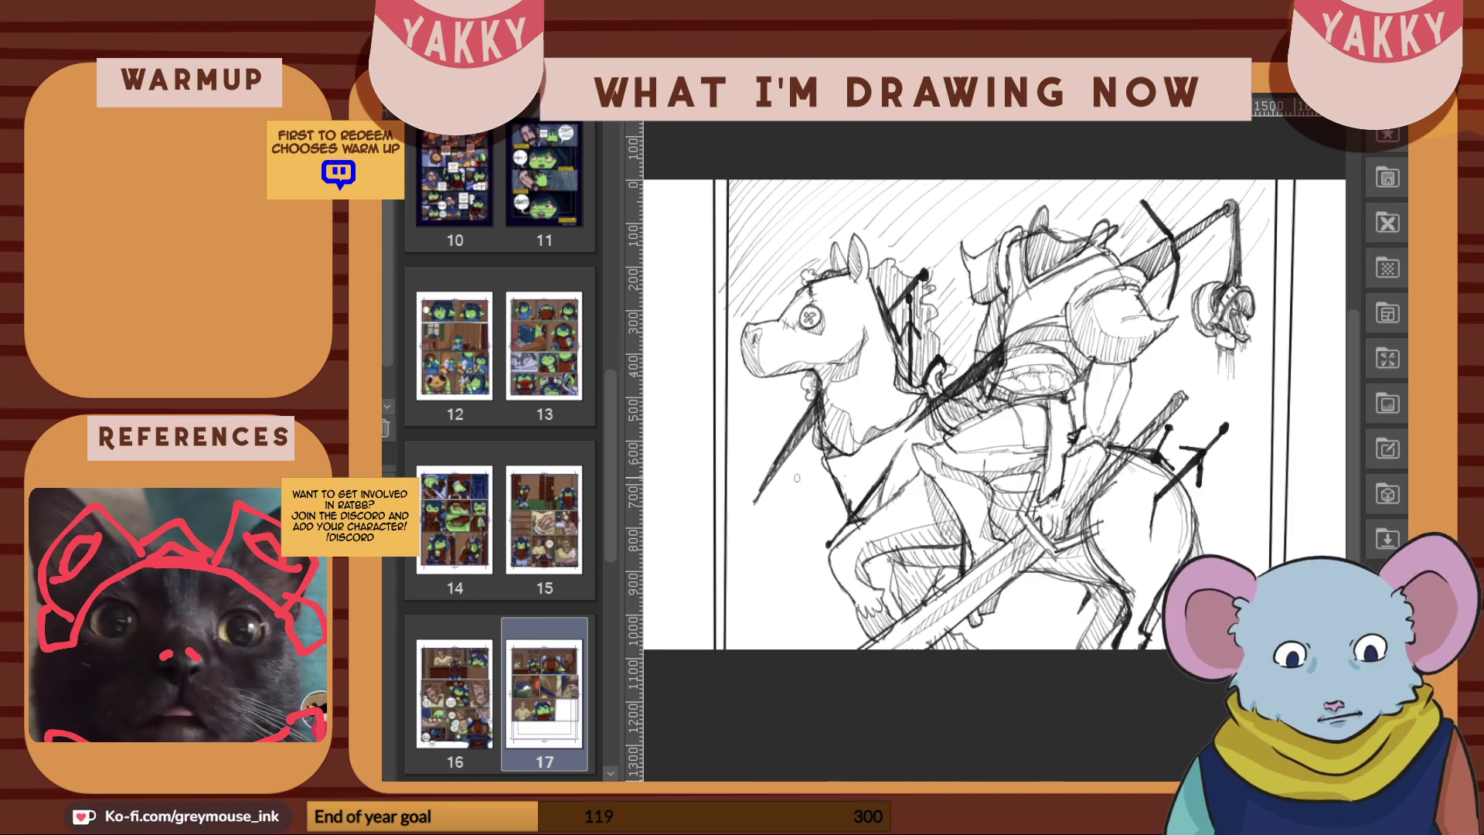
Extend the diagonal hatching through the empty background in front of the horse's chest and legs and behind its rump
mouse_move(775, 381)
left_mouse_down()
mouse_move(747, 408)
mouse_move(786, 391)
mouse_move(744, 470)
left_mouse_up()
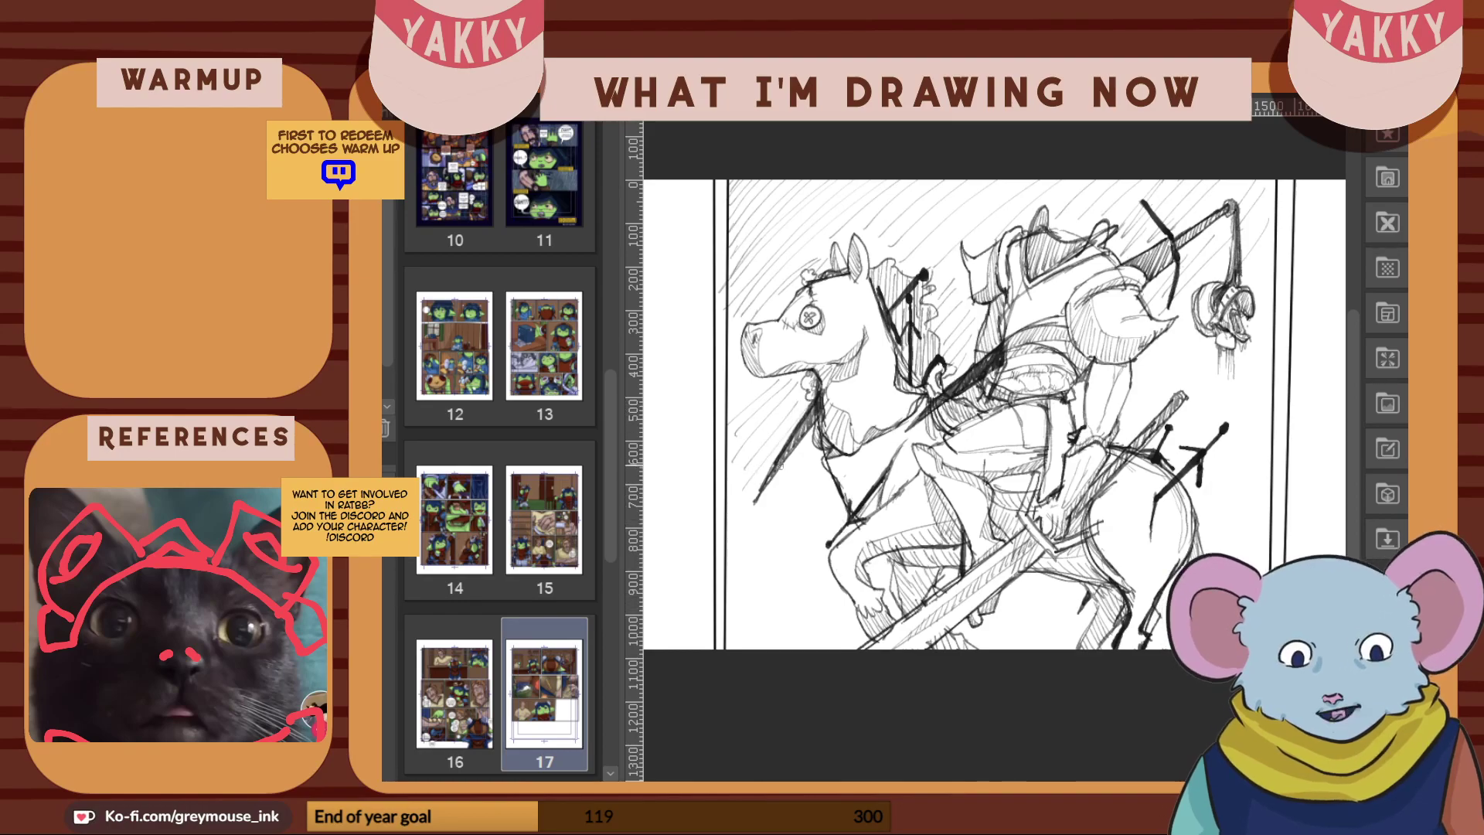
left_click_drag(819, 452, 741, 575)
mouse_move(825, 484)
left_mouse_down()
mouse_move(743, 609)
mouse_move(750, 643)
left_mouse_up()
left_click_drag(815, 560, 765, 646)
mouse_move(834, 595)
left_mouse_down()
mouse_move(802, 643)
mouse_move(827, 647)
left_mouse_up()
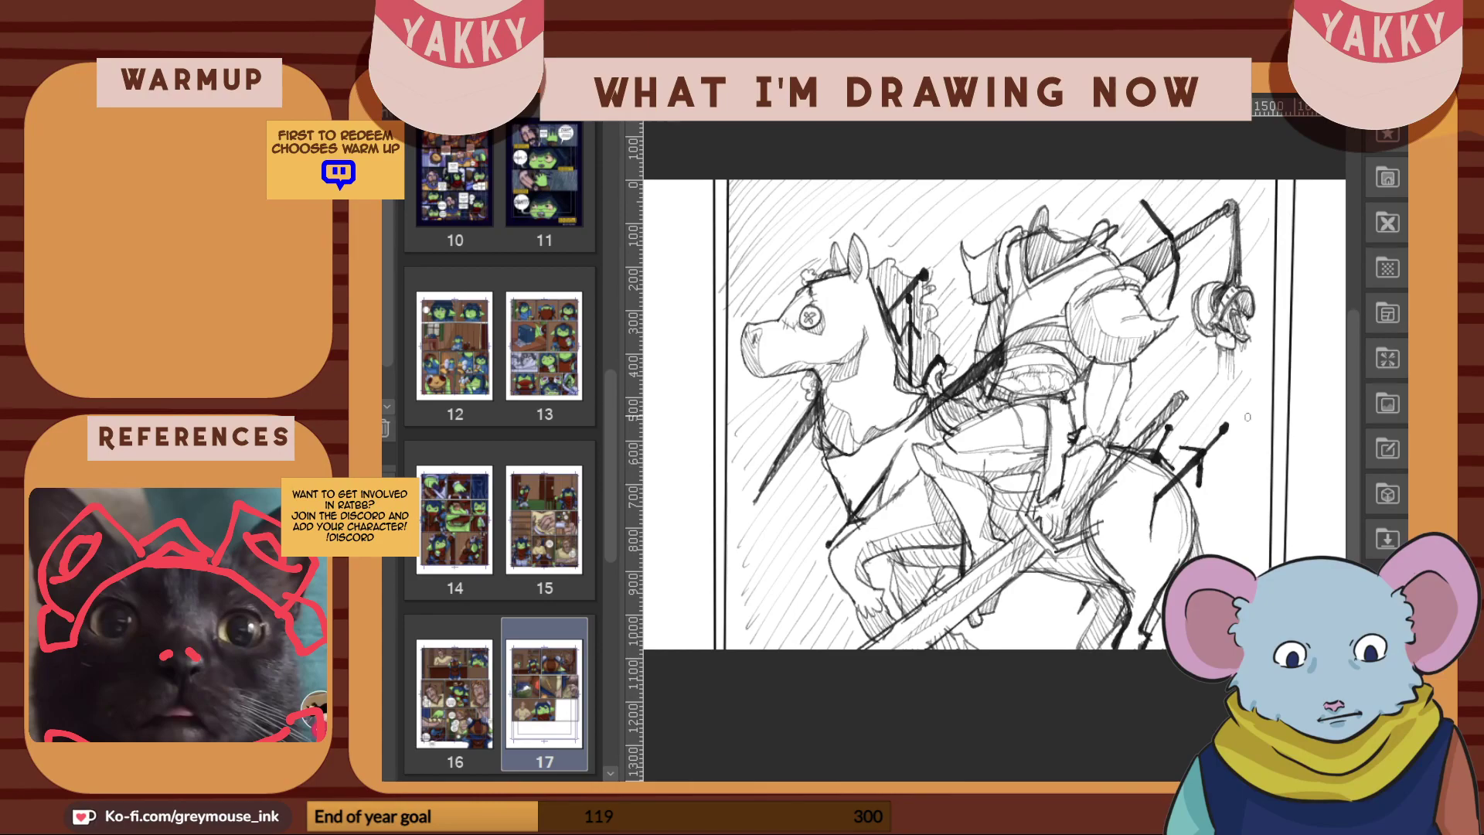
left_click_drag(1209, 539, 1258, 467)
mouse_move(1212, 552)
left_mouse_down()
mouse_move(1258, 491)
mouse_move(1268, 538)
left_mouse_up()
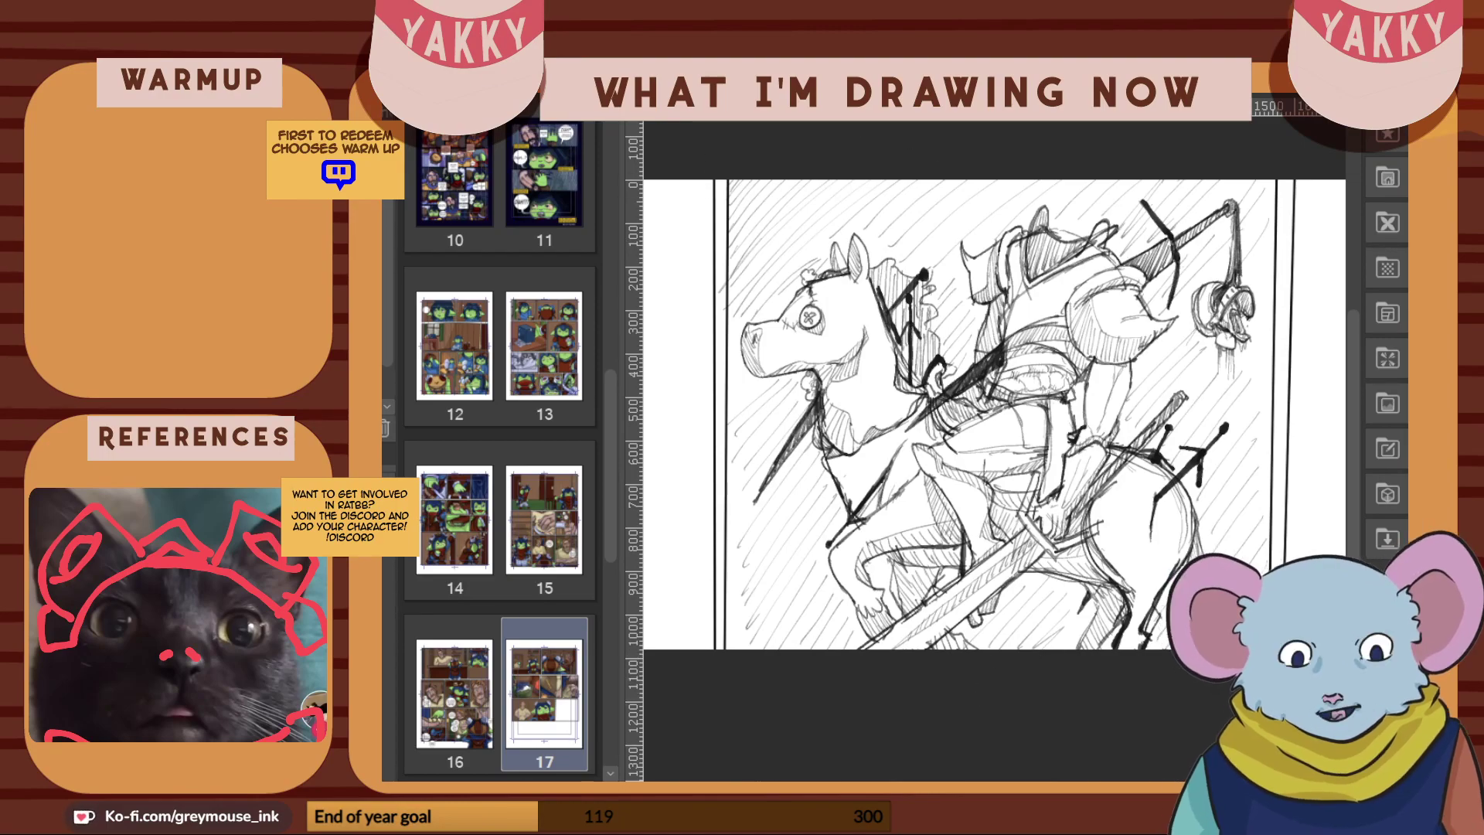
Switch from the warm-up sketch to comic page 17 and bring its panels into view
left_click(793, 91)
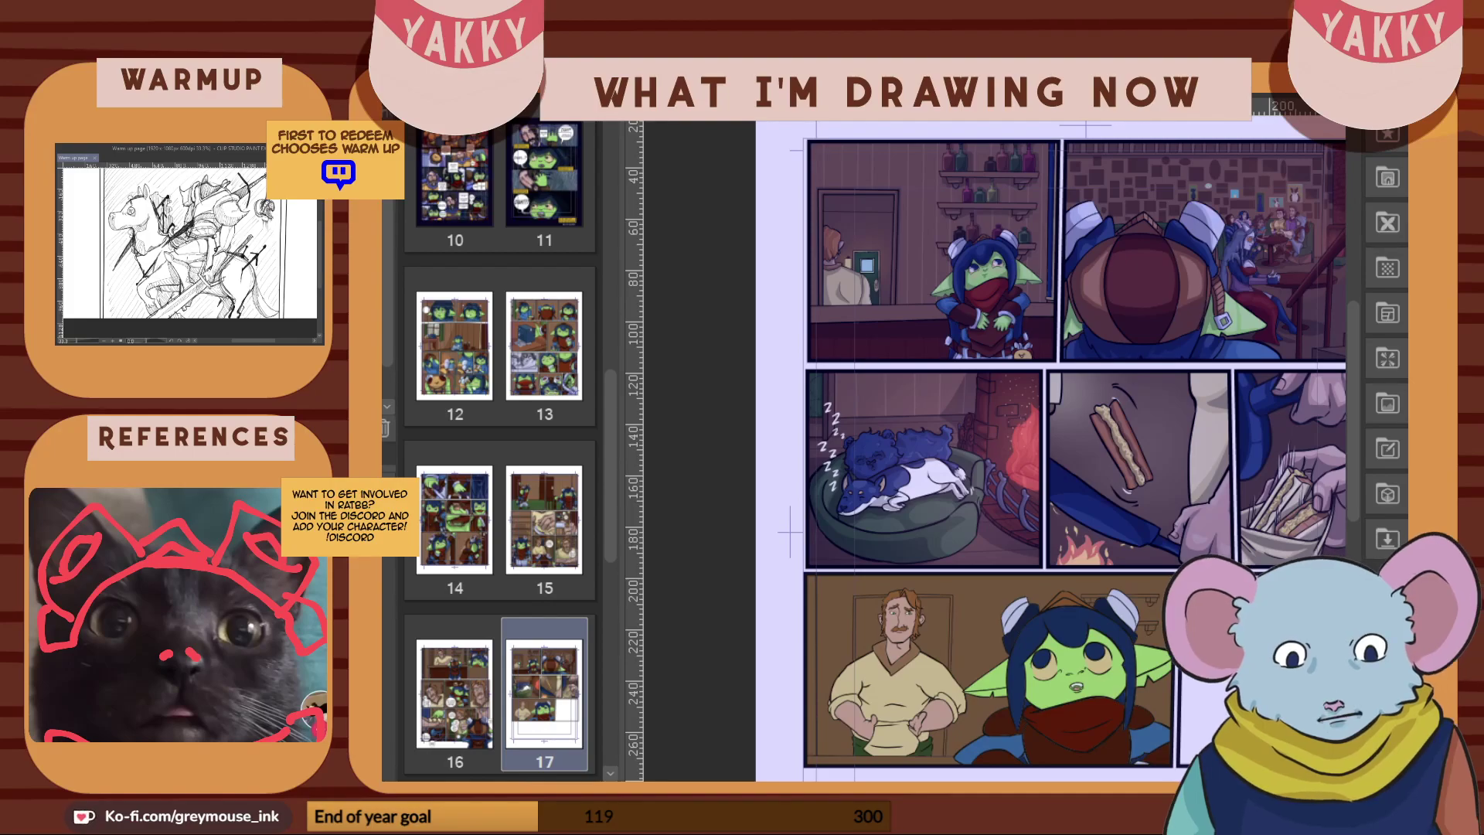
scroll(993, 448, "right", 5)
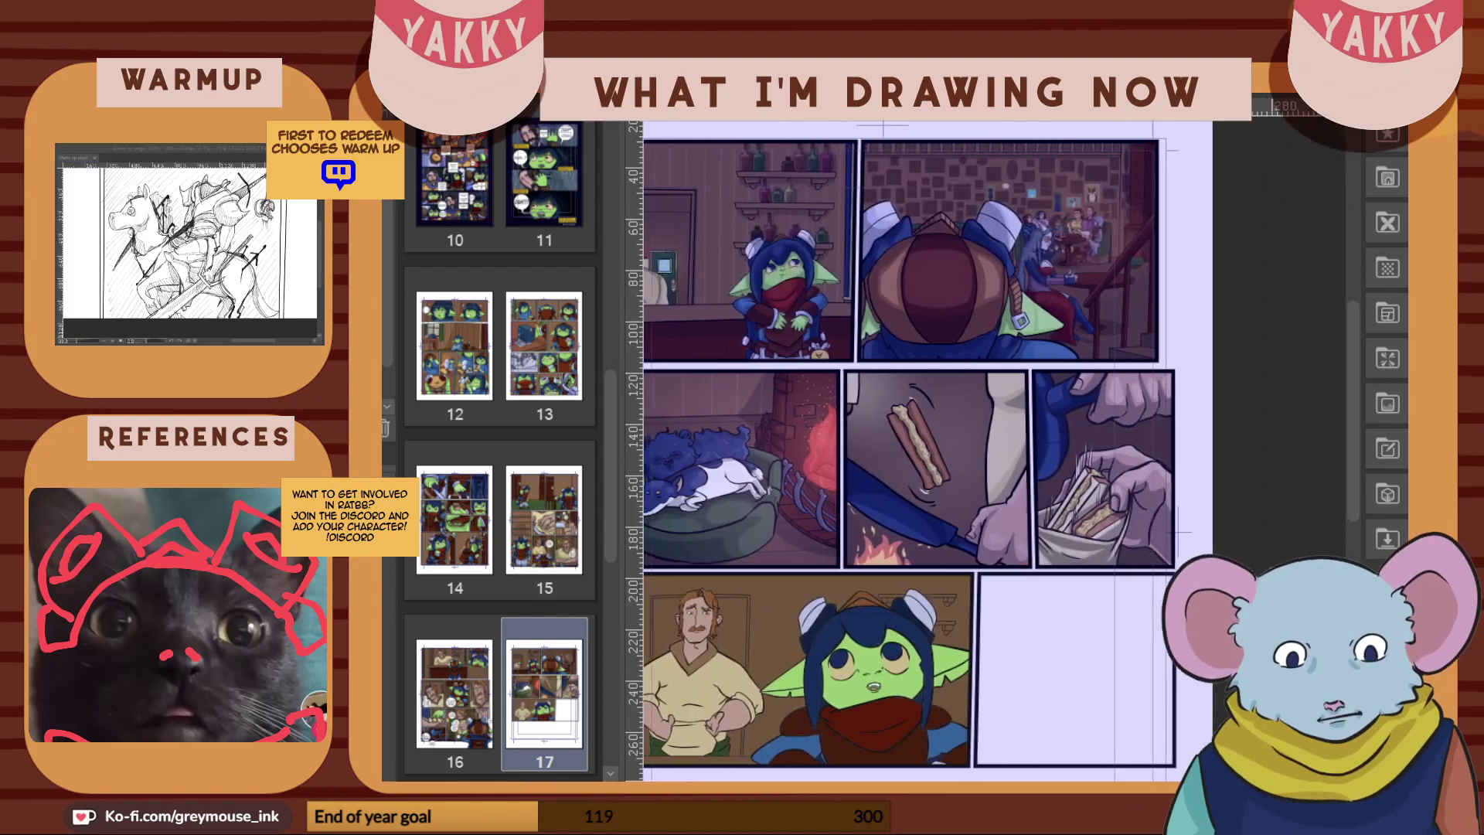
scroll(993, 449, "left", 3)
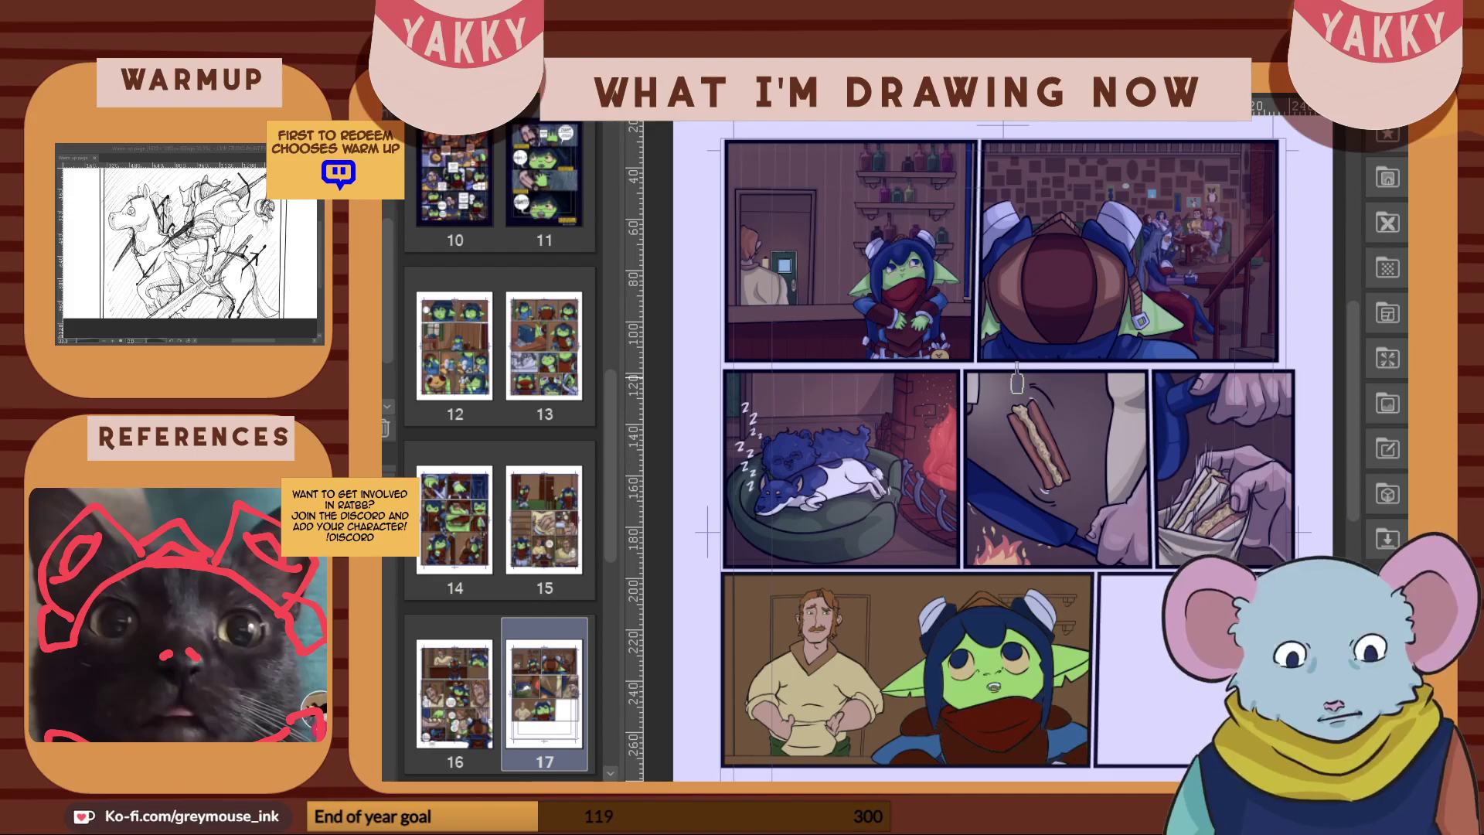
Stamp a bottle on the upper shelf beside the goblin in the bottom panel, using a colour sampled from the first panel's bottles
left_click(946, 162)
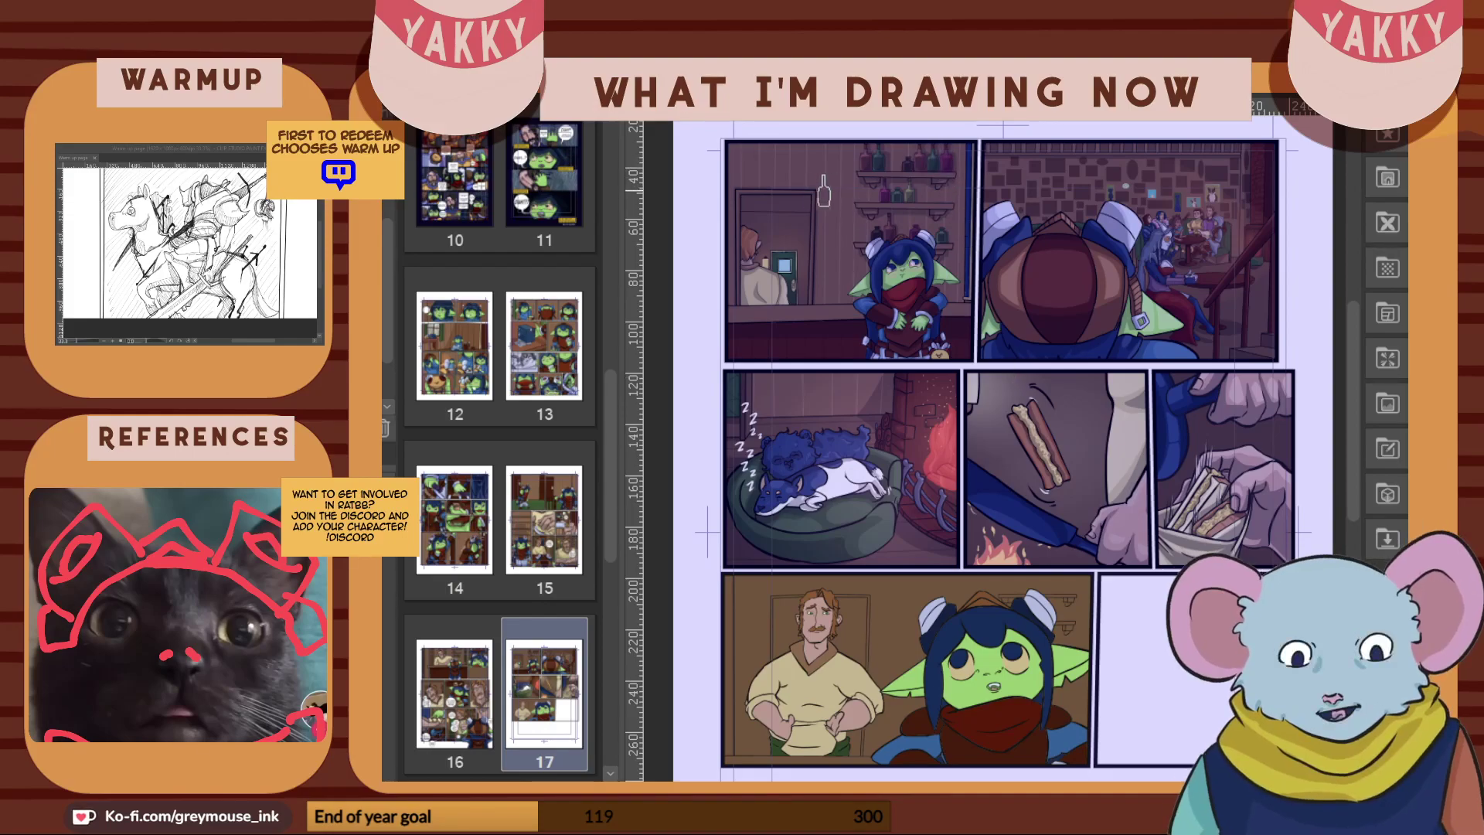
left_click(938, 157)
left_click(944, 158, "alt")
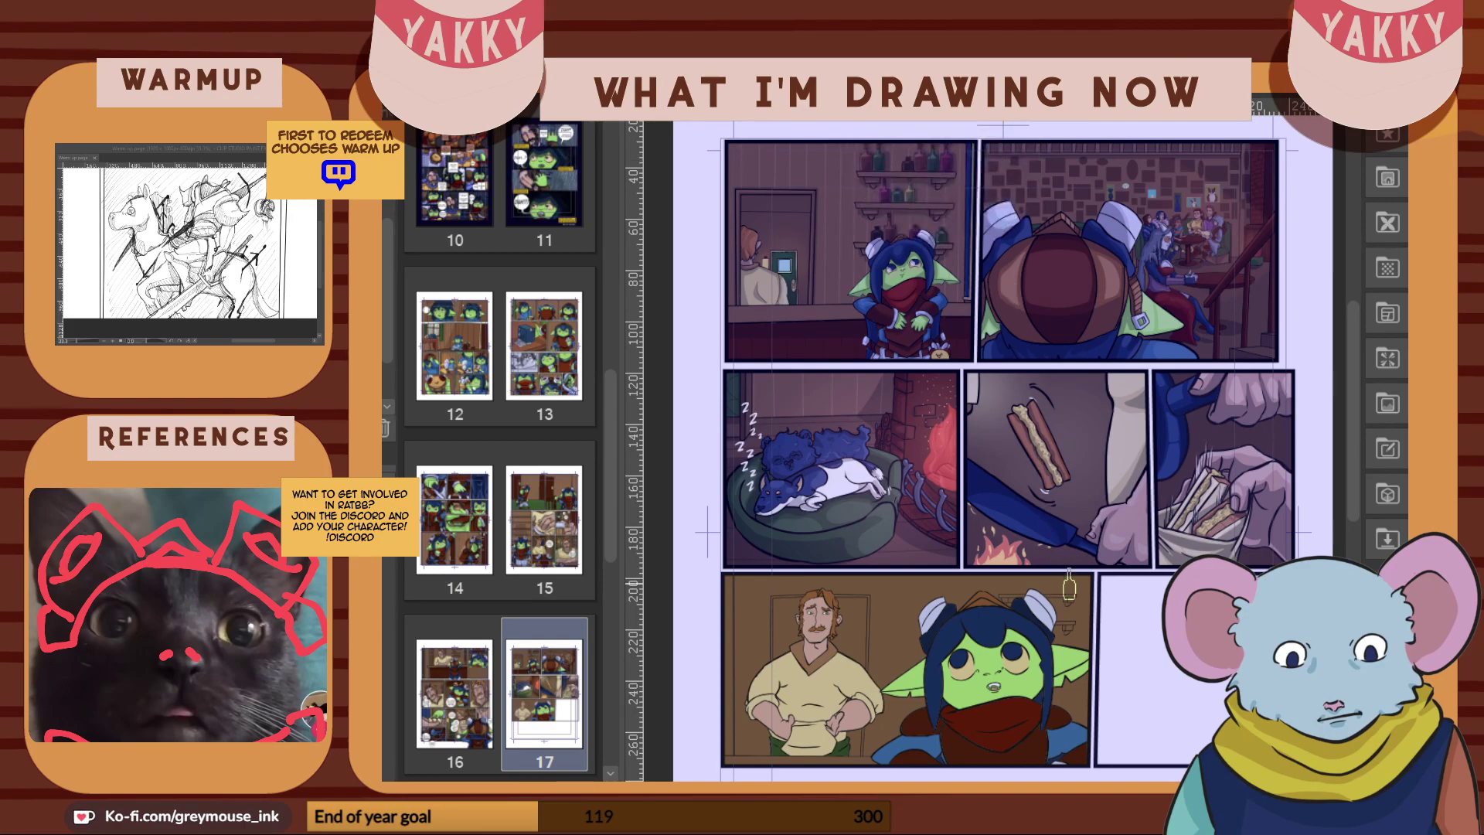
left_click_drag(1067, 578, 1067, 589)
Fill out the bottom panel's upper shelf with more bottles in red, green, dark brown and pink, sampling colours from the first panel
left_click(948, 158, "alt")
left_click(930, 155, "alt")
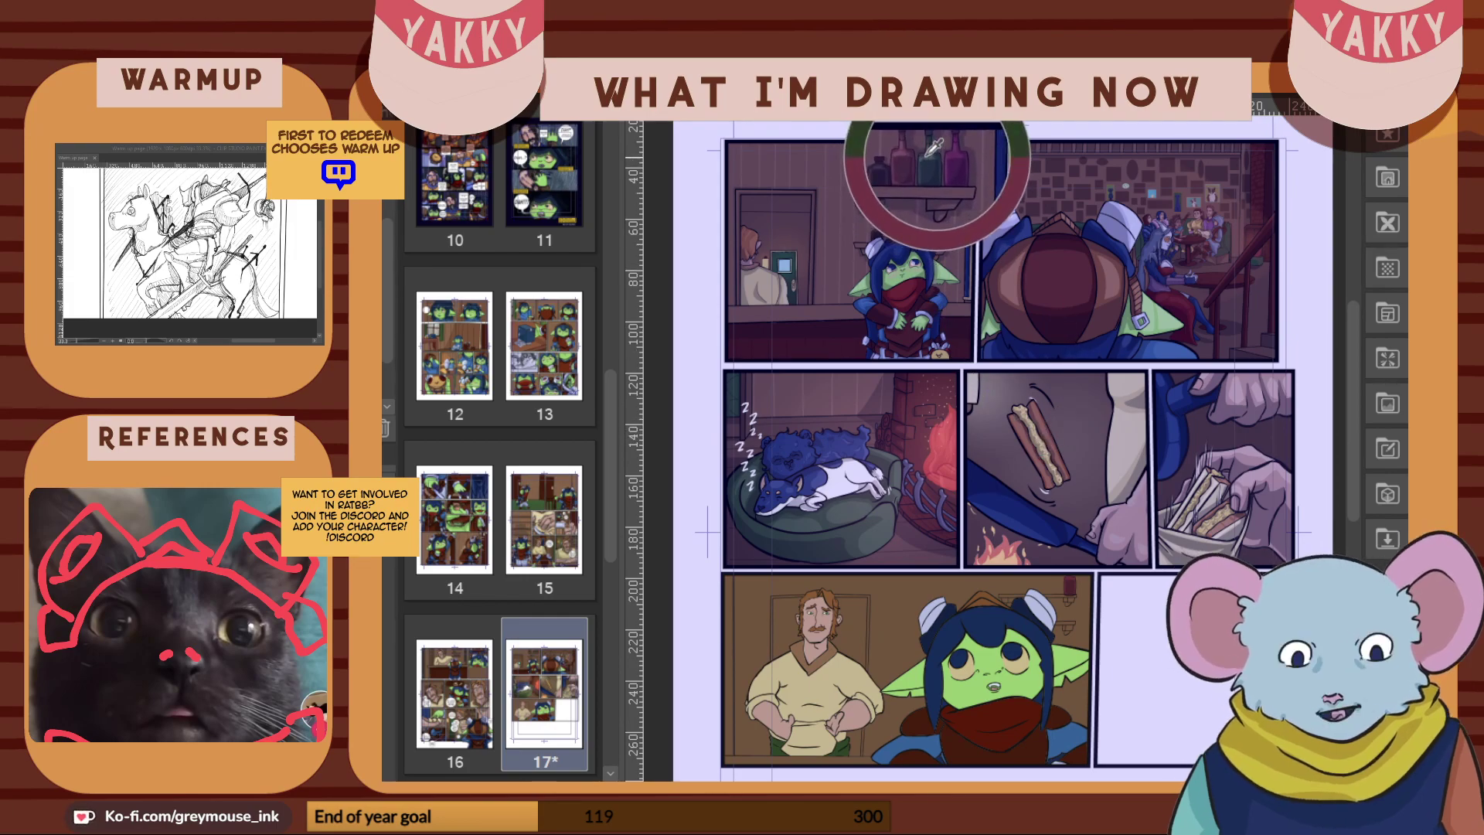
left_click_drag(942, 166, 886, 153)
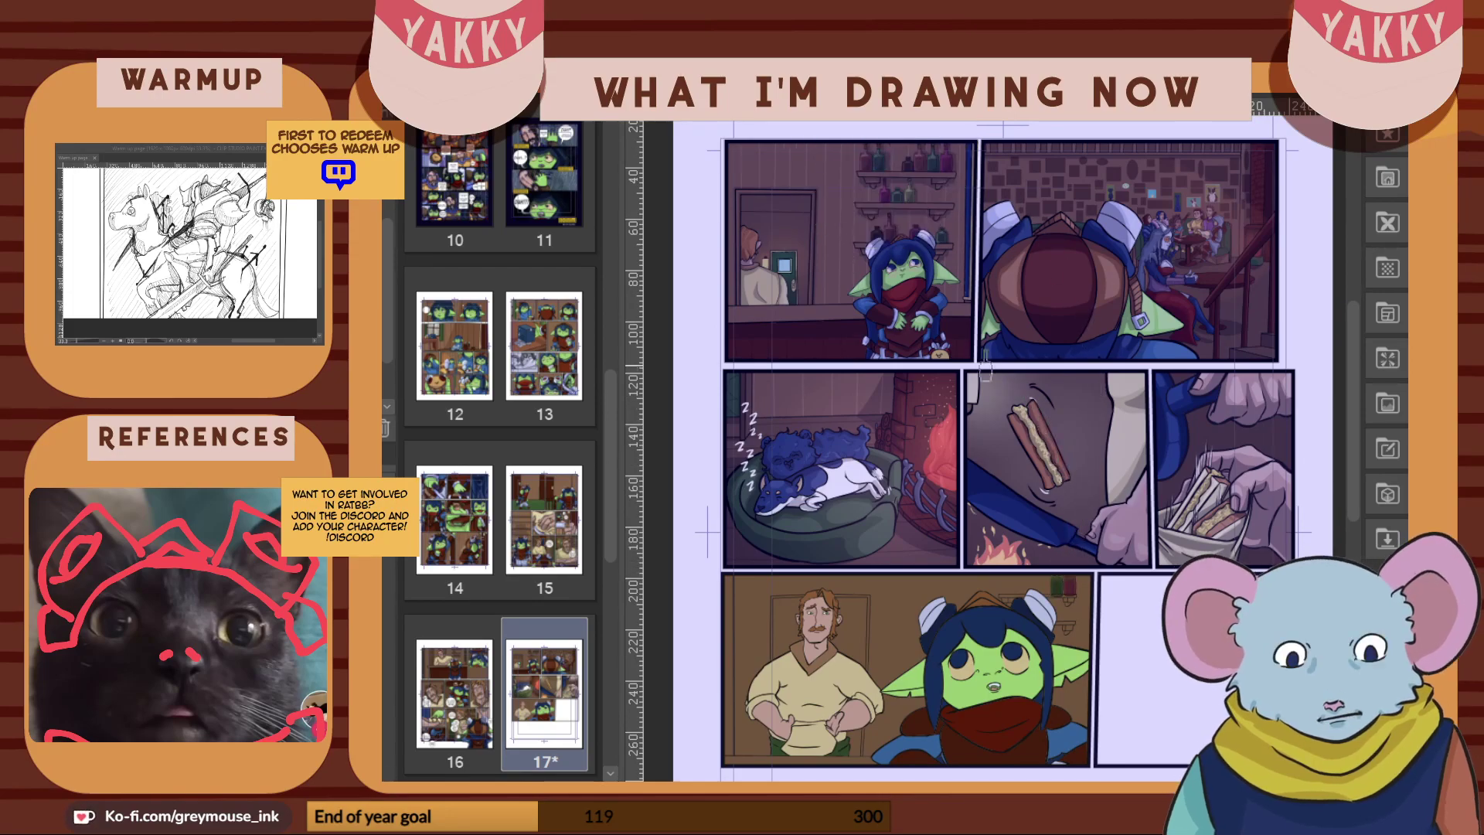
left_click_drag(919, 163, 920, 164)
left_click_drag(886, 163, 879, 159)
left_click_drag(867, 148, 867, 149)
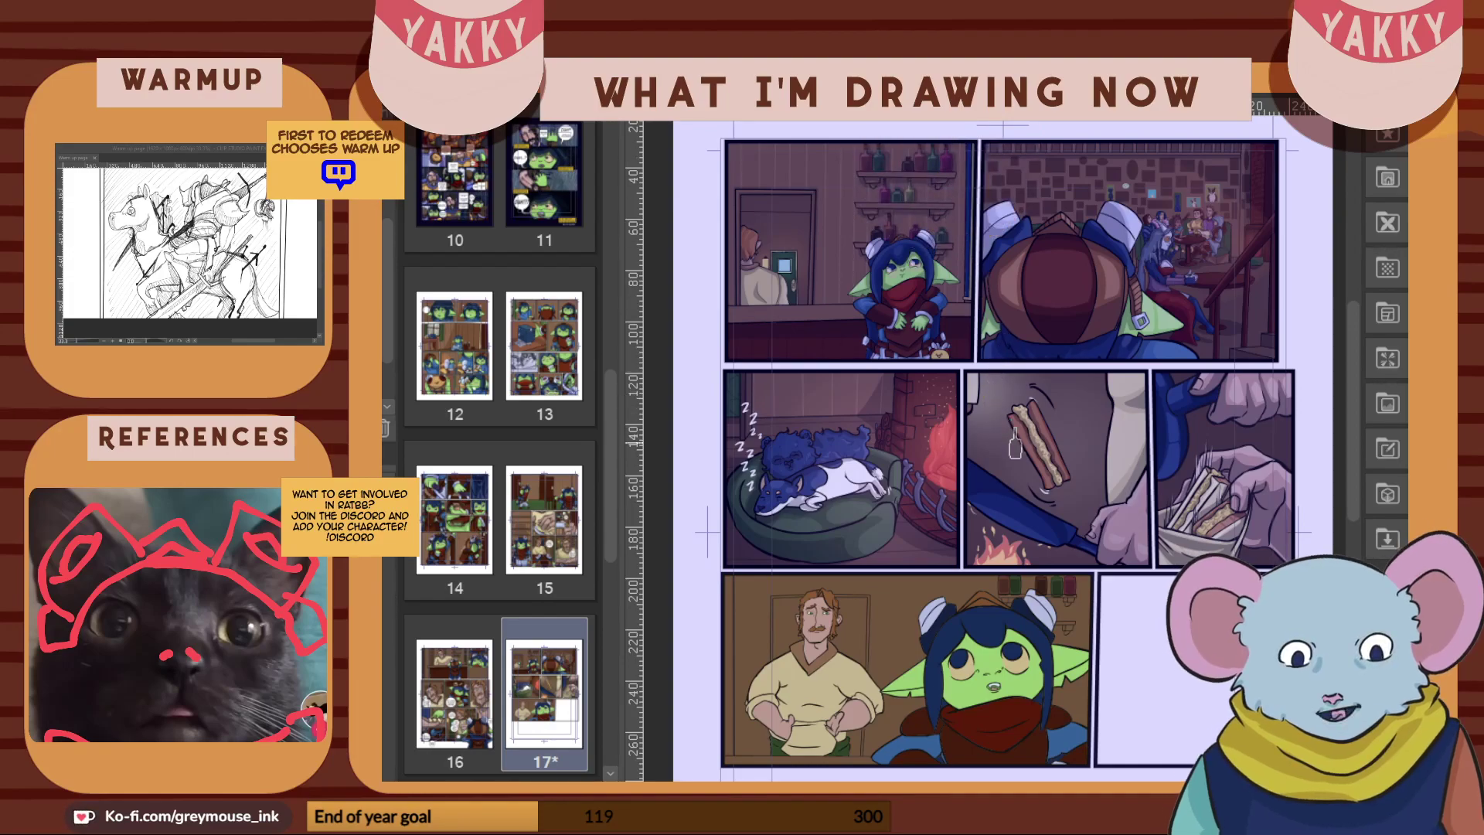
left_click(911, 160, "alt")
Sample the colour of the pink bottle at the right end of the goblin panel's upper shelf and erase that bottle
scroll(1125, 655, "up", 3)
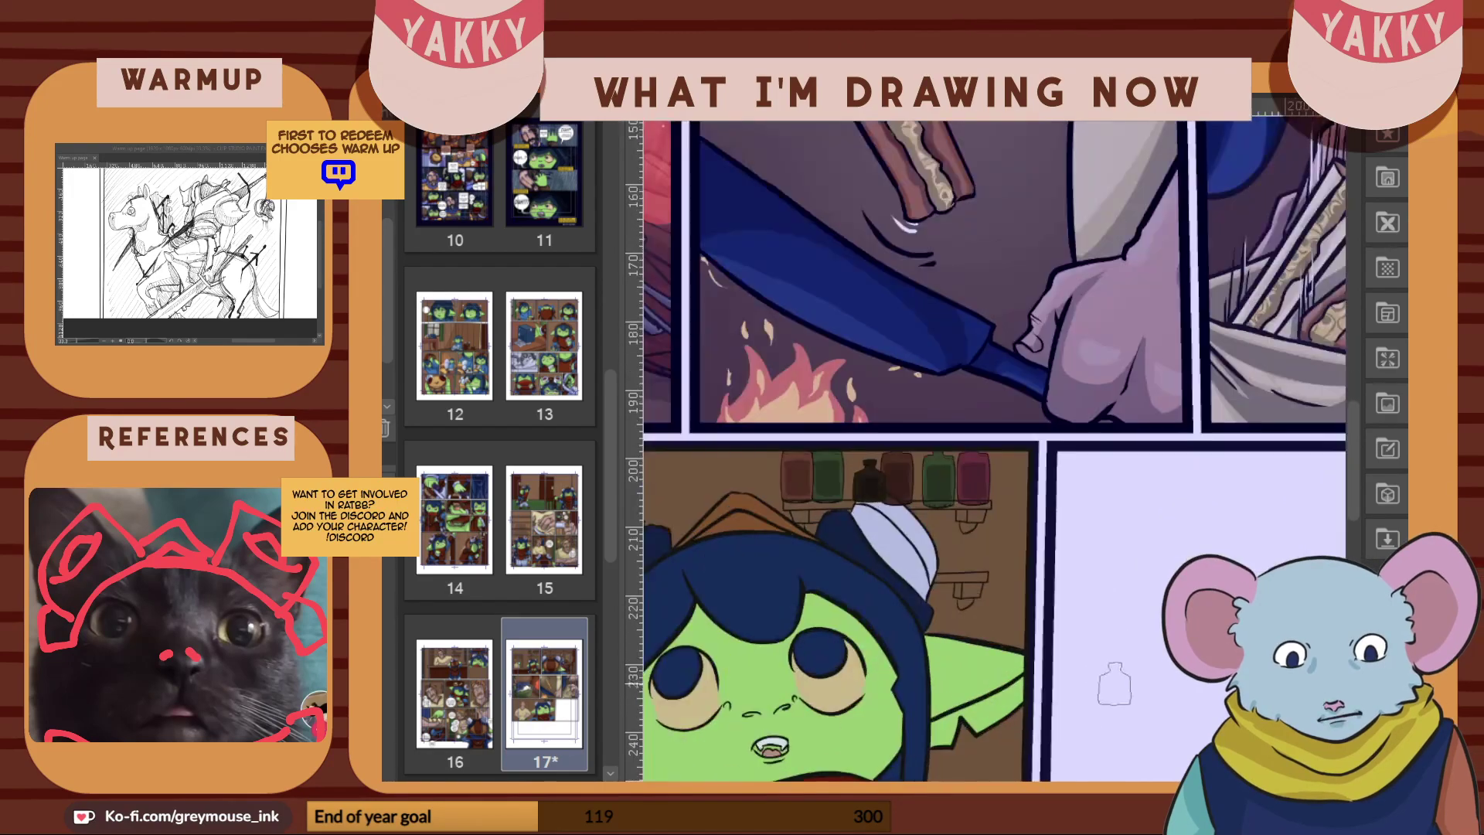
left_click_drag(959, 541, 1206, 550)
scroll(1183, 700, "up", 3)
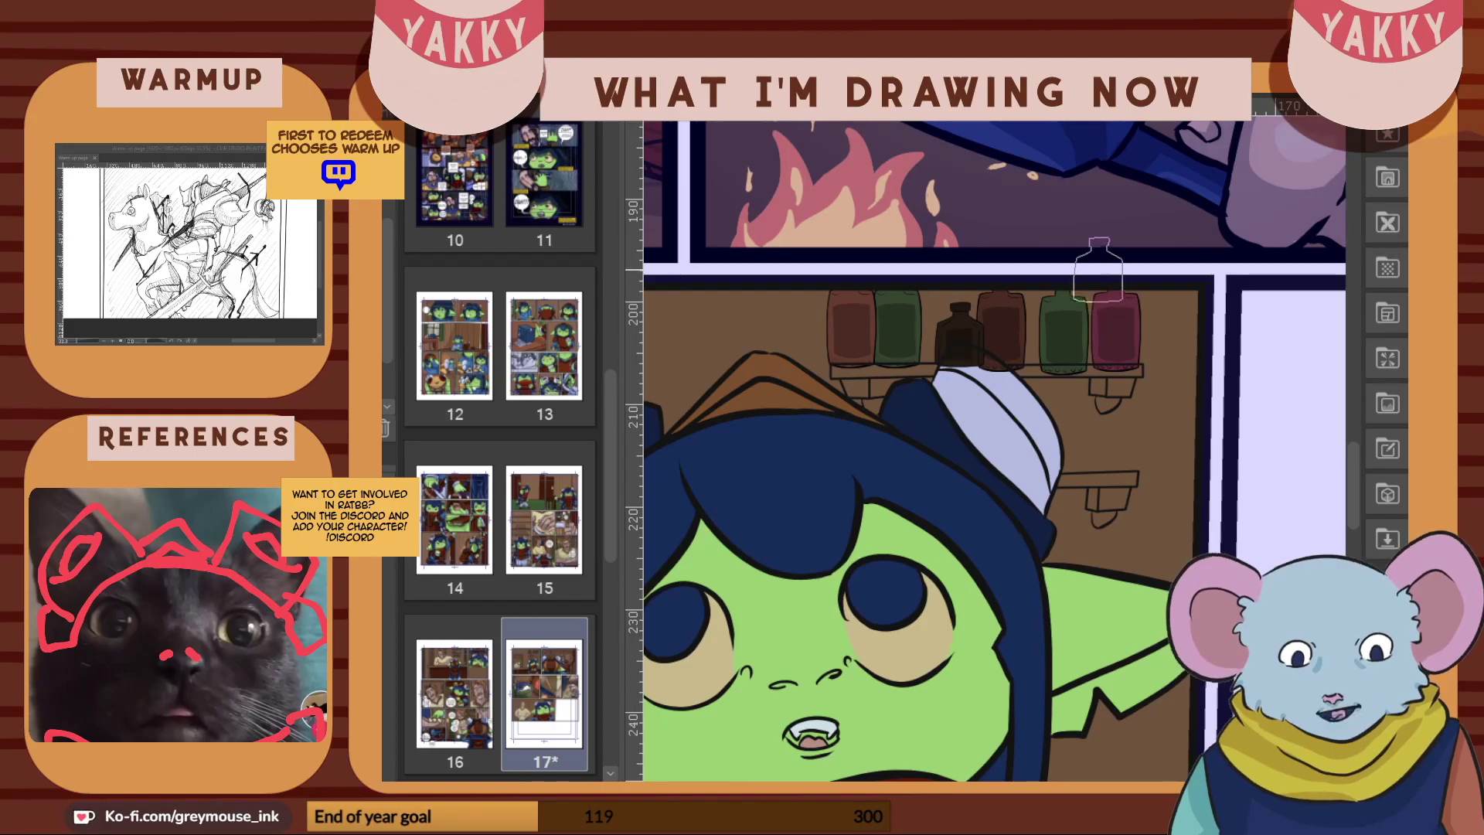
left_click(1107, 305, "alt")
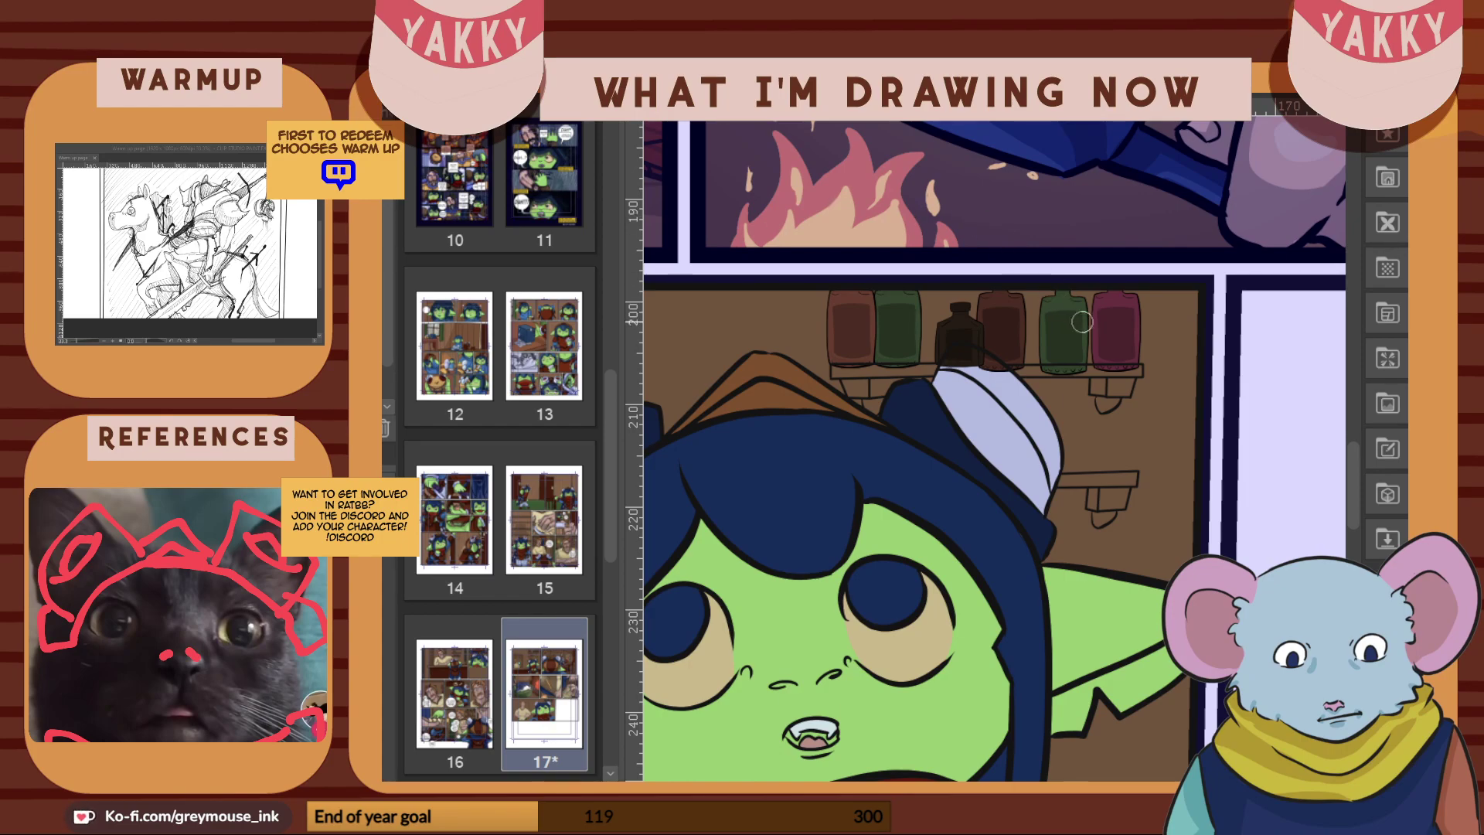
mouse_move(1101, 327)
left_mouse_down()
mouse_move(1106, 264)
mouse_move(1103, 361)
mouse_move(1130, 264)
left_mouse_up()
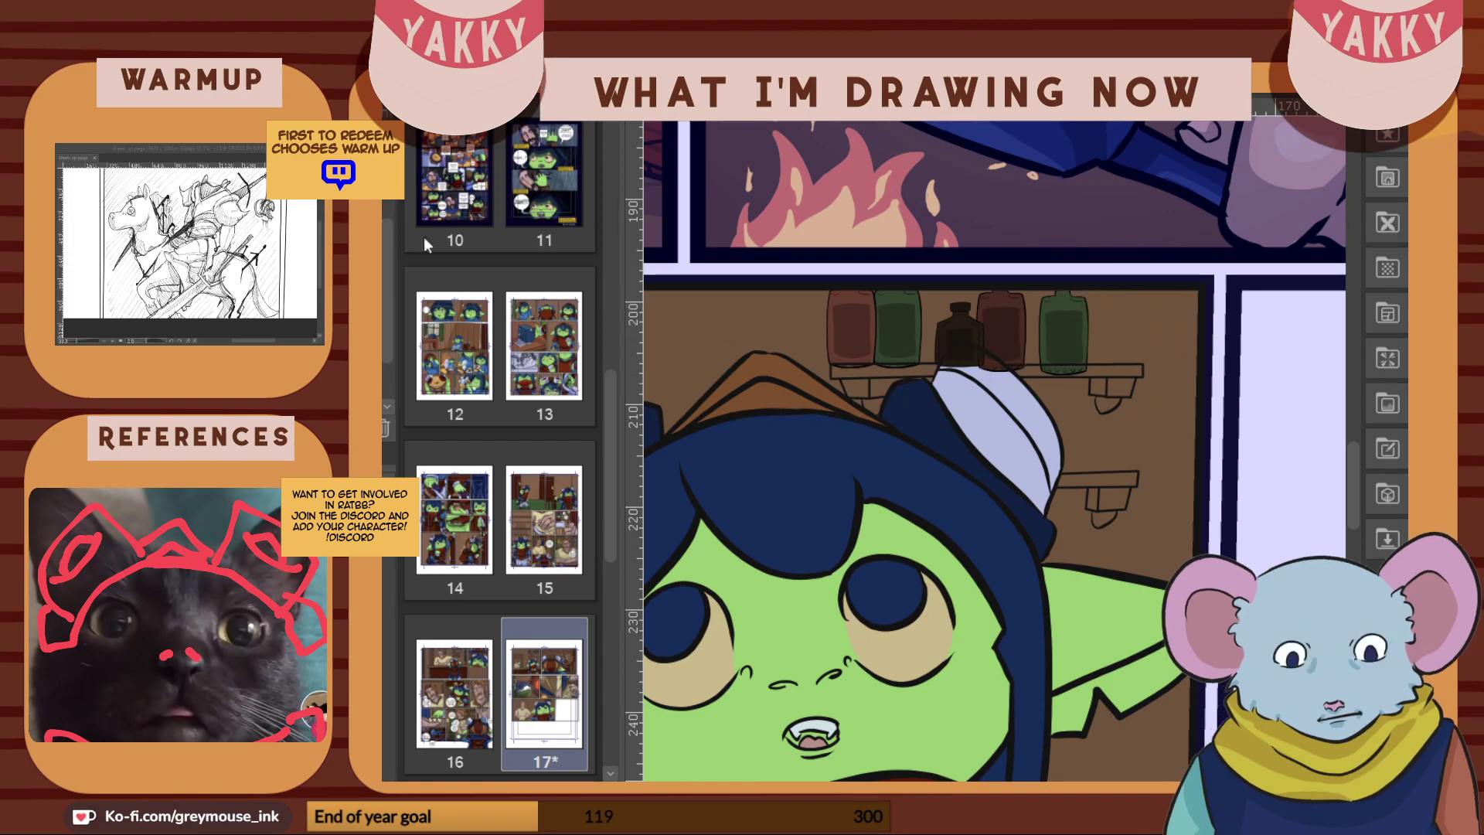
Try stamping a slim long-necked bottle in the gap at the right end of the shelf
key("bracketleft")
key("bracketleft")
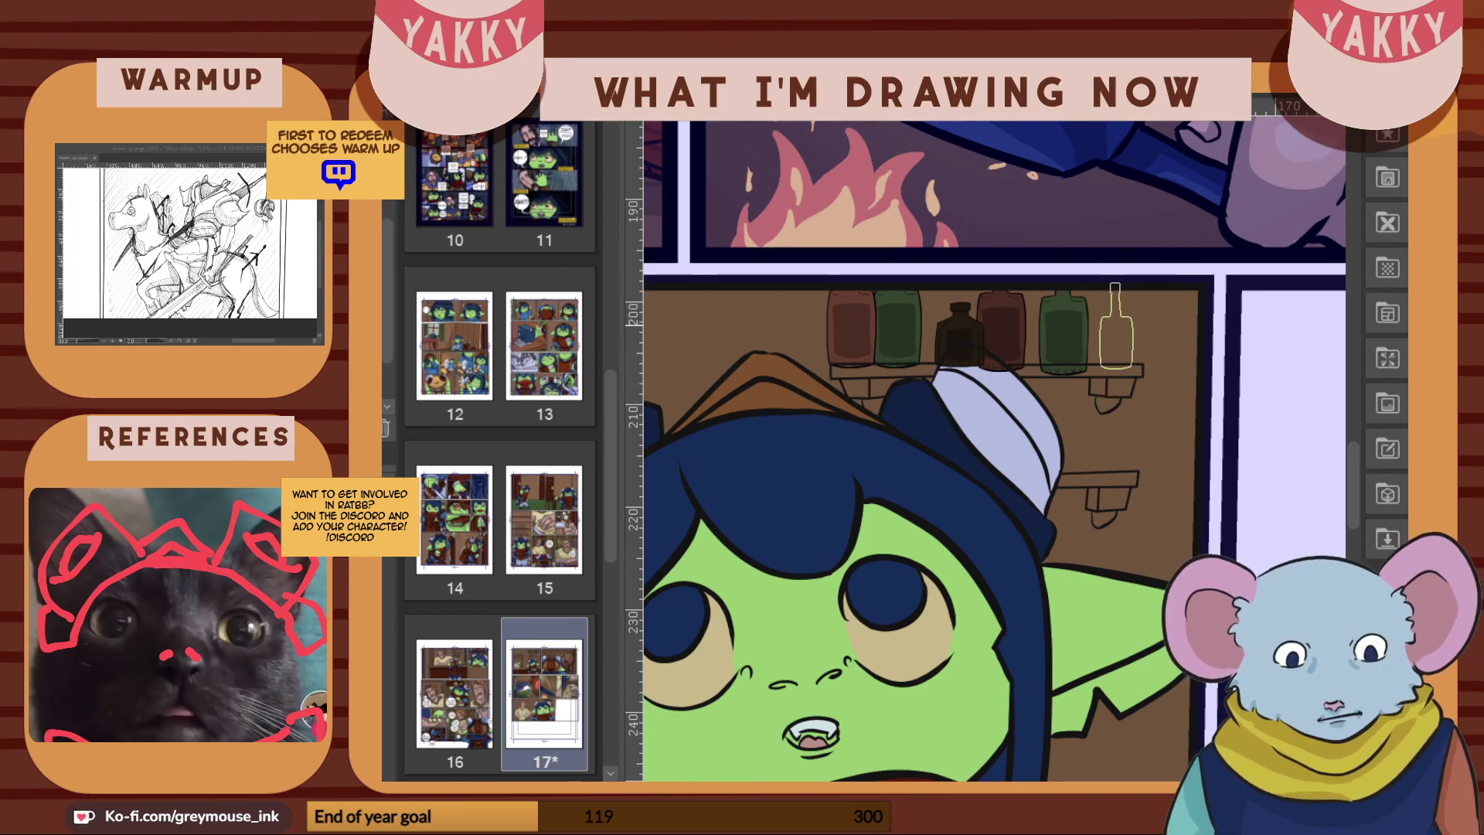
left_click(1119, 322)
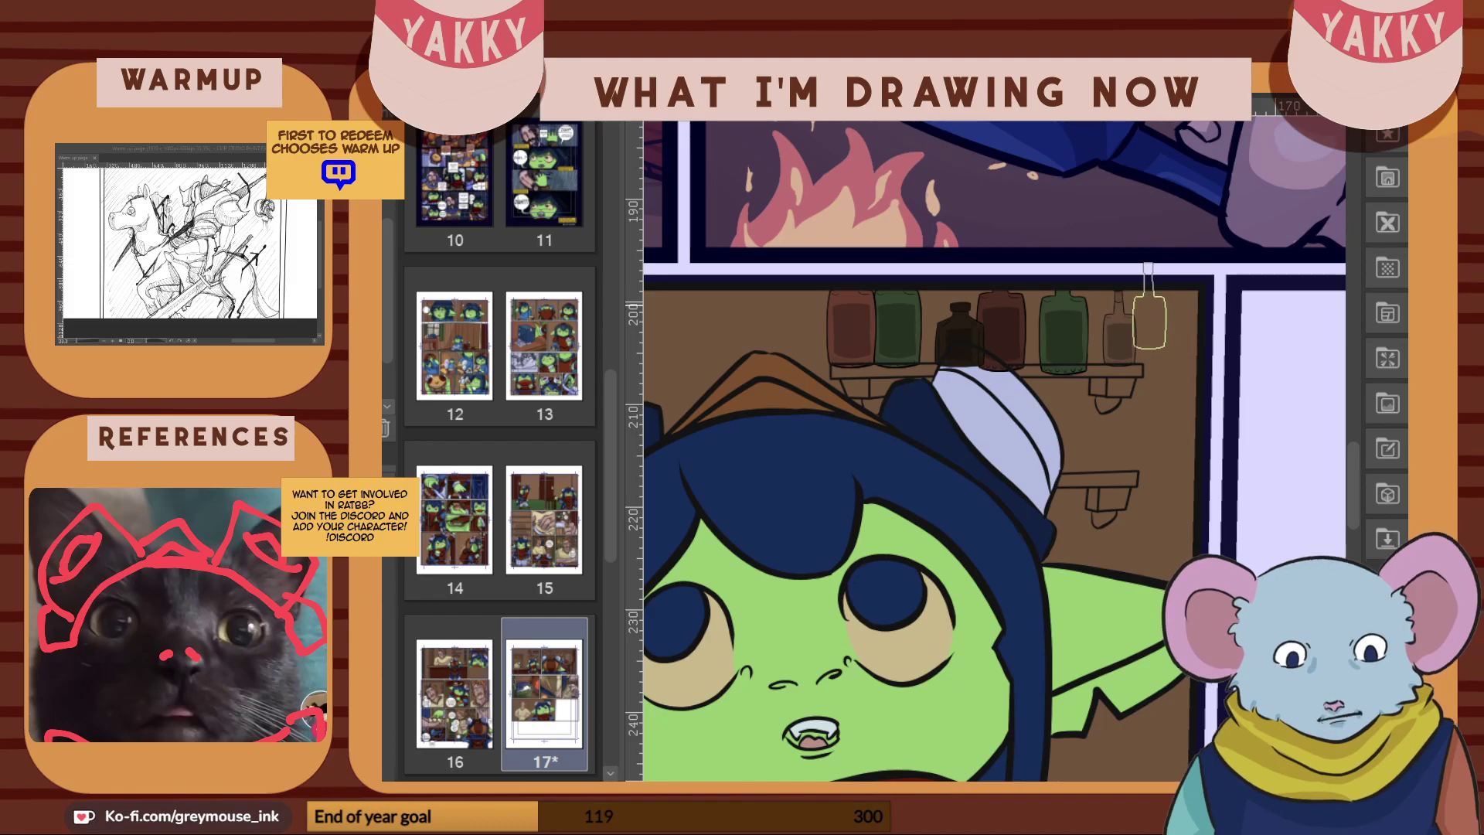
key("ctrl+z")
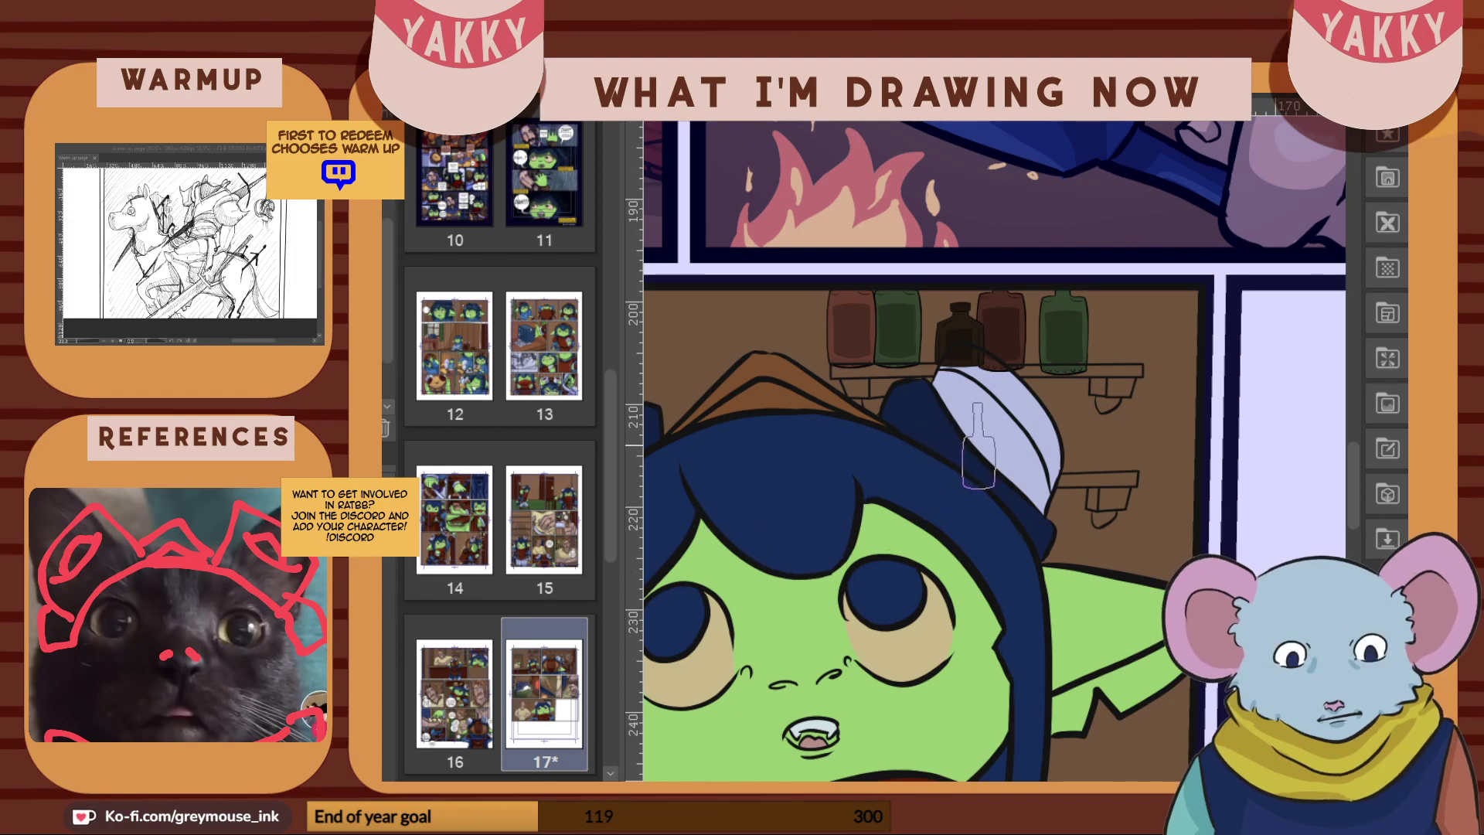
Dab a pink swatch beside the upper shelf's right end and erase the dark red bottle between the brown and green ones
left_click(976, 298, "alt")
left_click(1002, 304, "alt")
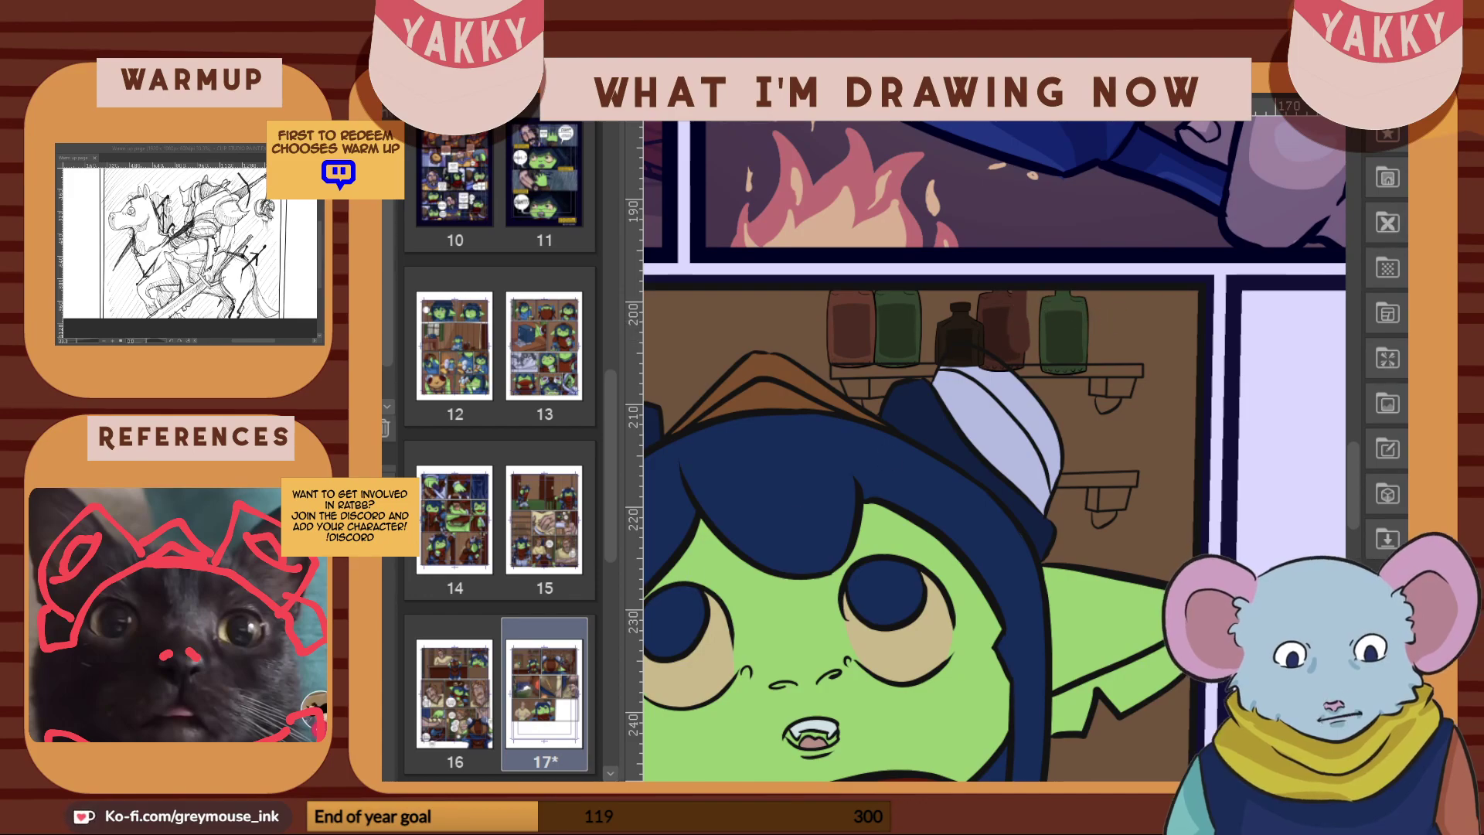
left_click_drag(1144, 313, 1130, 336)
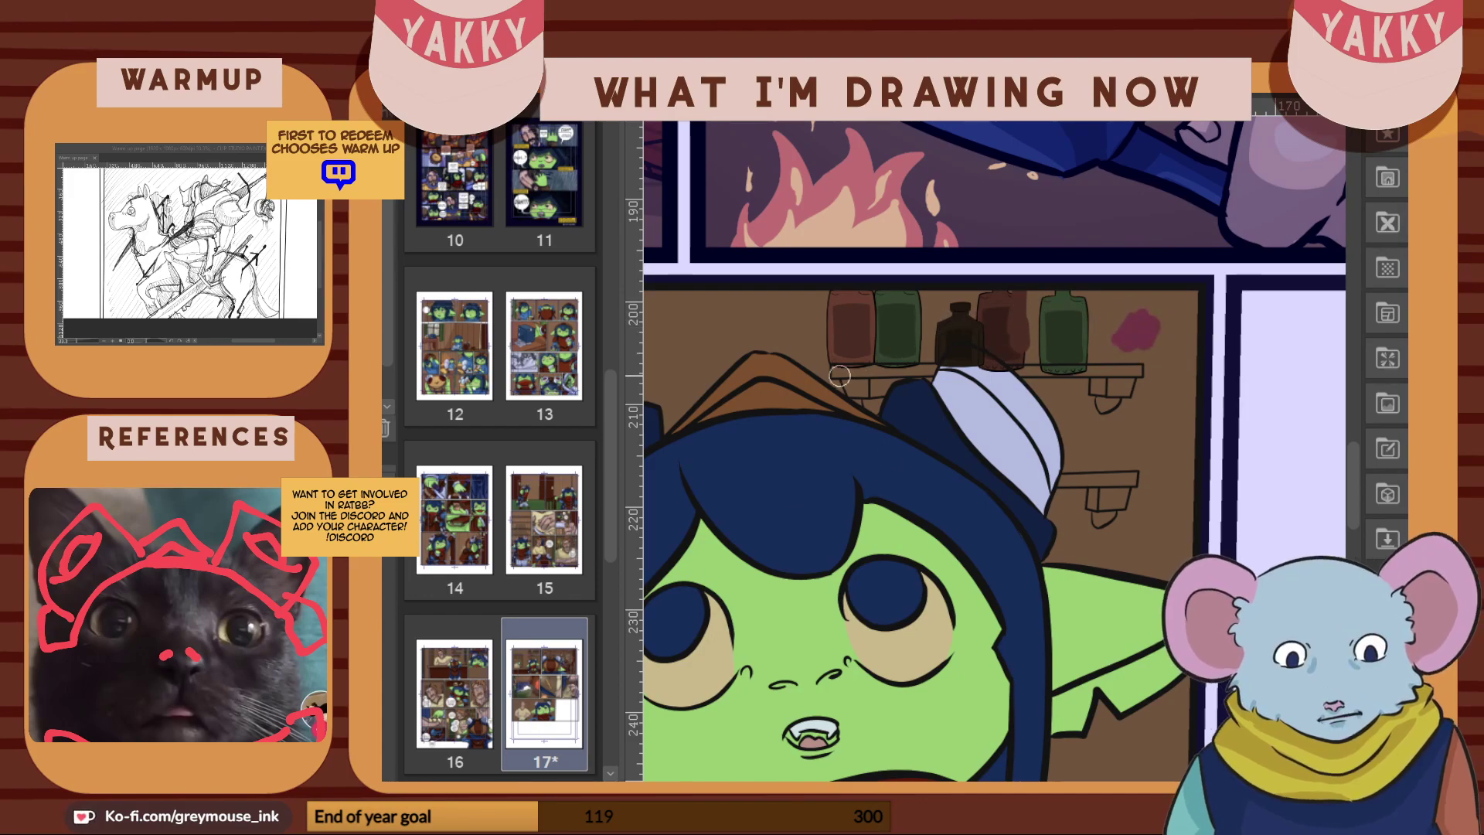
mouse_move(1016, 273)
left_mouse_down()
mouse_move(1024, 346)
mouse_move(1007, 368)
mouse_move(996, 300)
left_mouse_up()
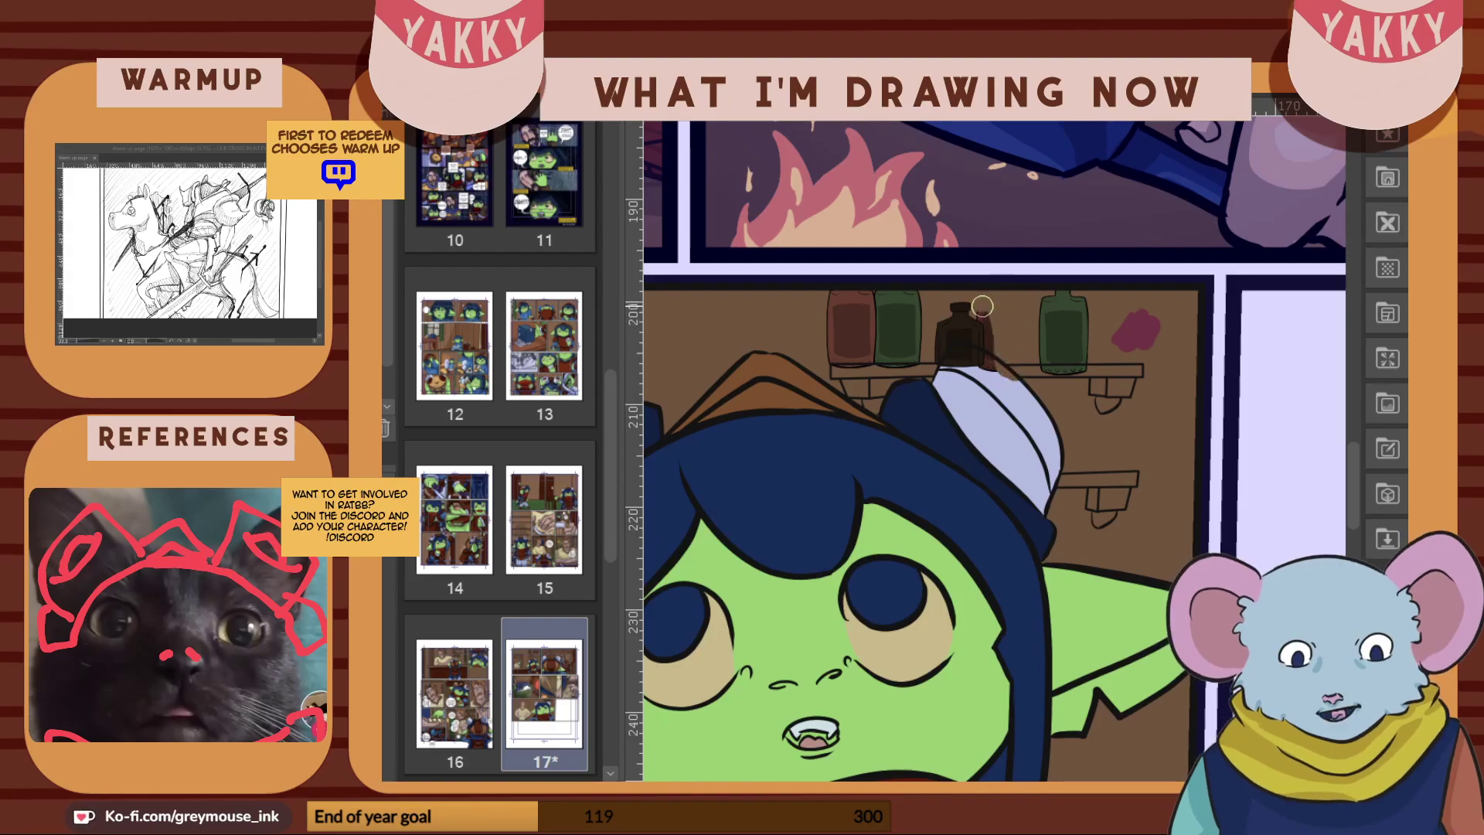
left_click_drag(990, 368, 1004, 377)
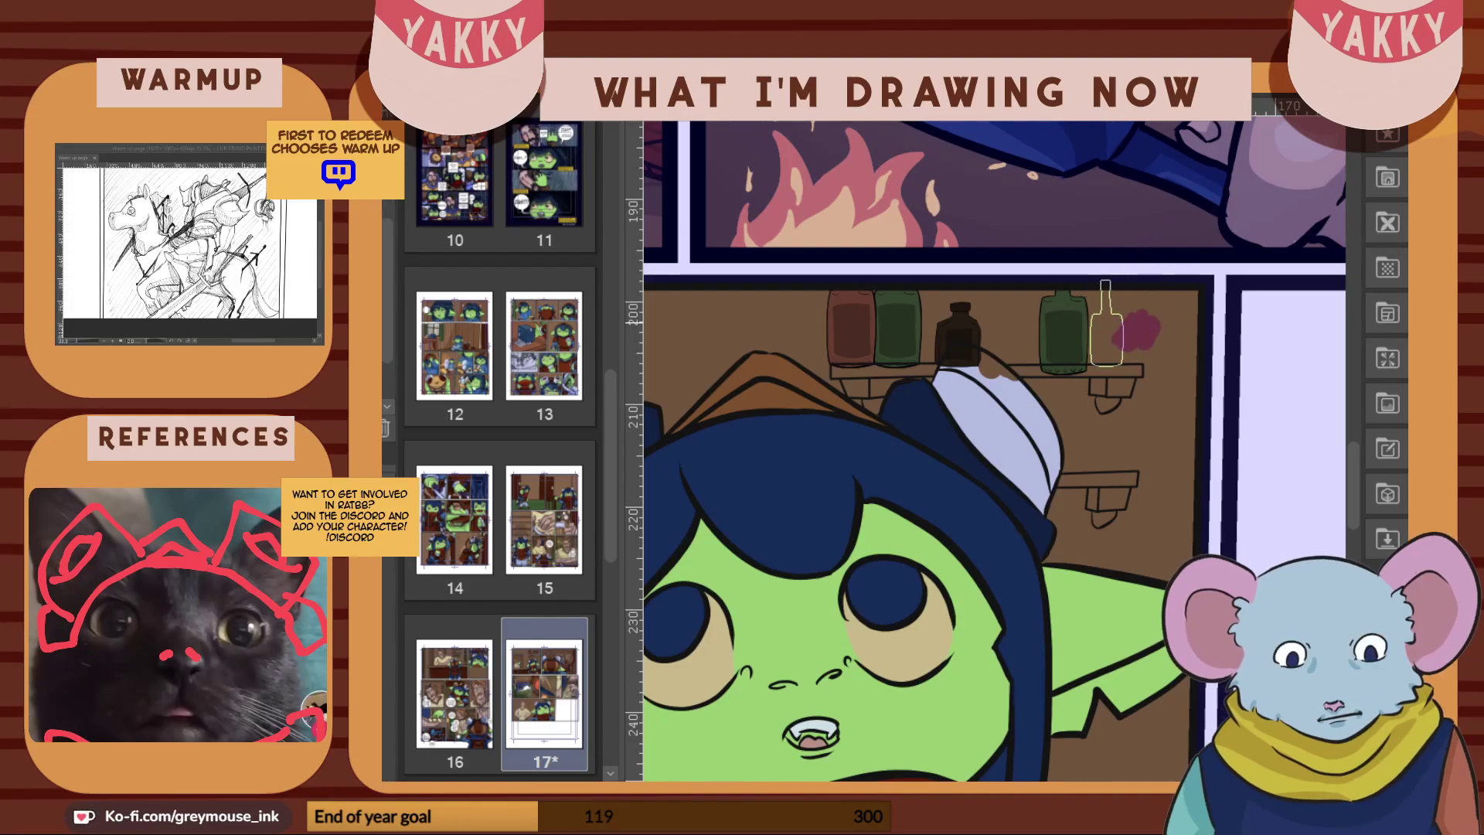
Stamp a slim long-necked pink bottle at the upper shelf's right end, clear the swatch, and reposition the bottle slightly further along
left_click(1109, 324)
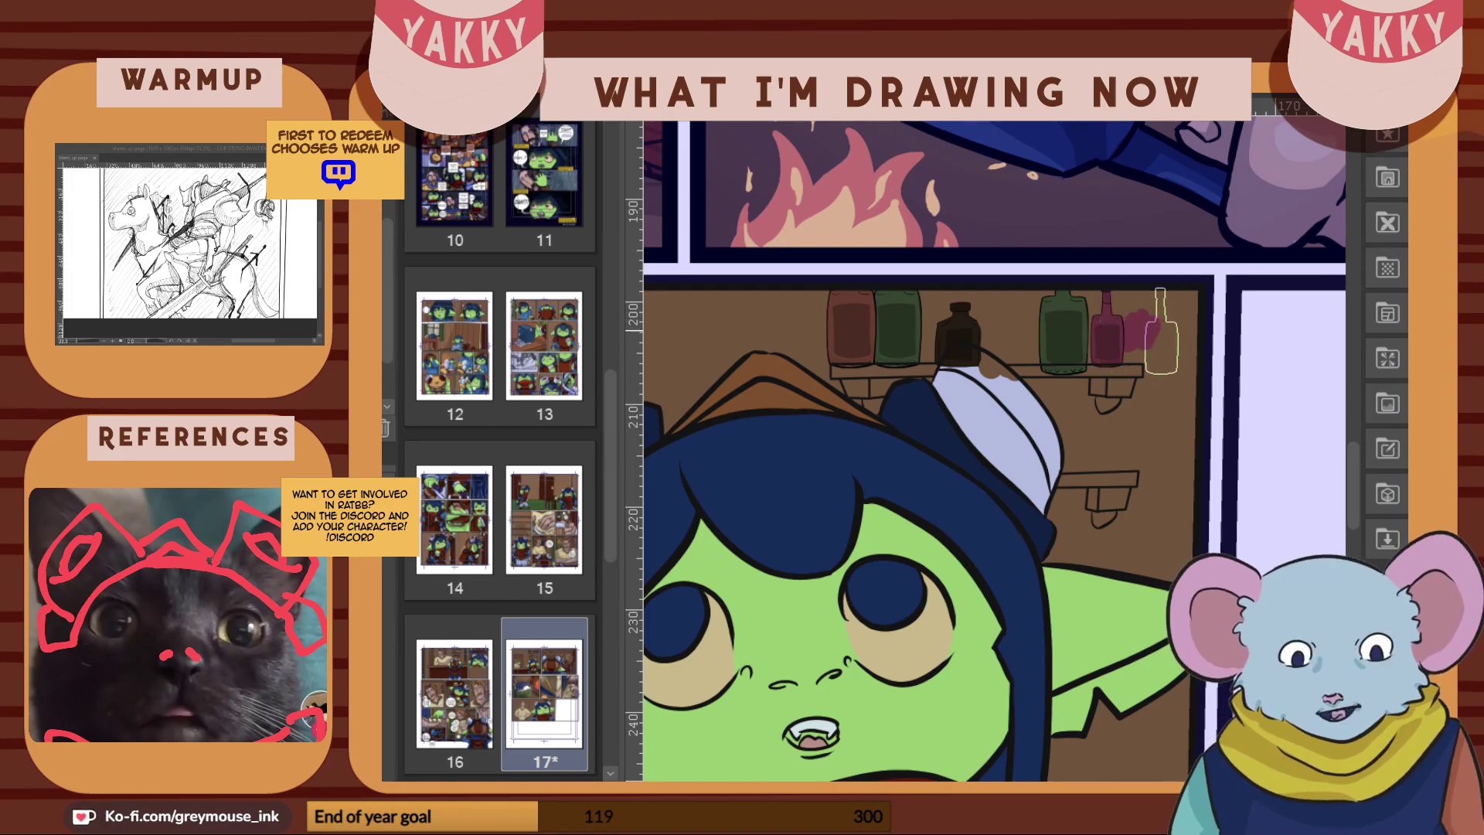
key("Delete")
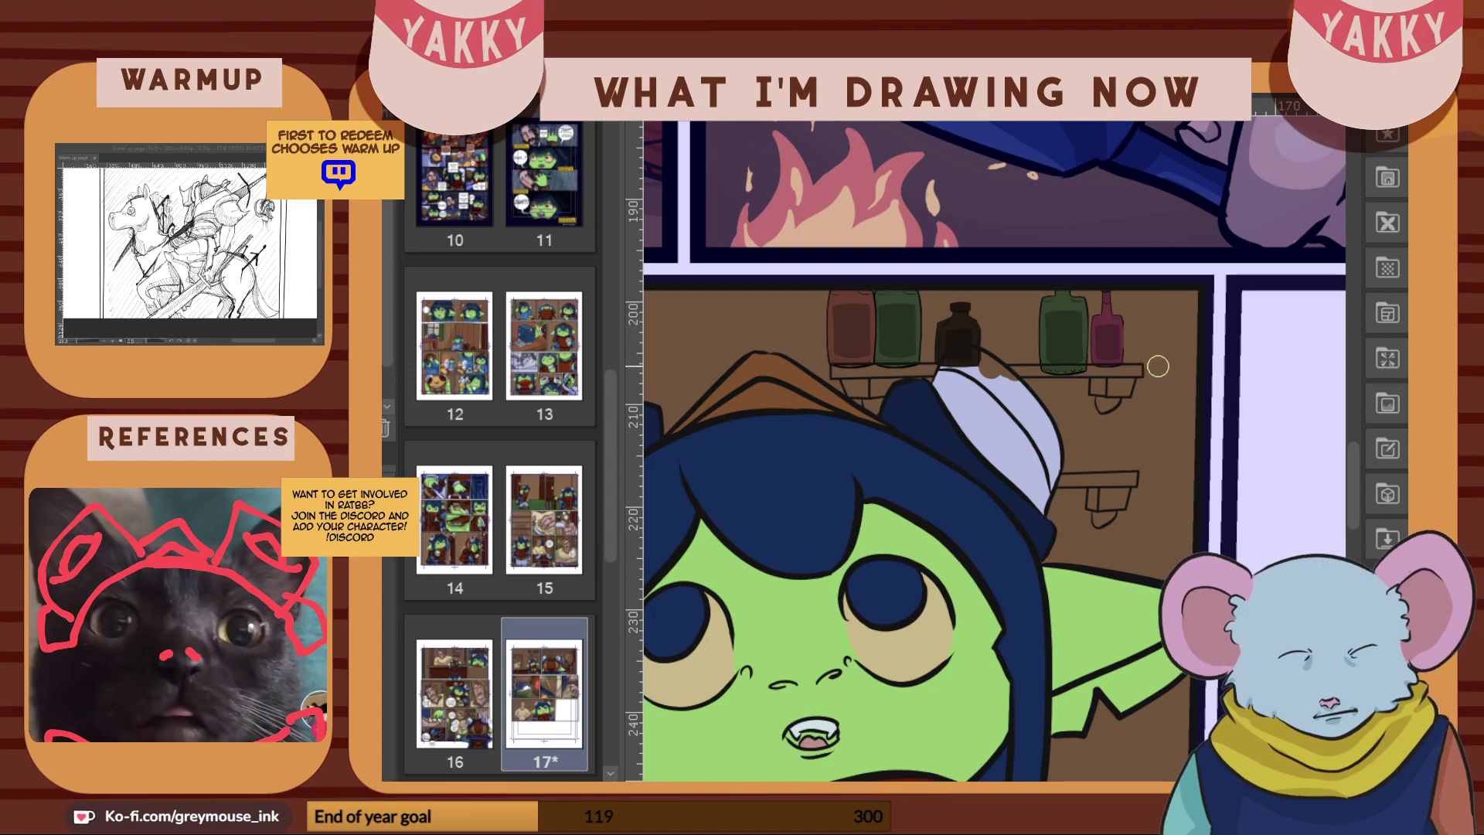
left_click_drag(1120, 305, 1117, 282)
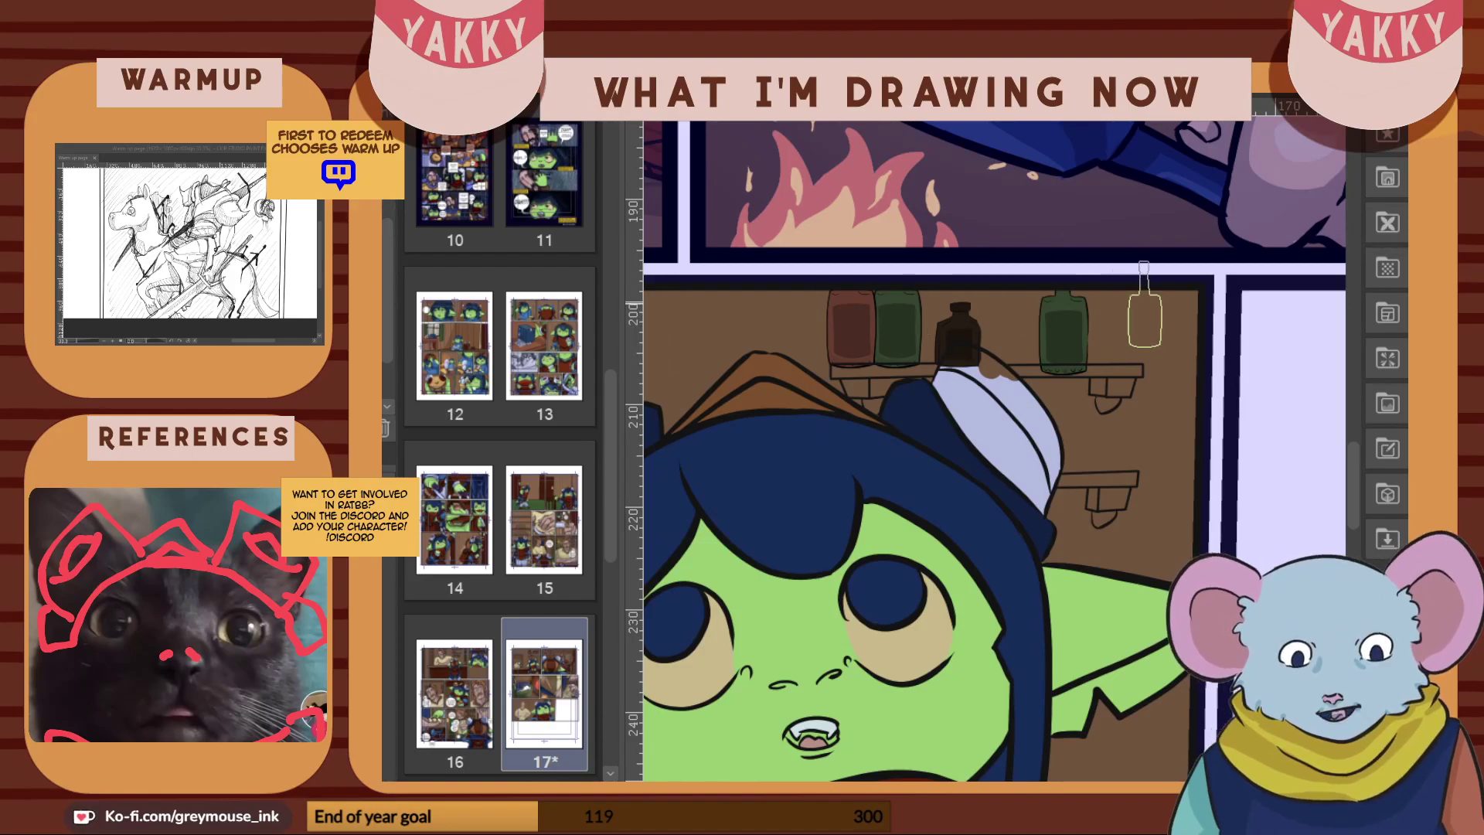
left_click(1120, 324)
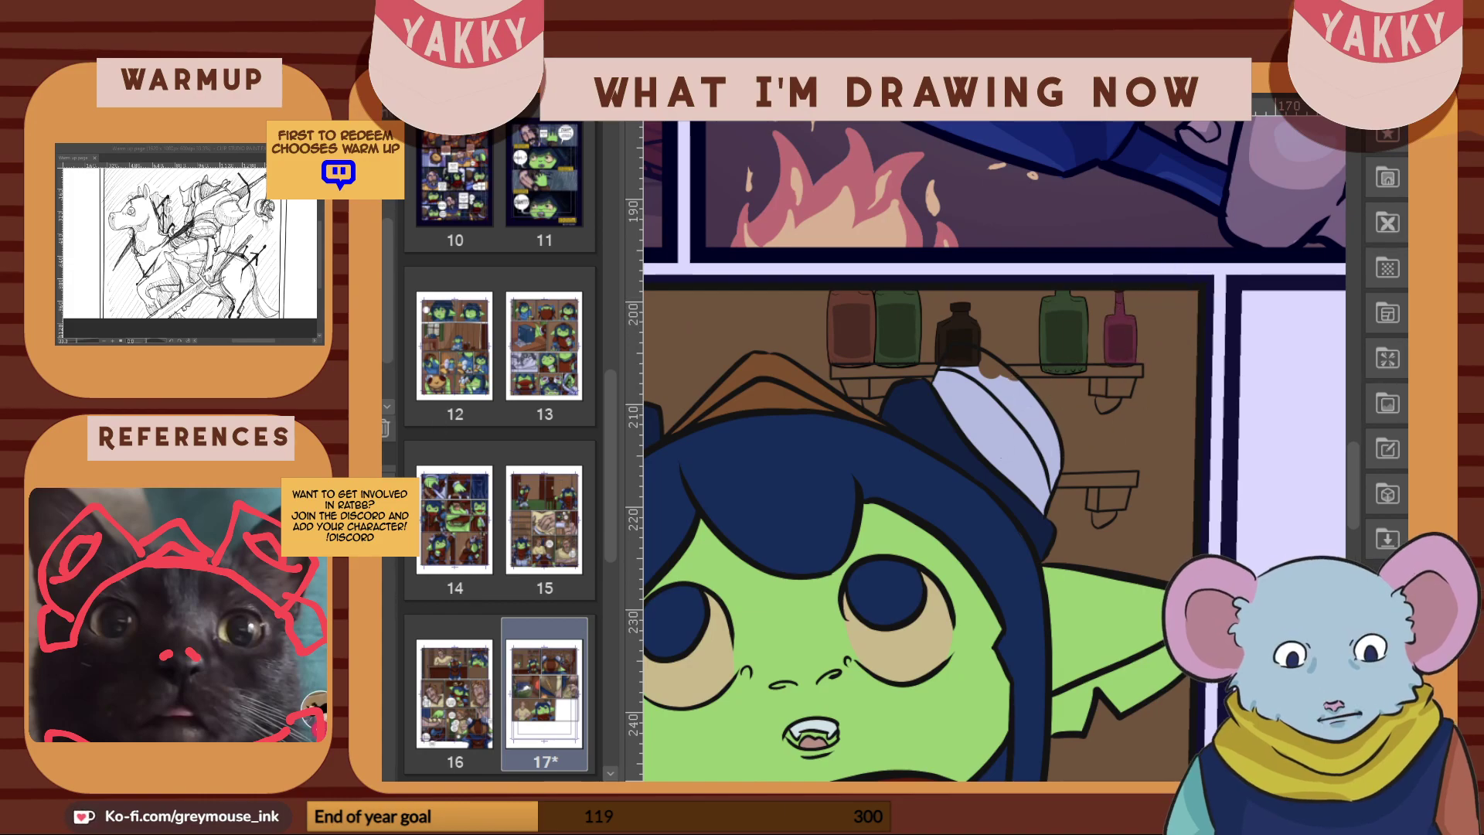
Erase the remaining wide red, green and brown bottles from the upper shelf, keeping the slim pink one
mouse_move(1053, 278)
left_mouse_down()
mouse_move(1044, 325)
mouse_move(1055, 283)
mouse_move(1030, 308)
mouse_move(1050, 295)
mouse_move(1041, 362)
mouse_move(1036, 340)
mouse_move(1046, 358)
mouse_move(1082, 357)
mouse_move(1083, 300)
left_mouse_up()
mouse_move(959, 304)
left_mouse_down()
mouse_move(937, 347)
mouse_move(965, 319)
mouse_move(892, 311)
mouse_move(852, 265)
mouse_move(832, 265)
mouse_move(833, 329)
mouse_move(854, 371)
mouse_move(883, 257)
mouse_move(875, 314)
mouse_move(911, 240)
mouse_move(941, 281)
mouse_move(907, 361)
mouse_move(928, 329)
mouse_move(974, 327)
mouse_move(917, 362)
mouse_move(960, 336)
mouse_move(950, 354)
mouse_move(977, 354)
mouse_move(978, 365)
left_mouse_up()
Stamp slim green and red bottles beside the pink one on the upper shelf, using colours sampled from the first panel's bottles
left_click_drag(1356, 474, 1351, 421)
key("ctrl+minus")
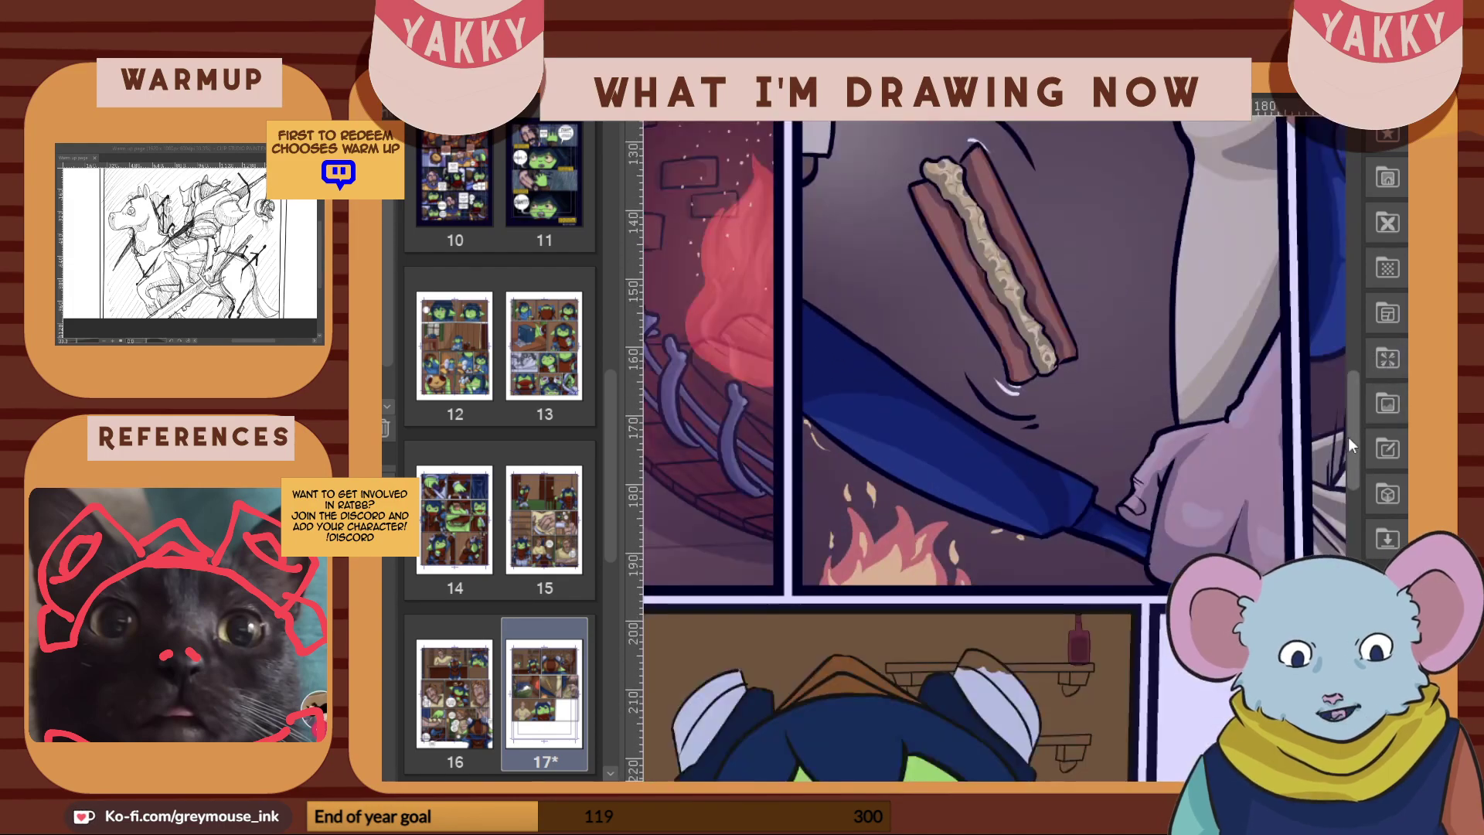
scroll(1348, 438, "up", 8)
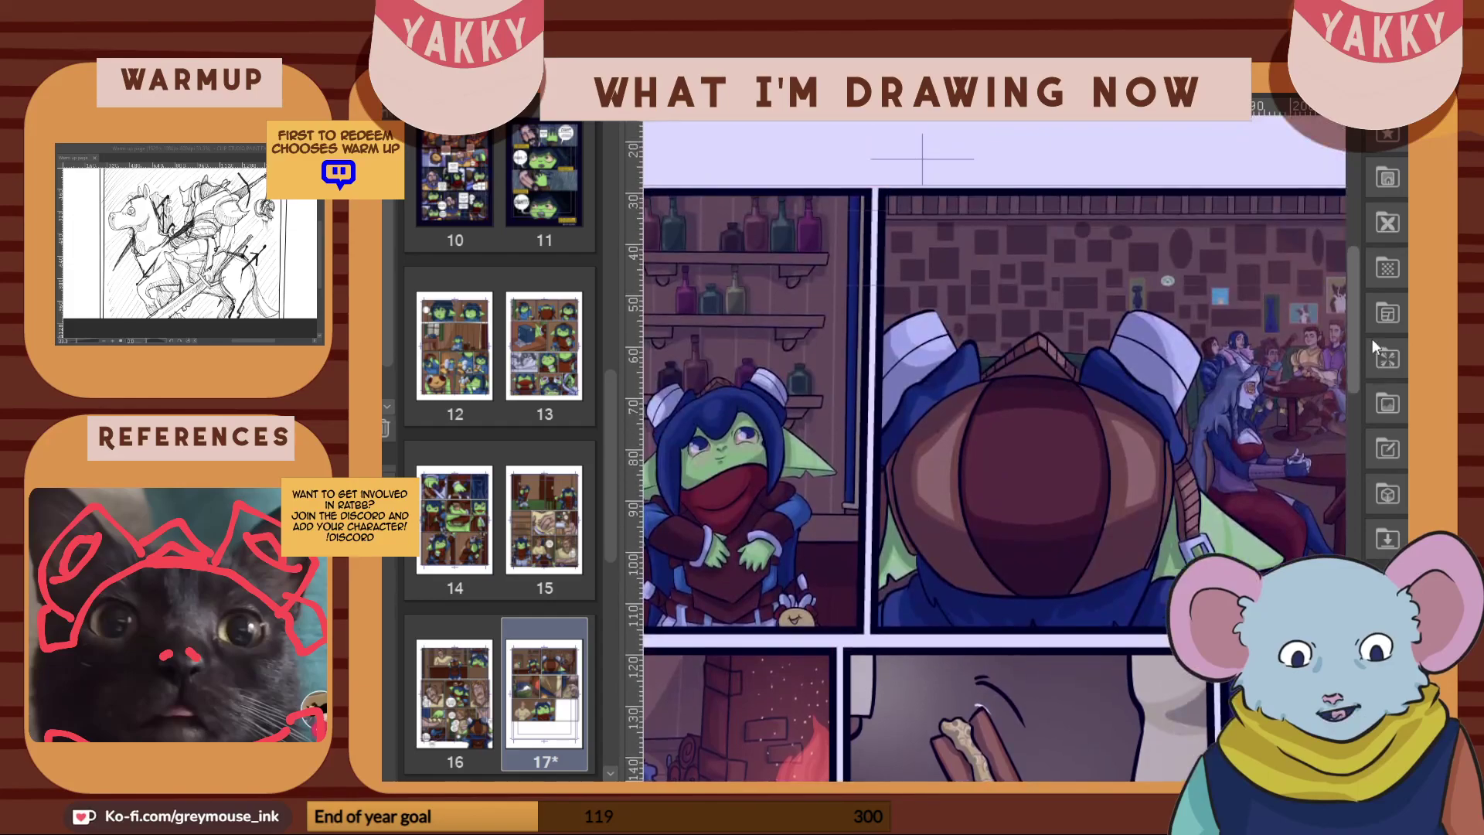
left_click(802, 209, "alt")
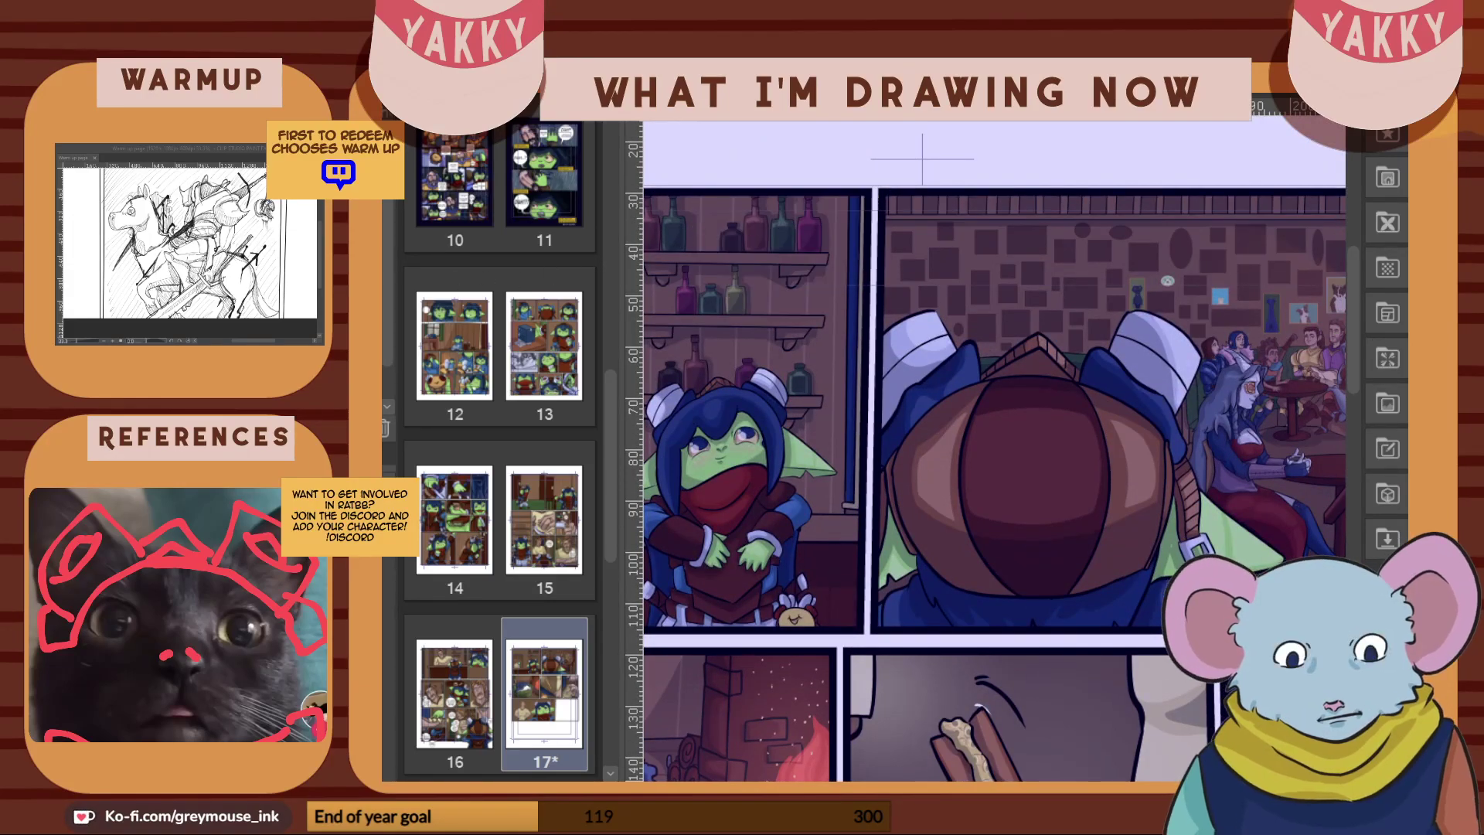
left_click_drag(1356, 280, 1352, 464)
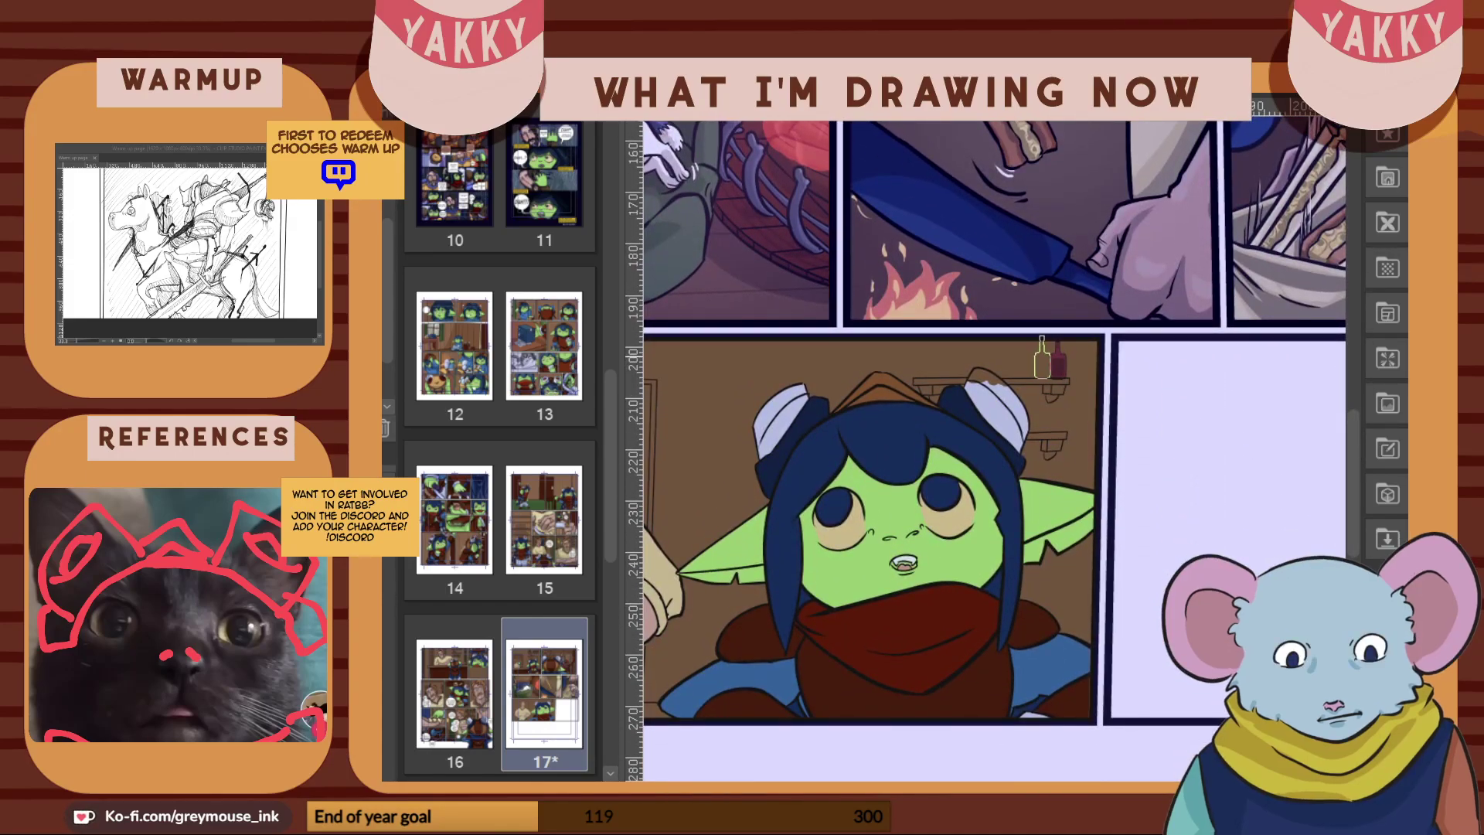
left_click_drag(1352, 451, 1358, 298)
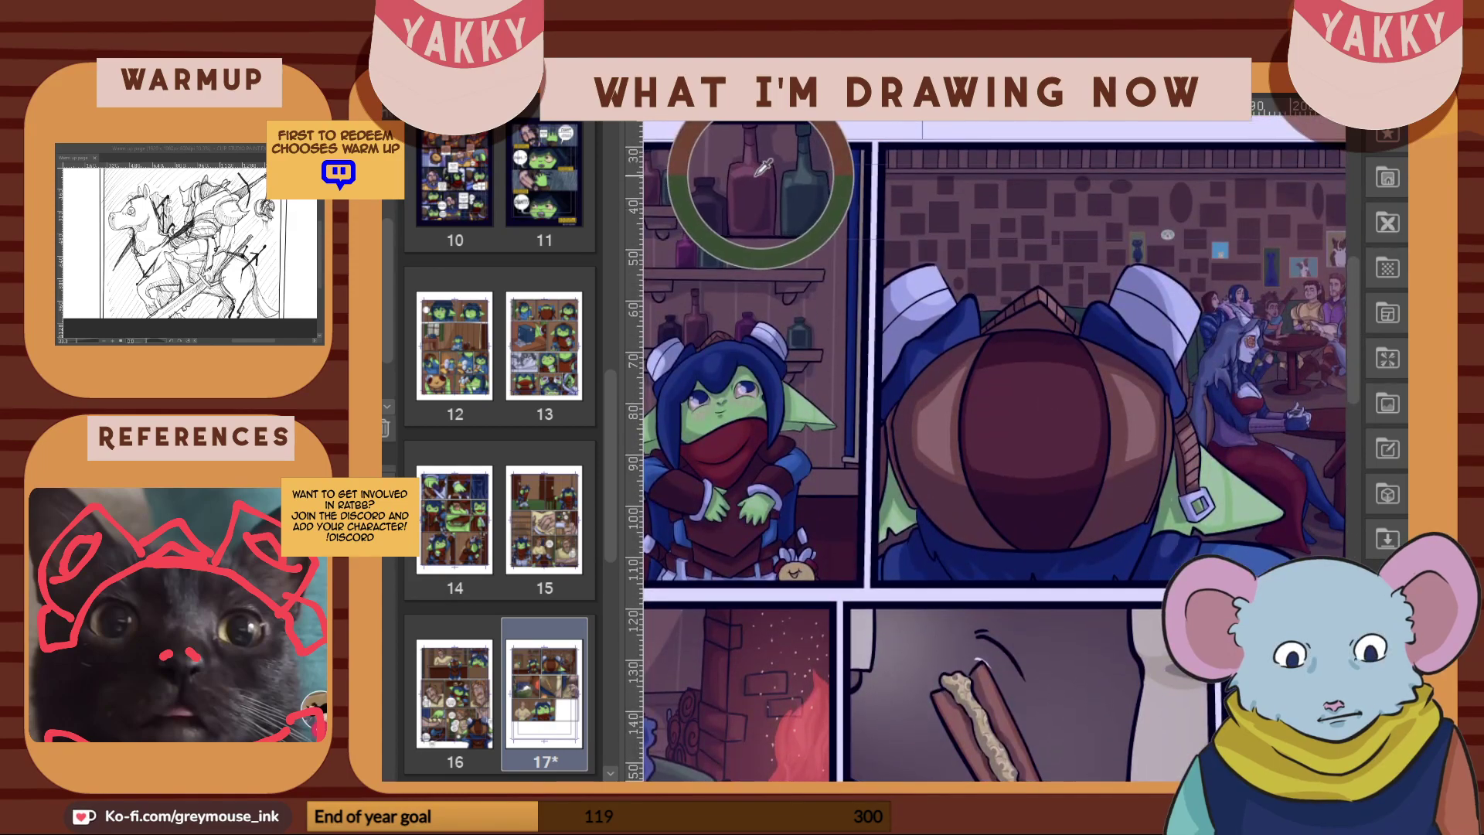
left_click_drag(1354, 349, 1352, 498)
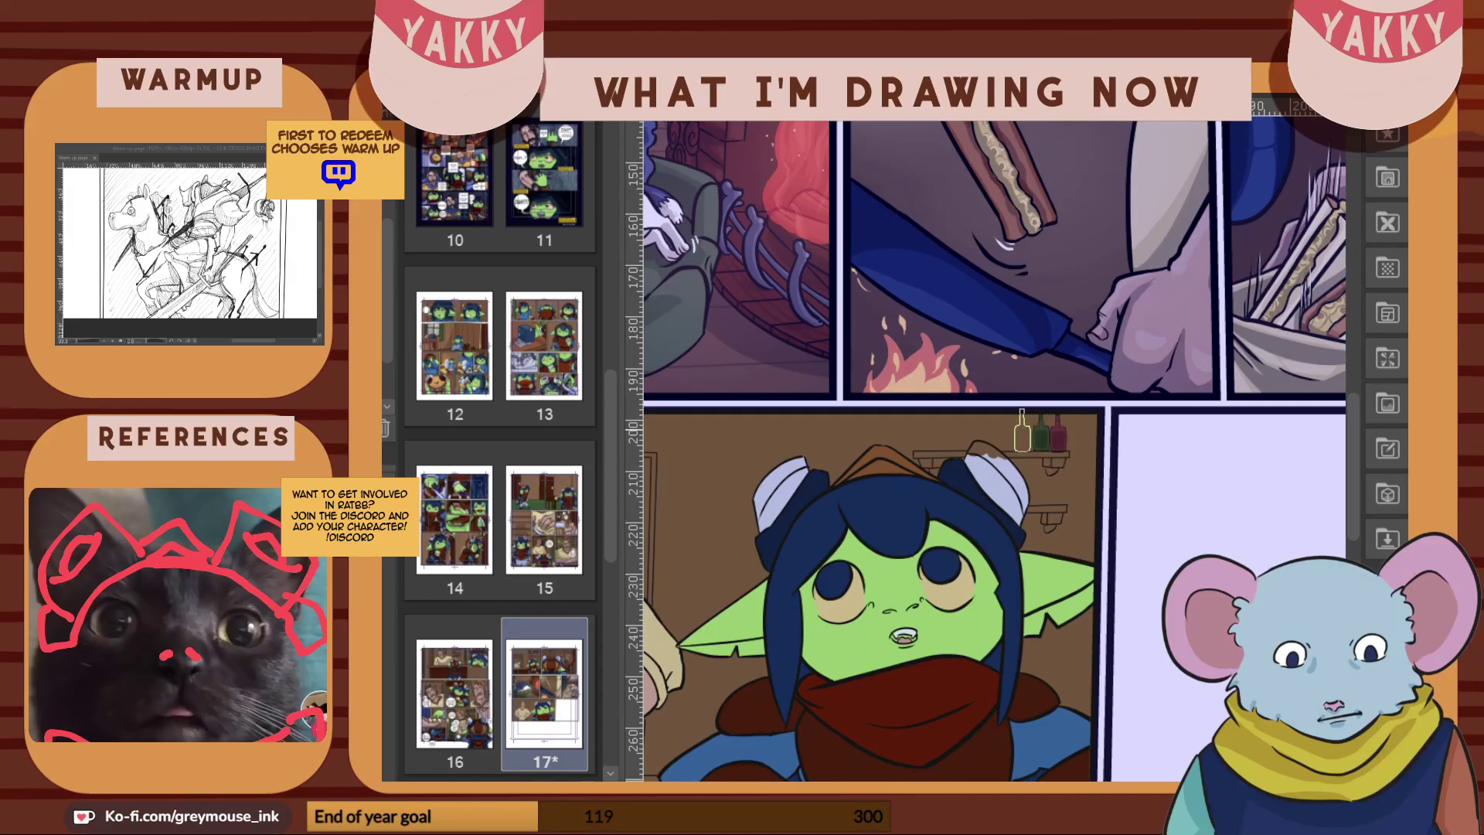
Add a slim green bottle and a slim red bottle at the upper shelf's left end in colours from the first panel
left_click_drag(1354, 451, 1368, 308)
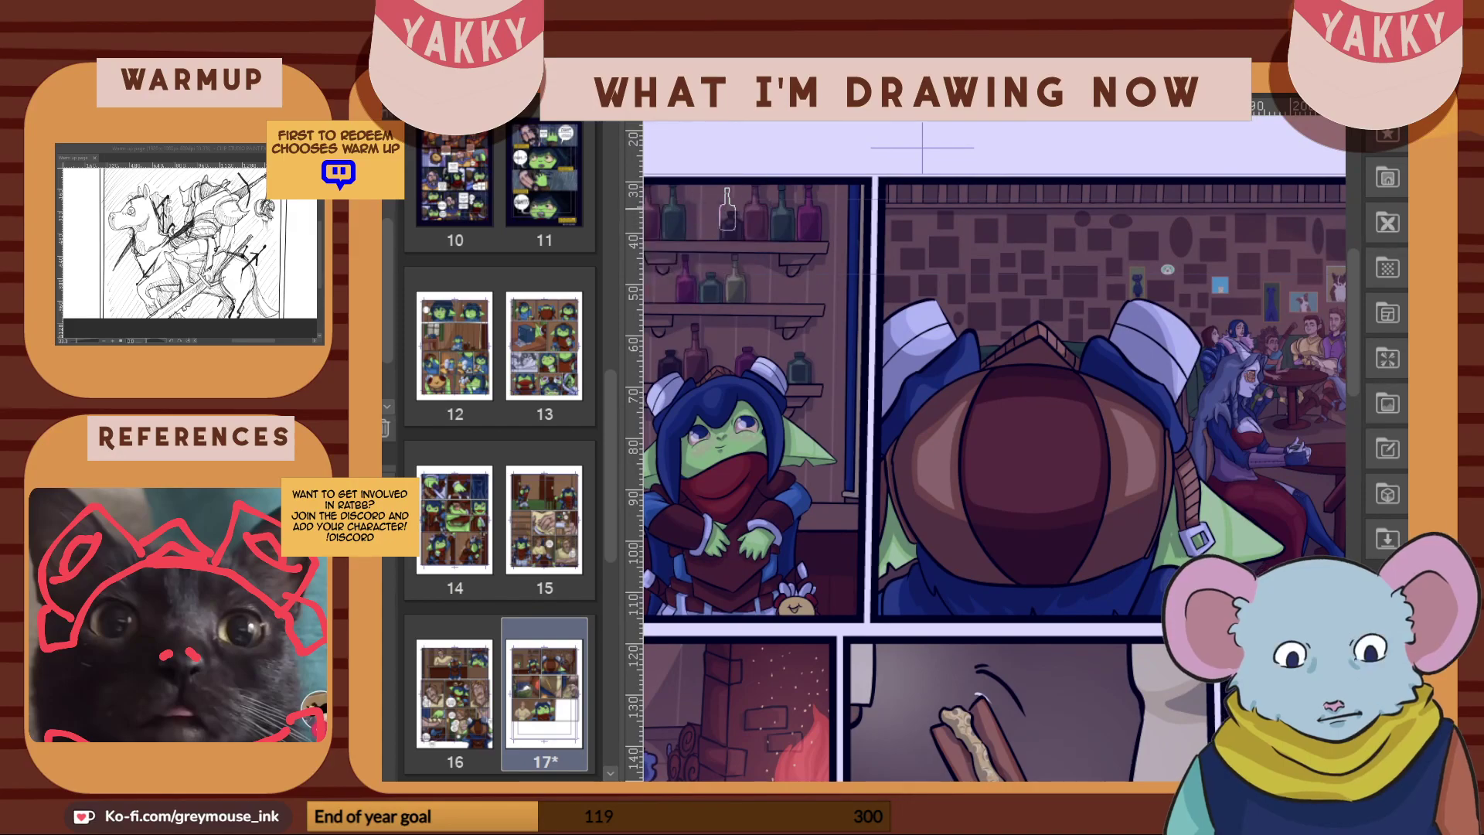
left_click_drag(1353, 333, 1357, 468)
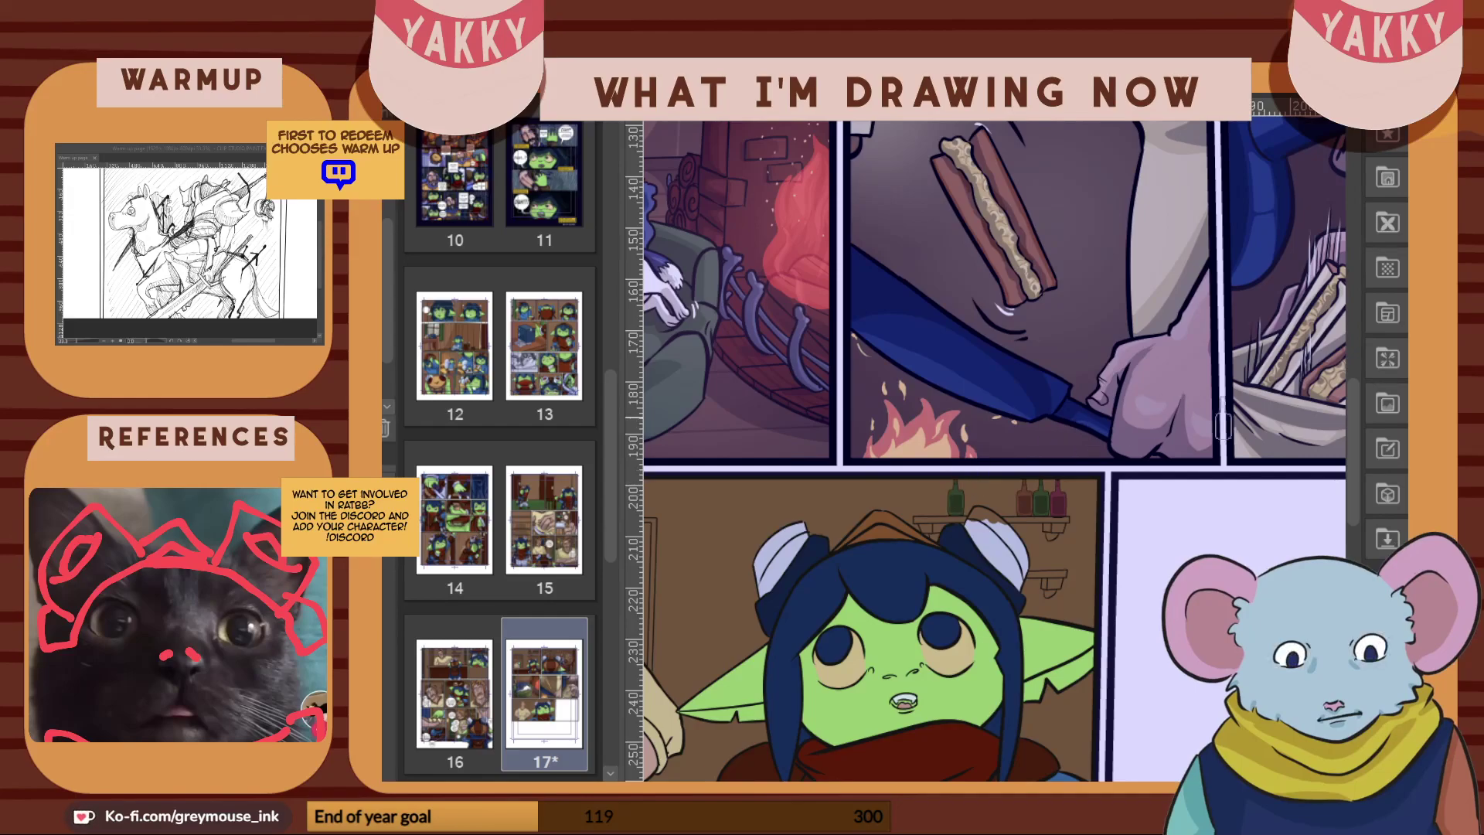
mouse_move(1354, 462)
left_mouse_down()
mouse_move(1353, 329)
mouse_move(1351, 466)
left_mouse_up()
left_click(753, 182, "alt")
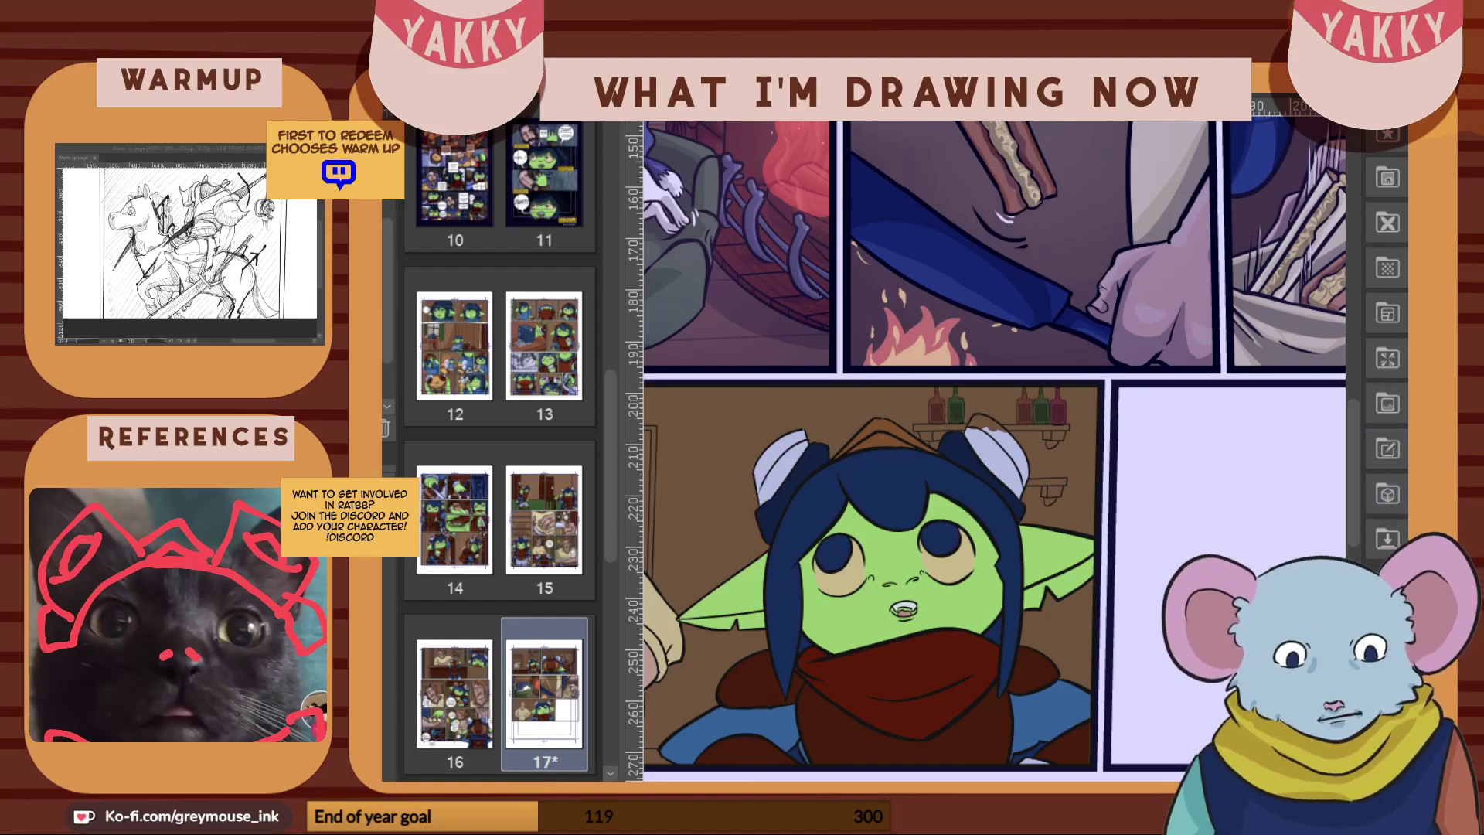
Stamp a squat dark brown bottle on the upper shelf and a squat green one below the lower shelf, above the goblin's ear
left_click_drag(1351, 484, 1379, 344)
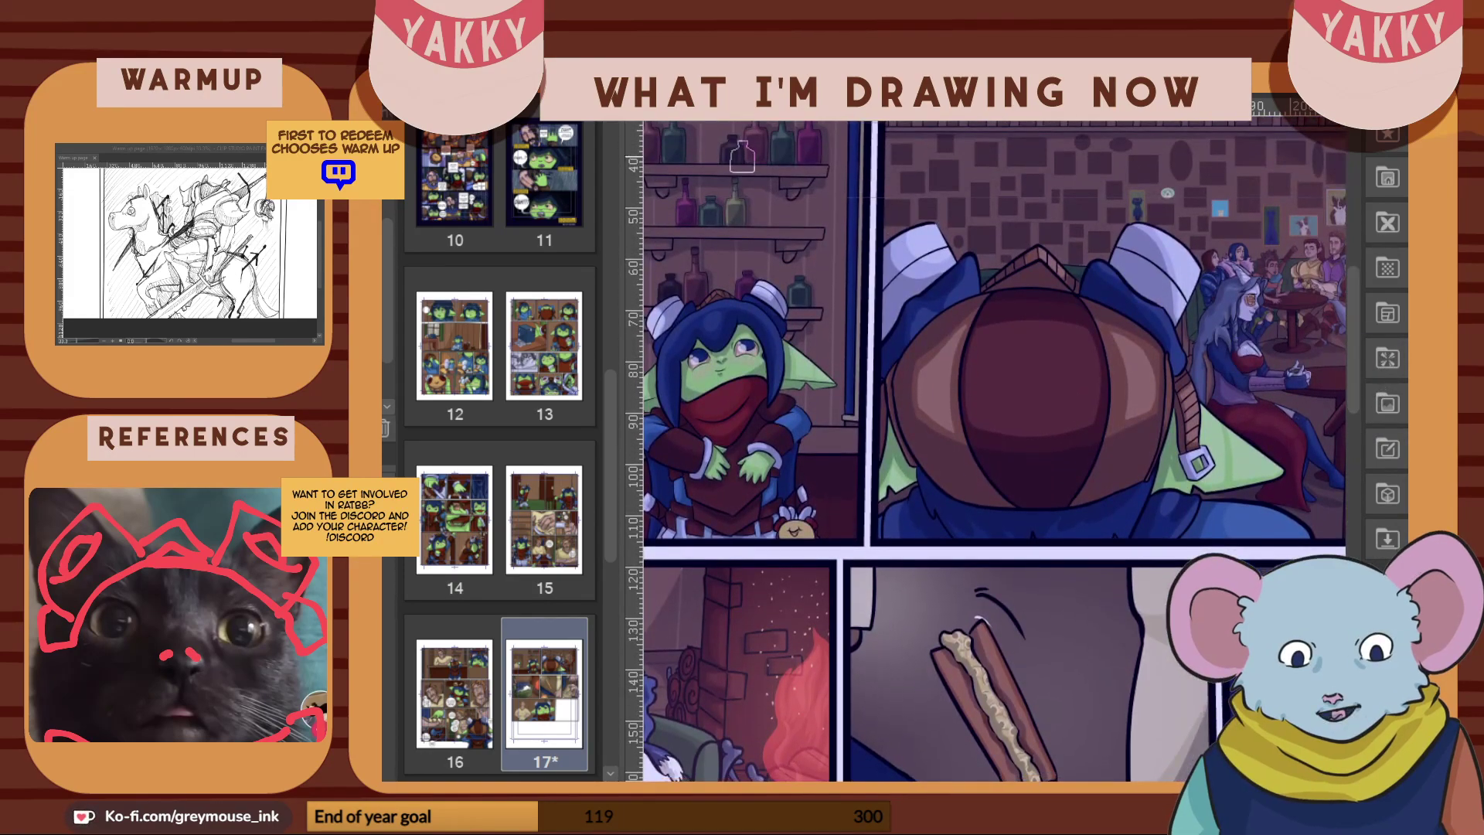
left_click_drag(1353, 341, 1346, 467)
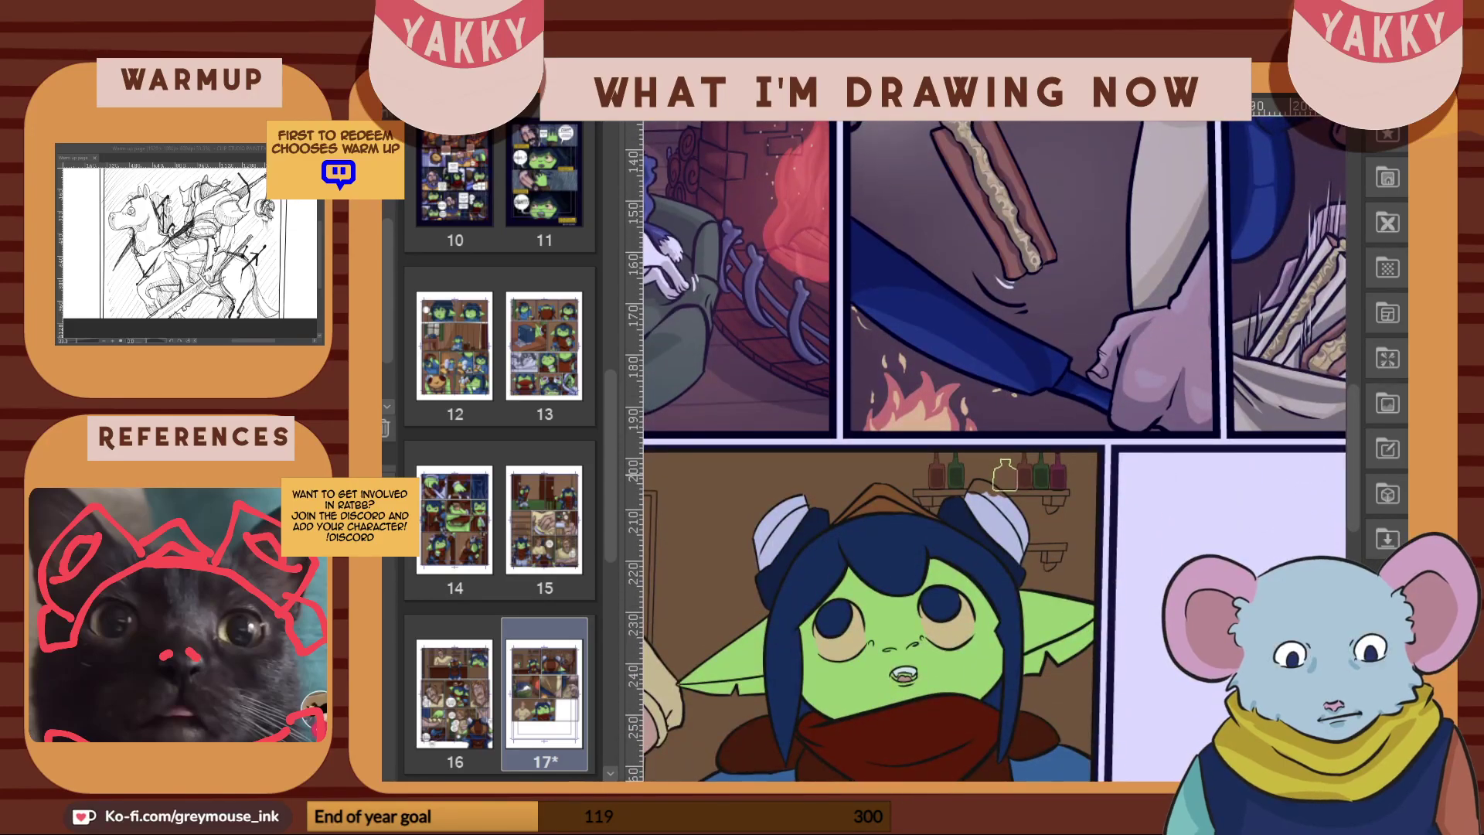
left_click_drag(1354, 470, 1360, 337)
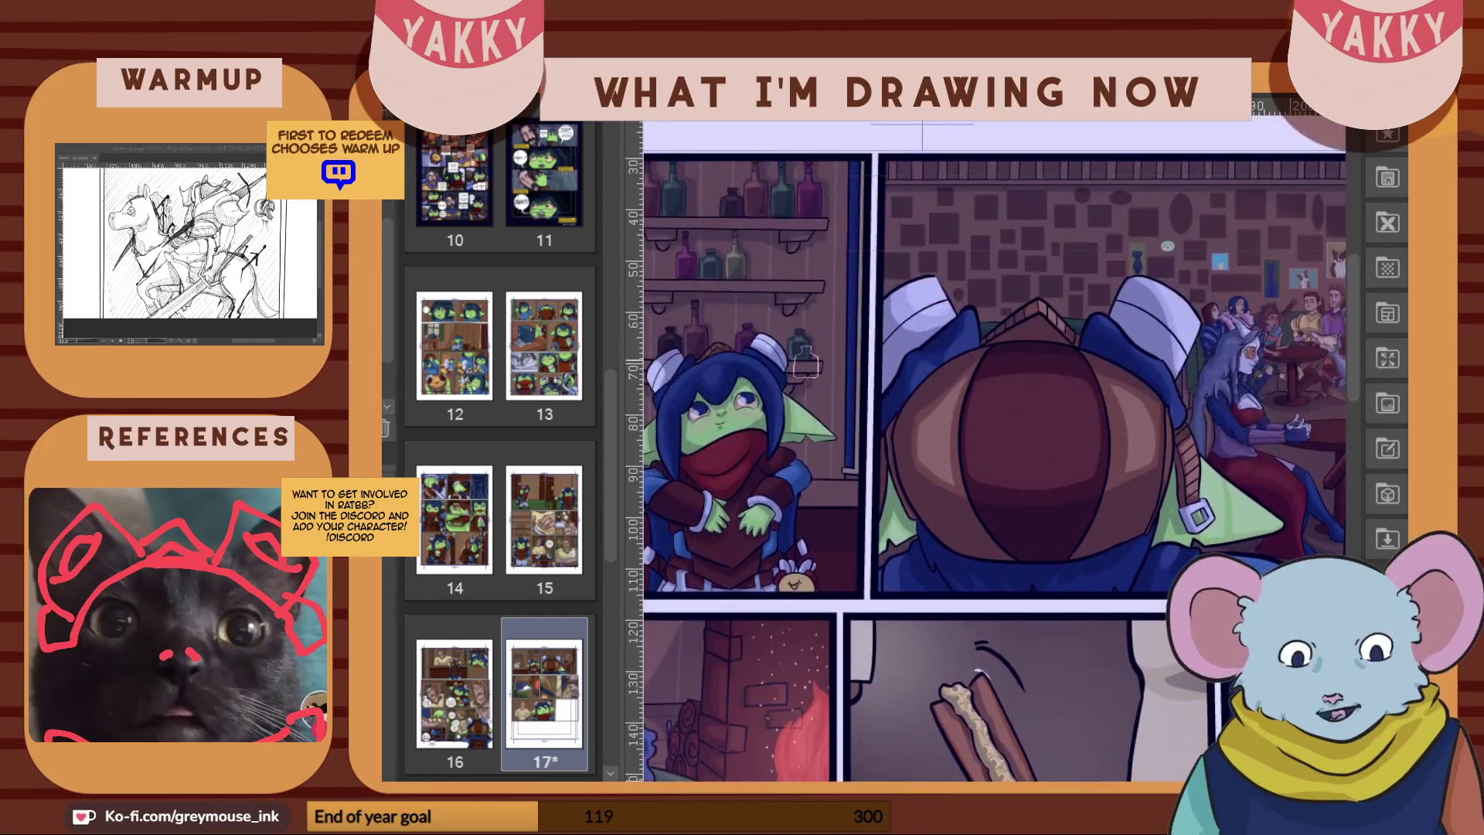
left_click_drag(1354, 340, 1345, 487)
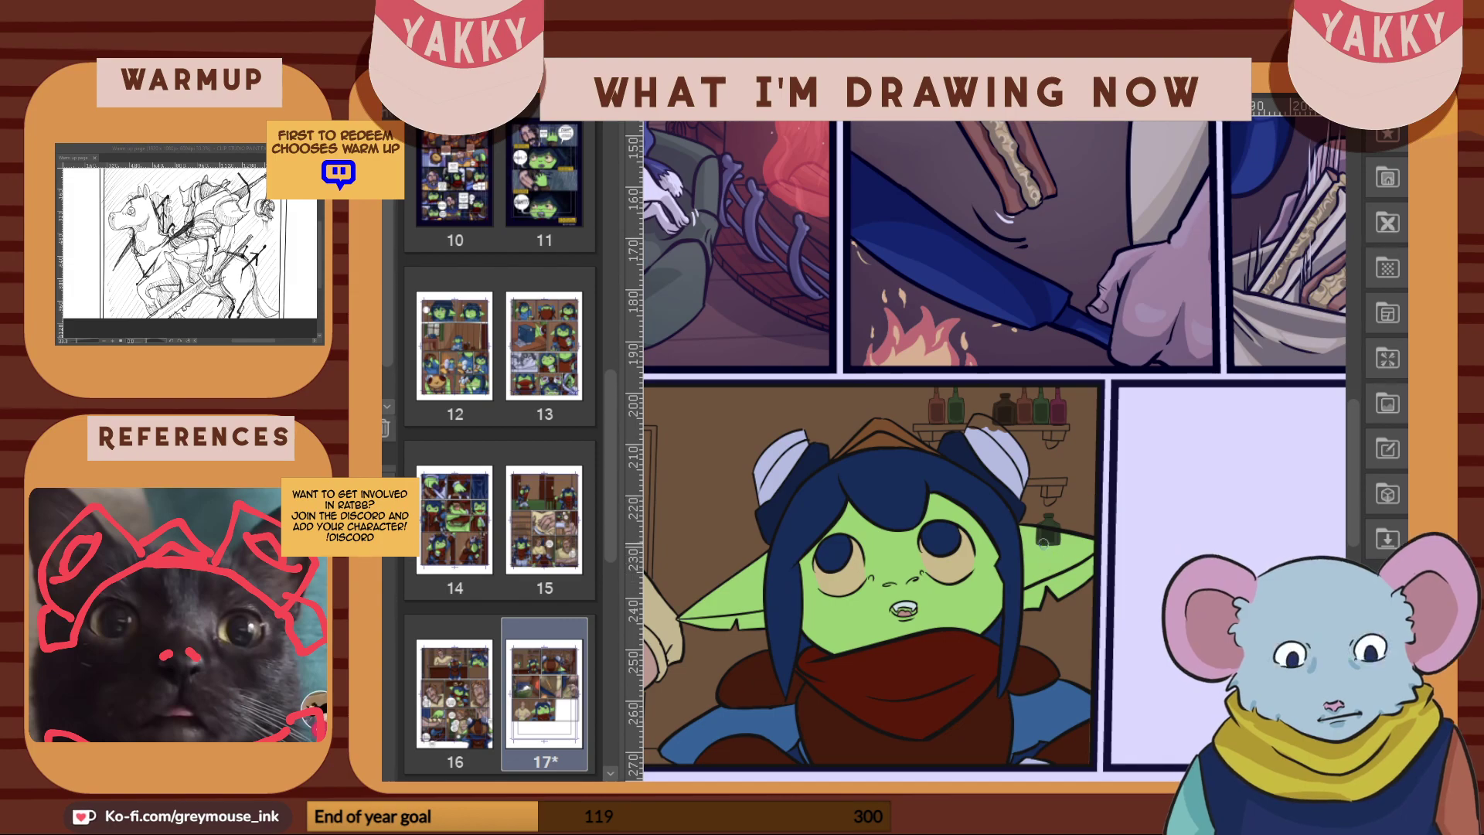
Clean the brown patch off the goblin's white hat cuff and erase the part of the green bottle overlapping the ear
scroll(1044, 543, "up", 2)
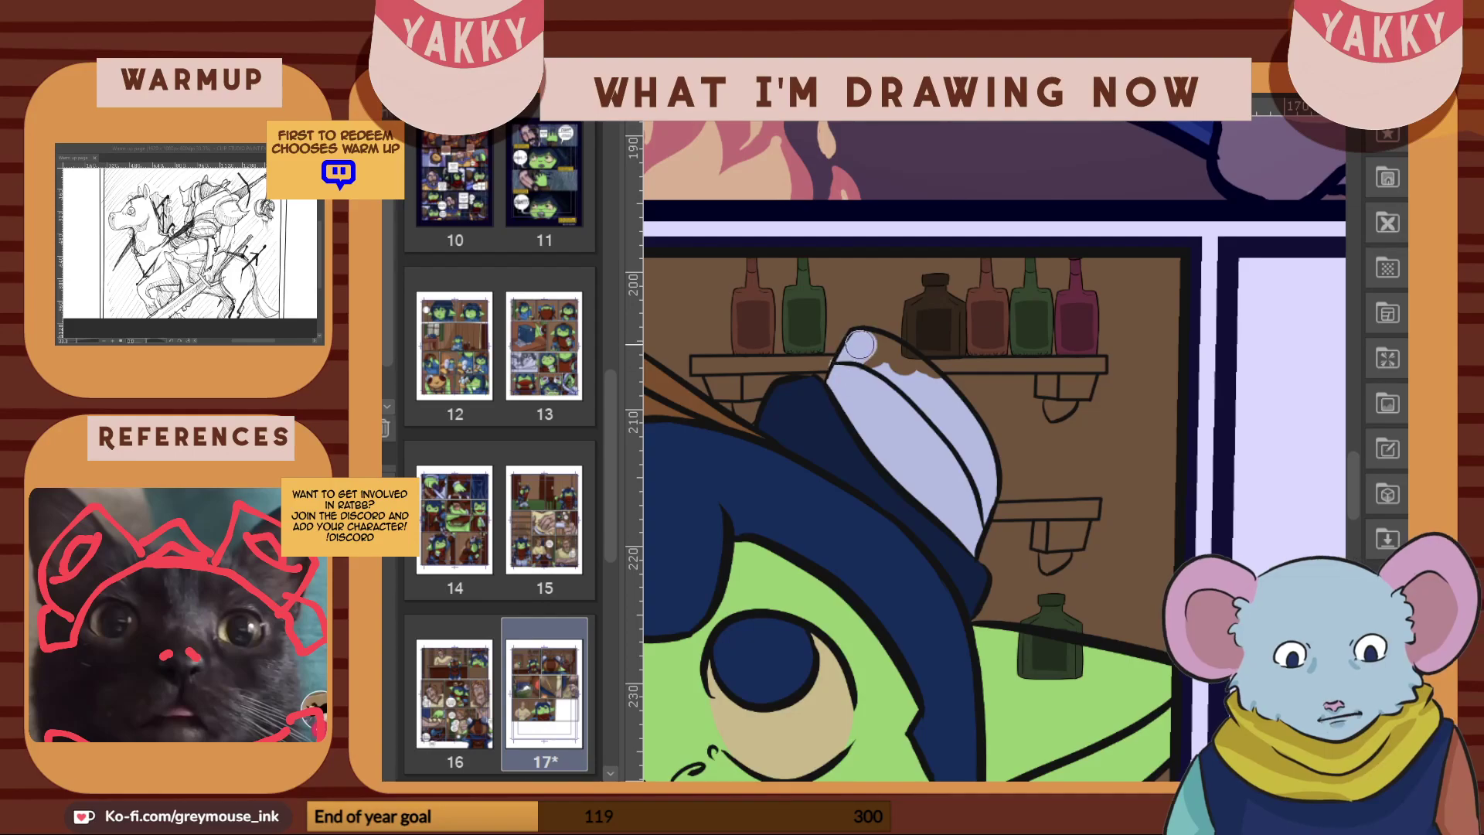
left_click_drag(905, 360, 934, 382)
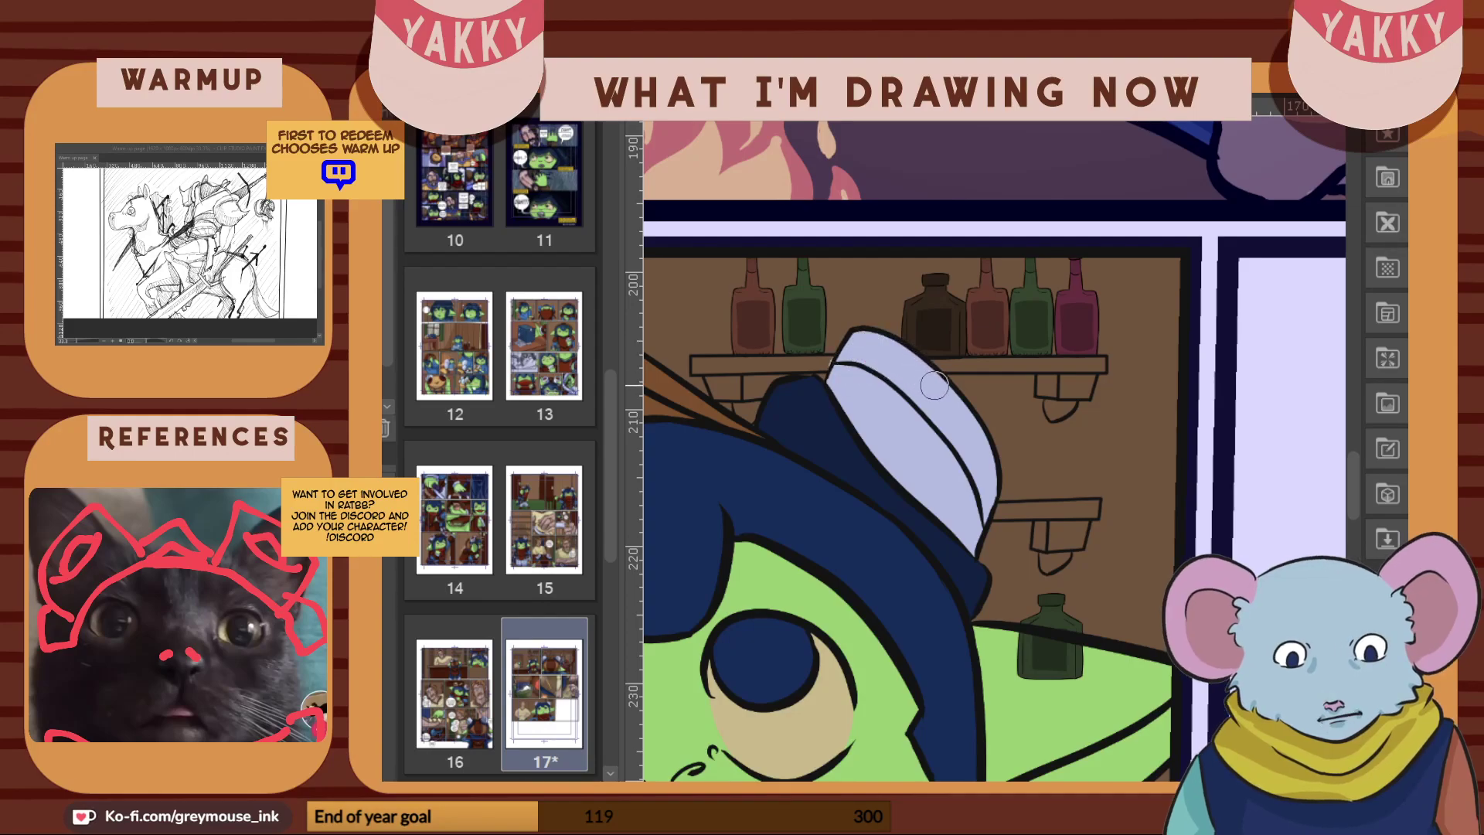
left_click(853, 306, "alt")
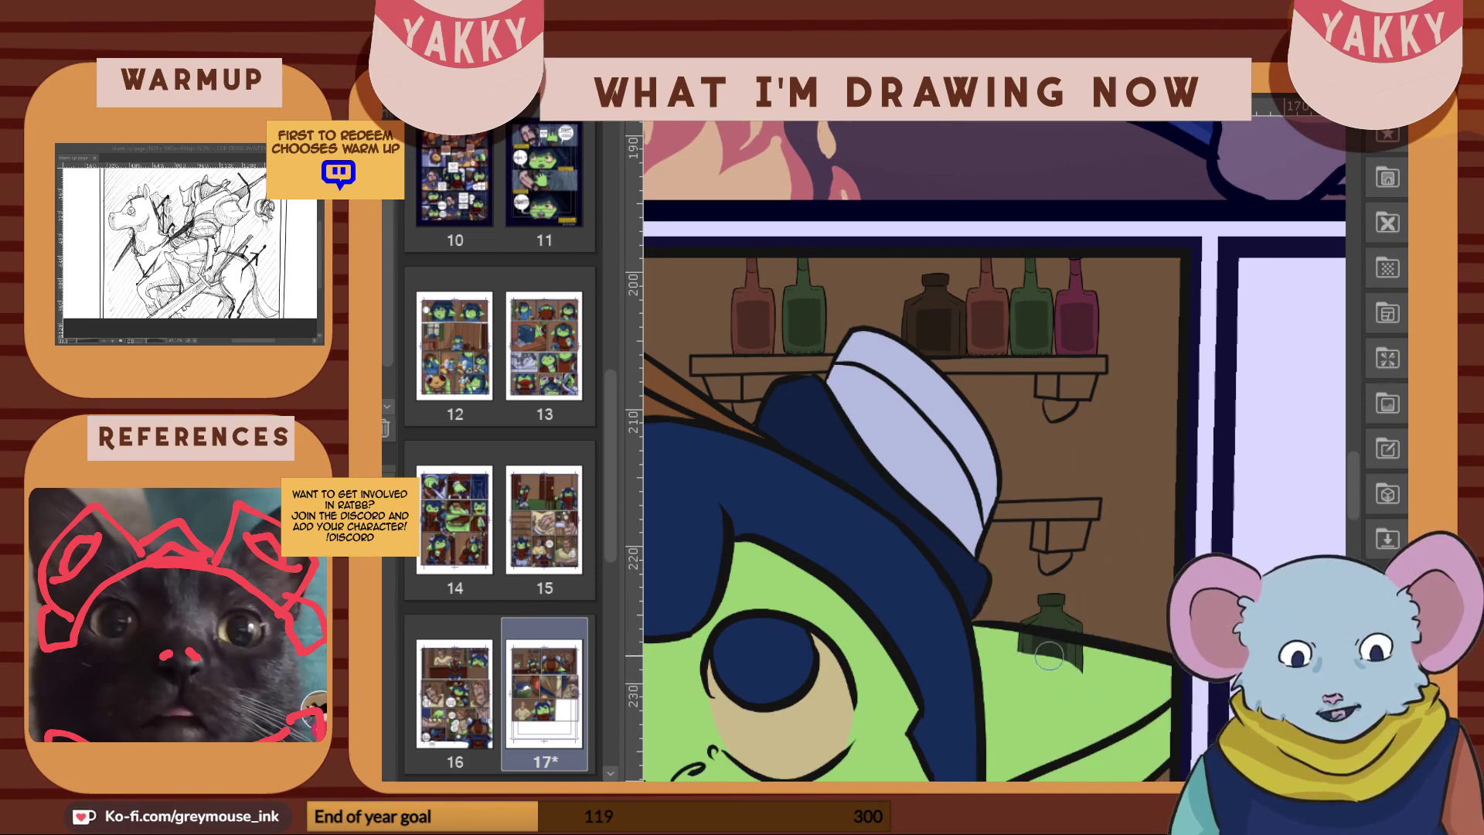
mouse_move(1074, 671)
left_mouse_down()
mouse_move(1032, 648)
mouse_move(1058, 653)
left_mouse_up()
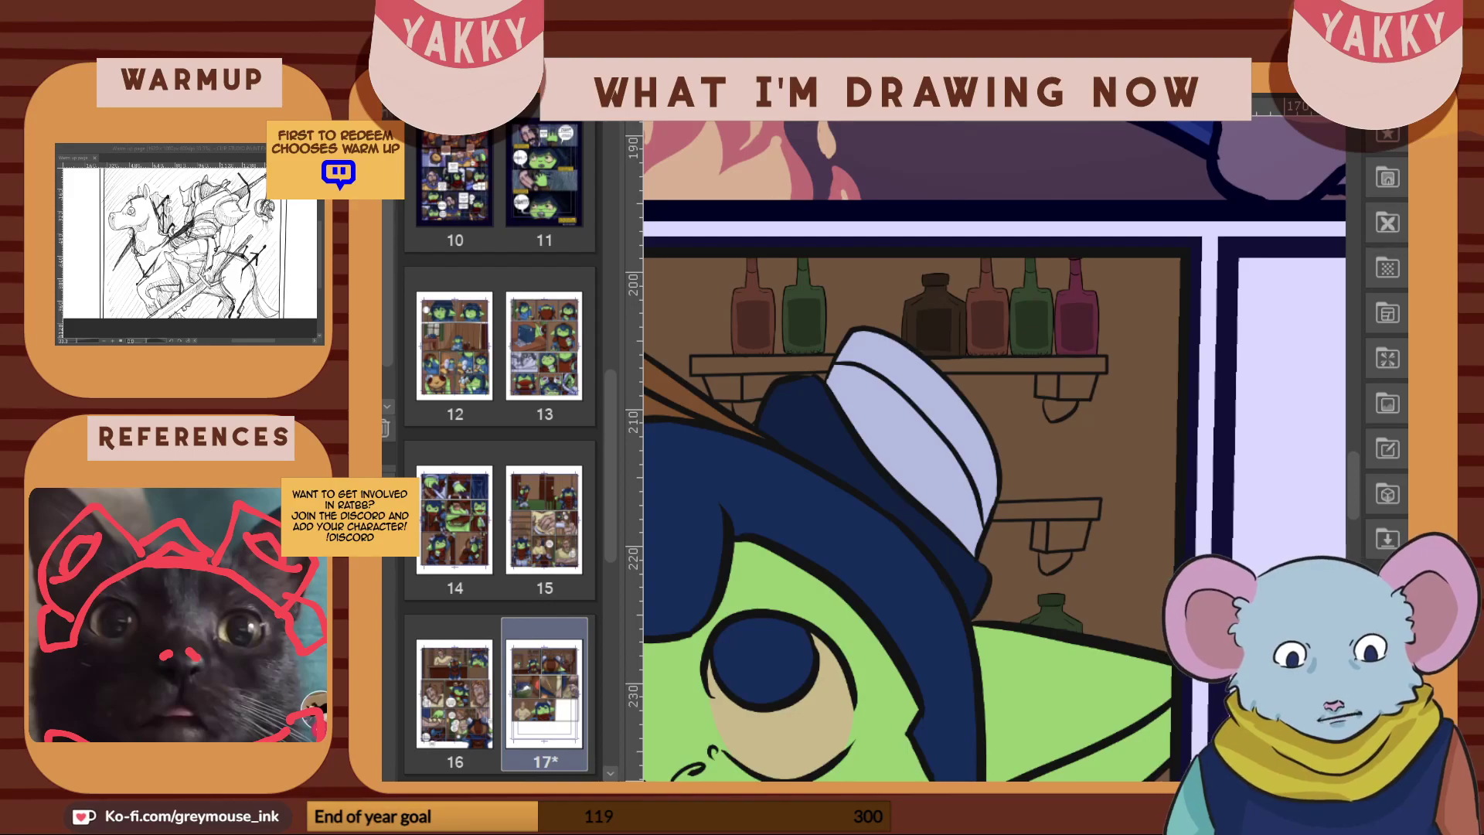
Paint darker shading around both eyes and along the eyebrows of the moustached man in the bottom panel
scroll(995, 452, "left", 12)
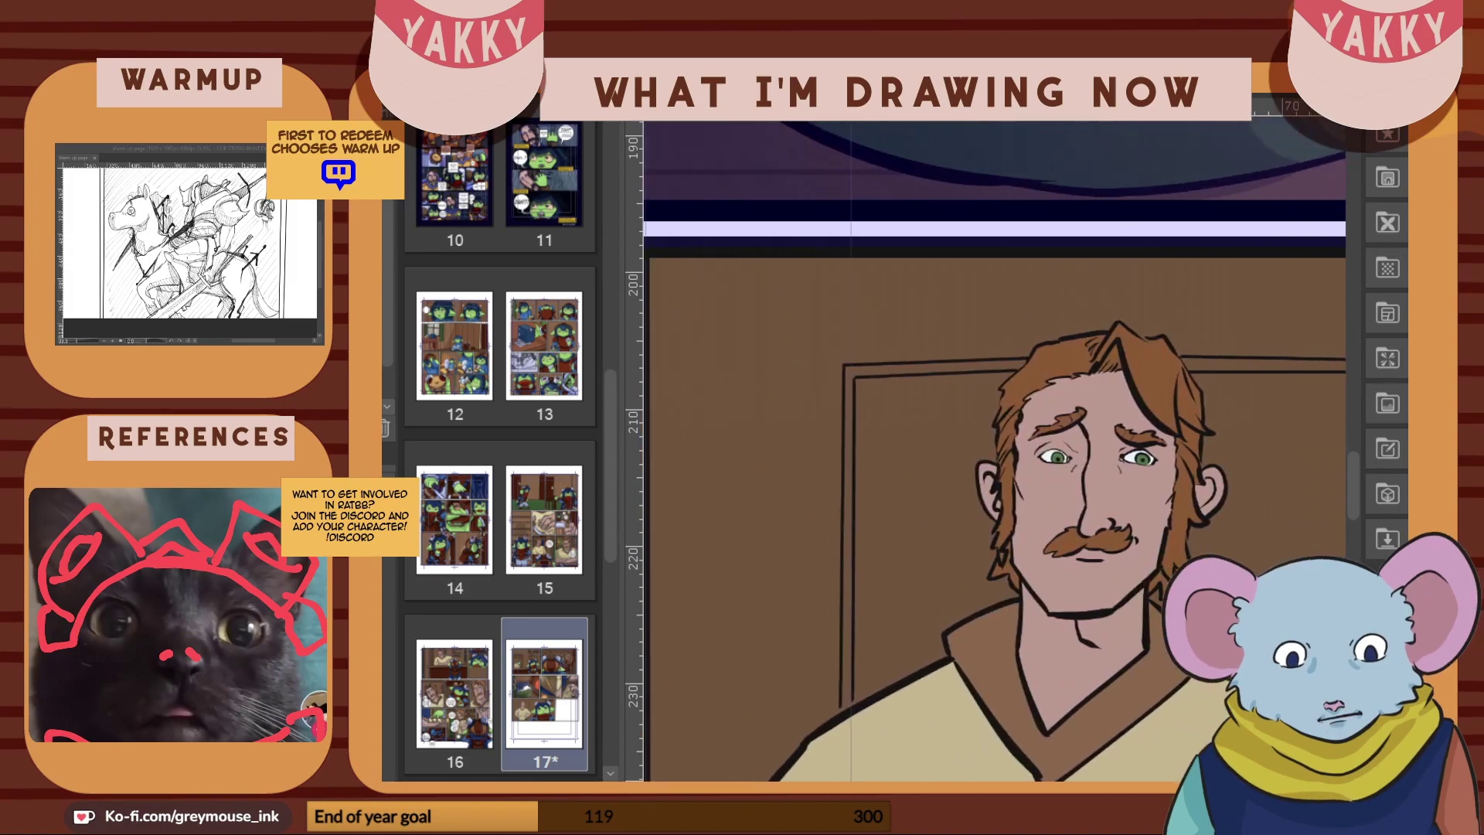
scroll(1152, 472, "up", 2)
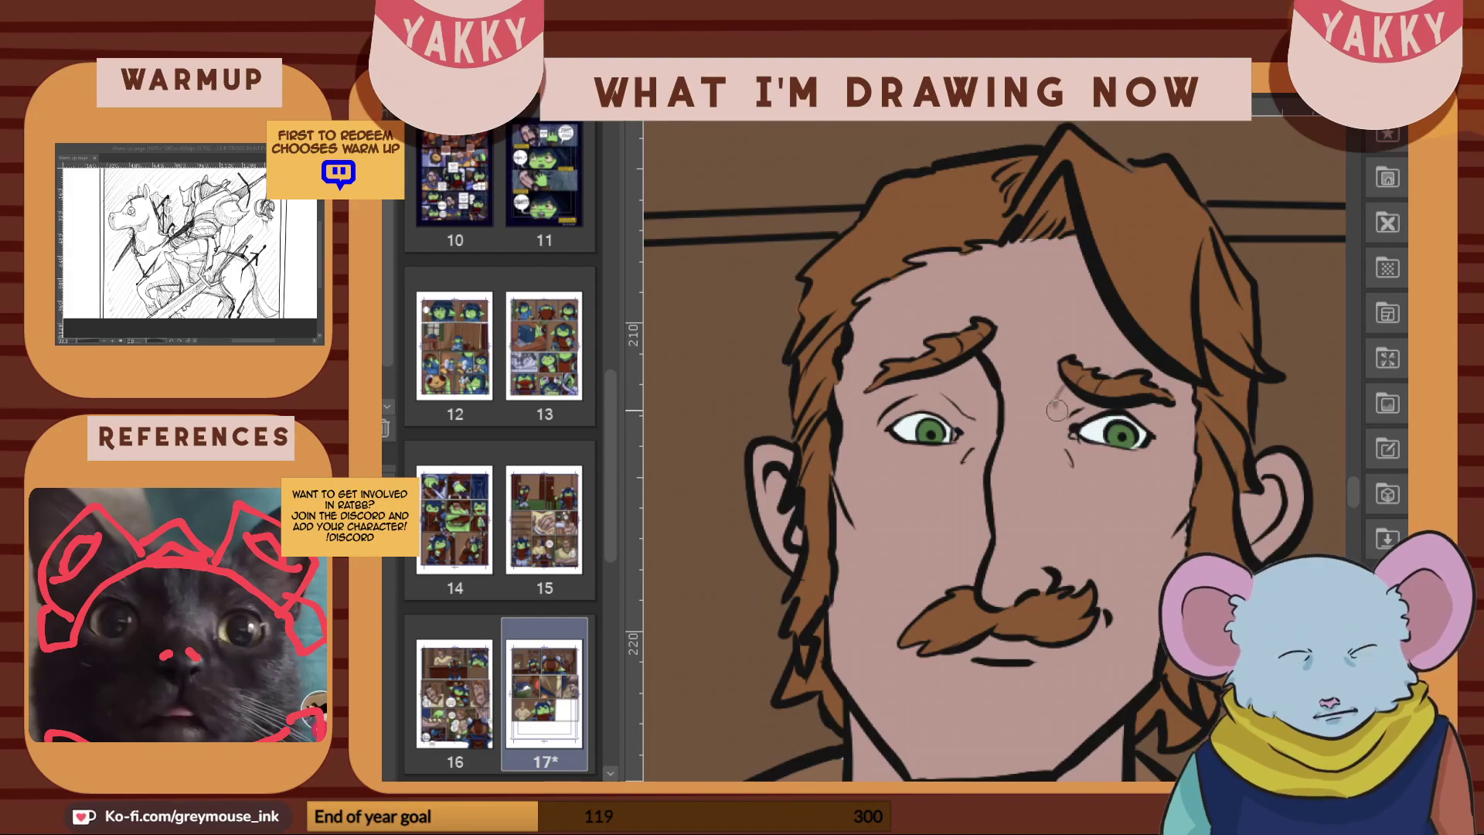
mouse_move(1061, 410)
left_mouse_down()
mouse_move(1083, 387)
mouse_move(1058, 392)
mouse_move(1063, 374)
mouse_move(1058, 408)
left_mouse_up()
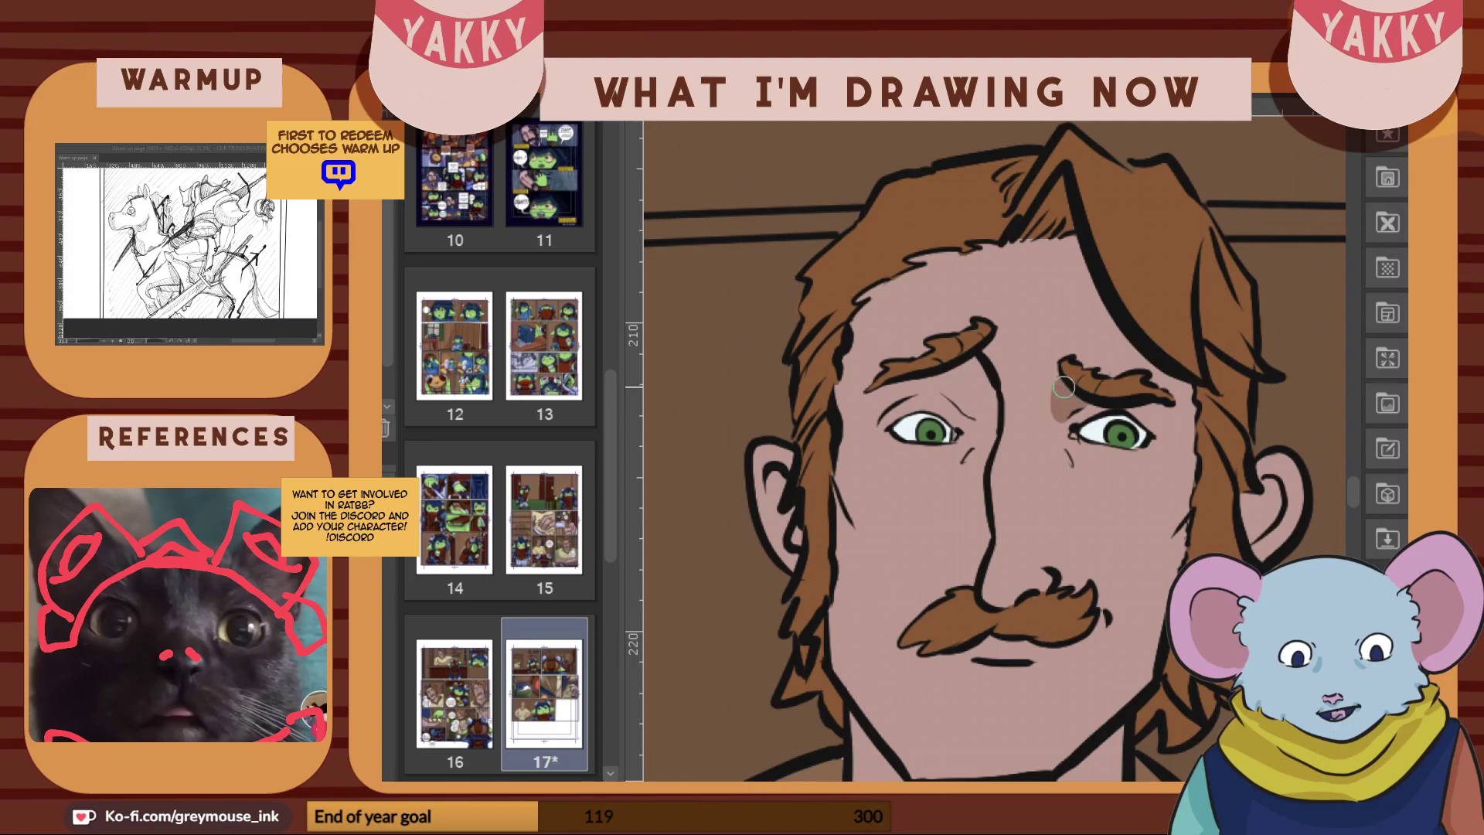
mouse_move(1144, 409)
left_mouse_down()
mouse_move(1170, 444)
mouse_move(1170, 409)
mouse_move(1166, 421)
left_mouse_up()
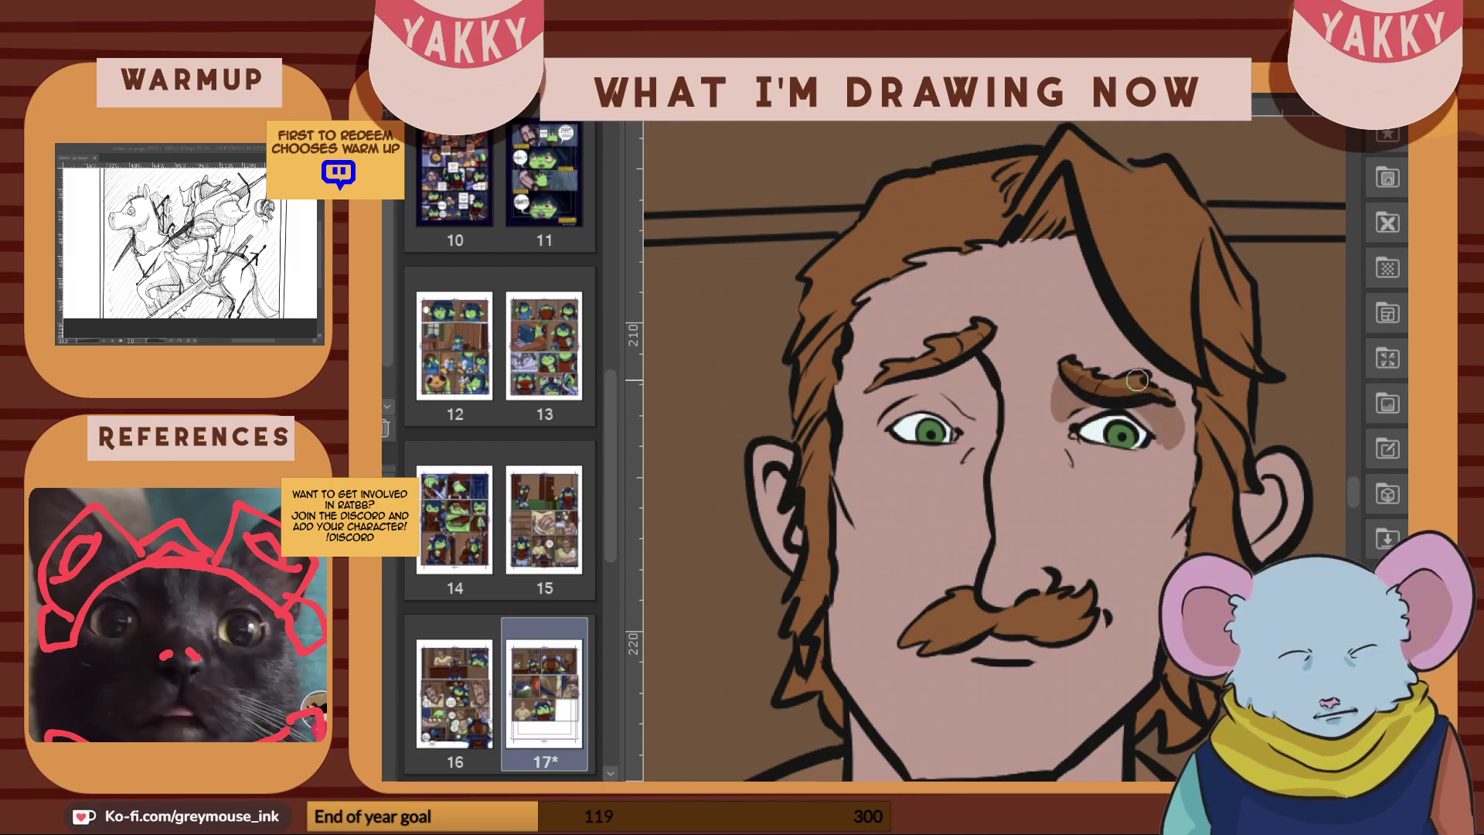
left_click_drag(878, 426, 941, 392)
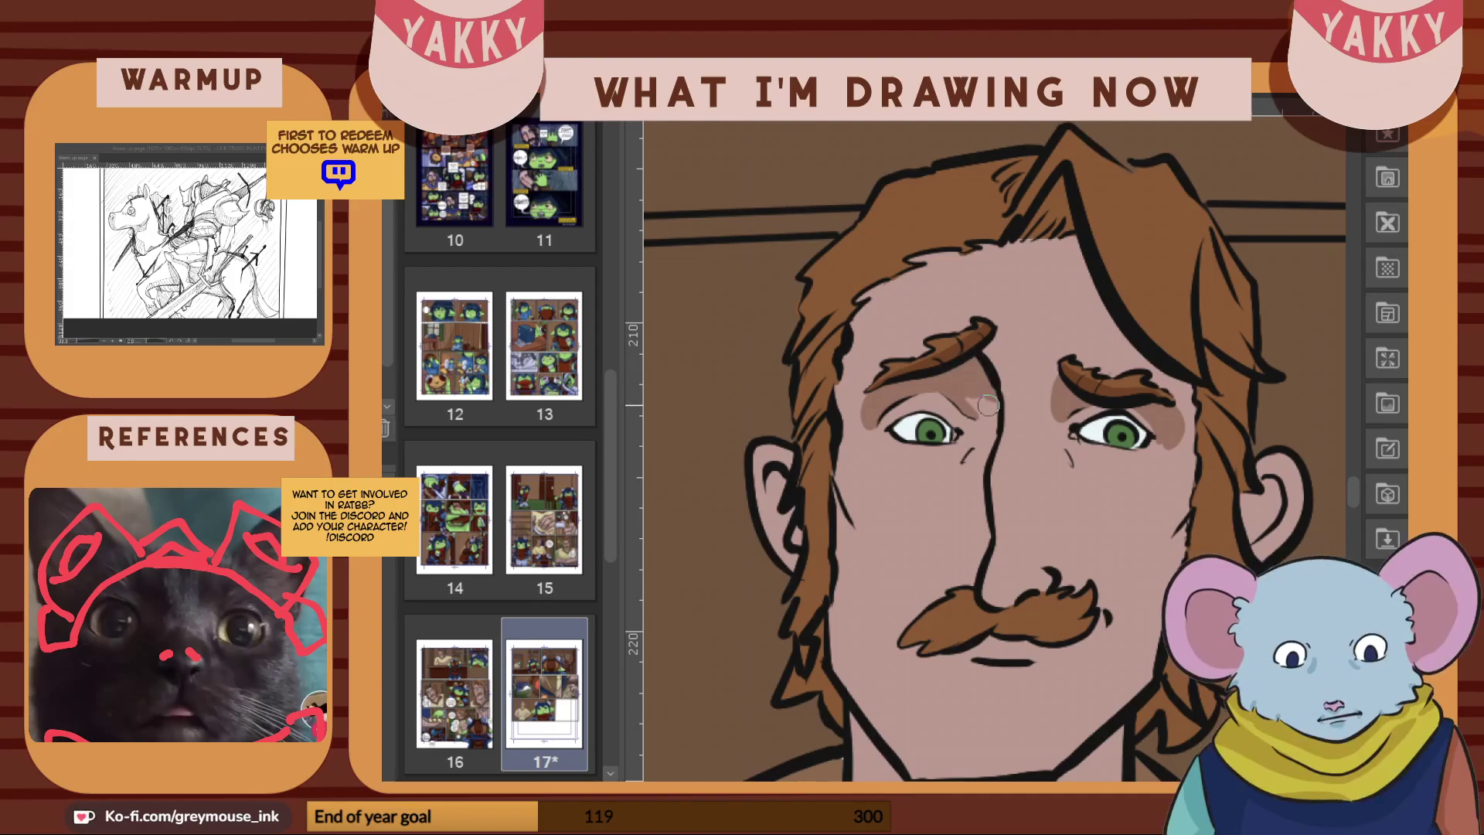
Shade the side of the man's nose and the skin along his hairline from the forehead down to the temple
mouse_move(973, 414)
left_mouse_down()
mouse_move(955, 488)
mouse_move(971, 586)
mouse_move(991, 419)
mouse_move(967, 480)
mouse_move(977, 550)
left_mouse_up()
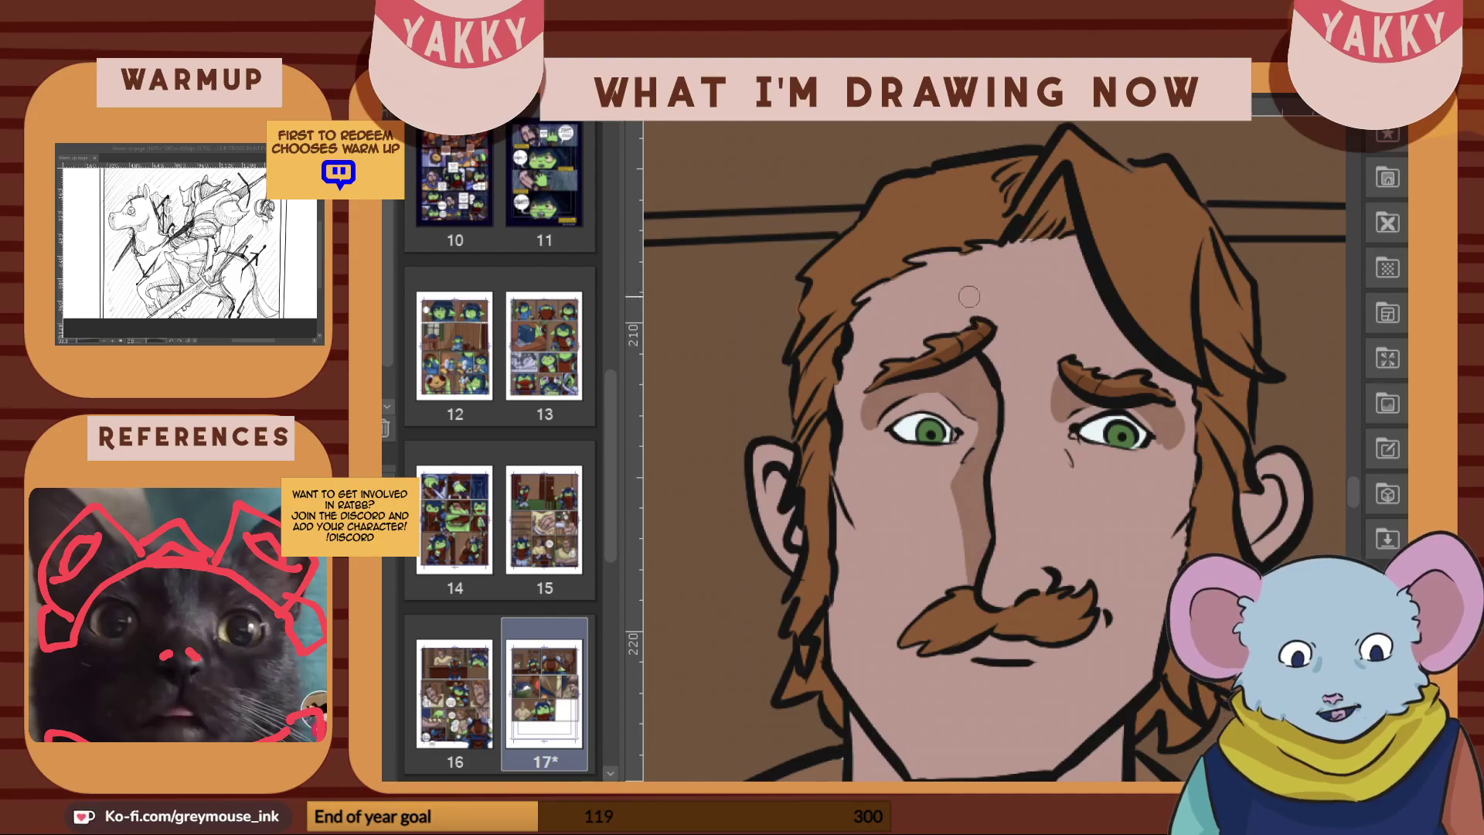
mouse_move(998, 248)
left_mouse_down()
mouse_move(925, 273)
mouse_move(869, 324)
mouse_move(871, 412)
mouse_move(867, 398)
mouse_move(865, 418)
mouse_move(842, 395)
left_mouse_up()
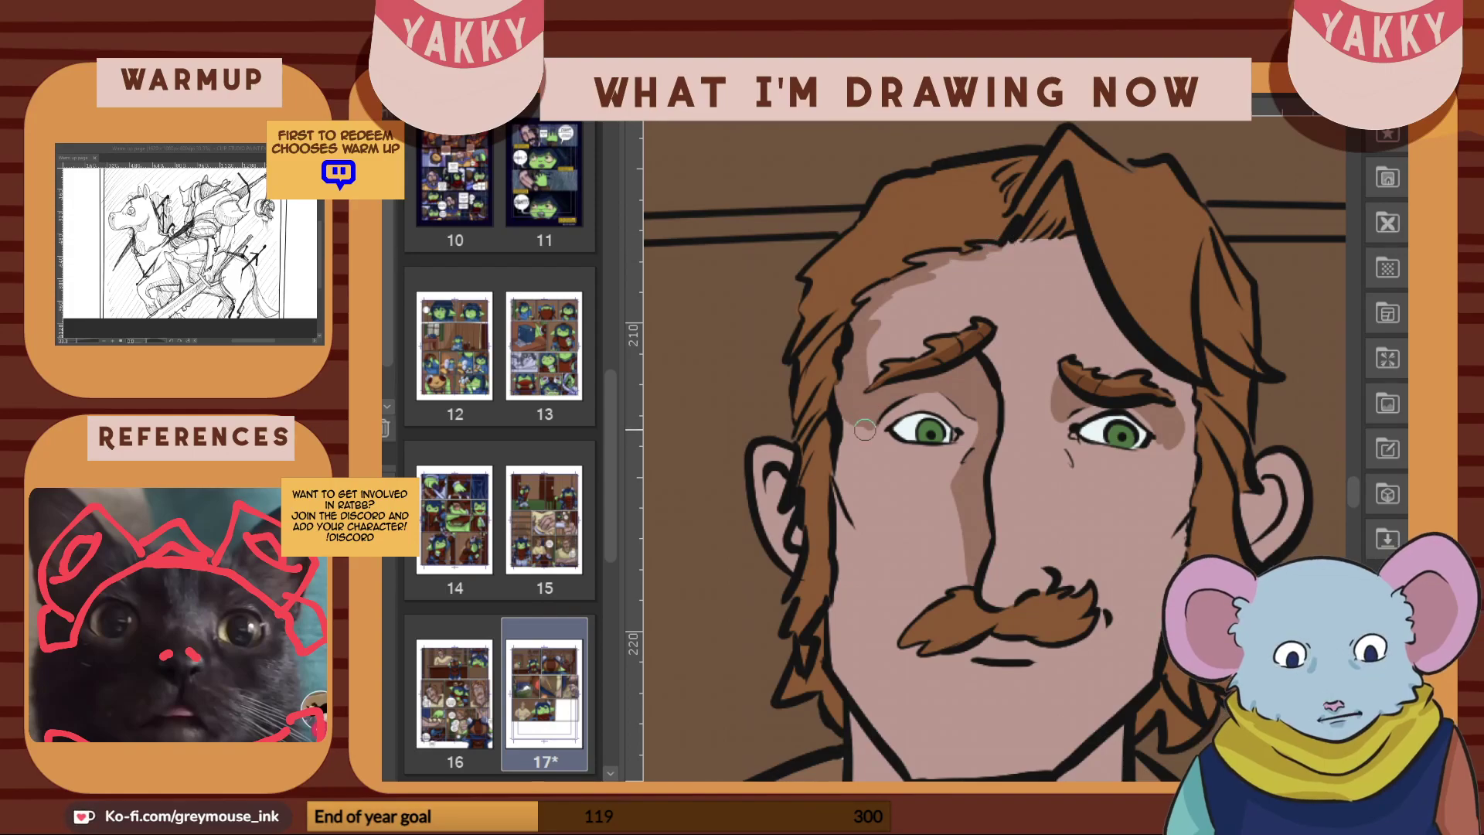
mouse_move(871, 423)
left_mouse_down()
mouse_move(839, 478)
mouse_move(849, 518)
mouse_move(837, 476)
mouse_move(864, 418)
mouse_move(839, 464)
mouse_move(845, 408)
left_mouse_up()
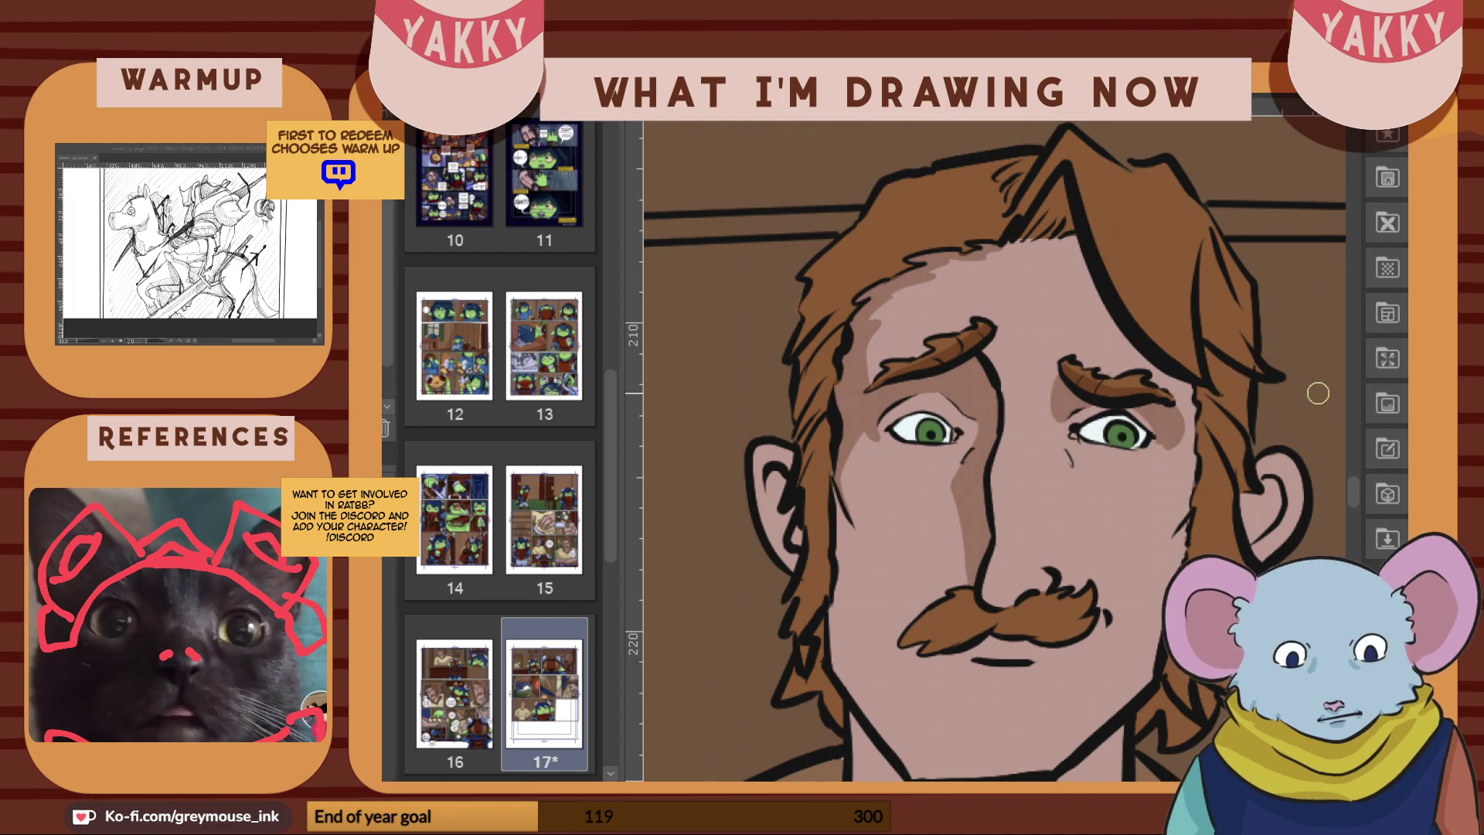
Shade the man's sideburn hair, the forehead beneath his fringe and the inner strands of the forelock
left_click_drag(846, 323, 836, 387)
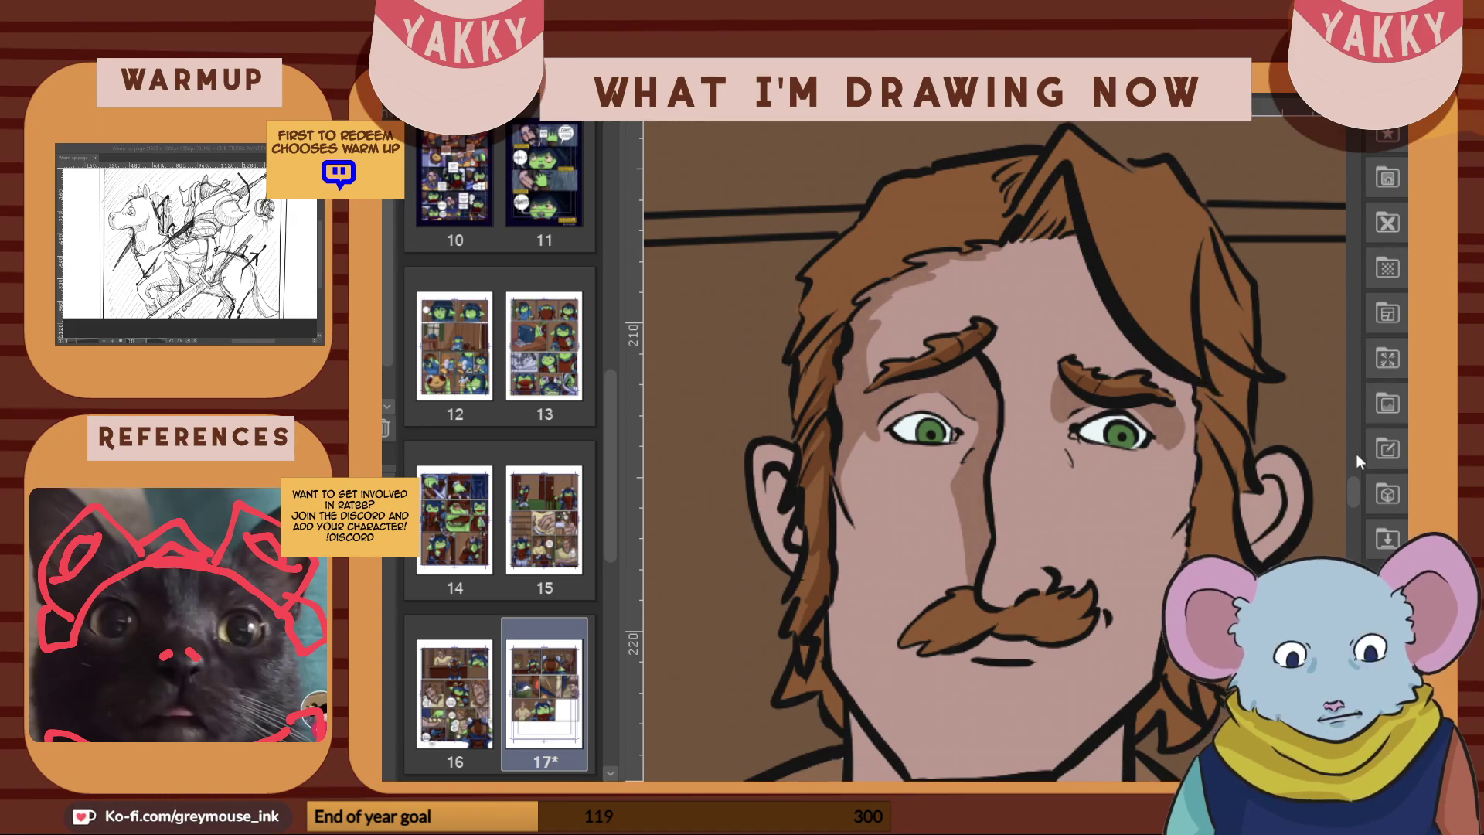
left_click_drag(1032, 248, 1142, 376)
mouse_move(1021, 238)
left_mouse_down()
mouse_move(1053, 250)
mouse_move(1039, 222)
mouse_move(1058, 186)
mouse_move(1069, 223)
left_mouse_up()
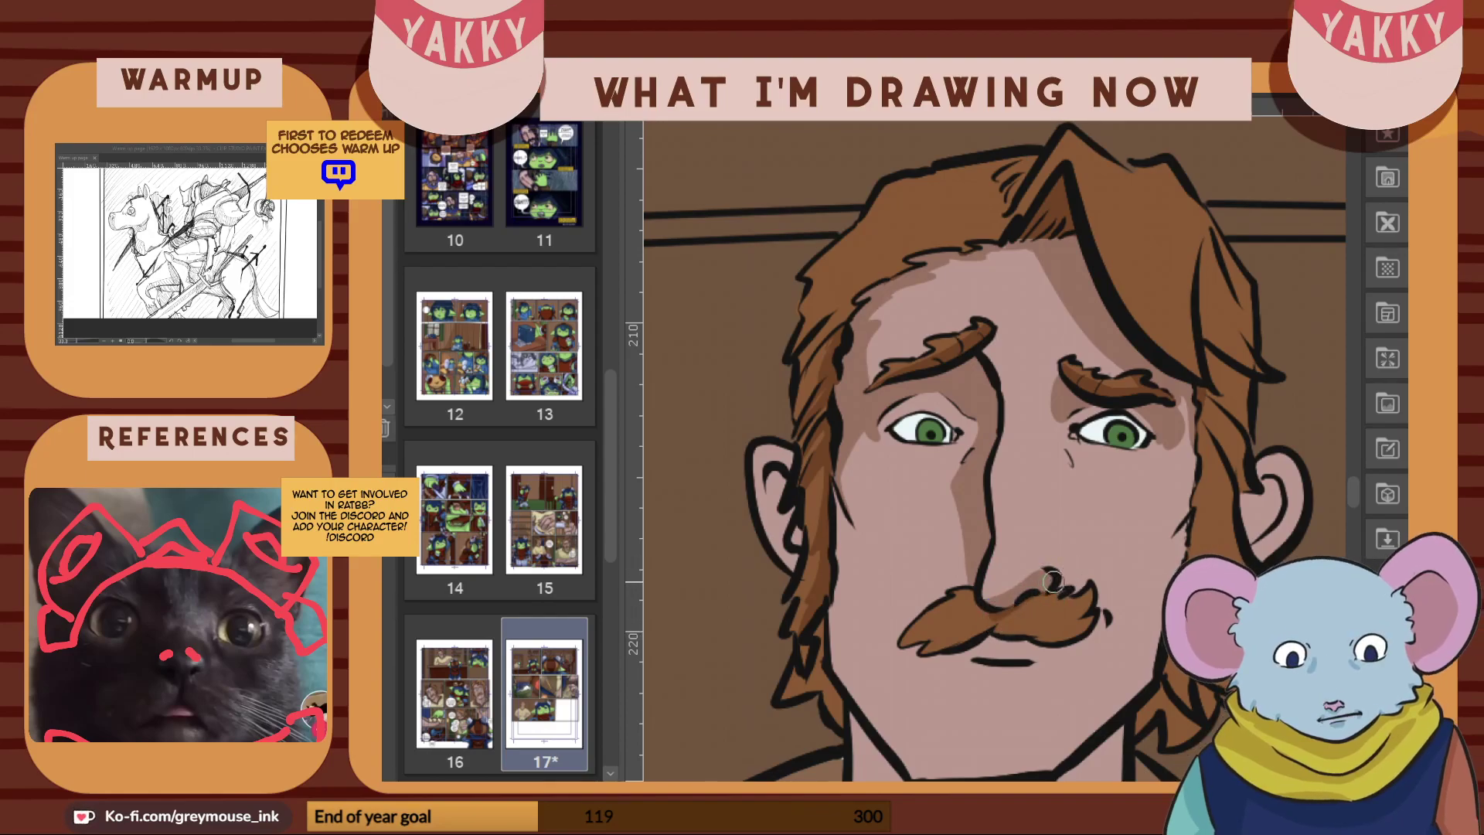
Shade the upper edge of the man's moustache and the hair locks hanging beside his jaw on both sides
left_click_drag(991, 616, 1037, 593)
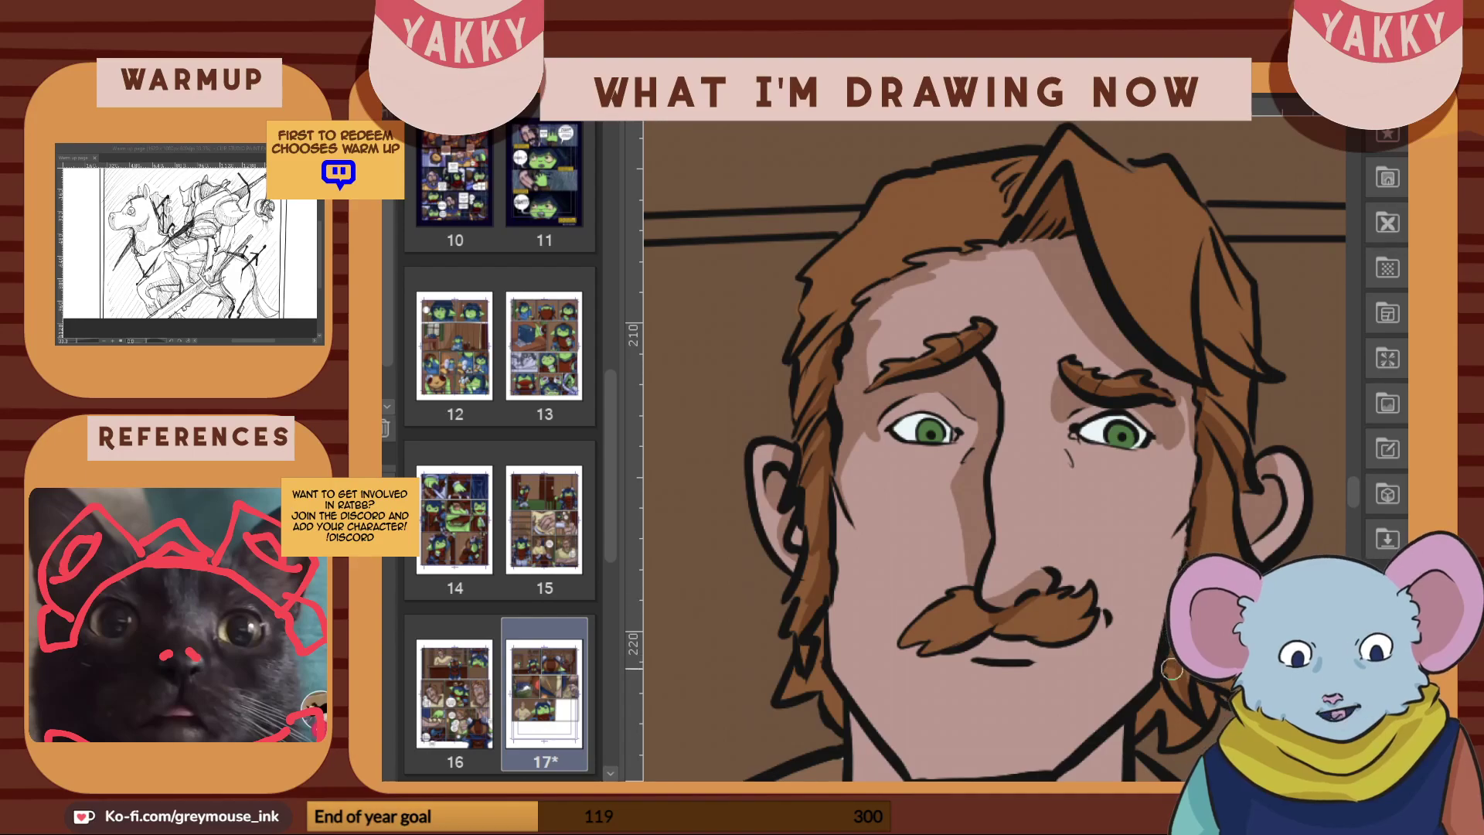
mouse_move(1152, 701)
left_mouse_down()
mouse_move(1151, 719)
mouse_move(1182, 736)
left_mouse_up()
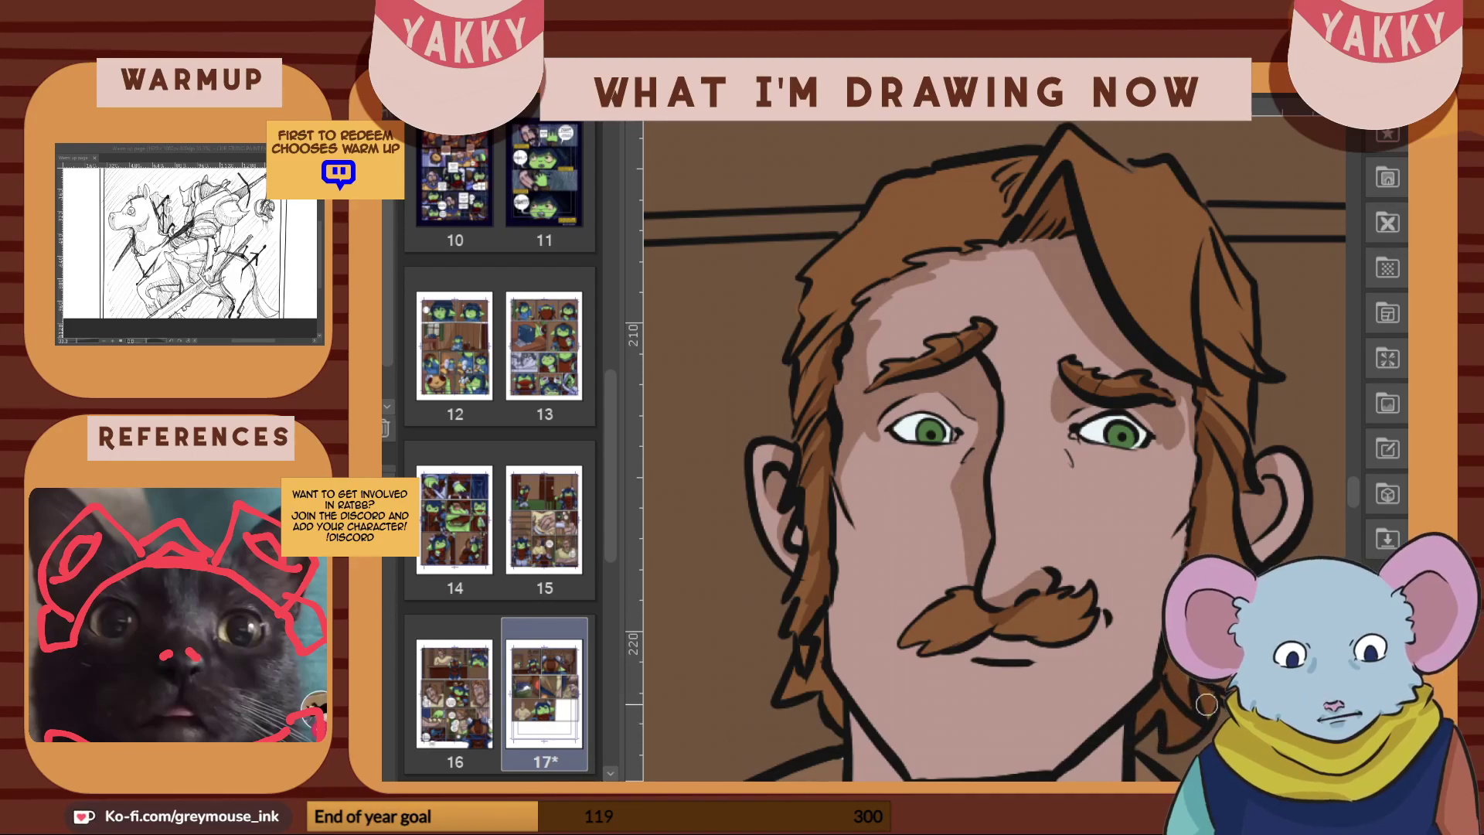
mouse_move(782, 695)
left_mouse_down()
mouse_move(815, 638)
mouse_move(806, 684)
mouse_move(819, 642)
left_mouse_up()
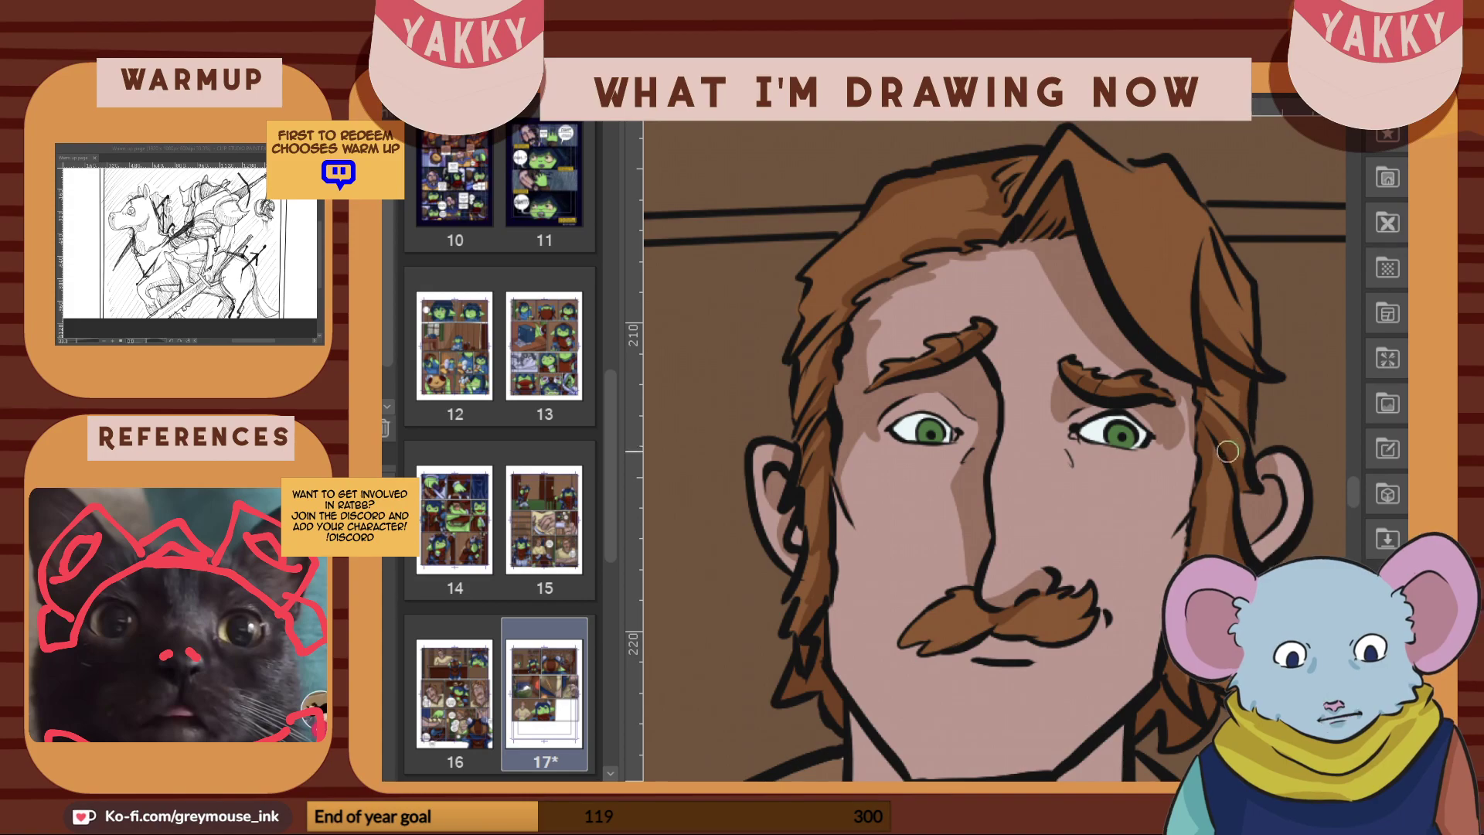
Paint a darker skin shadow on the man's neck beneath the jawline and down the left side of his neck
scroll(1353, 495, "down", 5)
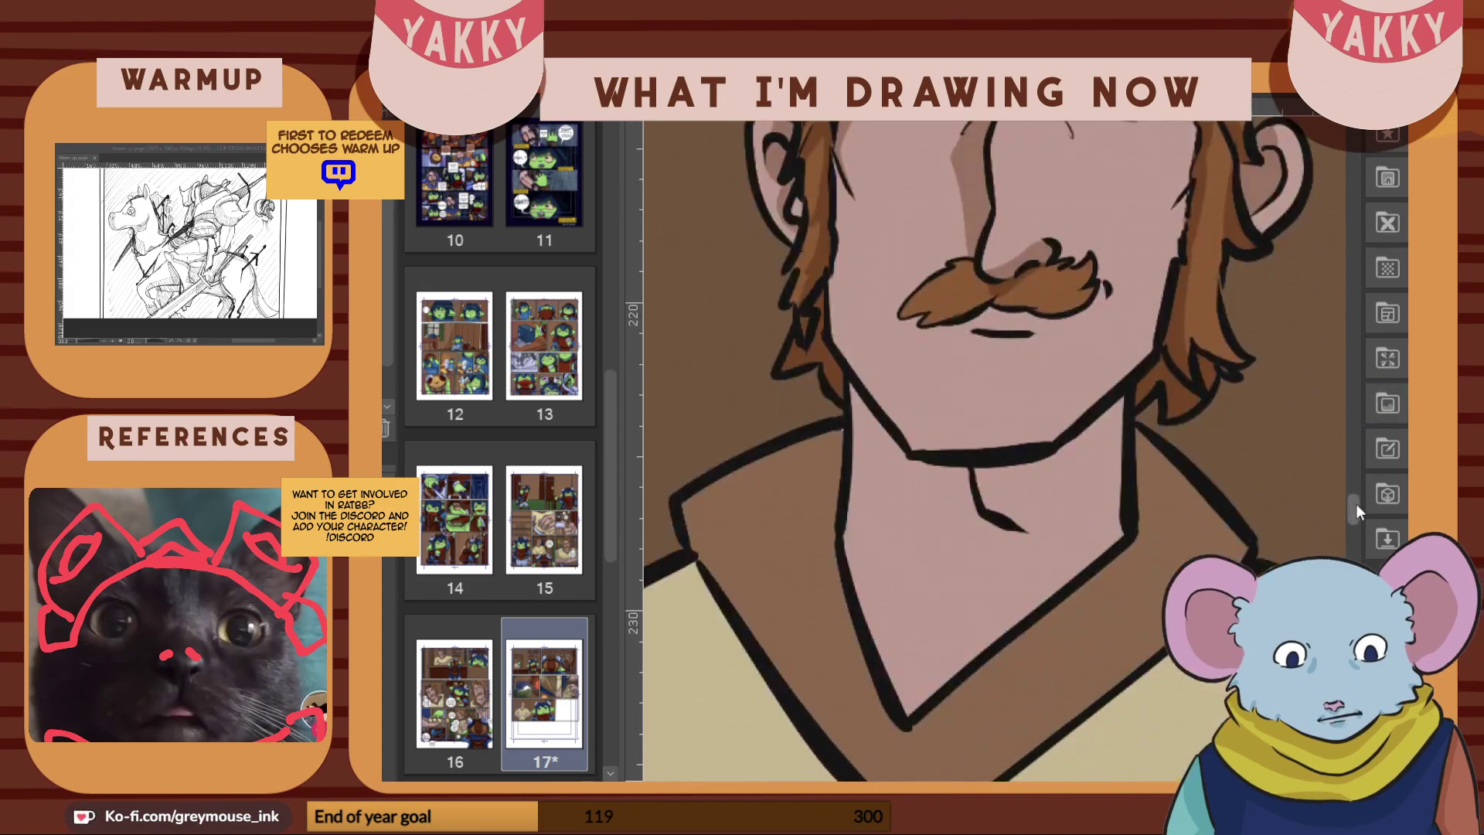
scroll(1345, 491, "up", 5)
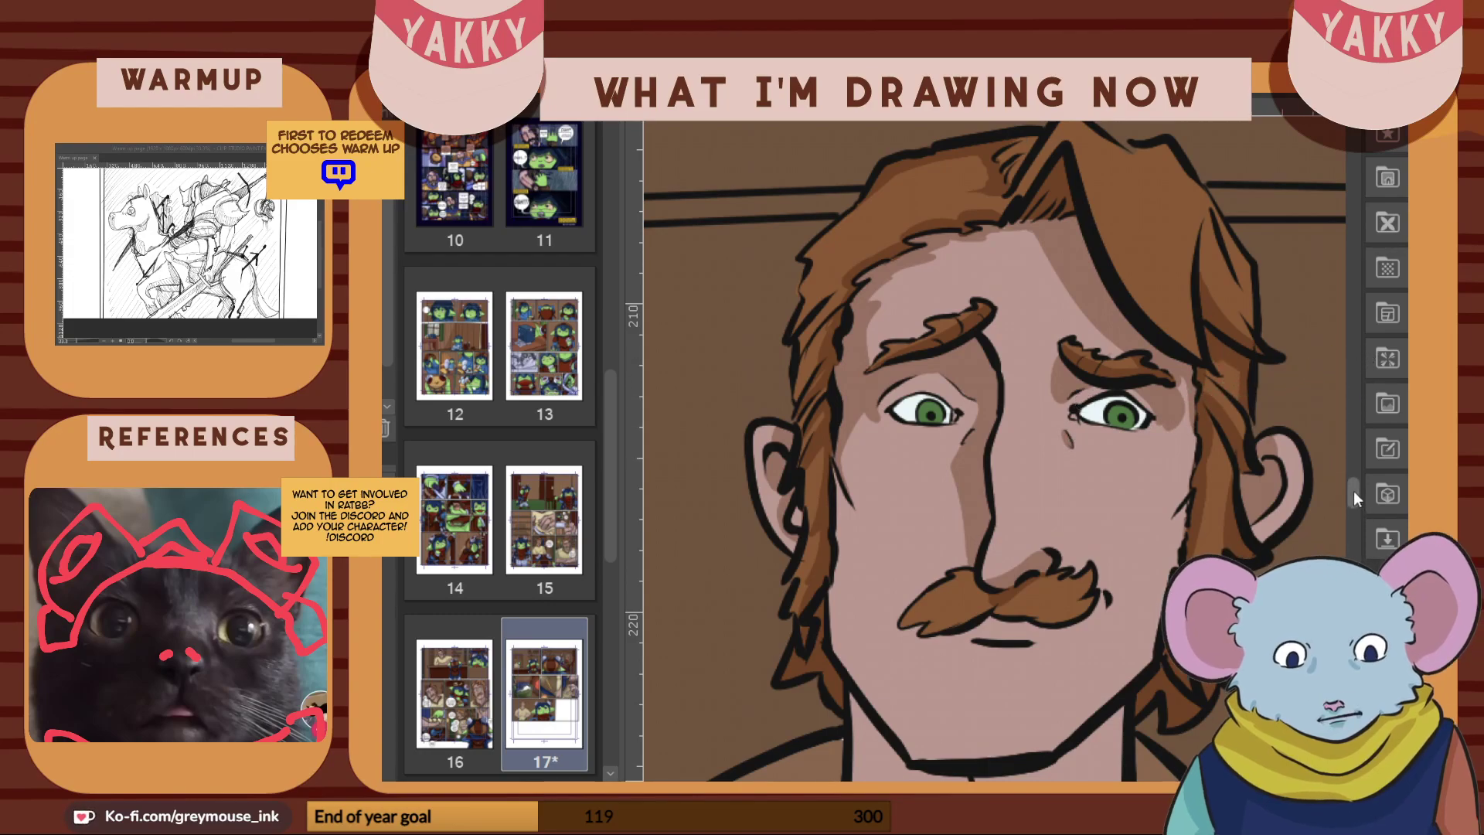
scroll(1356, 498, "down", 3)
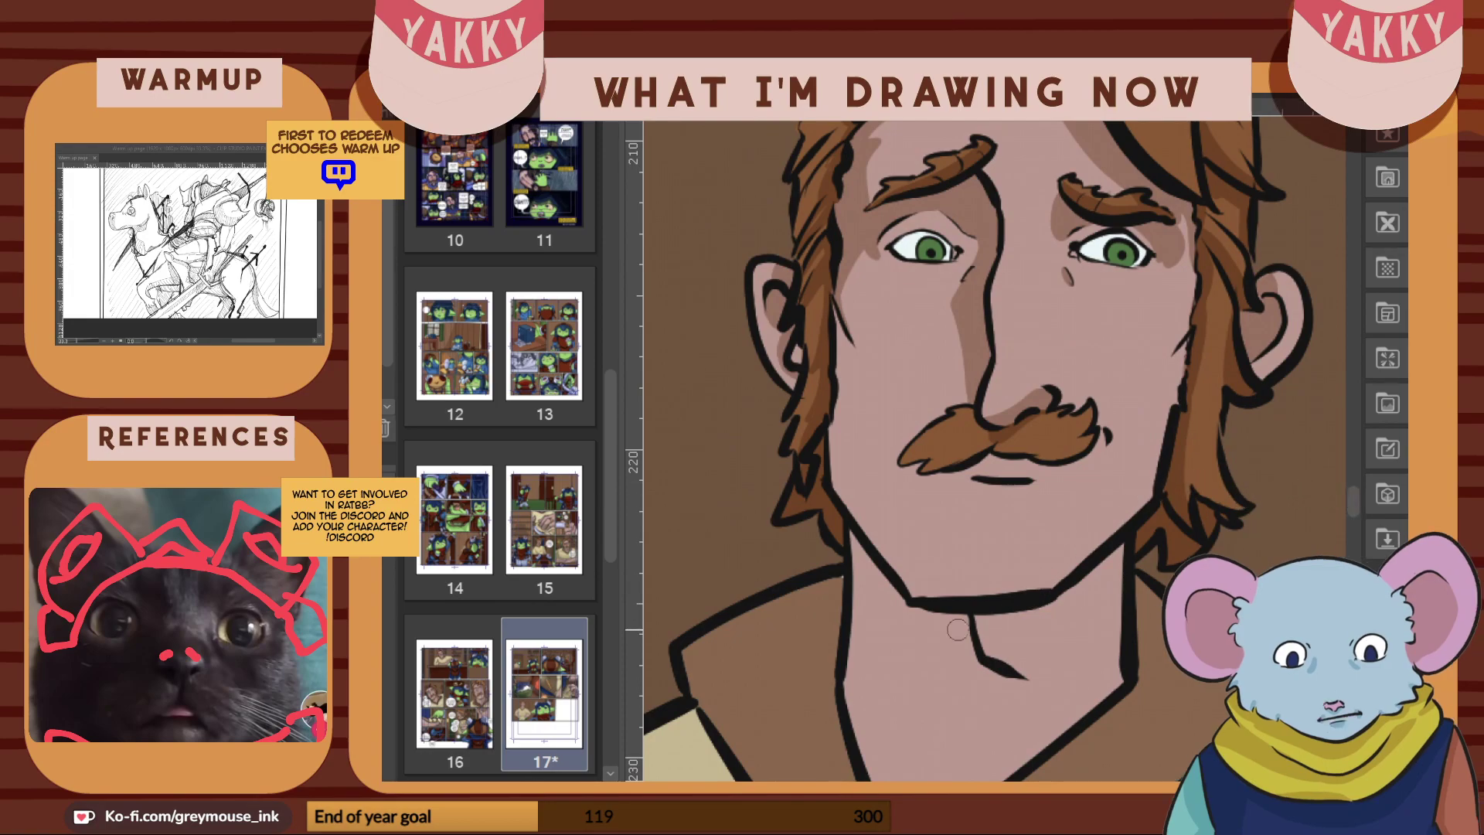
mouse_move(850, 553)
left_mouse_down()
mouse_move(924, 626)
mouse_move(1036, 634)
mouse_move(1123, 566)
left_mouse_up()
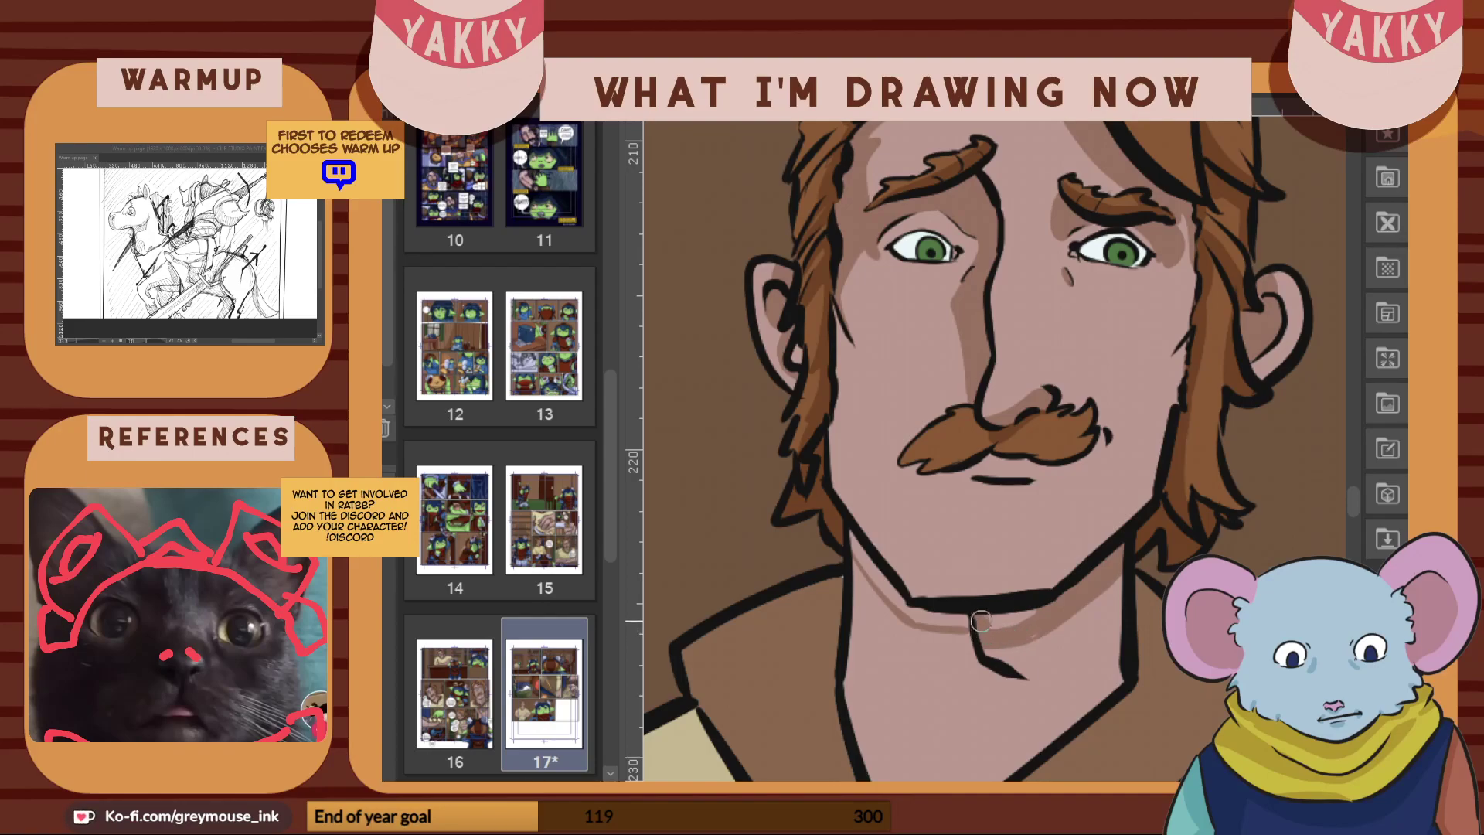
mouse_move(847, 545)
left_mouse_down()
mouse_move(901, 600)
mouse_move(970, 617)
mouse_move(942, 601)
left_mouse_up()
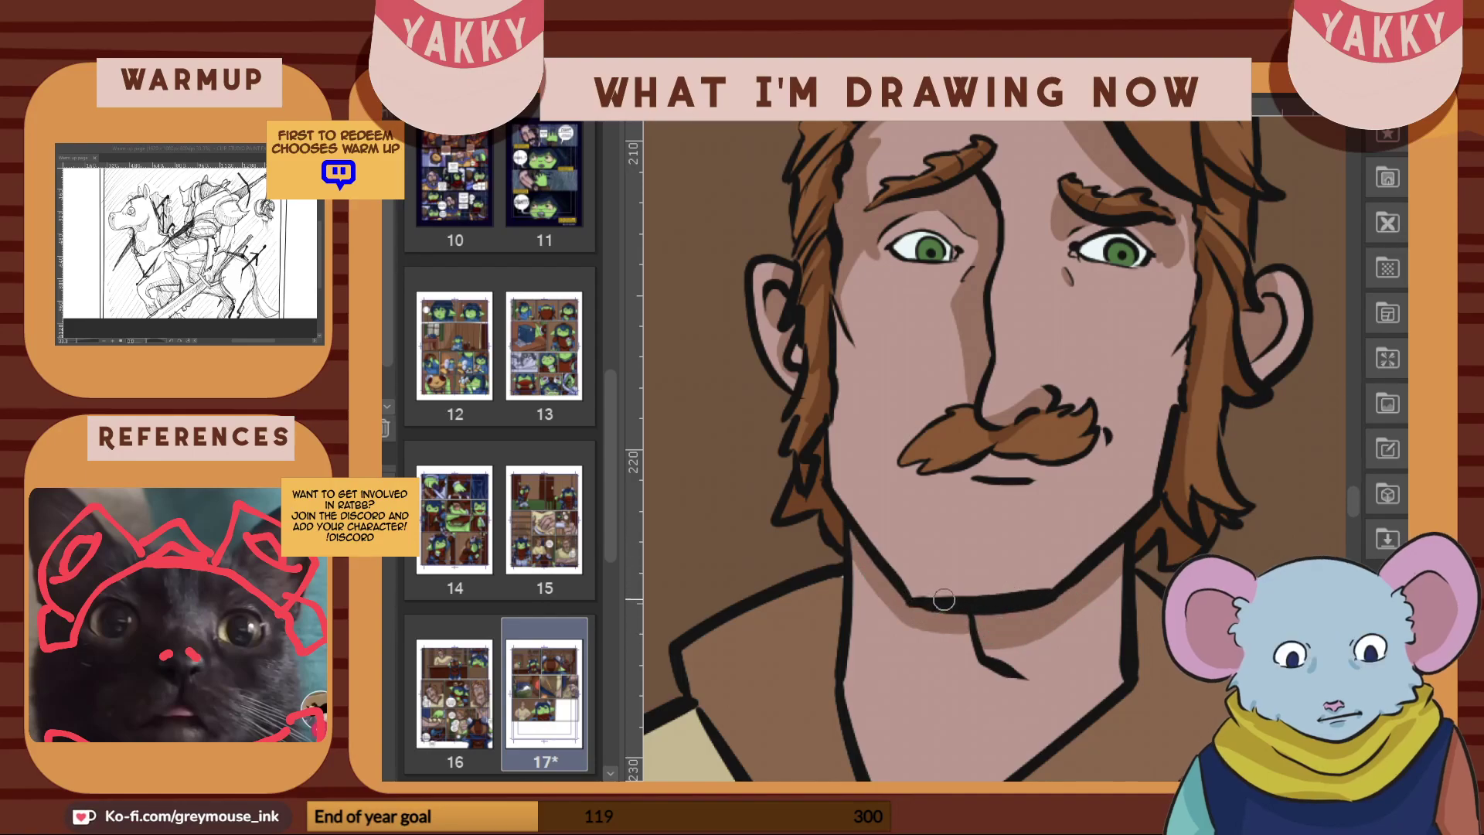
left_click_drag(1090, 626, 1052, 744)
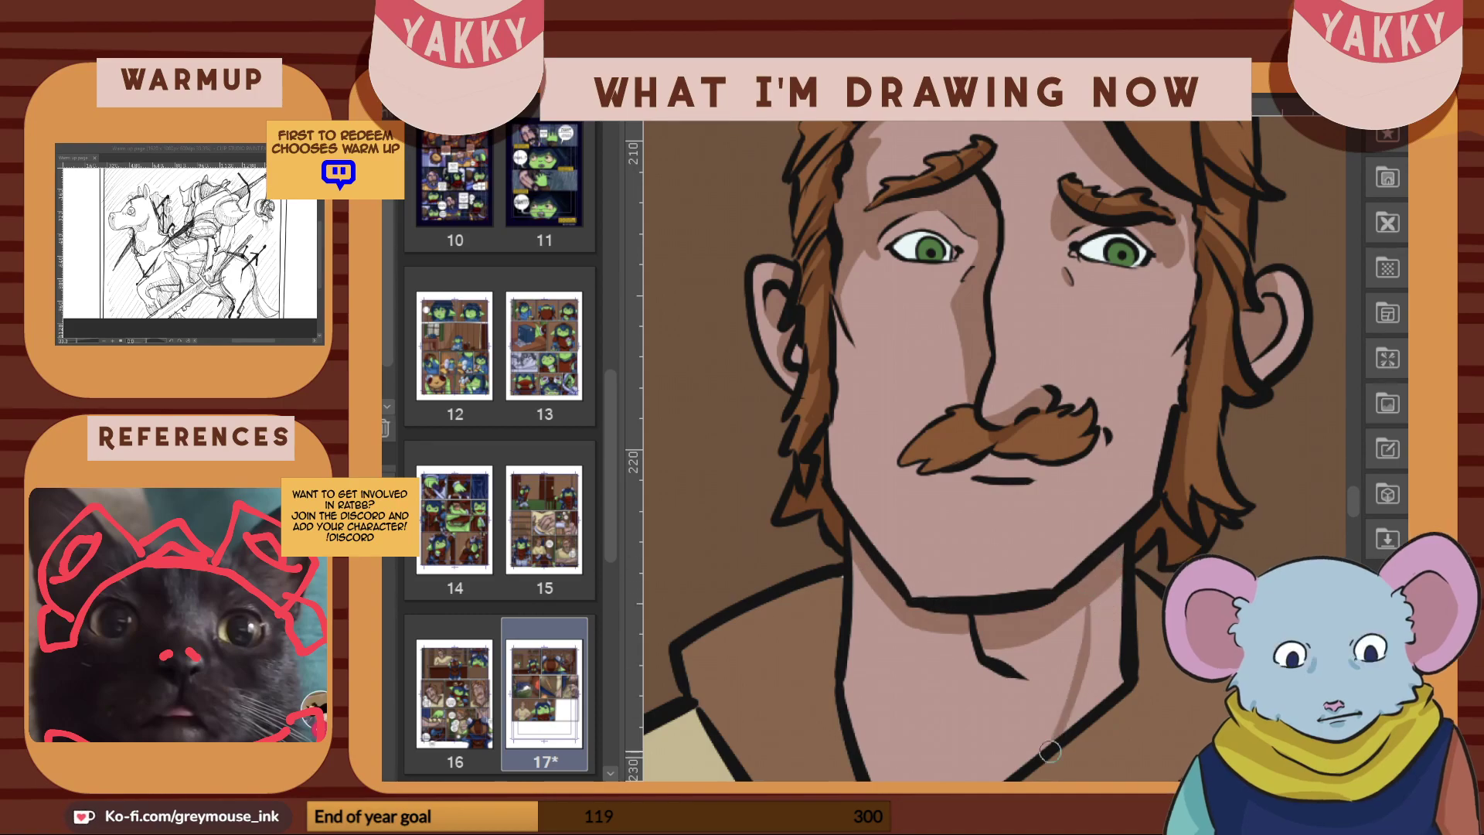
mouse_move(1098, 580)
left_mouse_down()
mouse_move(1105, 649)
mouse_move(1113, 610)
mouse_move(1106, 693)
left_mouse_up()
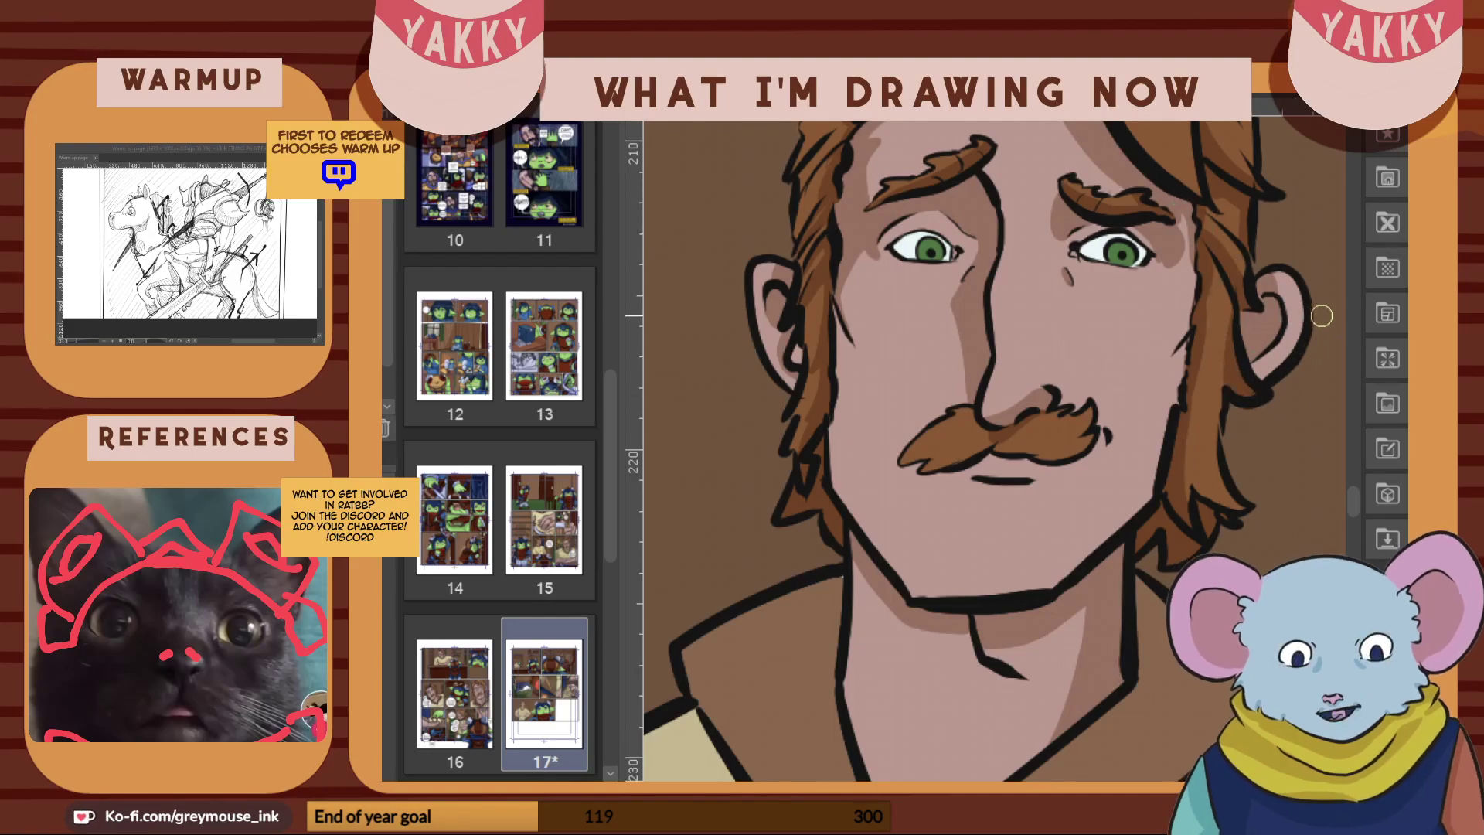
Shade the man's brown collar along its lower outer edge on one side and beside the neck on the other
mouse_move(1347, 492)
left_mouse_down()
mouse_move(1356, 478)
mouse_move(1360, 505)
left_mouse_up()
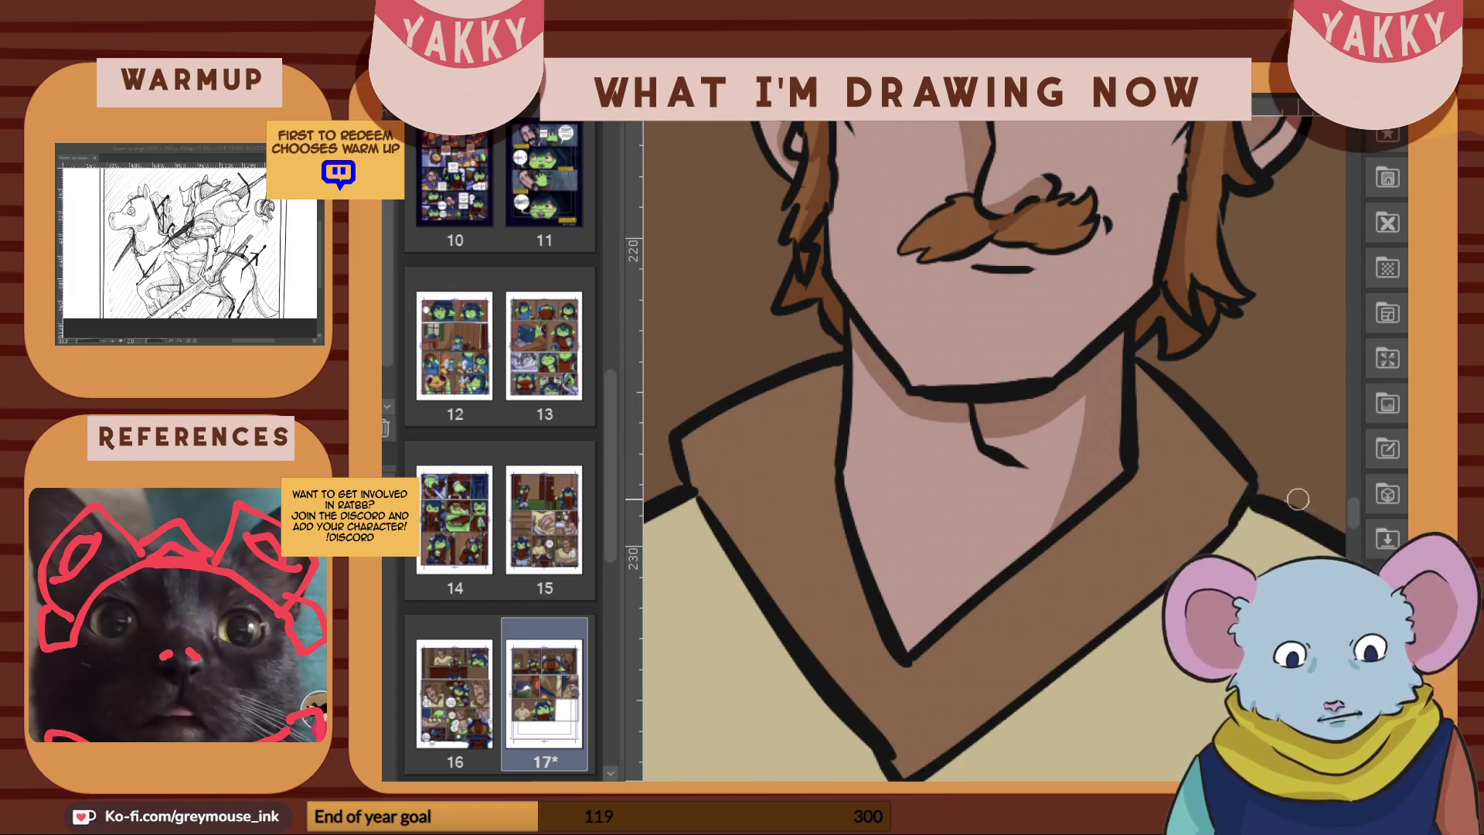
mouse_move(1246, 489)
left_mouse_down()
mouse_move(916, 734)
mouse_move(897, 770)
mouse_move(967, 706)
mouse_move(924, 729)
mouse_move(1055, 632)
mouse_move(923, 761)
mouse_move(1105, 611)
mouse_move(1060, 632)
mouse_move(1227, 513)
mouse_move(1064, 650)
left_mouse_up()
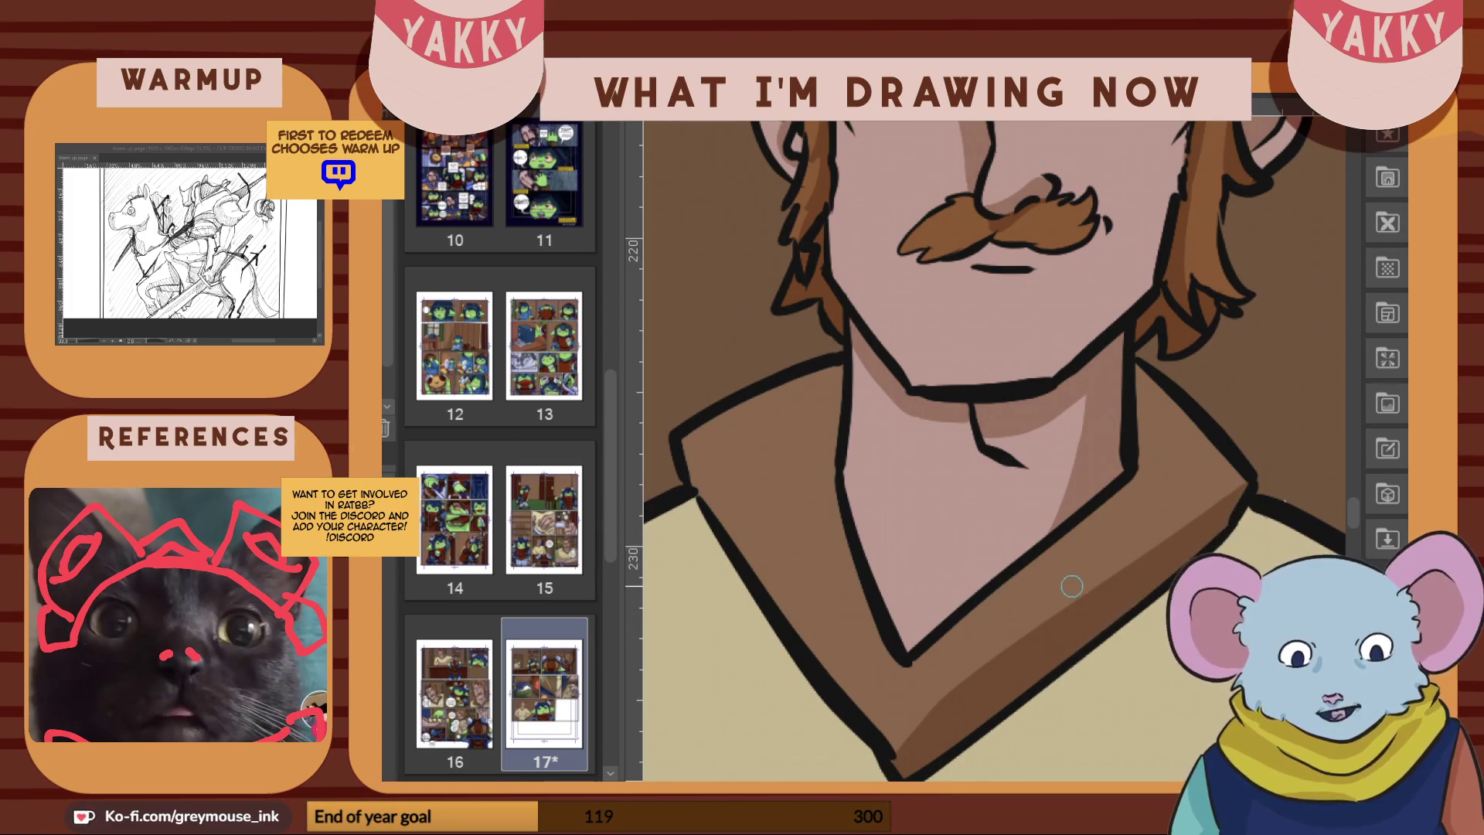
mouse_move(769, 386)
left_mouse_down()
mouse_move(902, 673)
mouse_move(841, 565)
mouse_move(835, 490)
left_mouse_up()
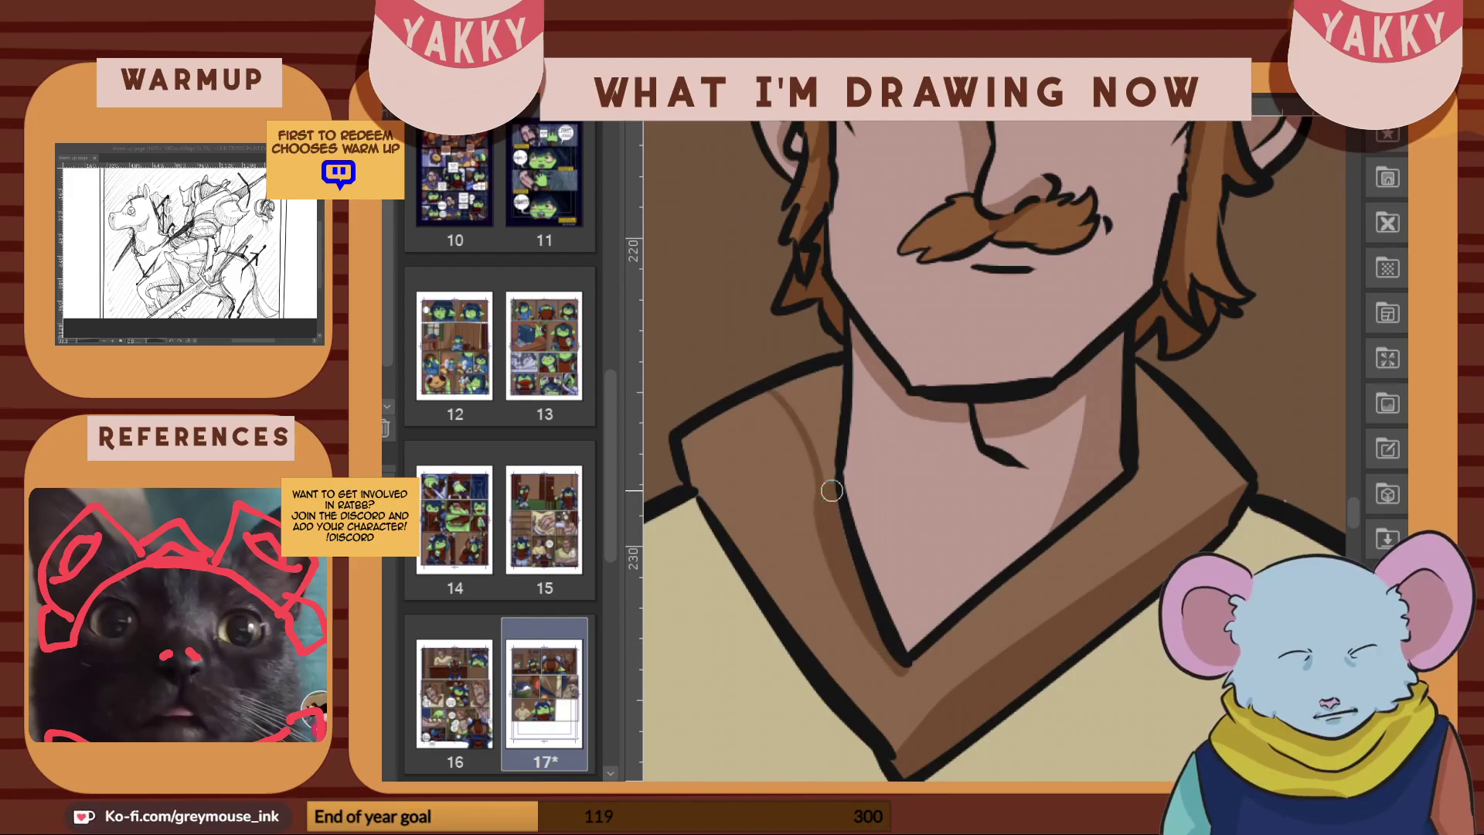
mouse_move(835, 439)
left_mouse_down()
mouse_move(842, 370)
mouse_move(783, 387)
mouse_move(826, 468)
left_mouse_up()
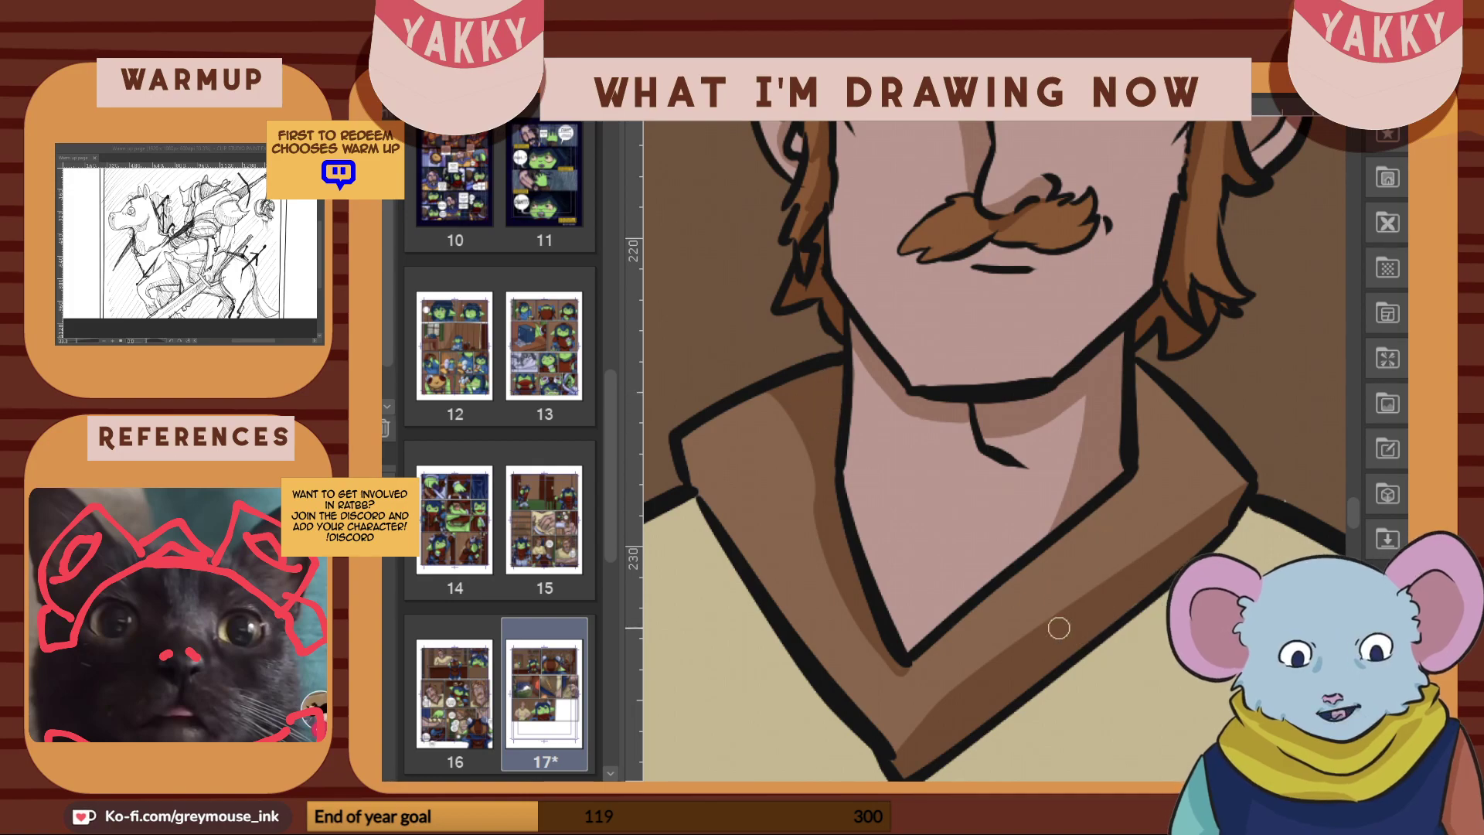
Shade the man's skin inside the V-shaped neckline, along both edges of the collar down to its point
left_click_drag(863, 538, 954, 602)
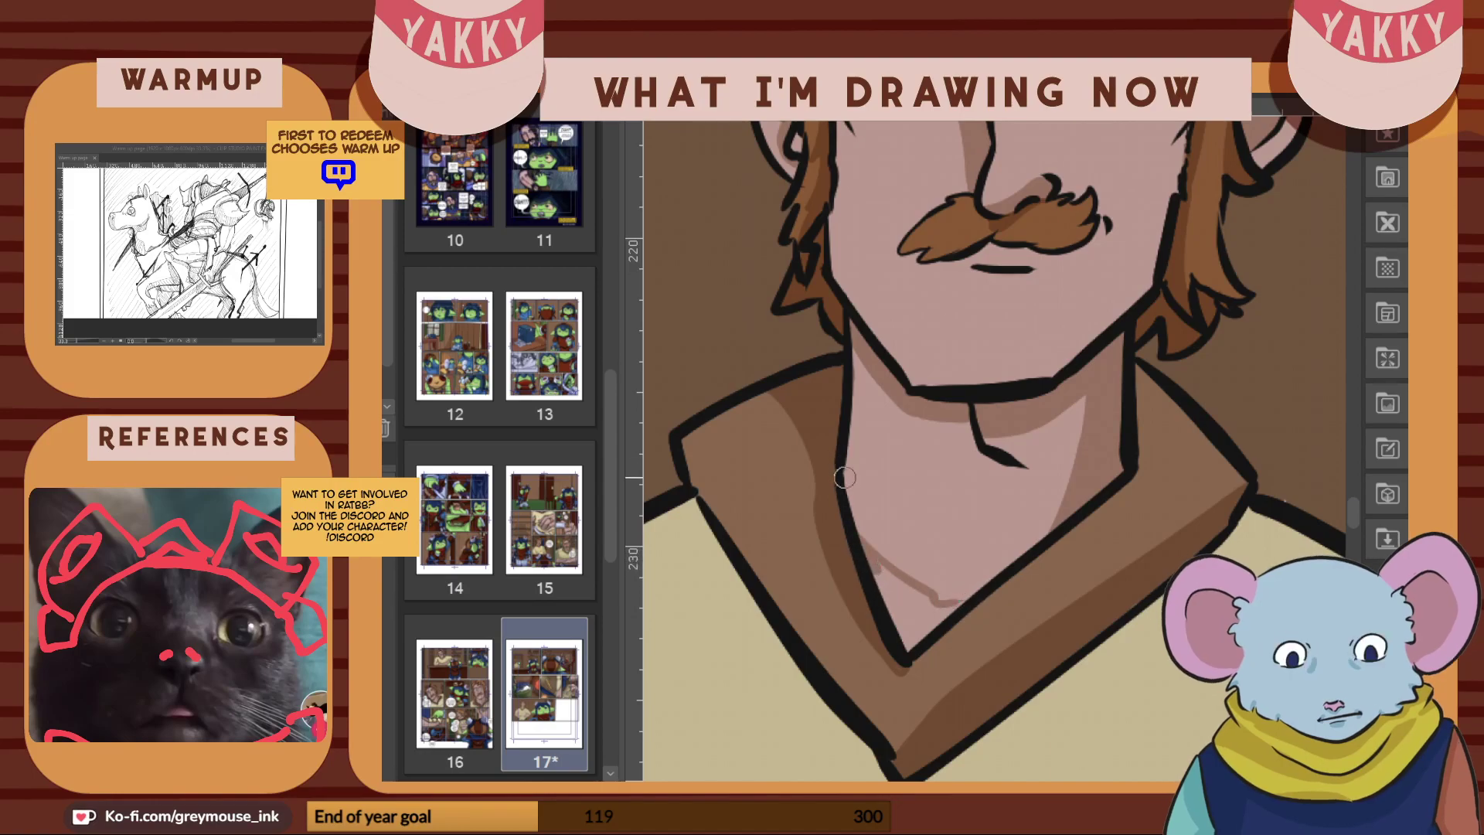
mouse_move(881, 574)
left_mouse_down()
mouse_move(963, 603)
mouse_move(882, 610)
mouse_move(883, 588)
mouse_move(907, 643)
mouse_move(893, 592)
mouse_move(912, 621)
left_mouse_up()
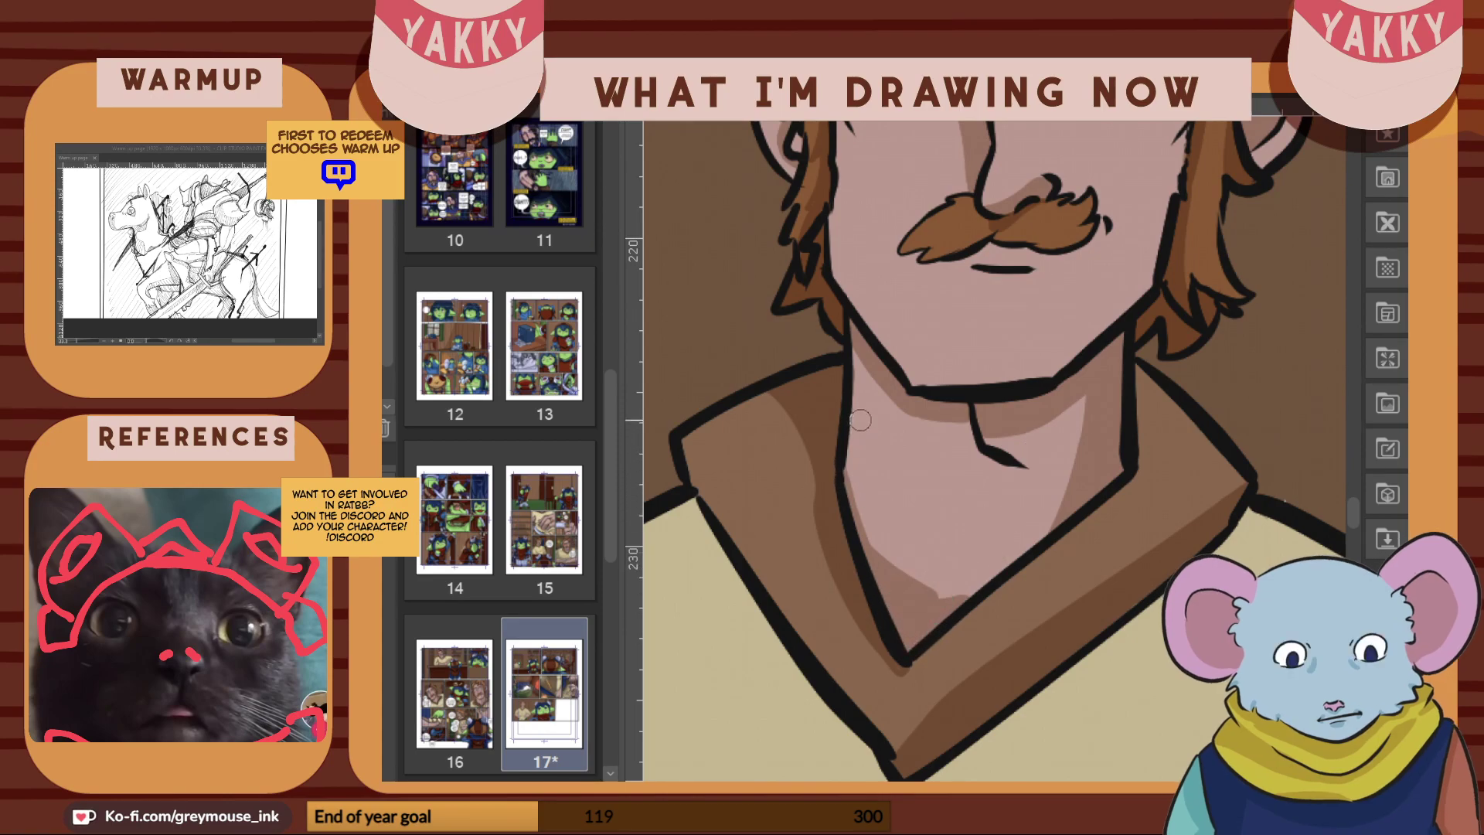
mouse_move(1071, 497)
left_mouse_down()
mouse_move(935, 621)
mouse_move(948, 618)
mouse_move(917, 616)
mouse_move(942, 612)
mouse_move(1052, 518)
left_mouse_up()
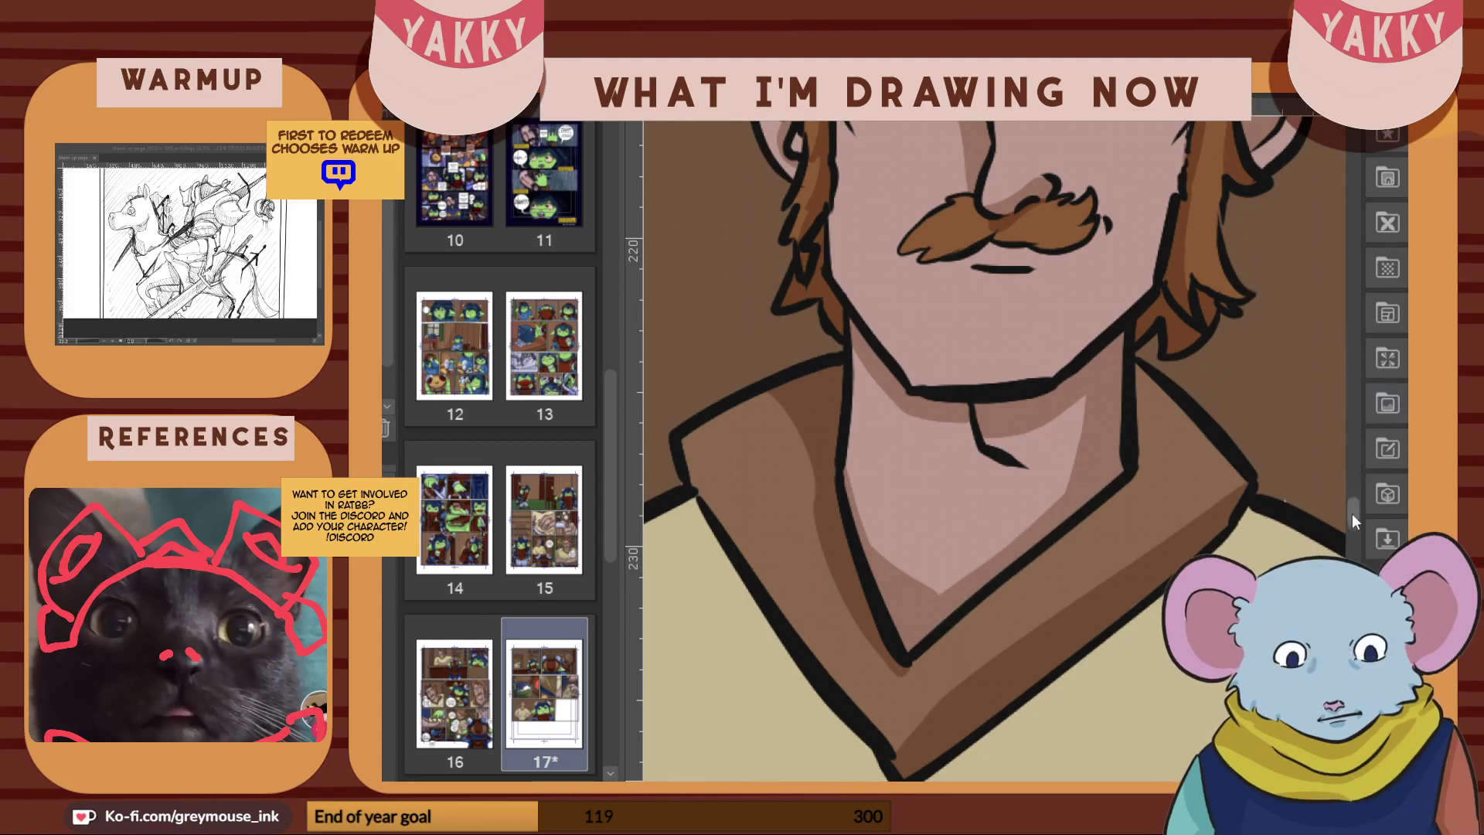
Paint the collar's cast shadow on the man's cream shirt, from the collar's point across to the left shoulder
scroll(1343, 507, "down", 2)
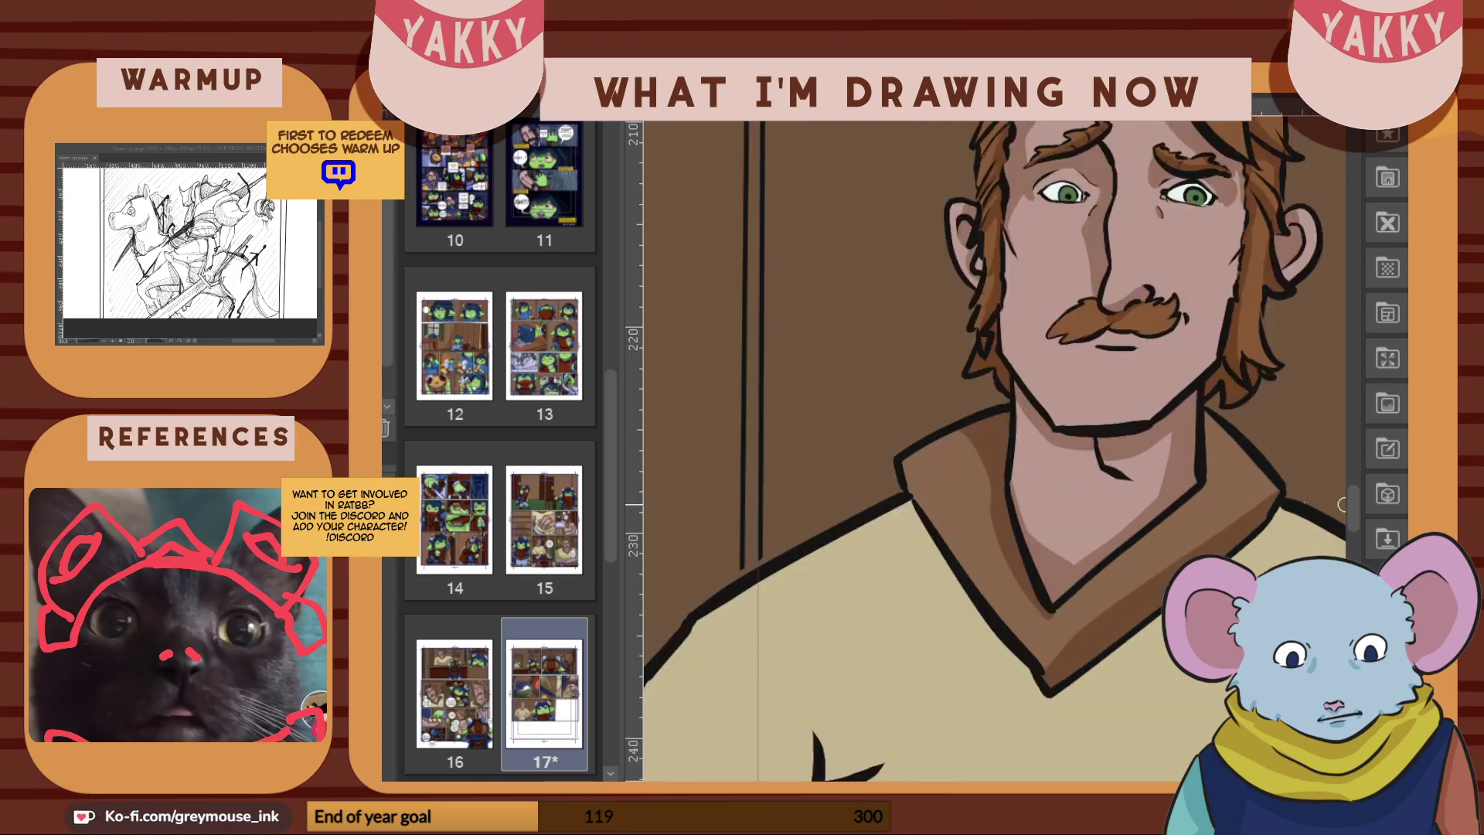
left_click_drag(1353, 509, 1359, 531)
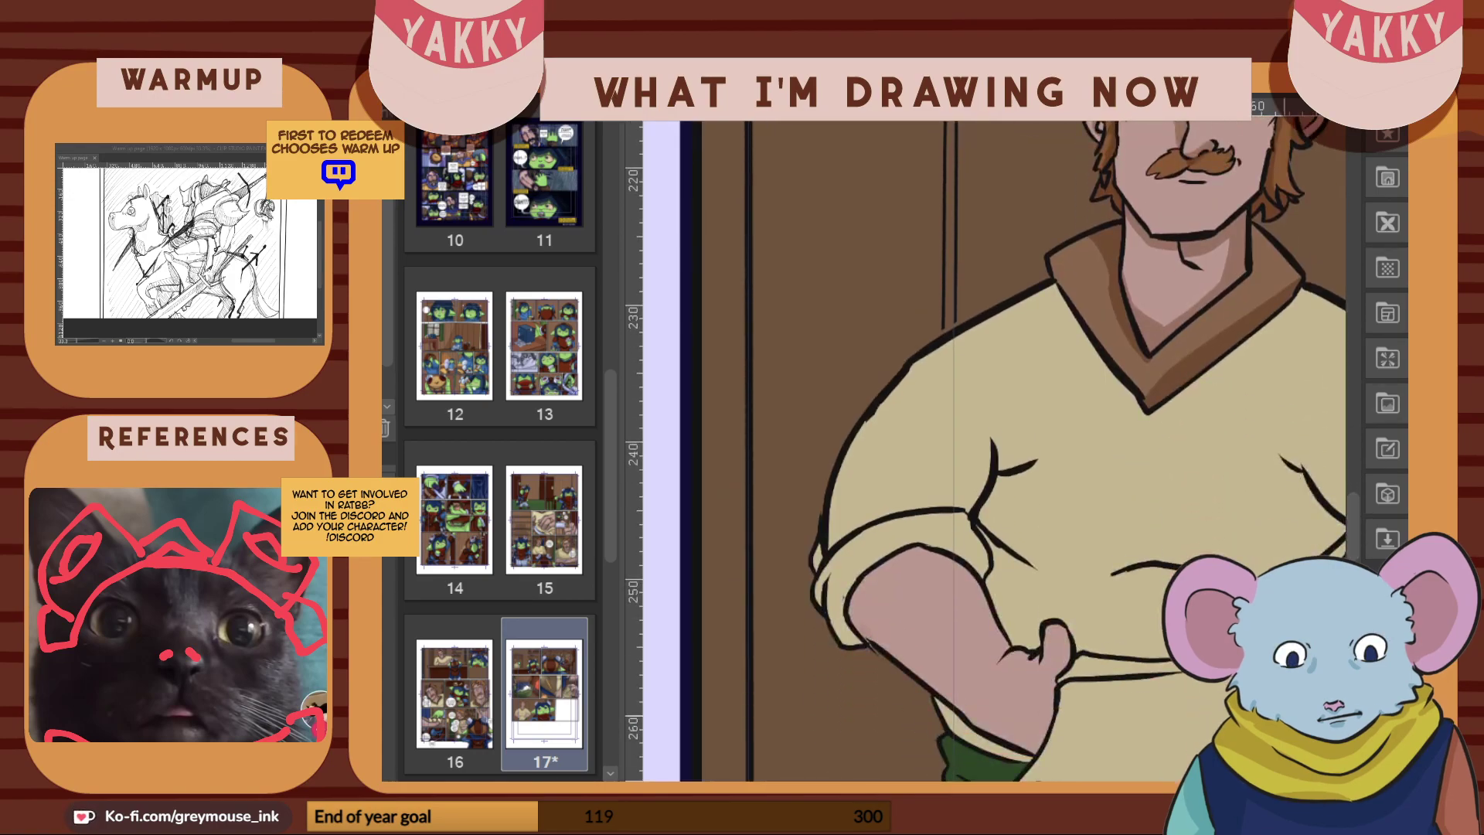
scroll(994, 448, "right", 5)
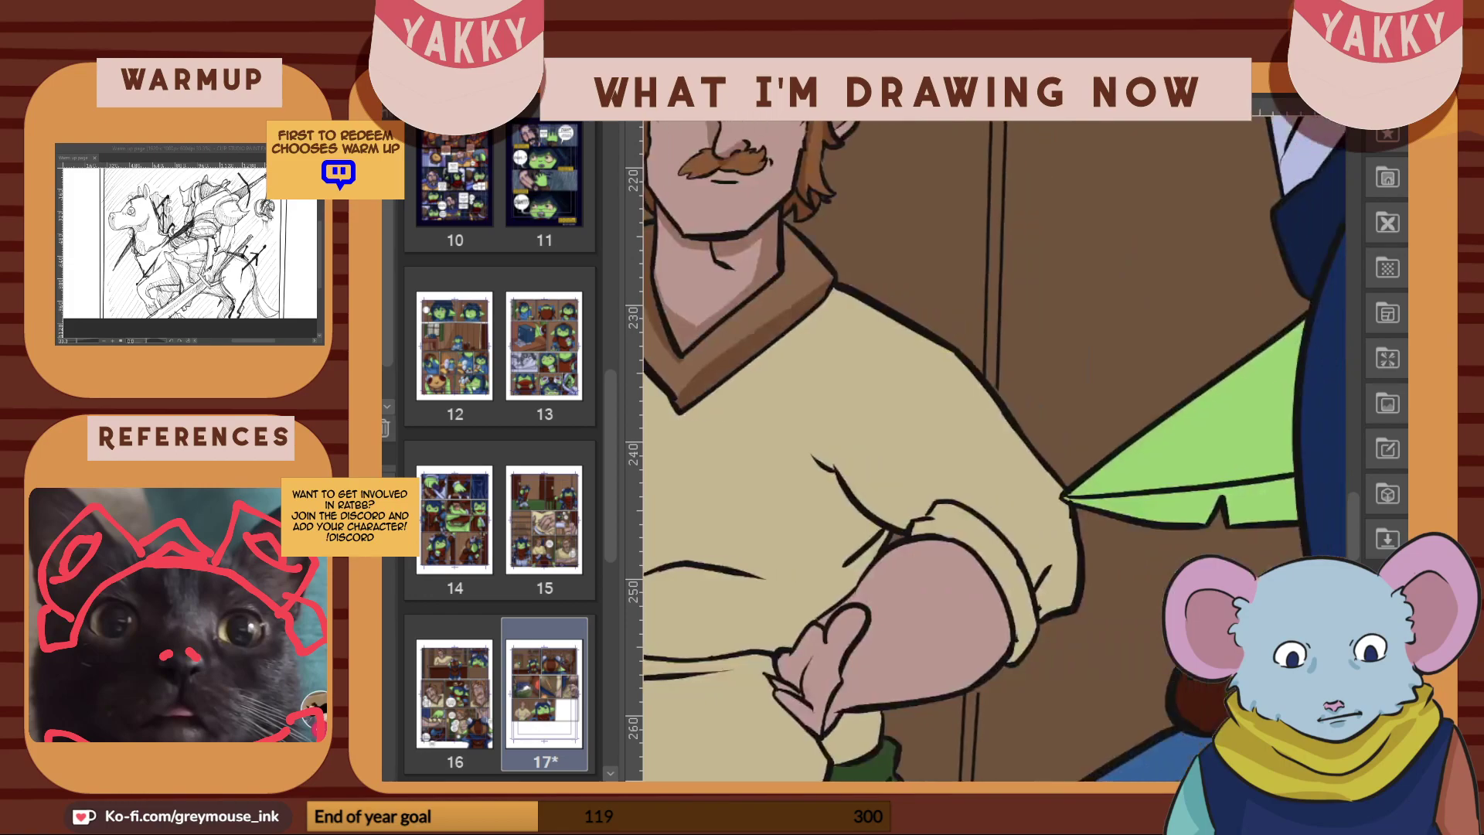
scroll(1151, 765, "left", 1)
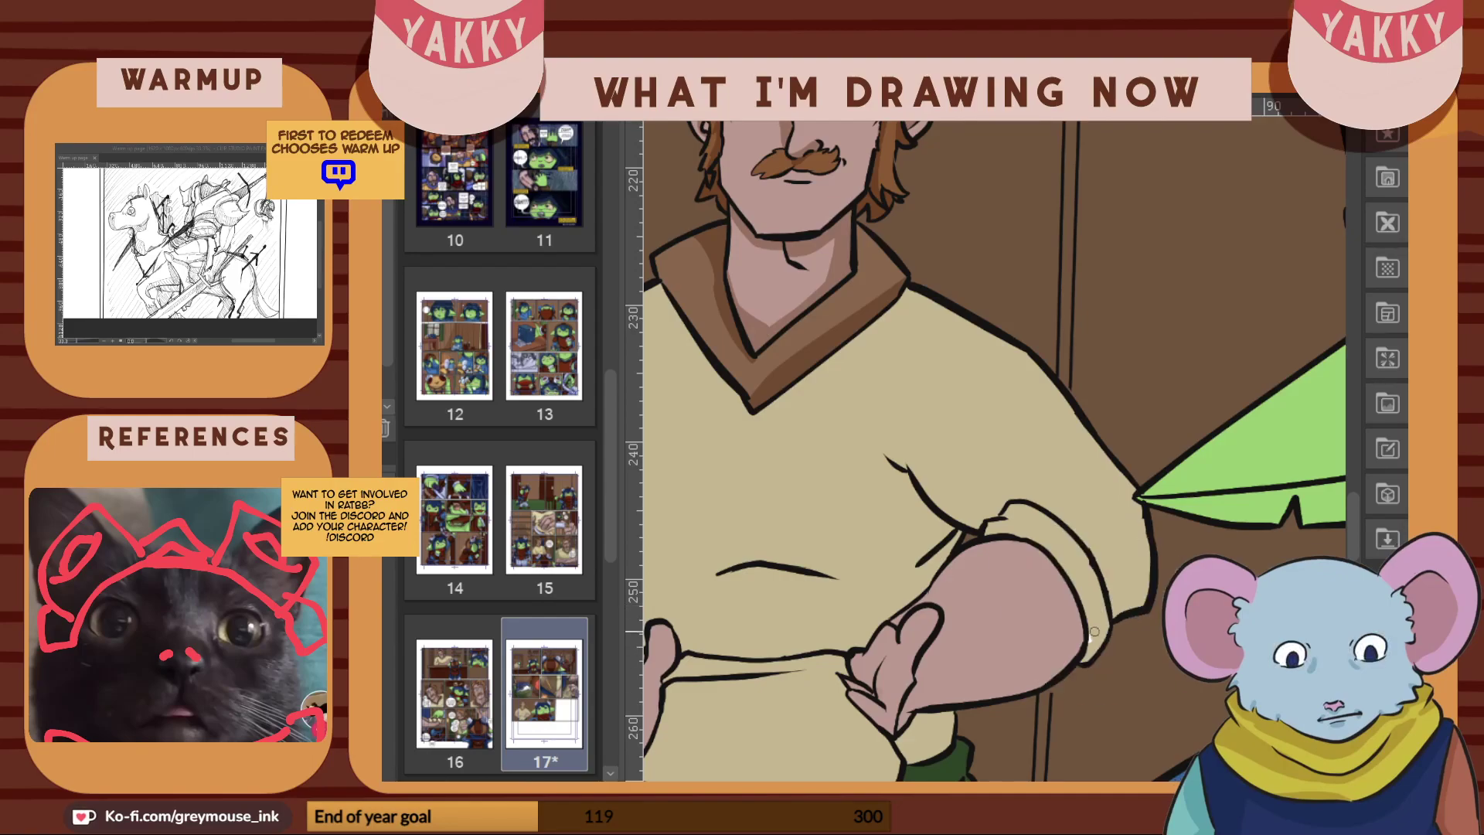
scroll(995, 450, "left", 5)
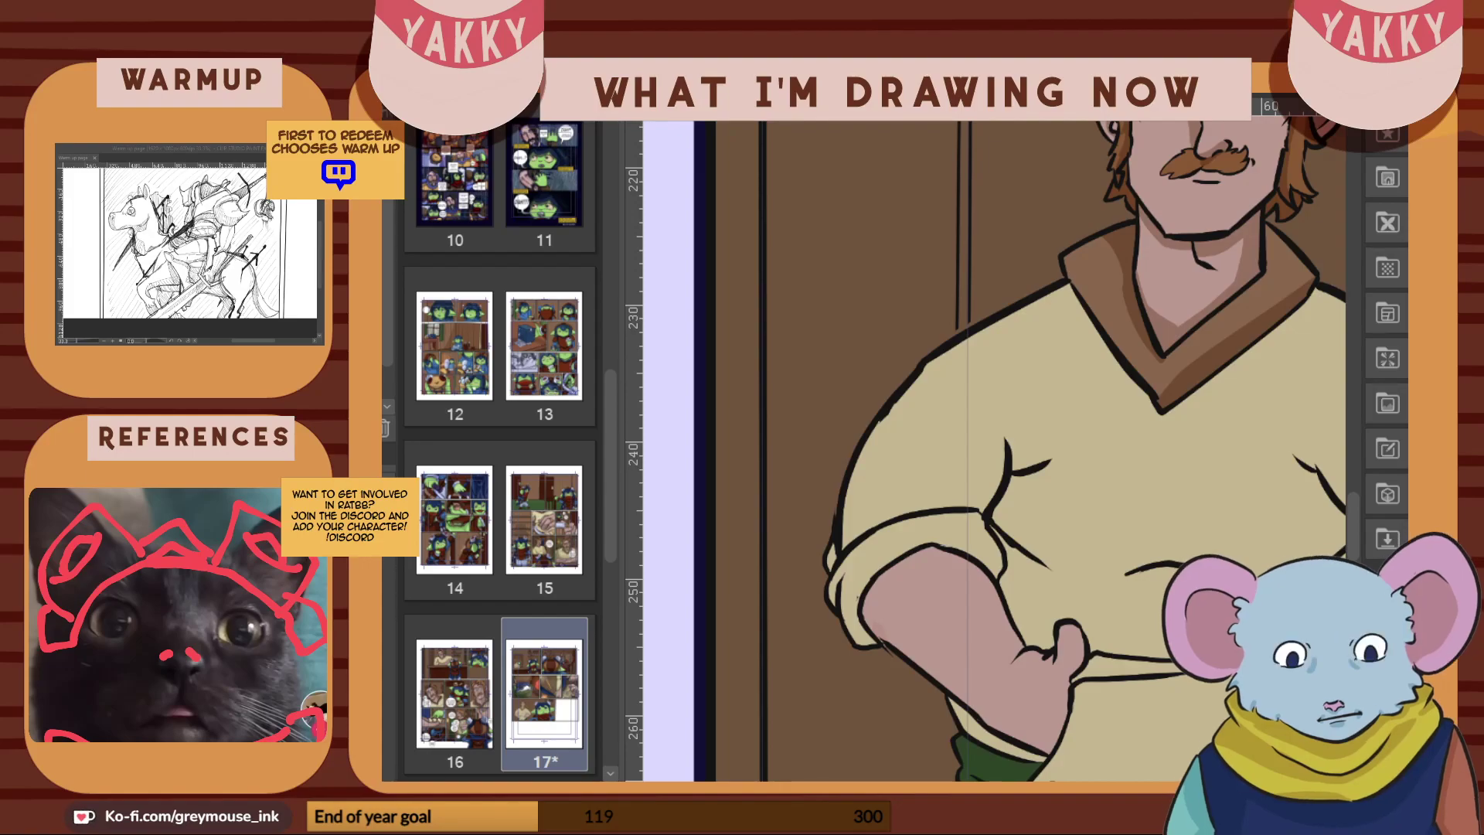
scroll(1070, 753, "right", 6)
scroll(1069, 753, "left", 4)
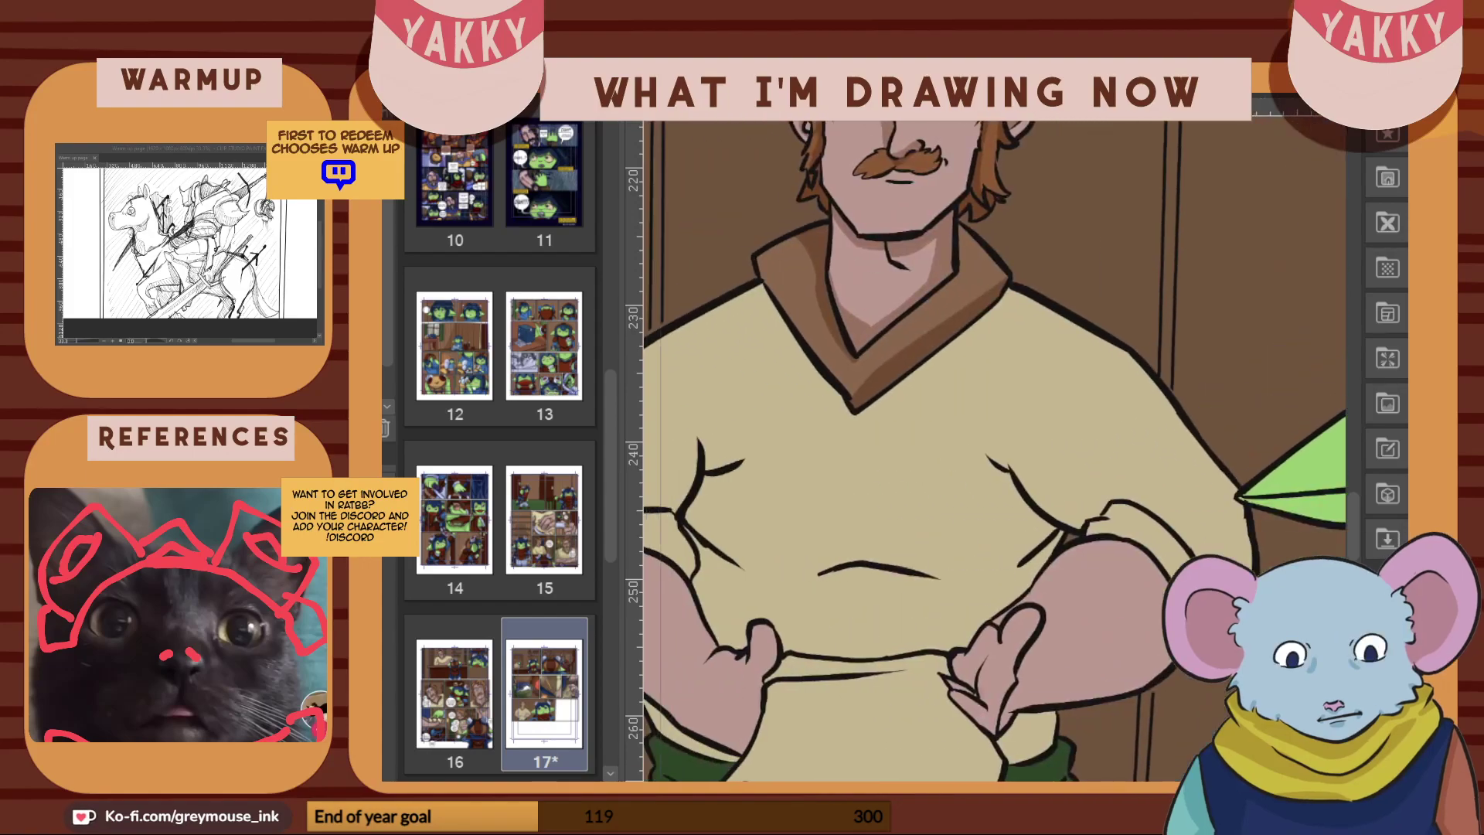
left_click_drag(1010, 409, 1157, 363)
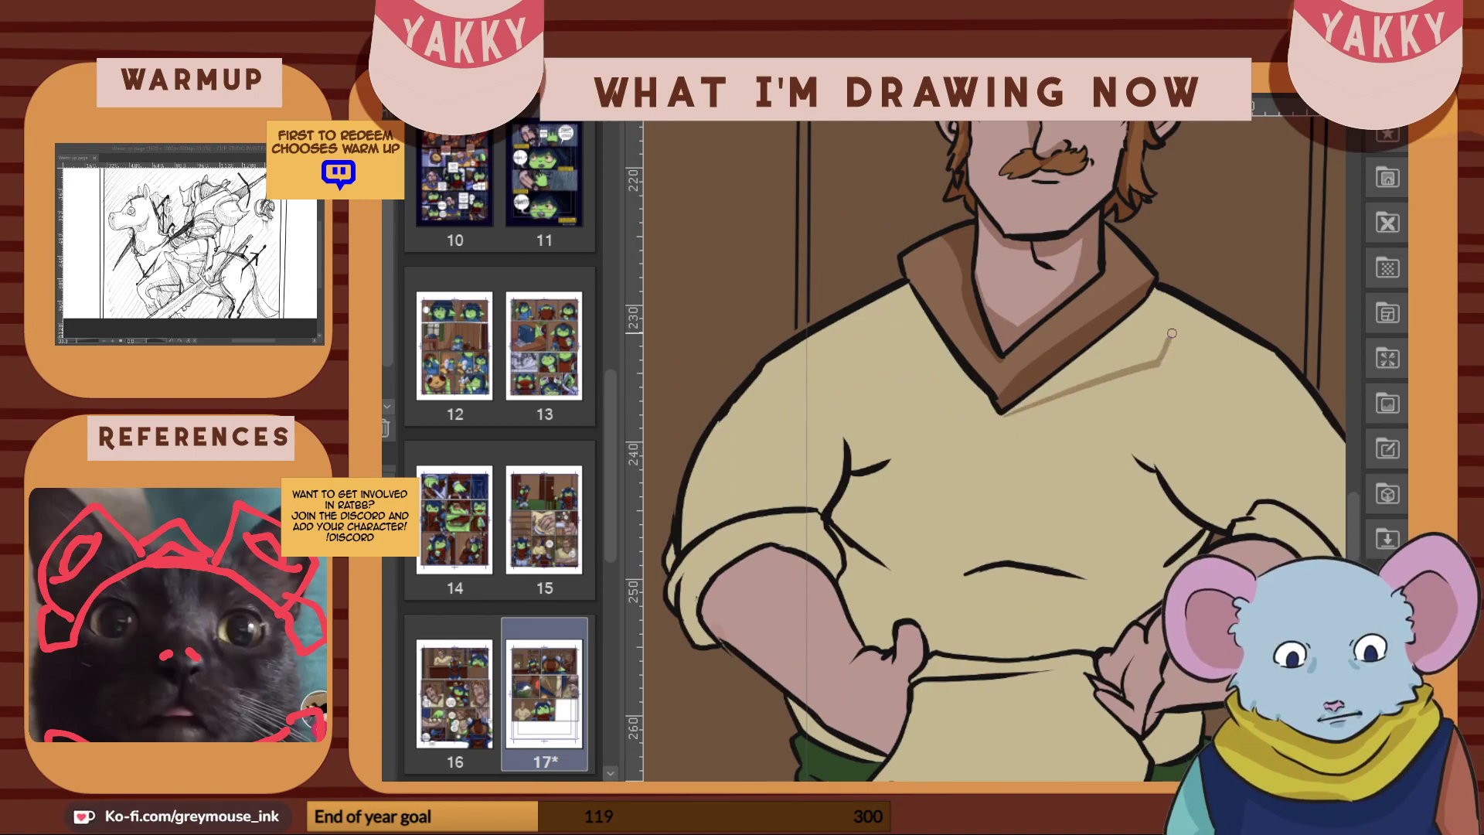
left_click_drag(1175, 338, 1283, 365)
mouse_move(999, 413)
left_mouse_down()
mouse_move(1121, 362)
mouse_move(1044, 392)
mouse_move(1153, 297)
left_mouse_up()
left_click_drag(1074, 368, 1150, 351)
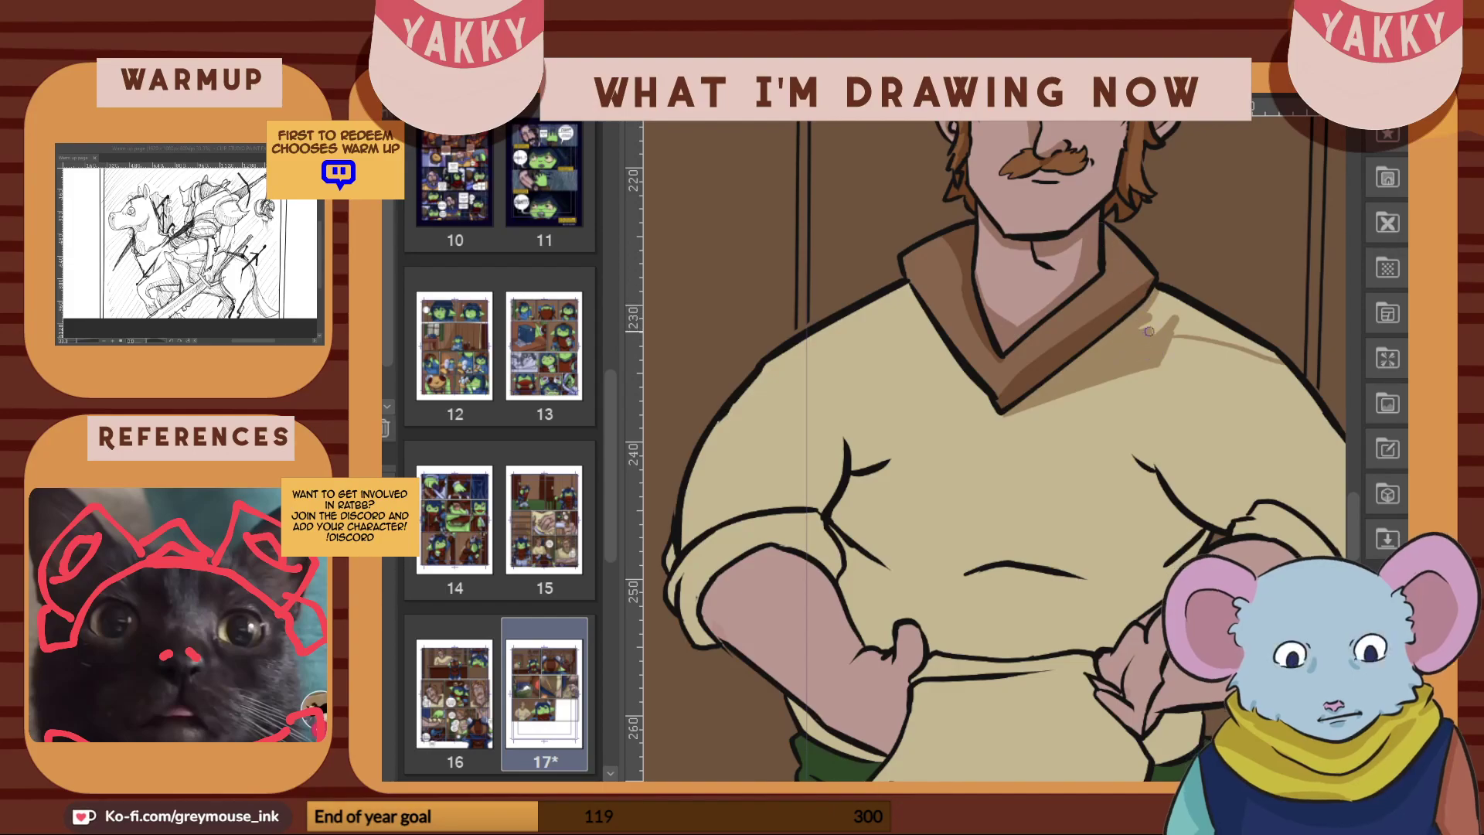
mouse_move(1151, 336)
left_mouse_down()
mouse_move(1191, 314)
mouse_move(1160, 296)
mouse_move(1208, 317)
mouse_move(1158, 290)
mouse_move(1279, 358)
mouse_move(1193, 332)
left_mouse_up()
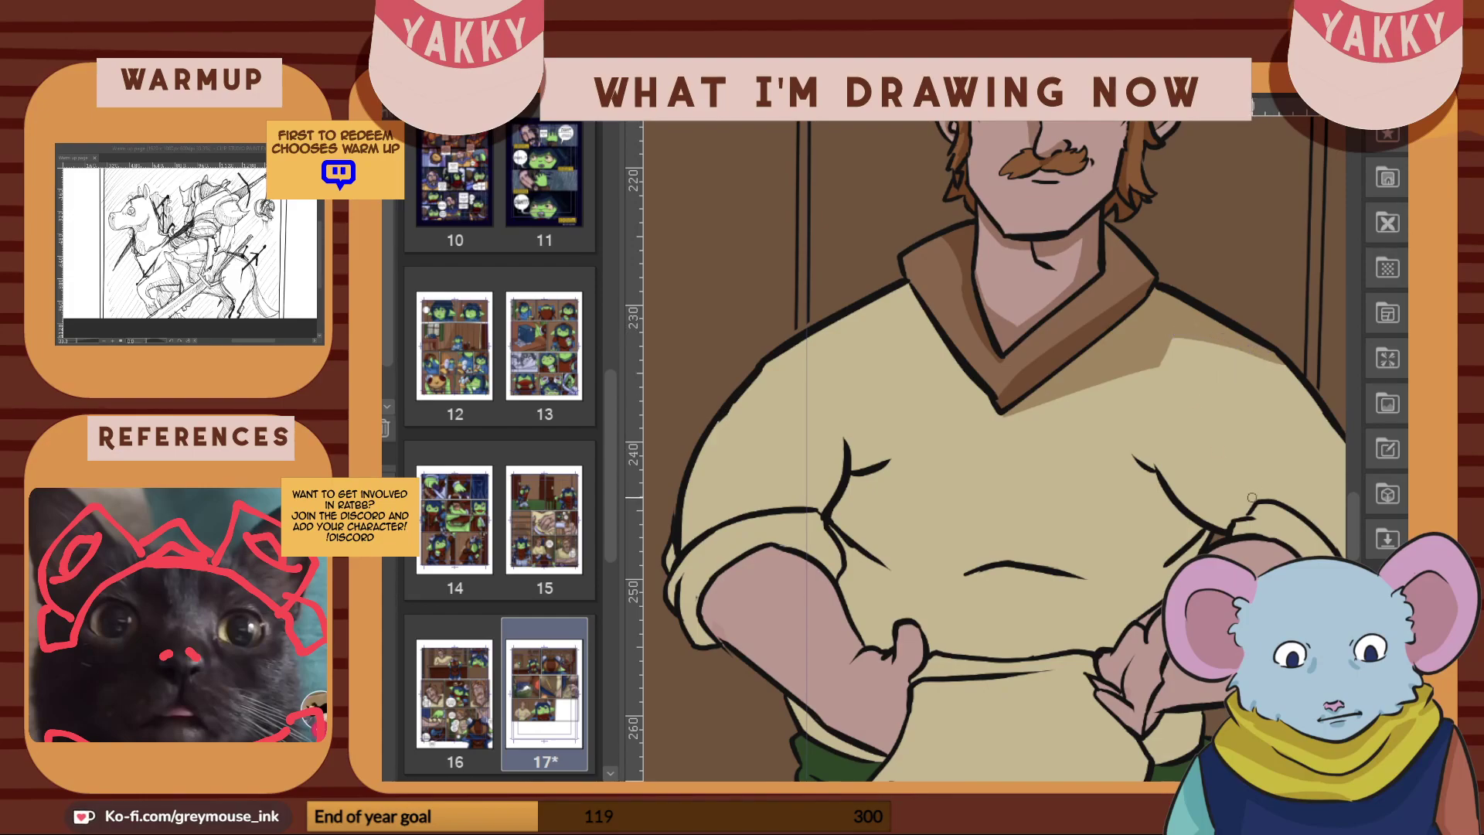
Shade the shirt around the man's left armpit fold and down the side of his torso to the hand on his hip
mouse_move(1257, 500)
left_mouse_down()
mouse_move(1185, 426)
mouse_move(1130, 433)
mouse_move(1184, 502)
mouse_move(1225, 525)
mouse_move(1251, 506)
mouse_move(1221, 505)
mouse_move(1210, 494)
mouse_move(1235, 503)
mouse_move(1190, 472)
mouse_move(1209, 488)
mouse_move(1181, 440)
mouse_move(1143, 439)
mouse_move(1204, 503)
left_mouse_up()
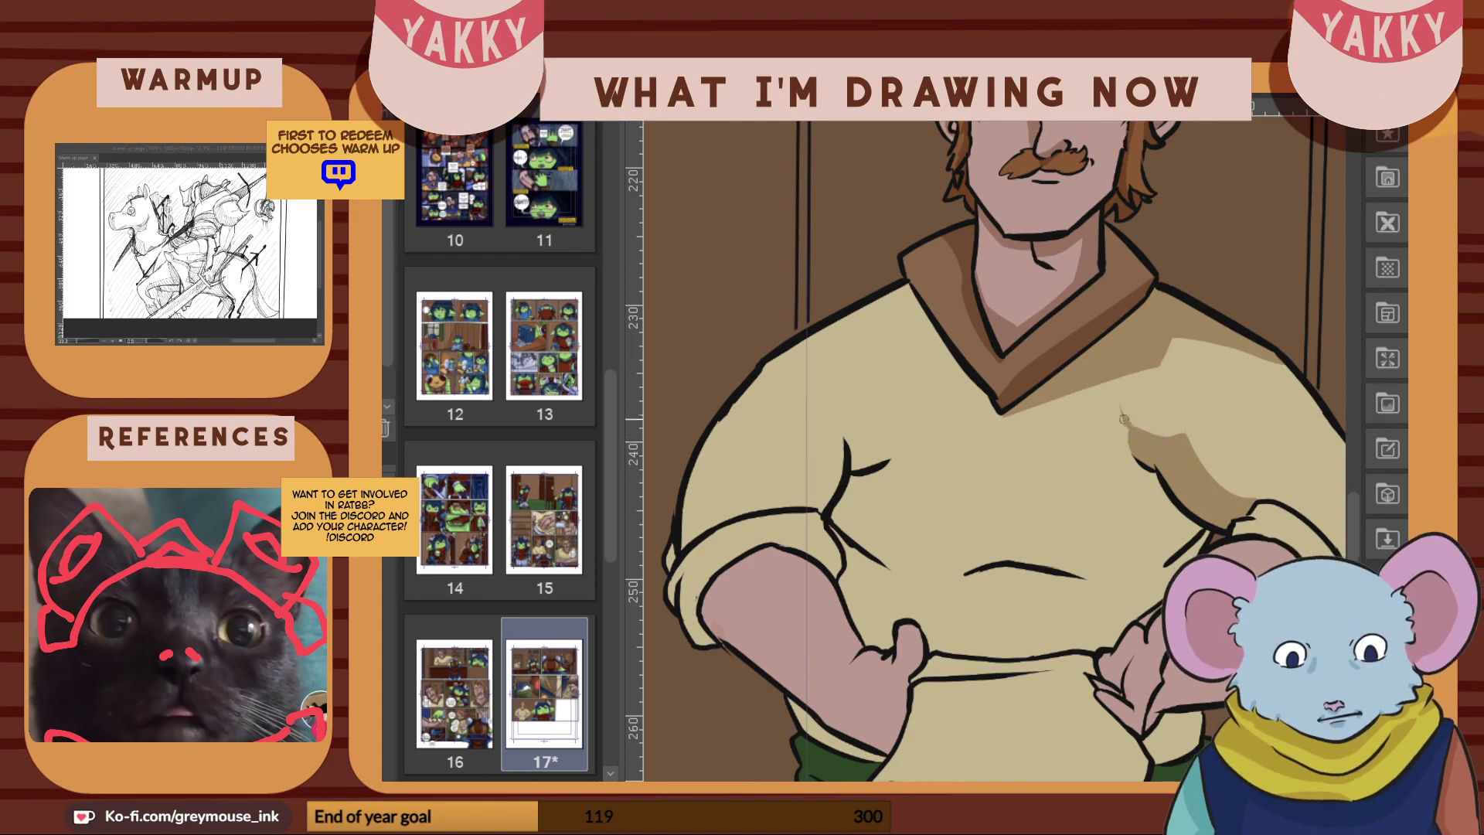
left_click_drag(1148, 466, 1110, 408)
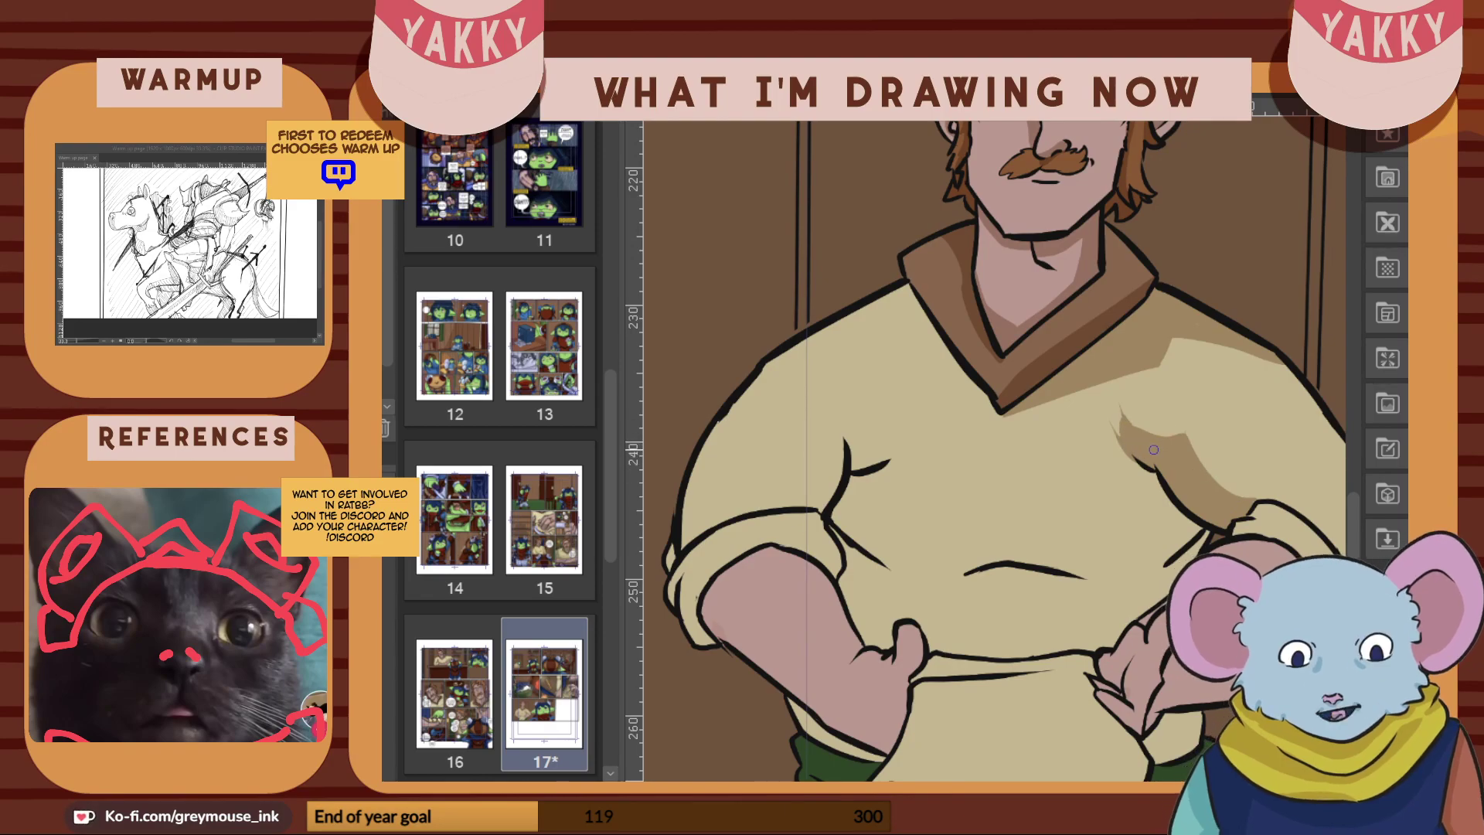
mouse_move(1156, 469)
left_mouse_down()
mouse_move(1151, 526)
mouse_move(1025, 582)
mouse_move(1097, 645)
left_mouse_up()
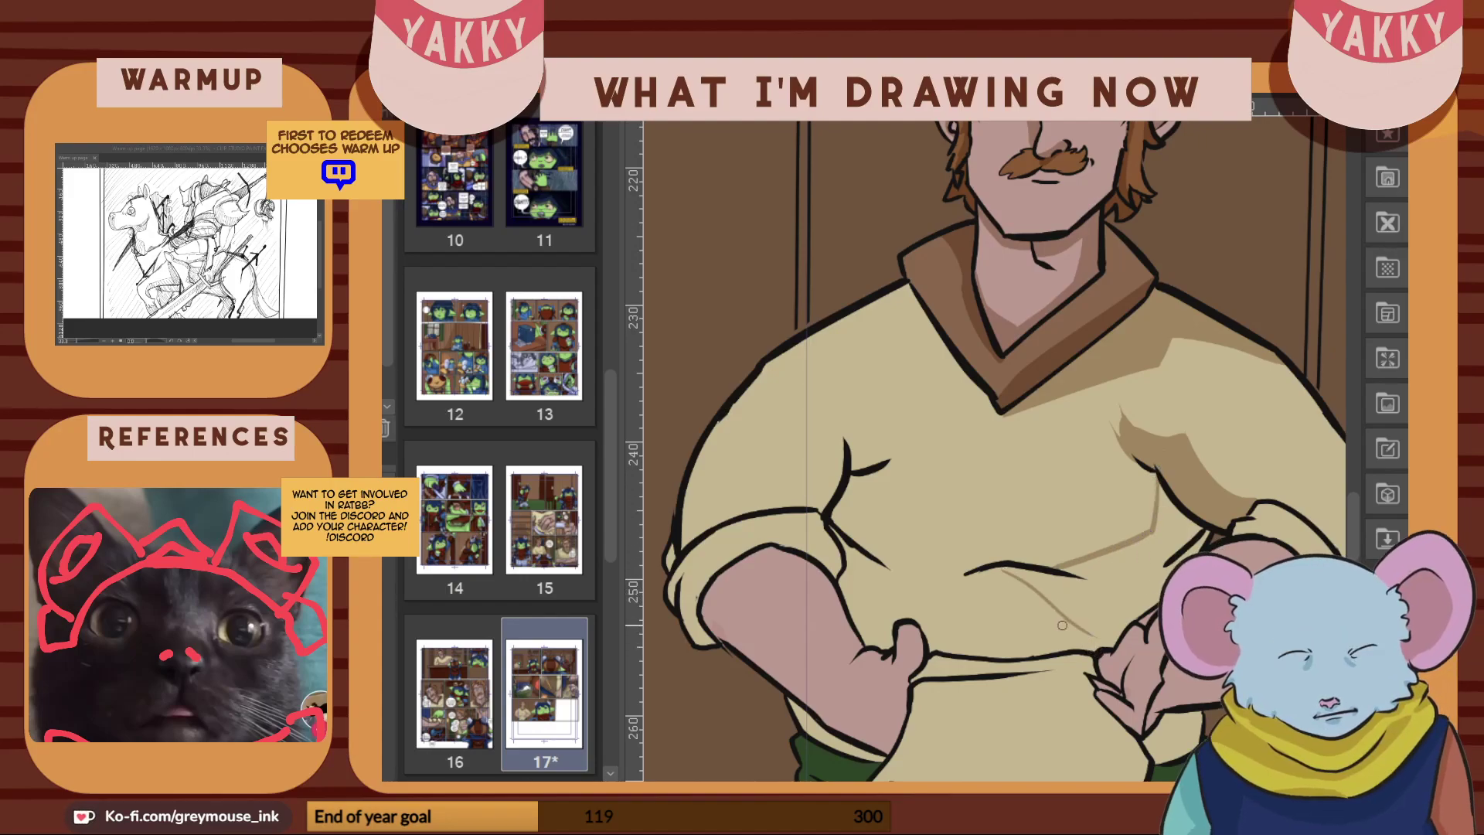
left_click_drag(997, 566, 1088, 636)
left_click_drag(1018, 568, 1084, 622)
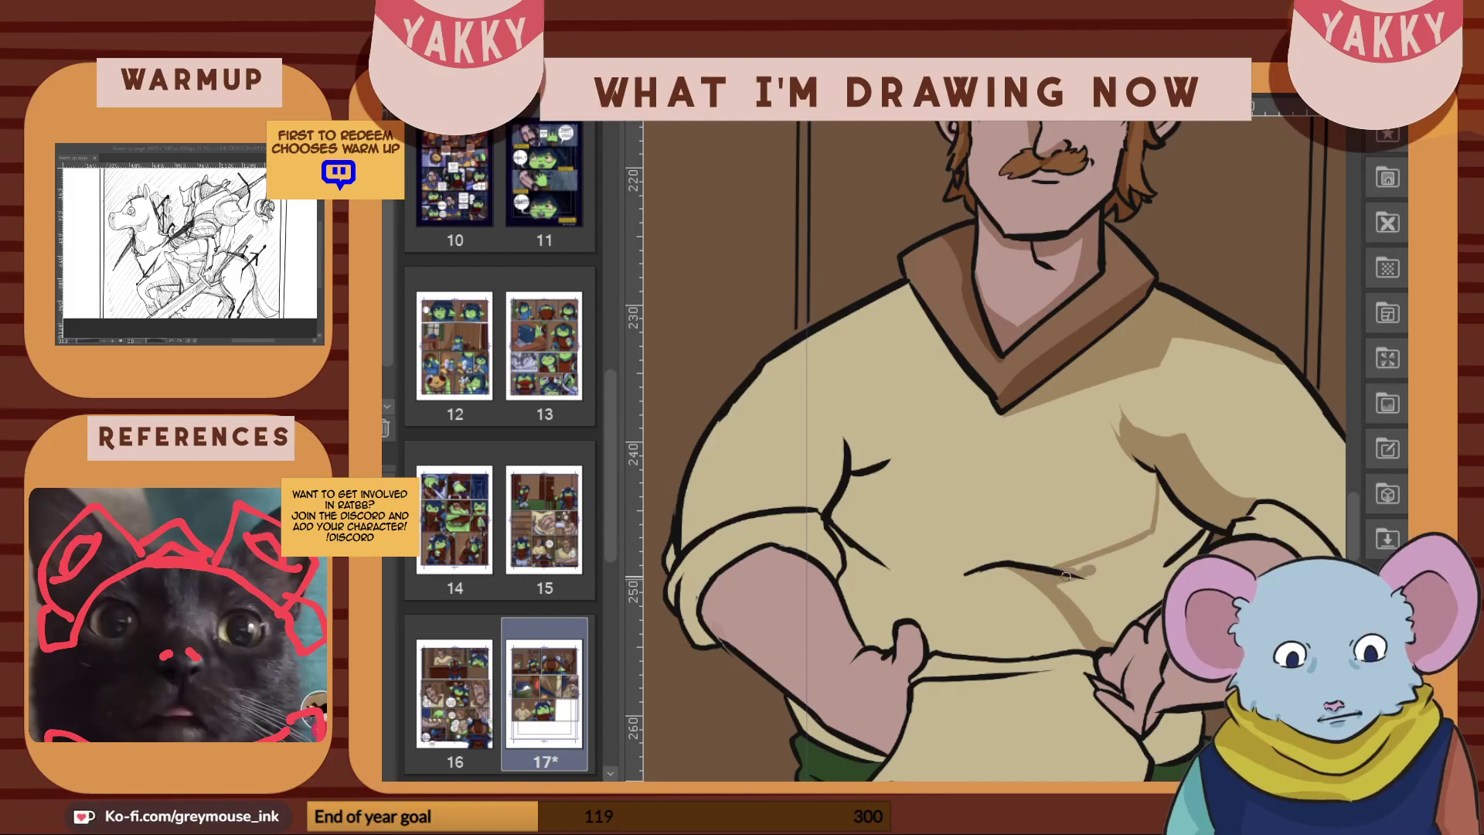
mouse_move(1073, 575)
left_mouse_down()
mouse_move(1118, 575)
mouse_move(1094, 626)
mouse_move(1166, 592)
left_mouse_up()
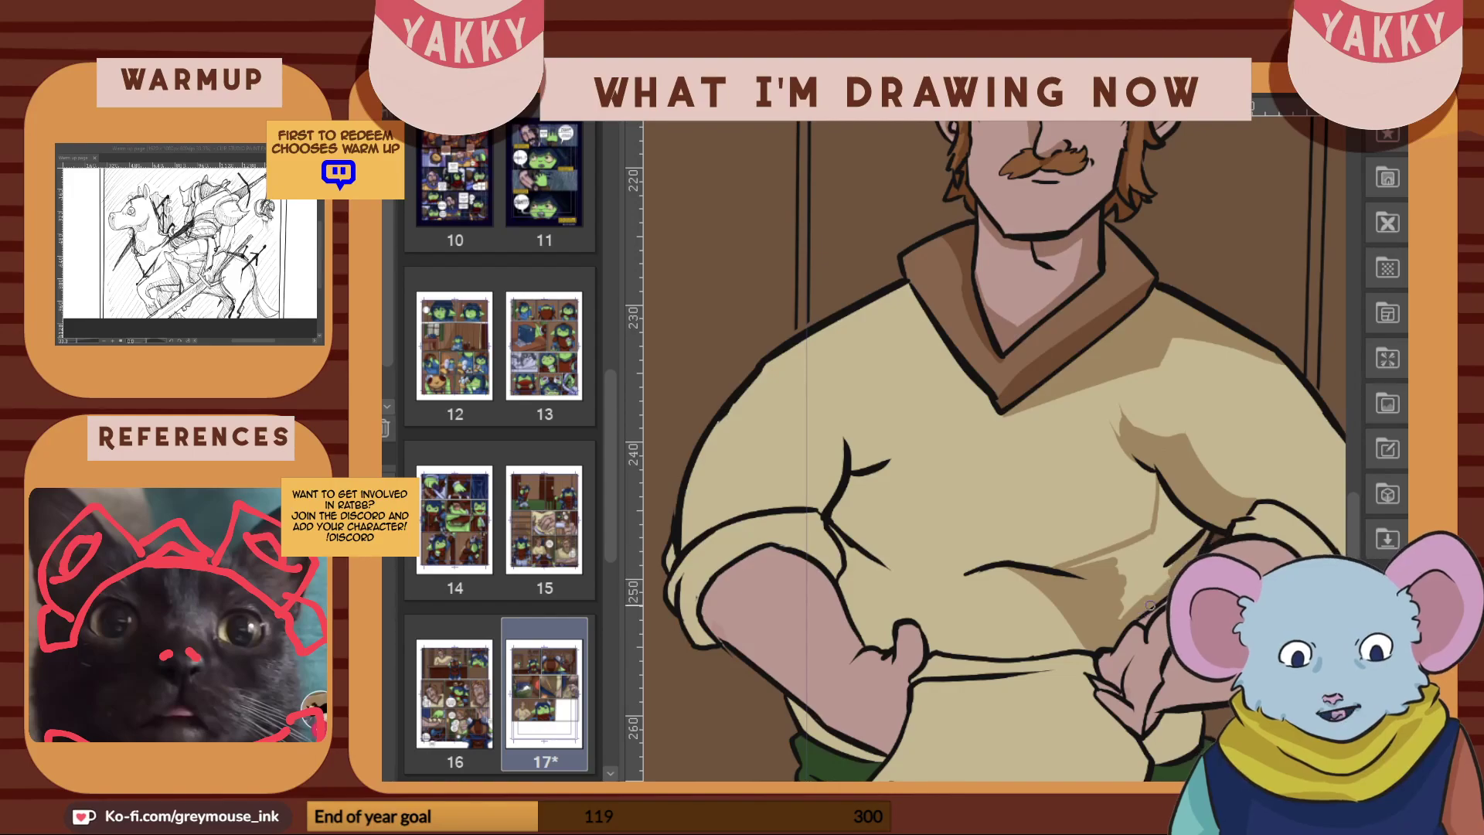
left_click_drag(1171, 572, 1075, 570)
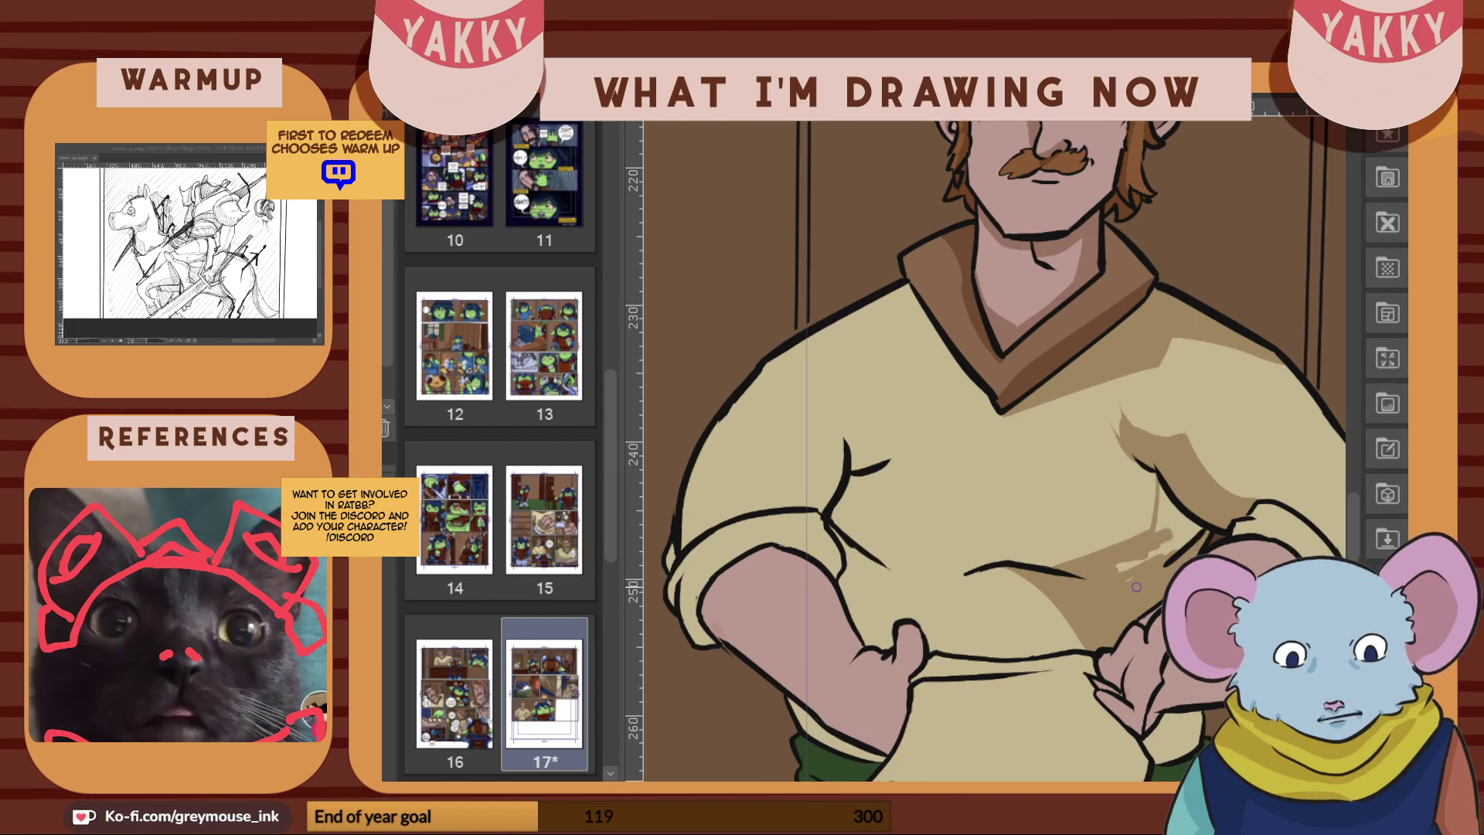
mouse_move(1117, 574)
left_mouse_down()
mouse_move(1149, 568)
mouse_move(1165, 513)
left_mouse_up()
left_click_drag(1161, 569, 1199, 535)
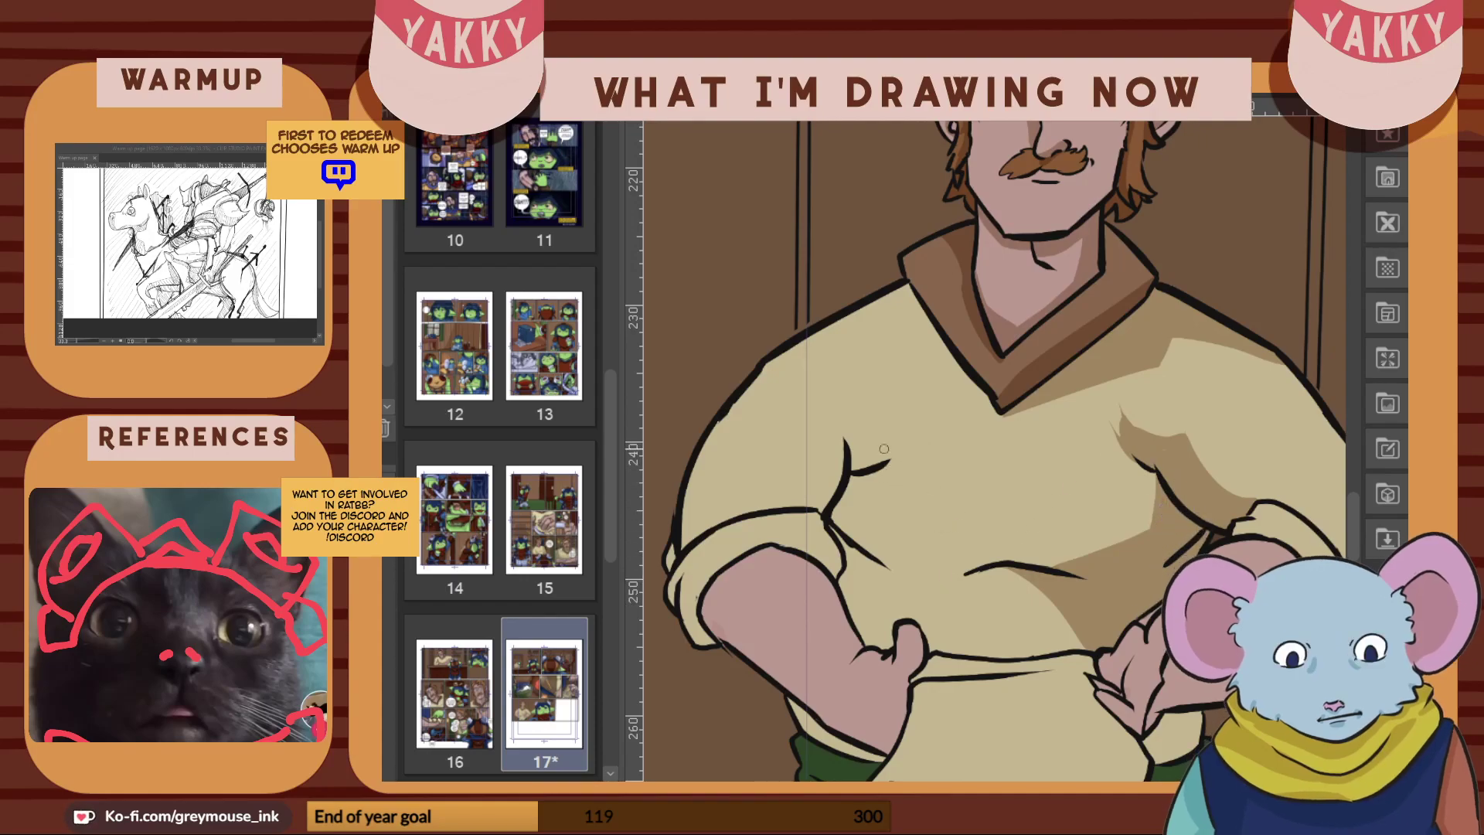
Paint the shadow across the lower chest and stomach of the man's shirt, curving around a lit area above the waist
left_click_drag(909, 544, 967, 556)
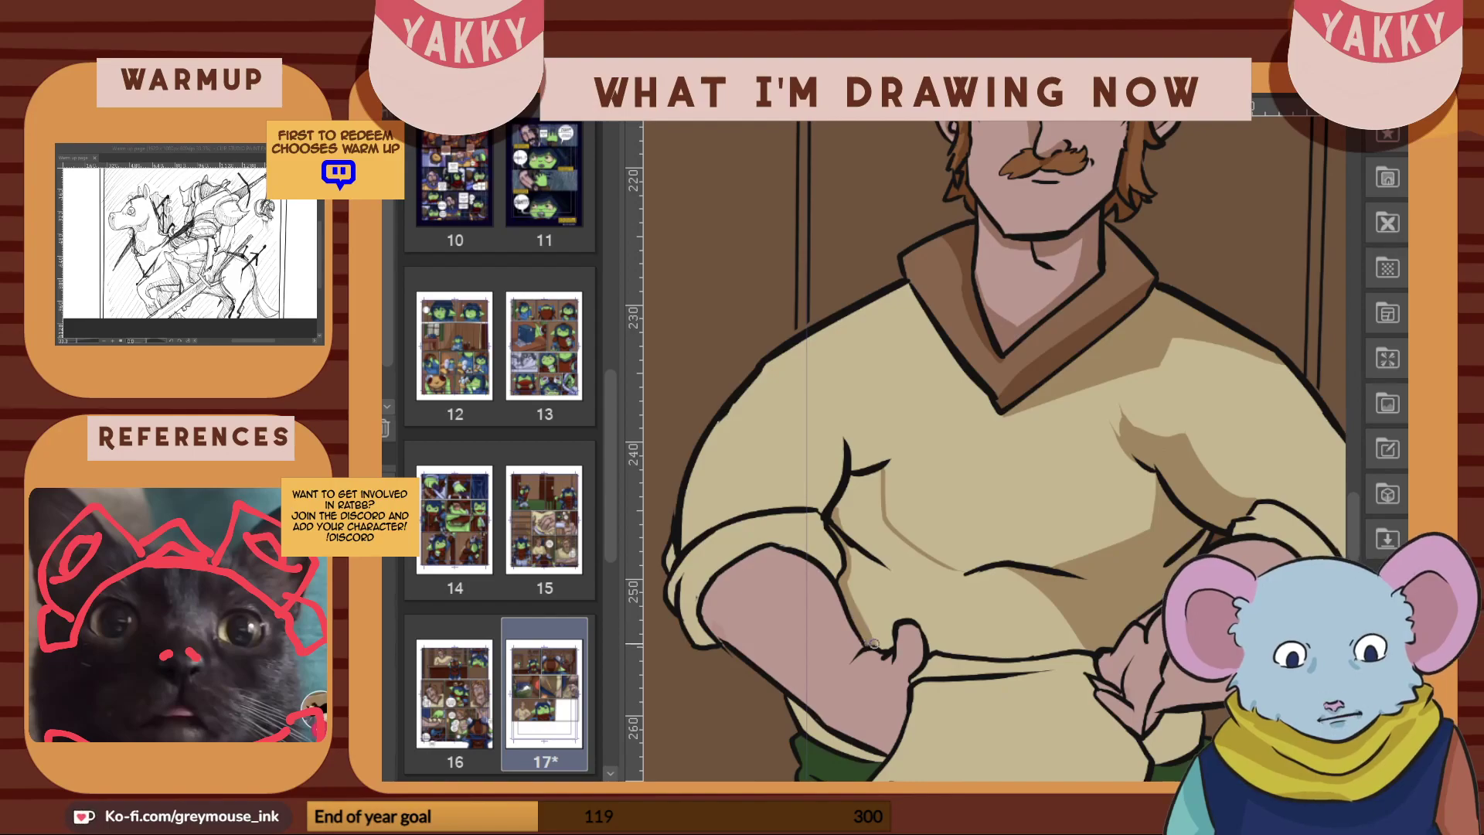
left_click_drag(1002, 572, 925, 630)
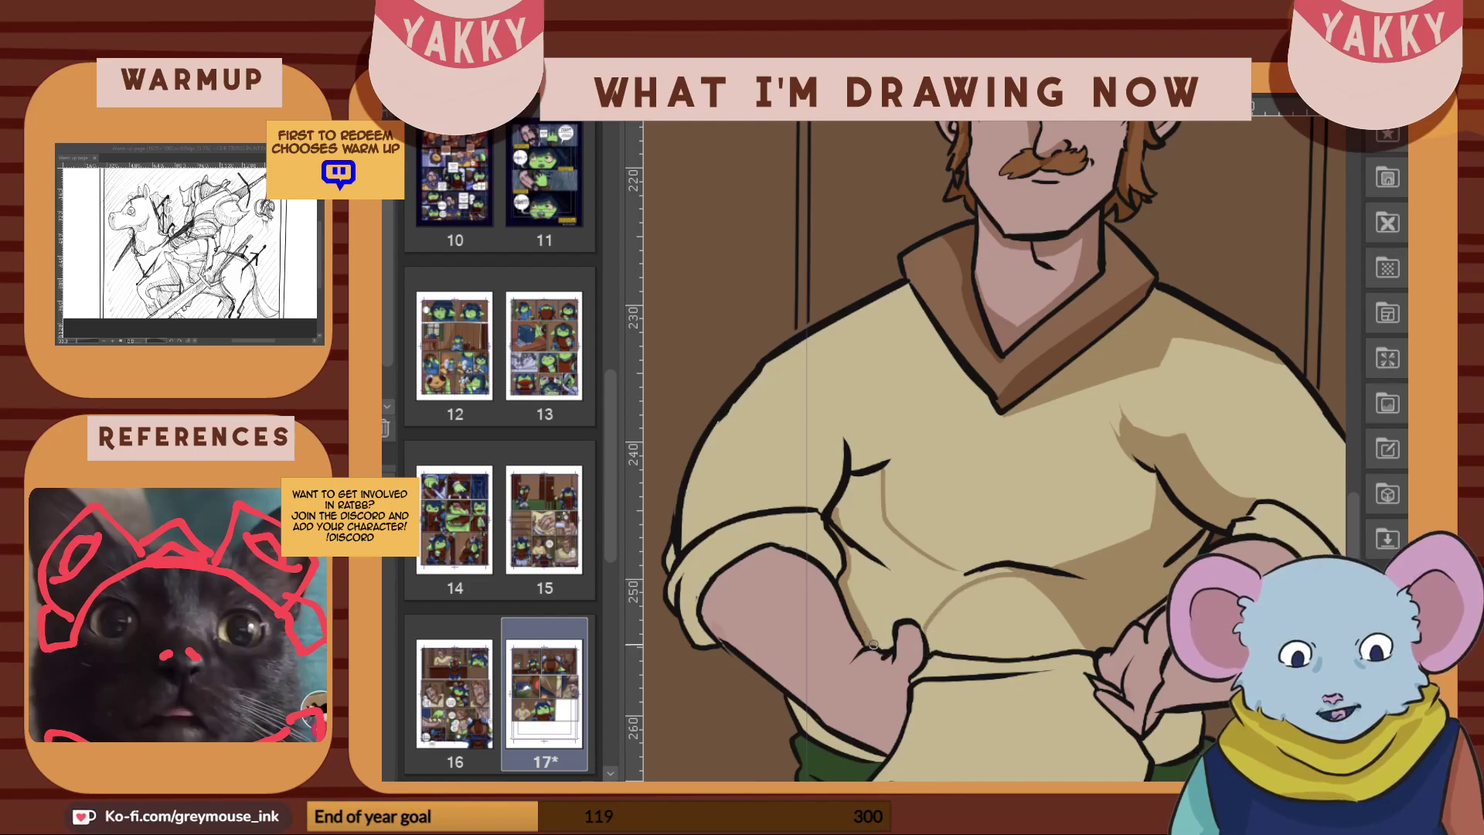
mouse_move(889, 619)
left_mouse_down()
mouse_move(923, 628)
mouse_move(940, 595)
mouse_move(926, 617)
mouse_move(964, 581)
mouse_move(1014, 568)
mouse_move(929, 622)
left_mouse_up()
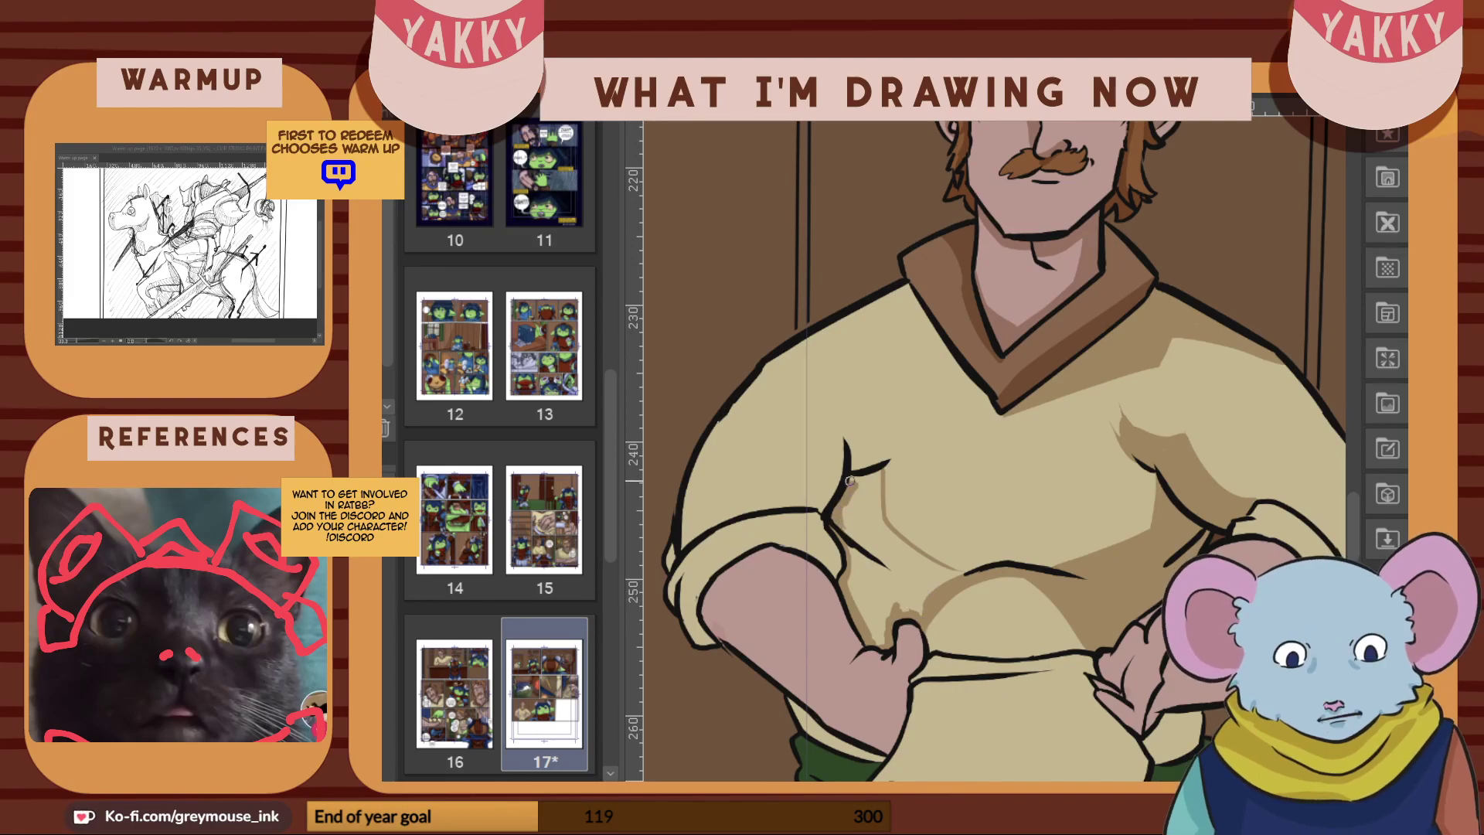
mouse_move(880, 473)
left_mouse_down()
mouse_move(875, 535)
mouse_move(877, 483)
mouse_move(881, 538)
mouse_move(959, 576)
left_mouse_up()
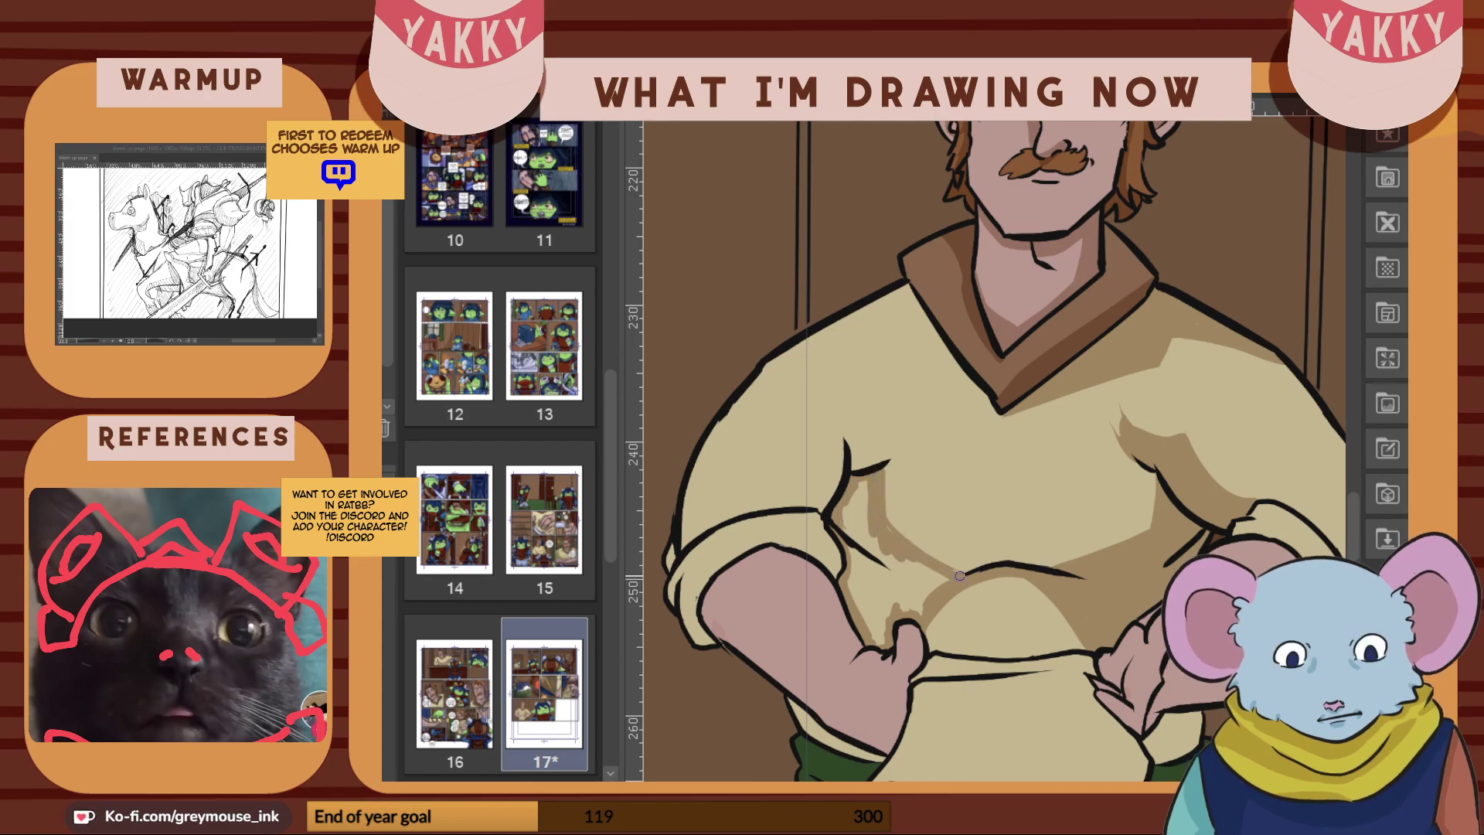
mouse_move(851, 528)
left_mouse_down()
mouse_move(826, 483)
mouse_move(849, 531)
mouse_move(872, 550)
mouse_move(859, 516)
mouse_move(855, 528)
mouse_move(861, 489)
mouse_move(857, 515)
mouse_move(909, 572)
mouse_move(940, 579)
mouse_move(908, 562)
mouse_move(942, 582)
mouse_move(918, 609)
mouse_move(884, 614)
mouse_move(880, 640)
mouse_move(855, 561)
mouse_move(876, 591)
mouse_move(912, 588)
left_mouse_up()
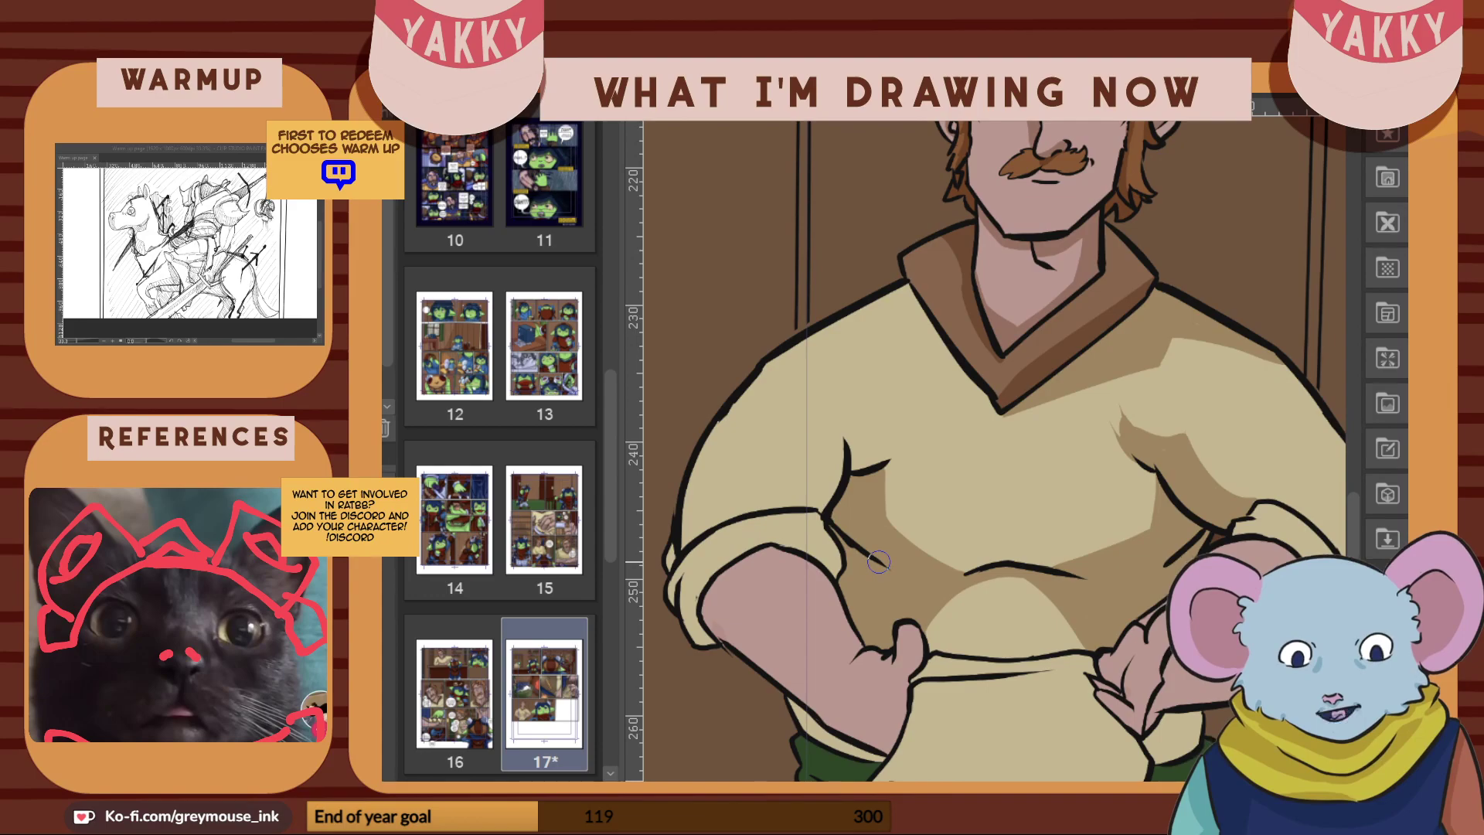
left_click_drag(982, 448, 1018, 434)
key("ctrl+z")
mouse_move(1005, 558)
left_mouse_down()
mouse_move(1005, 499)
mouse_move(1064, 425)
left_mouse_up()
key("ctrl+z")
left_click_drag(1015, 471, 1030, 444)
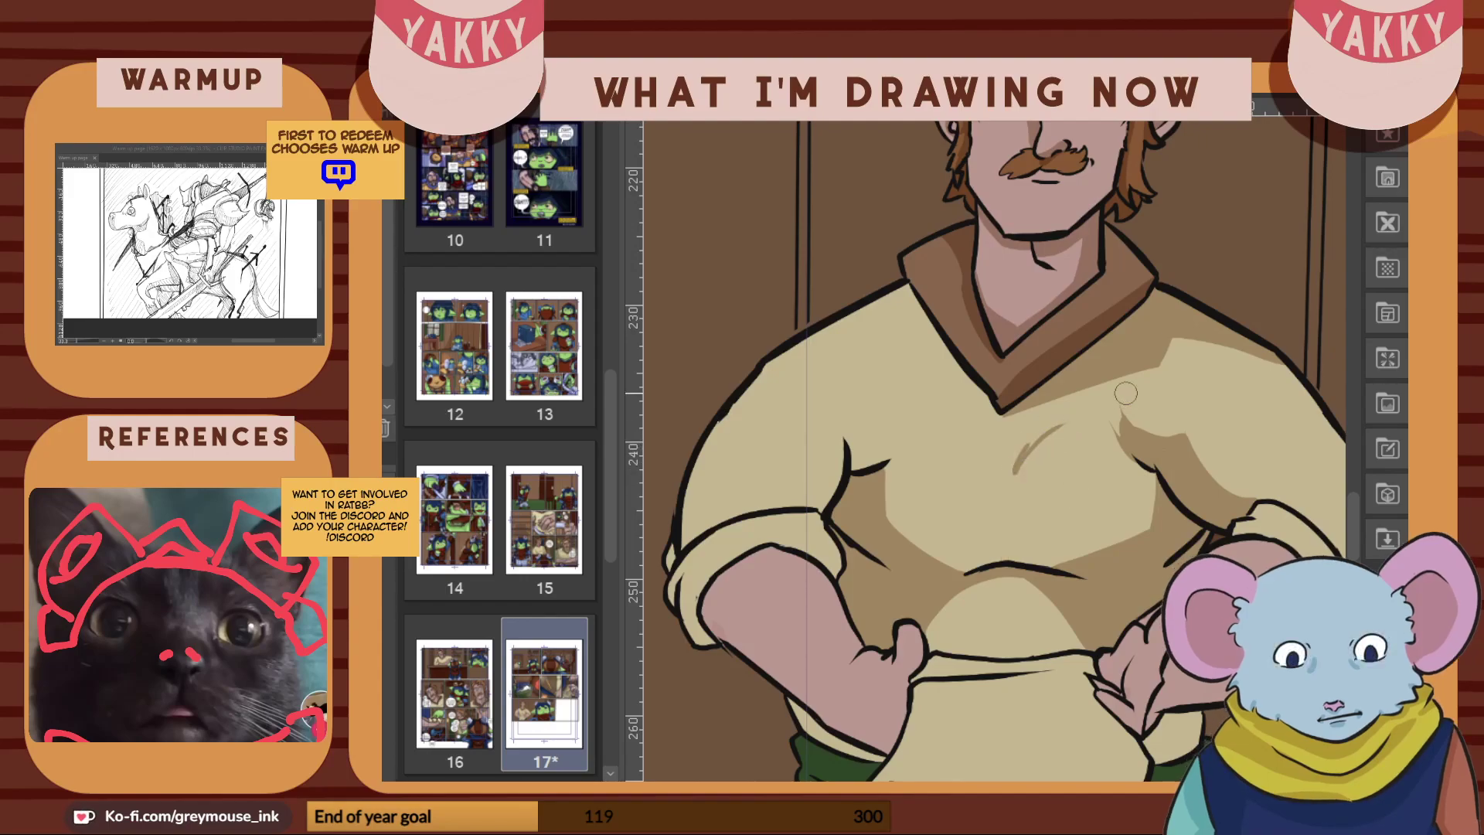
key("ctrl+z")
left_click_drag(1123, 440, 1130, 345)
key("ctrl+z")
Shade the sleeve fold around the unshaded armpit and smooth the chest shadow's edge from there across above the stomach crease
mouse_move(763, 510)
left_mouse_down()
mouse_move(829, 432)
mouse_move(885, 417)
mouse_move(895, 444)
mouse_move(850, 441)
mouse_move(889, 429)
mouse_move(865, 467)
mouse_move(861, 444)
left_mouse_up()
mouse_move(775, 510)
left_mouse_down()
mouse_move(831, 510)
mouse_move(794, 504)
mouse_move(839, 475)
mouse_move(807, 491)
mouse_move(828, 467)
left_mouse_up()
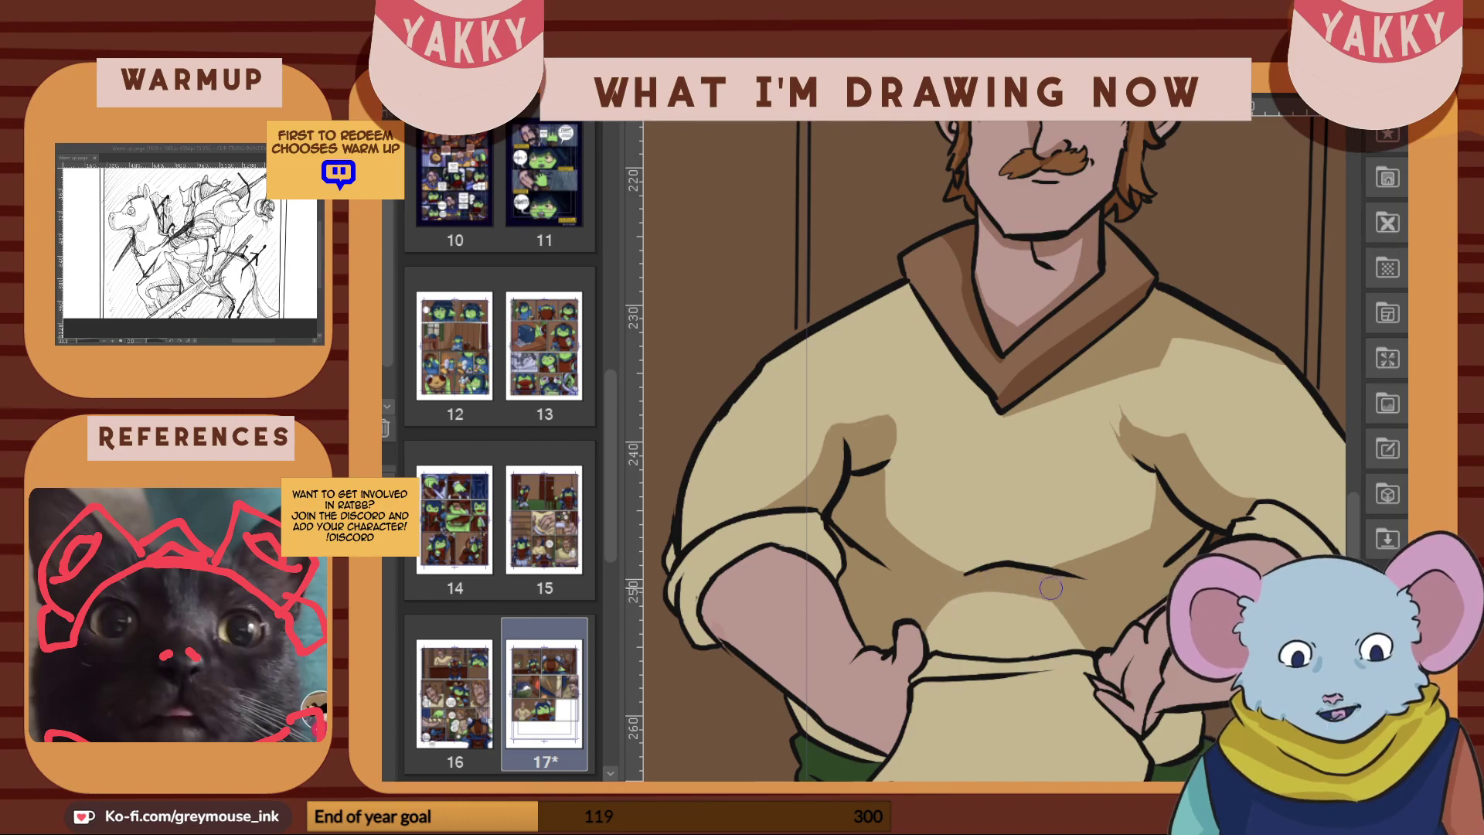
left_click_drag(889, 461, 910, 531)
key("ctrl+z")
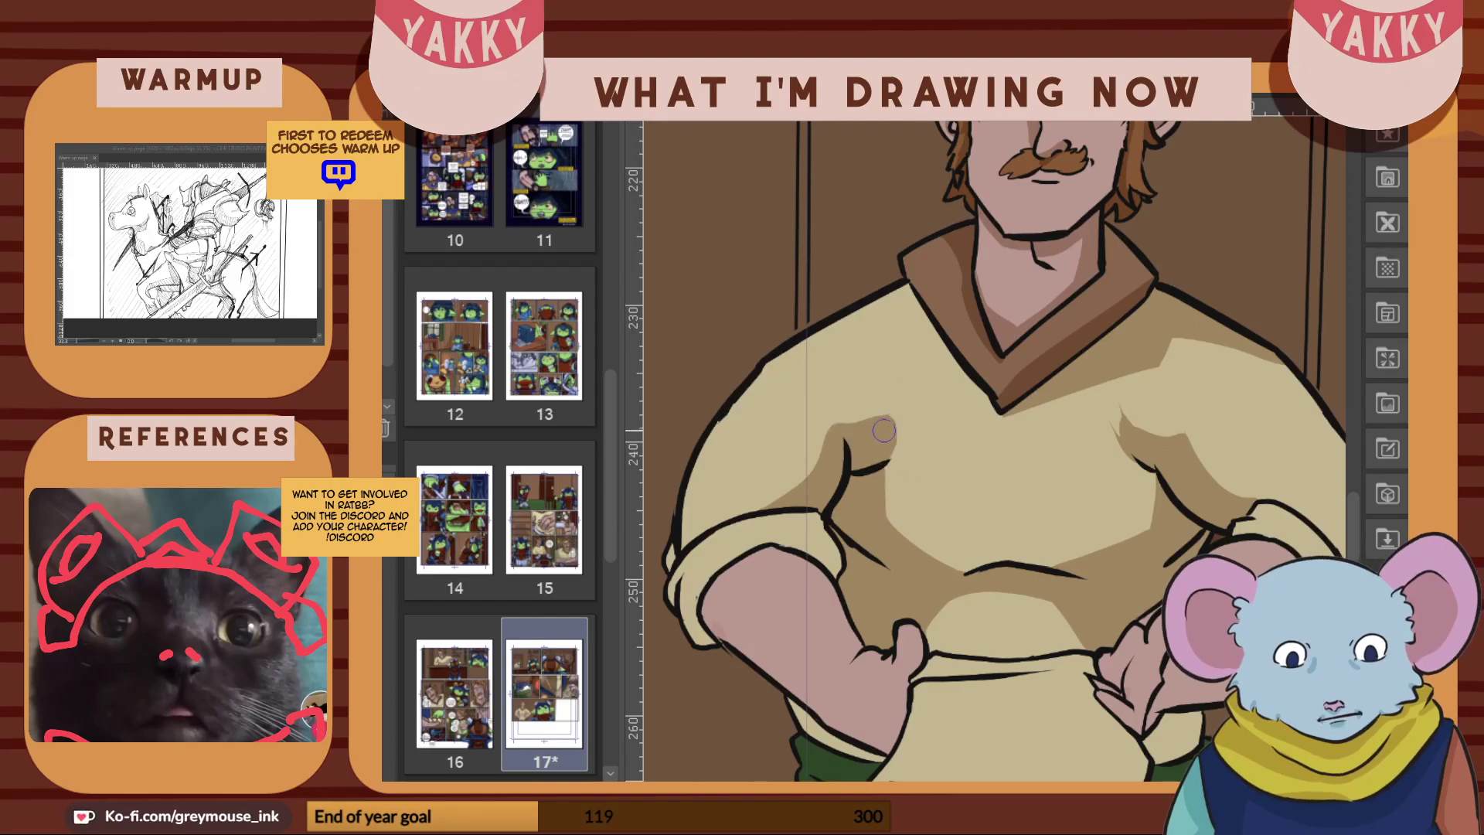
mouse_move(889, 457)
left_mouse_down()
mouse_move(894, 507)
mouse_move(981, 558)
left_mouse_up()
mouse_move(889, 469)
left_mouse_down()
mouse_move(894, 522)
mouse_move(881, 505)
mouse_move(909, 529)
left_mouse_up()
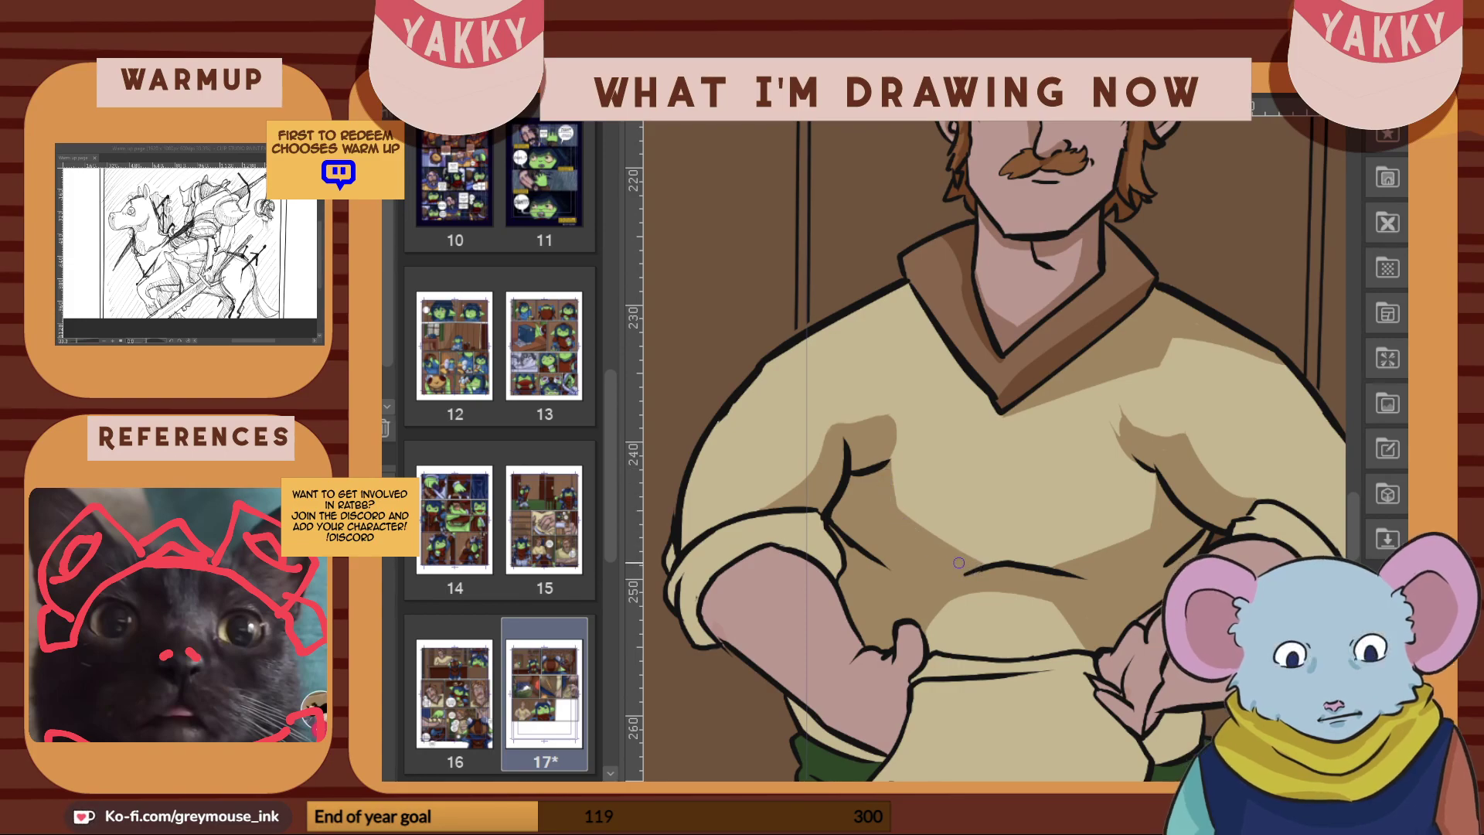
left_click_drag(960, 553, 1056, 553)
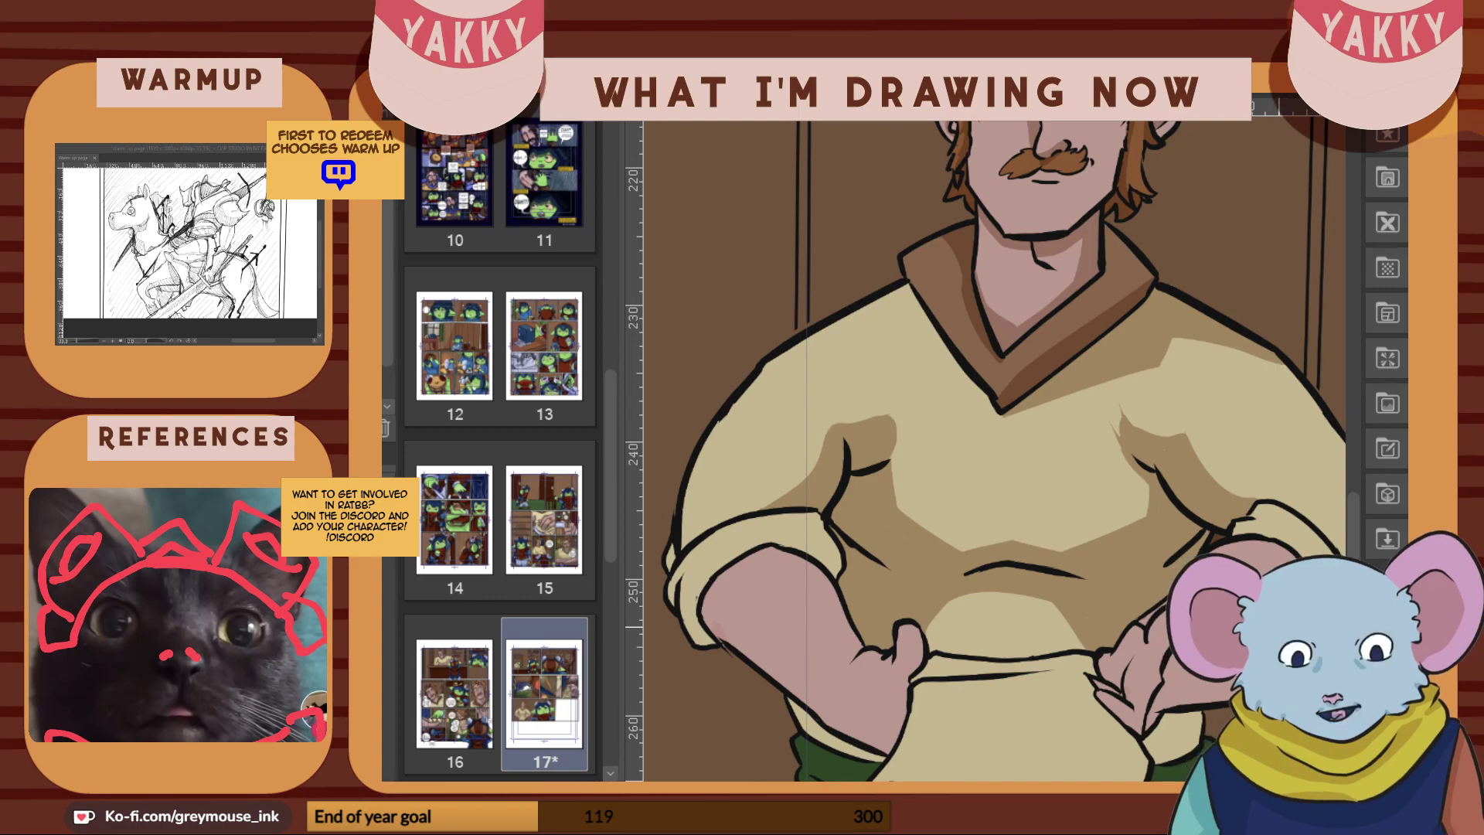
Shade the inner band of the rolled sleeve cuff on the arm nearest the green goblin's ear
scroll(995, 451, "right", 8)
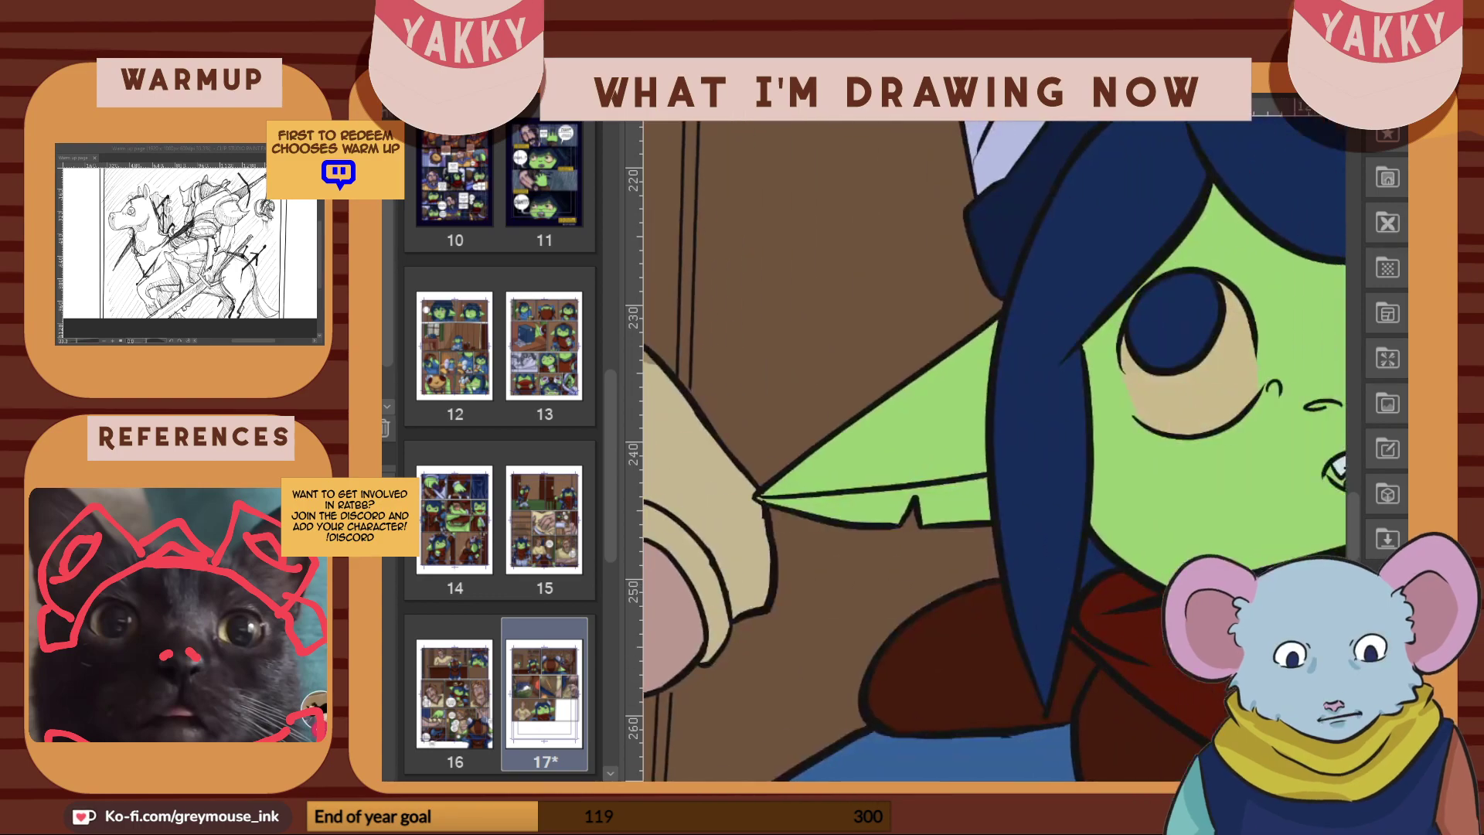
scroll(995, 451, "left", 5)
scroll(995, 439, "left", 1)
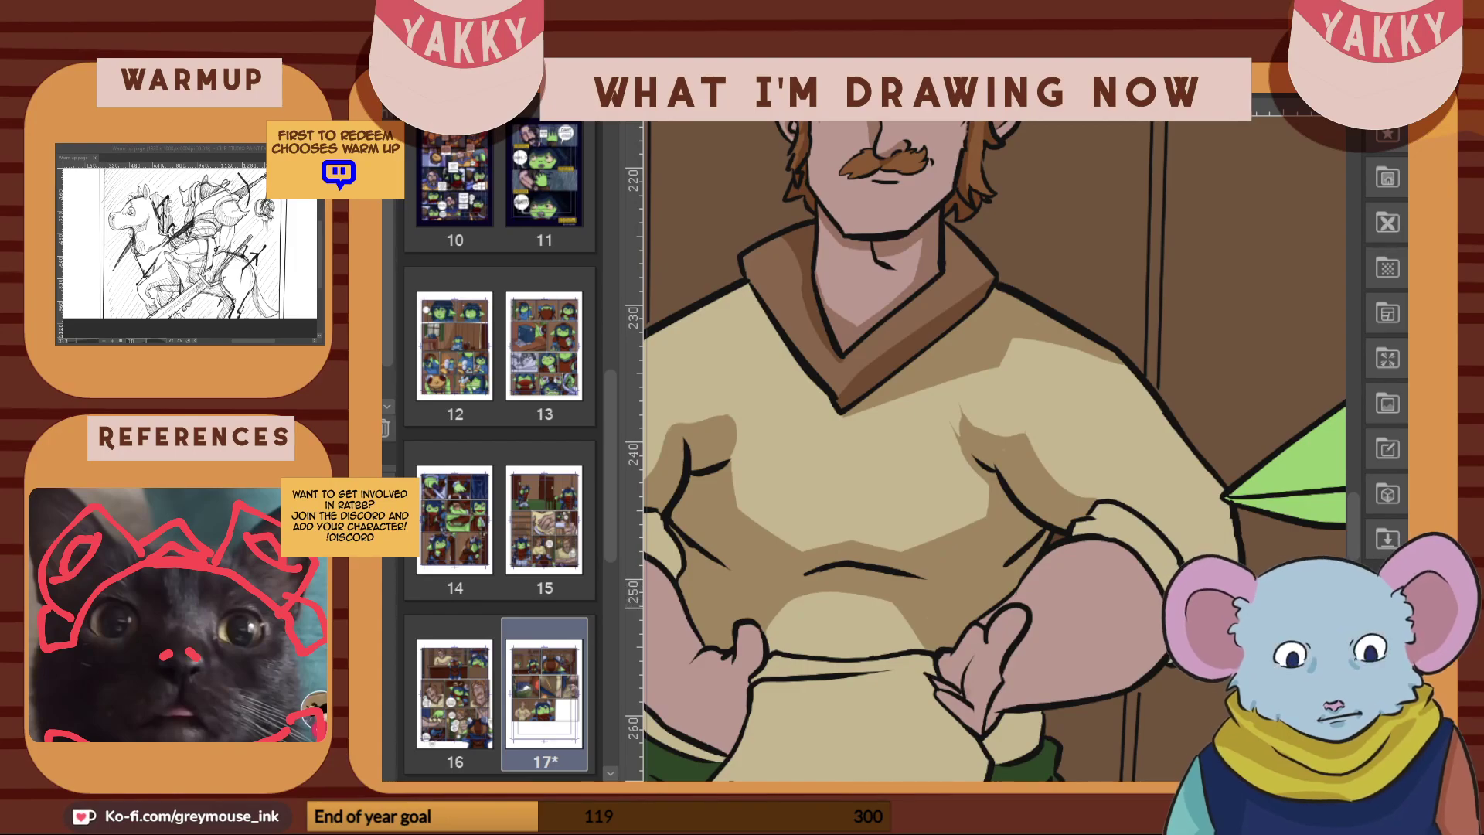
mouse_move(1080, 521)
left_mouse_down()
mouse_move(1145, 546)
mouse_move(1169, 585)
left_mouse_up()
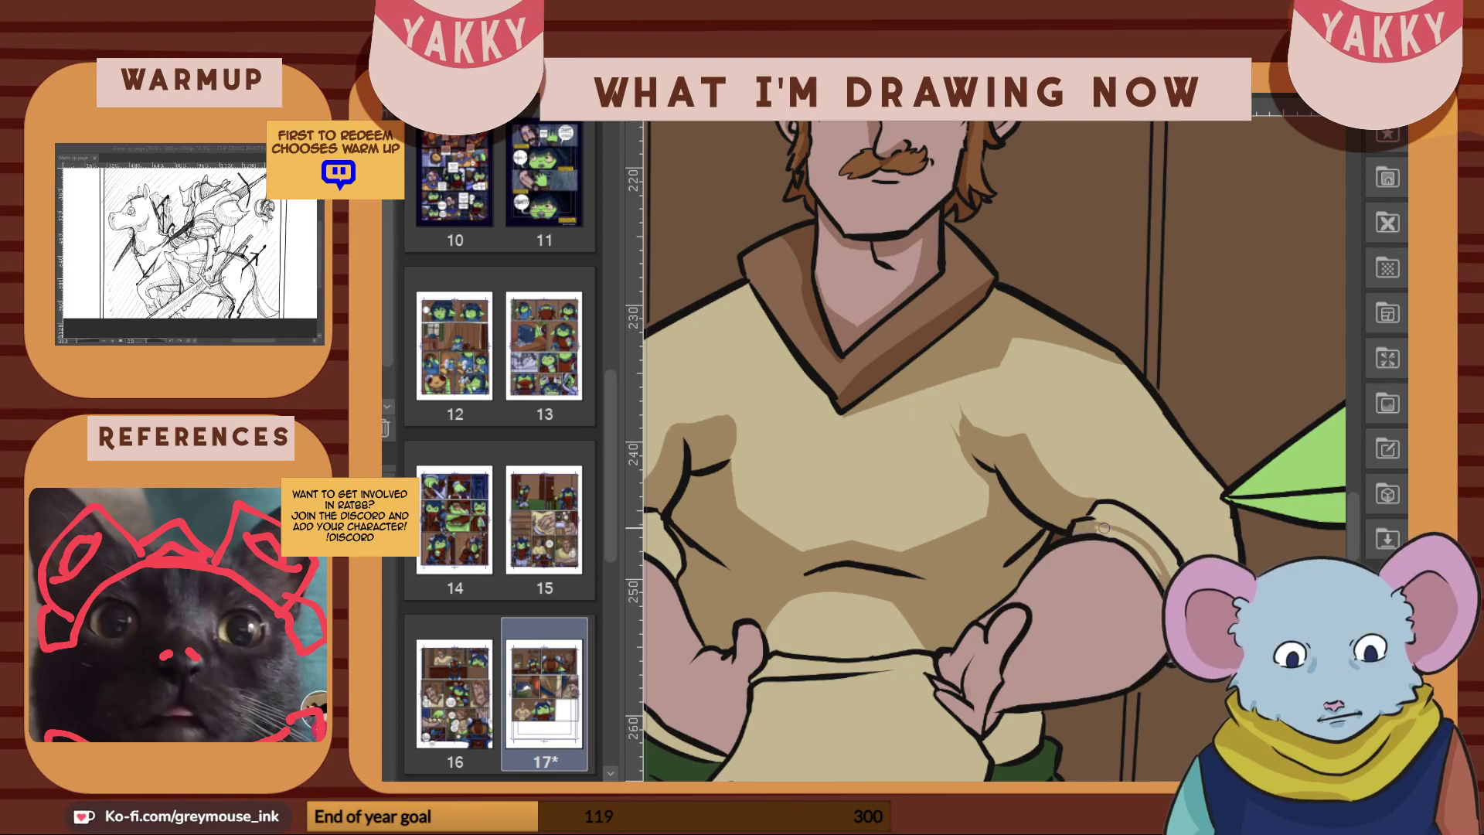
left_click_drag(1101, 530, 1165, 582)
Shade the outer and lower side of that arm's forearm, its hand on the hip, and the scrap of shirt below the wrist
left_click_drag(1081, 540, 1141, 618)
mouse_move(1104, 630)
left_mouse_down()
mouse_move(1028, 665)
mouse_move(988, 726)
mouse_move(1043, 666)
mouse_move(1018, 682)
mouse_move(1076, 671)
mouse_move(1022, 703)
mouse_move(1114, 691)
mouse_move(1164, 648)
mouse_move(1058, 690)
mouse_move(1116, 636)
left_mouse_up()
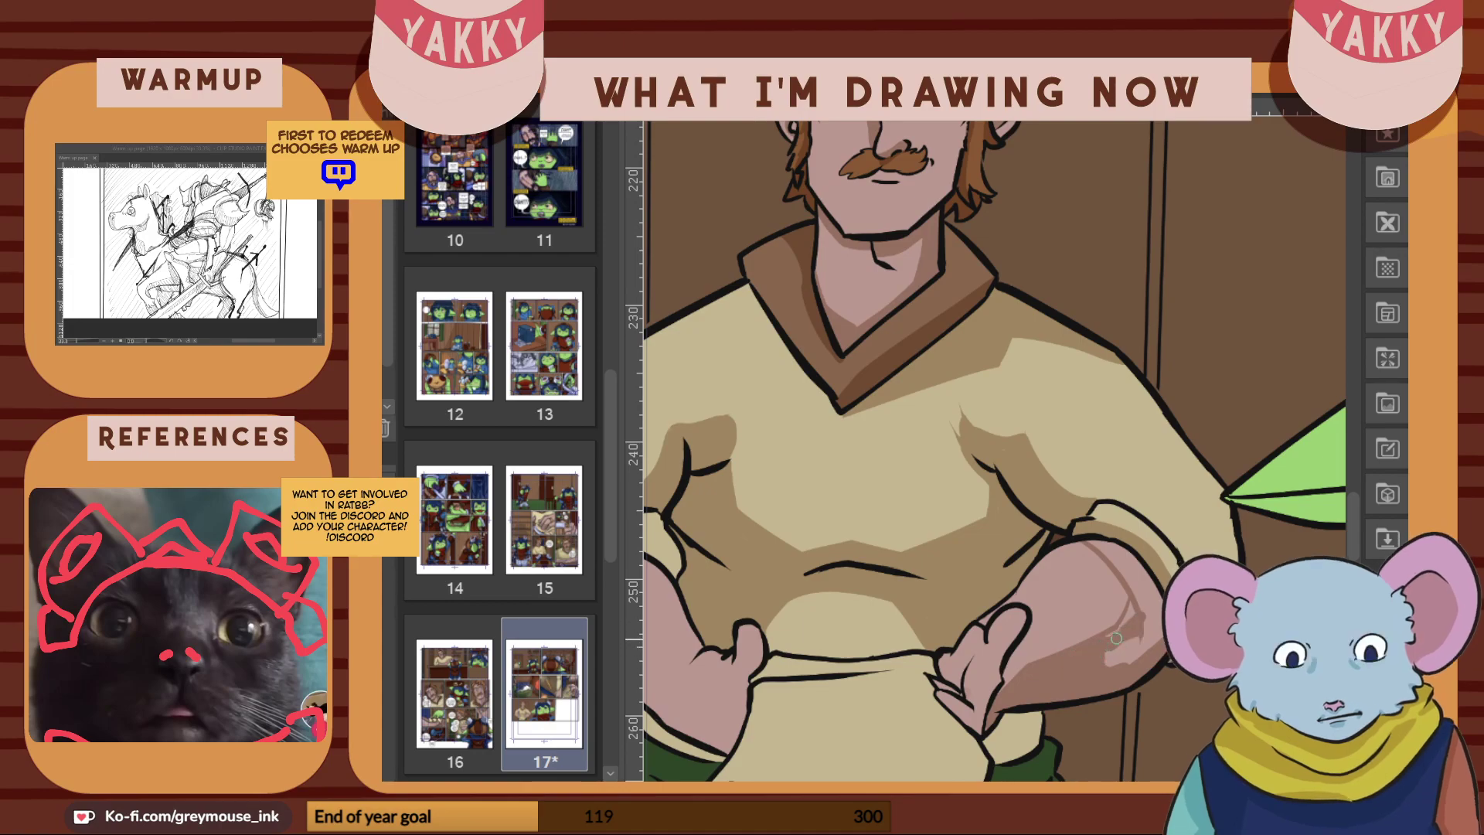
mouse_move(1090, 539)
left_mouse_down()
mouse_move(1118, 567)
mouse_move(1092, 540)
mouse_move(1125, 570)
mouse_move(1103, 542)
mouse_move(1134, 561)
mouse_move(1155, 596)
mouse_move(1125, 567)
left_mouse_up()
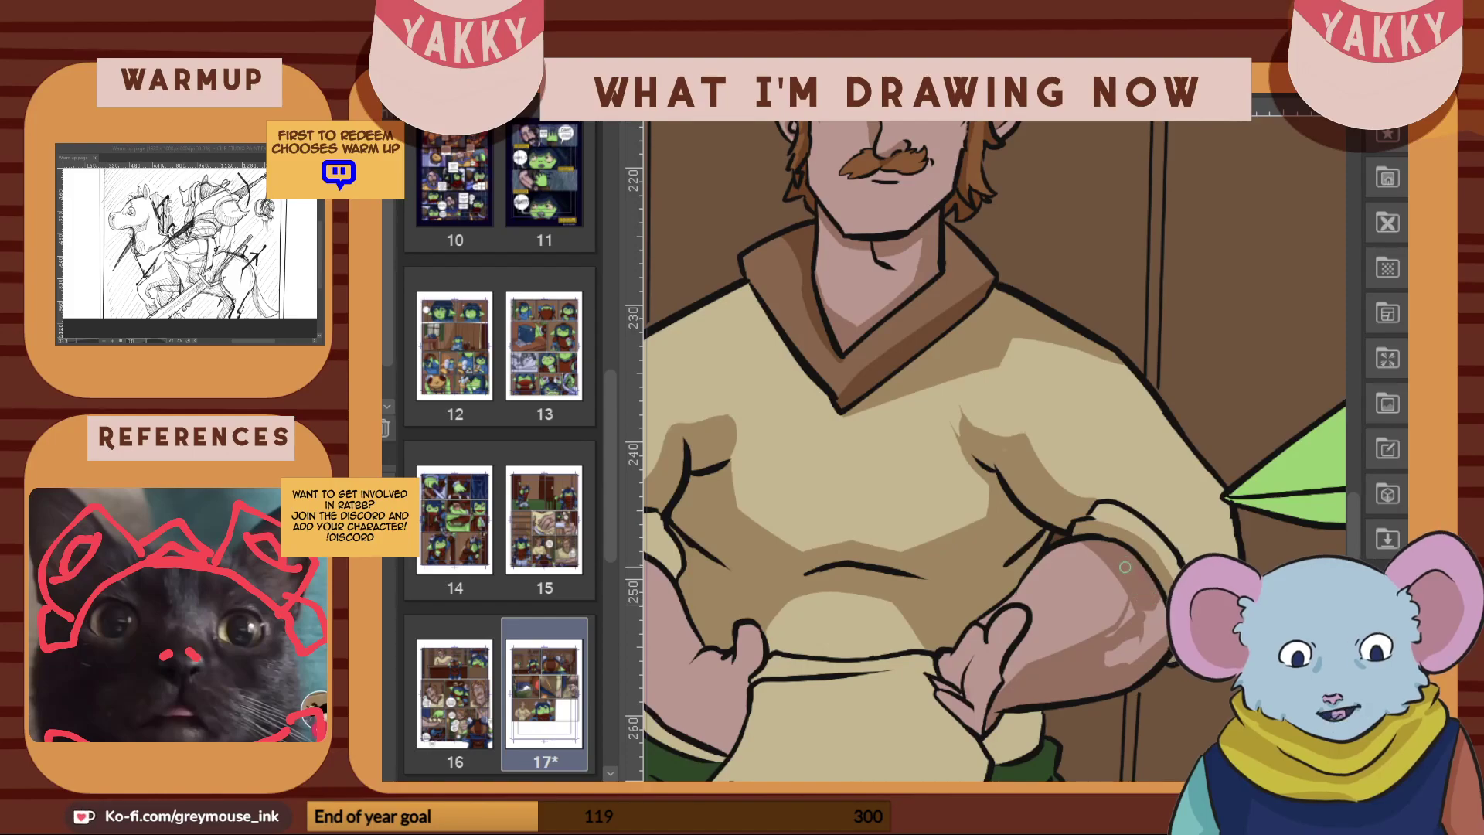
left_click_drag(1108, 654, 1135, 610)
left_click_drag(1110, 662, 1148, 639)
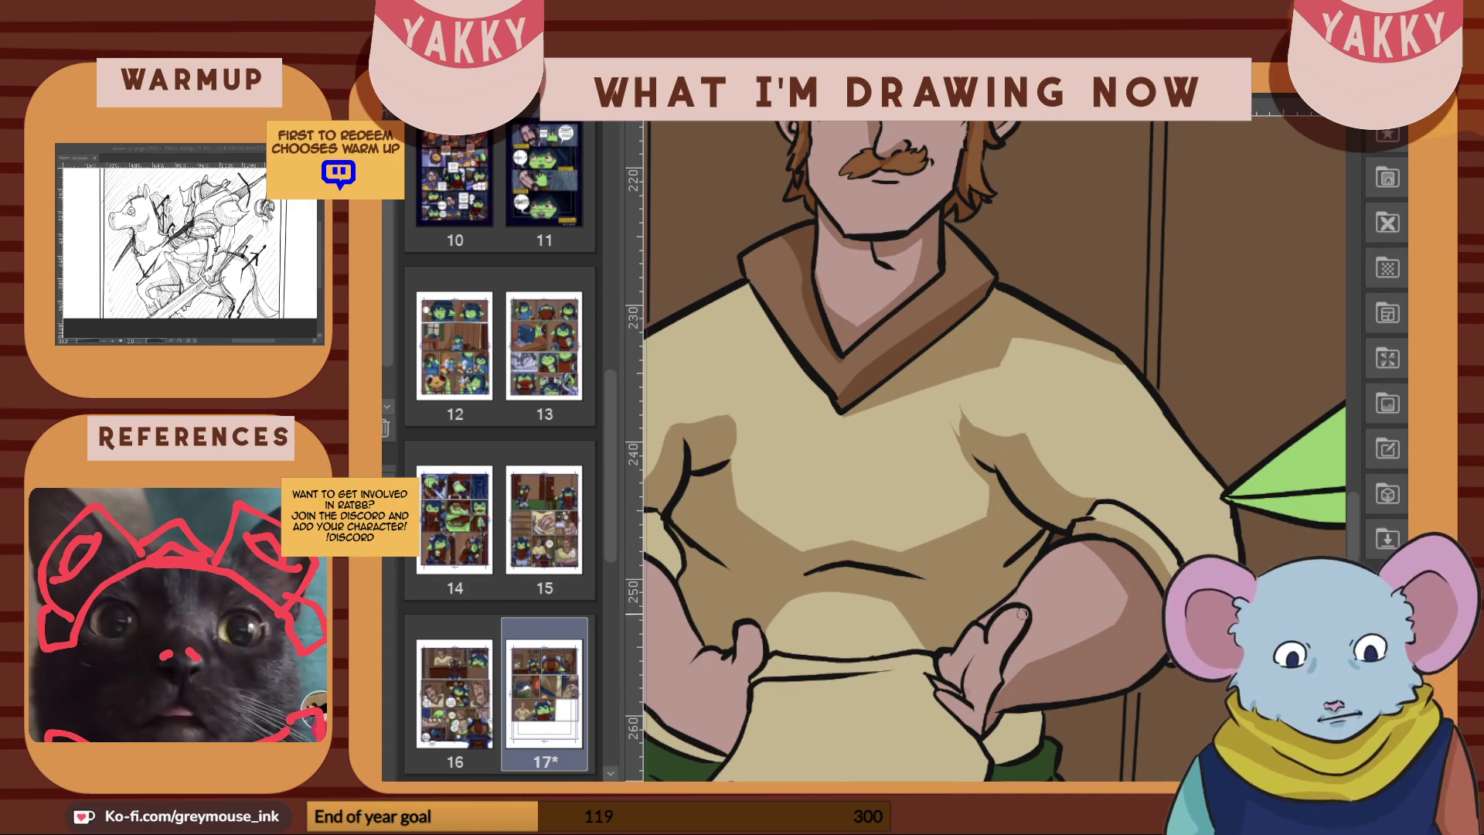
left_click_drag(1355, 513, 1356, 530)
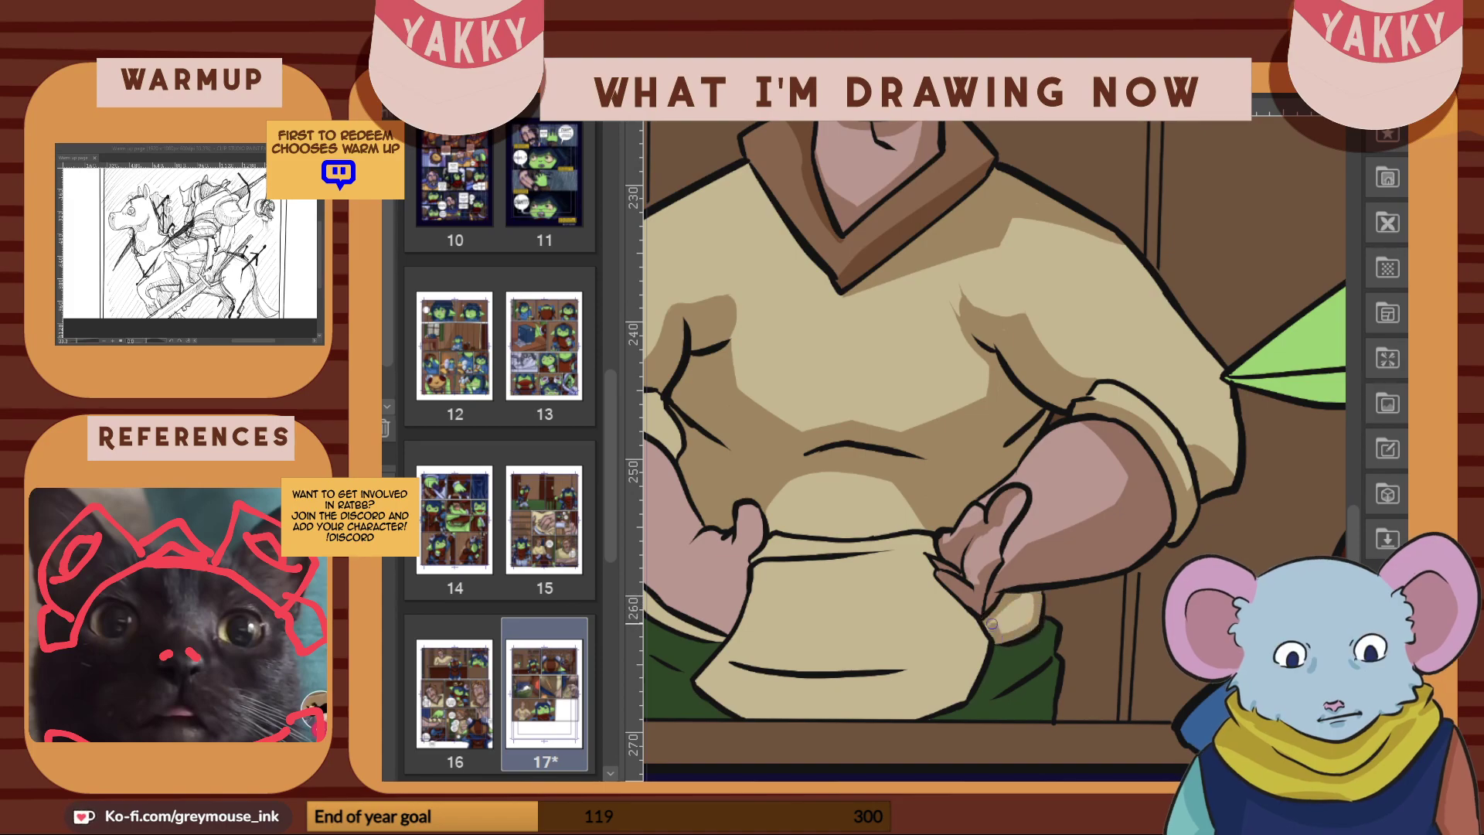
left_click_drag(999, 628, 1035, 603)
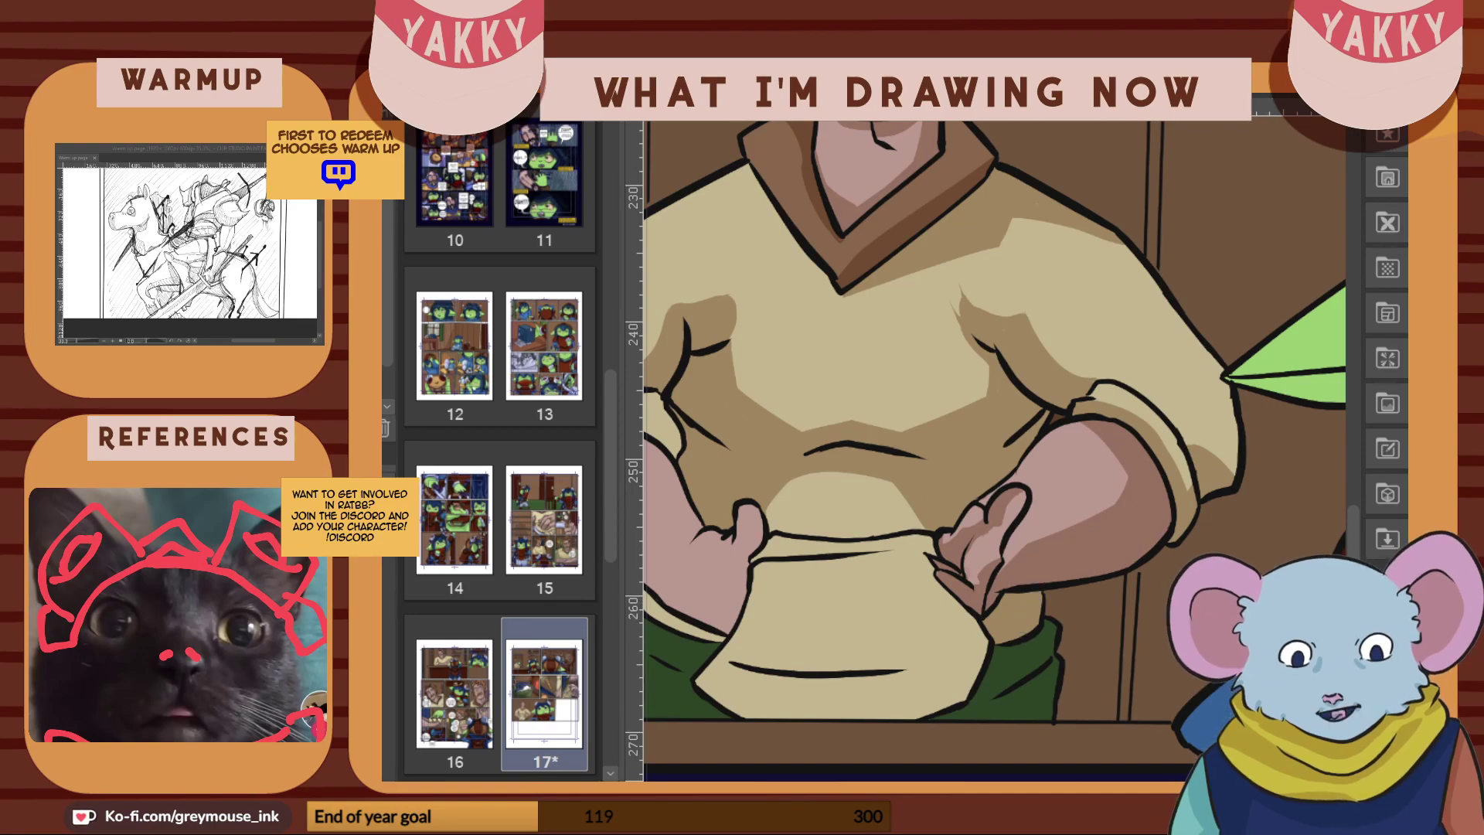
Shade the other arm's rolled cuff, the lower side of its forearm and the base of its thumb
left_click_drag(1166, 787, 1130, 786)
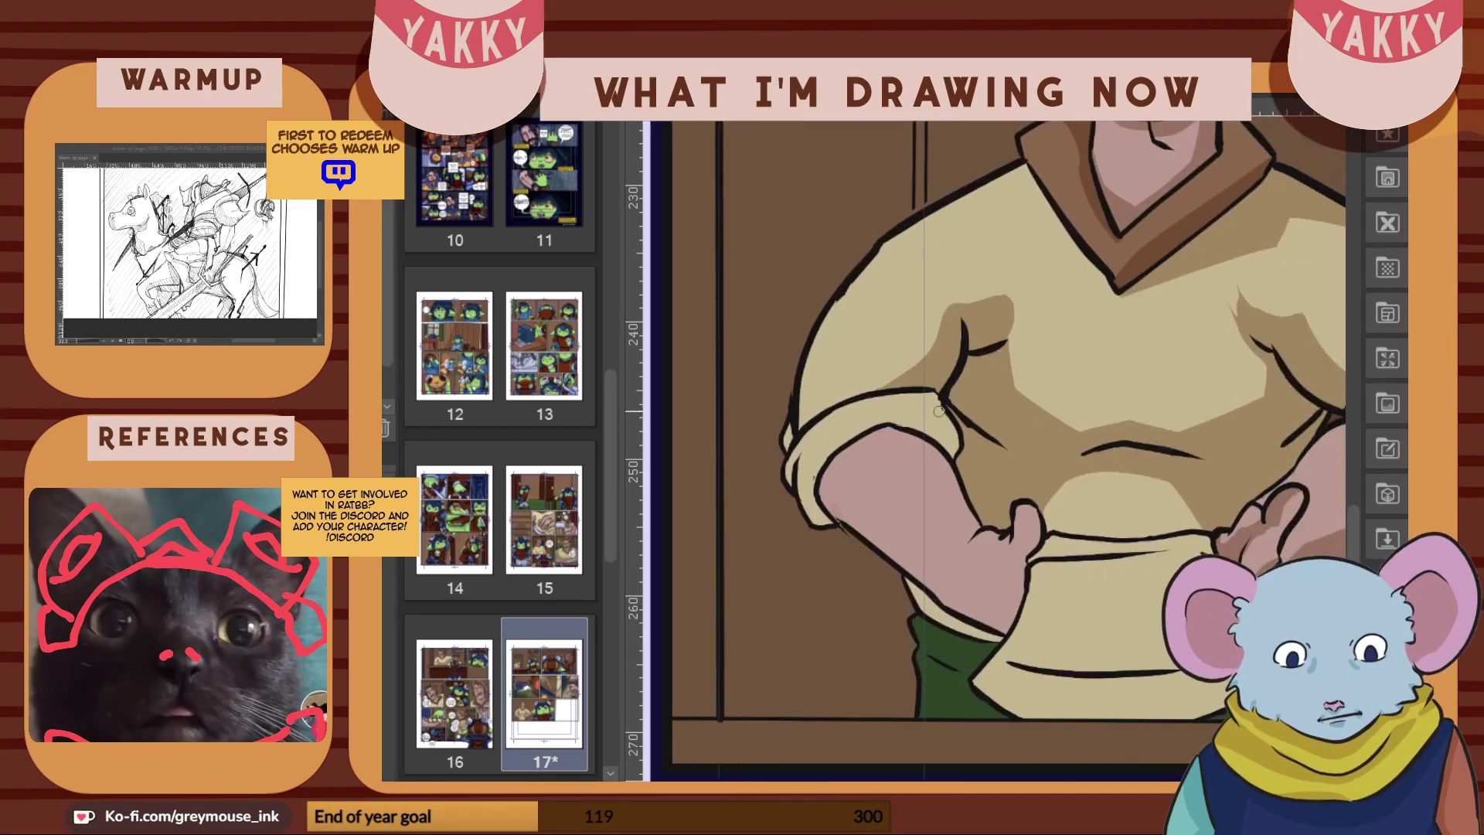
mouse_move(961, 444)
left_mouse_down()
mouse_move(939, 414)
mouse_move(896, 410)
mouse_move(834, 439)
left_mouse_up()
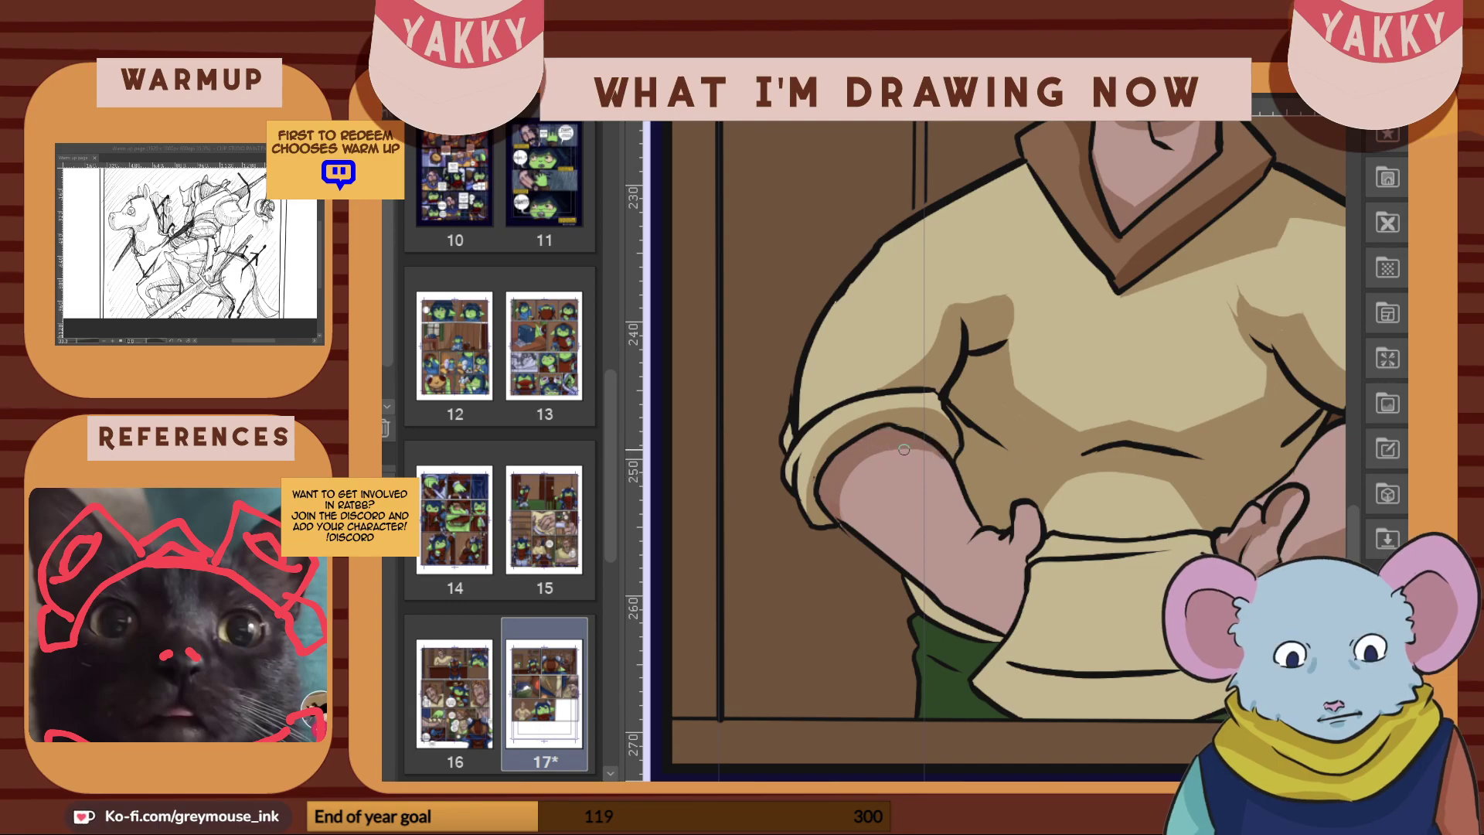
left_click_drag(915, 490, 1021, 606)
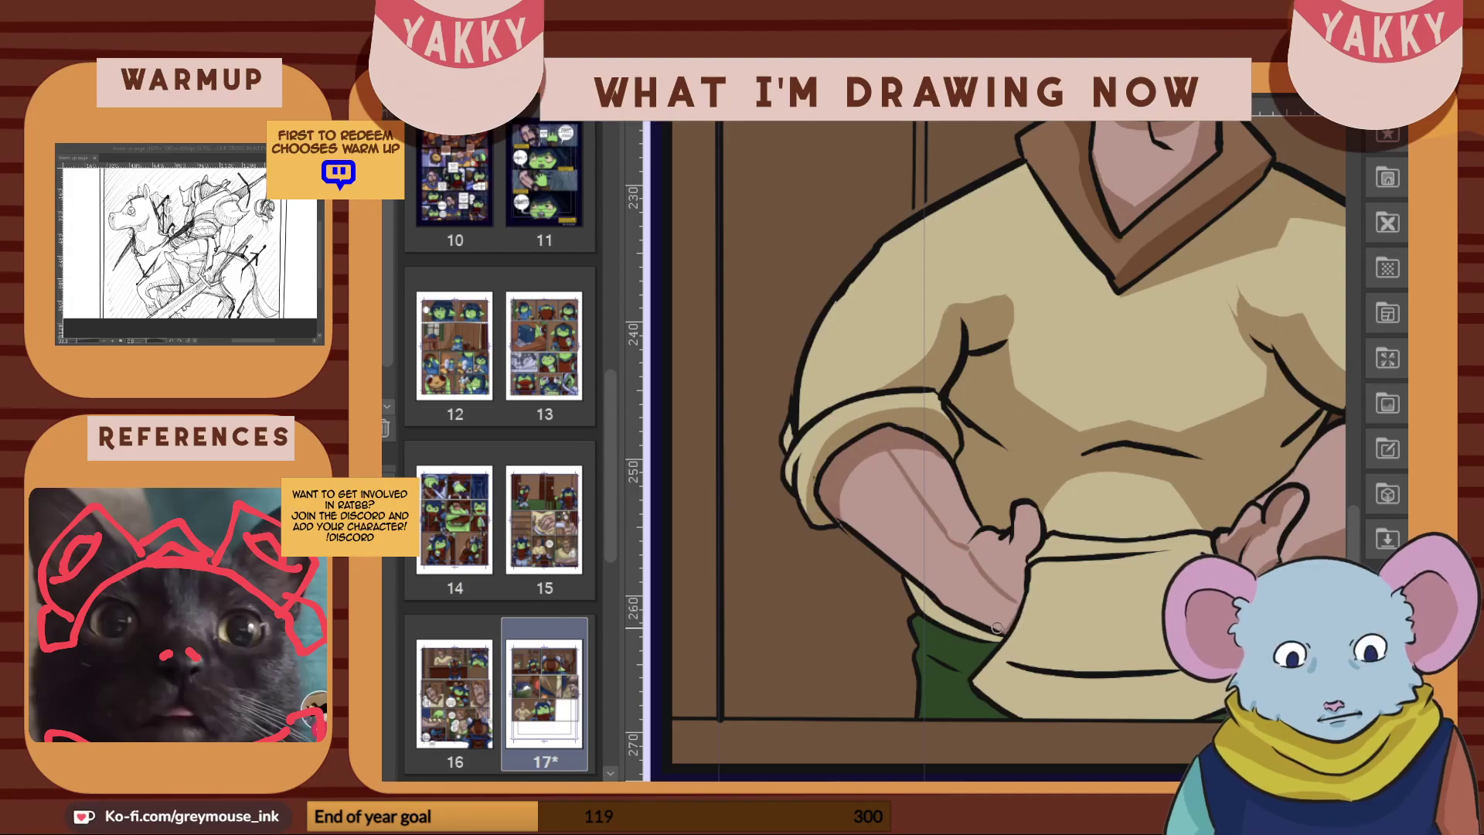
mouse_move(926, 585)
left_mouse_down()
mouse_move(837, 507)
mouse_move(834, 494)
mouse_move(892, 531)
mouse_move(859, 510)
mouse_move(814, 426)
mouse_move(893, 535)
mouse_move(838, 475)
mouse_move(851, 516)
mouse_move(876, 539)
mouse_move(861, 459)
mouse_move(904, 512)
mouse_move(873, 449)
mouse_move(927, 523)
mouse_move(900, 492)
mouse_move(919, 575)
mouse_move(973, 615)
mouse_move(1009, 619)
mouse_move(963, 552)
mouse_move(990, 595)
mouse_move(991, 617)
mouse_move(978, 609)
mouse_move(943, 539)
left_mouse_up()
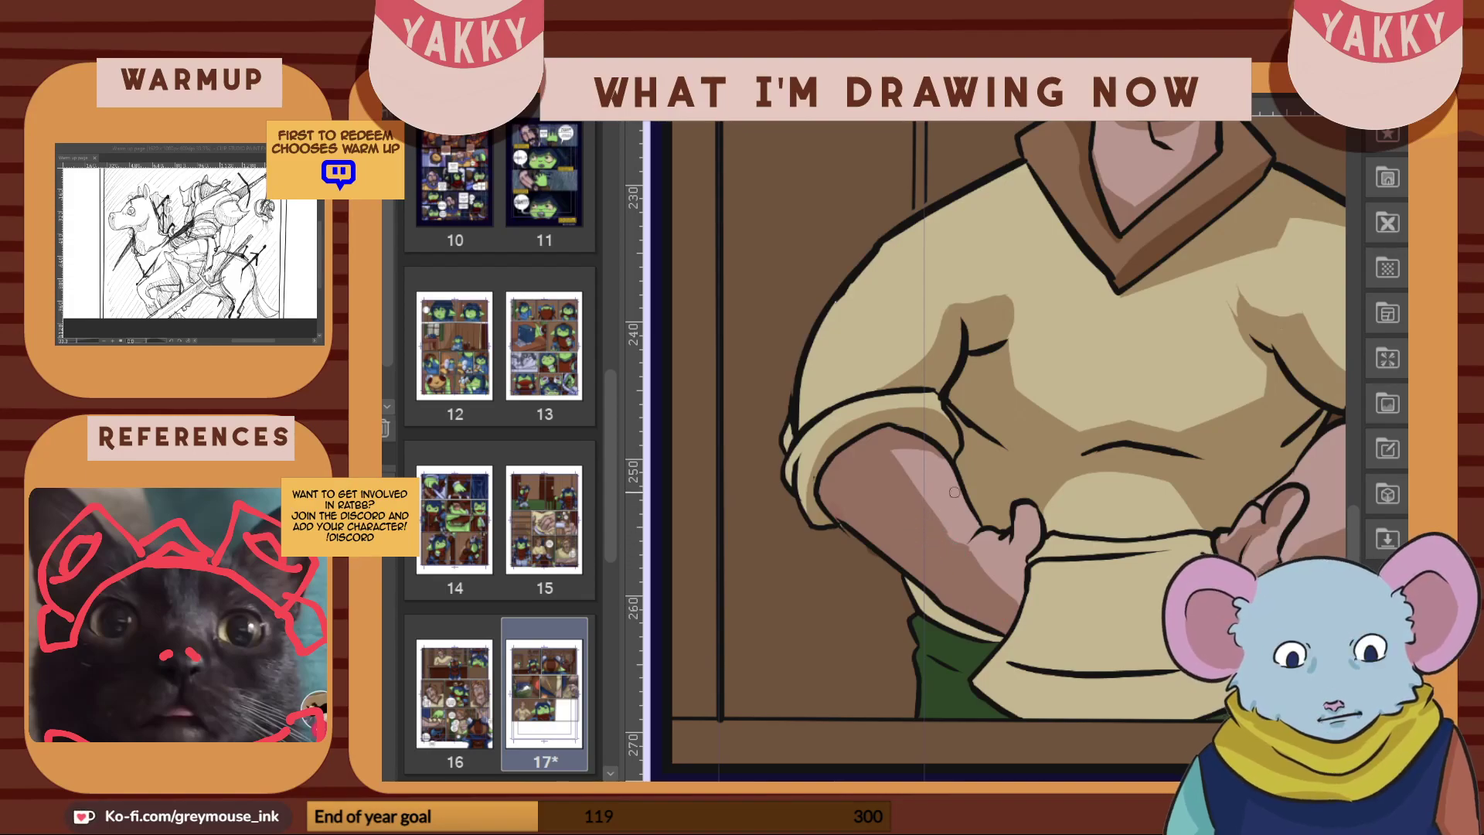
mouse_move(977, 520)
left_mouse_down()
mouse_move(953, 541)
mouse_move(977, 524)
mouse_move(970, 546)
mouse_move(999, 575)
left_mouse_up()
left_click_drag(1028, 513, 1031, 550)
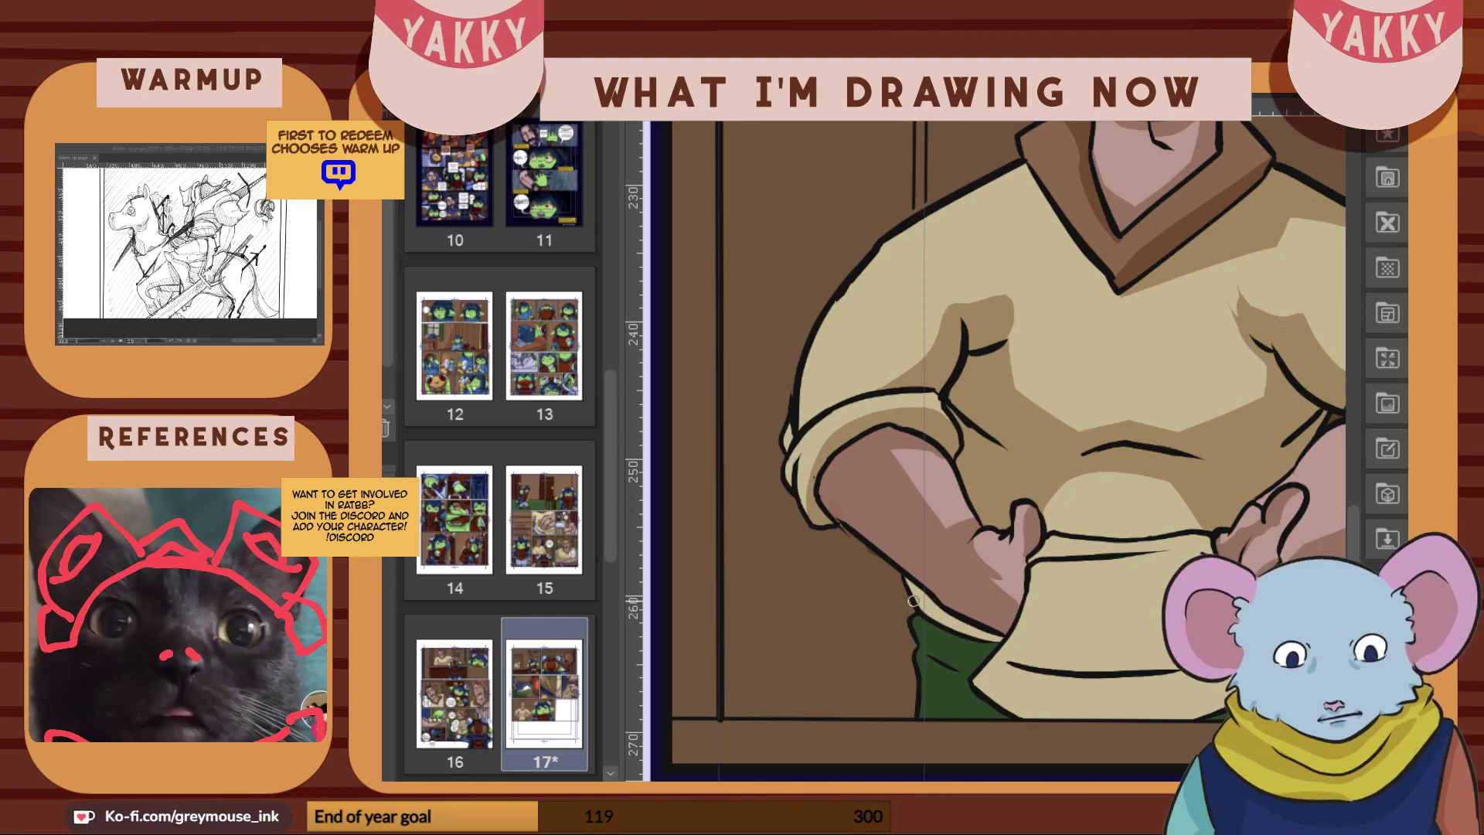
Shade the strip of shirt behind the forearm and paint a rounded shadow beneath the shirt's waist crease
left_click_drag(912, 586, 990, 635)
mouse_move(1045, 552)
left_mouse_down()
mouse_move(1207, 548)
mouse_move(1032, 558)
mouse_move(1224, 542)
mouse_move(1056, 565)
mouse_move(1064, 604)
mouse_move(1178, 544)
left_mouse_up()
mouse_move(1072, 564)
left_mouse_down()
mouse_move(1097, 602)
mouse_move(1145, 598)
mouse_move(1181, 559)
mouse_move(1076, 563)
mouse_move(1066, 579)
mouse_move(1106, 569)
left_mouse_up()
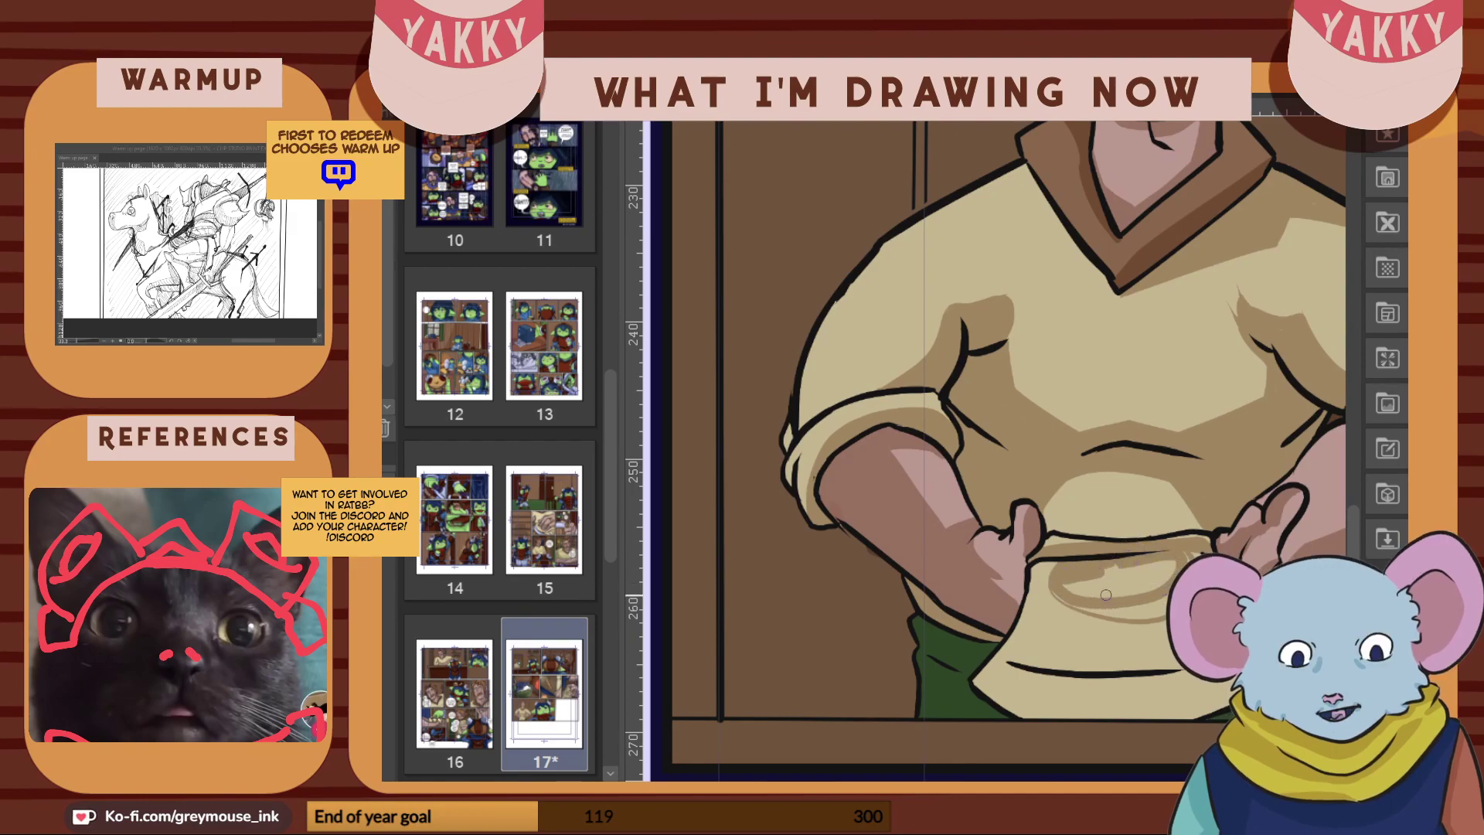
mouse_move(1057, 592)
left_mouse_down()
mouse_move(1109, 607)
mouse_move(1070, 589)
mouse_move(1083, 581)
mouse_move(1145, 612)
mouse_move(1106, 569)
mouse_move(1144, 563)
left_mouse_up()
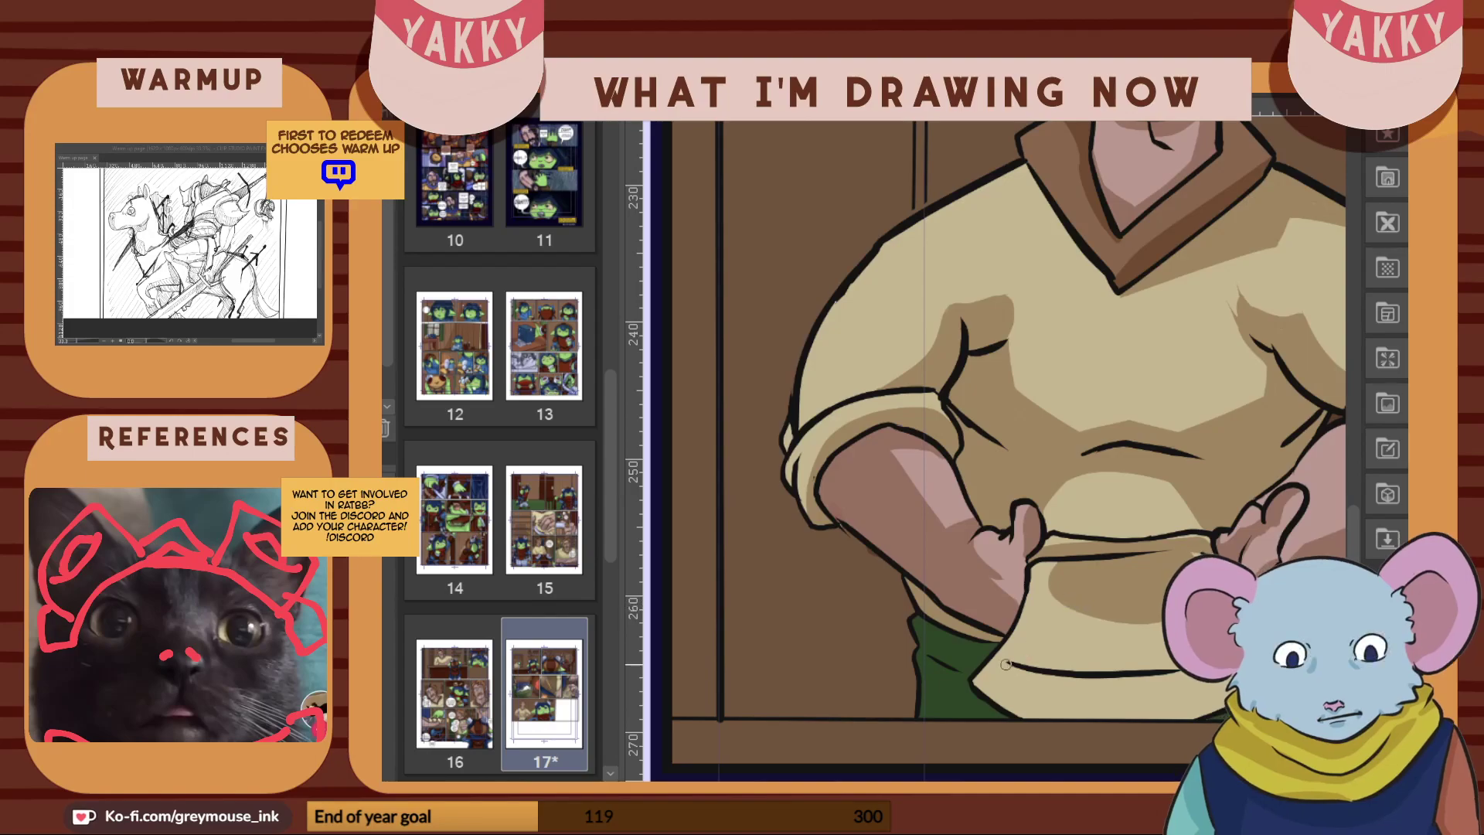
Shade the shirt hem below its lower fold line and the folds of the green trousers on both sides
mouse_move(990, 692)
left_mouse_down()
mouse_move(1026, 713)
mouse_move(981, 688)
mouse_move(991, 662)
mouse_move(1048, 684)
left_mouse_up()
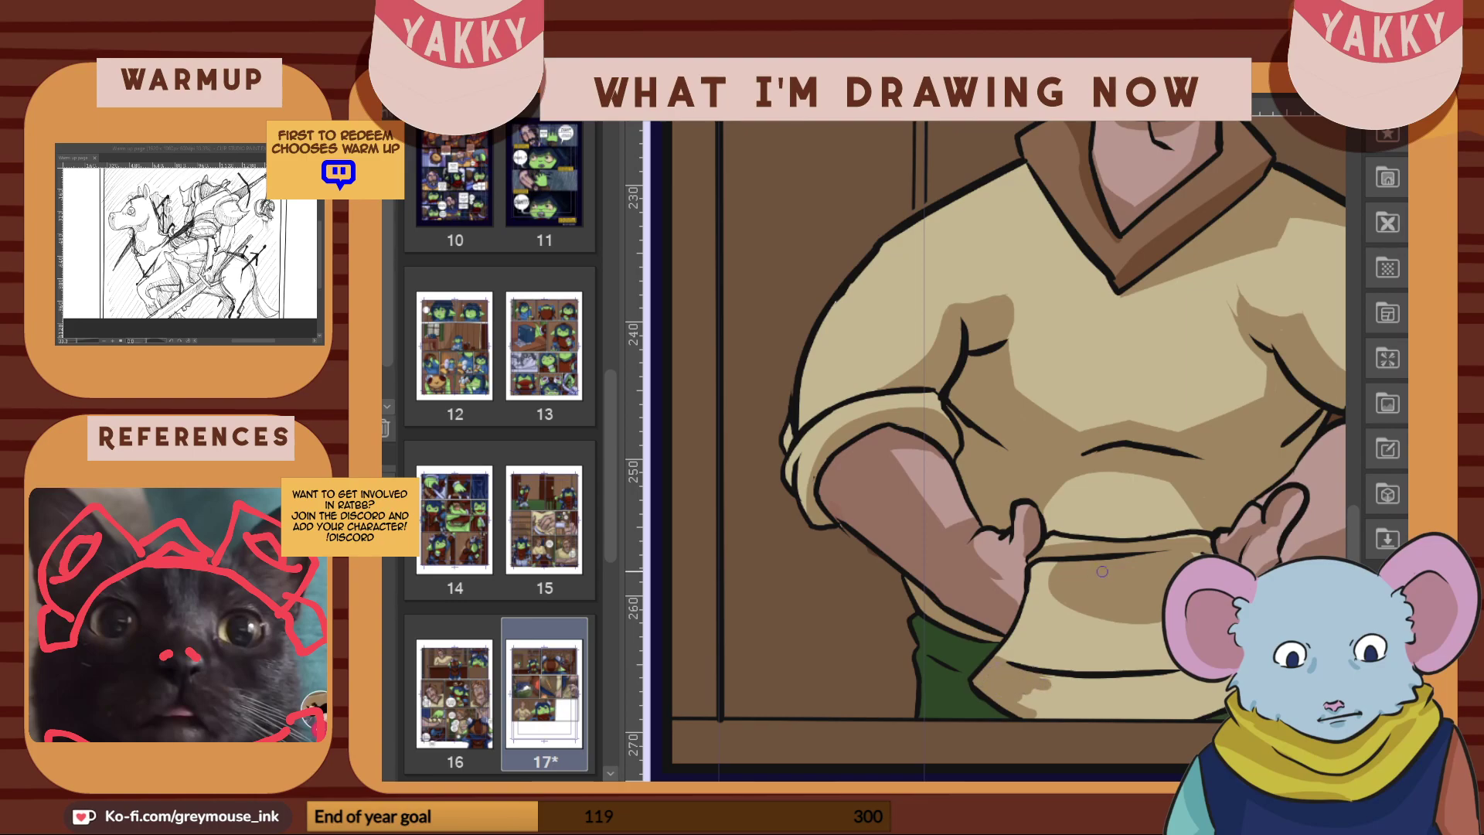
mouse_move(1180, 677)
left_mouse_down()
mouse_move(1018, 695)
mouse_move(1035, 715)
mouse_move(1183, 677)
left_mouse_up()
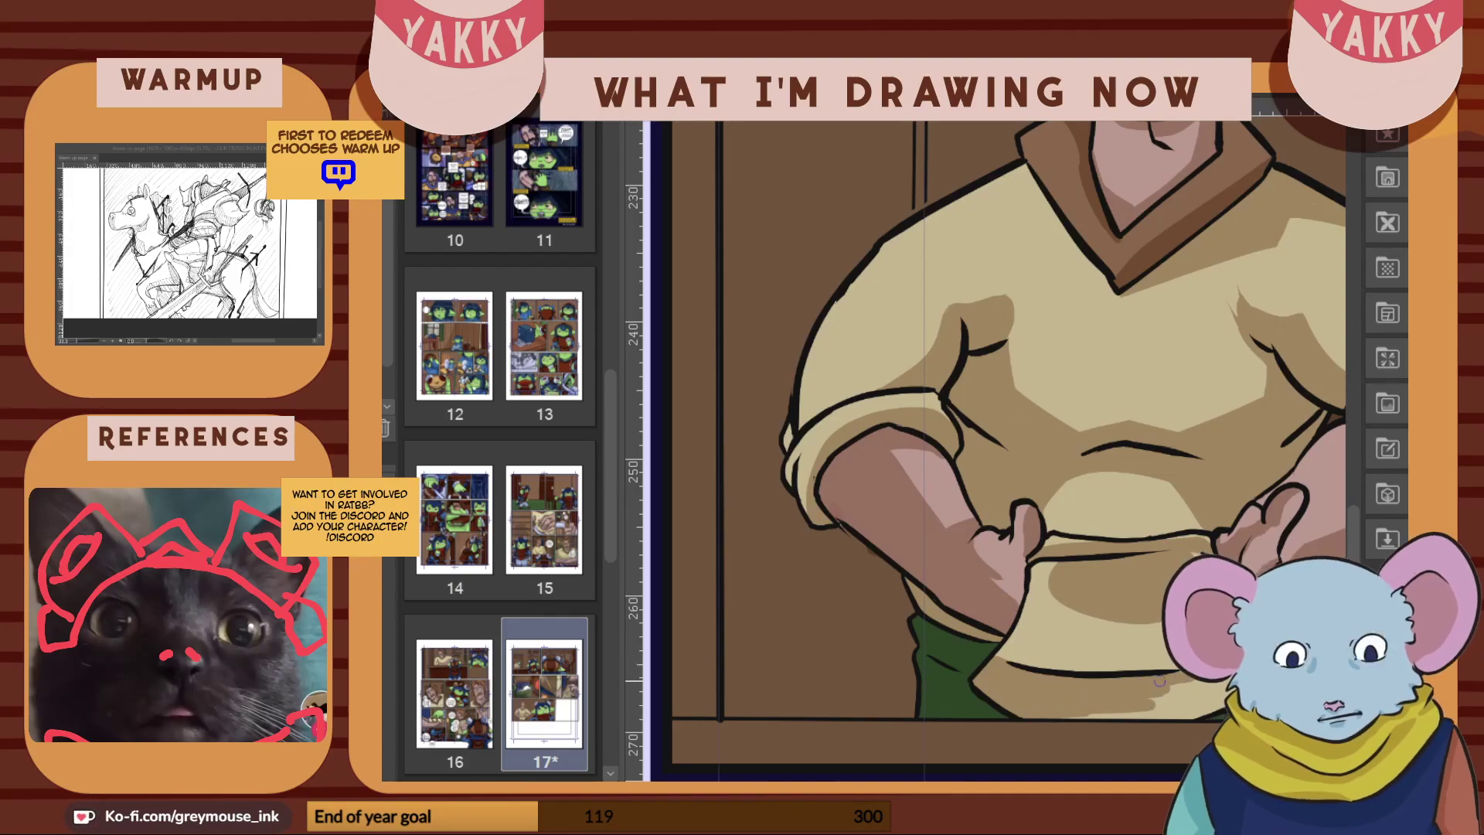
left_click_drag(1080, 713, 1200, 697)
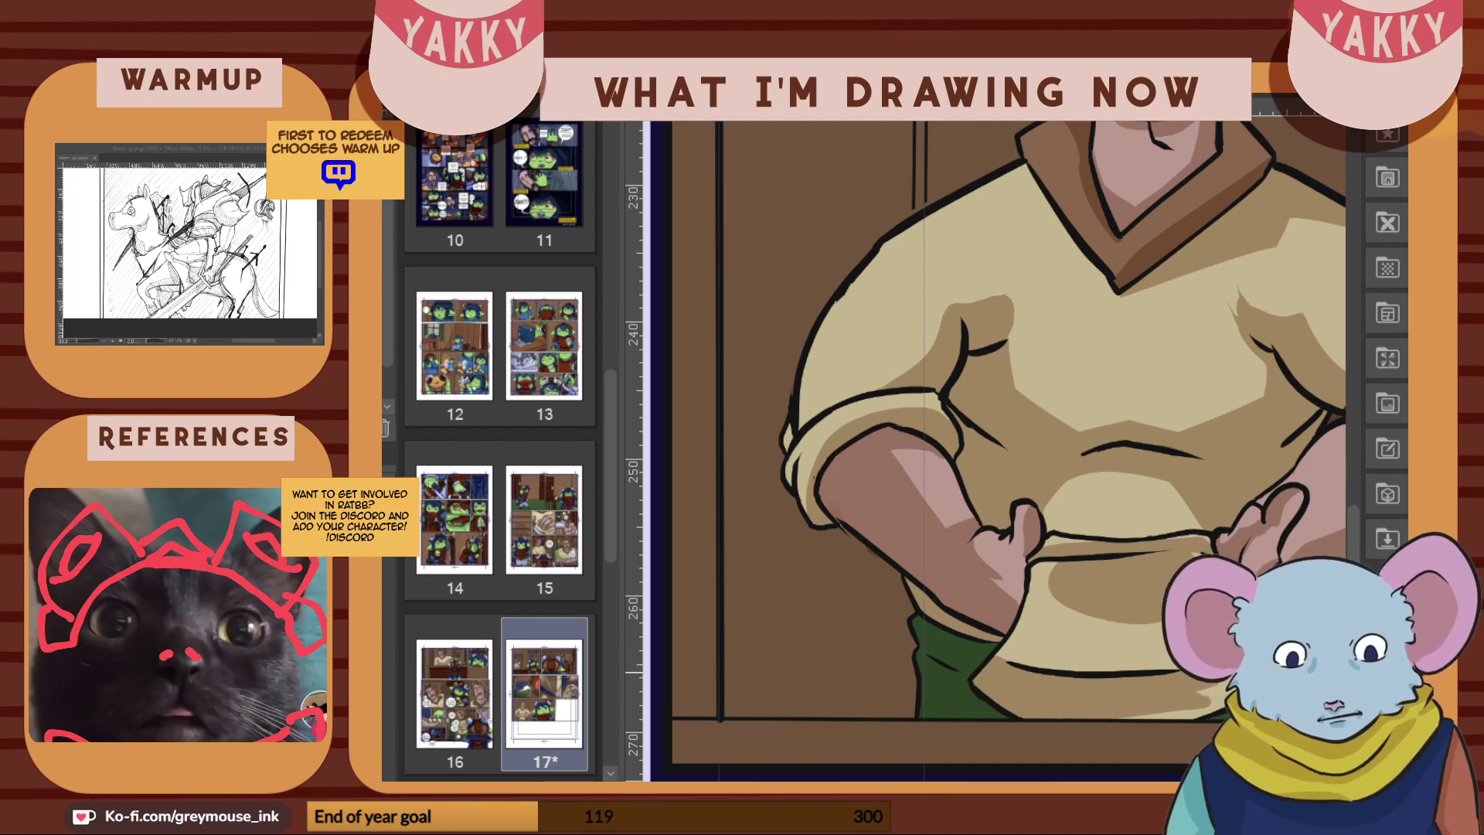
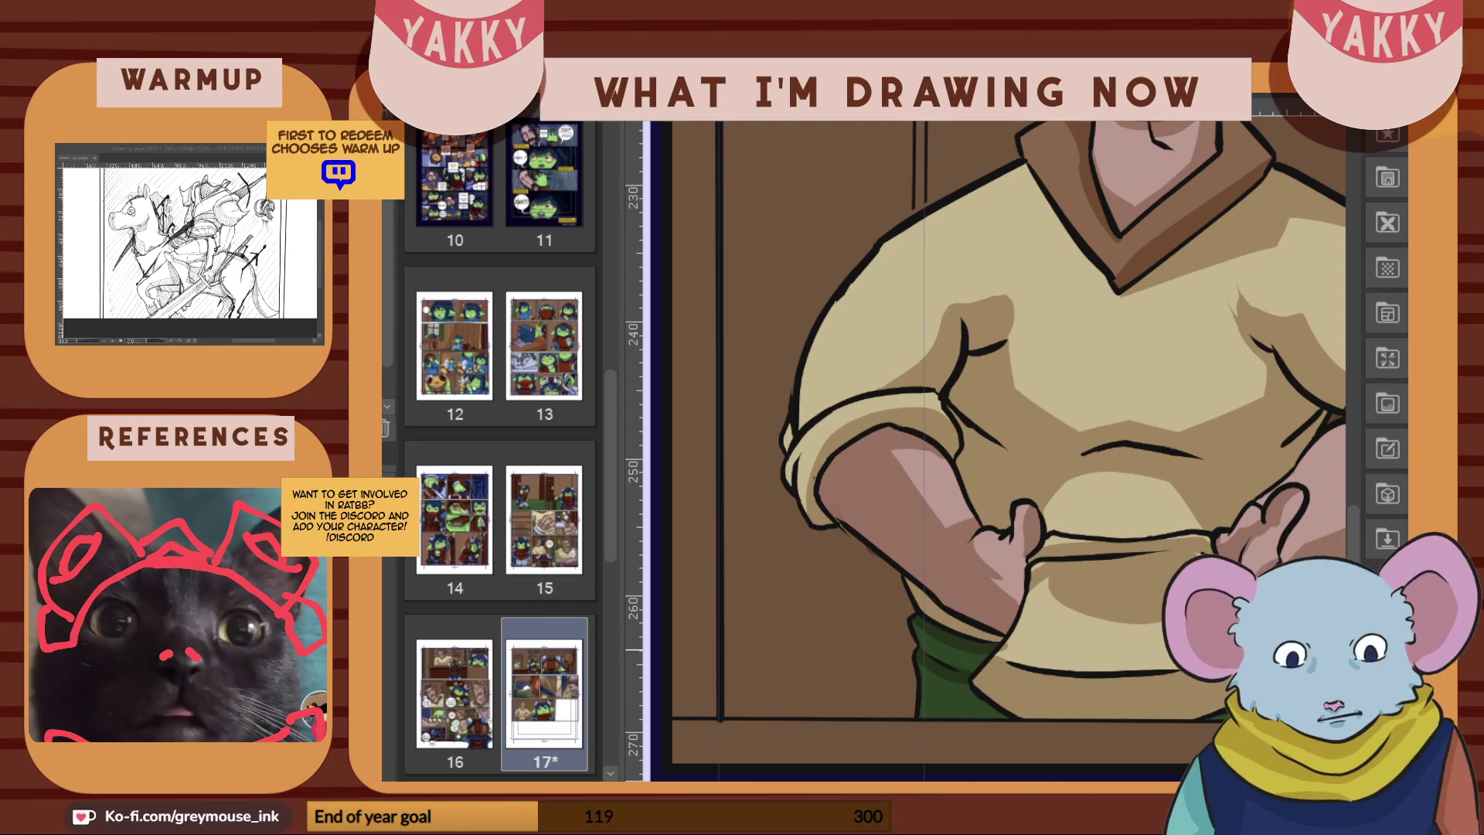
mouse_move(1106, 788)
left_mouse_down()
mouse_move(1171, 789)
mouse_move(1132, 788)
left_mouse_up()
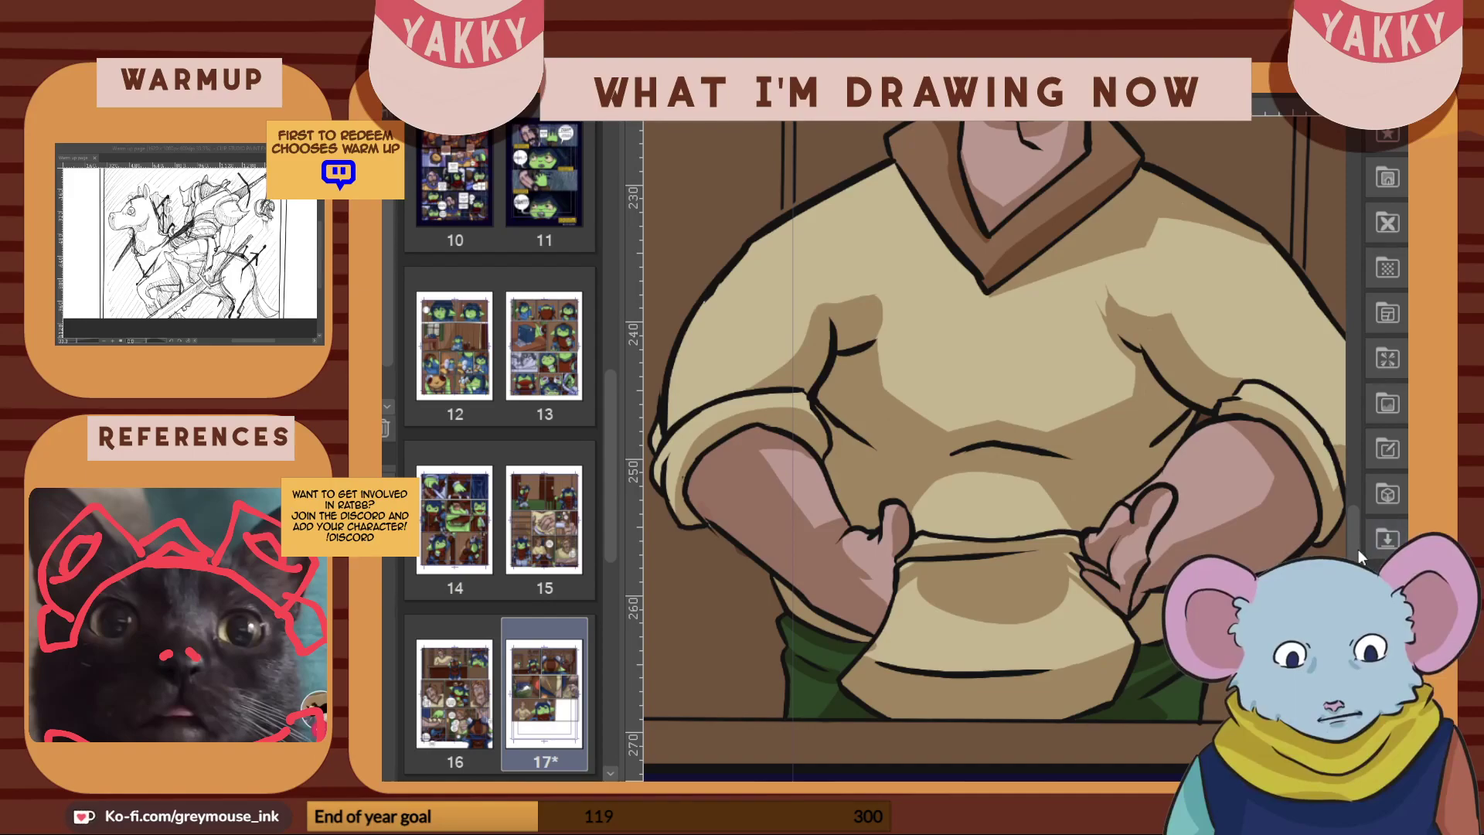
Shade the whites of both of the man's green eyes beneath the upper lids, using a smaller brush
scroll(1365, 506, "up", 5)
scroll(1081, 391, "up", 8)
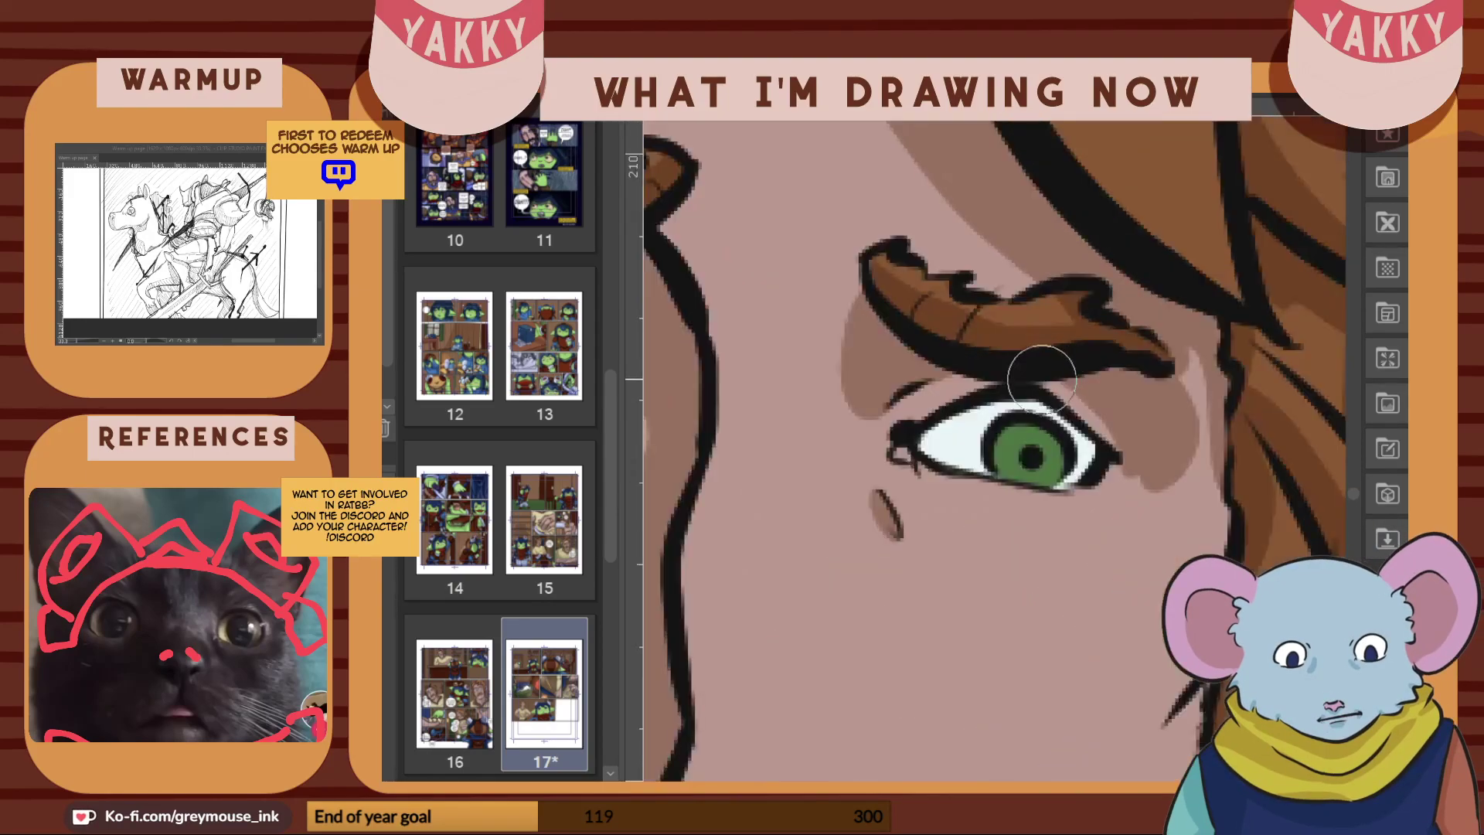
key("[")
key("[")
key("[")
key("[")
key("[")
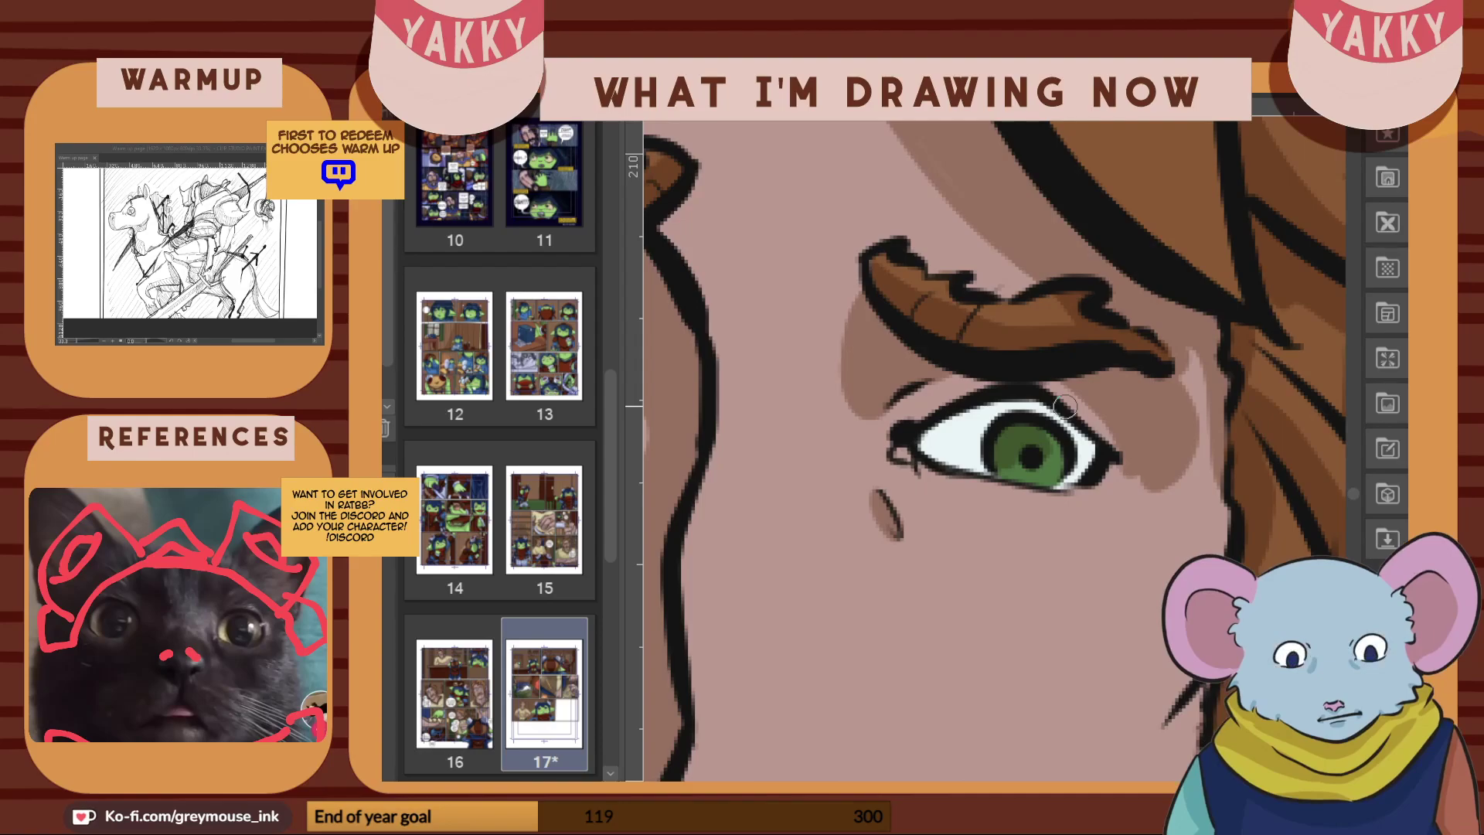
mouse_move(1194, 789)
left_mouse_down()
mouse_move(1121, 788)
mouse_move(1171, 789)
mouse_move(1157, 788)
left_mouse_up()
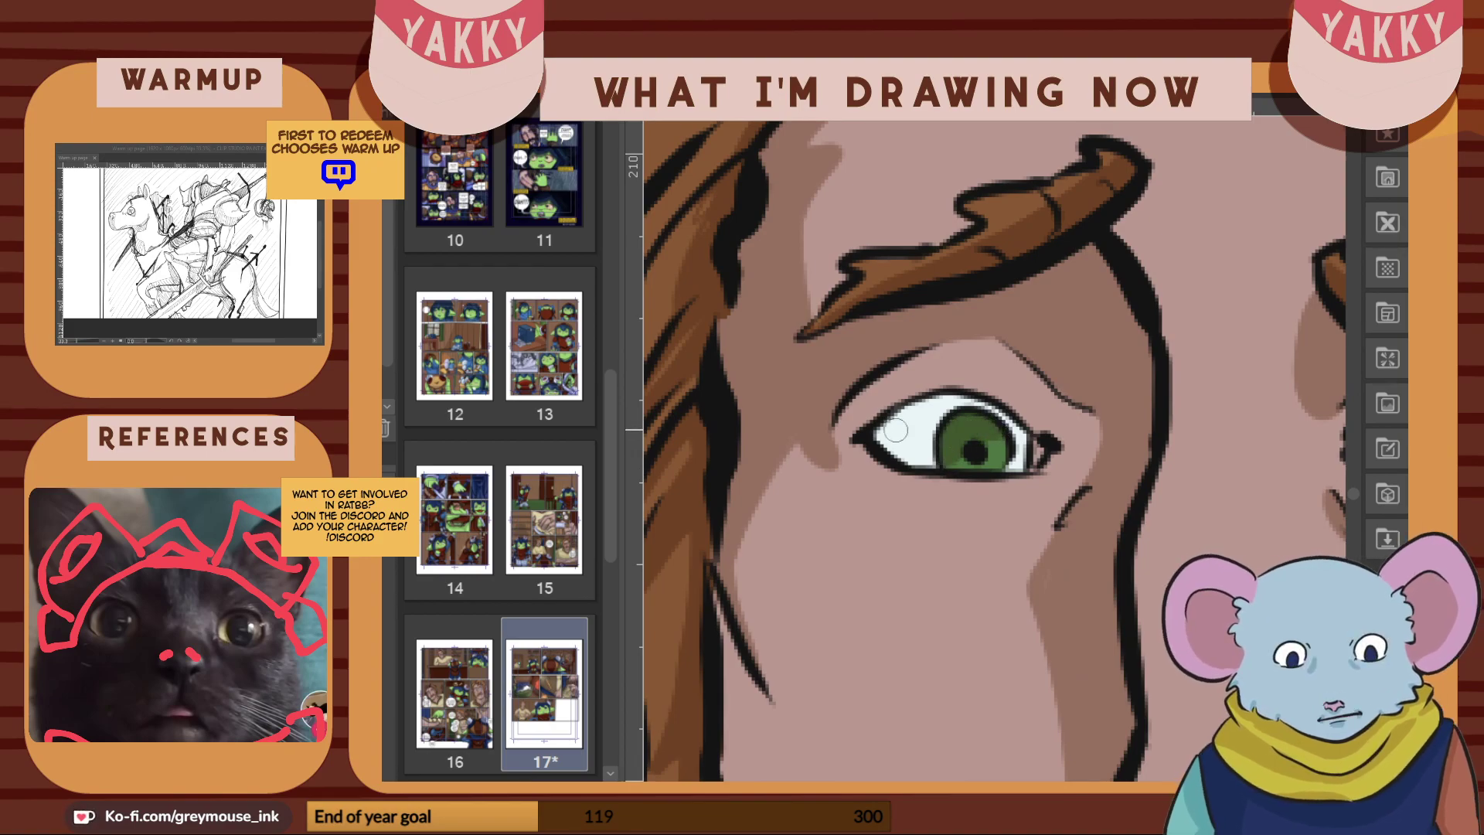
mouse_move(889, 448)
left_mouse_down()
mouse_move(977, 407)
mouse_move(923, 411)
mouse_move(880, 444)
mouse_move(941, 401)
mouse_move(922, 412)
mouse_move(989, 403)
mouse_move(1022, 435)
left_mouse_up()
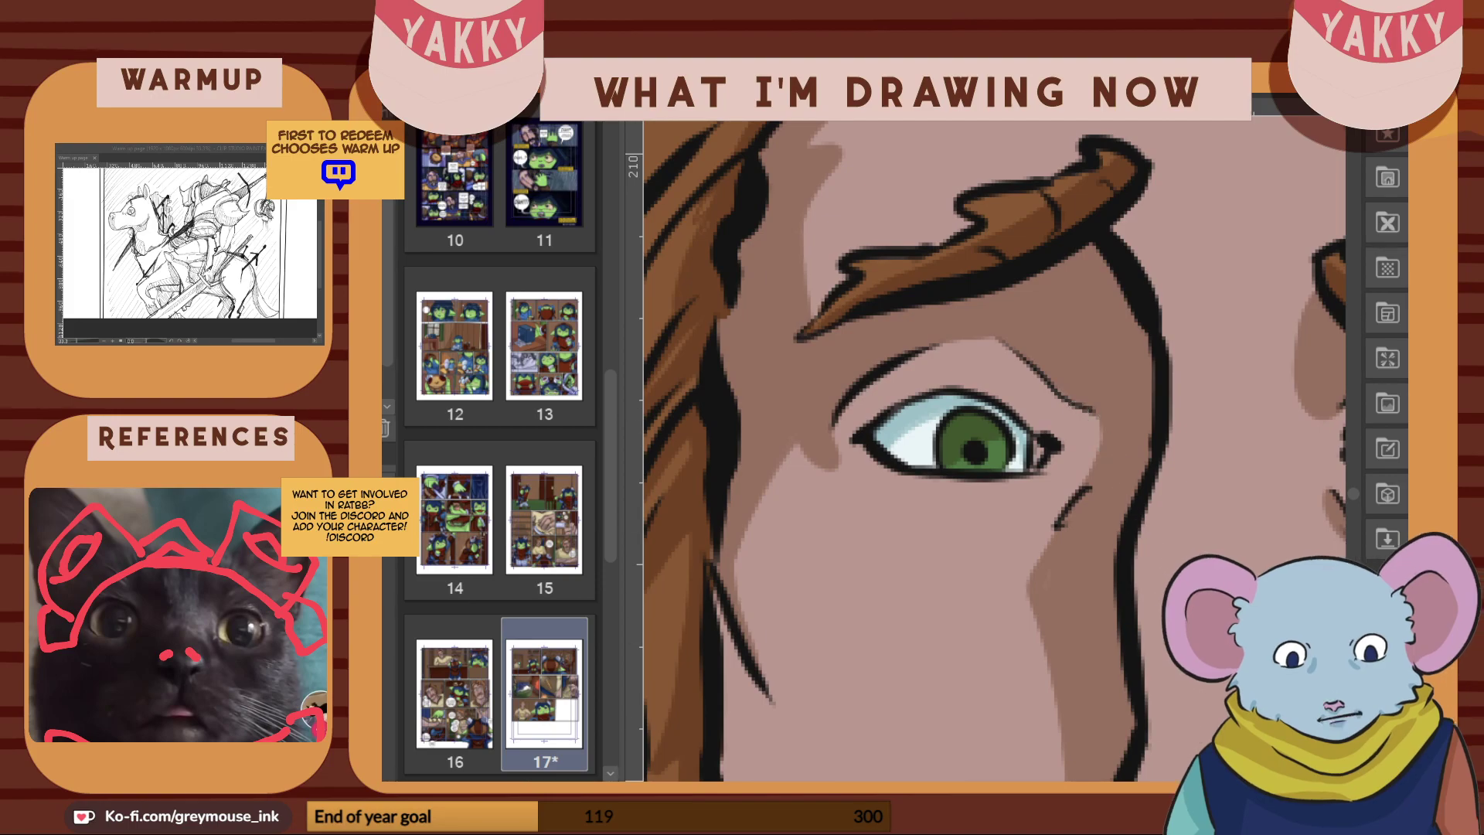
mouse_move(1167, 788)
left_mouse_down()
mouse_move(1213, 789)
mouse_move(1179, 789)
left_mouse_up()
mouse_move(1026, 458)
left_mouse_down()
mouse_move(1120, 412)
mouse_move(1099, 409)
mouse_move(1013, 450)
mouse_move(1115, 409)
mouse_move(1173, 442)
left_mouse_up()
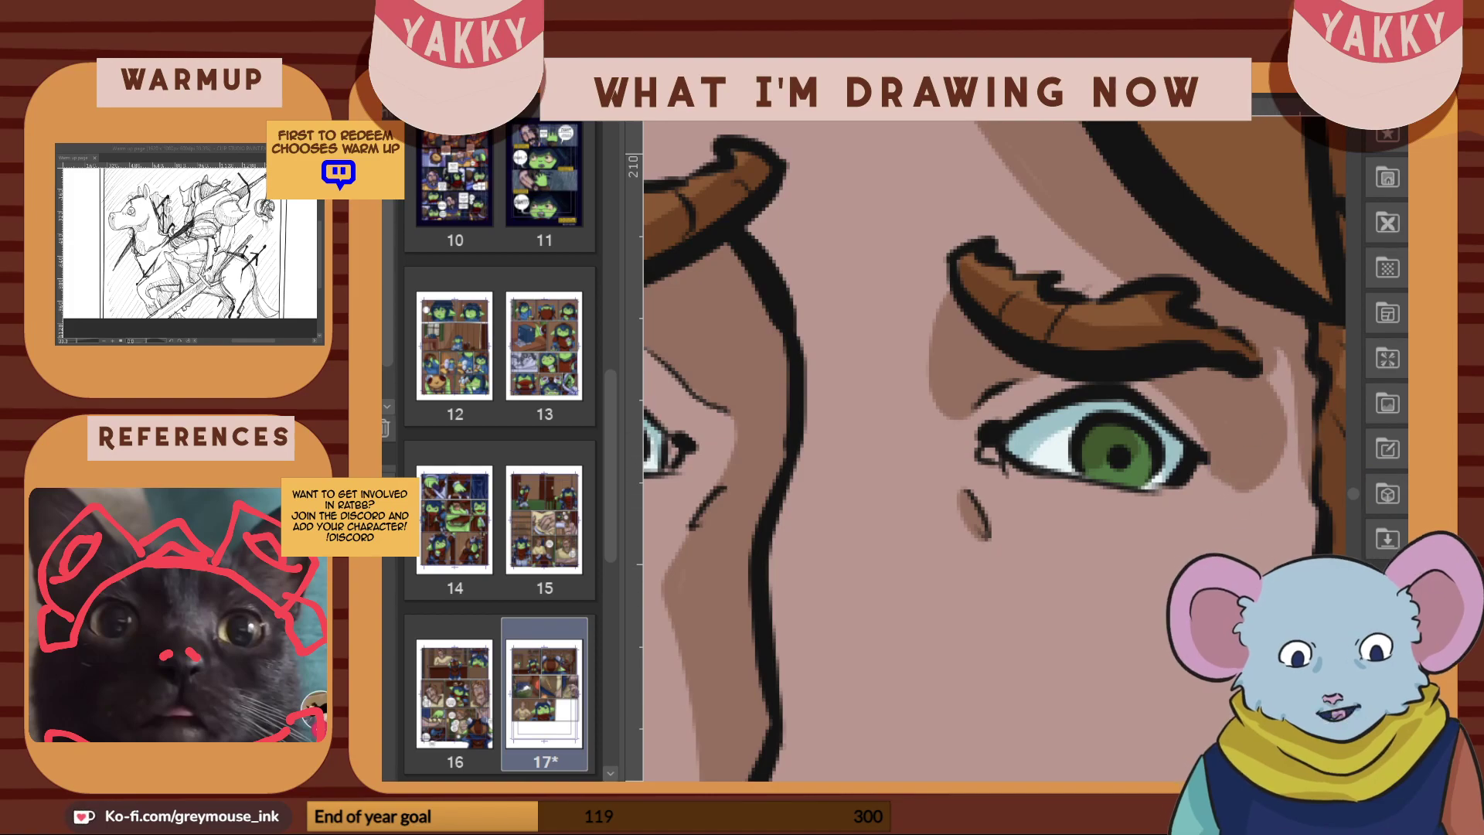
Shade the small hollow beneath the man's lower lip and the underside of his moustache
scroll(1233, 707, "down", 3)
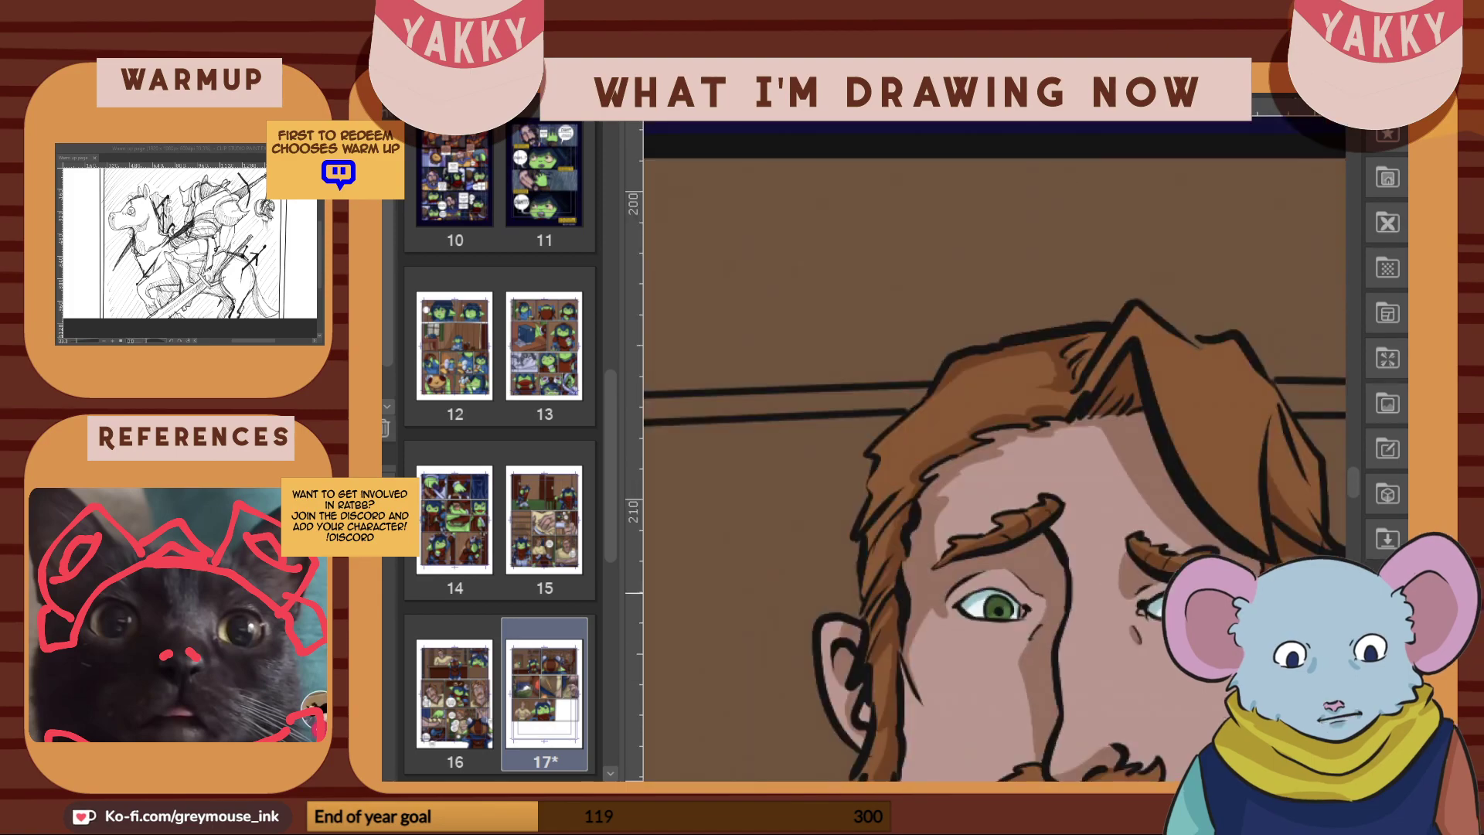
left_click_drag(1353, 480, 1354, 507)
key("ctrl+minus")
key("ctrl+minus")
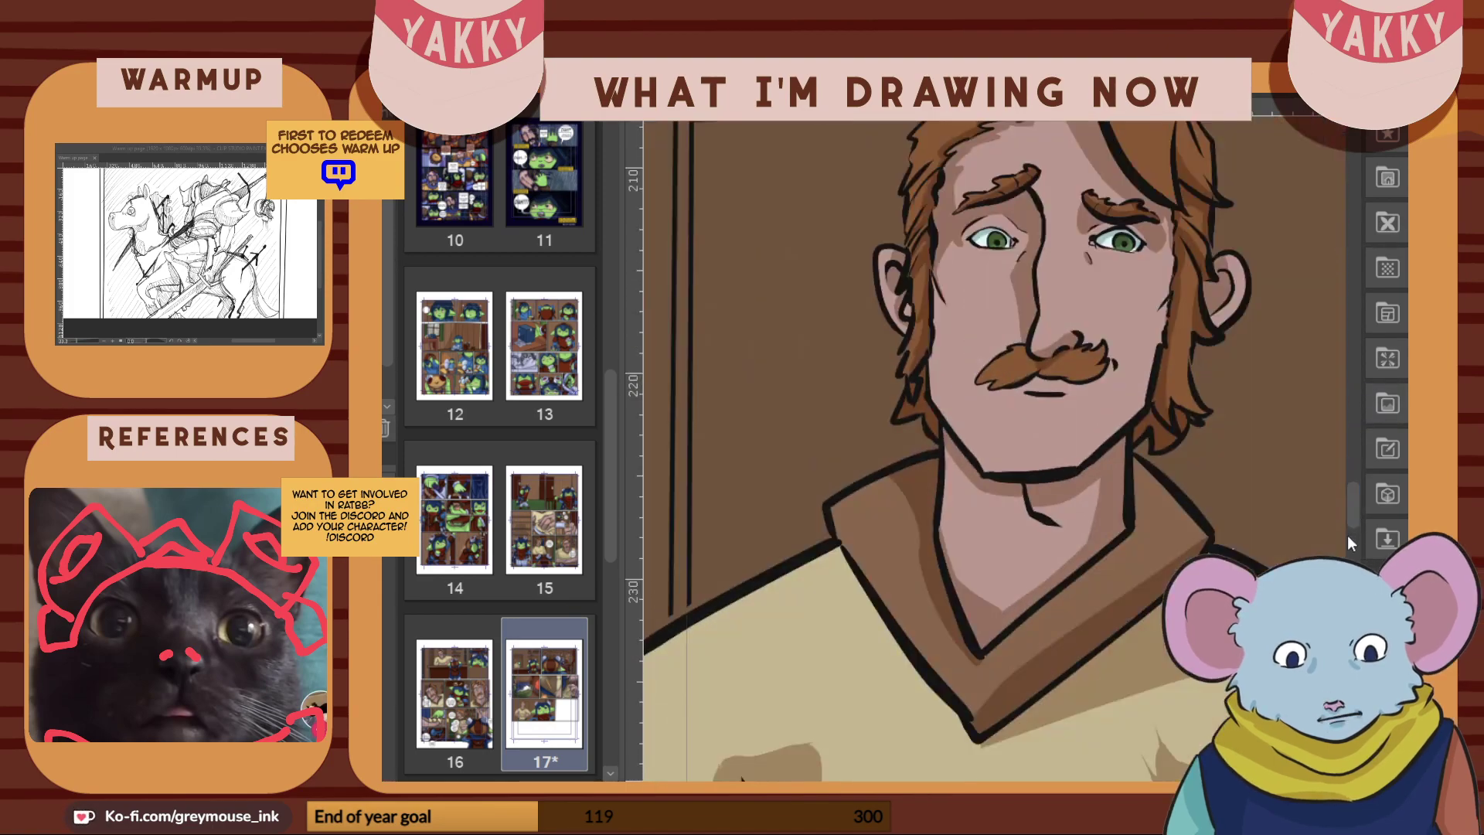
scroll(1273, 583, "up", 2)
mouse_move(693, 203)
left_mouse_down()
mouse_move(721, 234)
mouse_move(748, 207)
left_mouse_up()
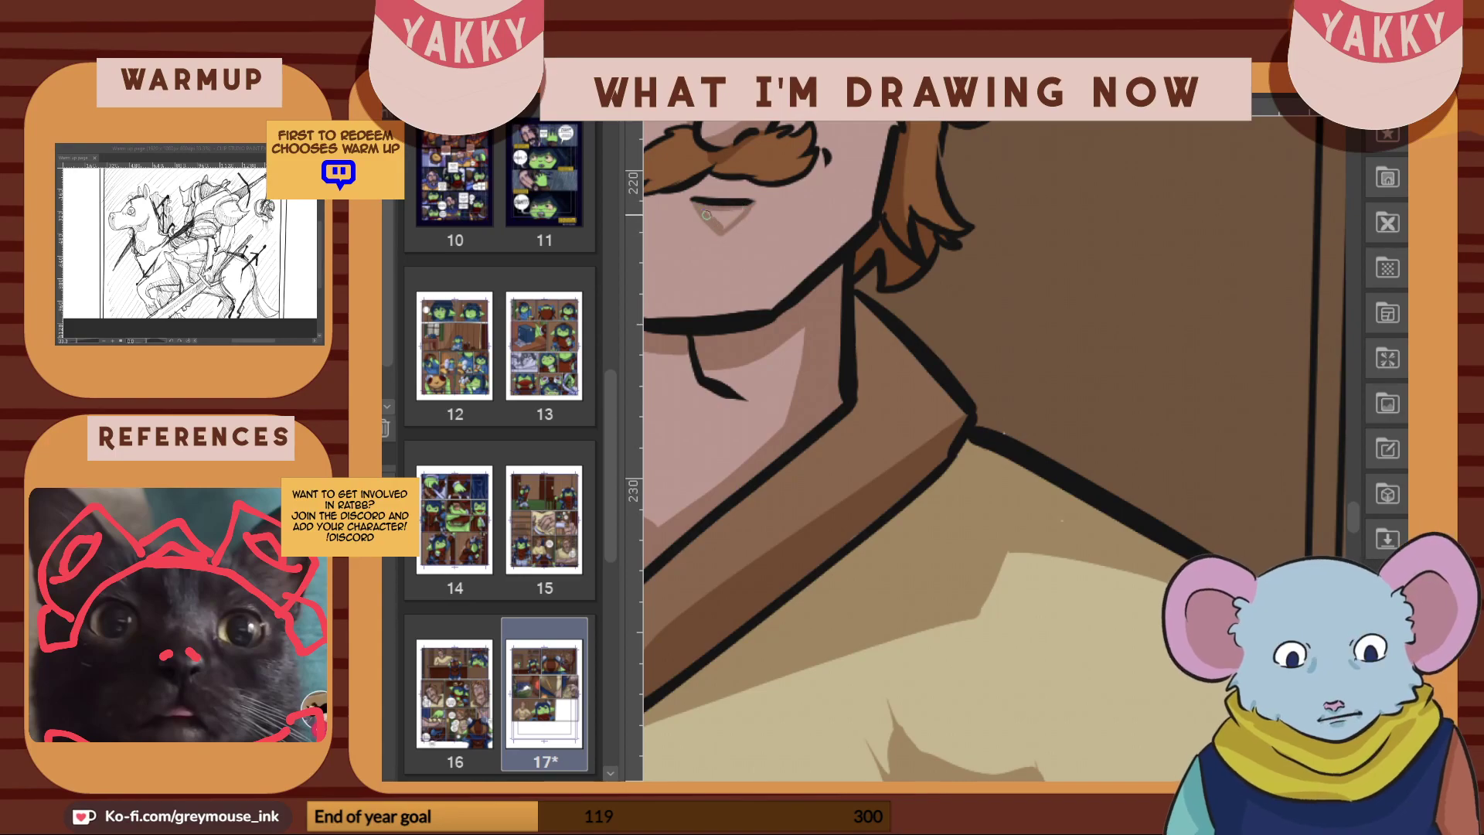
scroll(1184, 560, "left", 7)
scroll(1353, 399, "right", 5)
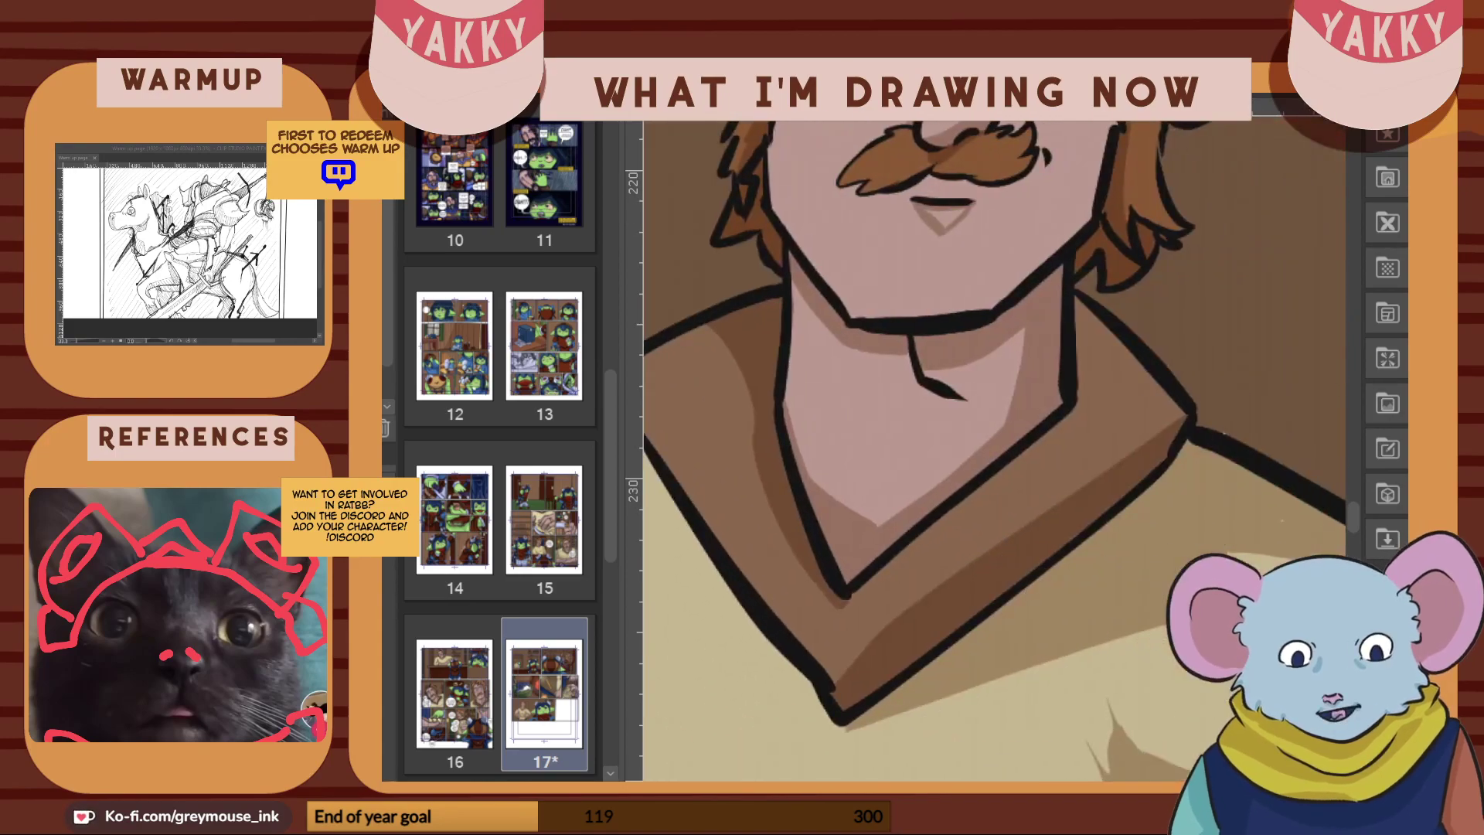
left_click_drag(1352, 508, 1353, 484)
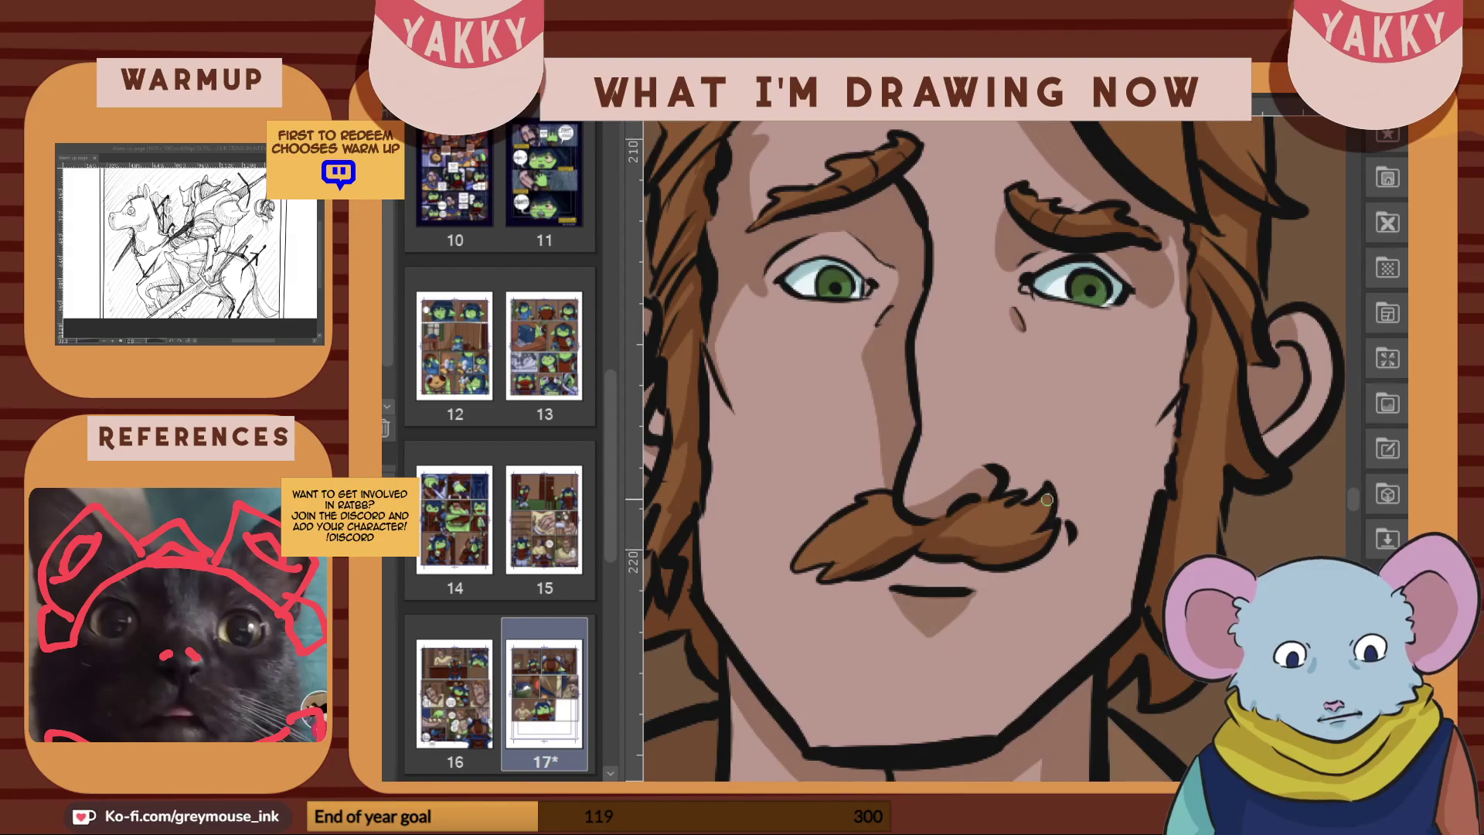
mouse_move(887, 572)
left_mouse_down()
mouse_move(850, 582)
mouse_move(1026, 572)
left_mouse_up()
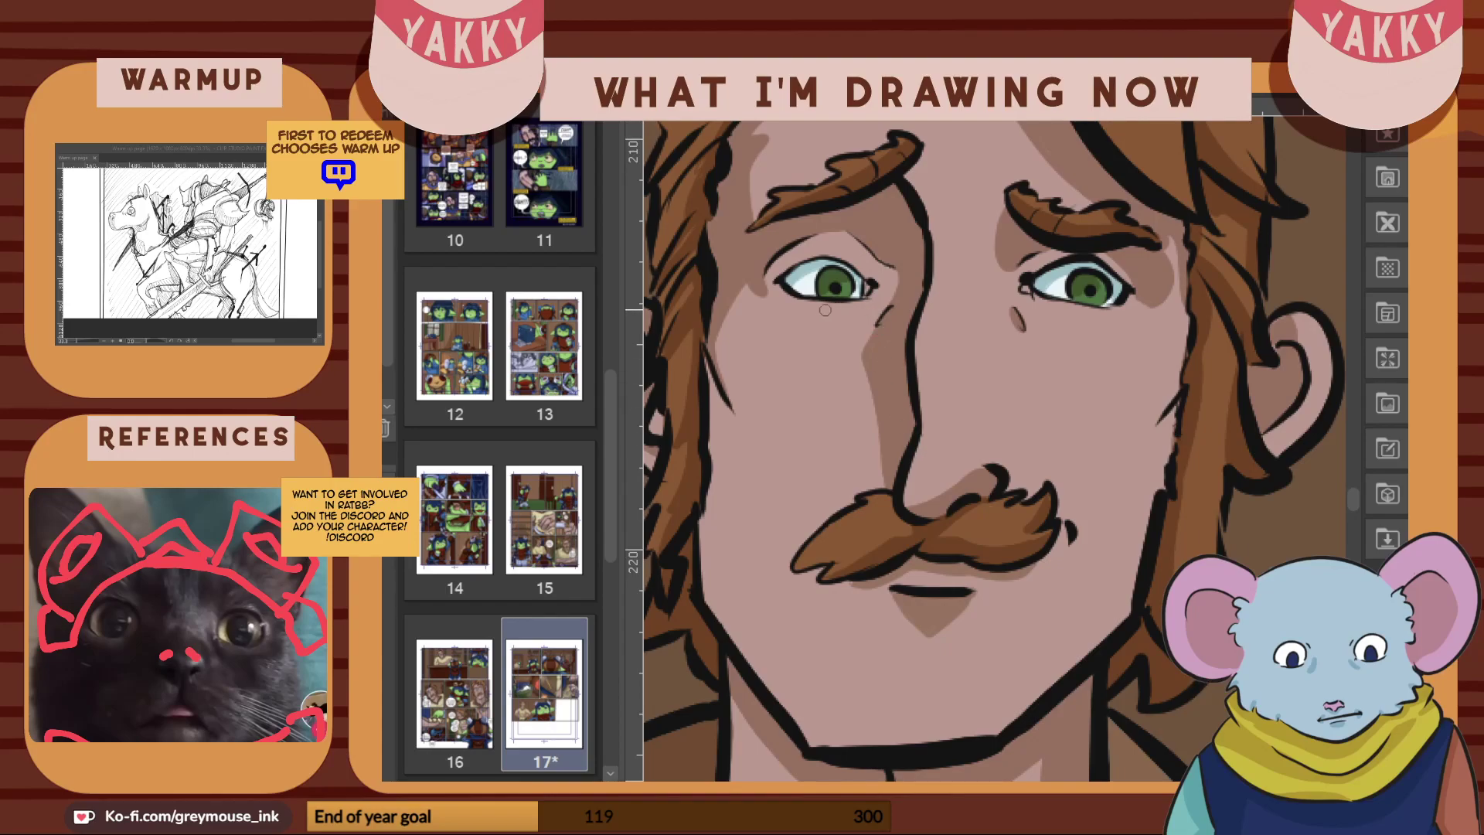
Shade the folds of the goblin's red scarf where it meets the long strand of blue hair
scroll(1080, 428, "down", 2)
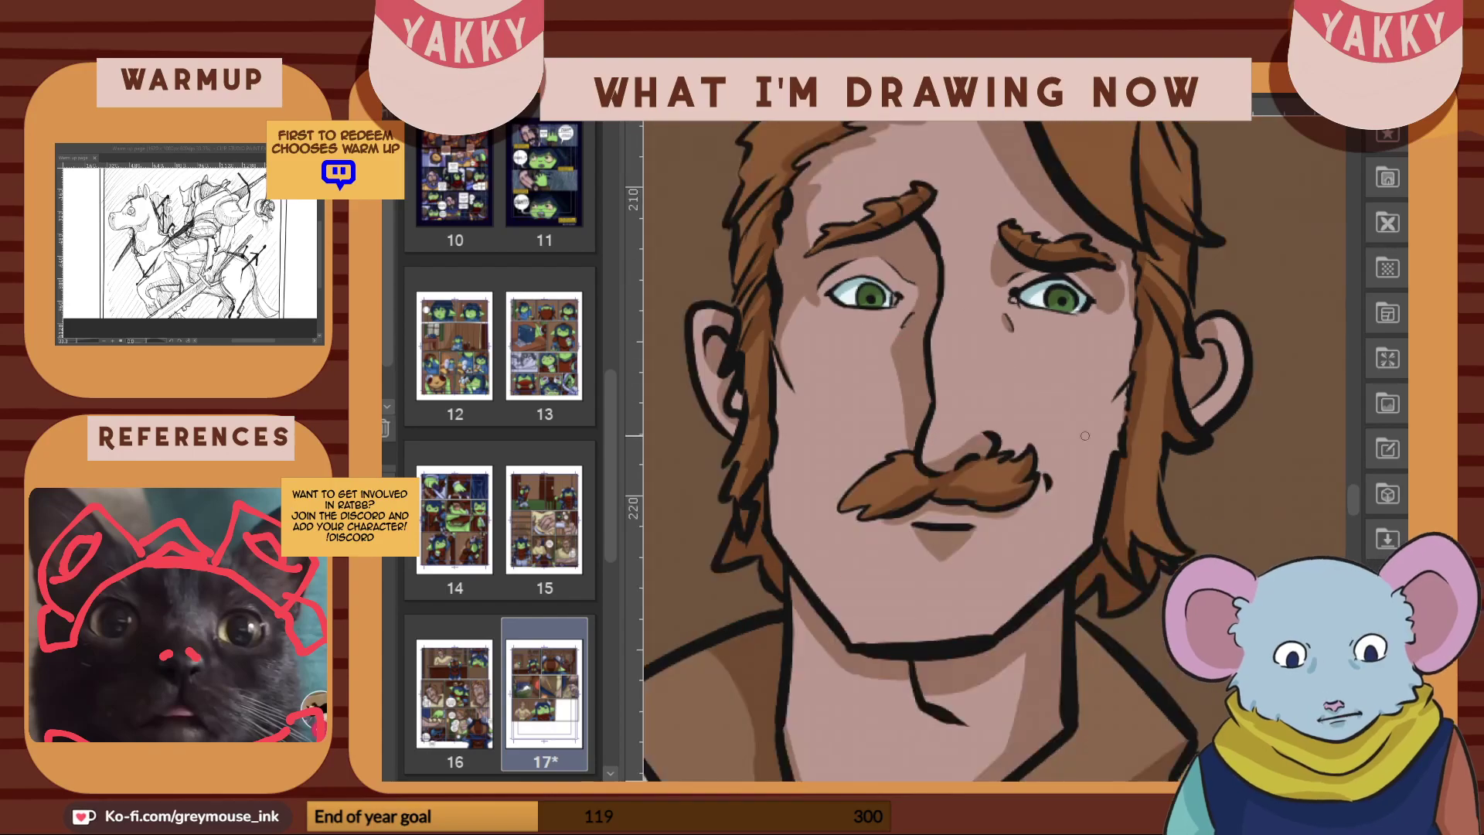
scroll(1165, 567, "down", 3)
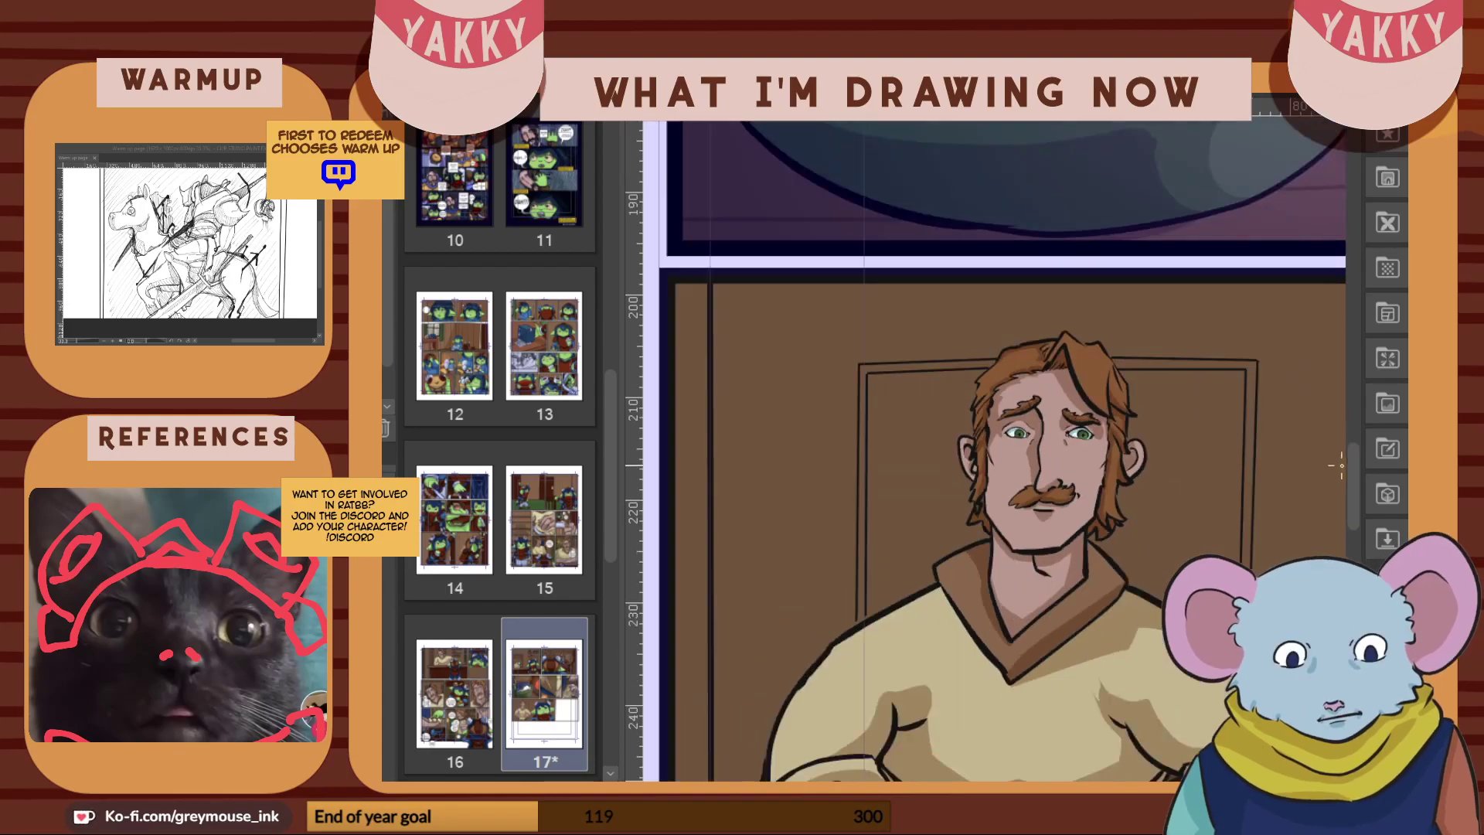
scroll(1343, 456, "up", 2)
scroll(1352, 470, "down", 3)
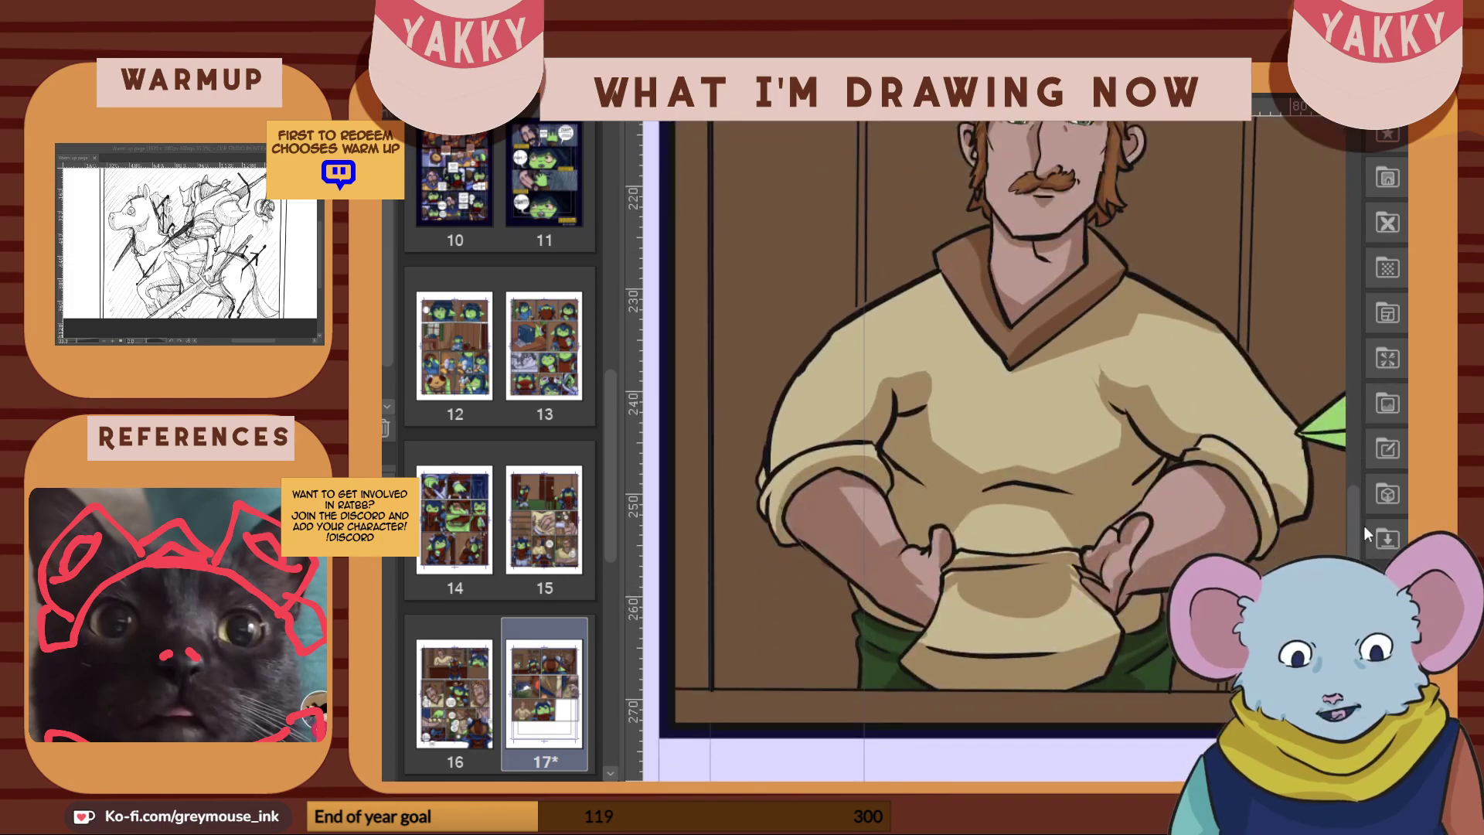
left_click_drag(1140, 787, 1158, 787)
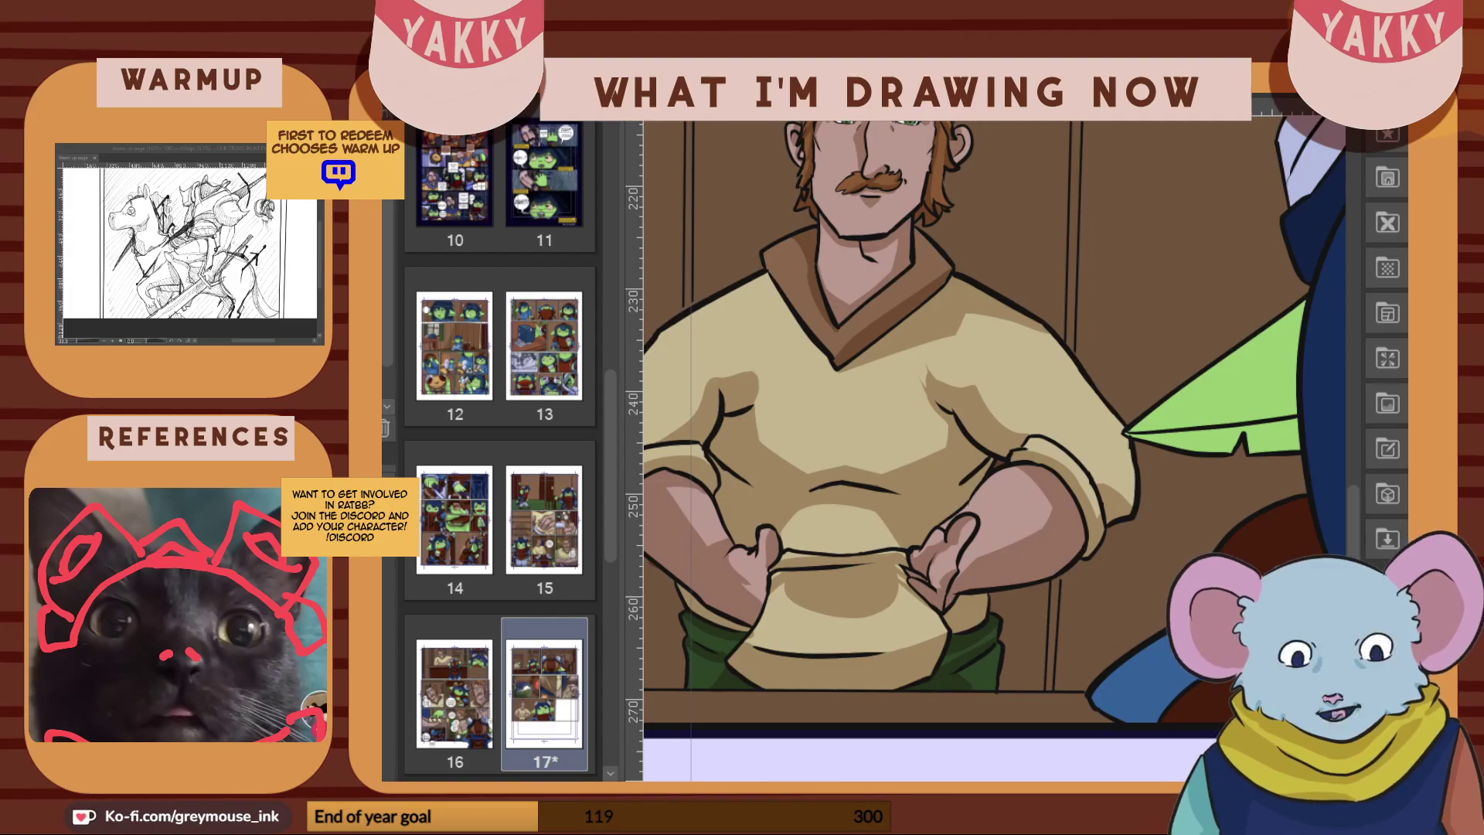
left_click_drag(1144, 787, 1192, 786)
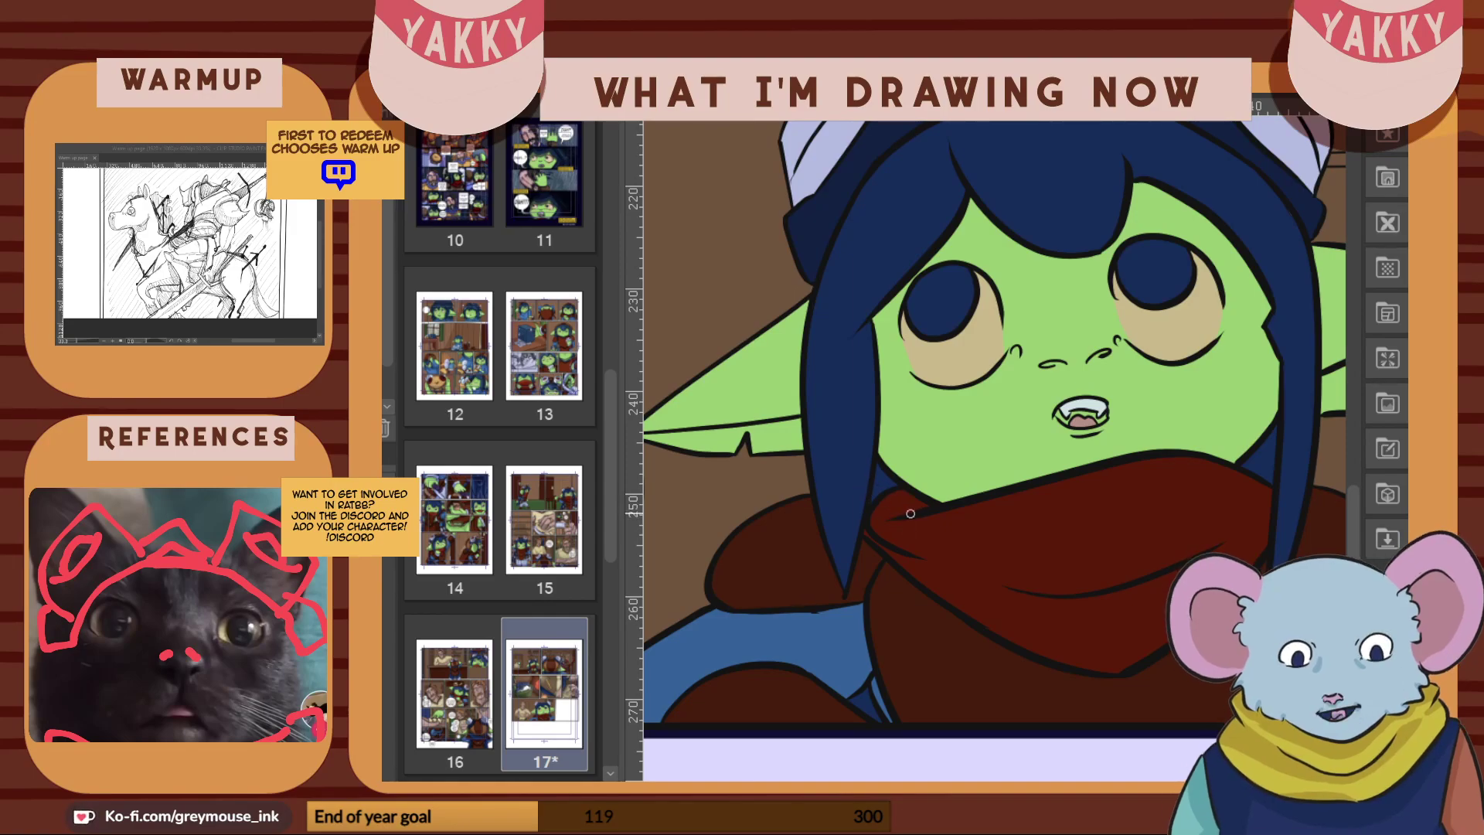
scroll(912, 513, "up", 4)
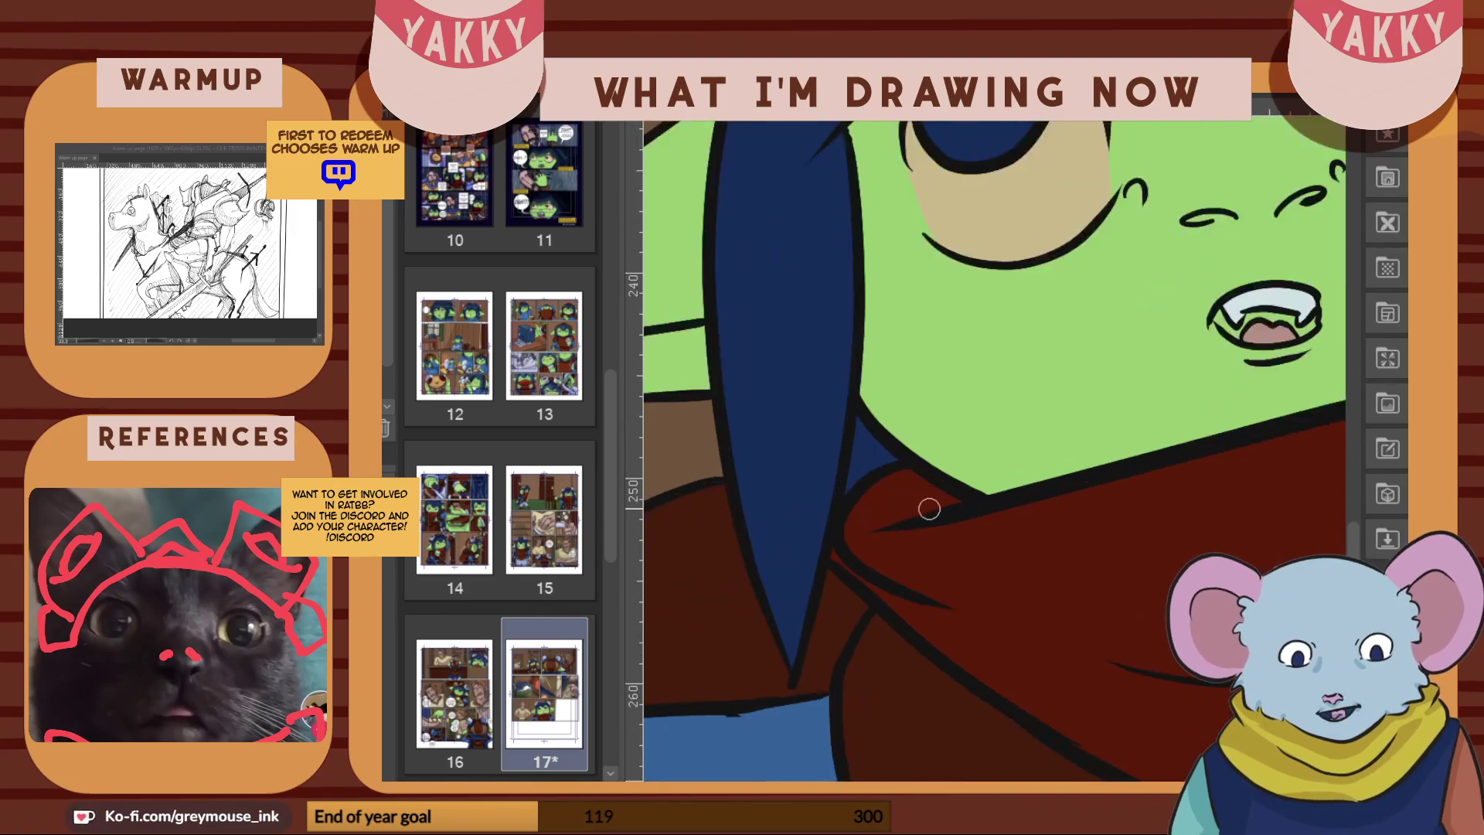
mouse_move(901, 582)
left_mouse_down()
mouse_move(873, 539)
mouse_move(957, 503)
mouse_move(903, 485)
mouse_move(927, 491)
mouse_move(876, 513)
mouse_move(857, 552)
mouse_move(856, 520)
mouse_move(903, 478)
mouse_move(923, 486)
mouse_move(925, 574)
mouse_move(932, 521)
mouse_move(886, 555)
mouse_move(963, 593)
mouse_move(885, 538)
mouse_move(909, 592)
mouse_move(944, 630)
mouse_move(940, 610)
mouse_move(993, 687)
mouse_move(827, 555)
mouse_move(915, 625)
mouse_move(920, 605)
mouse_move(970, 681)
mouse_move(917, 611)
mouse_move(833, 549)
left_mouse_up()
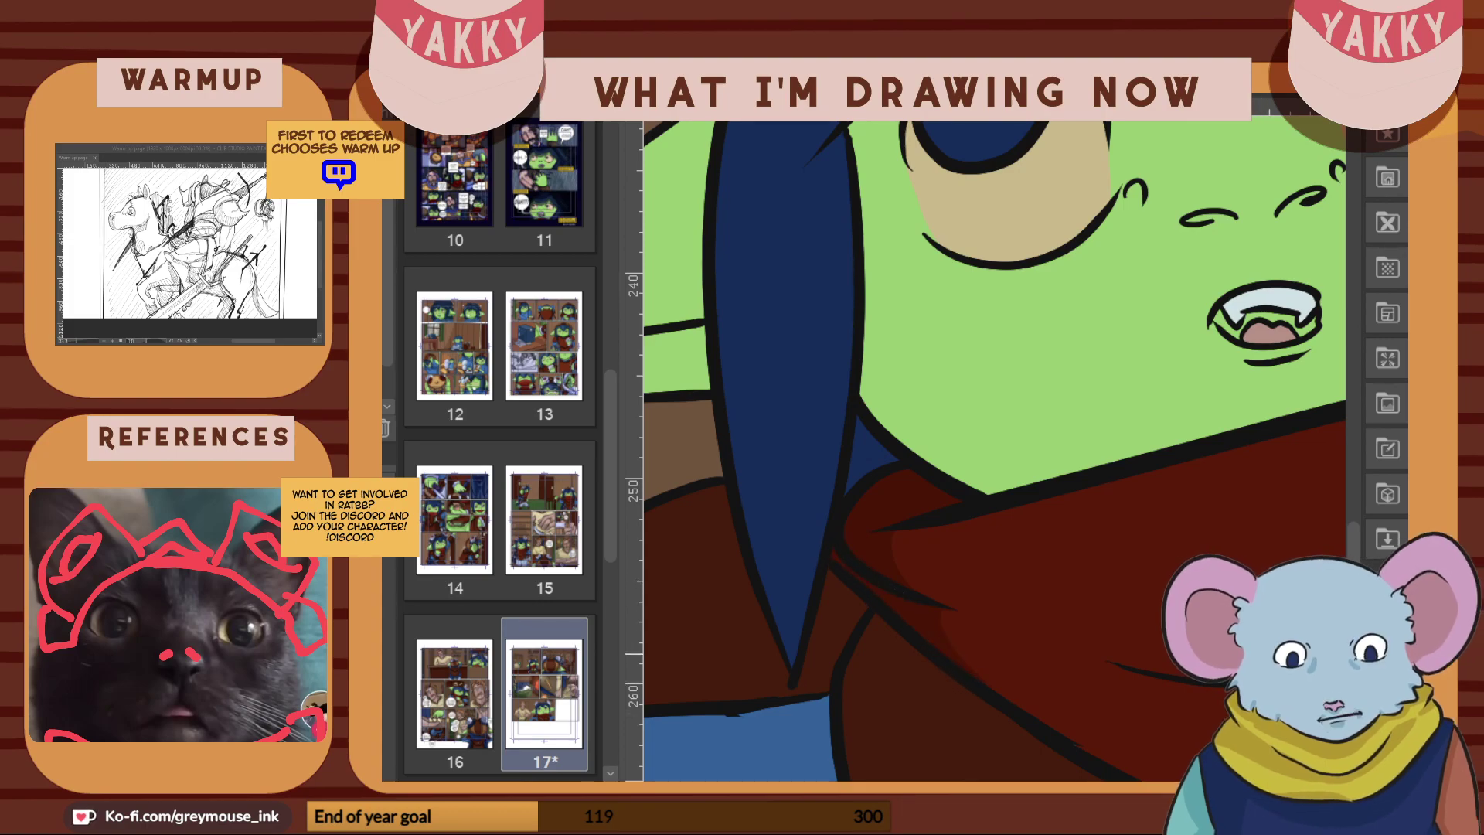
Shade the goblin's dark brown shoulder behind the hair strand and the far side of the red scarf
scroll(1179, 688, "down", 2)
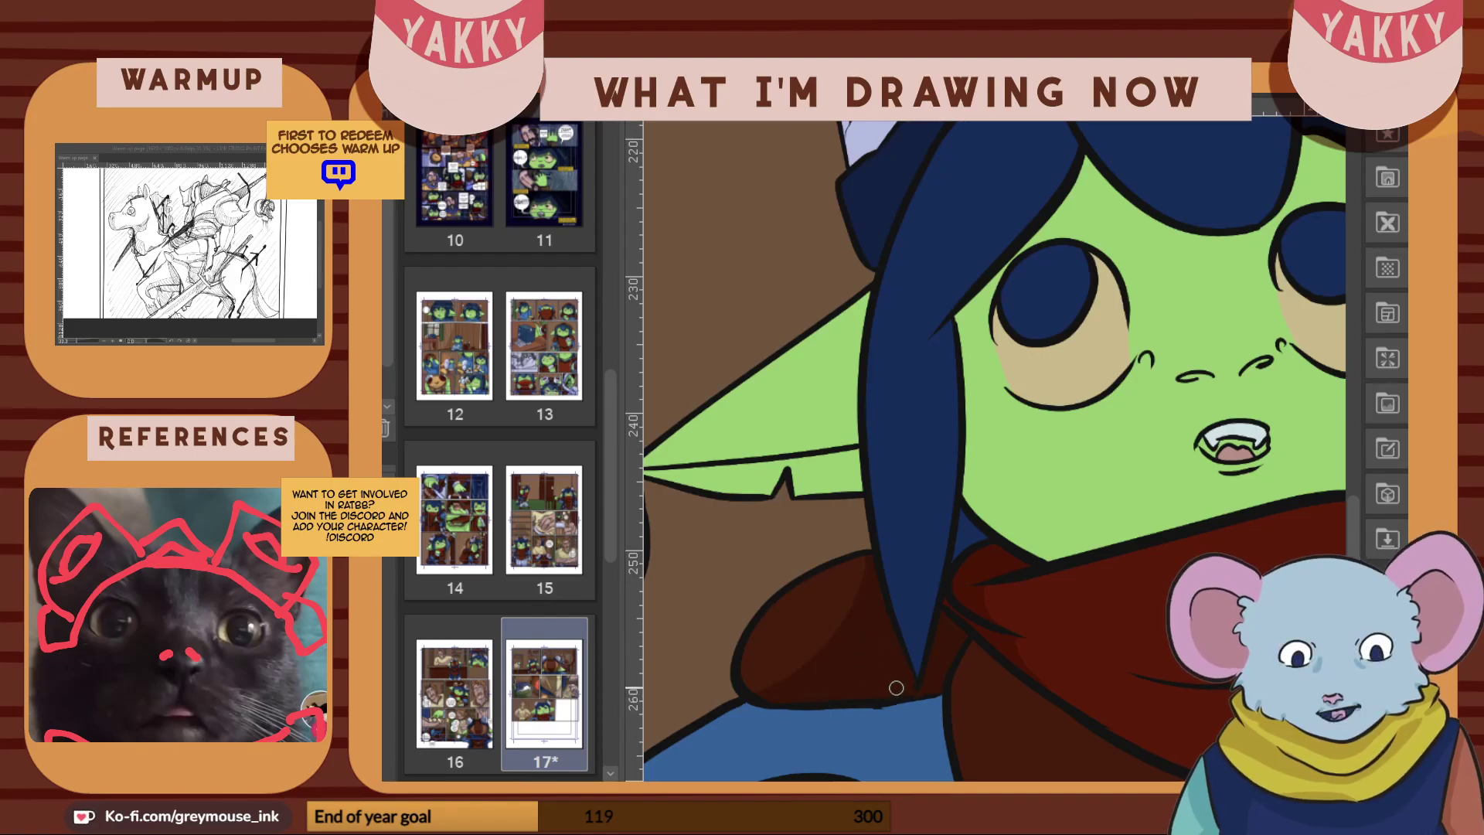
left_click_drag(1111, 789, 1149, 788)
mouse_move(1065, 514)
left_mouse_down()
mouse_move(1085, 546)
mouse_move(1073, 609)
left_mouse_up()
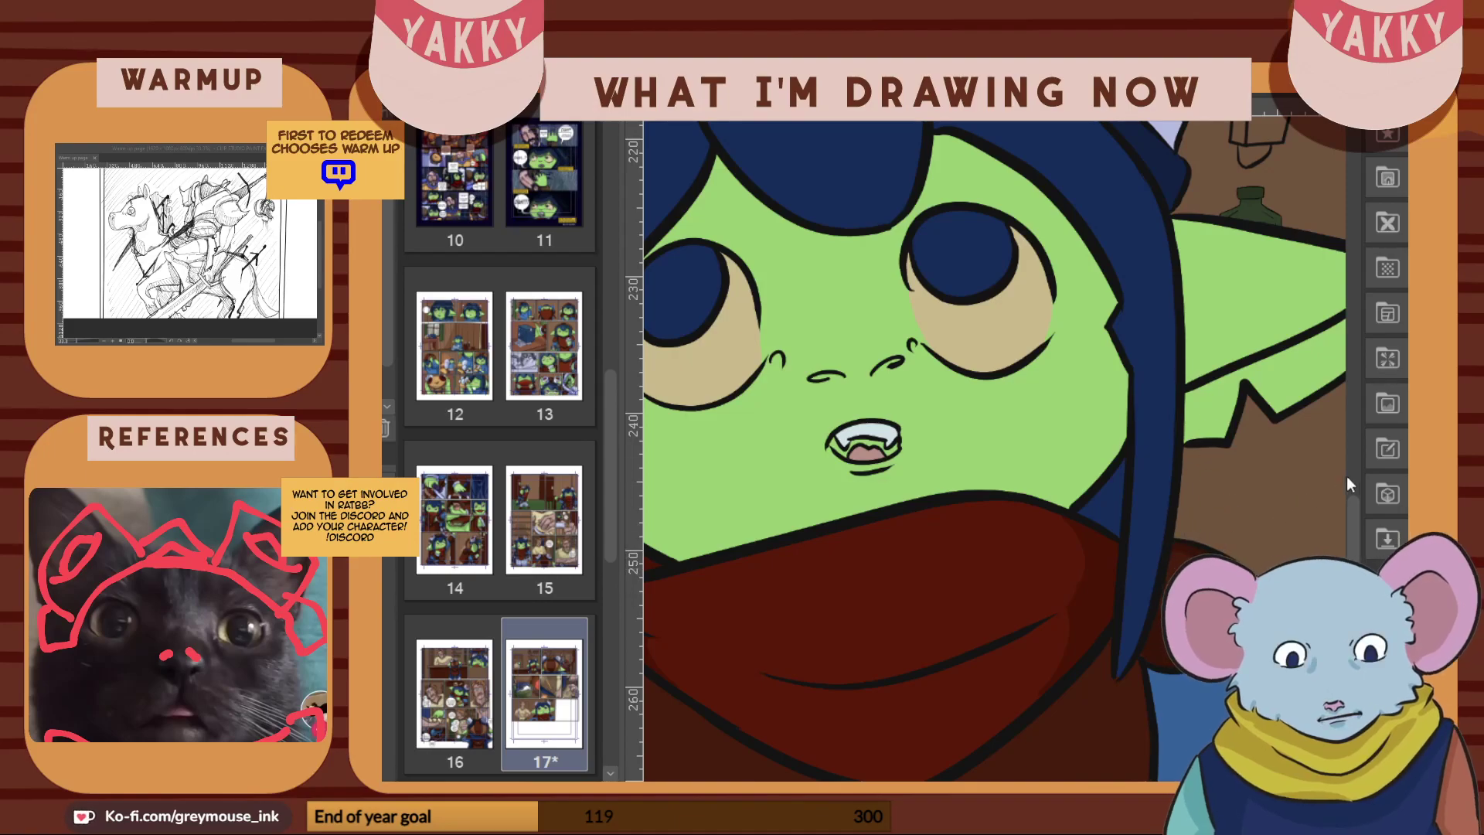
Shade the goblin's brown tunic along the lower edge of the scarf and down its sides
left_click_drag(1351, 508, 1352, 538)
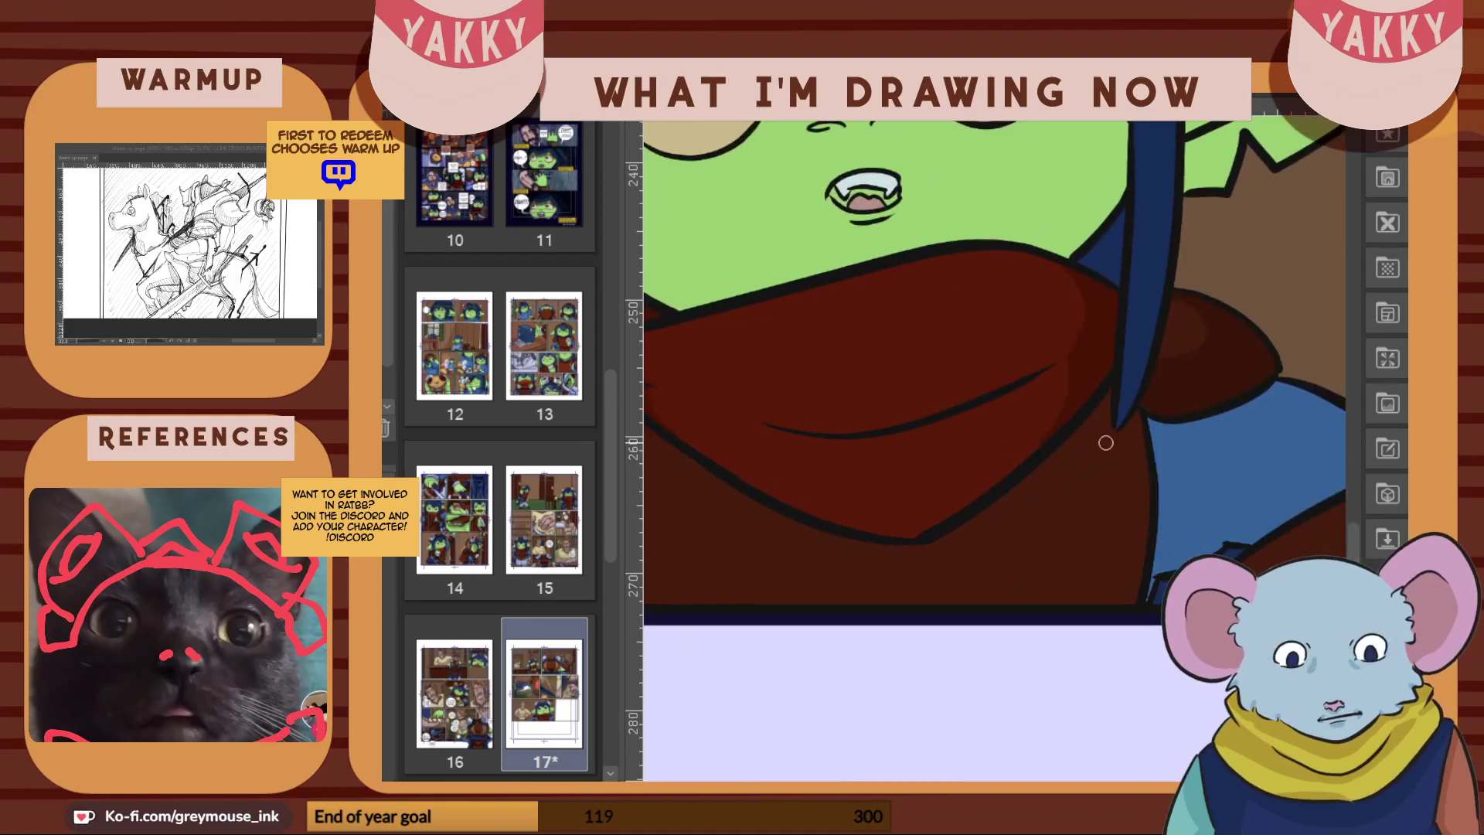
scroll(1005, 433, "left", 5)
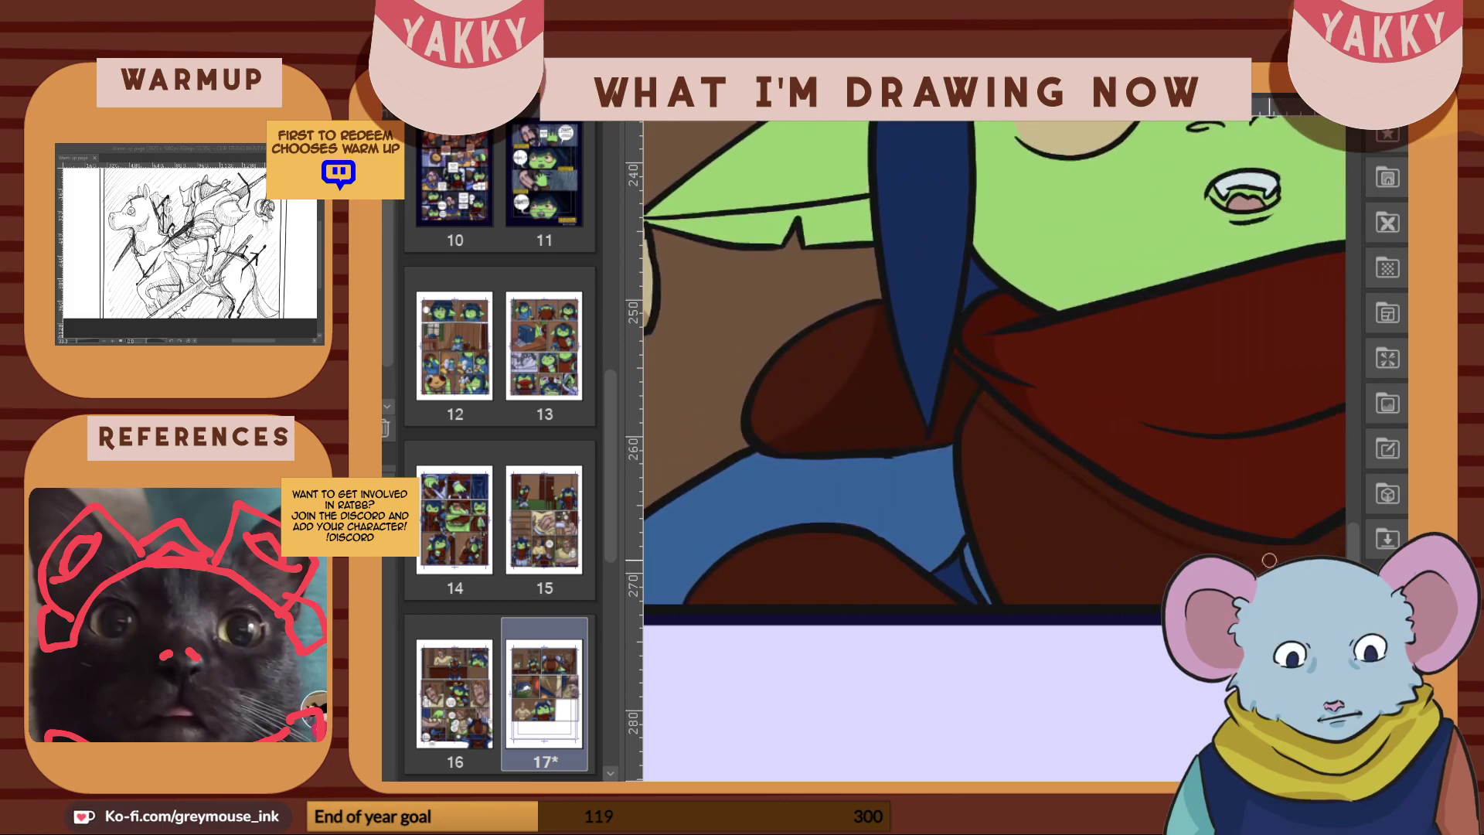
scroll(1072, 733, "right", 3)
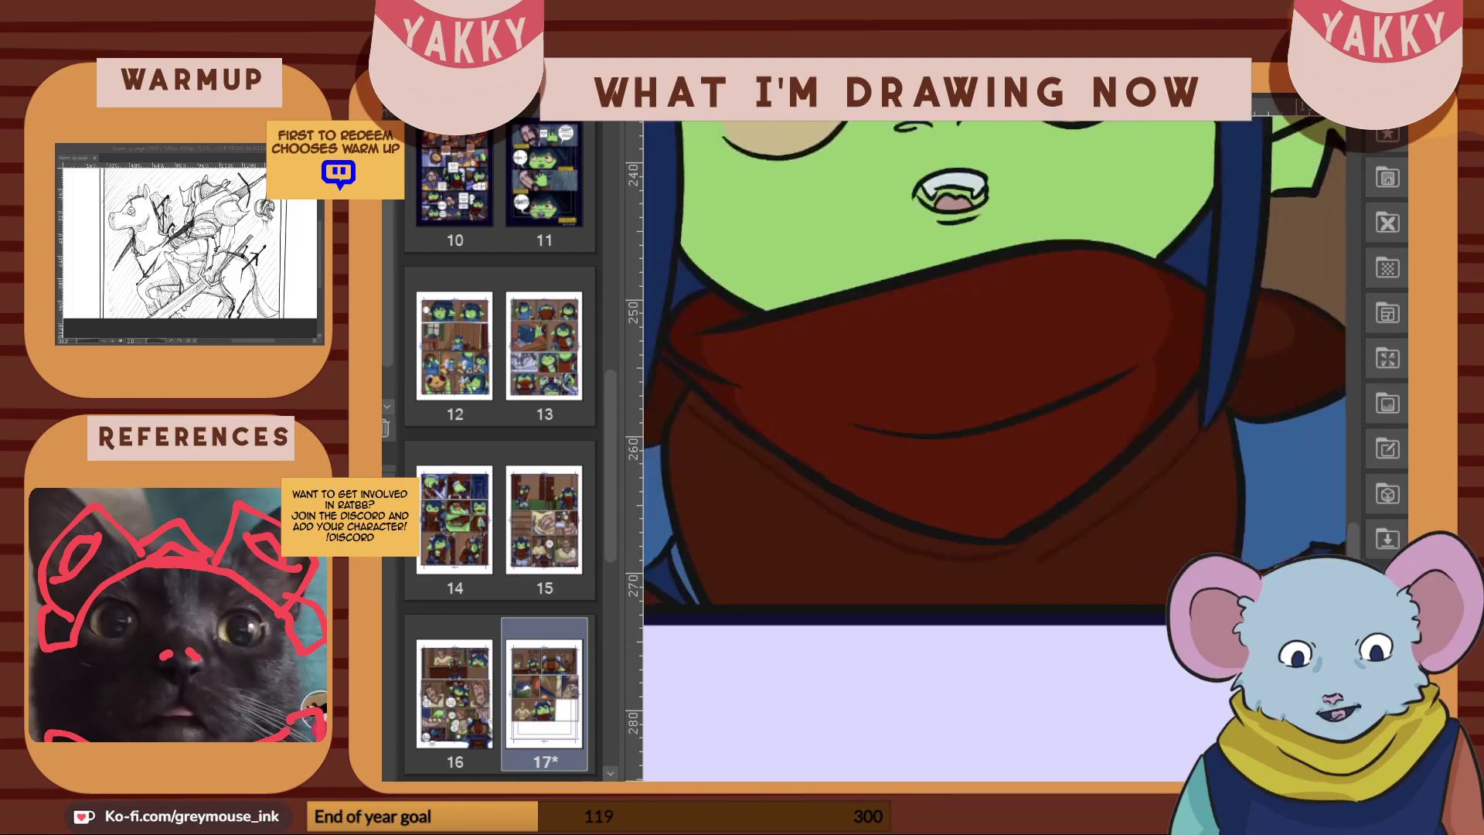
scroll(1072, 732, "down", 1)
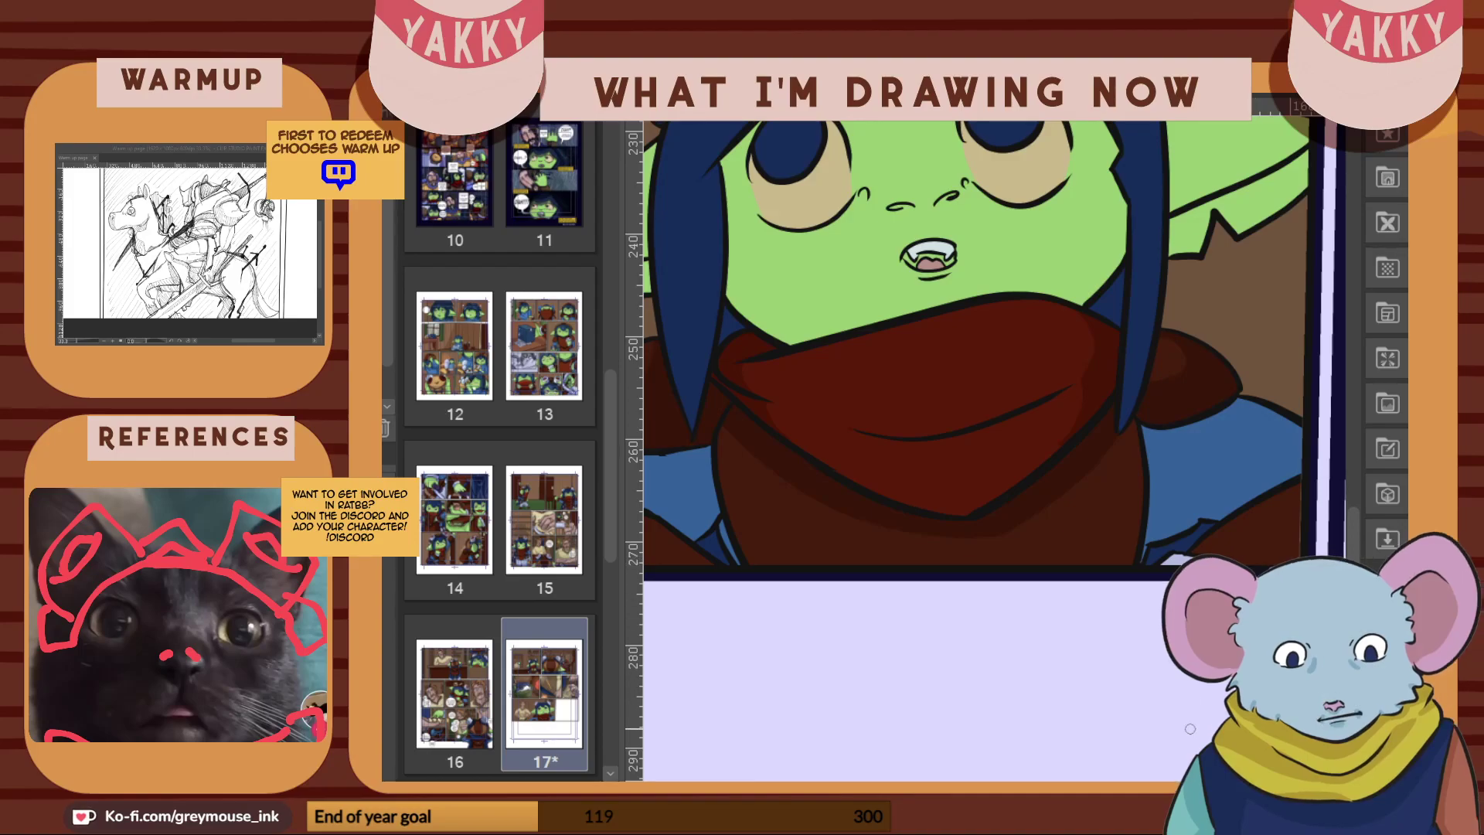
Shade the rounded brown shapes below the goblin's blue sleeves on both sides, undoing a stray stroke
left_click_drag(1183, 789, 1128, 788)
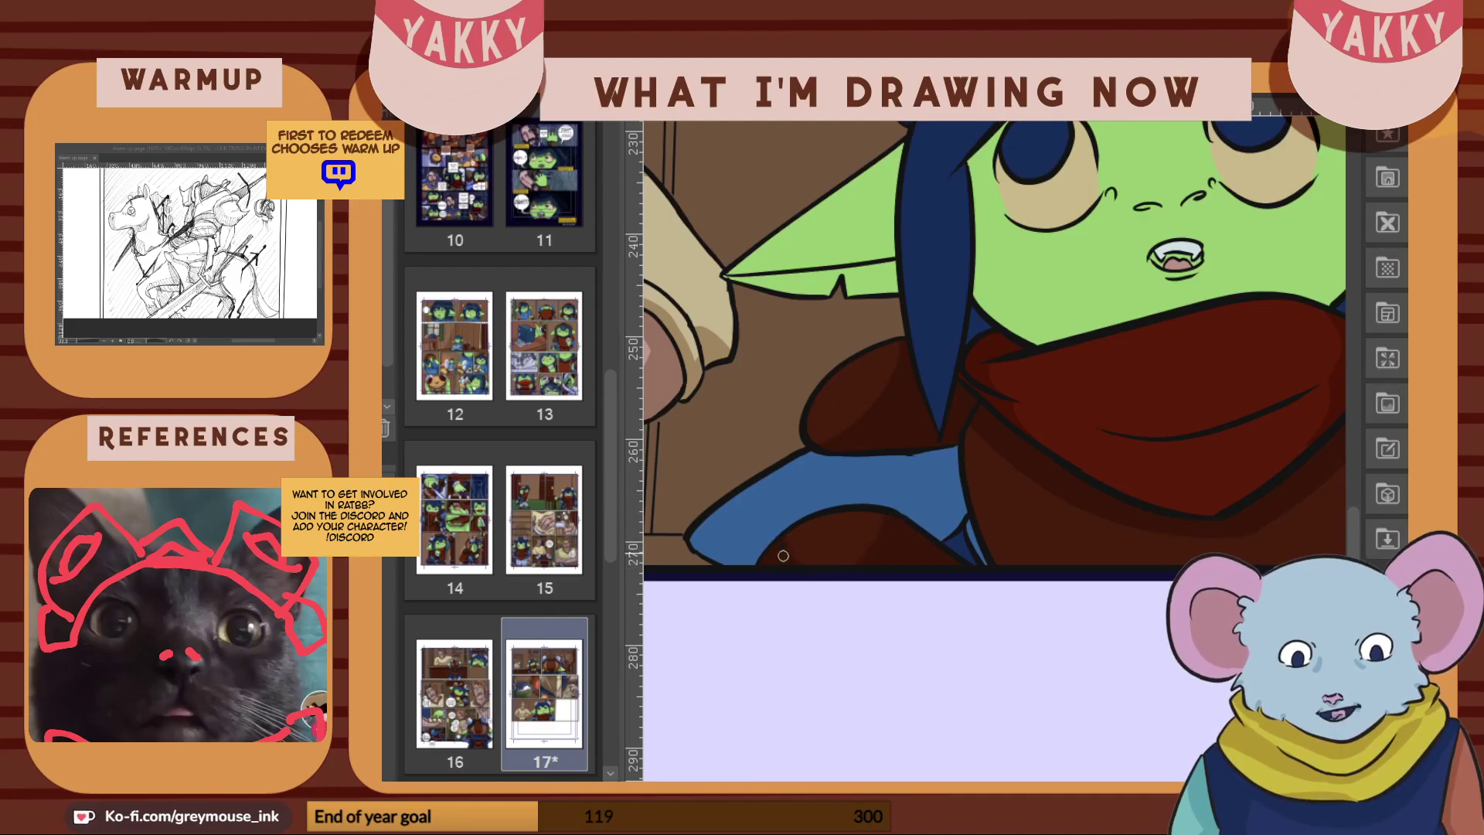
scroll(995, 449, "right", 5)
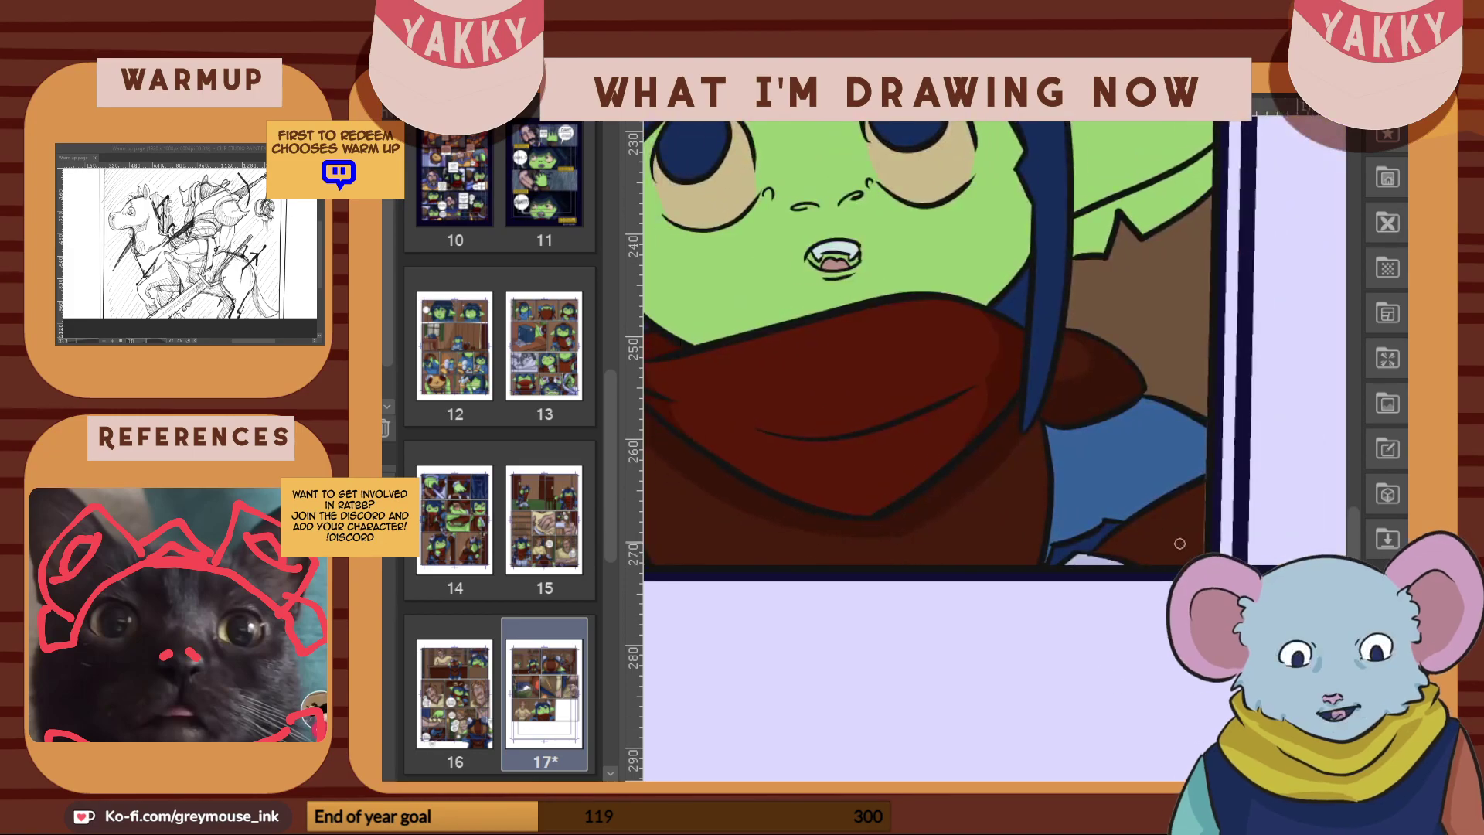
left_click_drag(1165, 443, 1128, 484)
key("ctrl+z")
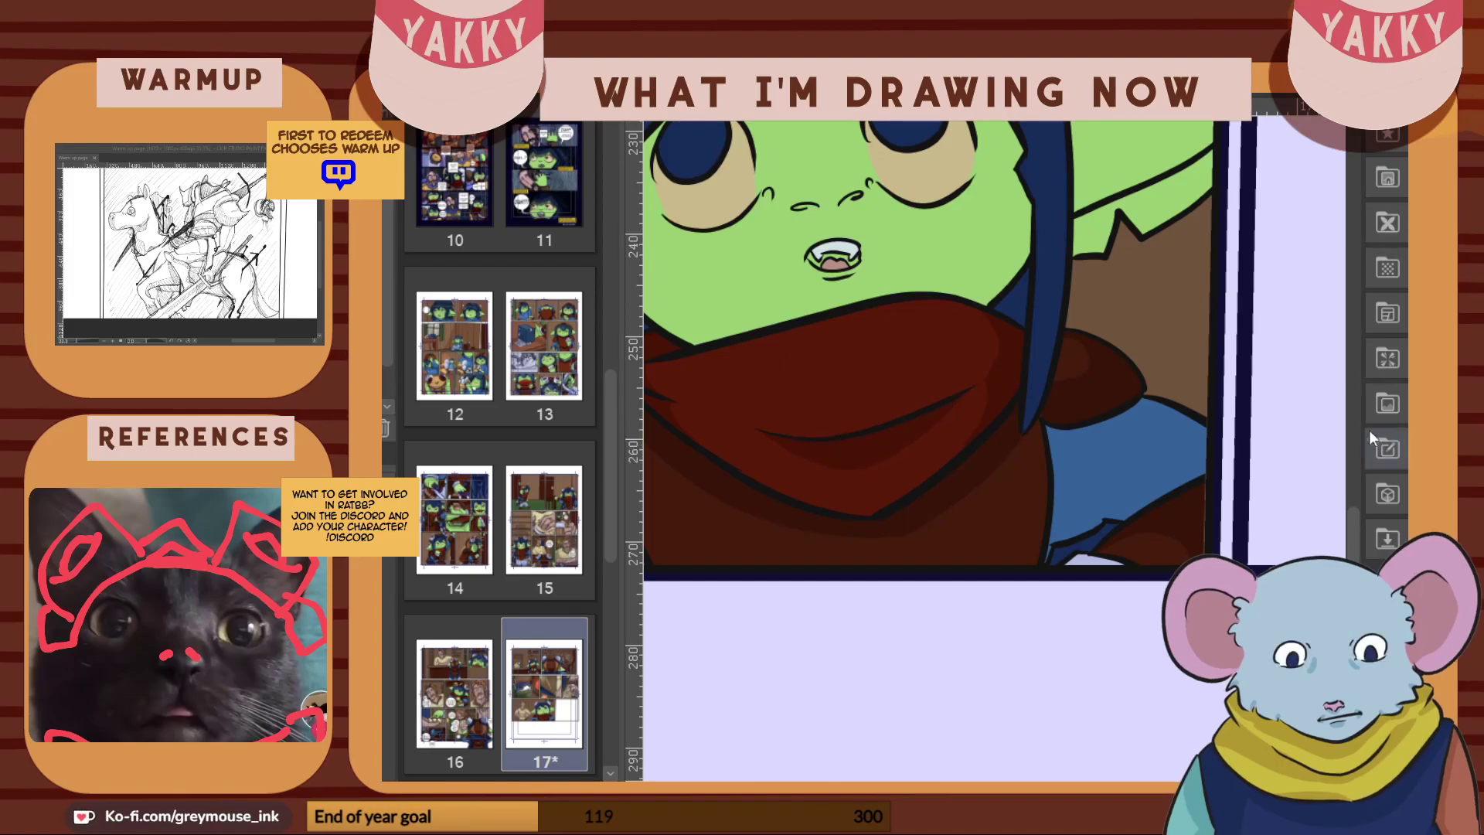
Shade the cream areas of both goblin eyes along the upper lids, on either side of the blue irises
left_click_drag(1353, 541, 1353, 501)
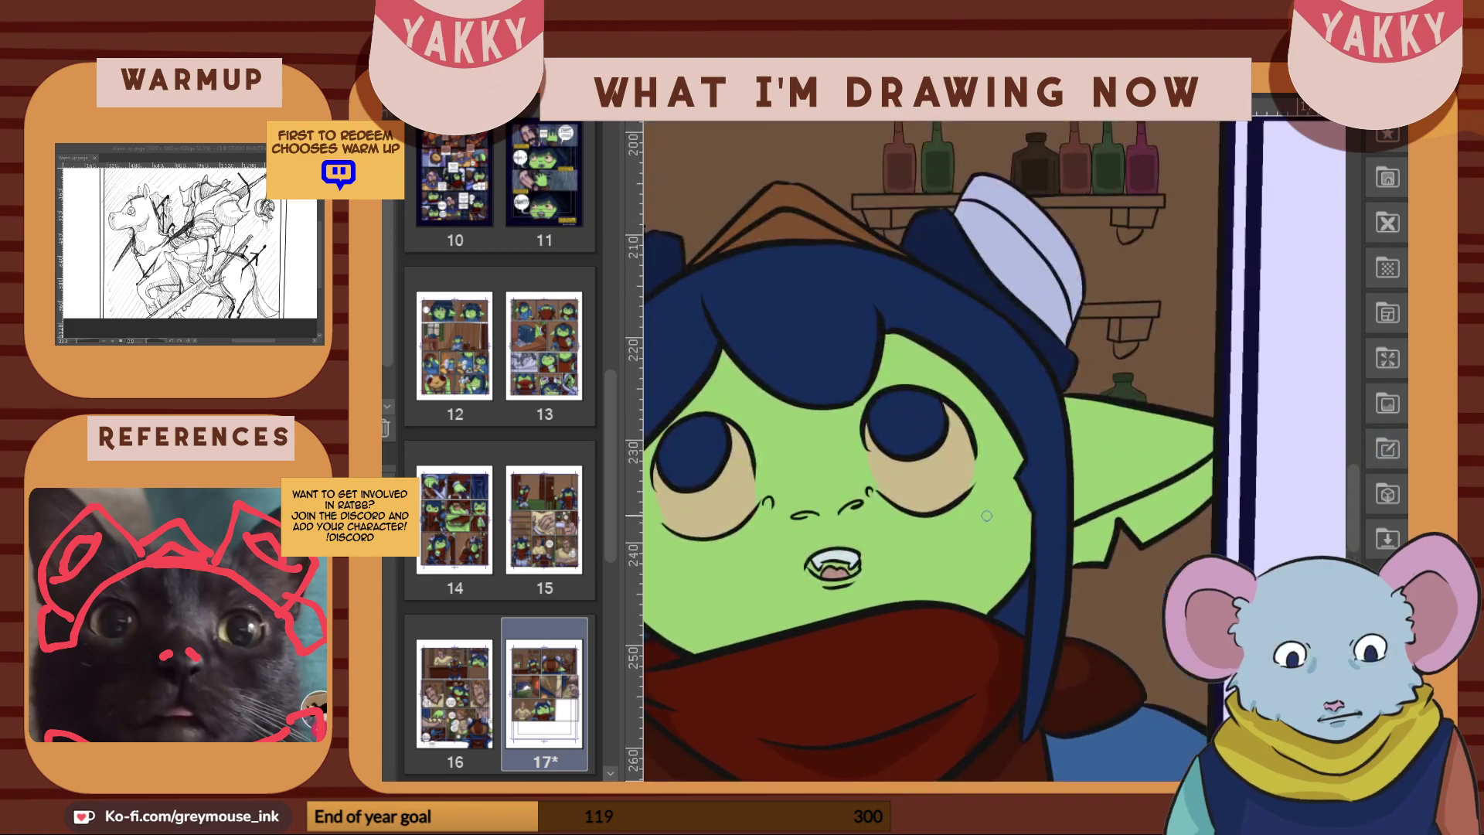
scroll(954, 498, "up", 2)
mouse_move(939, 386)
left_mouse_down()
mouse_move(987, 448)
mouse_move(933, 345)
mouse_move(988, 459)
left_mouse_up()
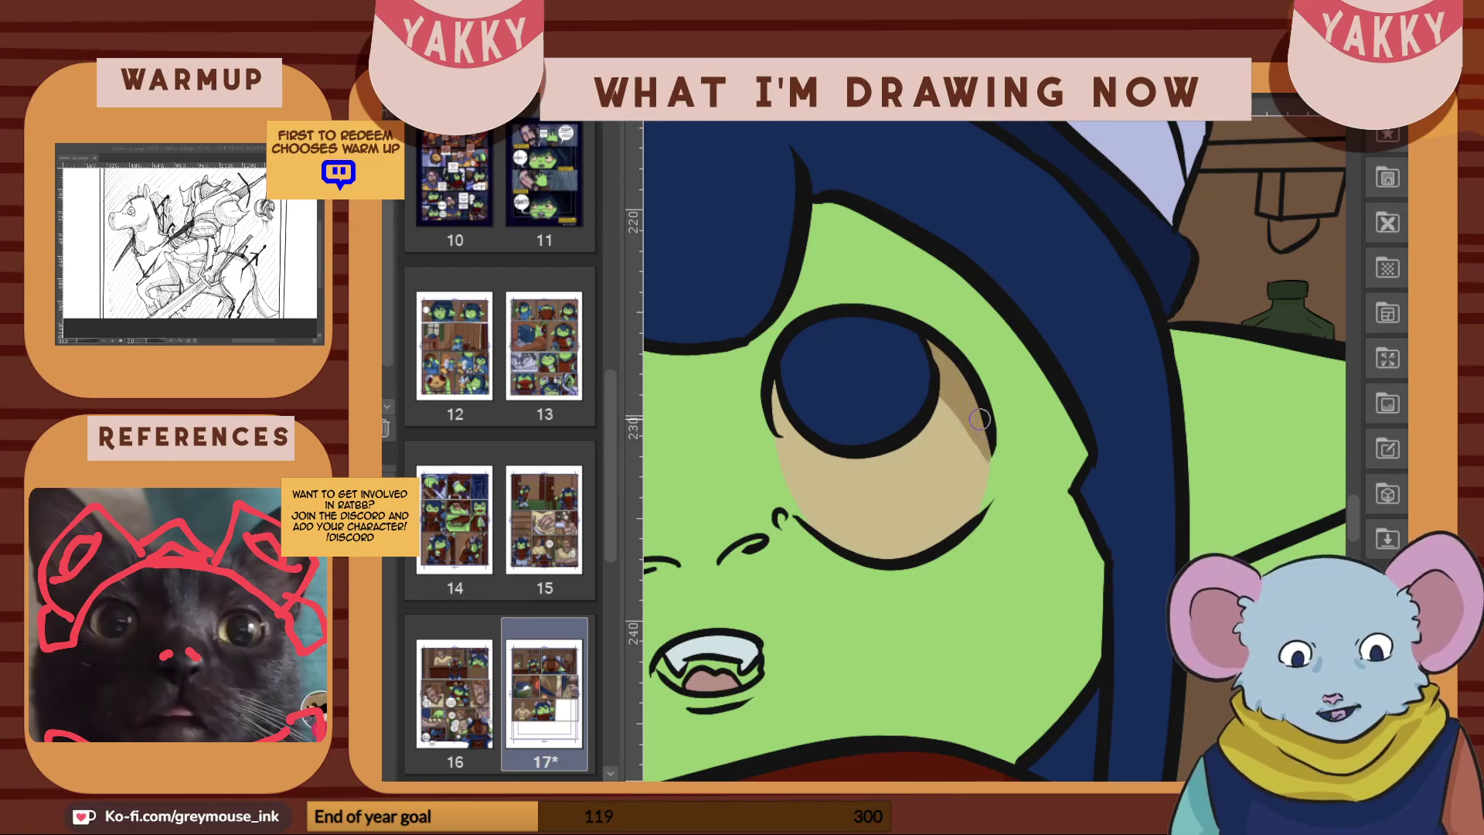
mouse_move(789, 444)
left_mouse_down()
mouse_move(774, 394)
mouse_move(784, 426)
left_mouse_up()
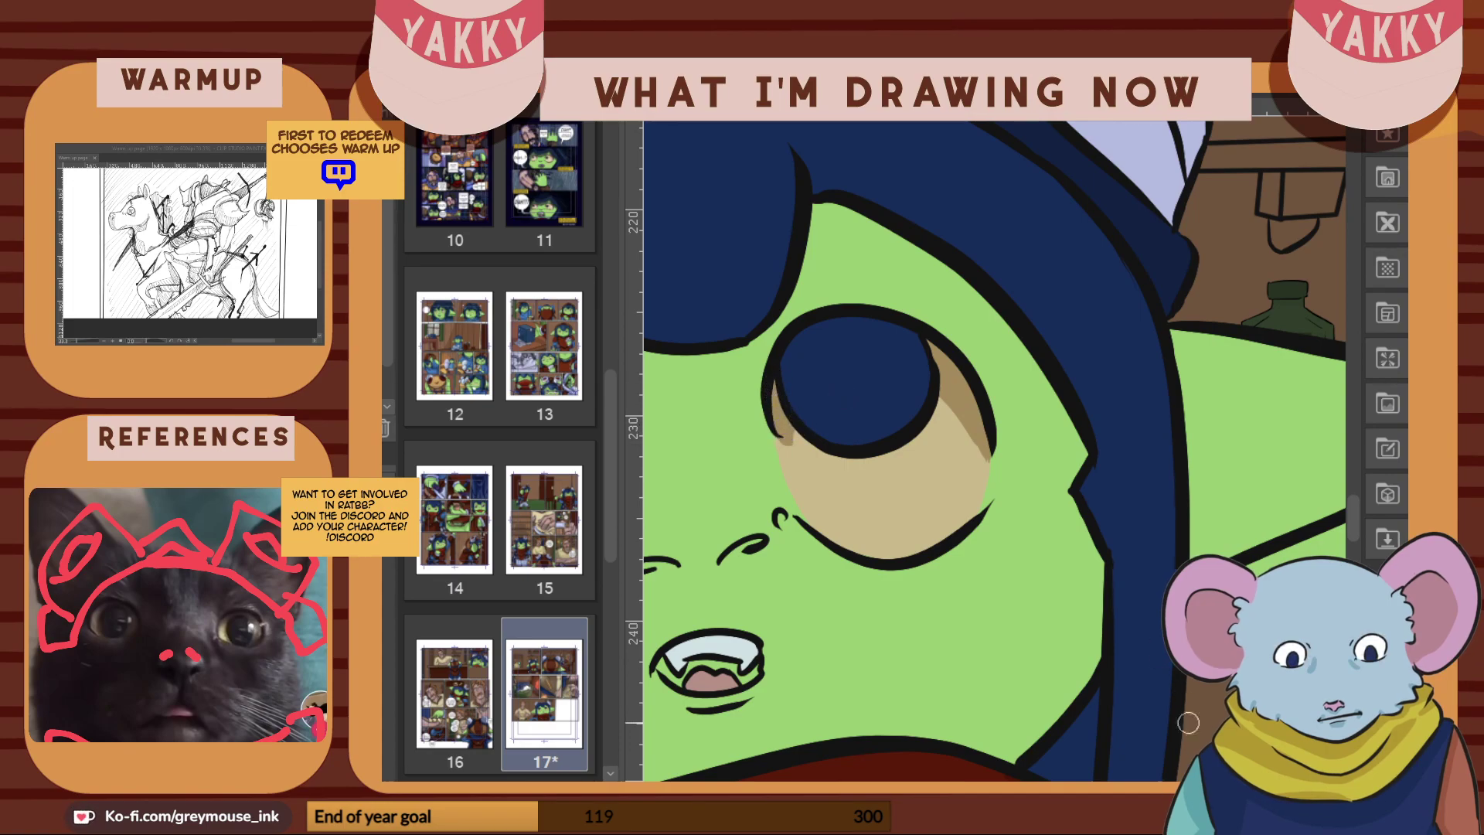
scroll(995, 451, "left", 6)
scroll(995, 450, "right", 1)
mouse_move(875, 448)
left_mouse_down()
mouse_move(919, 501)
mouse_move(869, 385)
mouse_move(911, 447)
mouse_move(881, 398)
mouse_move(883, 442)
mouse_move(890, 429)
mouse_move(917, 490)
mouse_move(870, 387)
left_mouse_up()
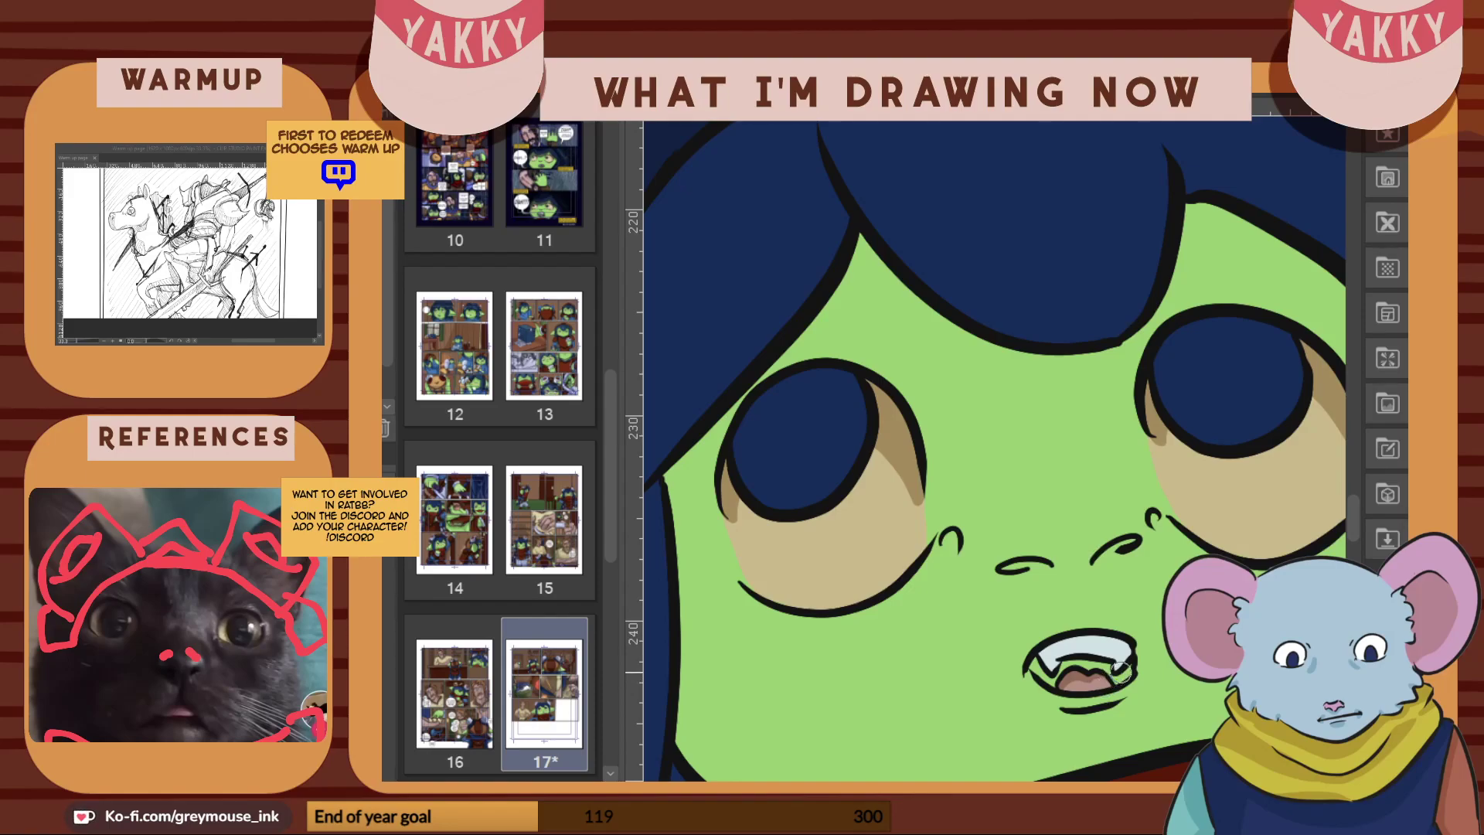
Shade the inner triangle of the goblin's brown headpiece and paint darker stripes across its outer band
scroll(1121, 669, "down", 2)
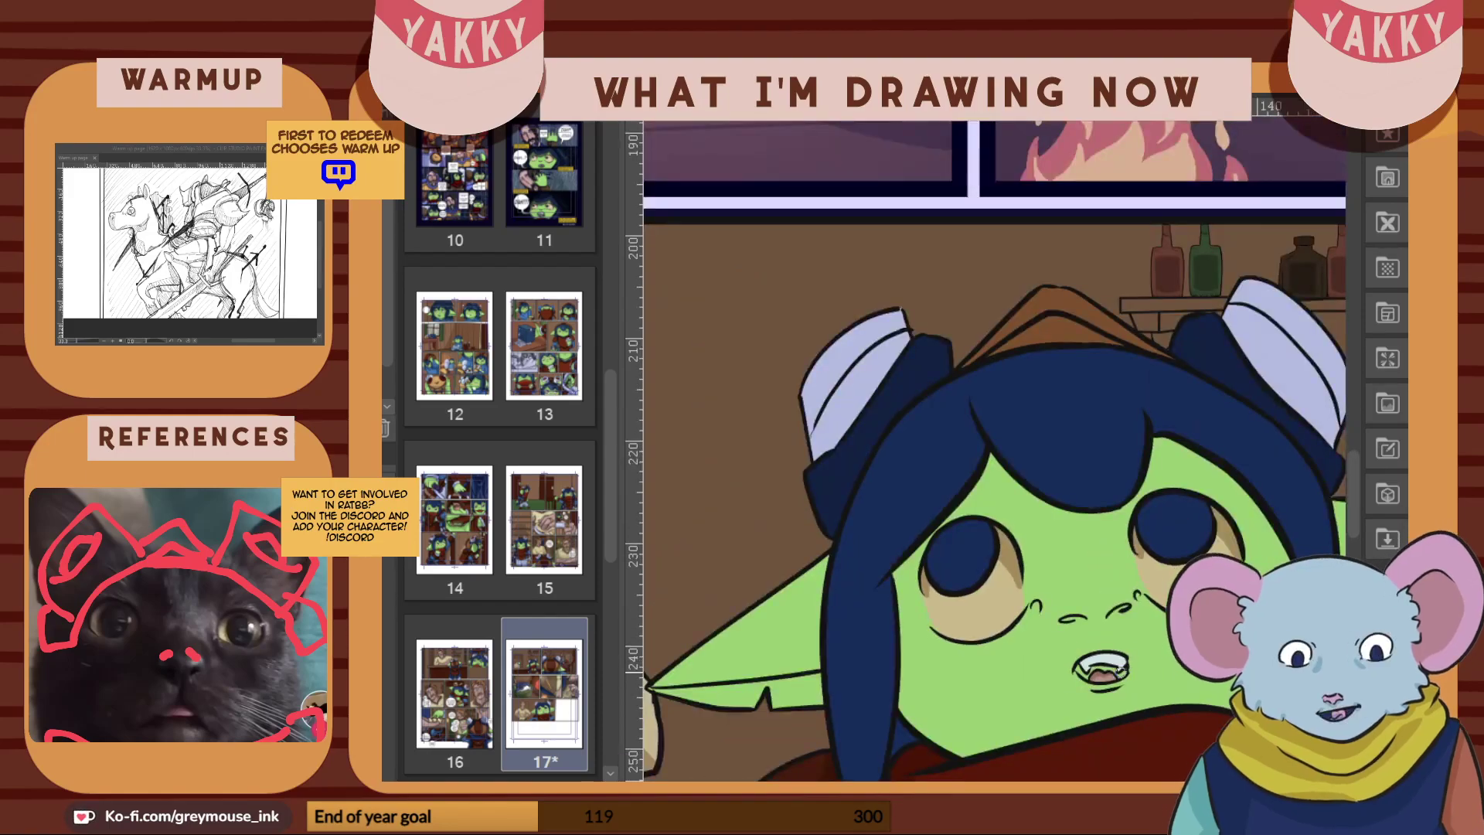
scroll(1035, 334, "up", 2)
mouse_move(995, 357)
left_mouse_down()
mouse_move(944, 390)
mouse_move(1071, 325)
mouse_move(1039, 362)
mouse_move(1146, 350)
left_mouse_up()
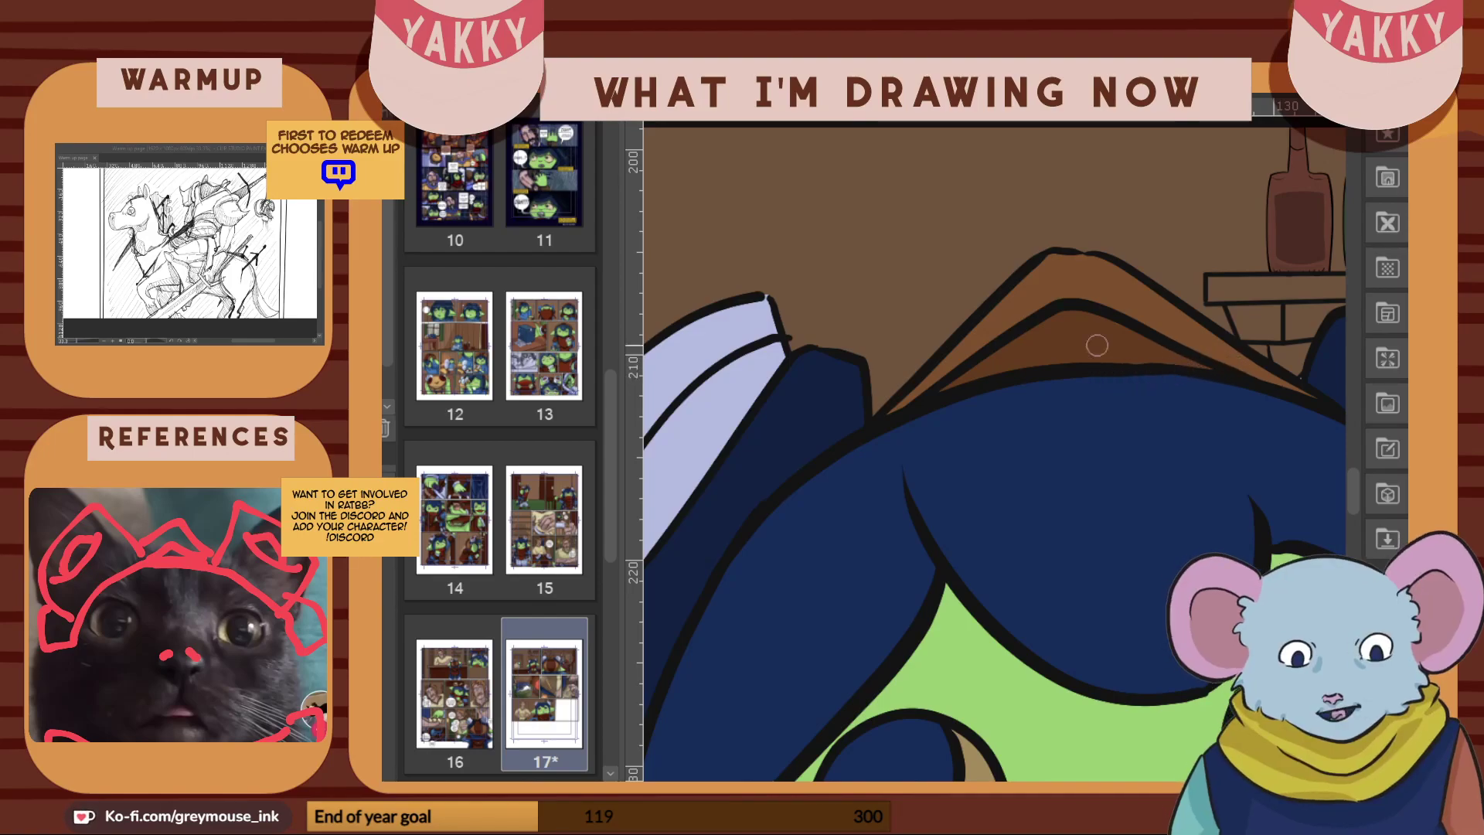
mouse_move(1034, 278)
left_mouse_down()
mouse_move(1032, 321)
mouse_move(941, 398)
left_mouse_up()
left_click_drag(1102, 264, 1099, 325)
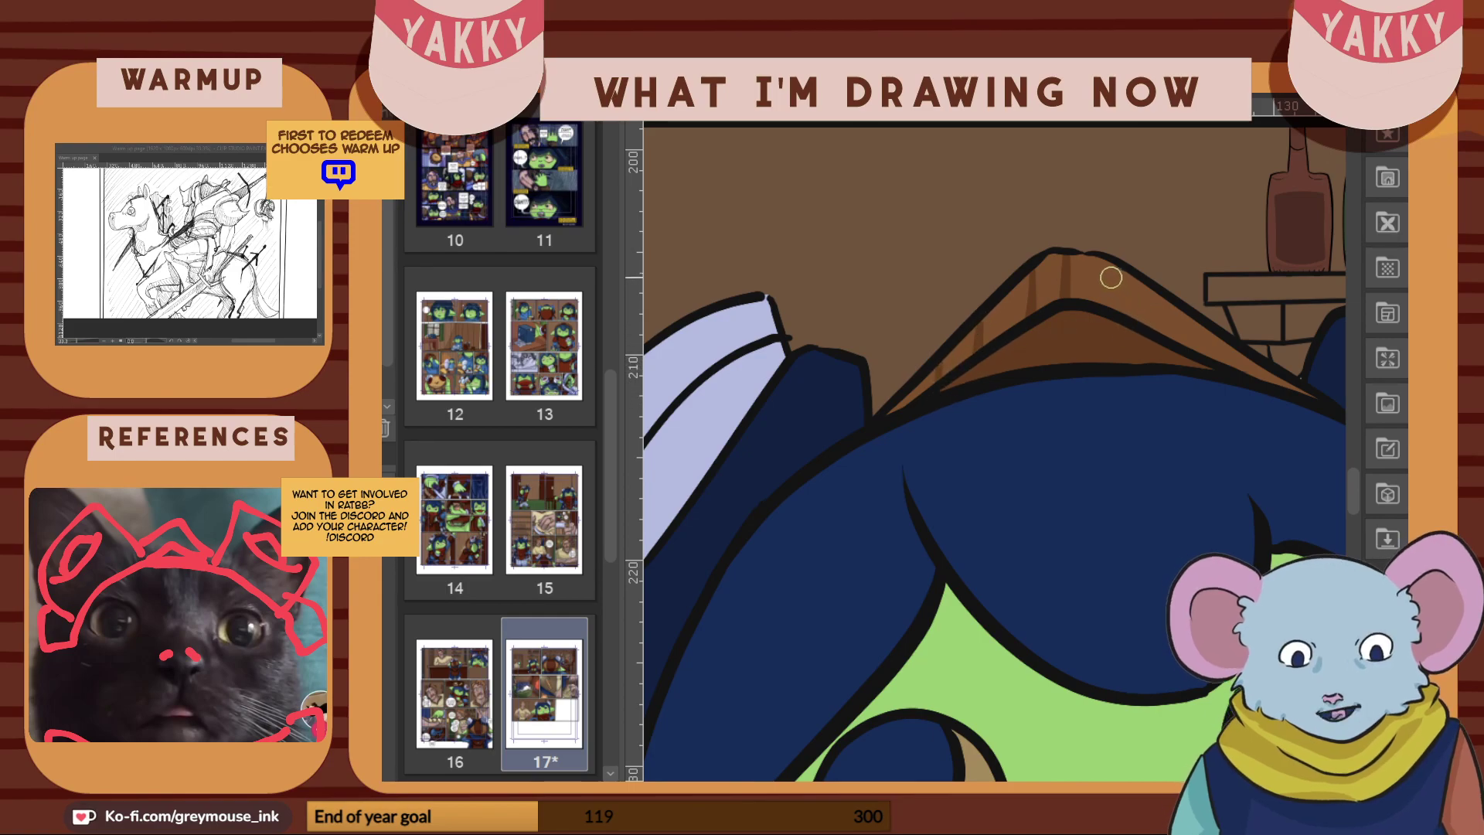
mouse_move(1150, 280)
left_mouse_down()
mouse_move(1150, 325)
mouse_move(1225, 365)
left_mouse_up()
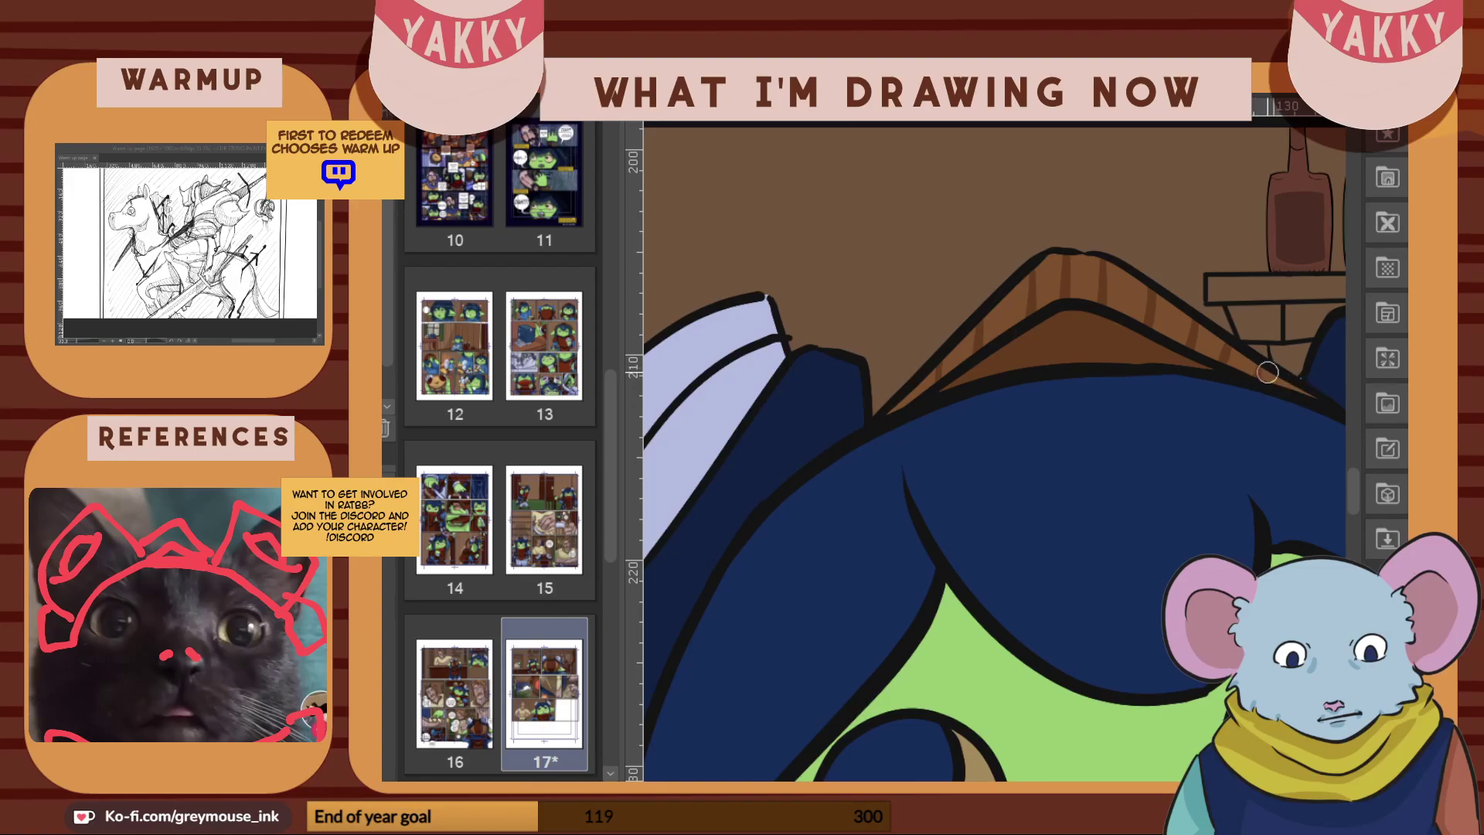
Select the large plain wall area around the man and up to the goblin and fill it with a darker brown
scroll(1267, 373, "down", 4)
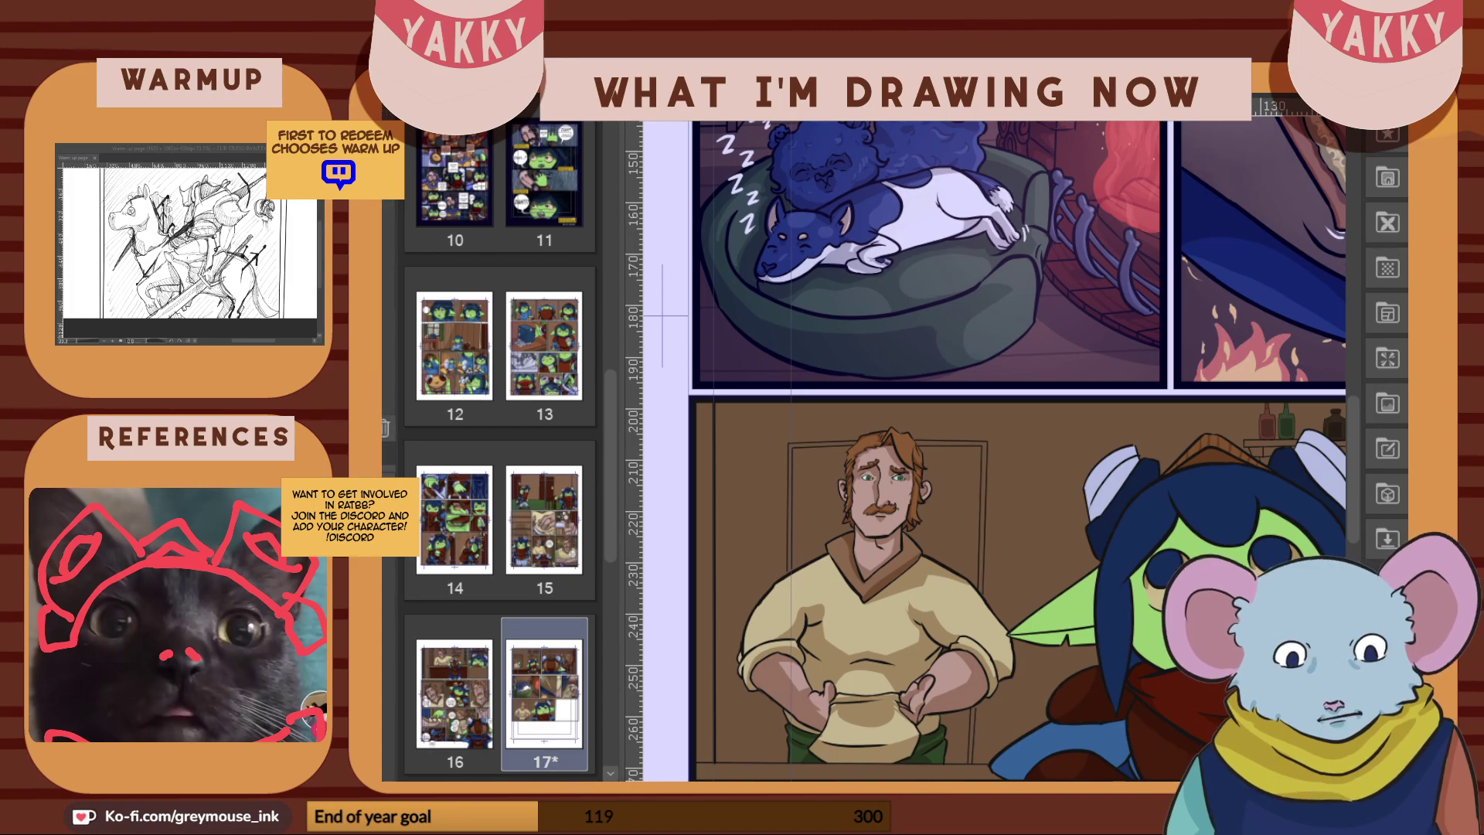
left_click(1080, 517)
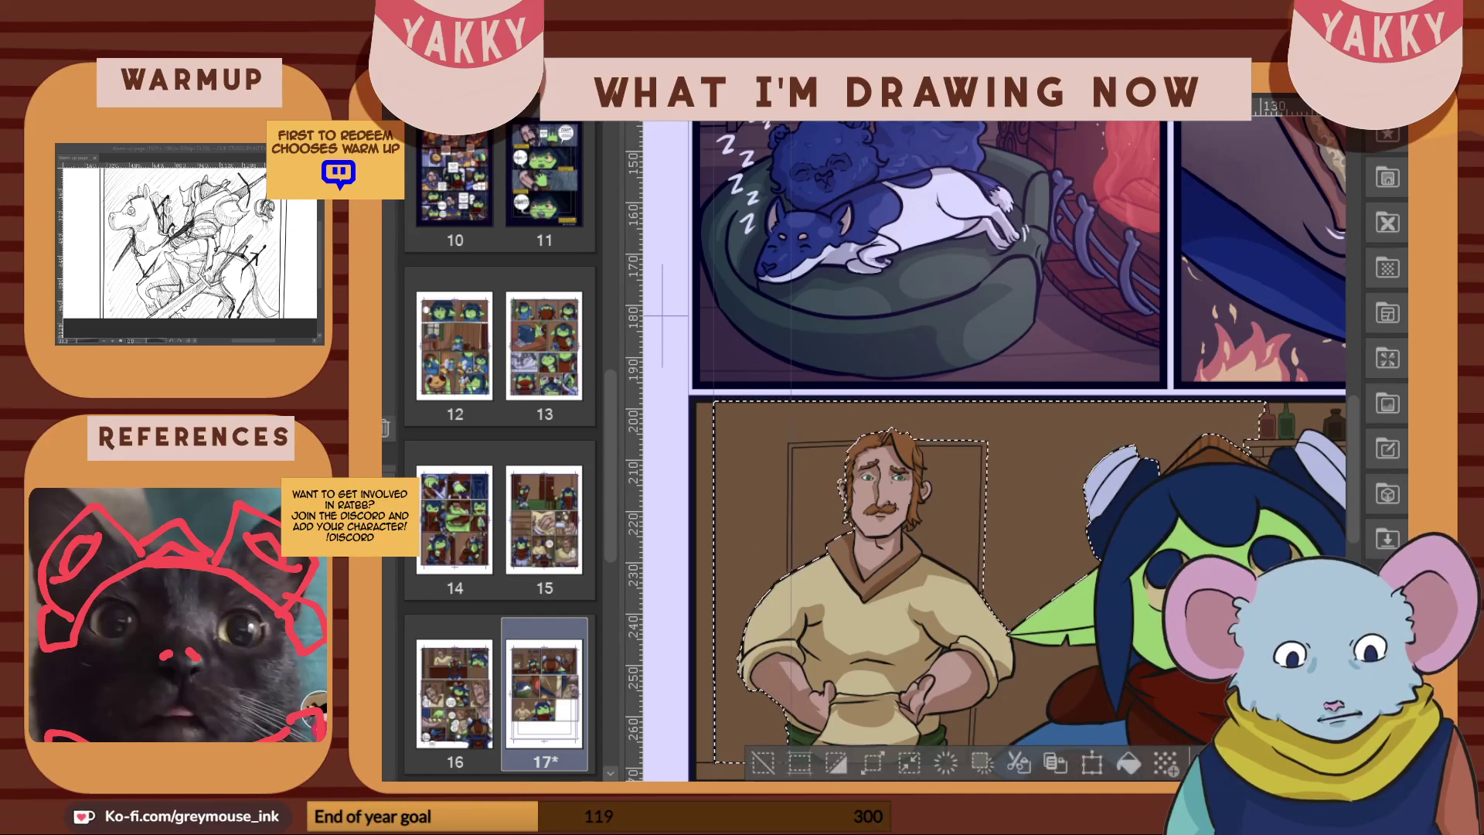
scroll(1352, 539, "down", 3)
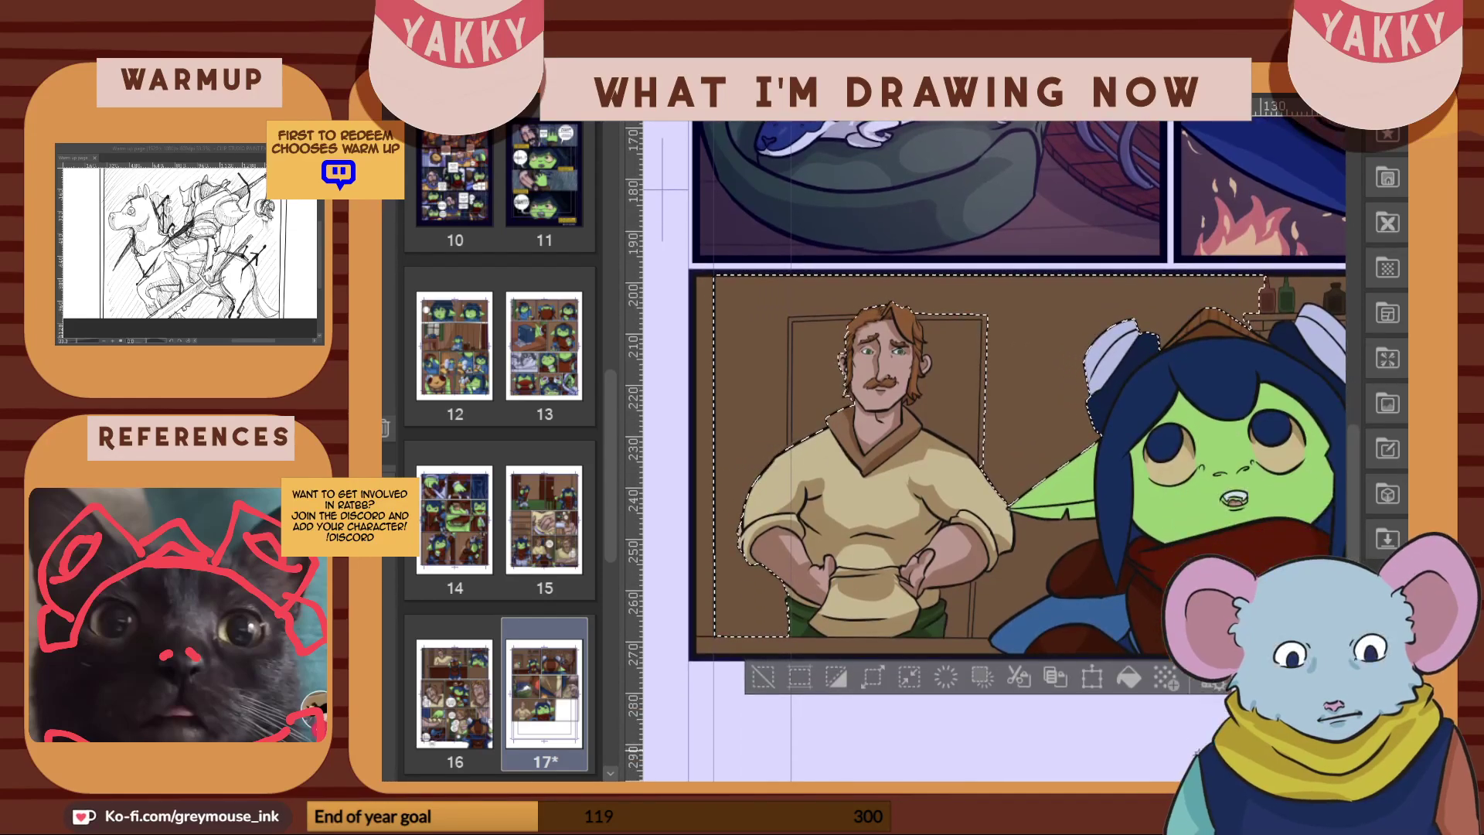
scroll(995, 464, "right", 3)
scroll(994, 463, "left", 1)
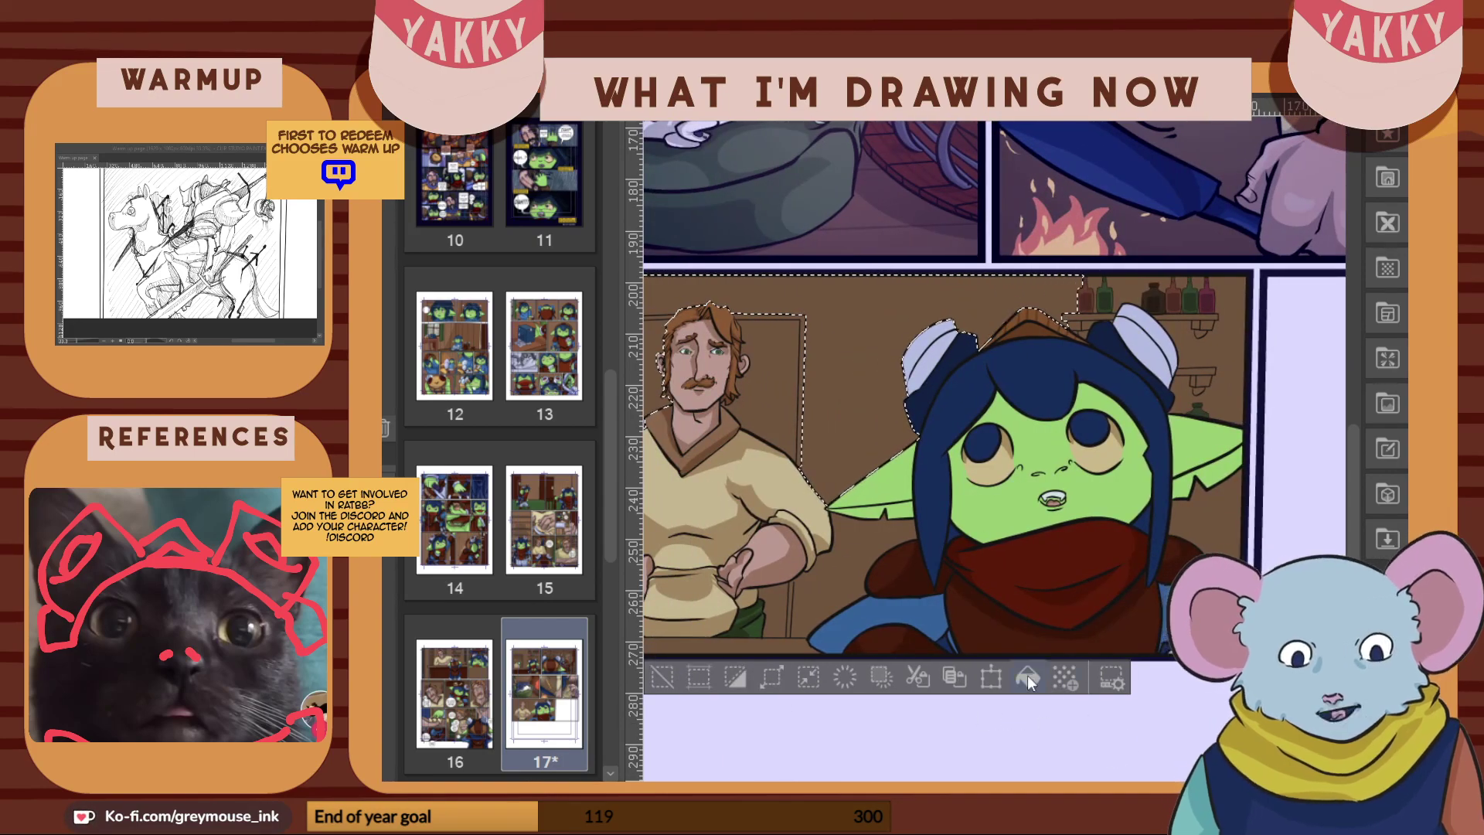
Fill the wall gap between the man and goblin, the door, and the wall above and below the goblin's far ear with the darker brown
left_click(844, 568)
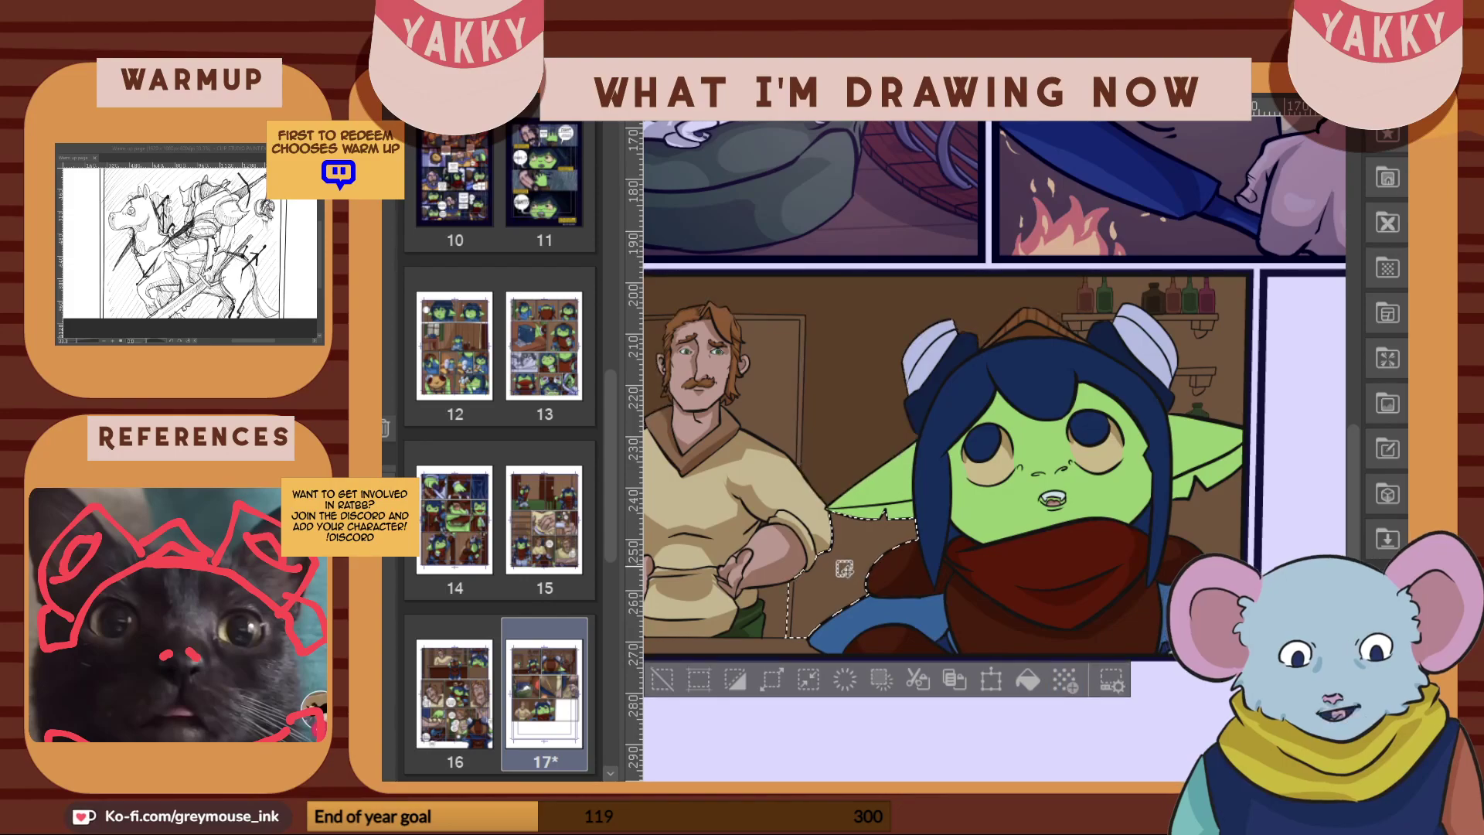
left_click(775, 608)
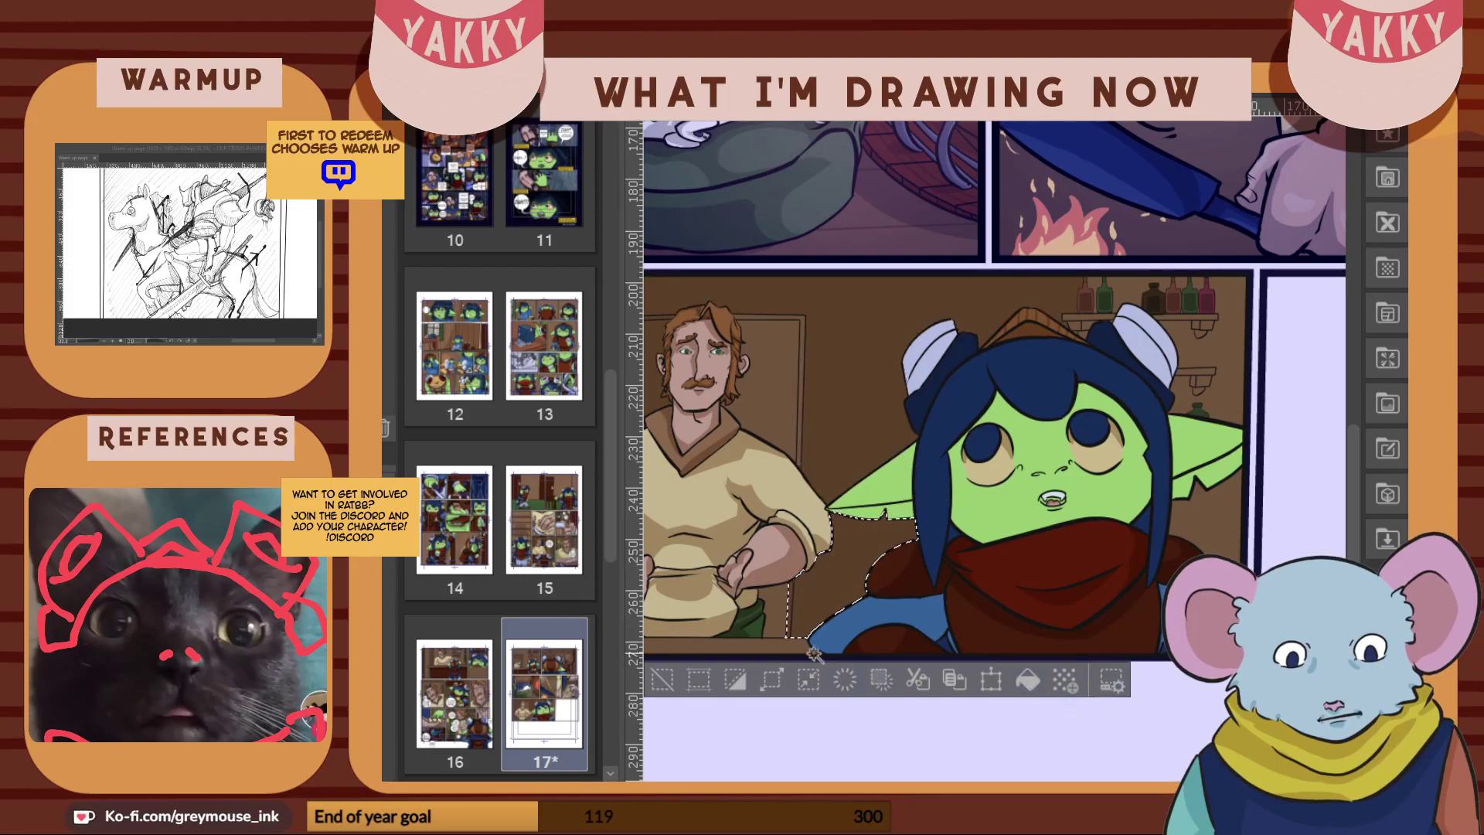
left_click(779, 409)
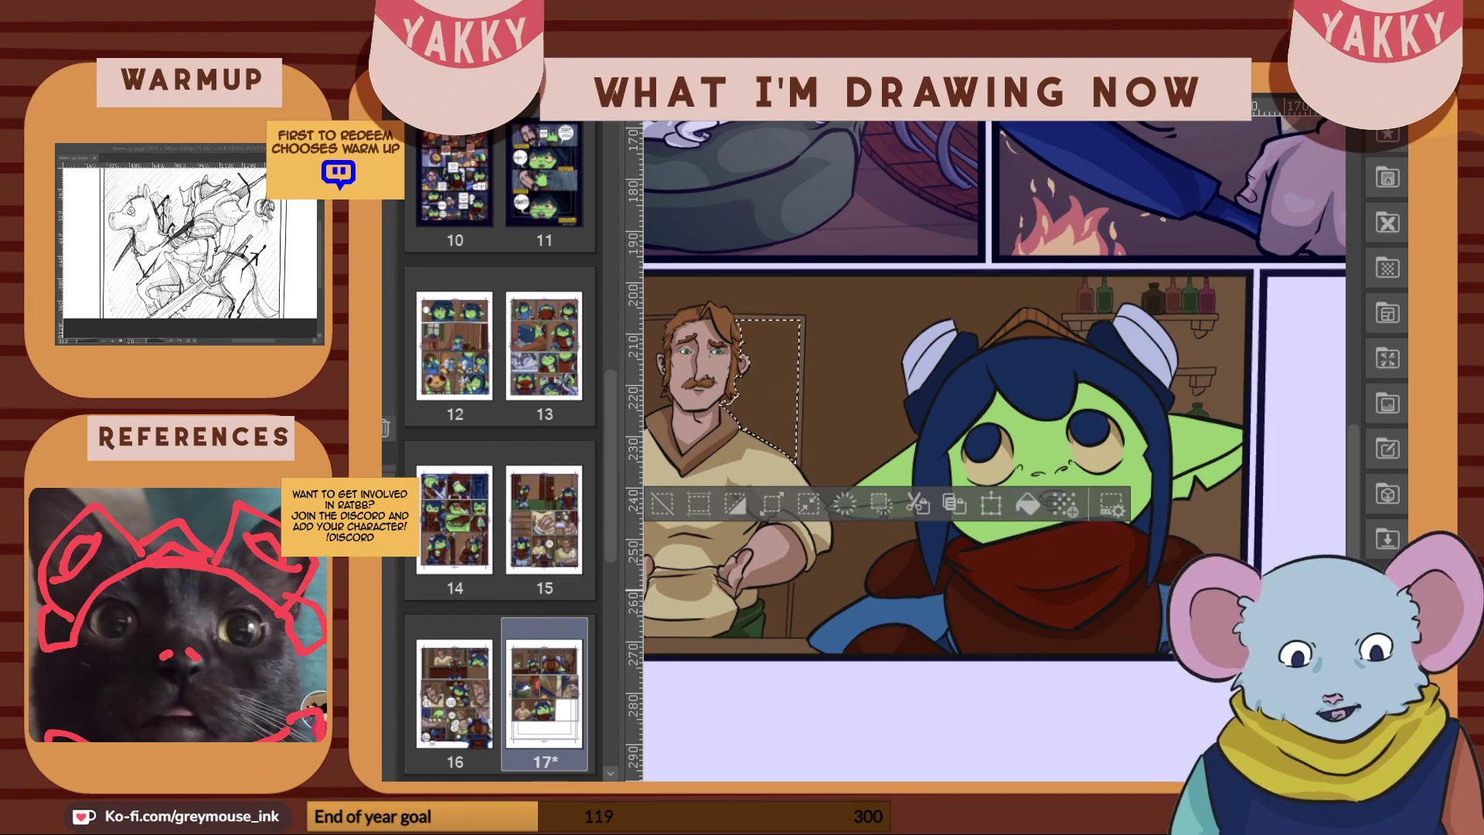
left_click(1233, 540)
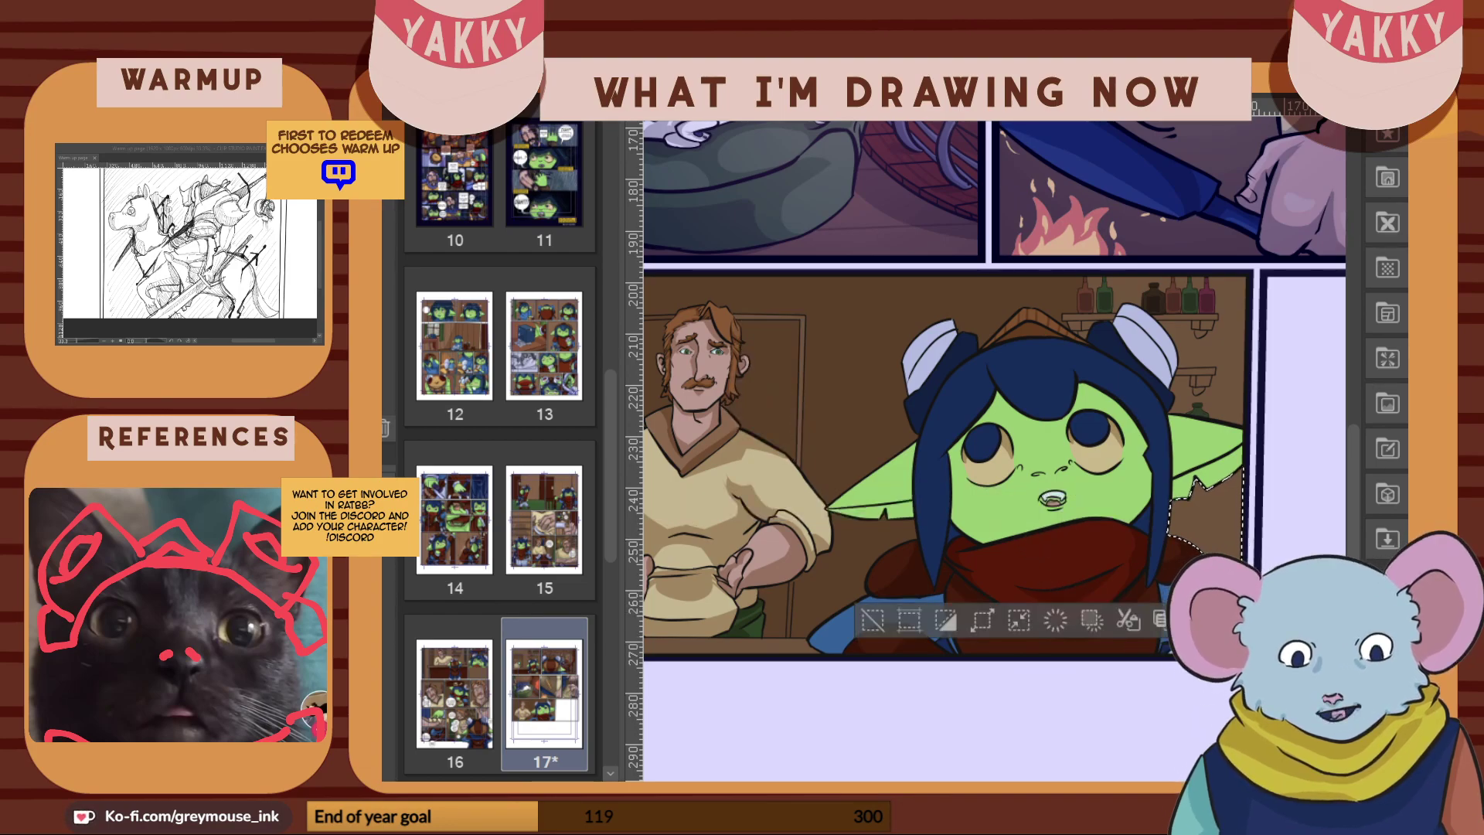
left_click(1240, 403)
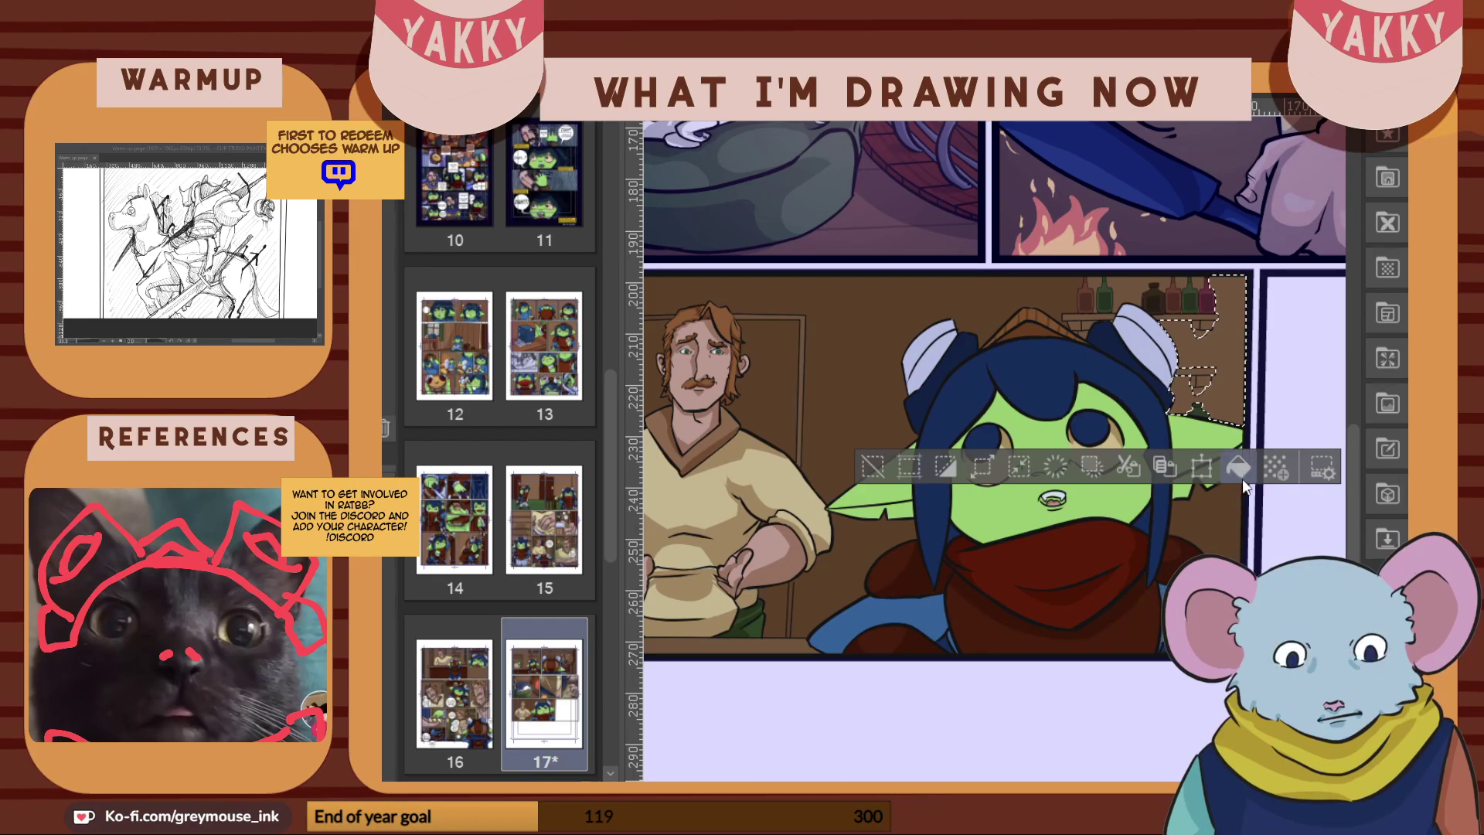
Fill the small wall gaps between the bottles on the upper shelf with the same darker brown
left_click(1235, 364)
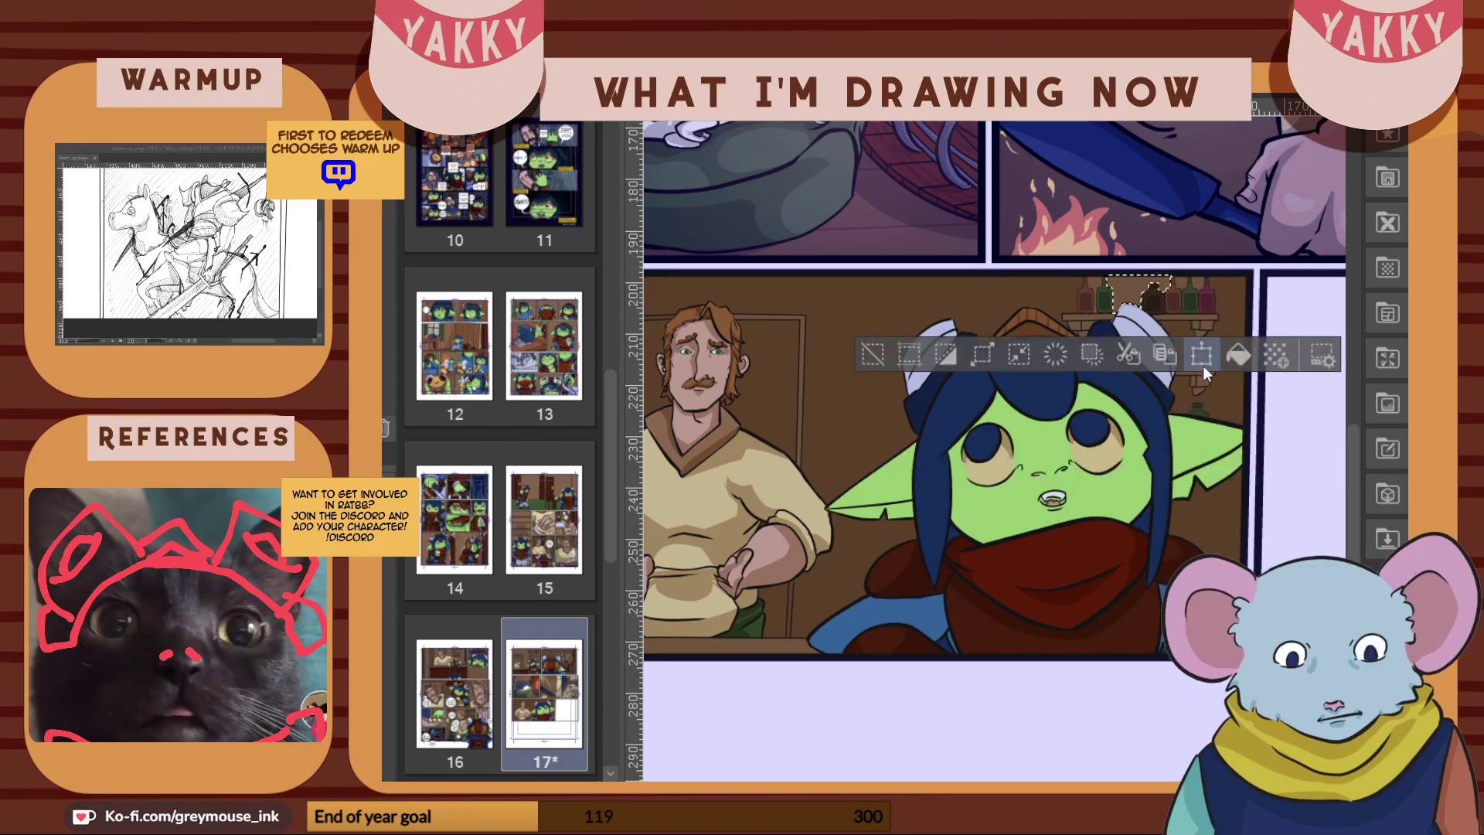
left_click(1181, 282)
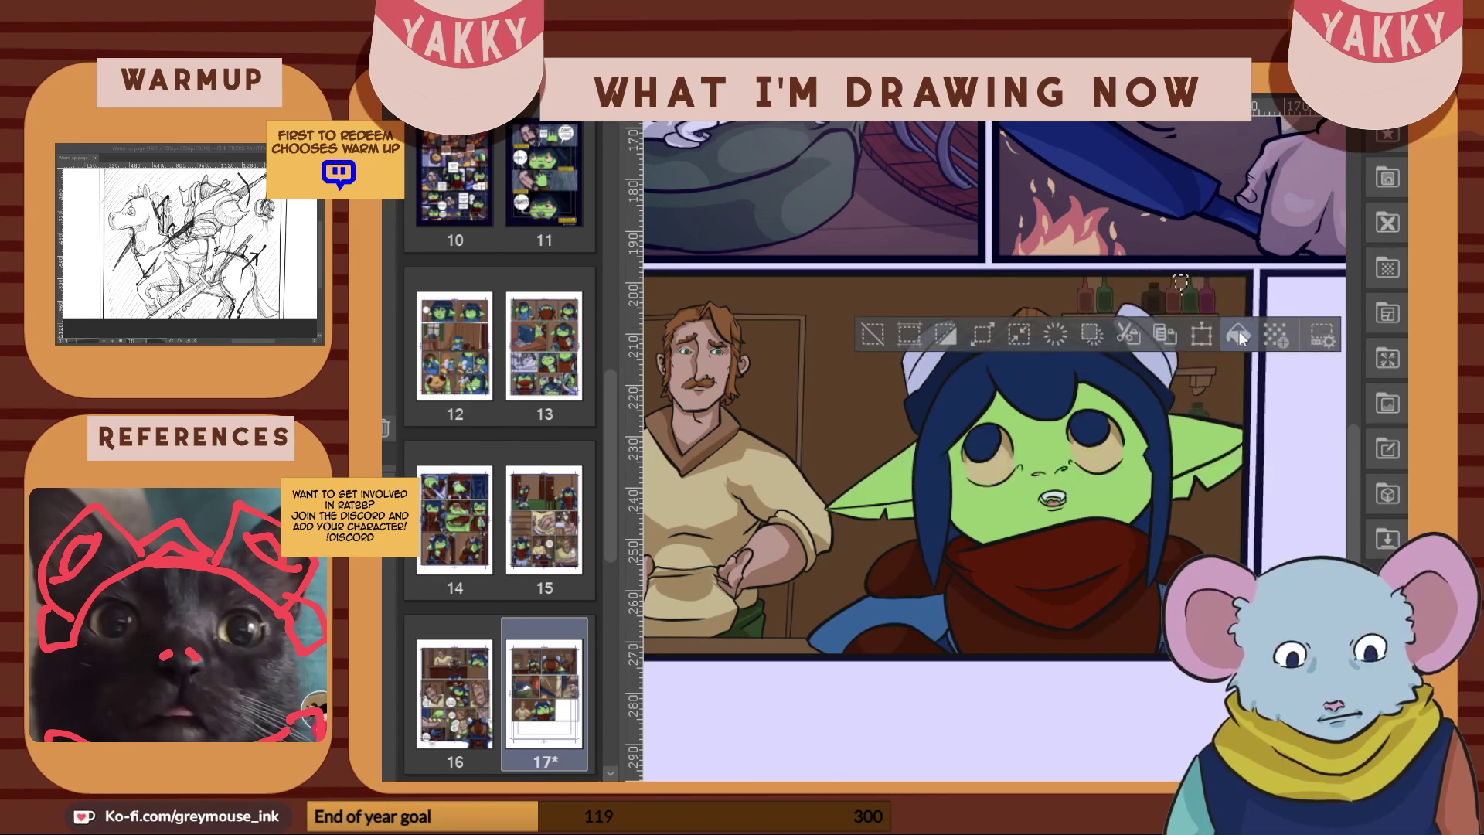
left_click(1198, 283)
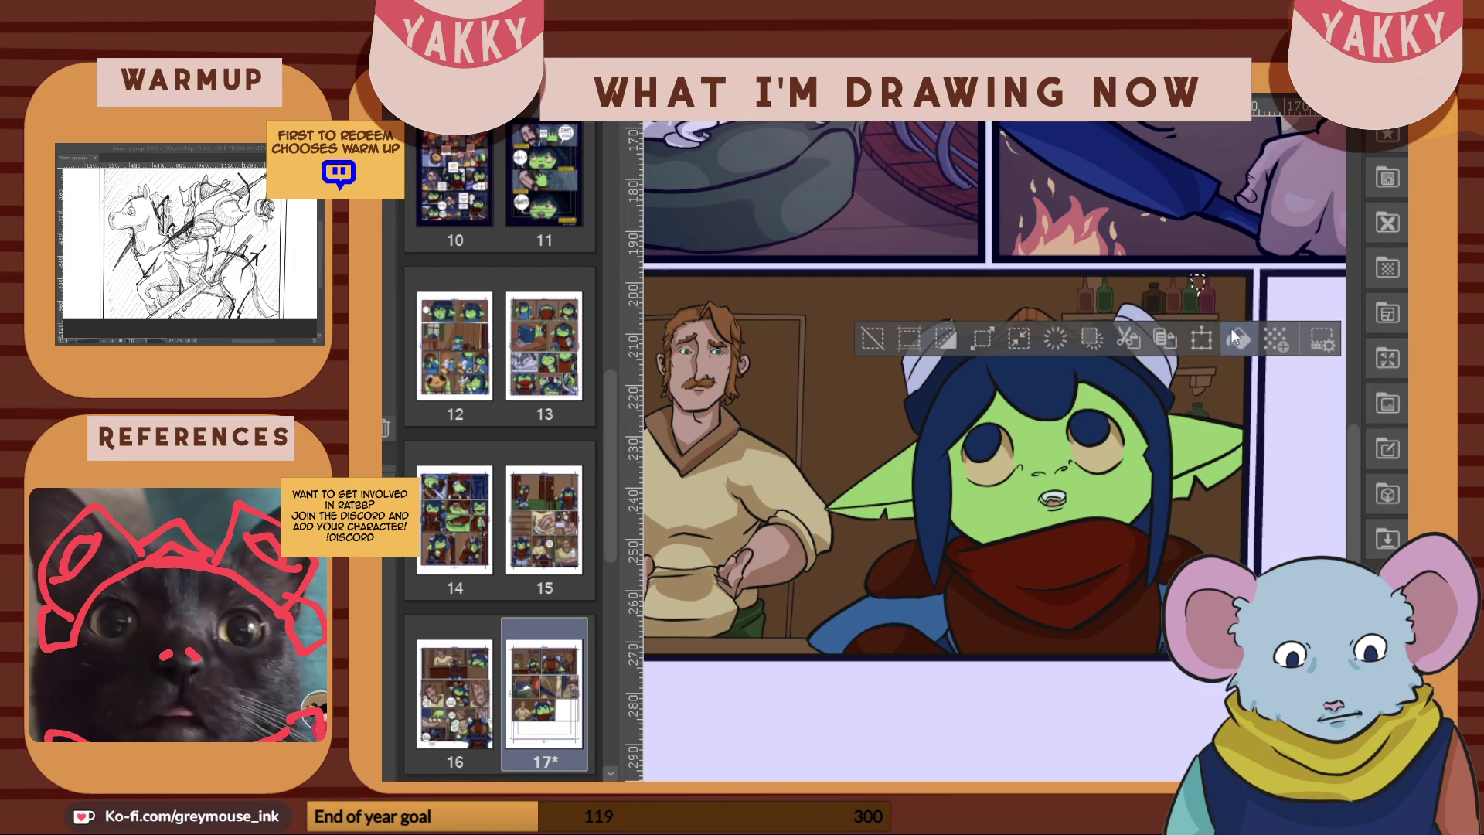
left_click(1099, 288)
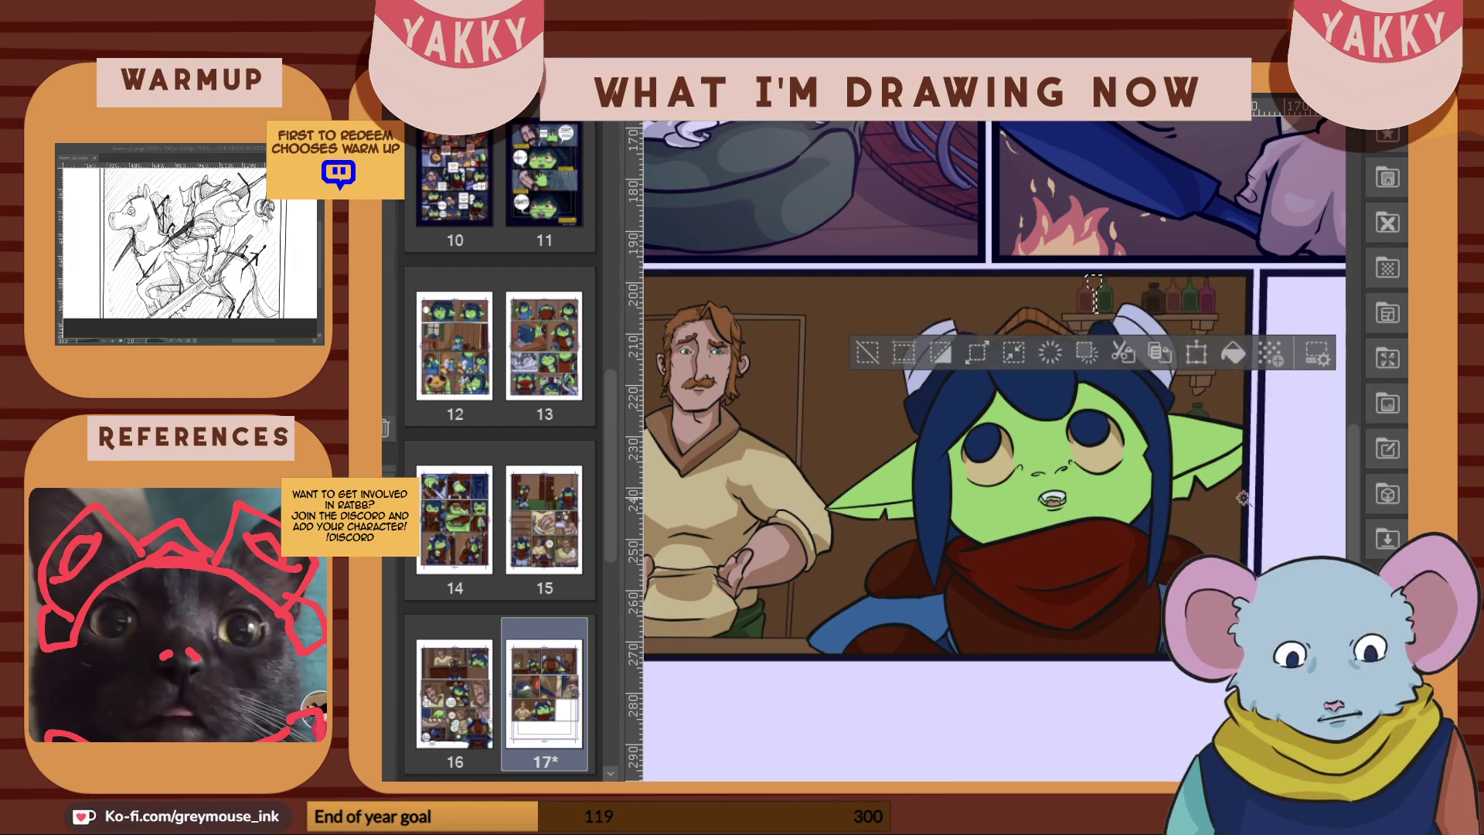
Fill the narrow wall strip along the panel's left border and the door frame with the darker brown, then clear the selection
scroll(994, 451, "left", 5)
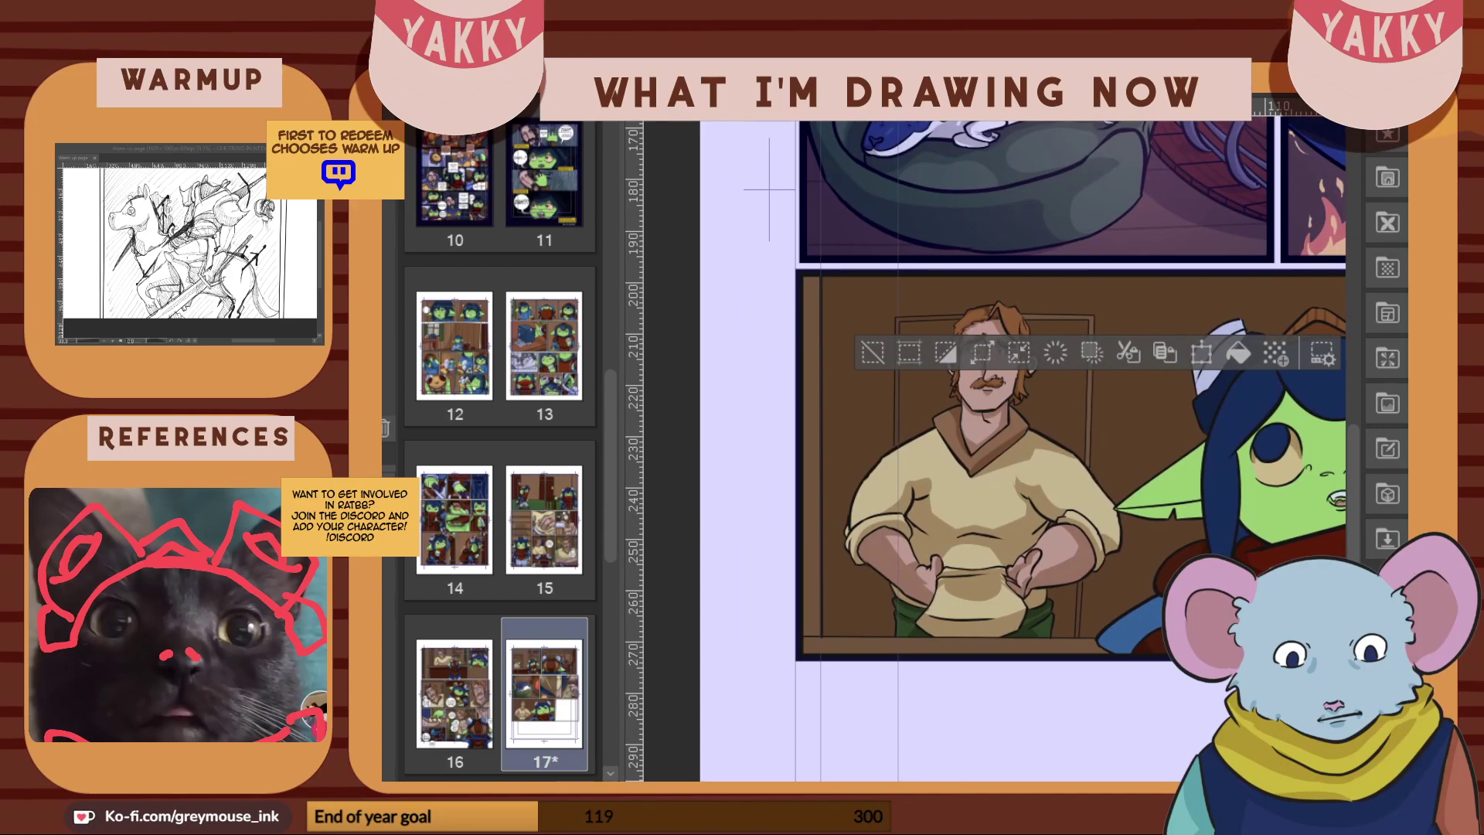
left_click(802, 492)
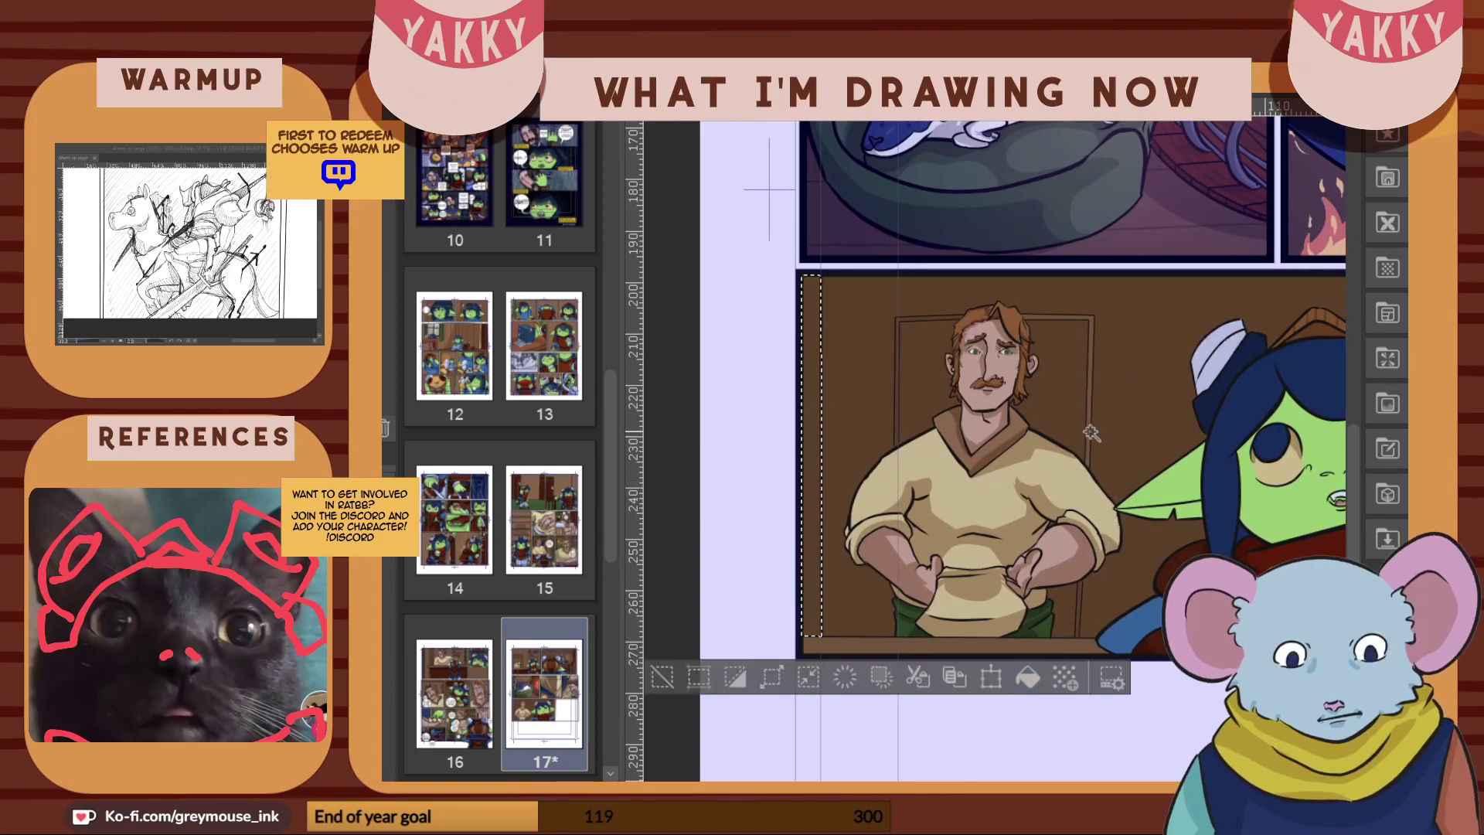
left_click(1074, 448)
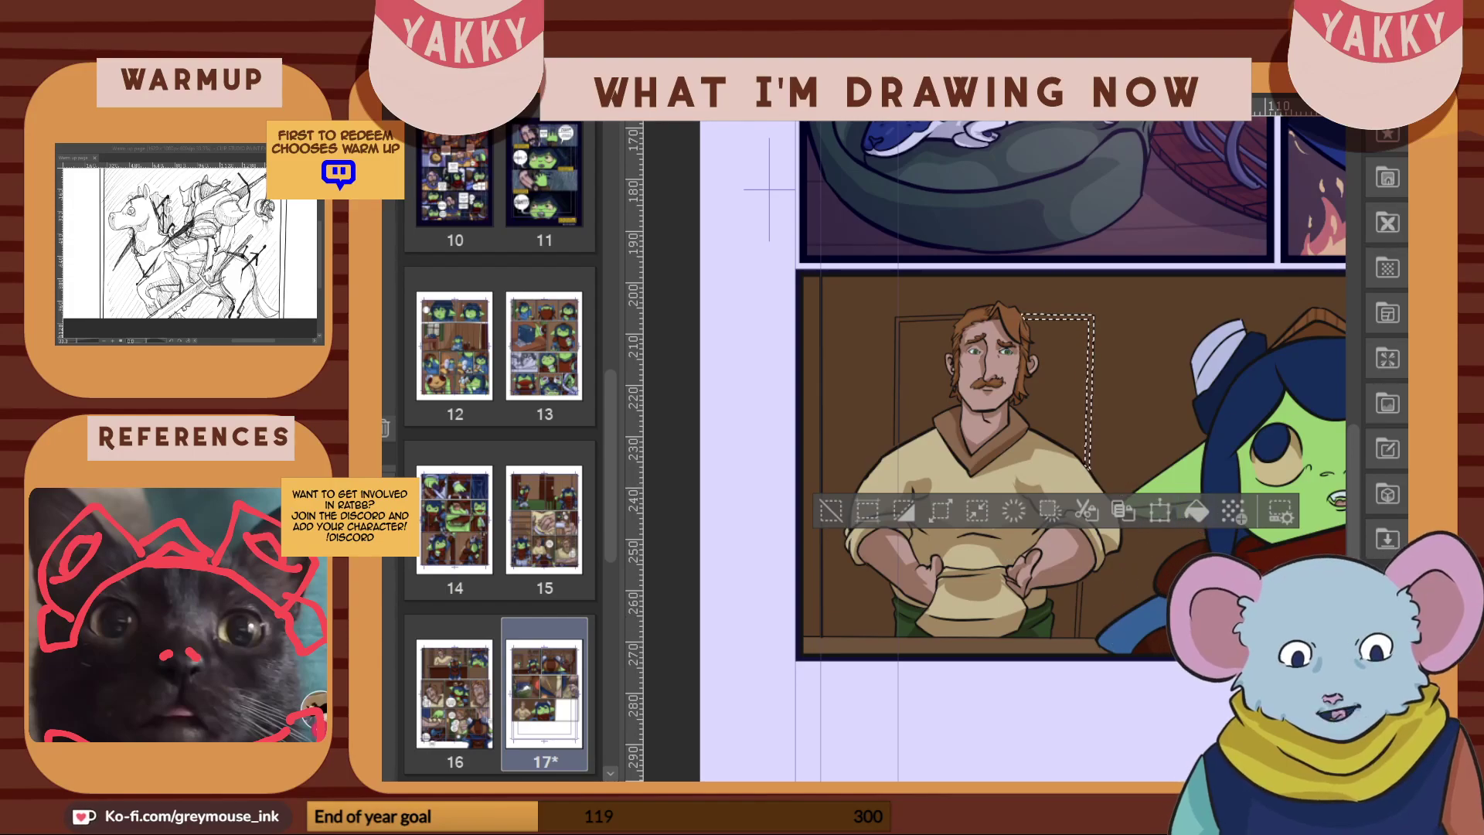
key("ctrl+d")
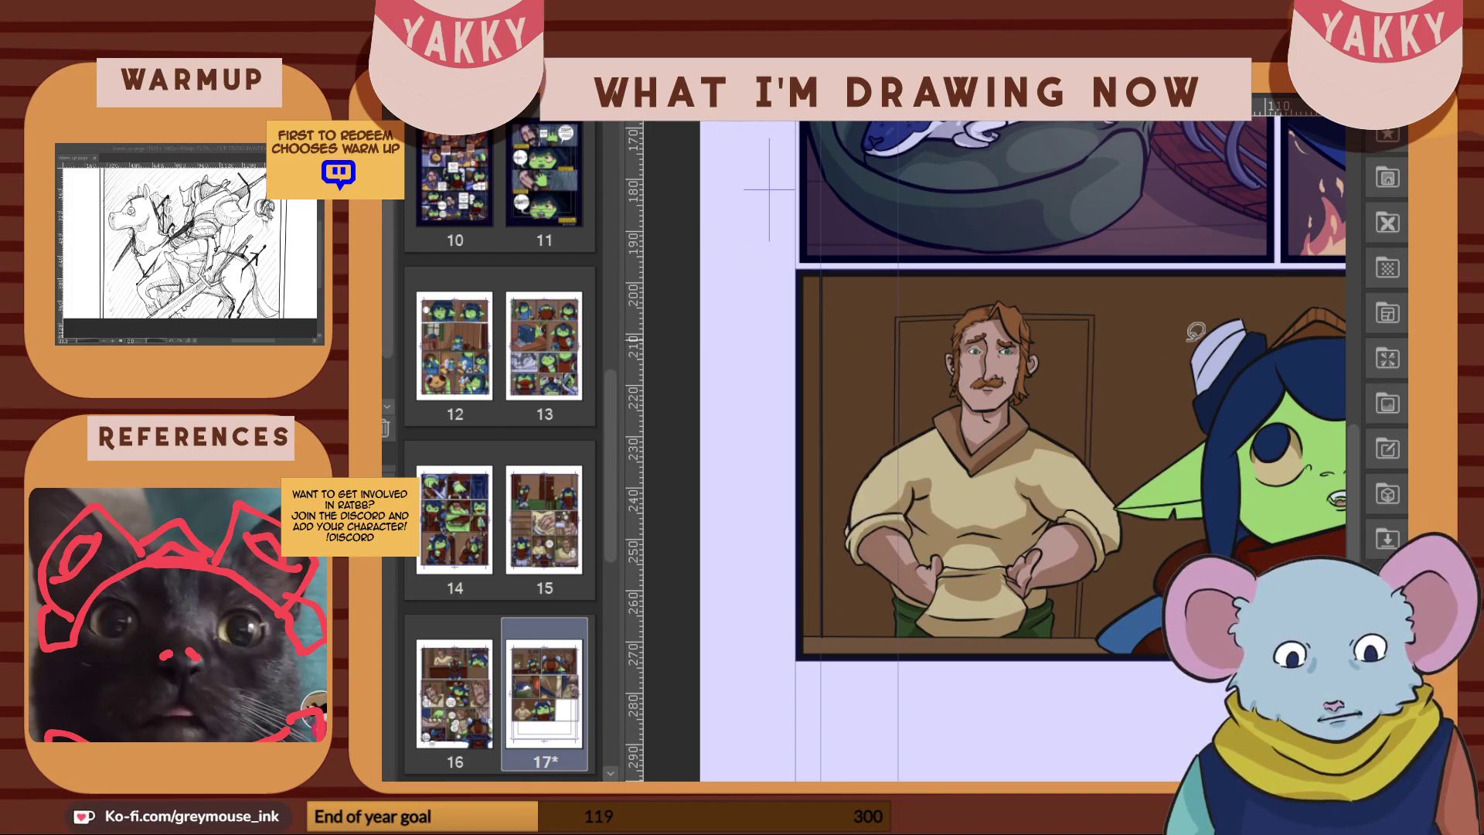
Shade the wooden brackets under both ends of the upper shelf and under the lower shelf behind the goblin
scroll(1113, 410, "up", 5)
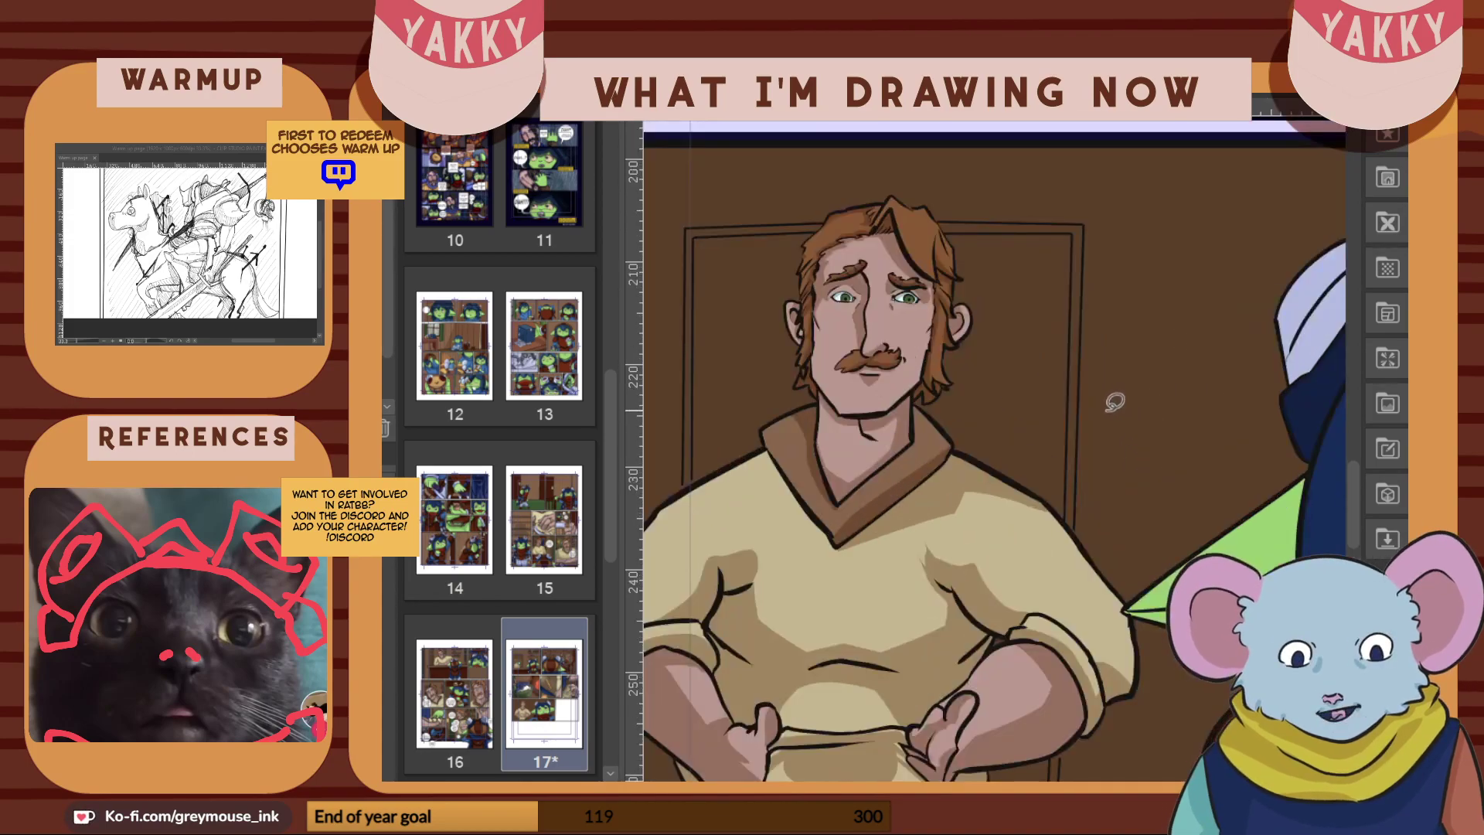
scroll(1112, 418, "down", 2)
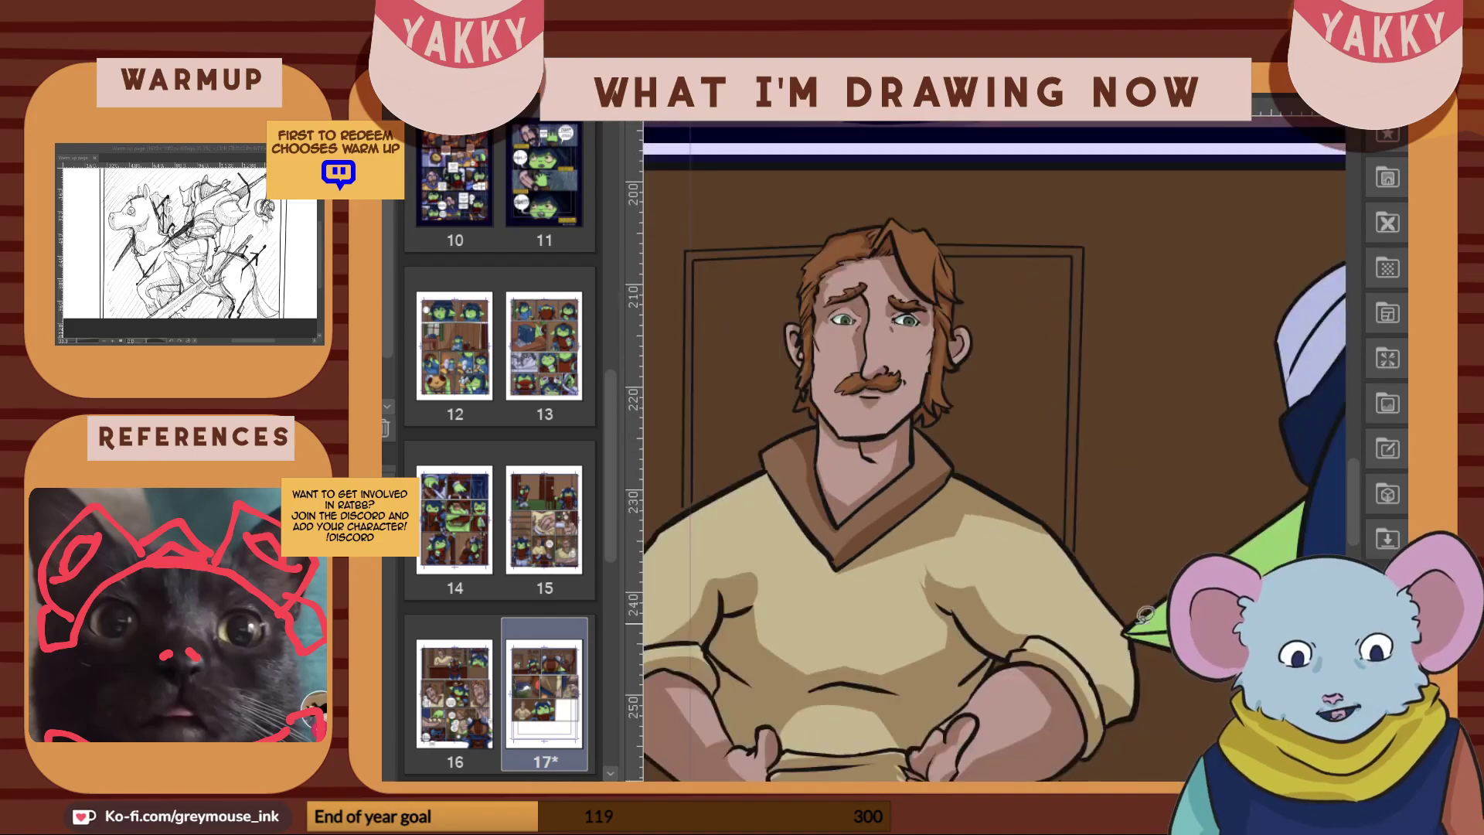
left_click_drag(1244, 495, 696, 520)
scroll(994, 452, "right", 2)
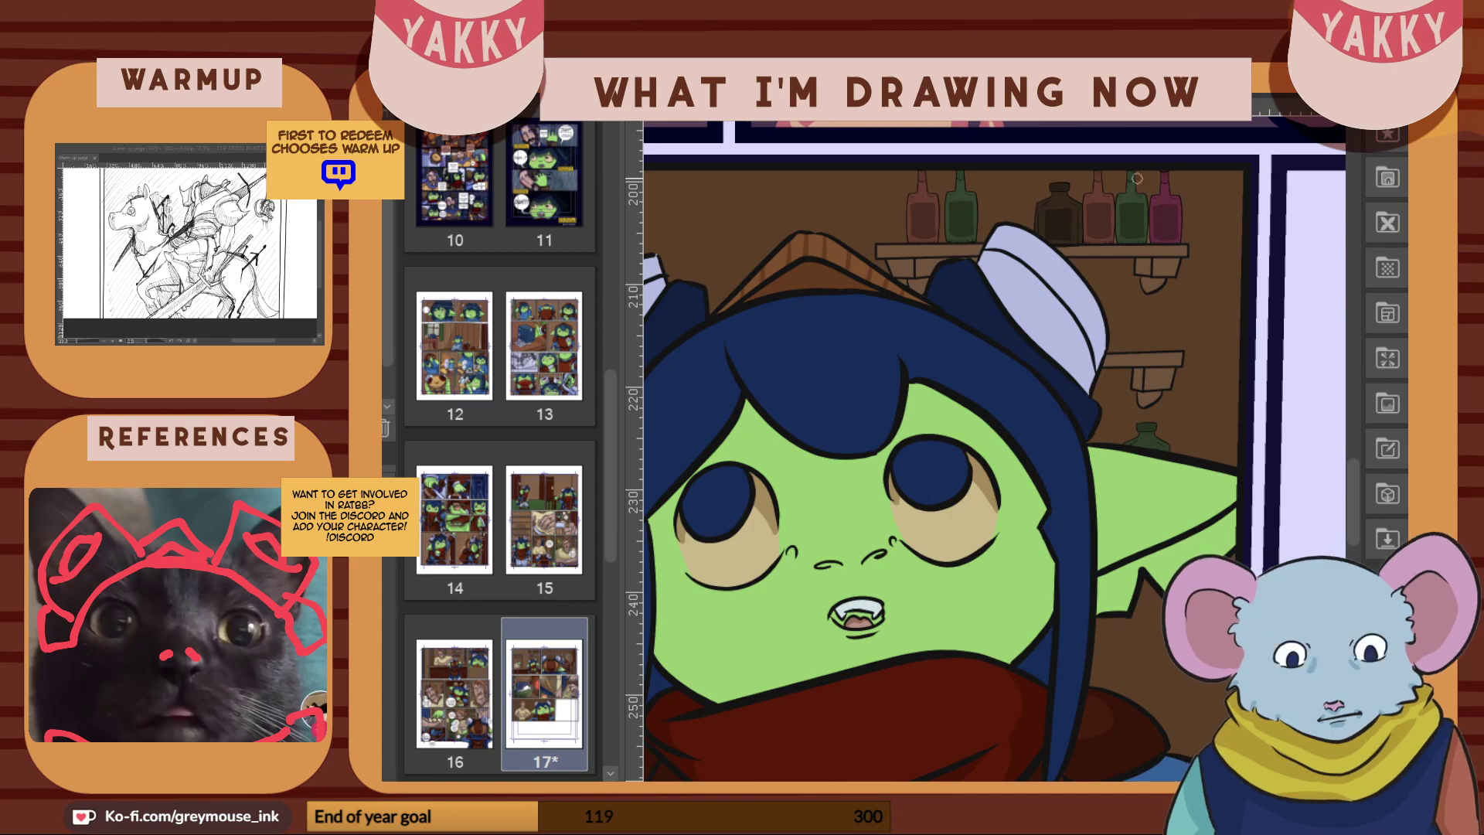
scroll(1174, 272, "up", 2)
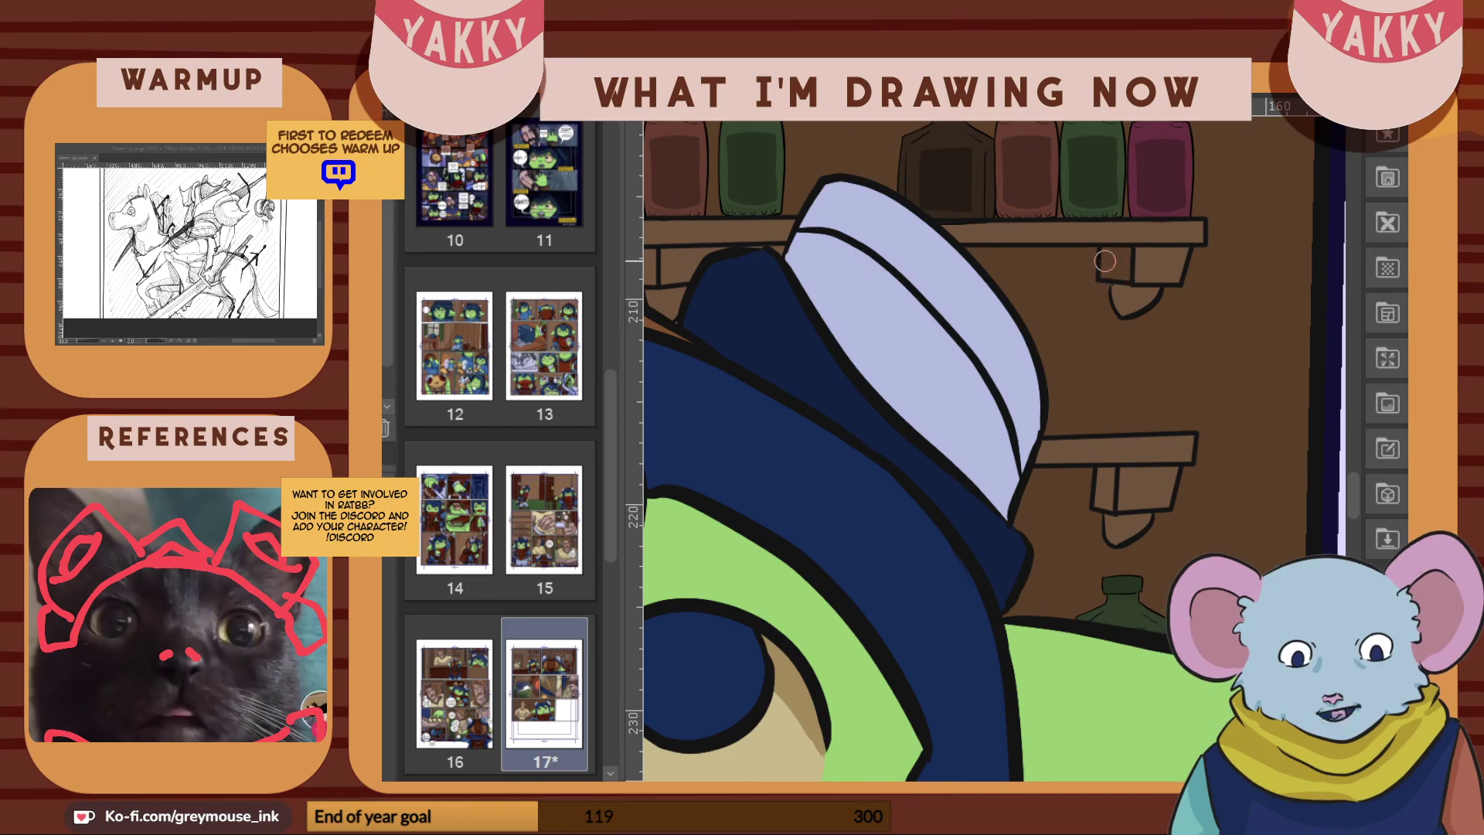
left_click_drag(1137, 266, 1188, 257)
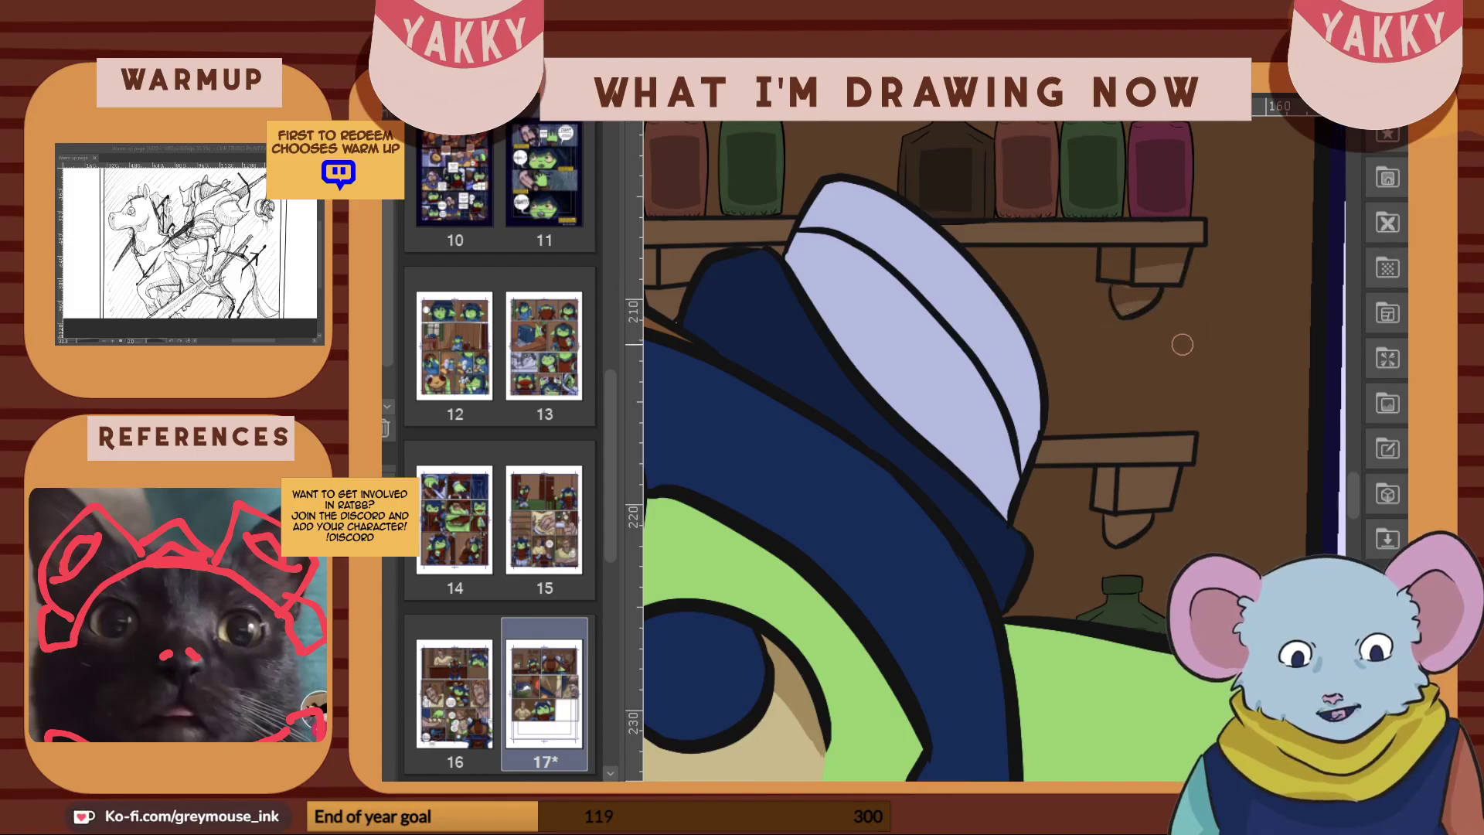
mouse_move(1101, 461)
left_mouse_down()
mouse_move(1106, 507)
mouse_move(1107, 472)
mouse_move(1133, 468)
mouse_move(1116, 487)
mouse_move(1189, 481)
mouse_move(1118, 474)
mouse_move(1190, 473)
left_mouse_up()
left_click_drag(1103, 542, 1153, 521)
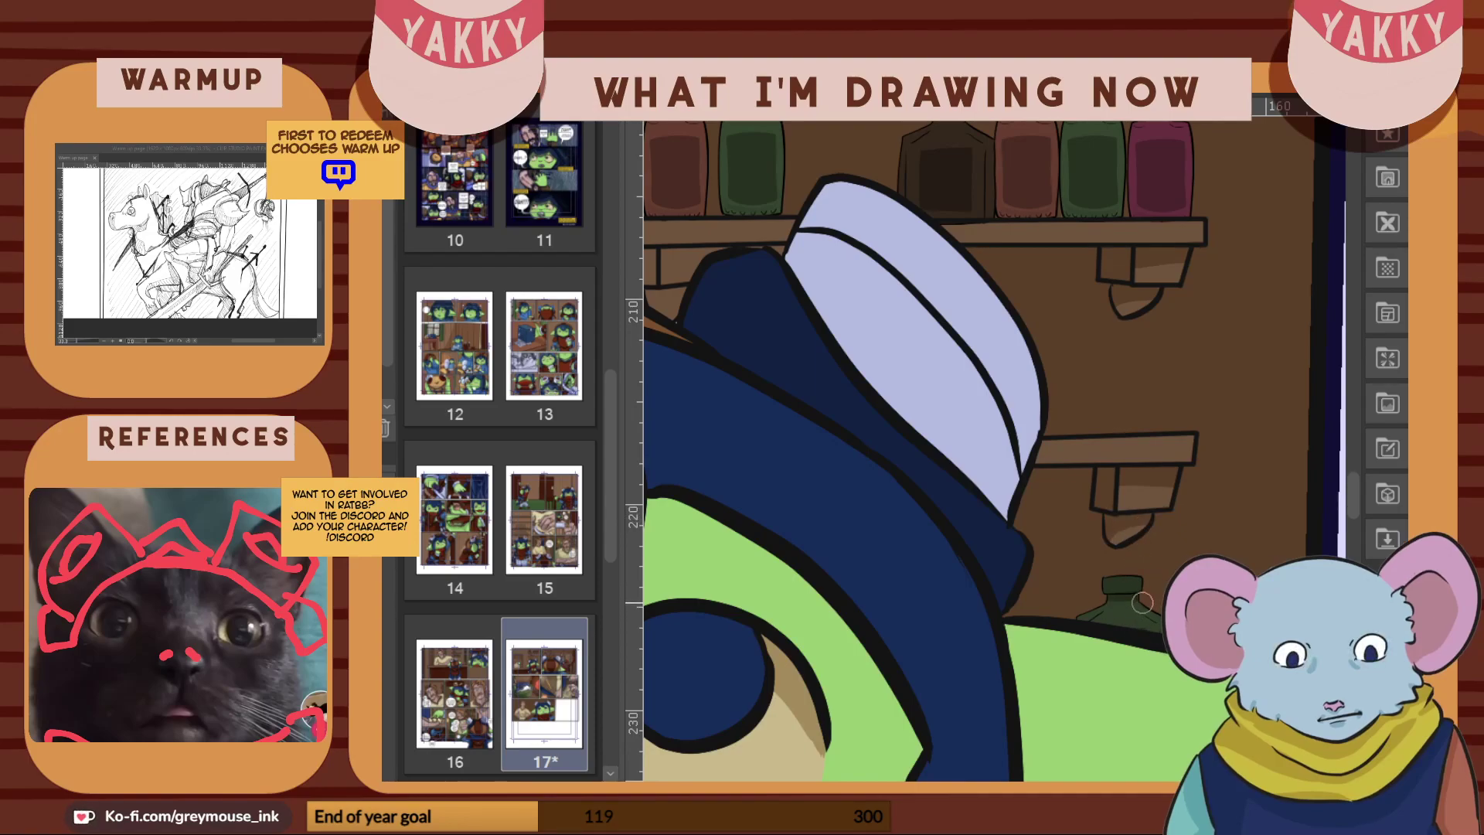
mouse_move(1121, 789)
left_mouse_down()
mouse_move(1086, 789)
mouse_move(1123, 788)
mouse_move(1099, 788)
left_mouse_up()
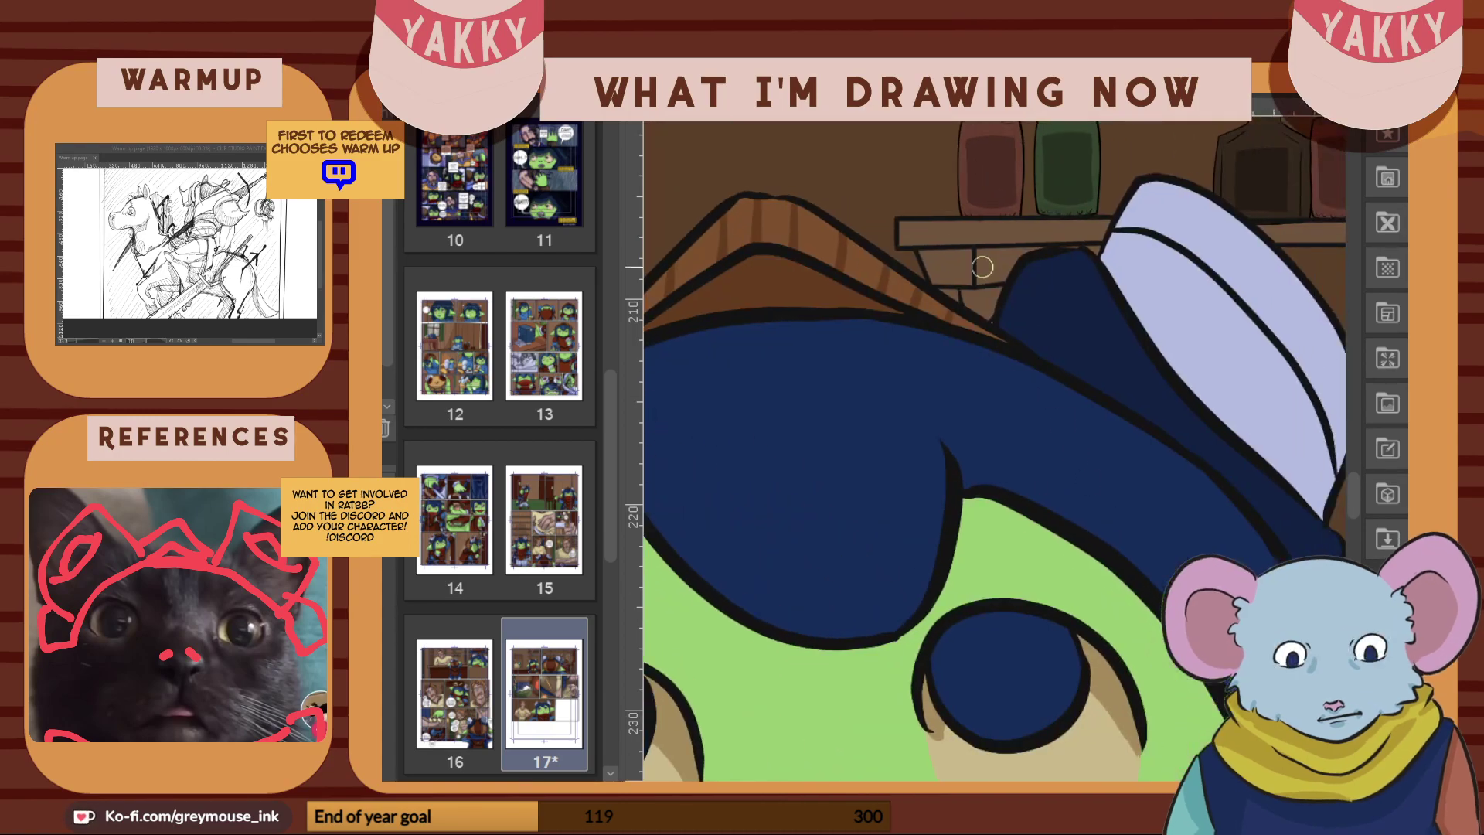
mouse_move(980, 284)
left_mouse_down()
mouse_move(1002, 278)
mouse_move(984, 278)
left_mouse_up()
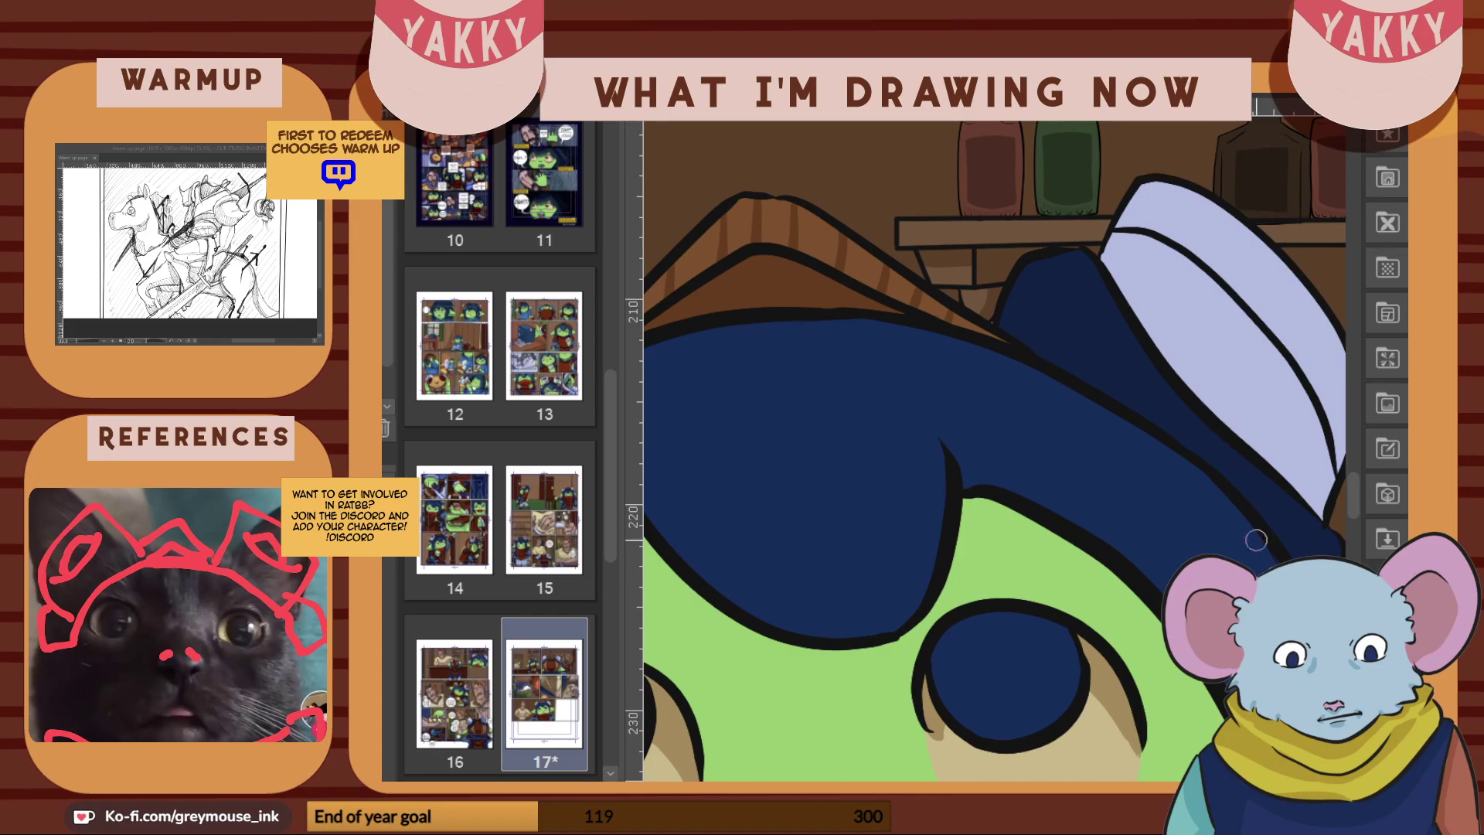
Examine the shaded bottom panel within the whole page and compare its background with the bar wall in the top panels
scroll(995, 450, "right", 6)
scroll(995, 451, "left", 1)
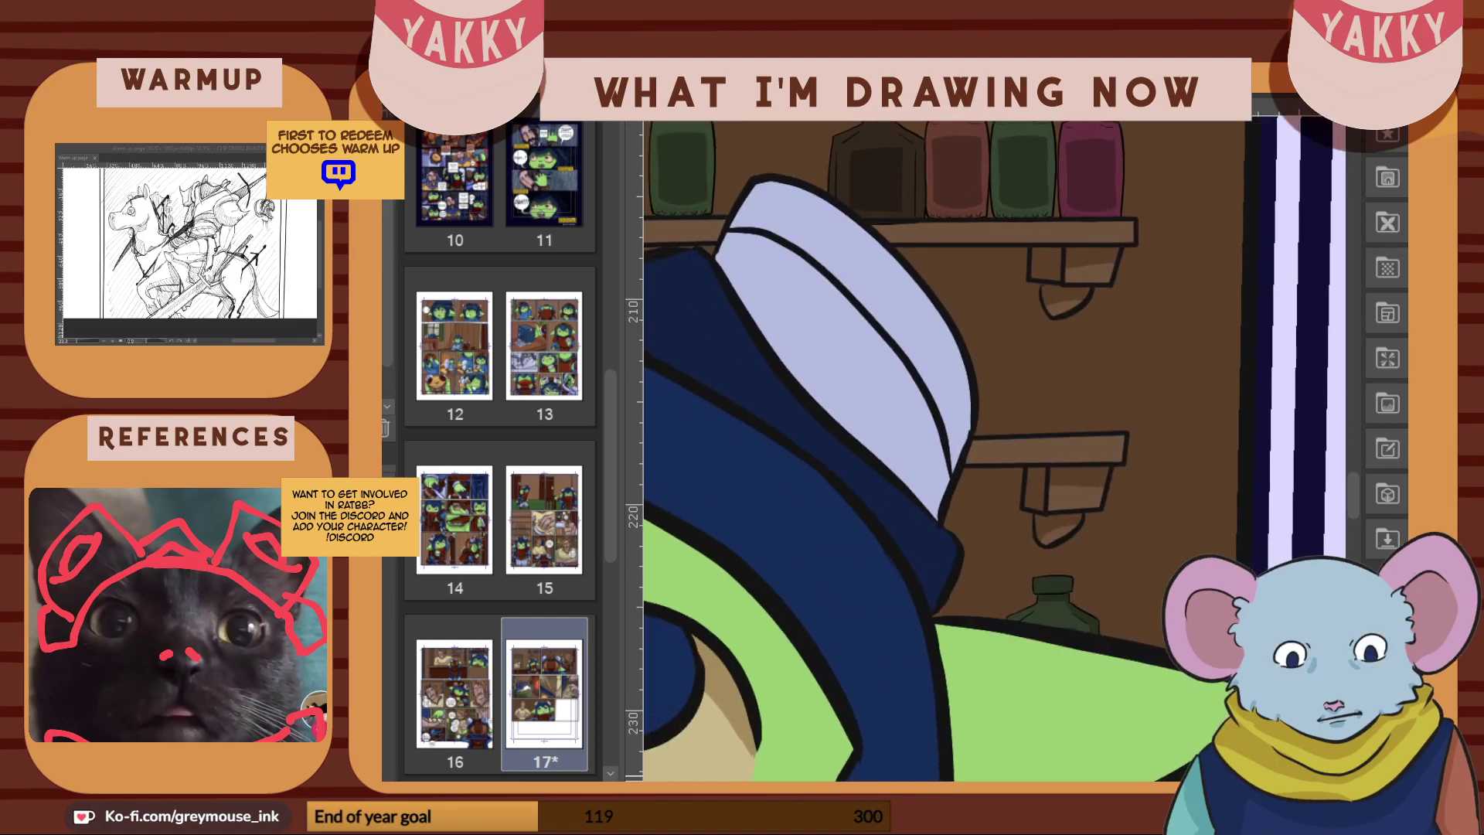
scroll(1140, 663, "down", 5)
left_click_drag(1353, 486, 1353, 544)
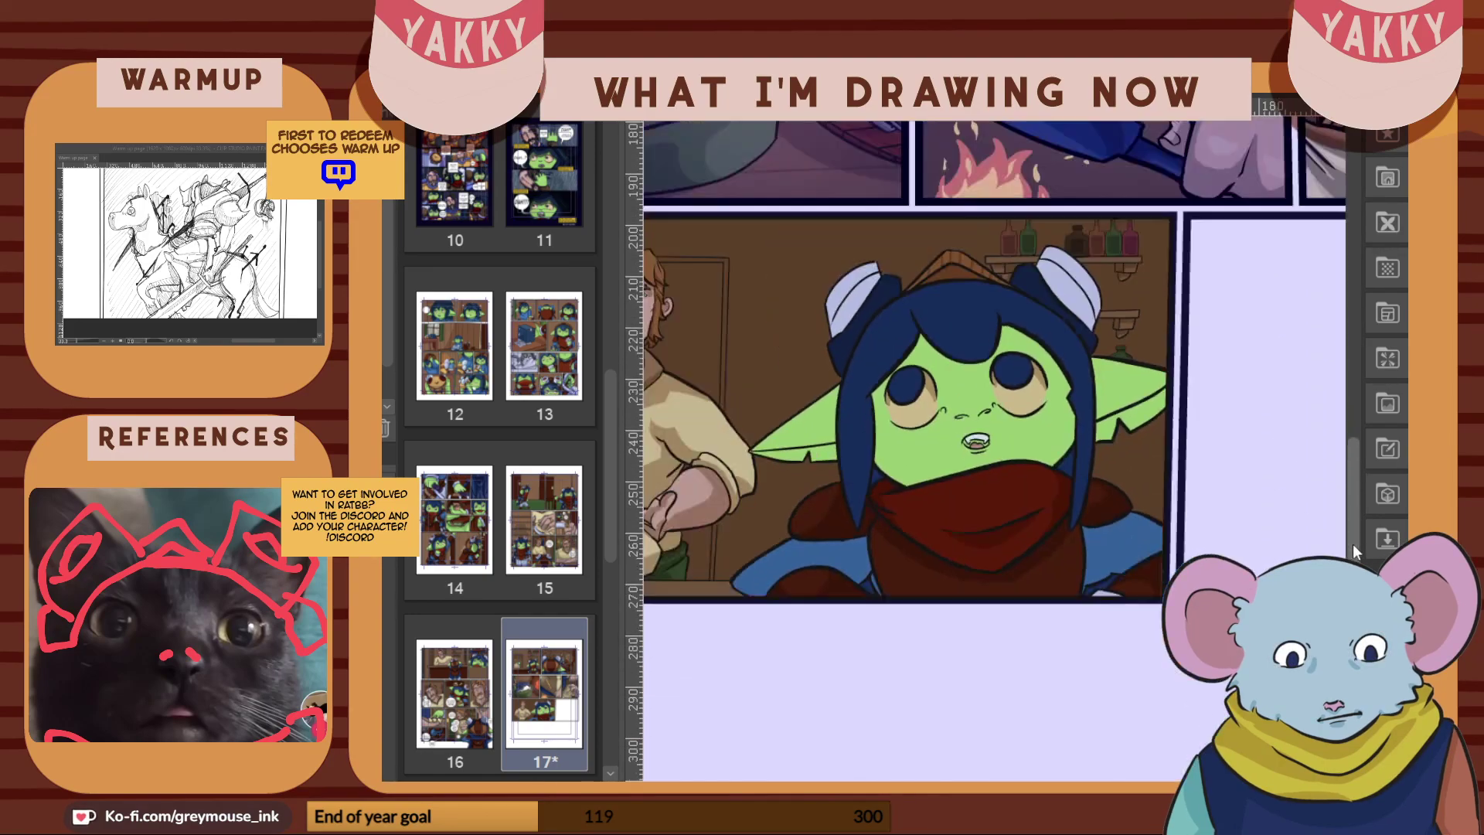
scroll(1353, 541, "down", 3)
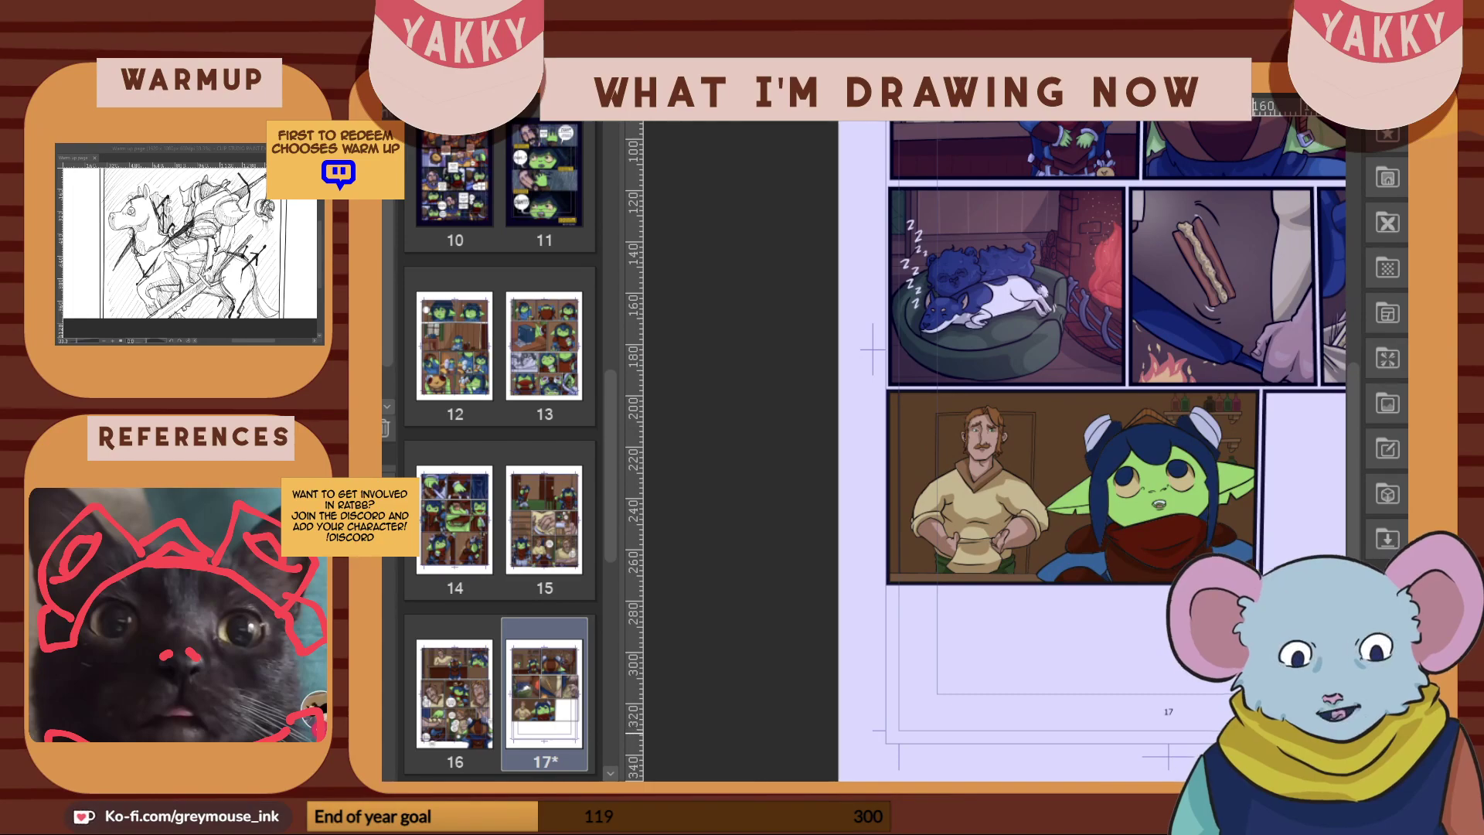
scroll(1250, 732, "up", 3)
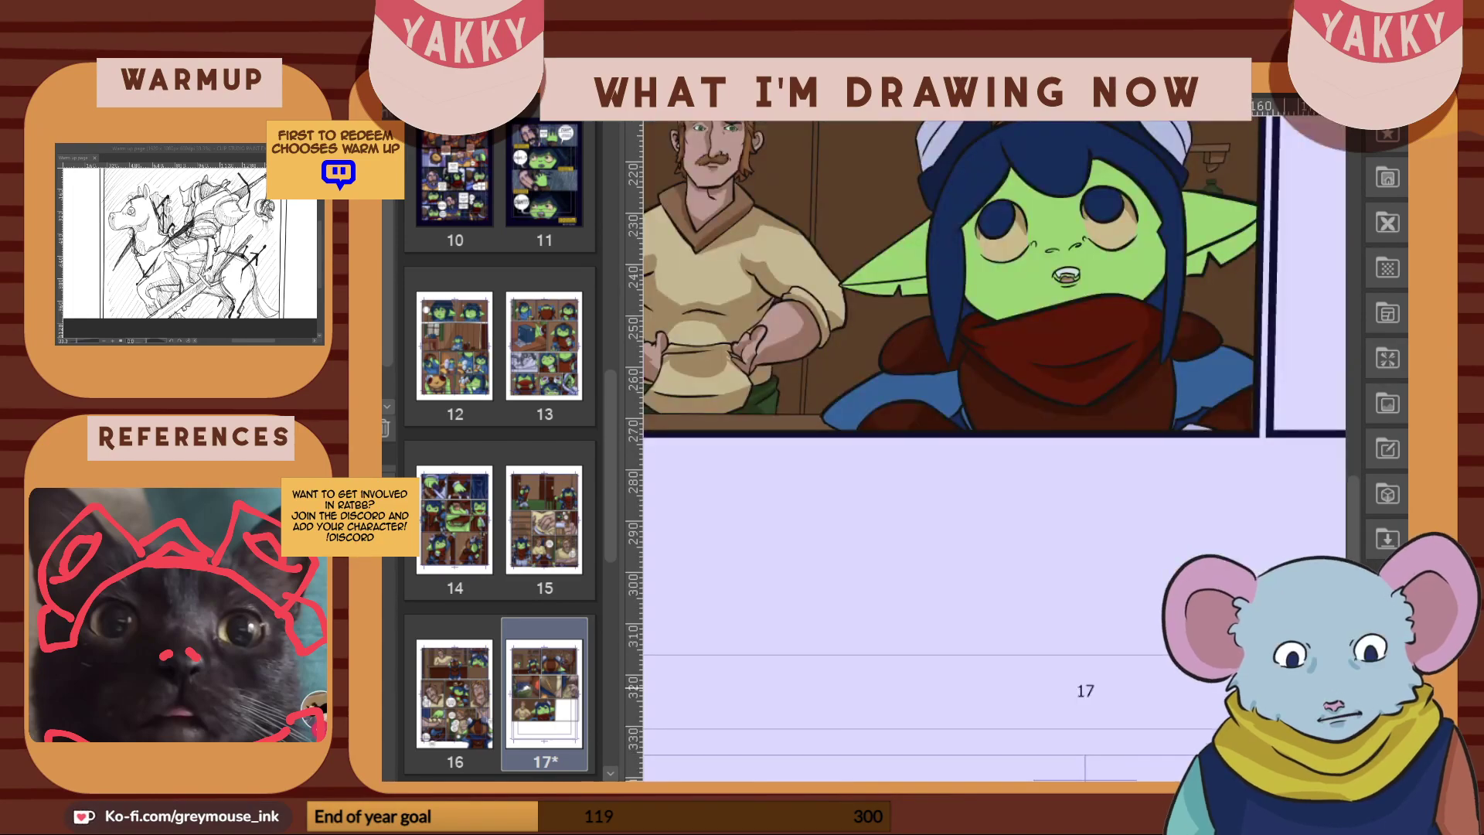
scroll(1361, 544, "up", 3)
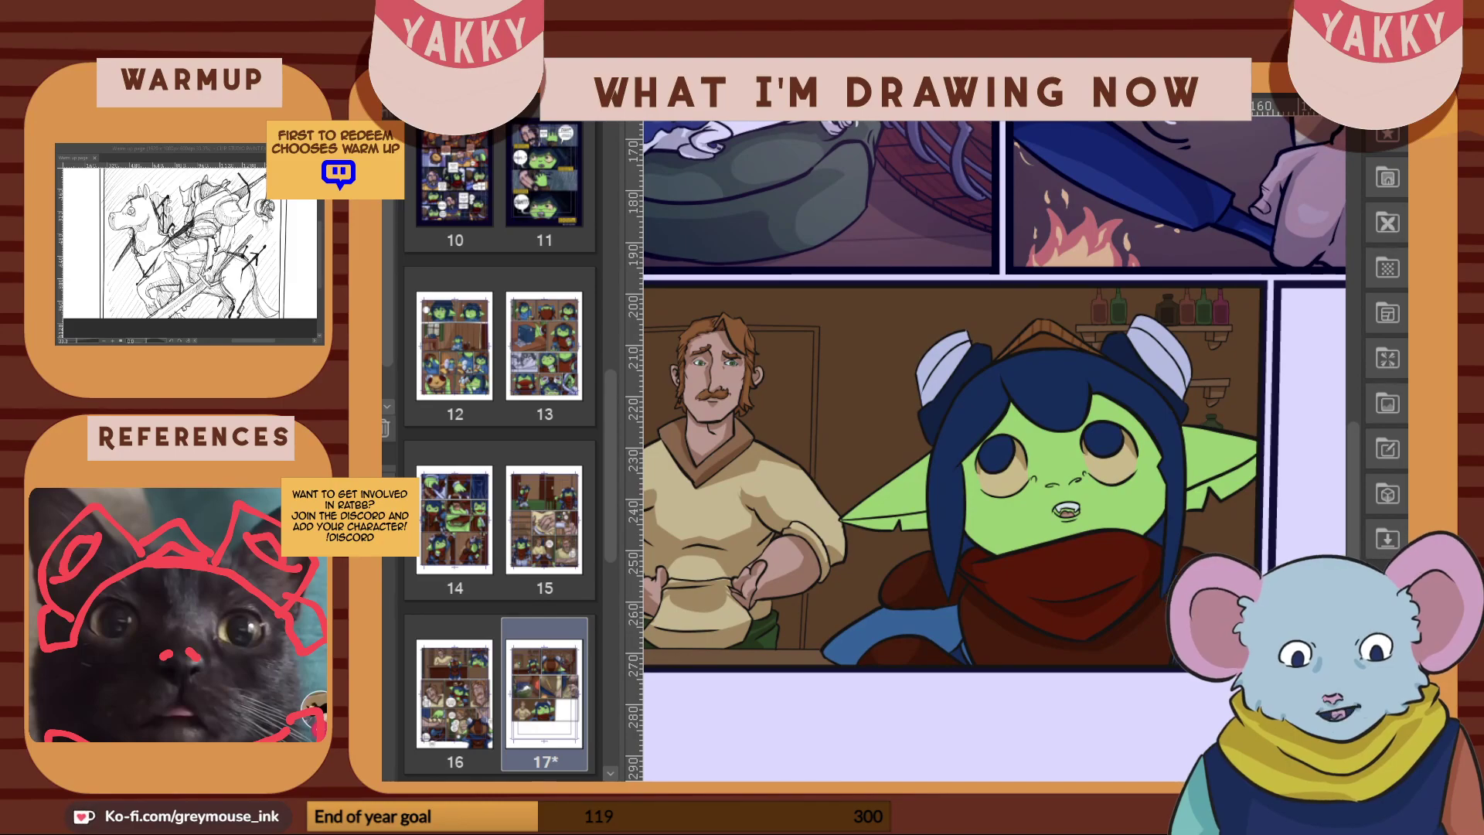
scroll(1339, 410, "up", 7)
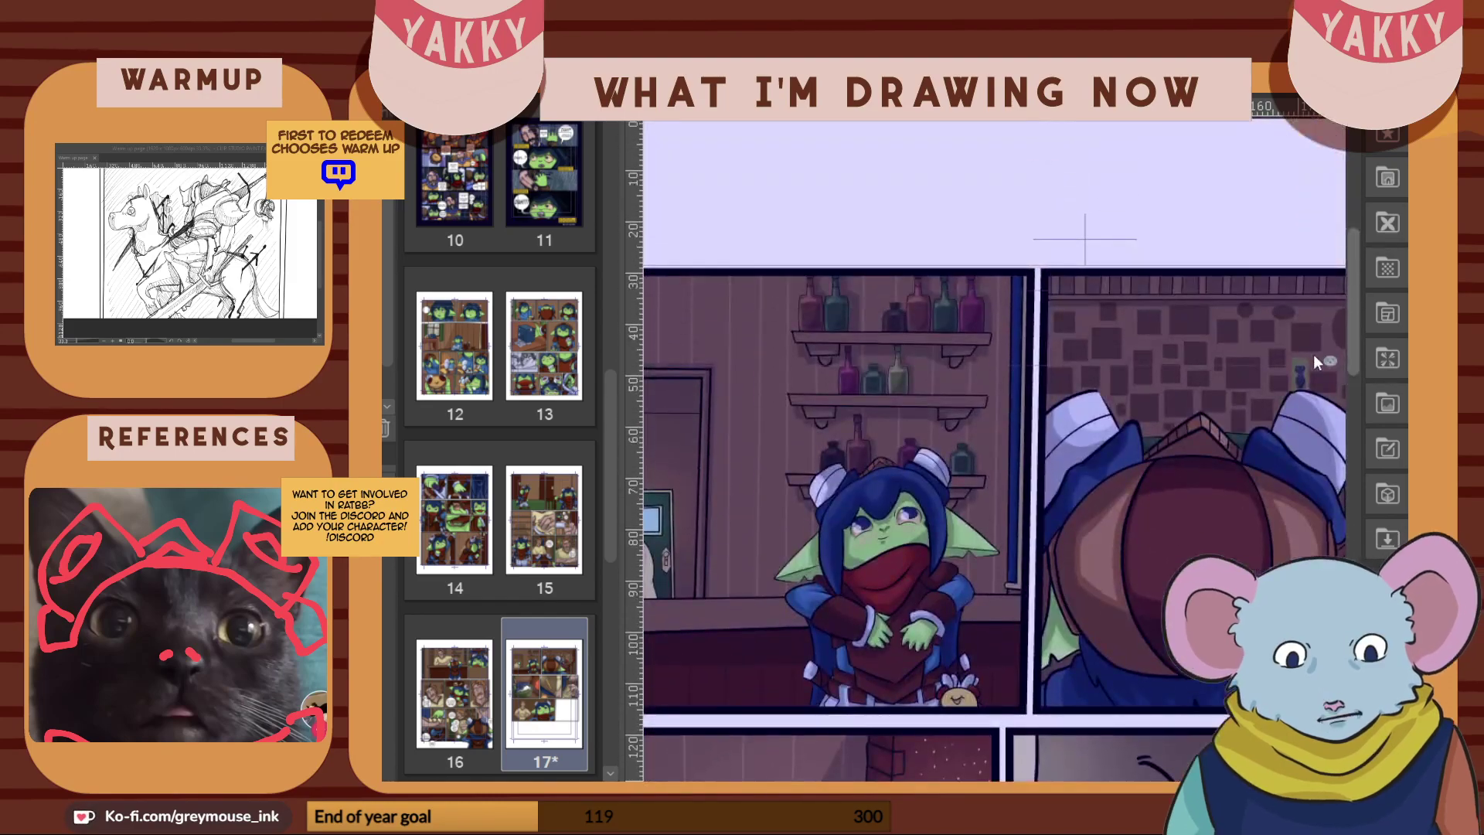
scroll(1319, 405, "down", 7)
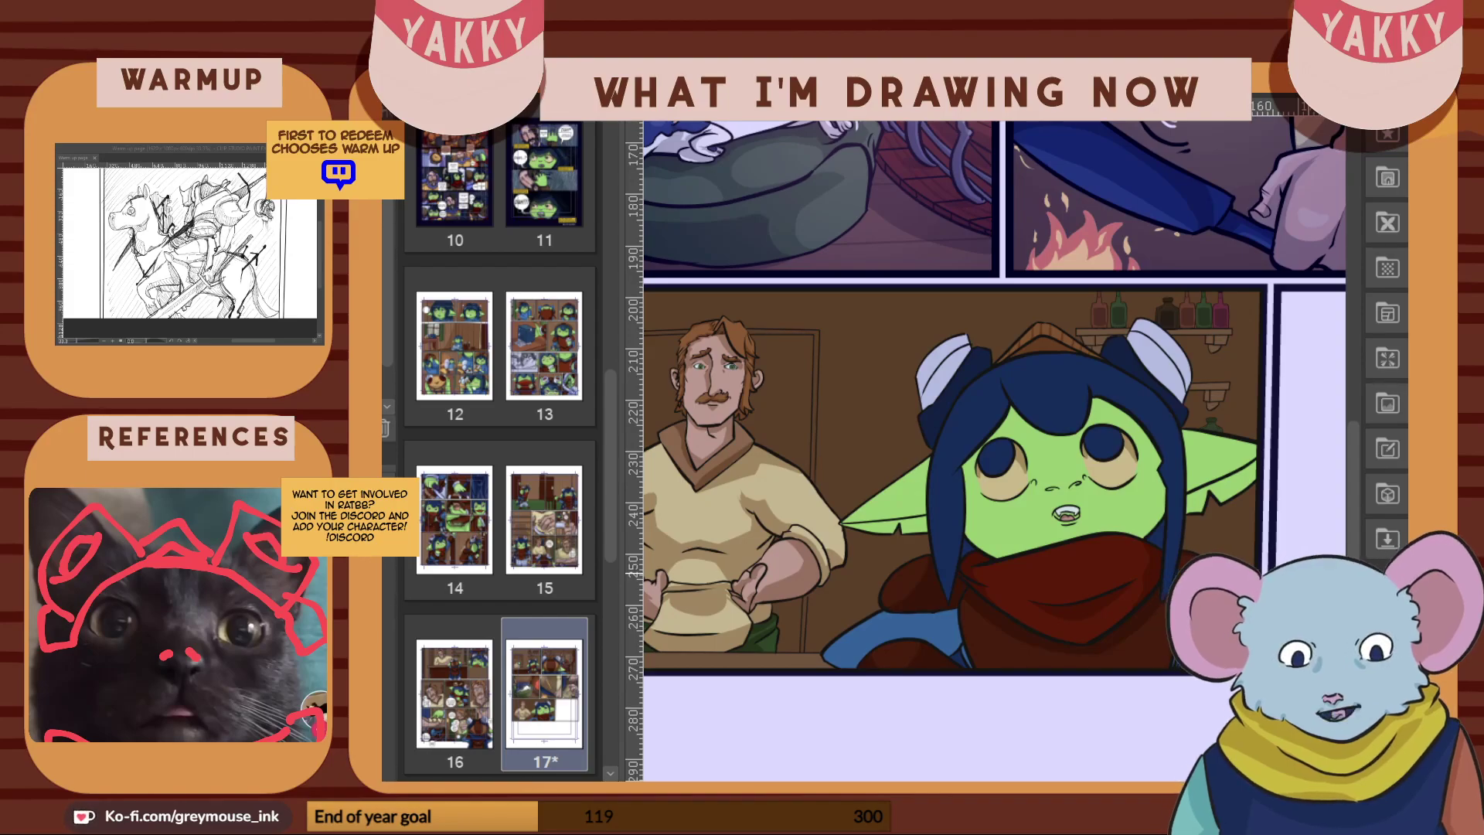
Recolour the wall gaps between the upper shelf's bottles and the wall patch below the goblin's ear with the lighter brown
left_click(787, 402)
left_click(789, 614)
left_click(1144, 308)
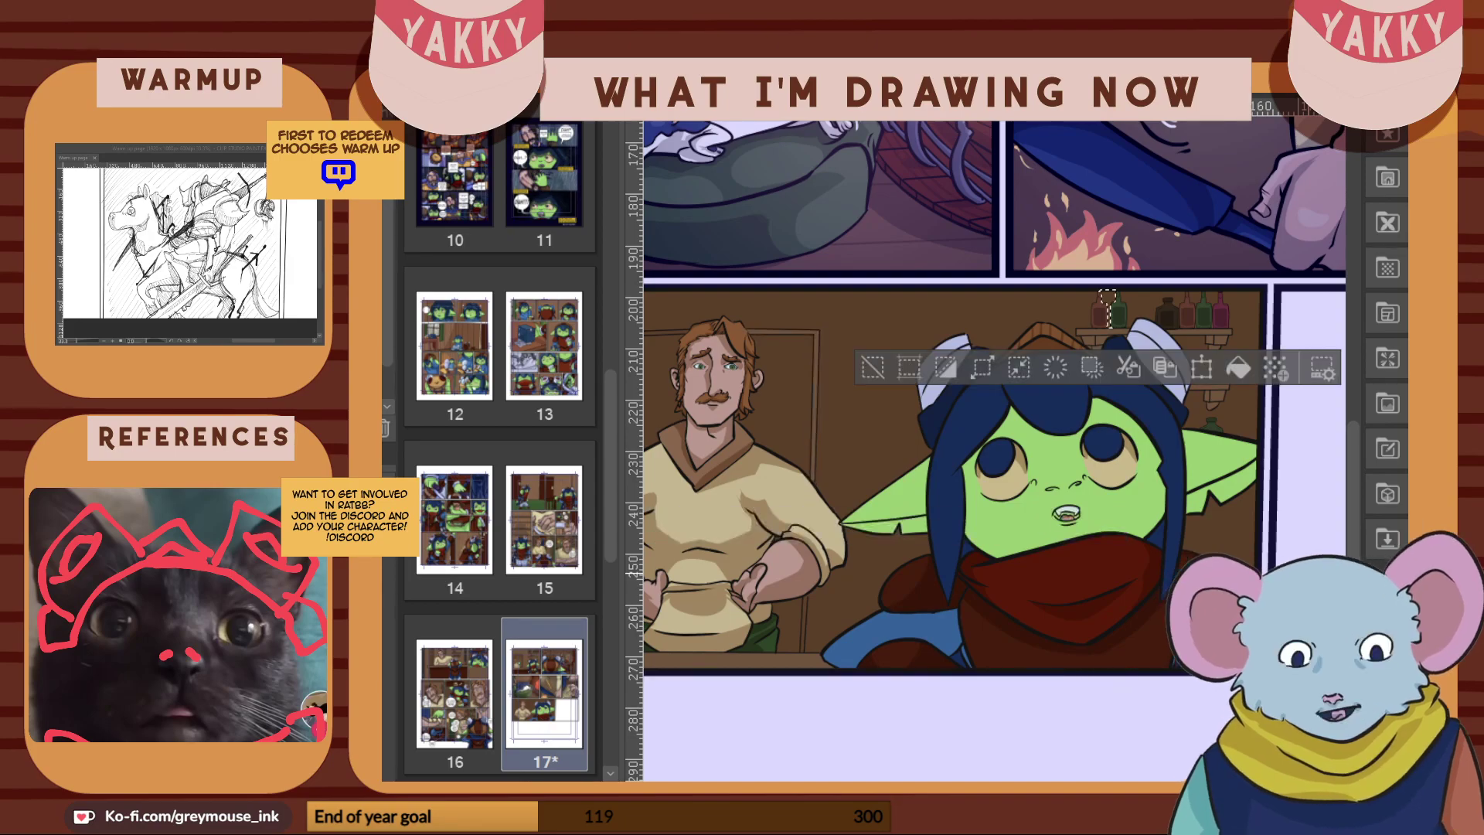
left_click(1211, 298)
left_click(1196, 297)
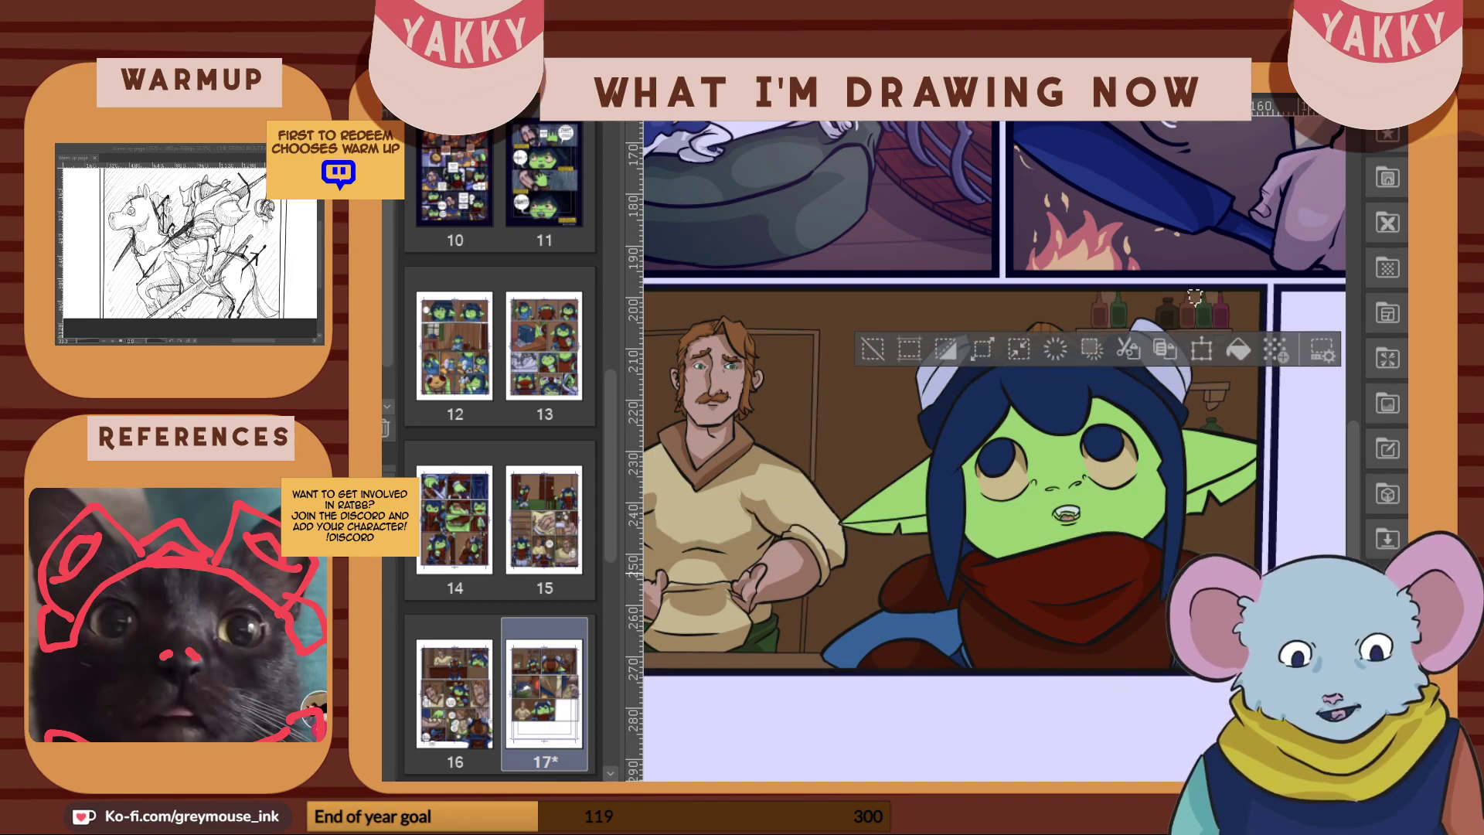
left_click(1146, 311)
left_click(1243, 371)
left_click(1225, 534)
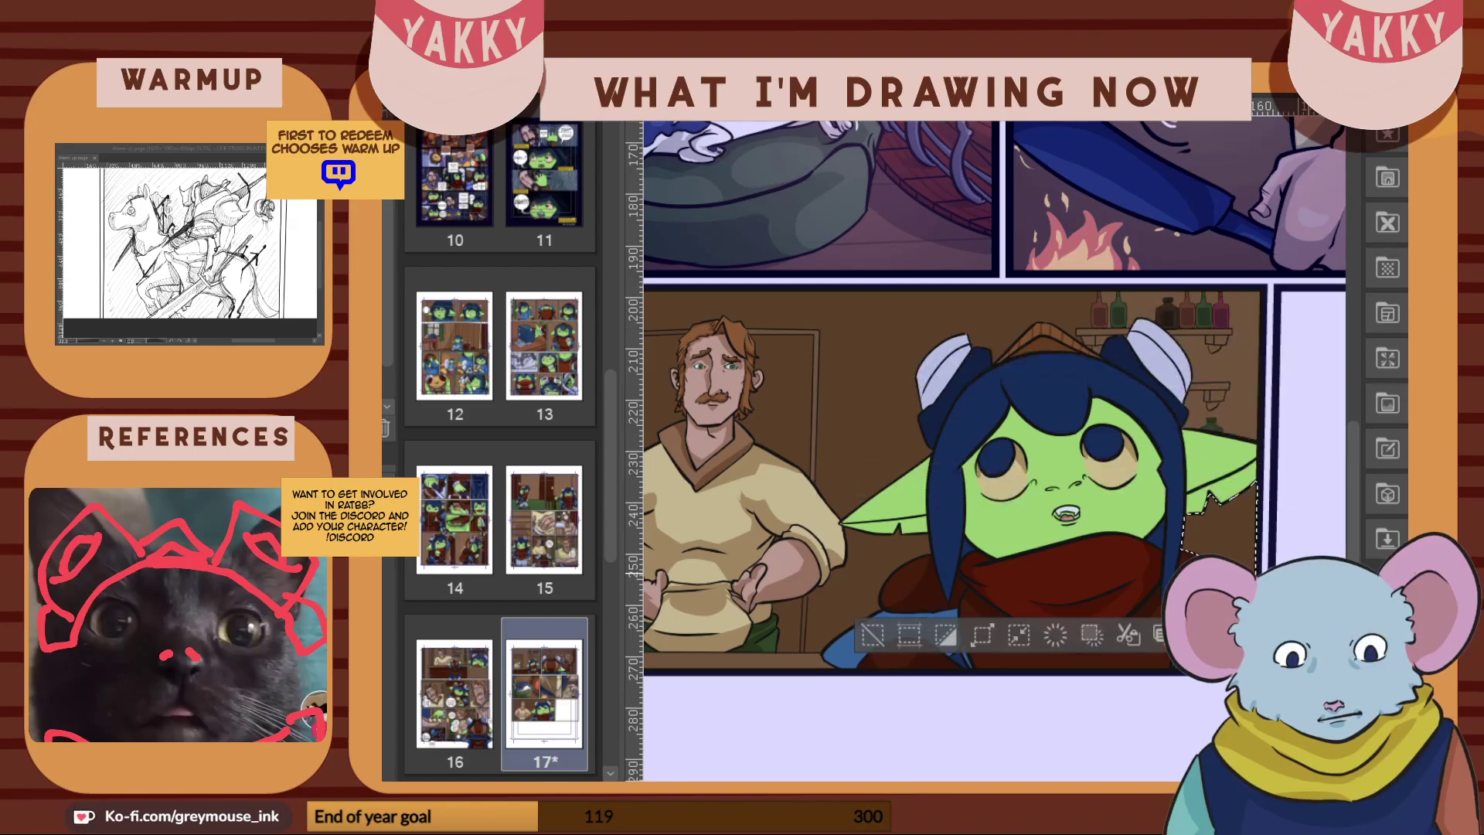
key("alt+Delete")
Fill the door panels and the main wall behind both characters with the lighter brown, then clear the selection
left_click(785, 410)
key("alt+Delete")
left_click(789, 625)
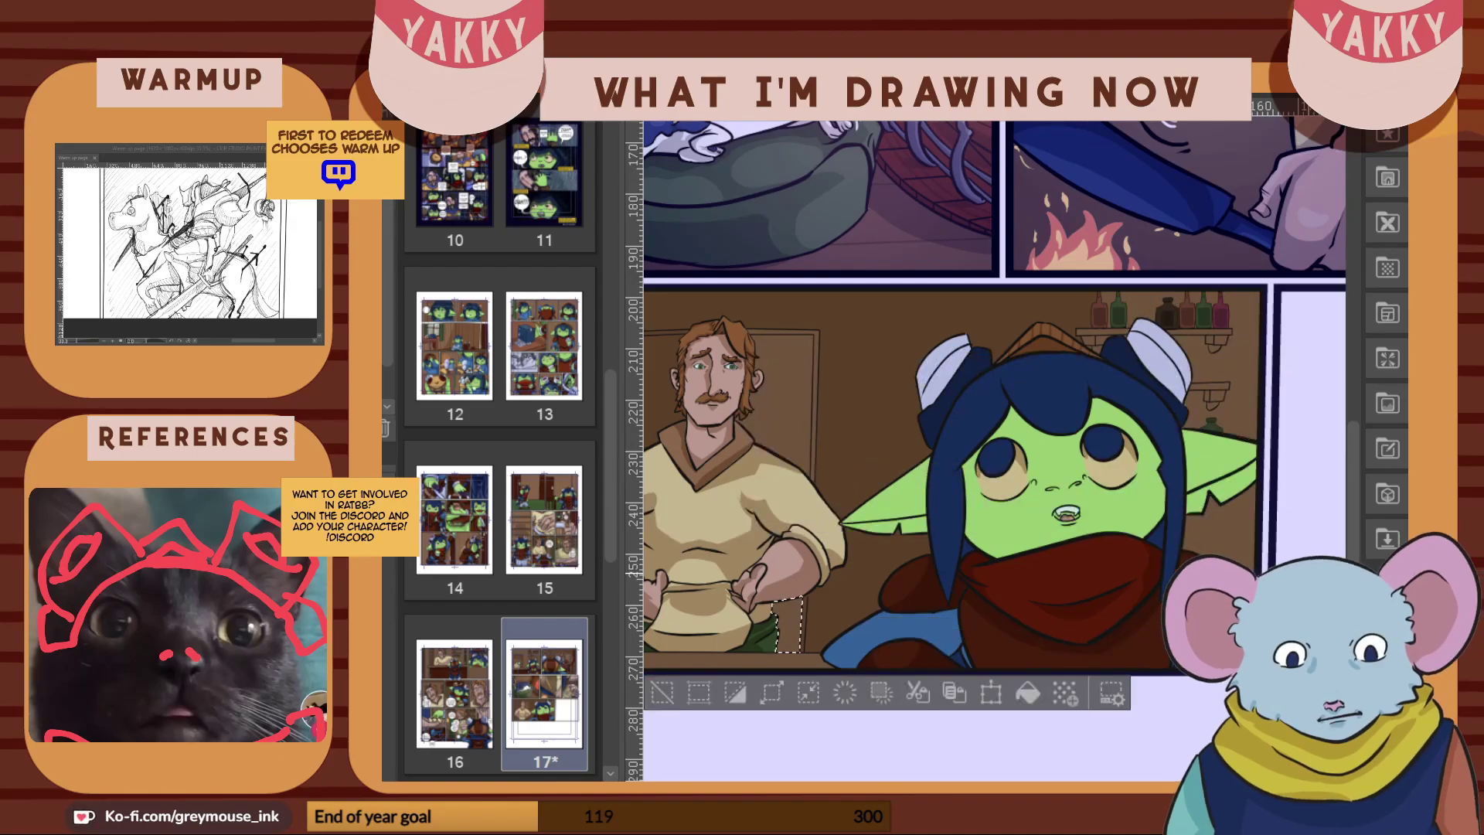
left_click(859, 560)
key("alt+Delete")
left_click(869, 410)
key("alt+Delete")
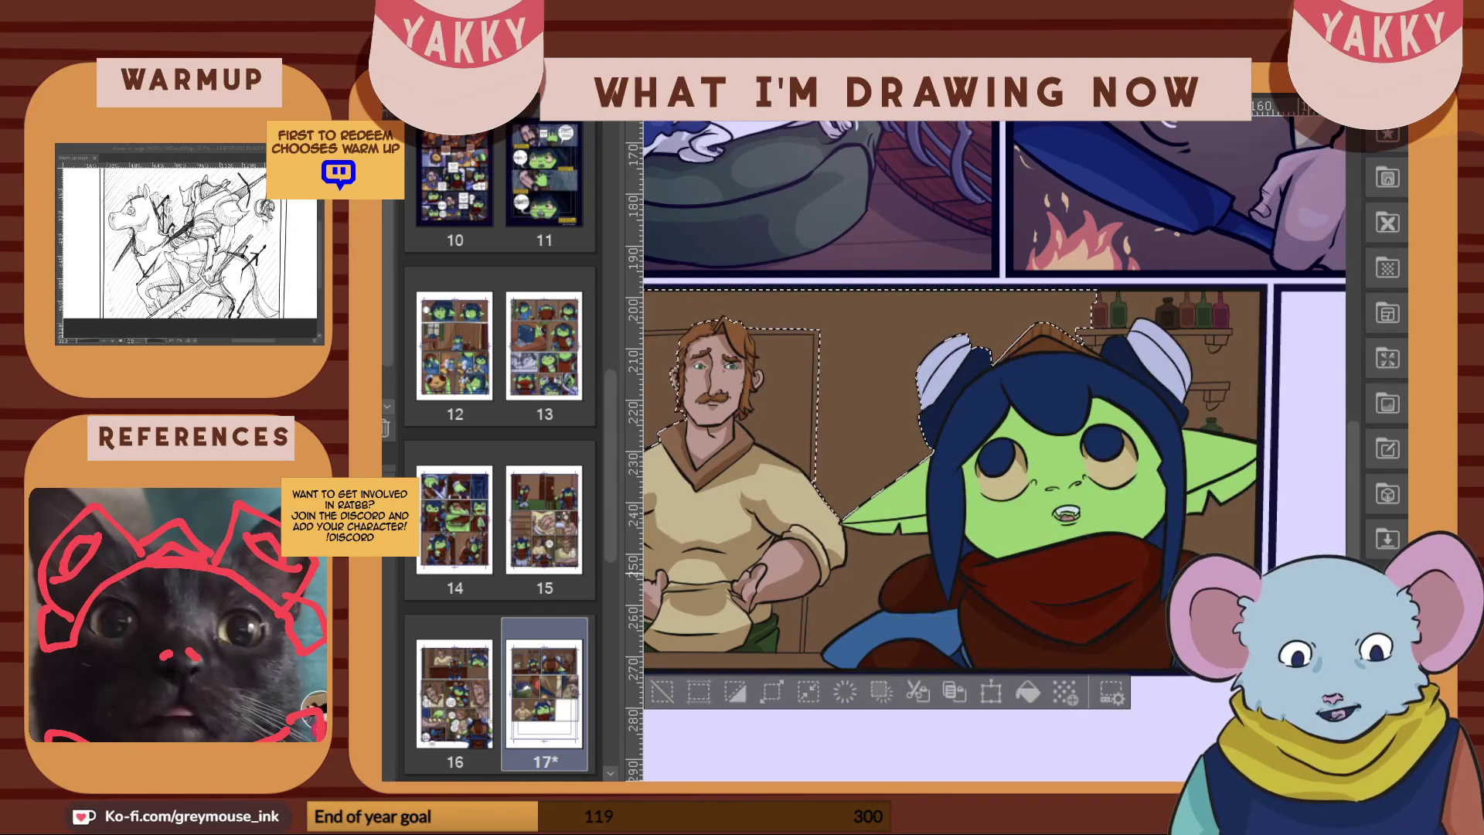
scroll(994, 451, "left", 4)
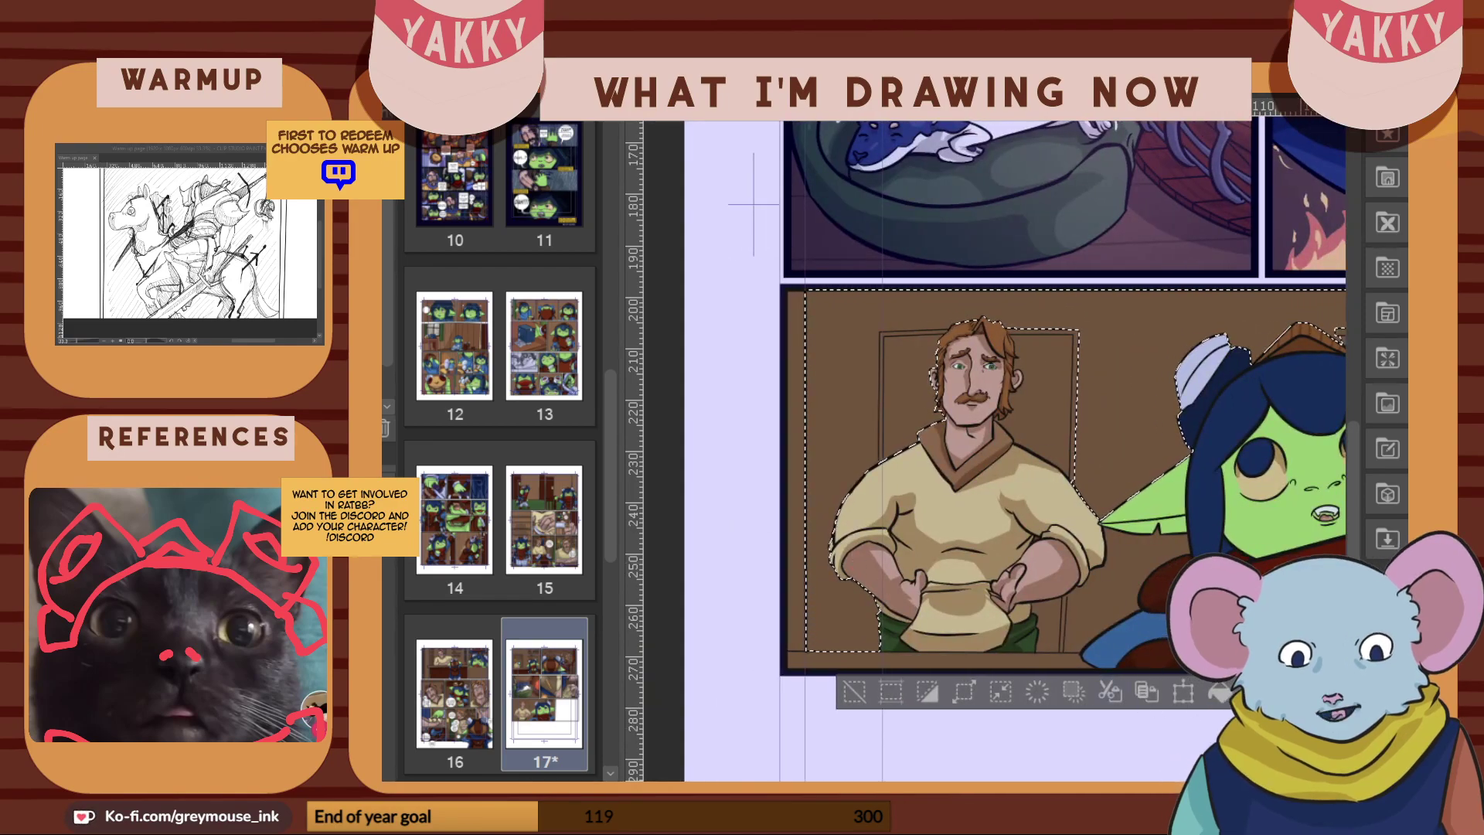
key("ctrl+d")
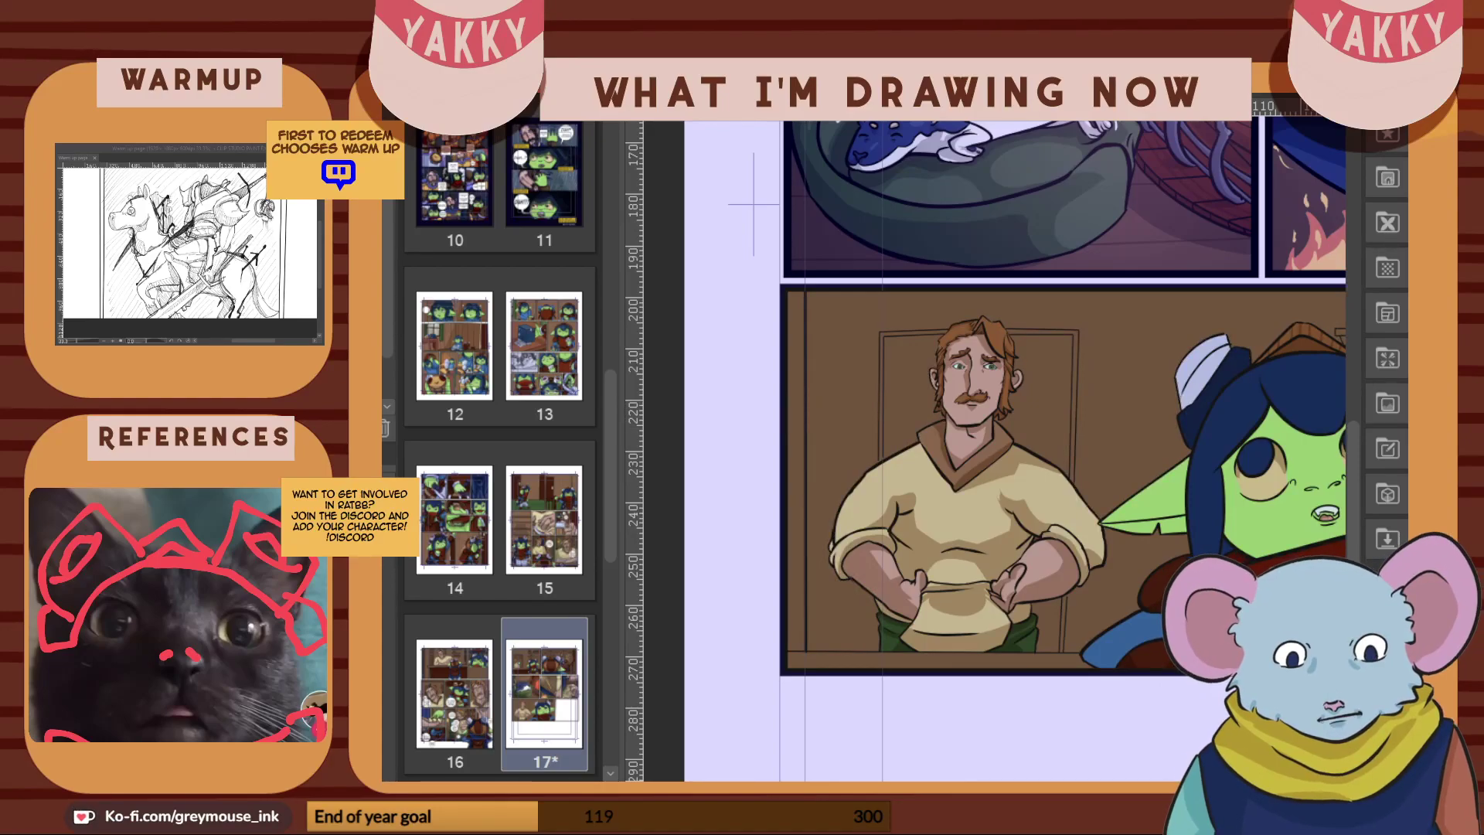
Undo the stray beige stroke on the door frame above the man's shoulder and resample the colour at that spot
scroll(797, 419, "right", 3)
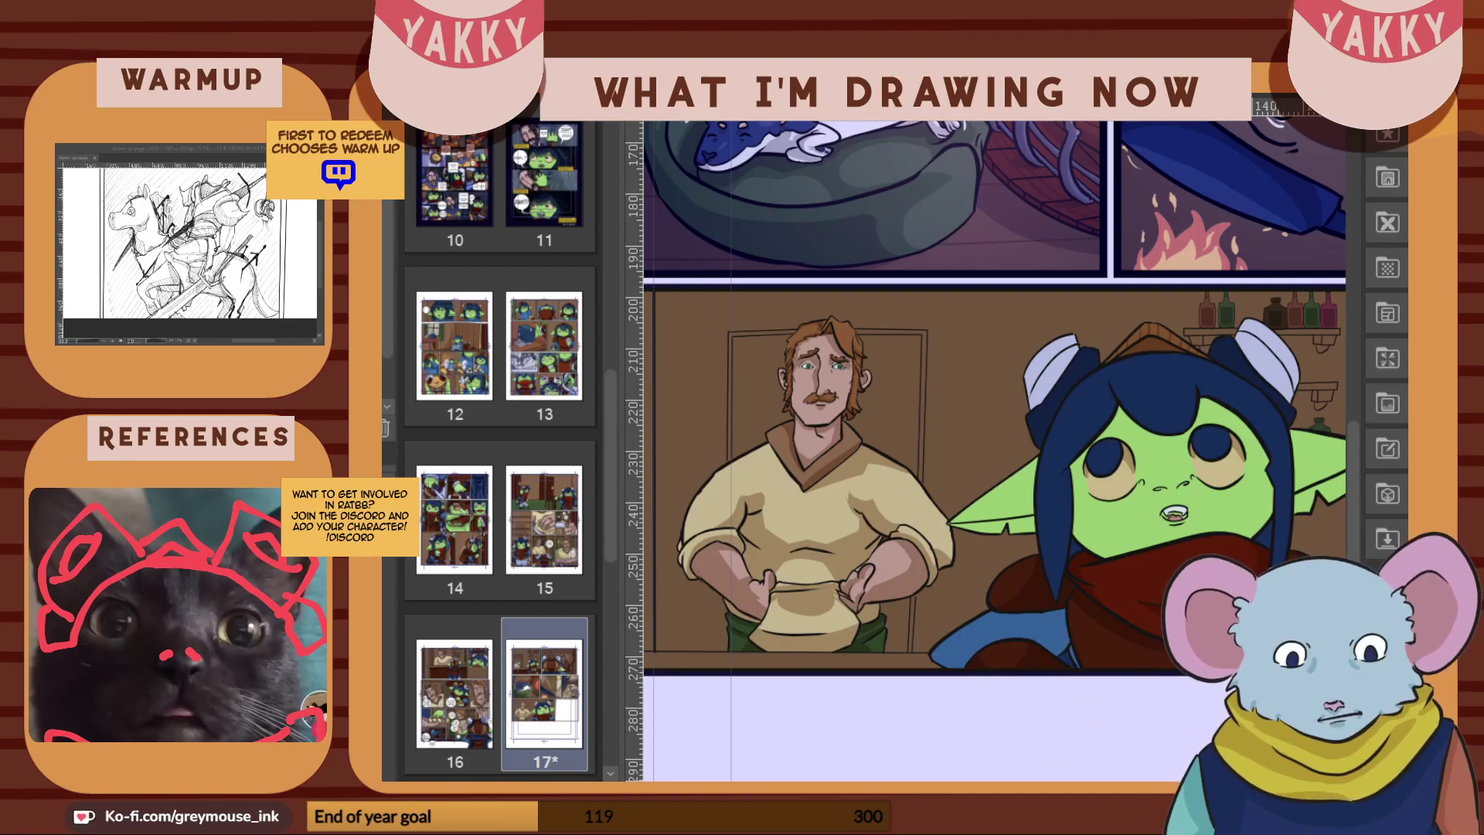
scroll(728, 463, "up", 3)
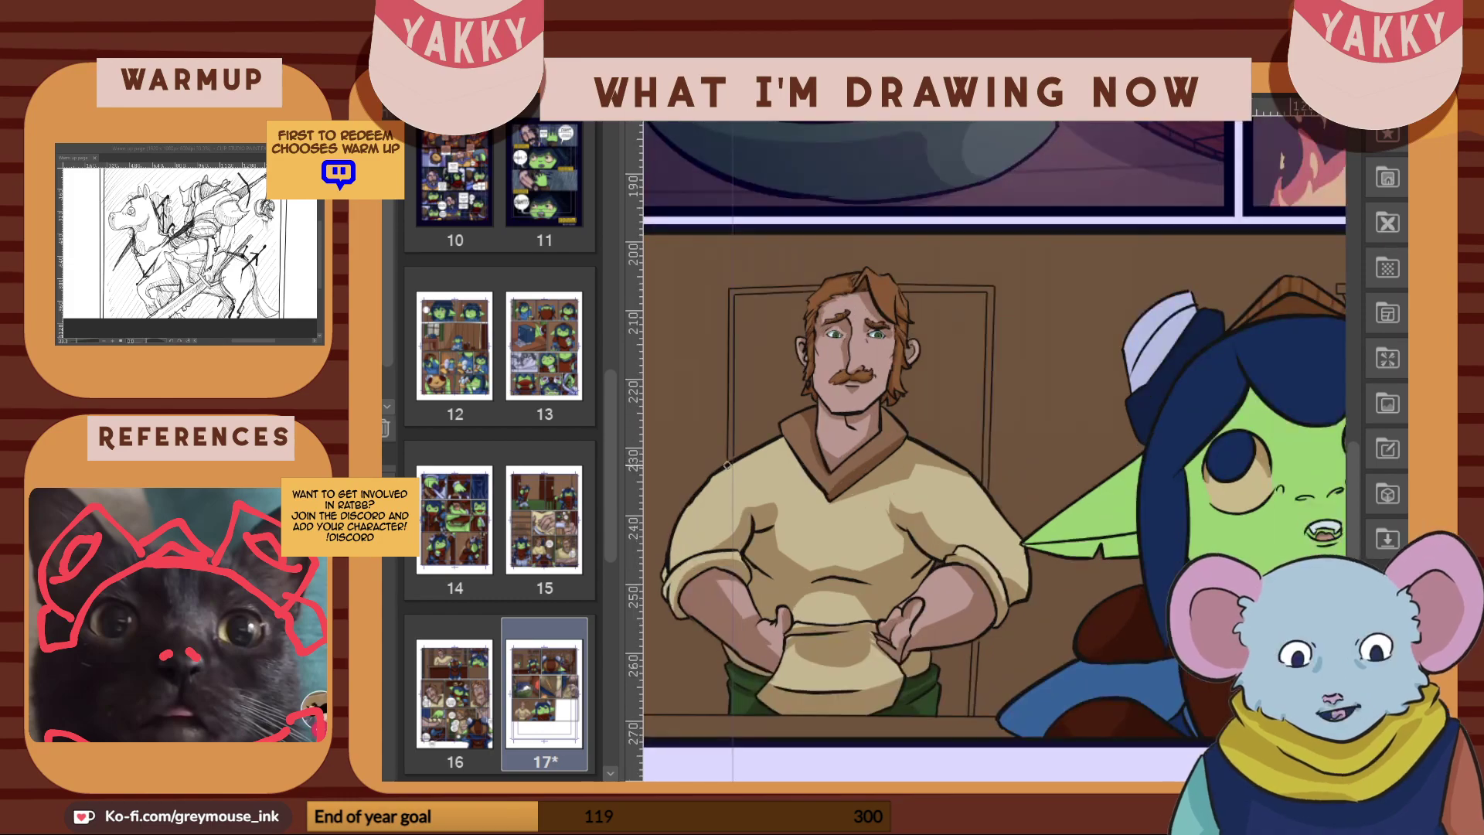
scroll(727, 463, "up", 2)
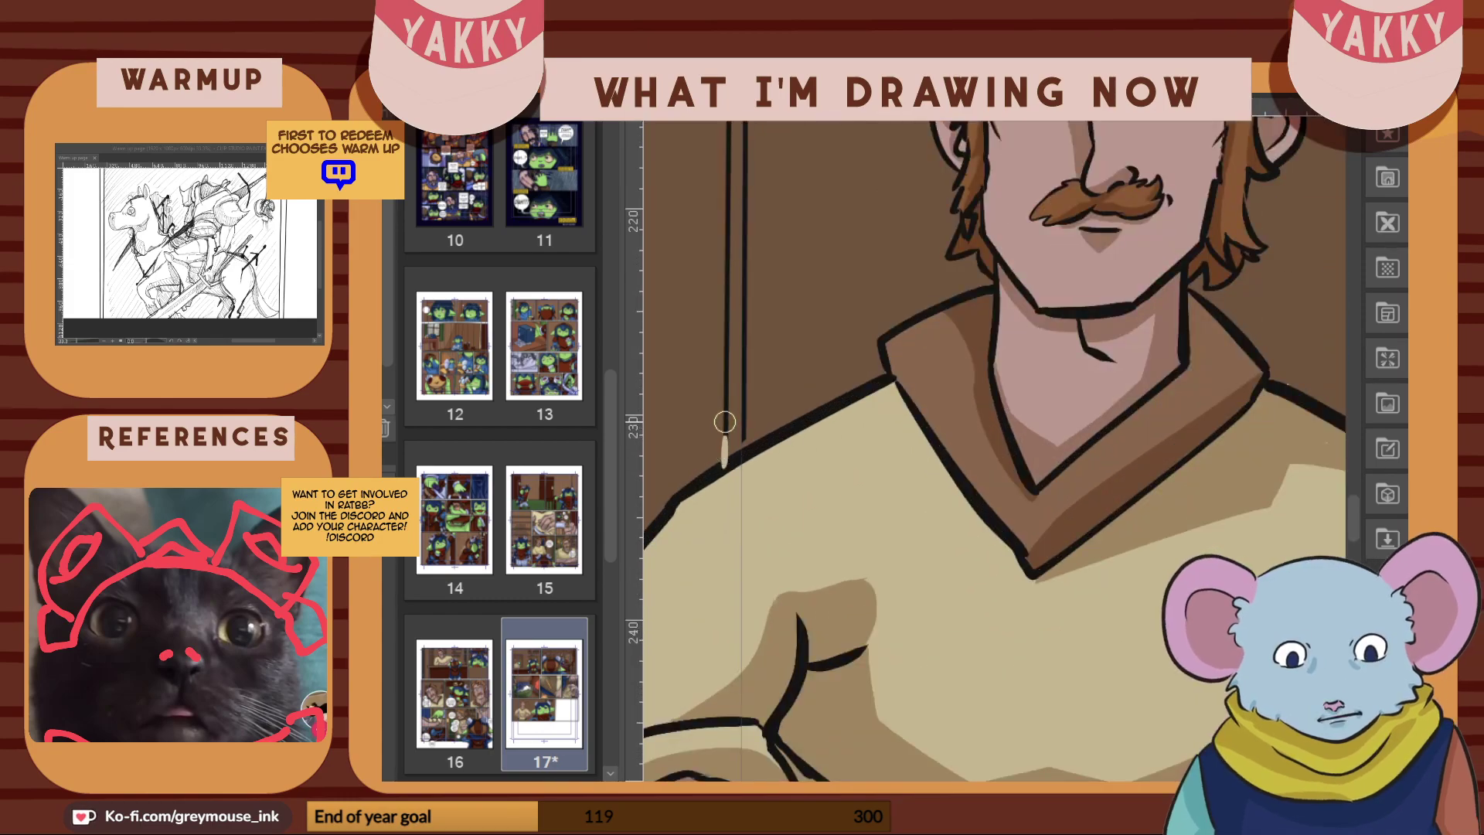
key("ctrl+z")
left_click(723, 462, "alt")
key("ctrl+minus")
key("ctrl+minus")
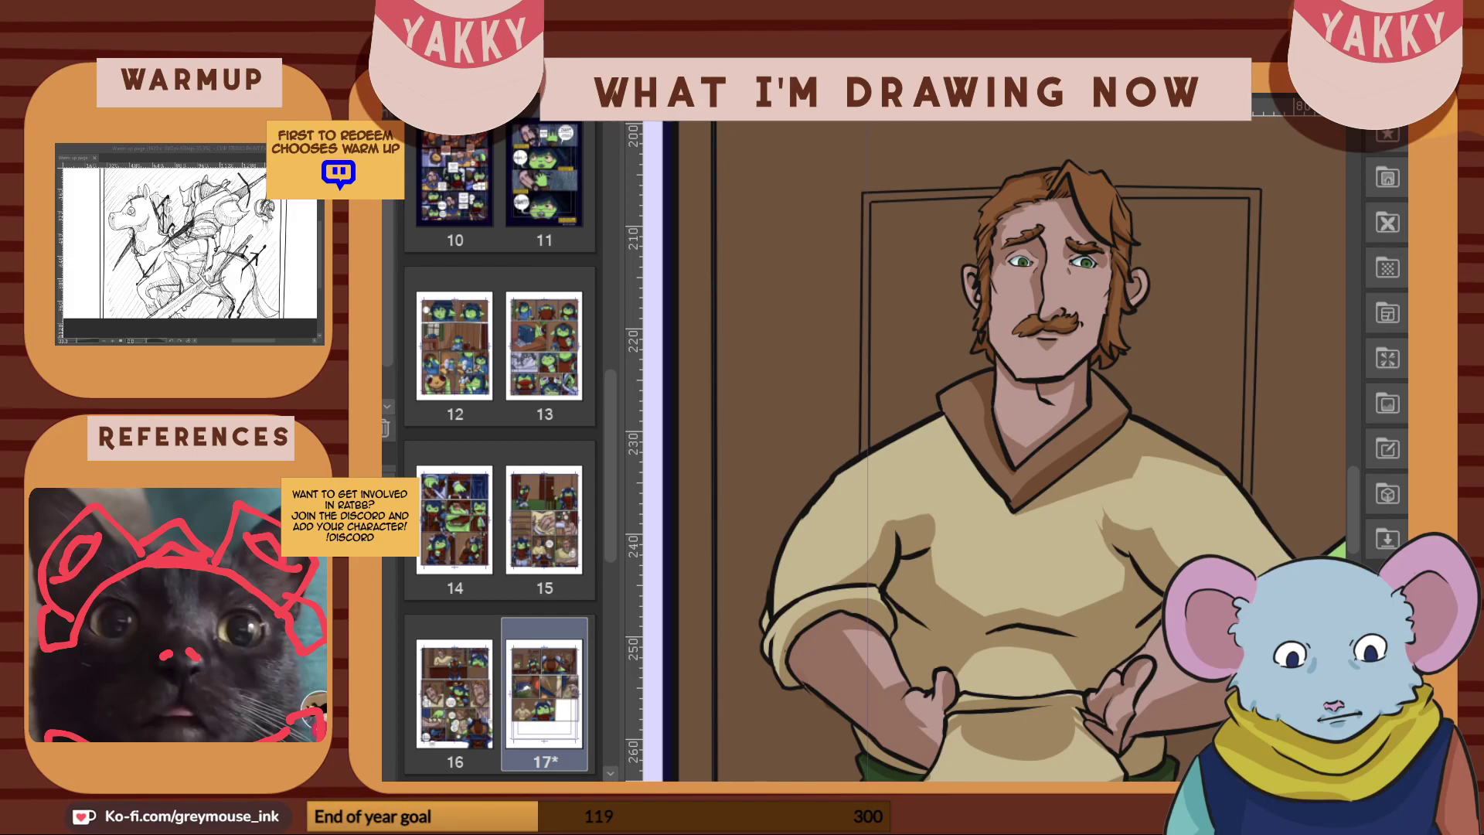
key("ctrl+minus")
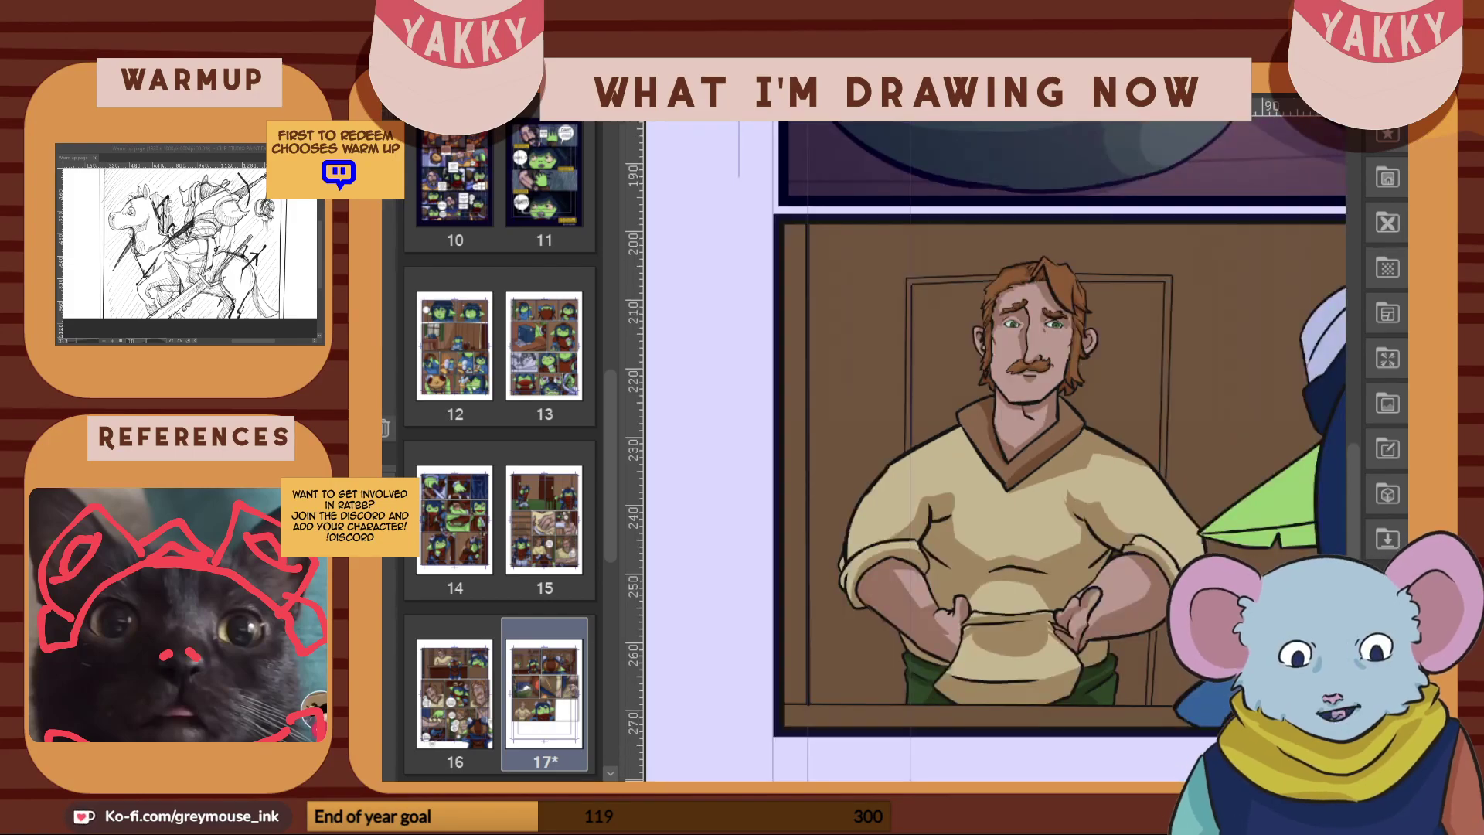
Fill the inner door panel on both sides of the man's head and beside his hip with darker brown, then deselect
left_click(1152, 408)
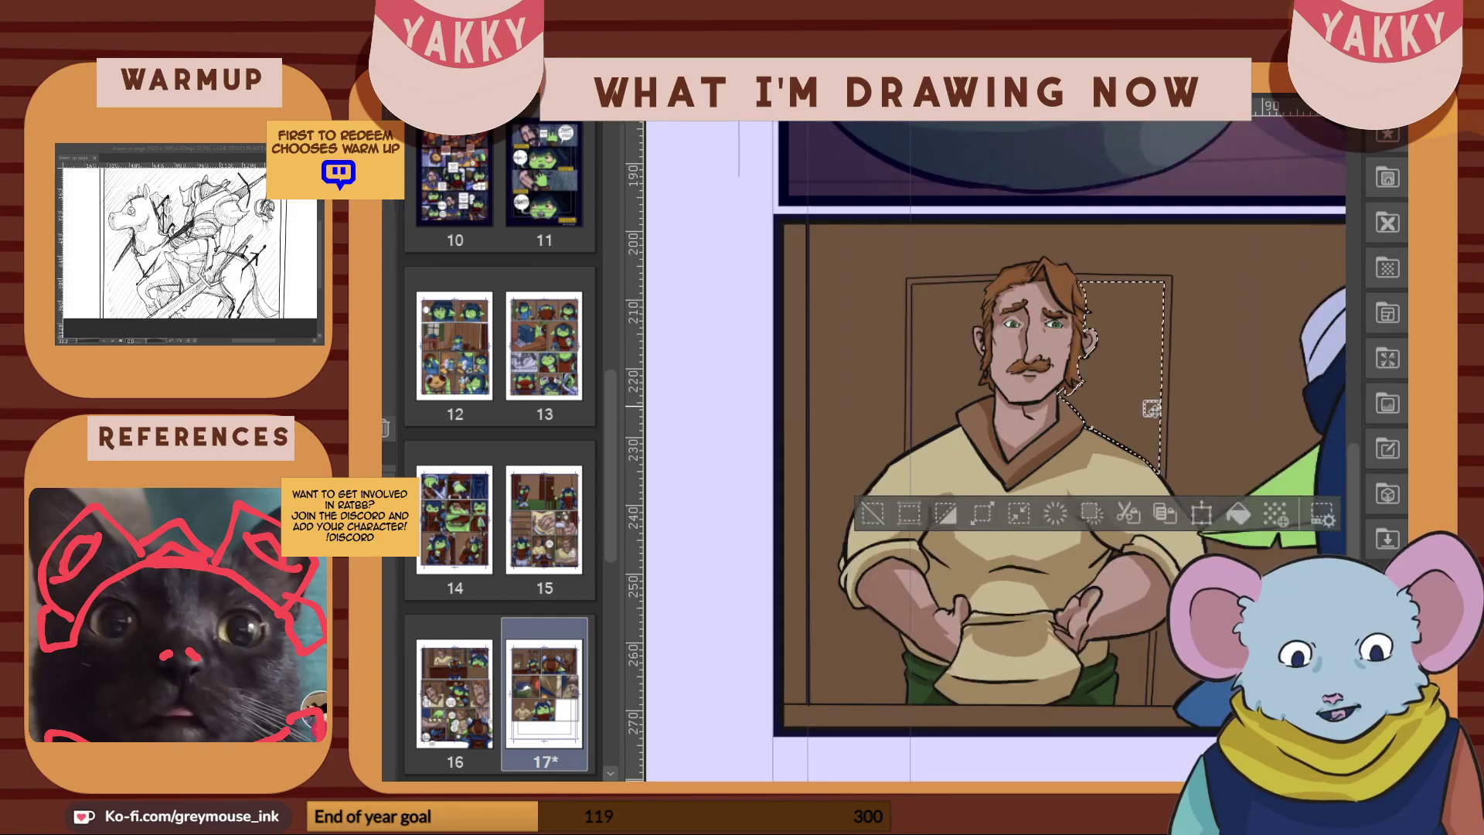
left_click(1237, 513)
left_click(947, 379)
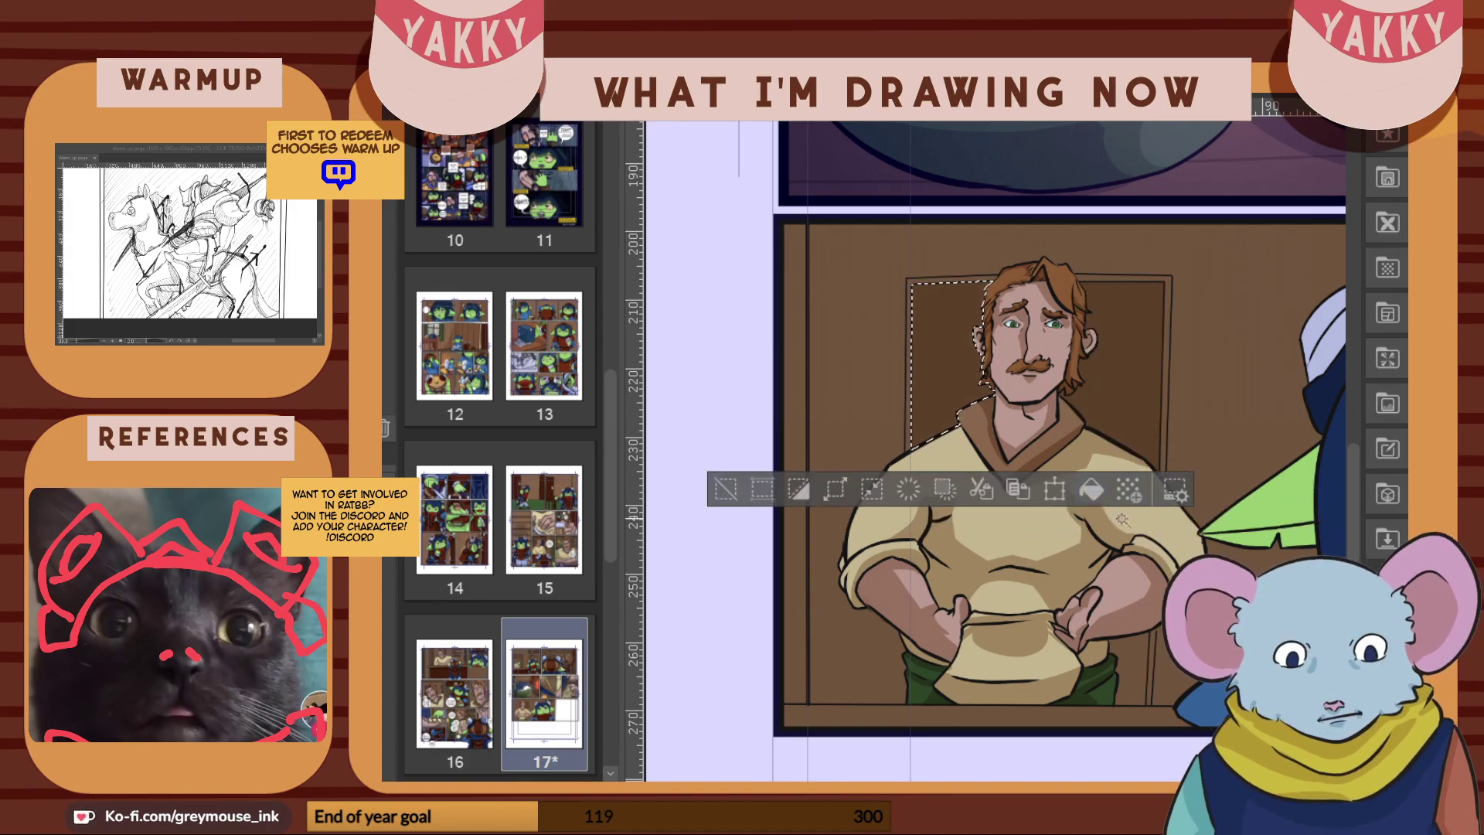
left_click(1132, 670)
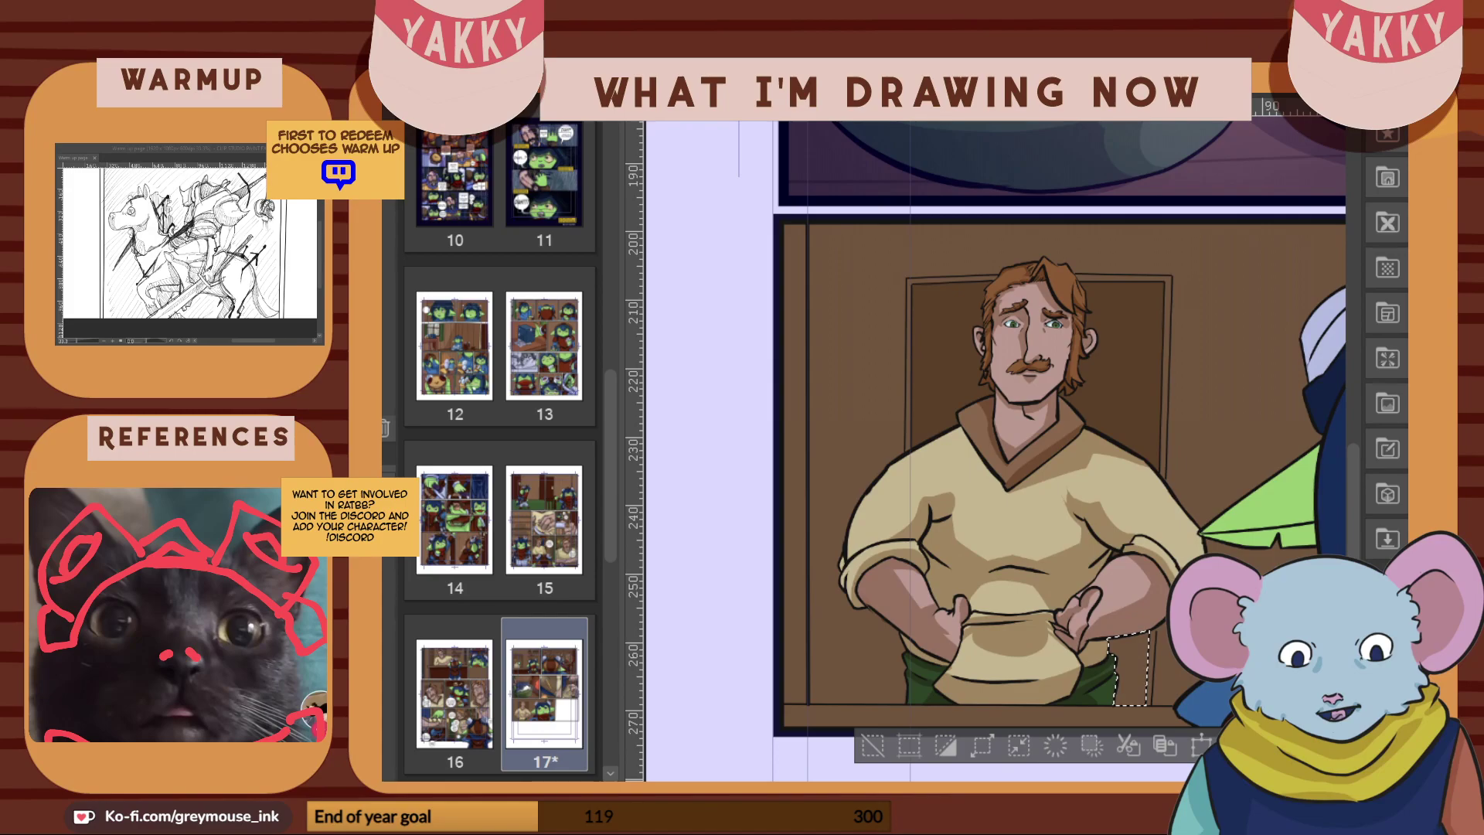
left_click(1238, 746)
scroll(995, 452, "right", 5)
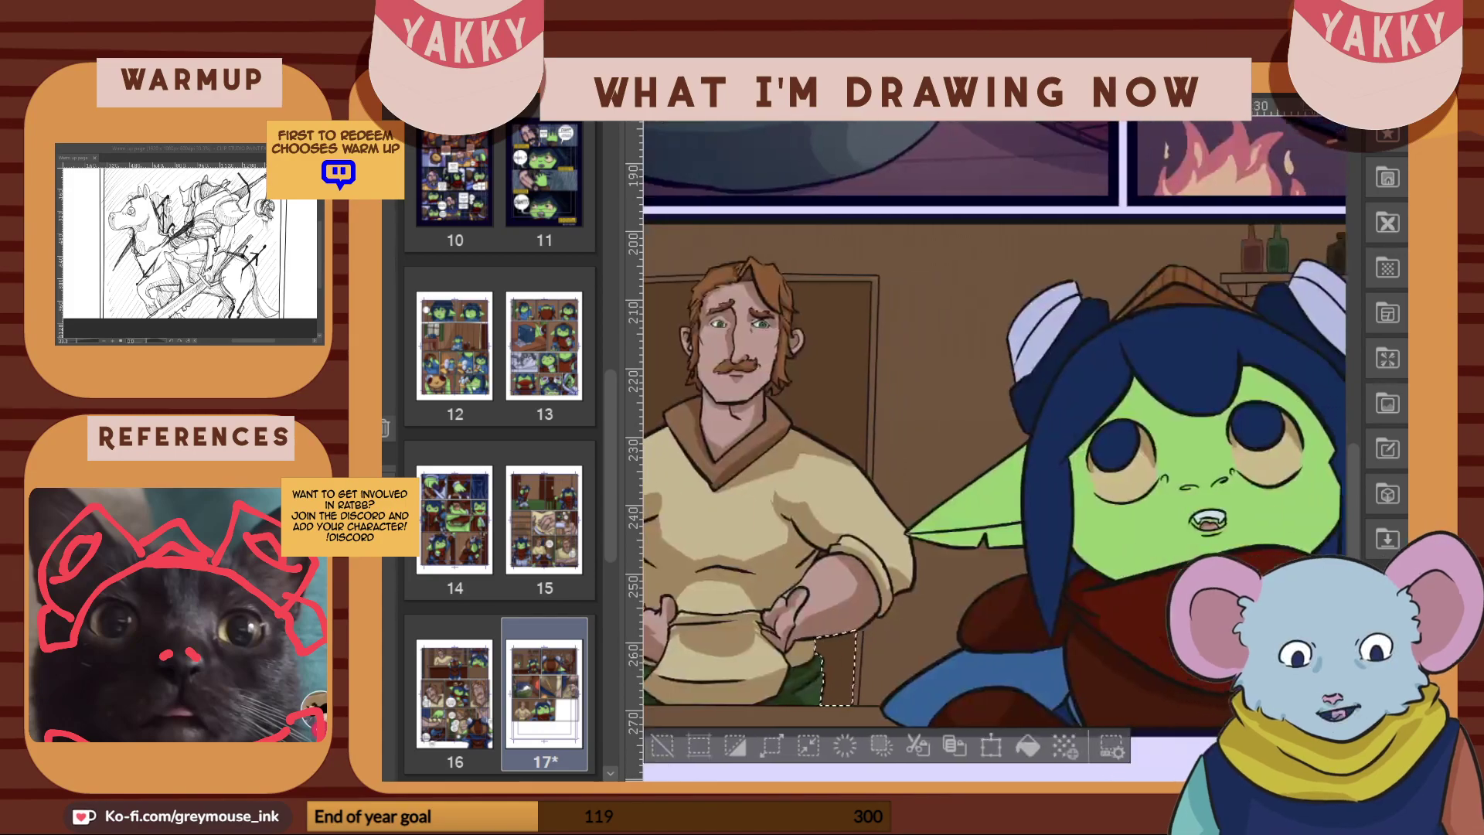
scroll(995, 471, "right", 2)
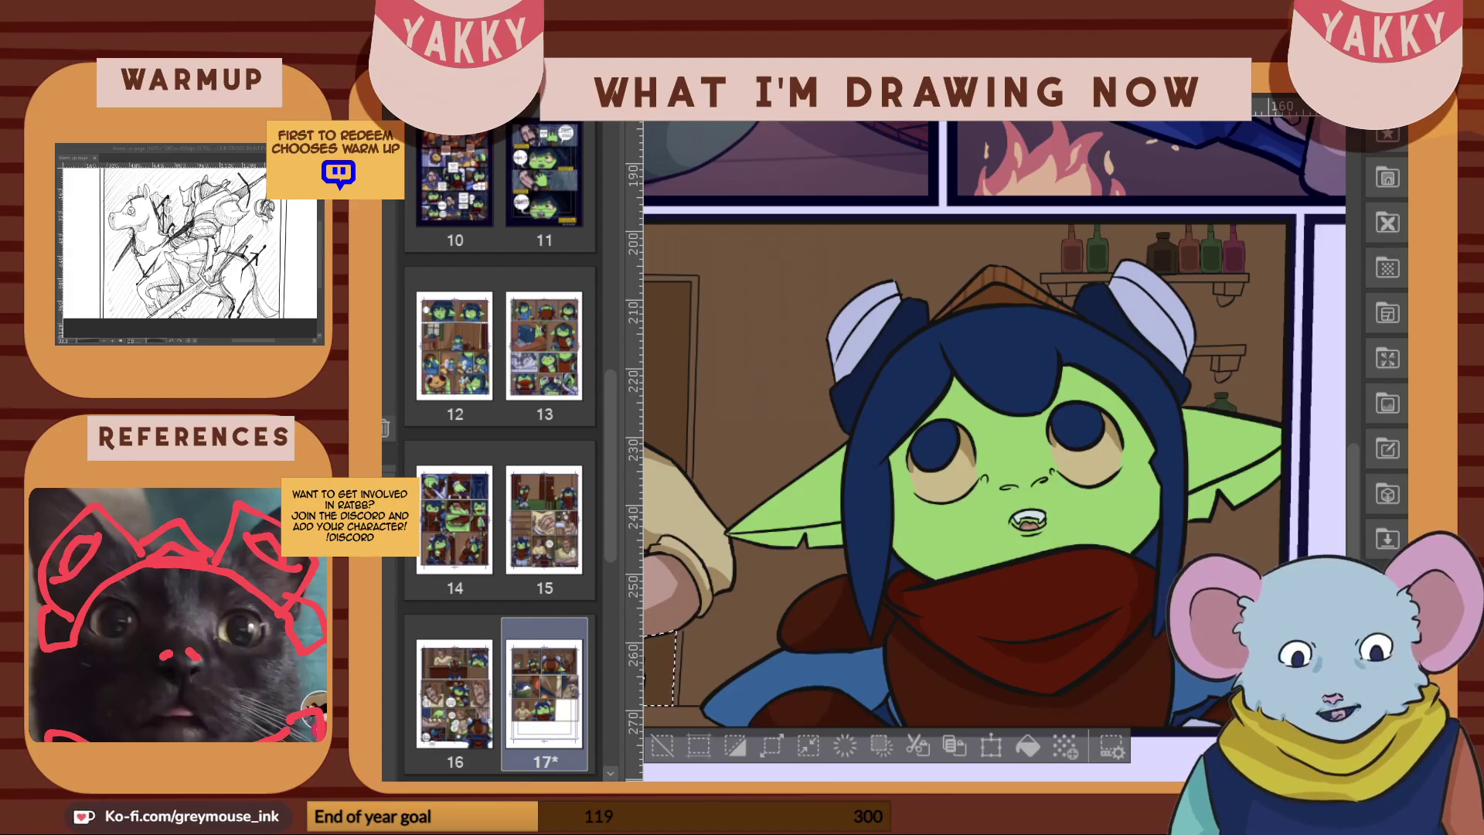
left_click(775, 328)
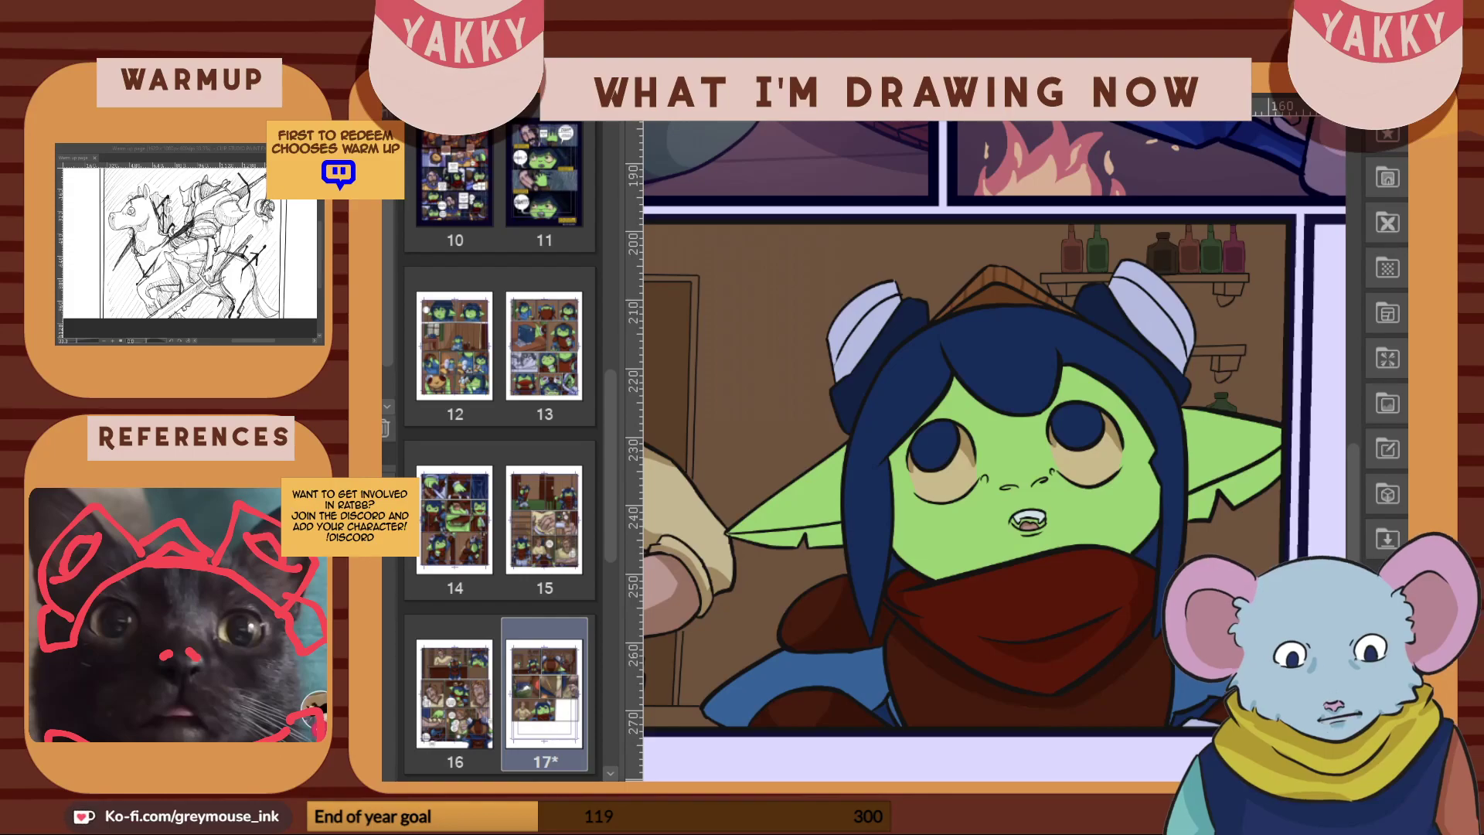
Shade the side face and underside of the bracket beneath the lower shelf with darker brown
scroll(1268, 452, "up", 3)
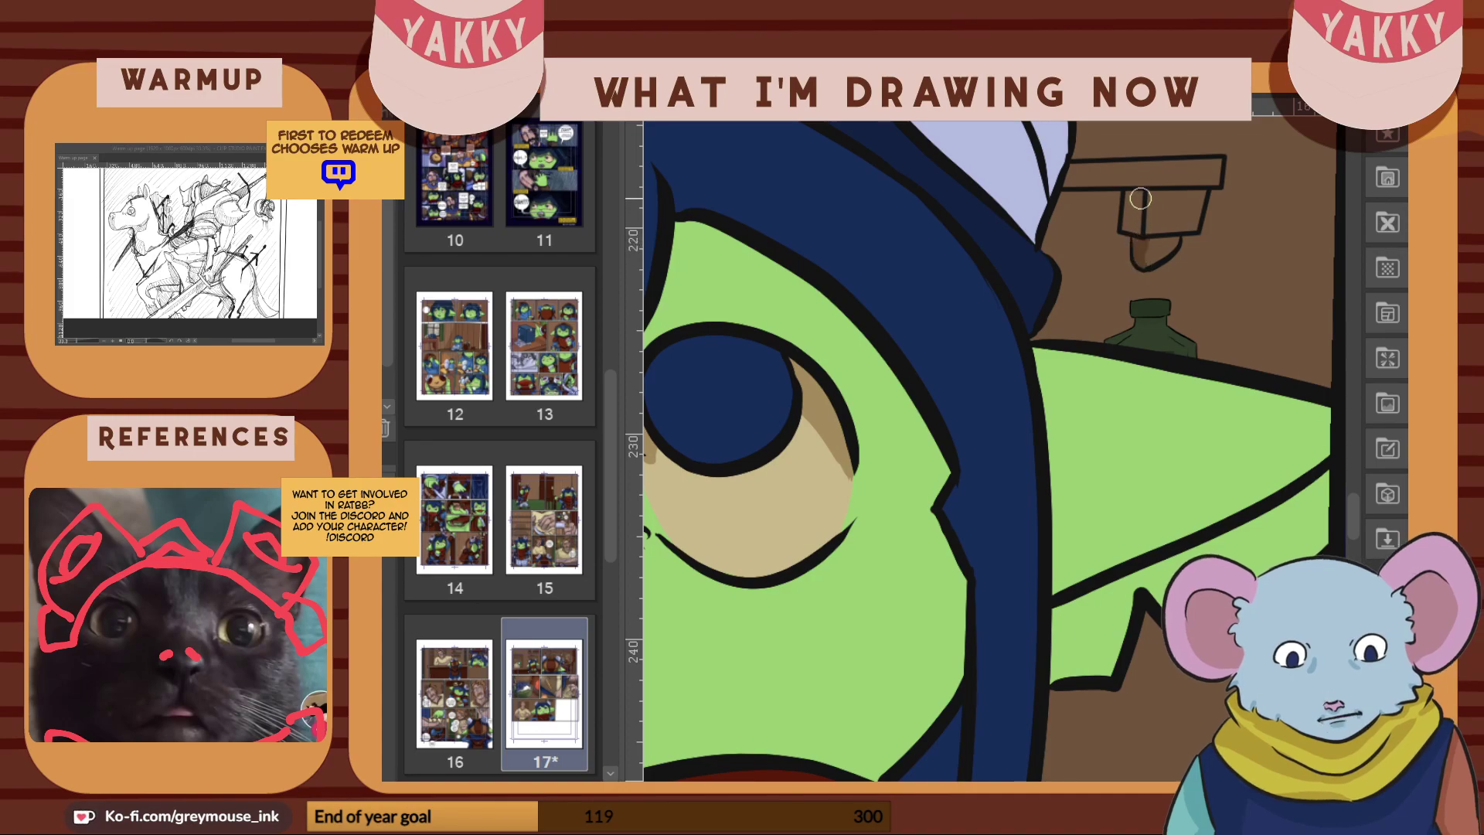
mouse_move(1128, 226)
left_mouse_down()
mouse_move(1133, 196)
mouse_move(1143, 247)
left_mouse_up()
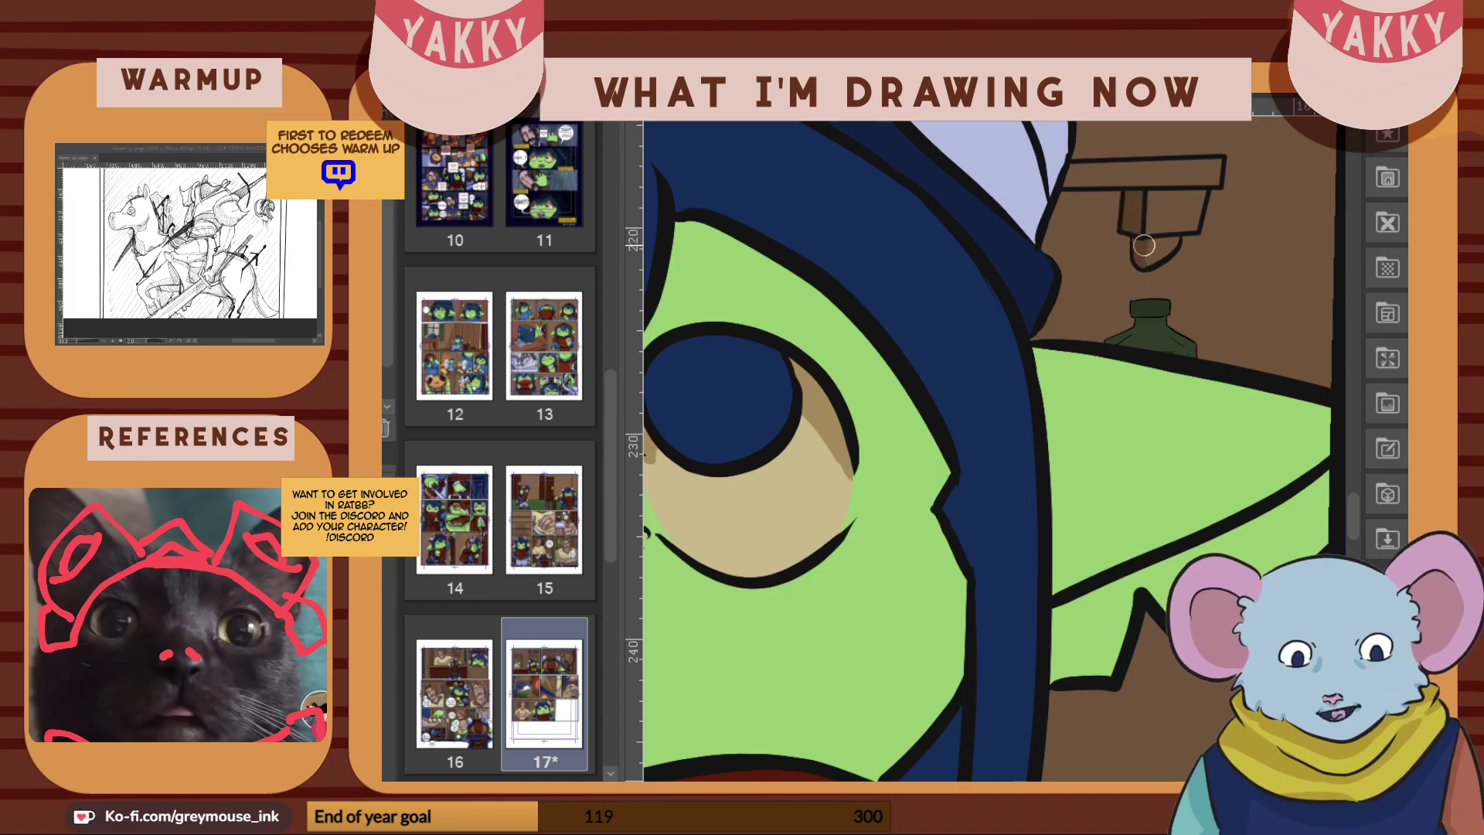